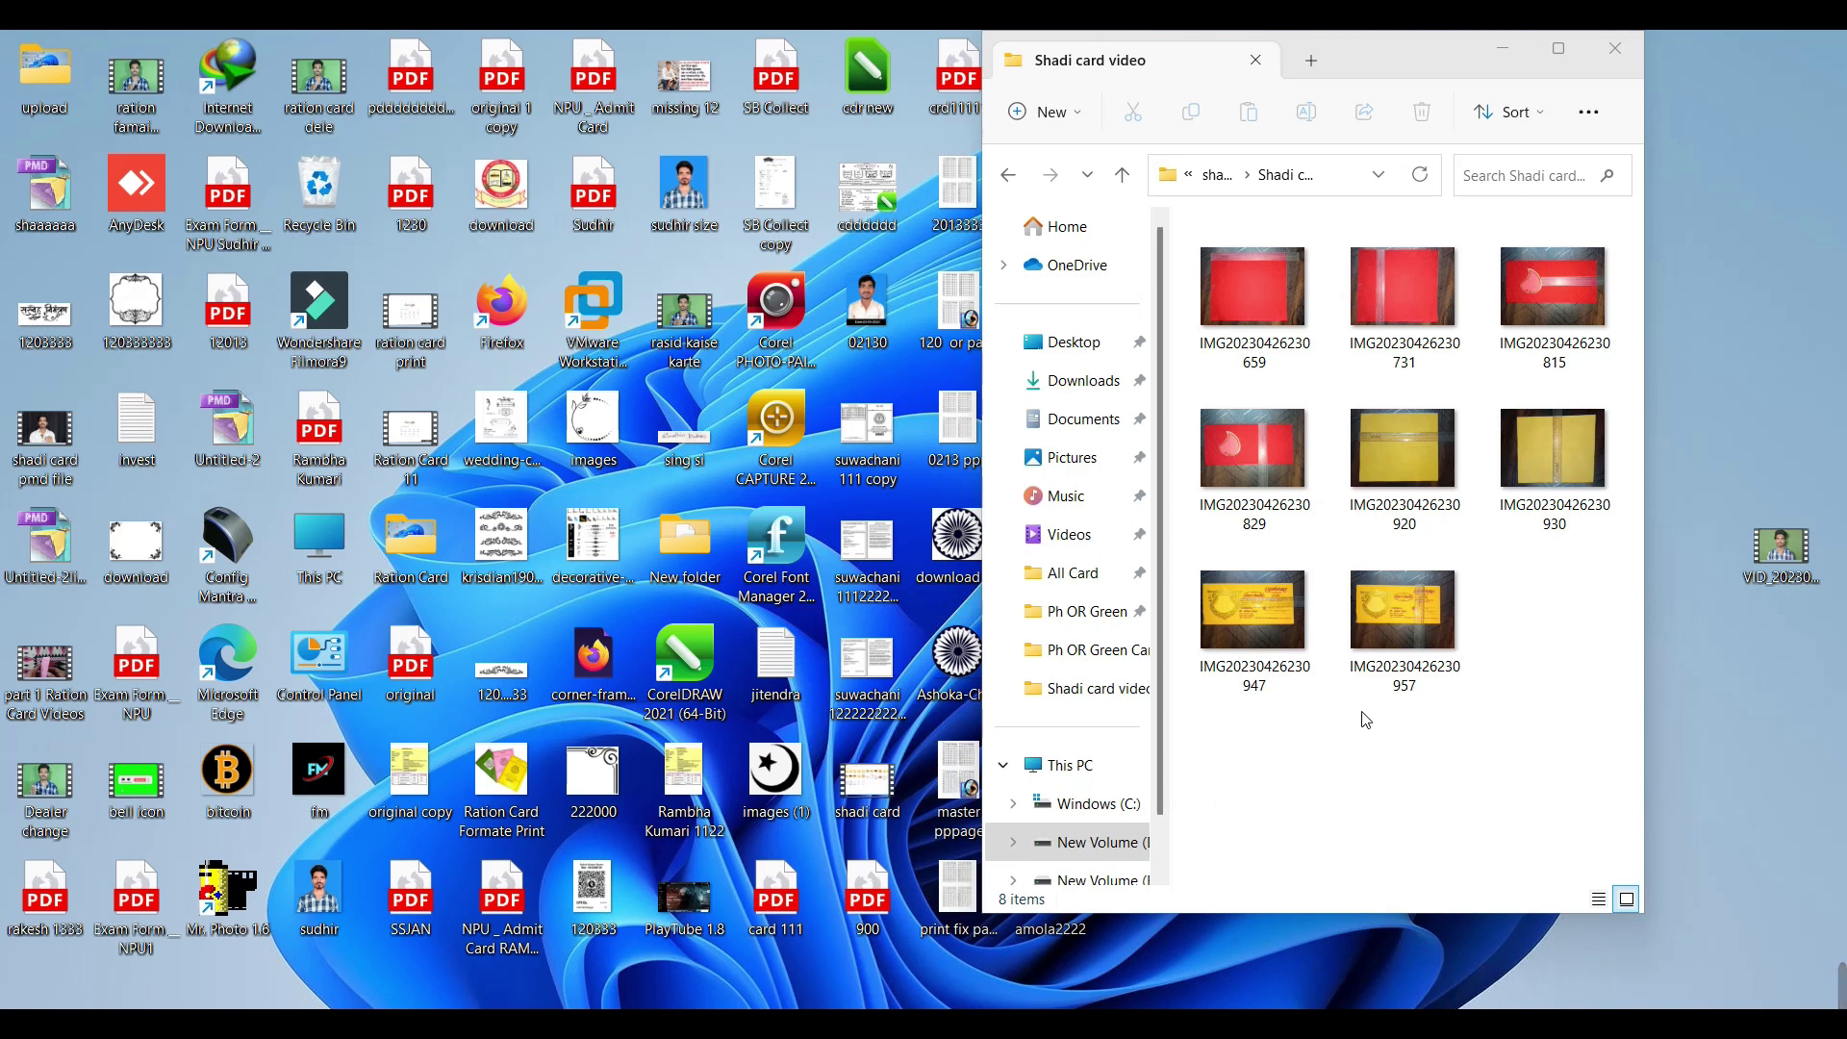
Step: Maximize the card photos window, clear the photo selection, then restore and reposition the window
left_click(1558, 48)
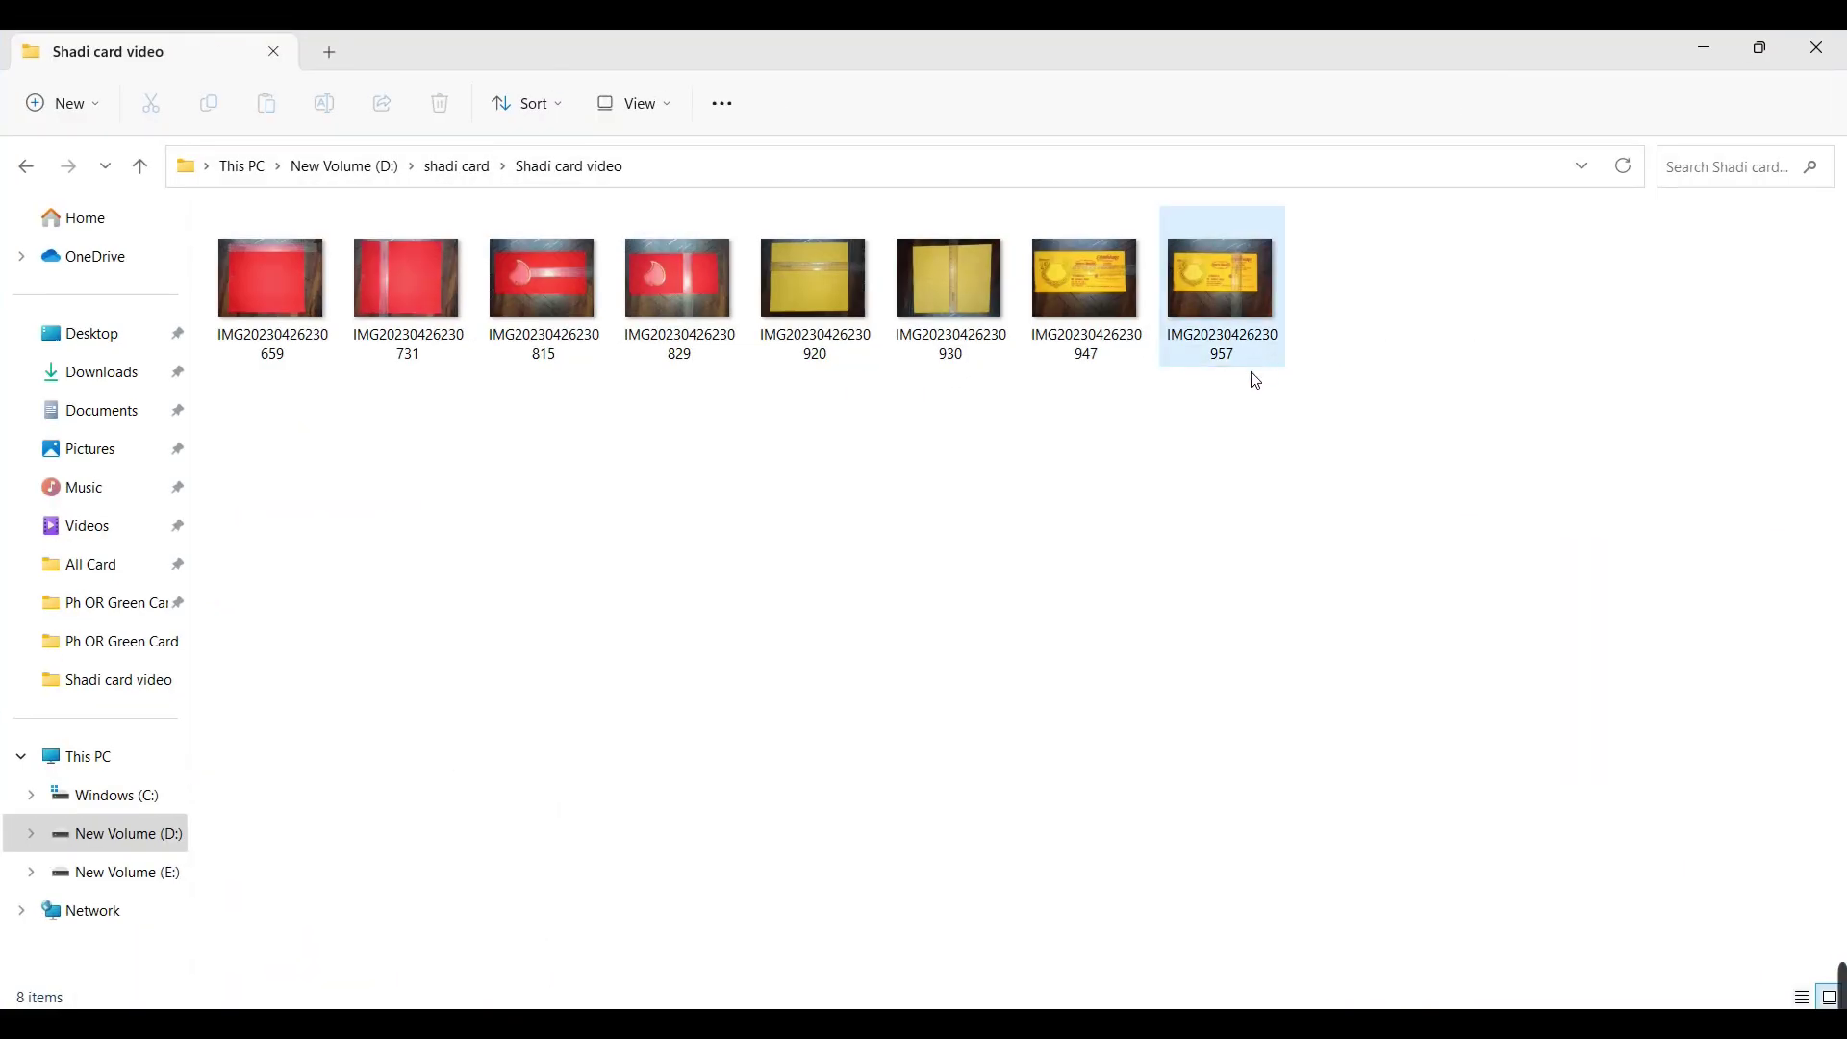
left_click_drag(1391, 316, 1336, 280)
left_click(434, 441)
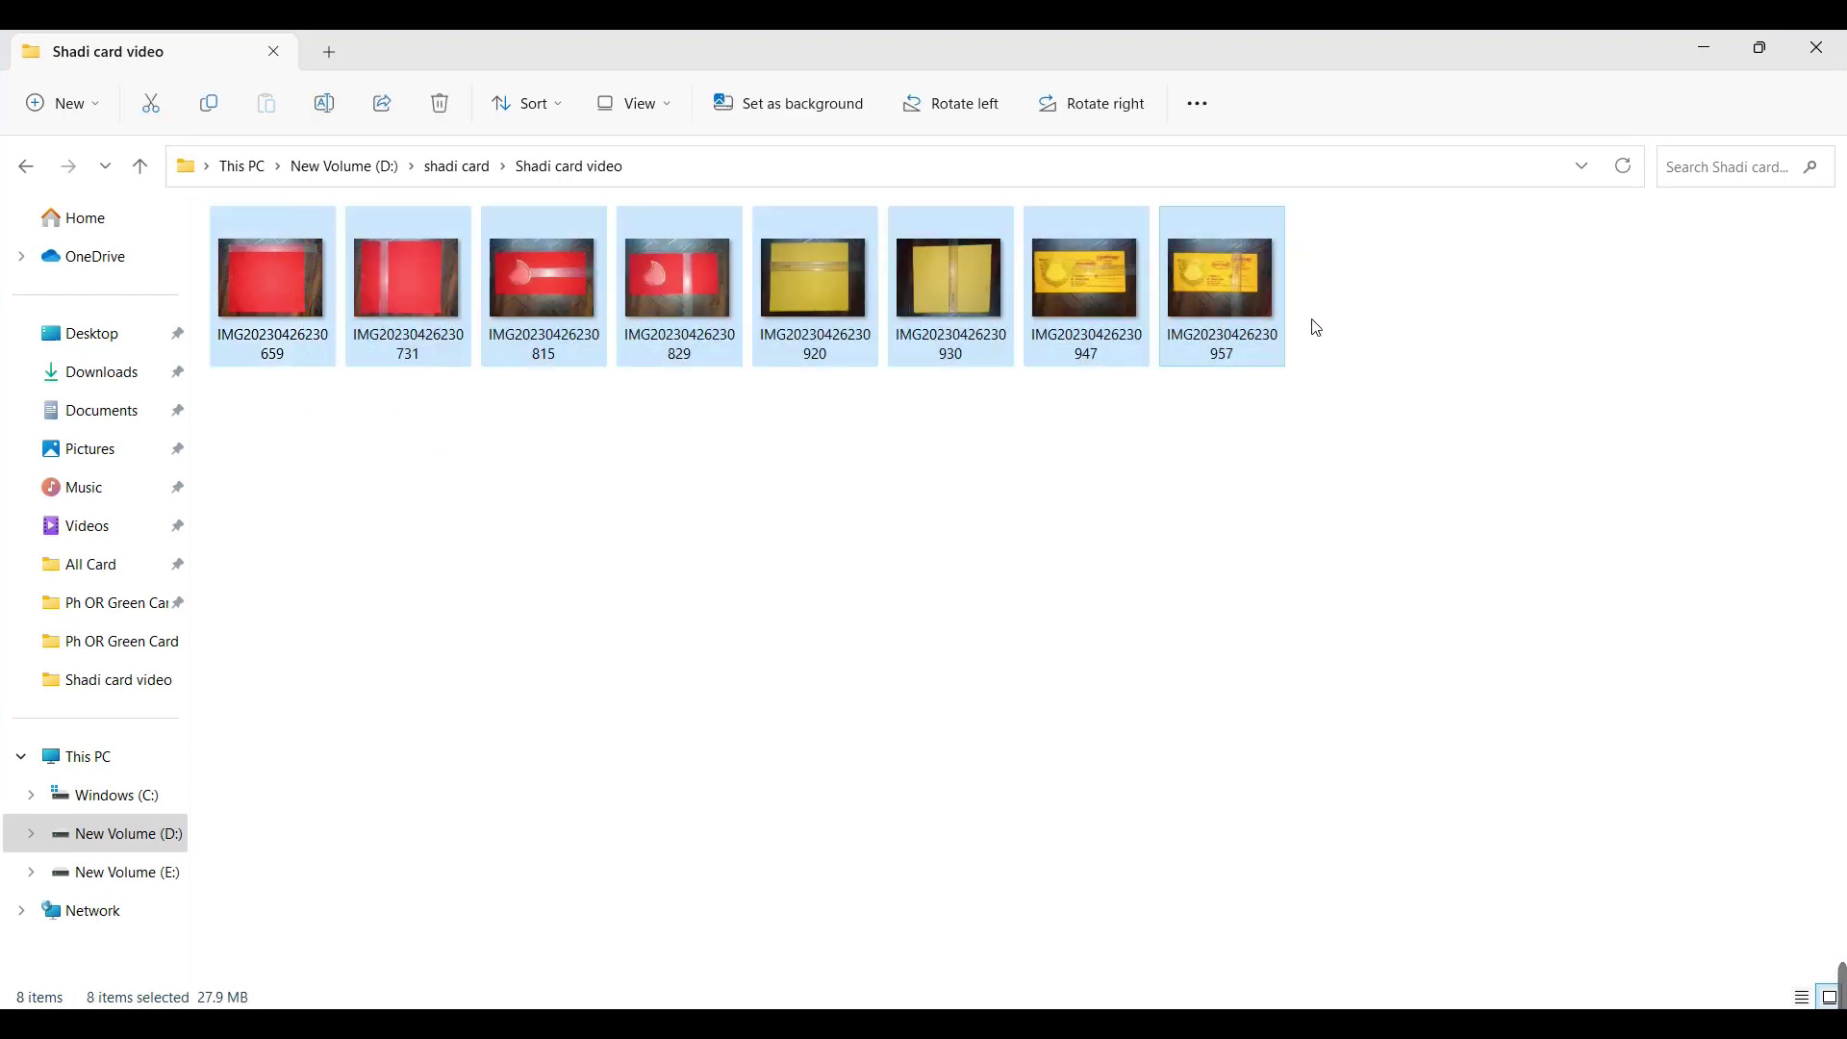
left_click(769, 464)
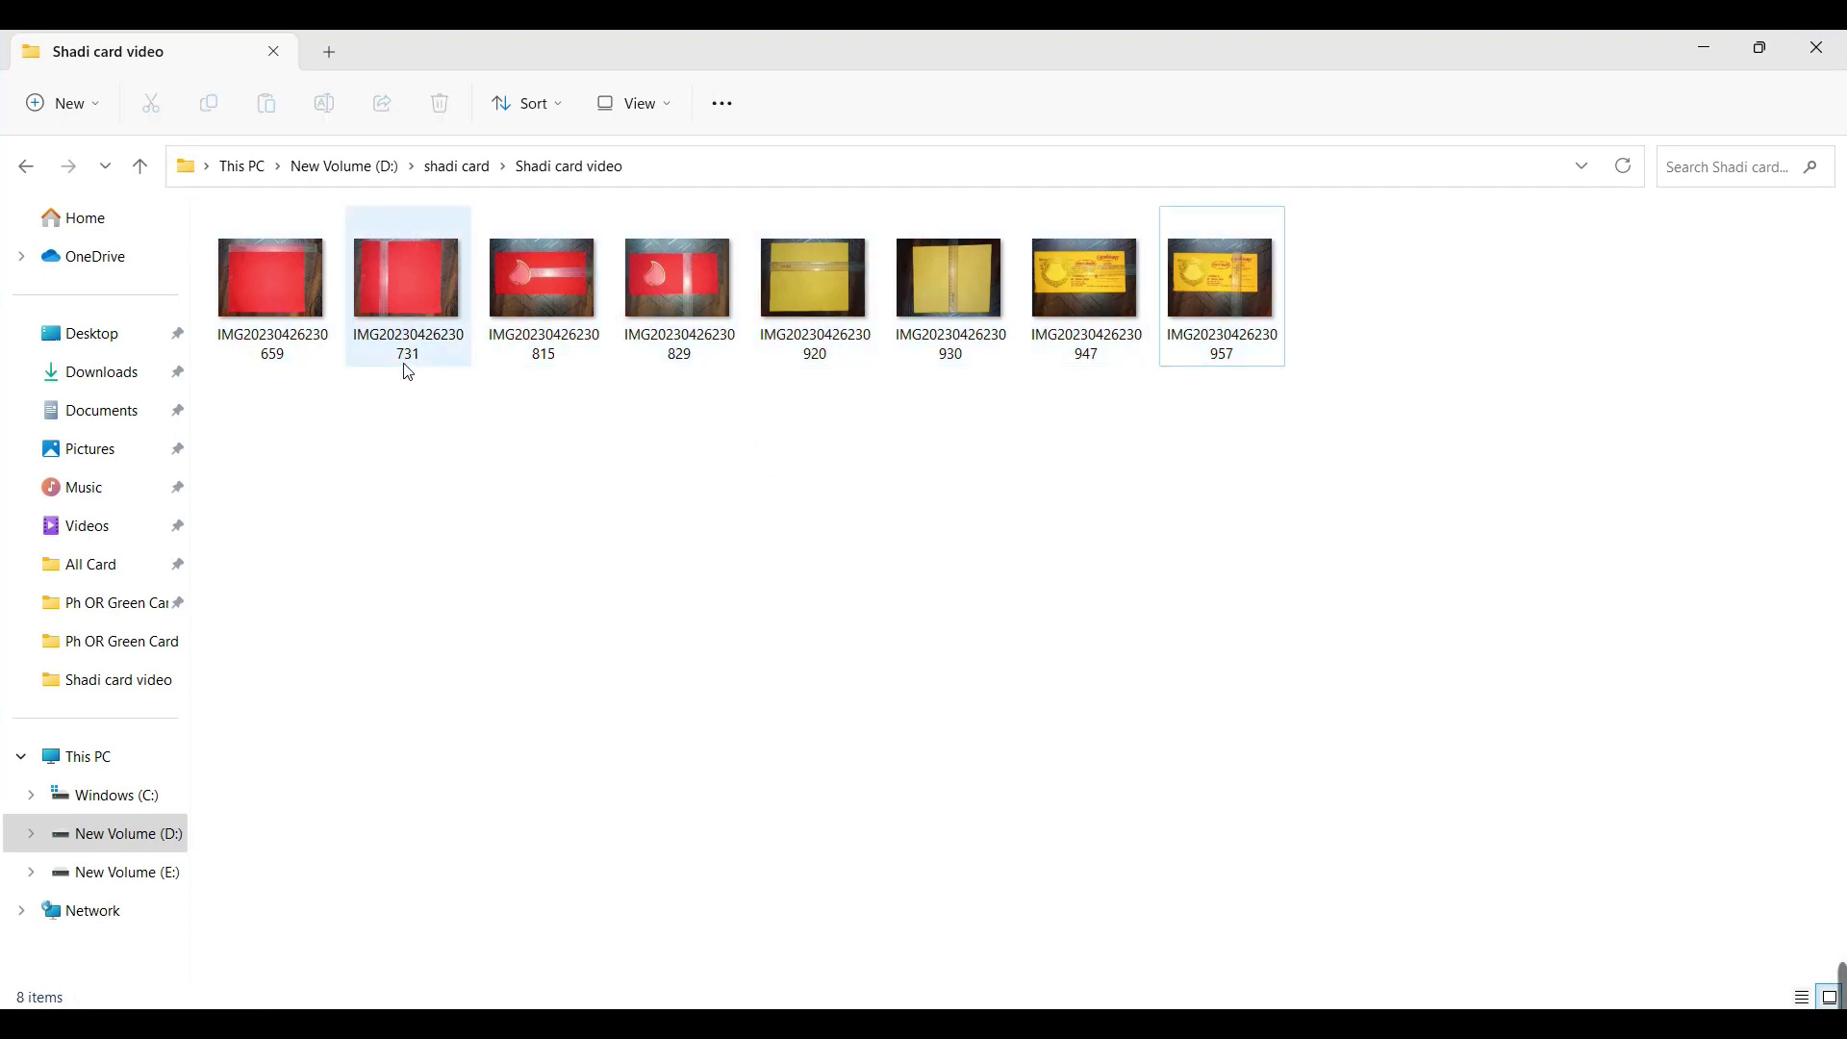
double_click(915, 41)
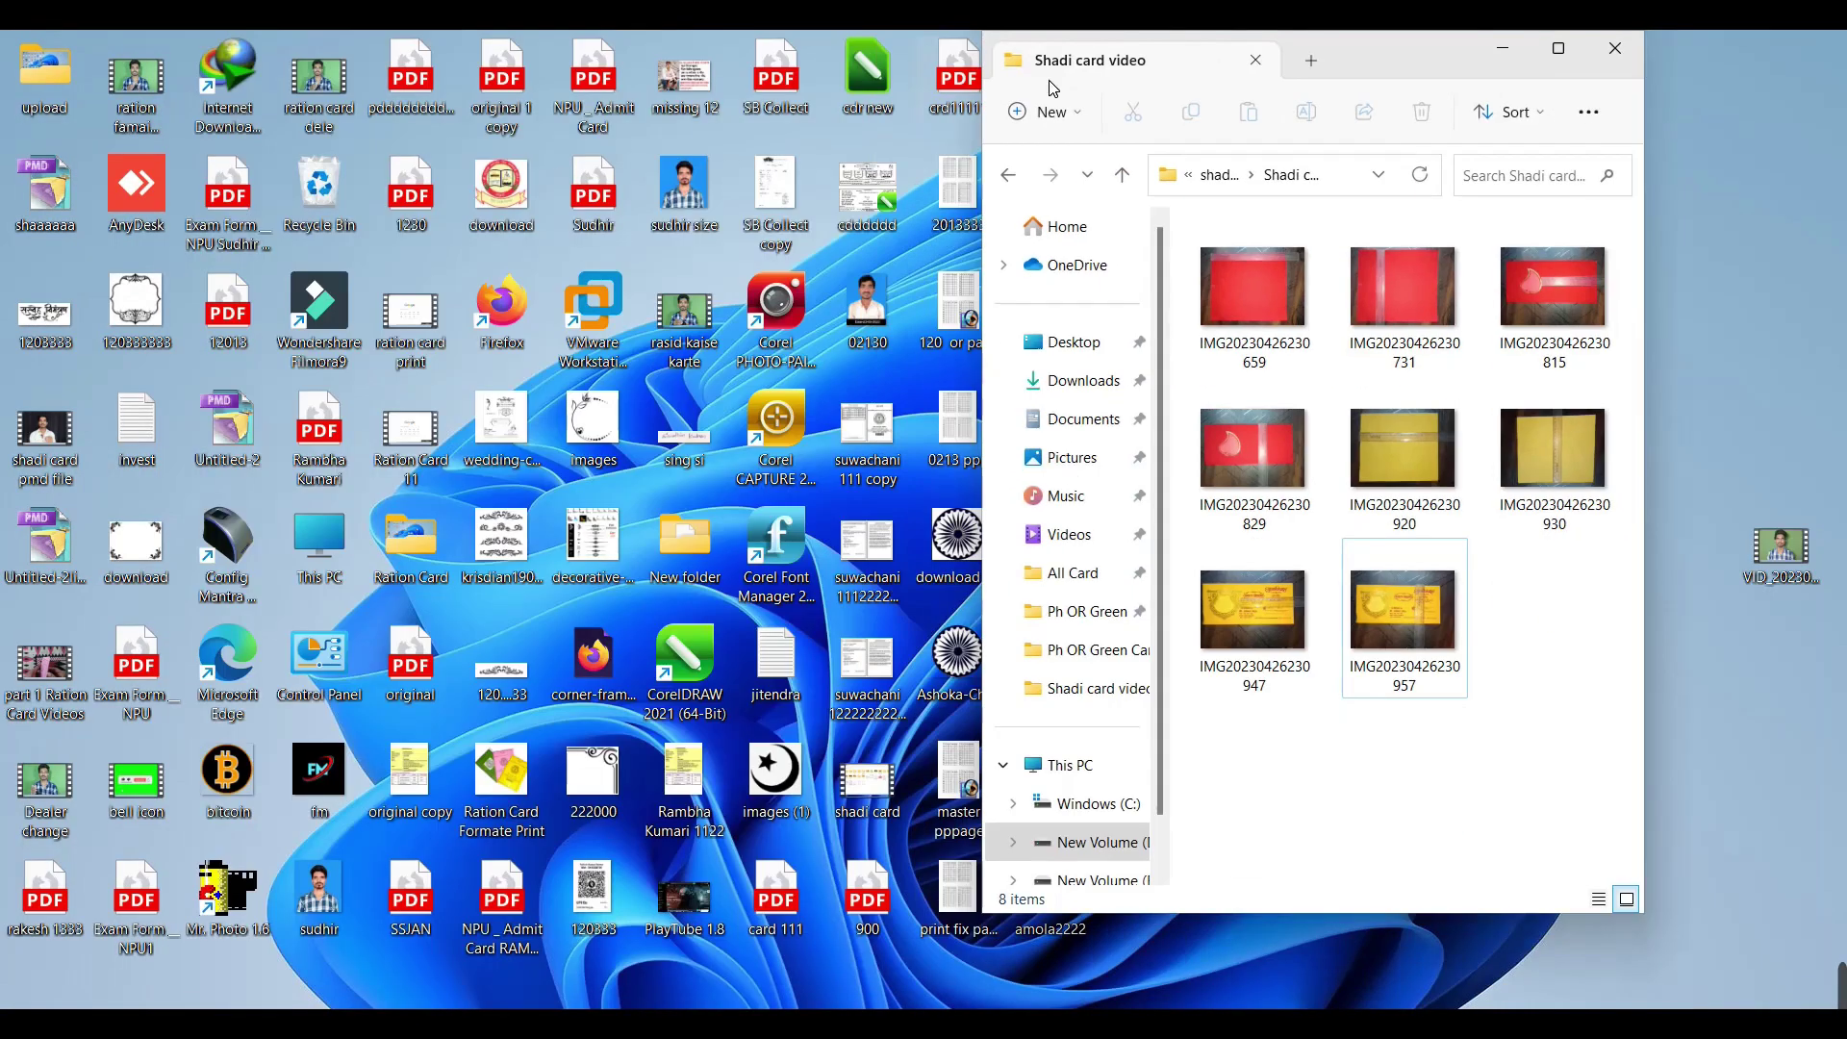
left_click_drag(1367, 45, 1434, 75)
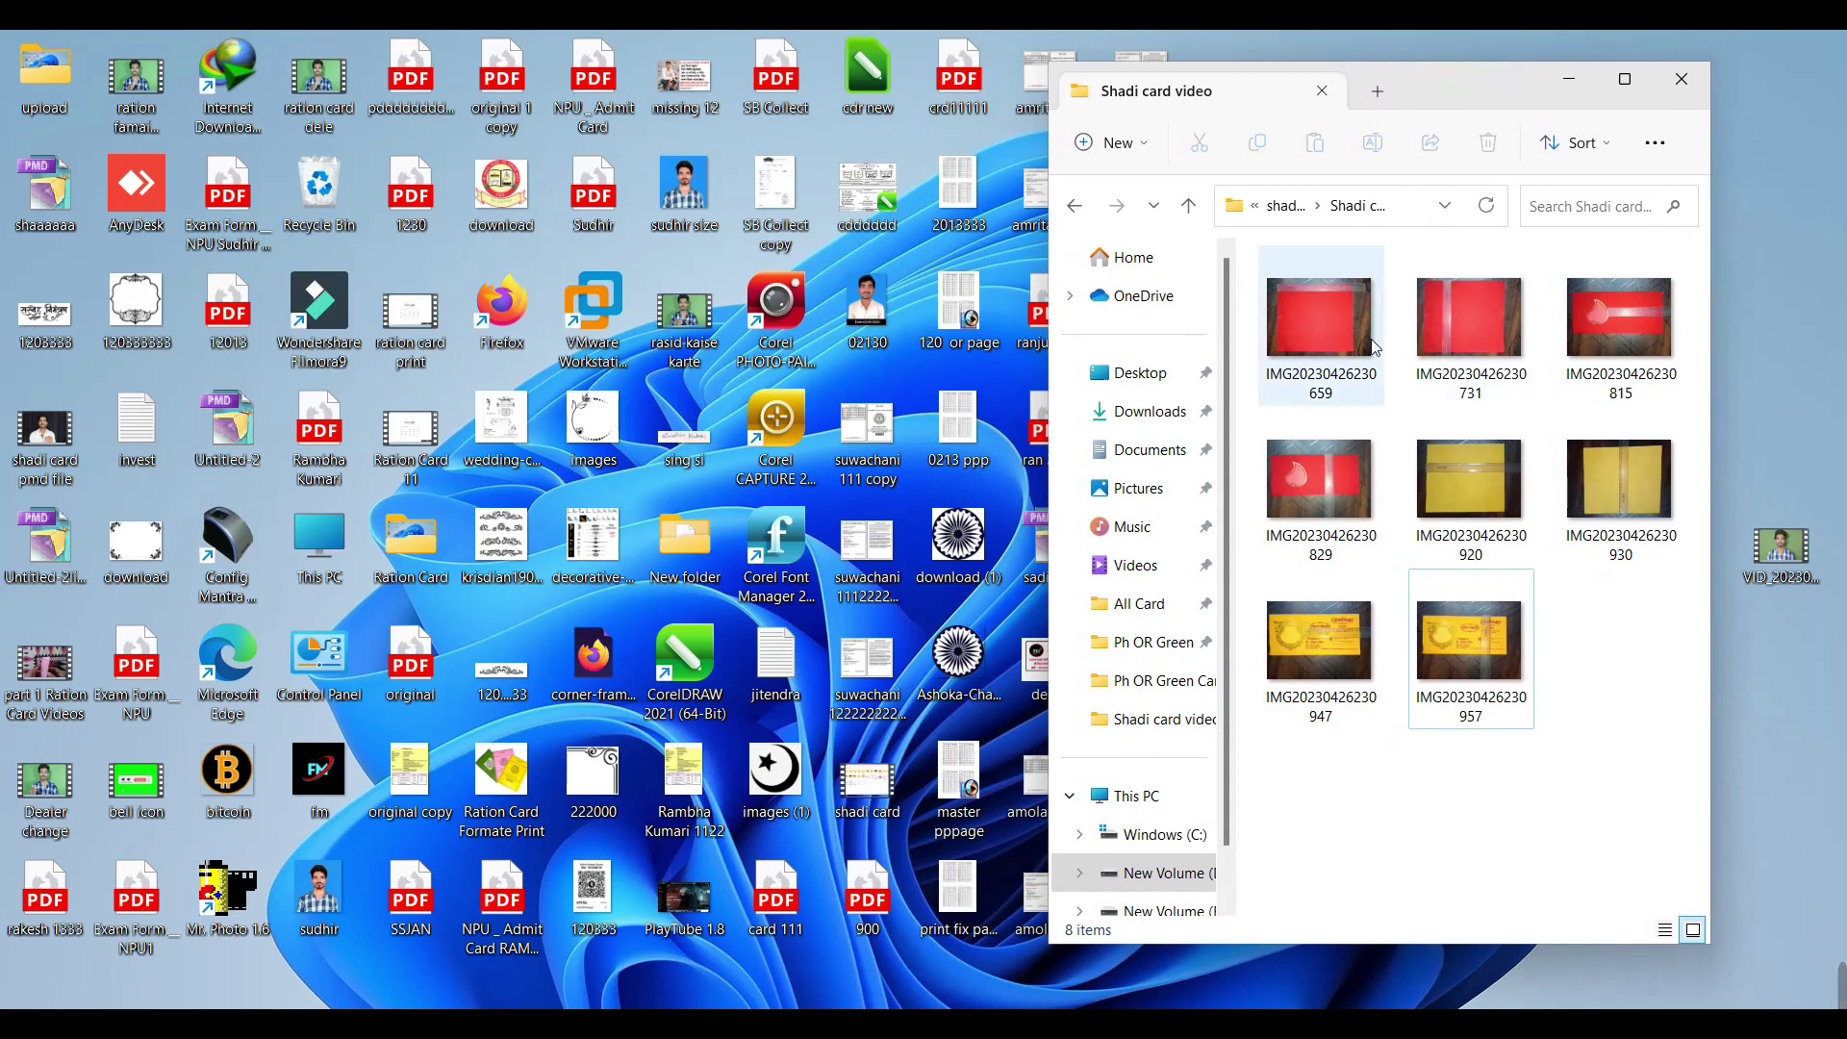
Step: Open This PC, then New Volume (D:), then the shadi card folder, and maximize its window
double_click(289, 537)
left_click_drag(1402, 132, 642, 86)
double_click(731, 404)
scroll(673, 548, "down", 6)
scroll(664, 563, "up", 5)
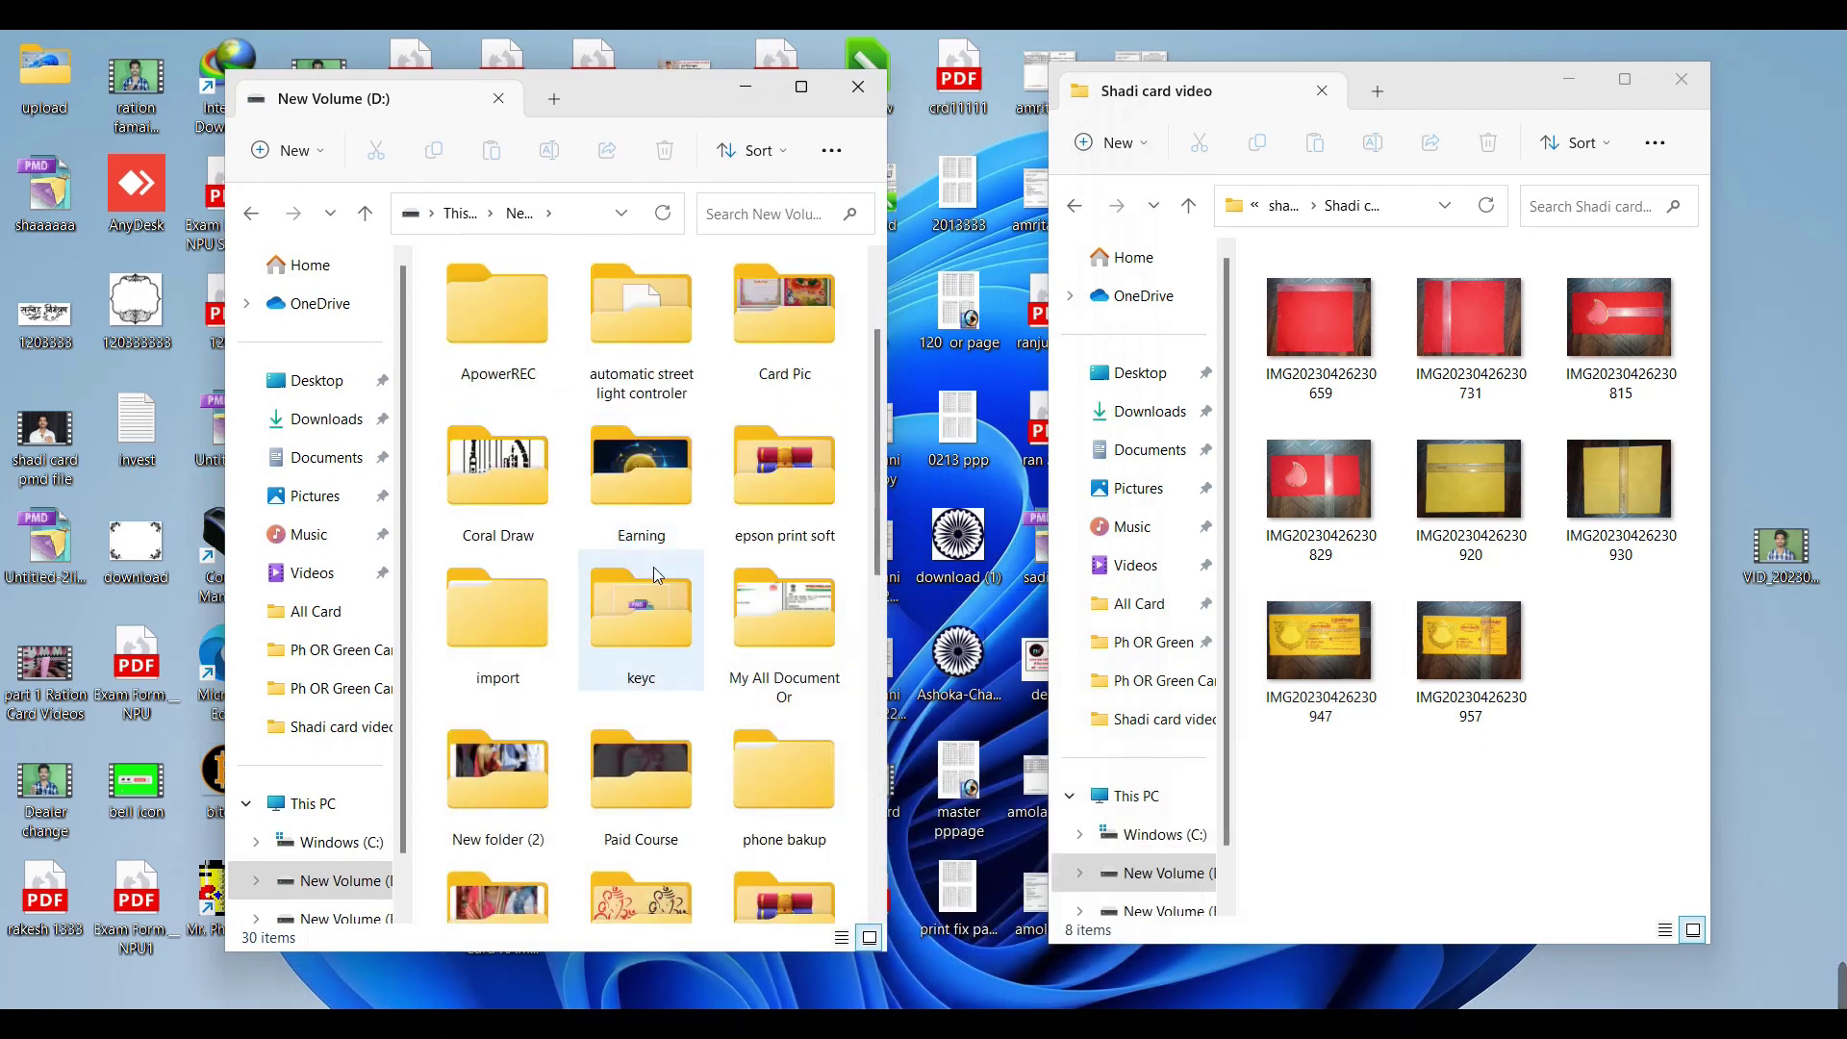
scroll(654, 573, "down", 3)
double_click(640, 500)
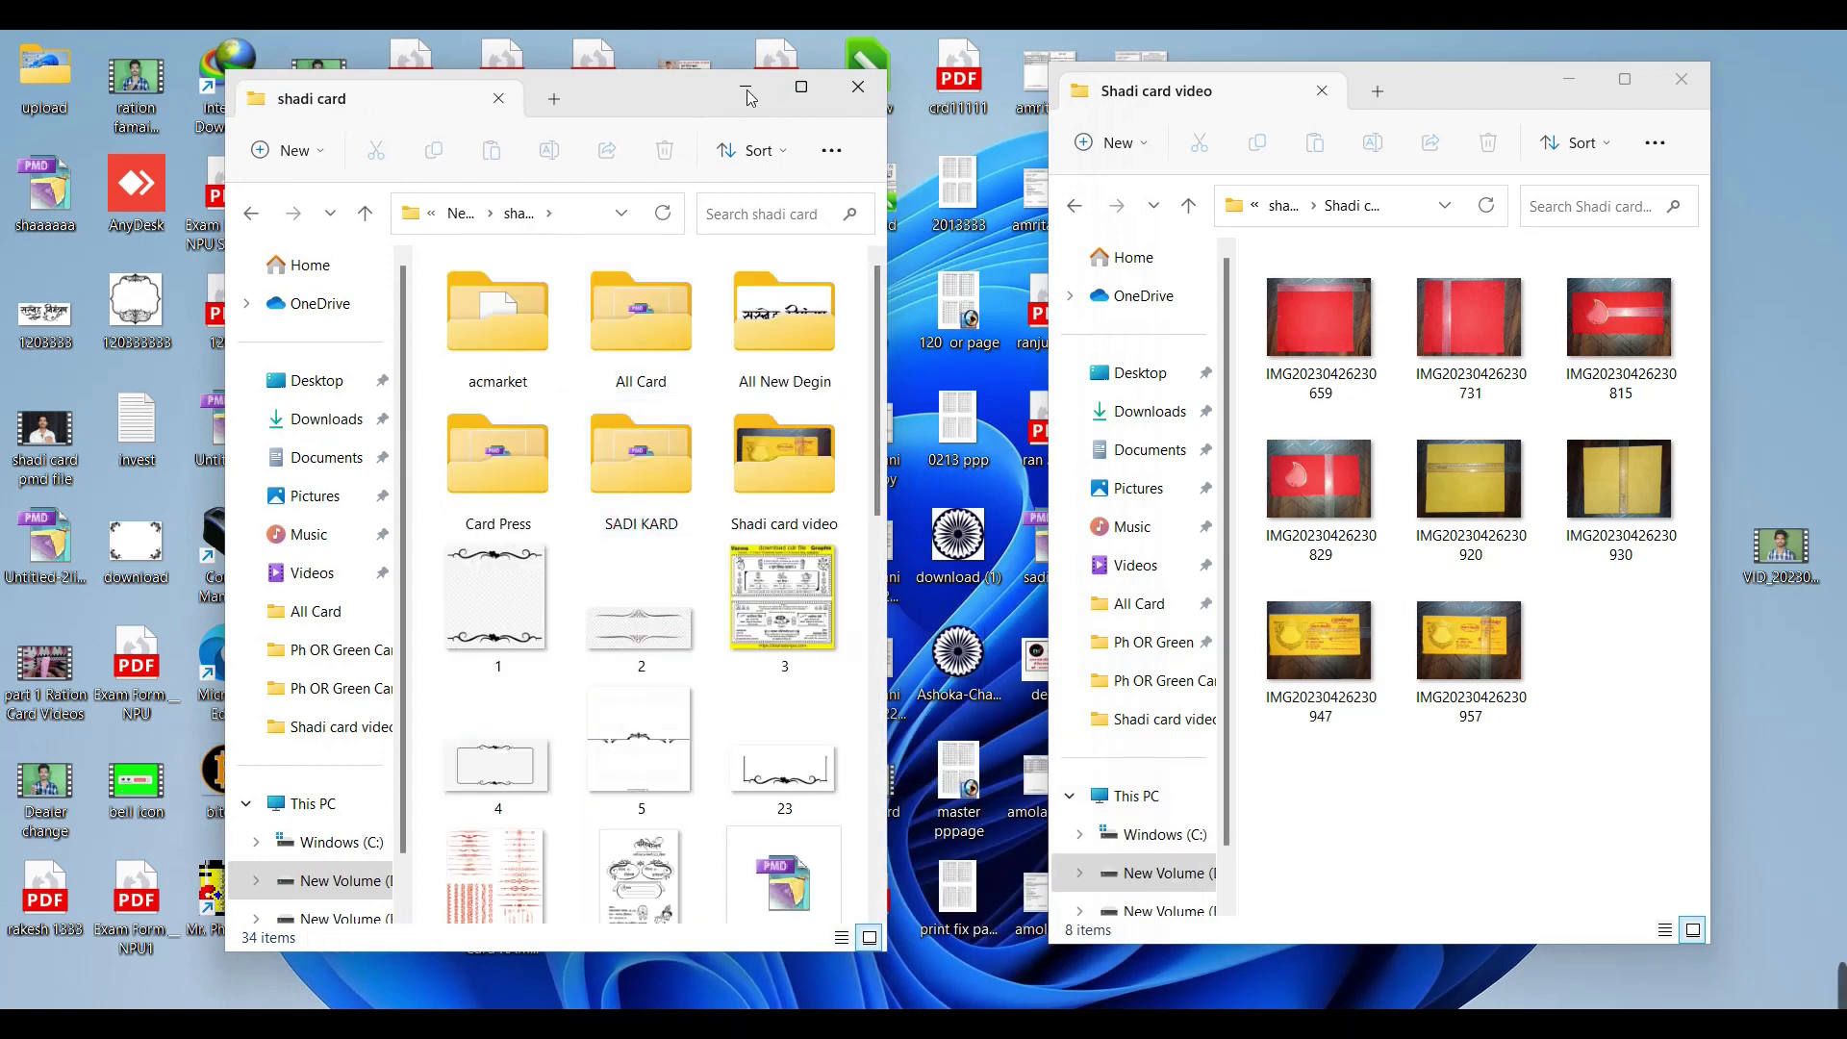
double_click(680, 95)
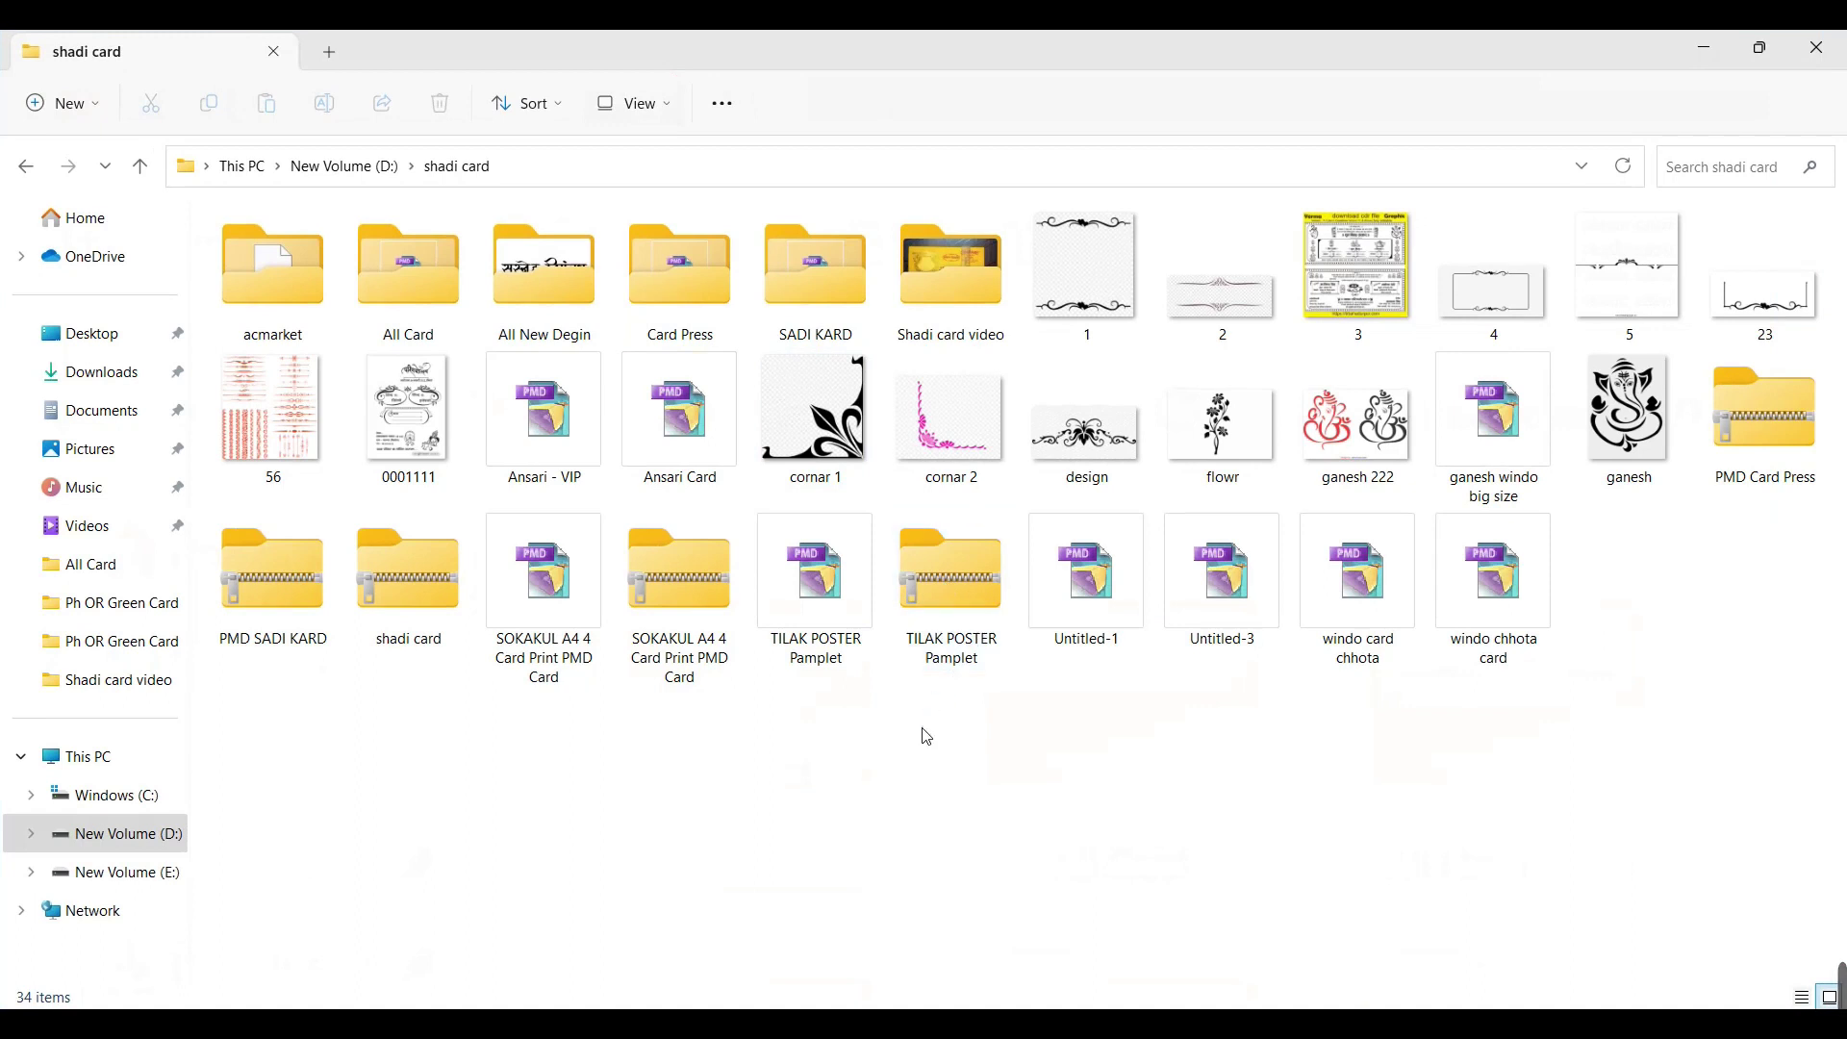
Step: Go from D: into shadi card\All Card and pick the Ganesh Windo card file
left_click(352, 166)
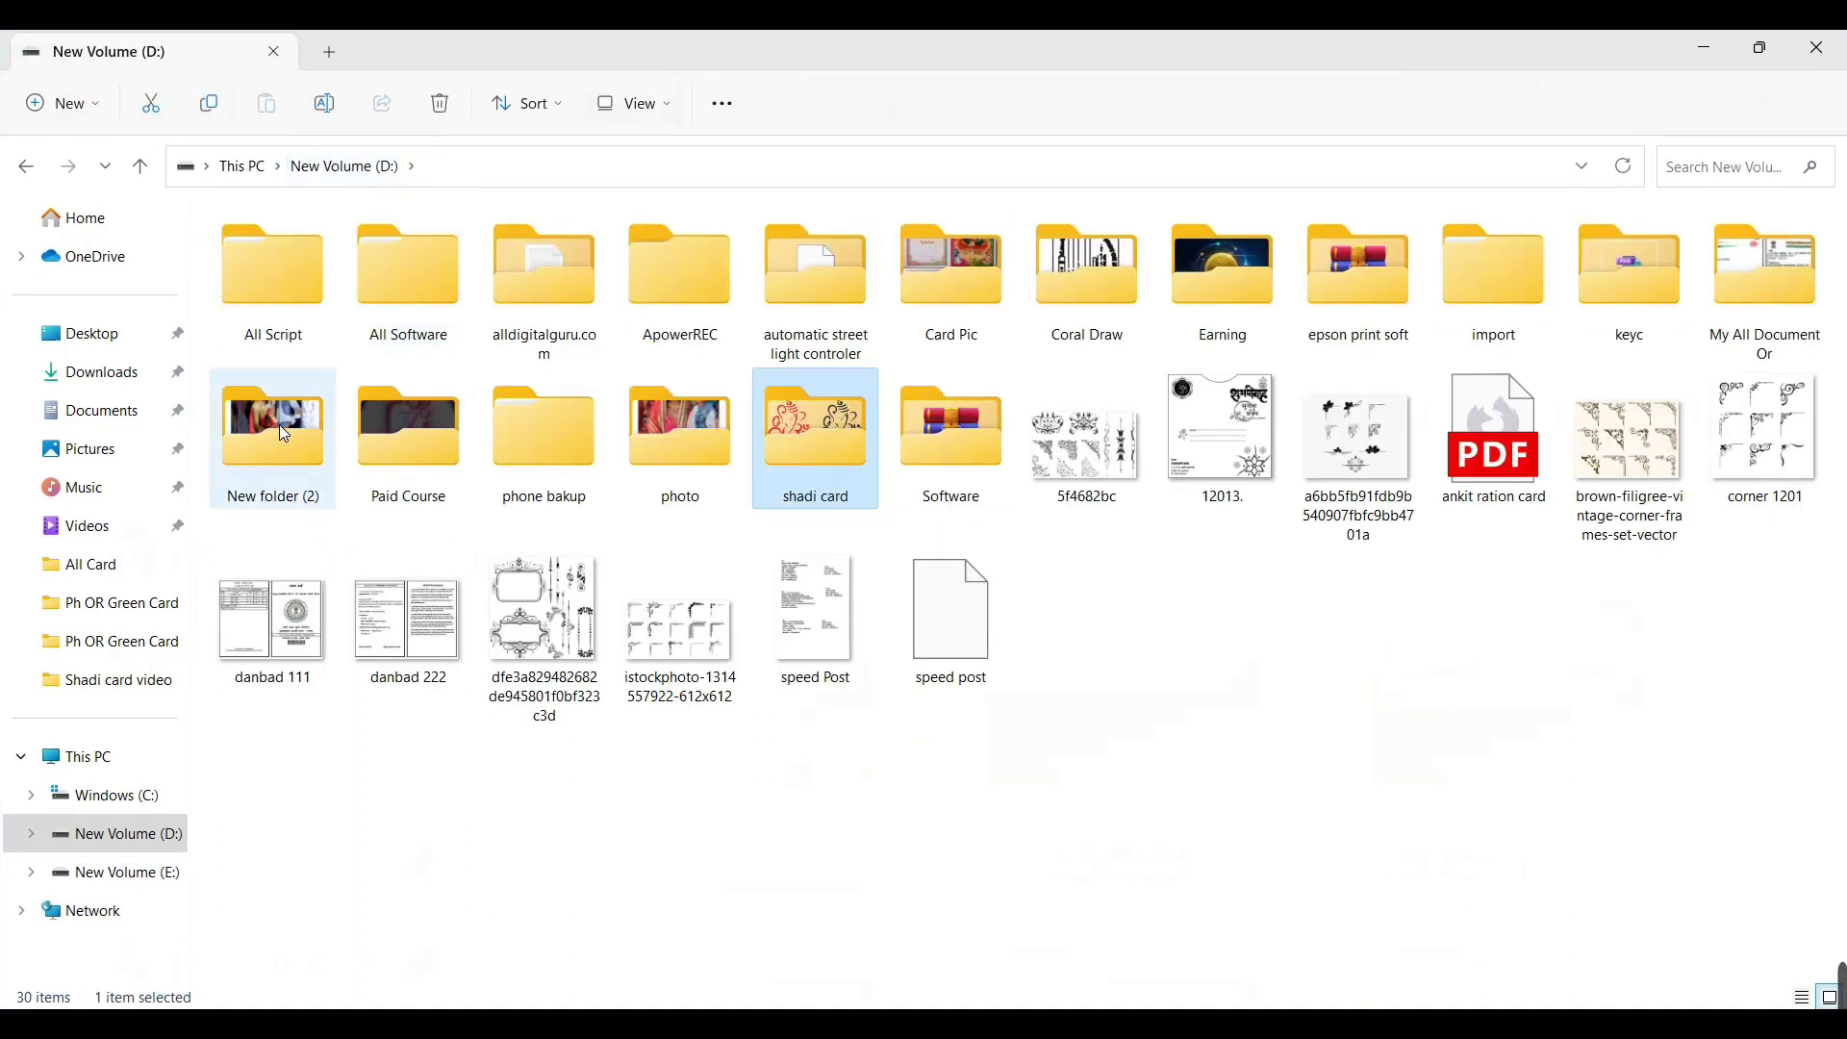
double_click(795, 431)
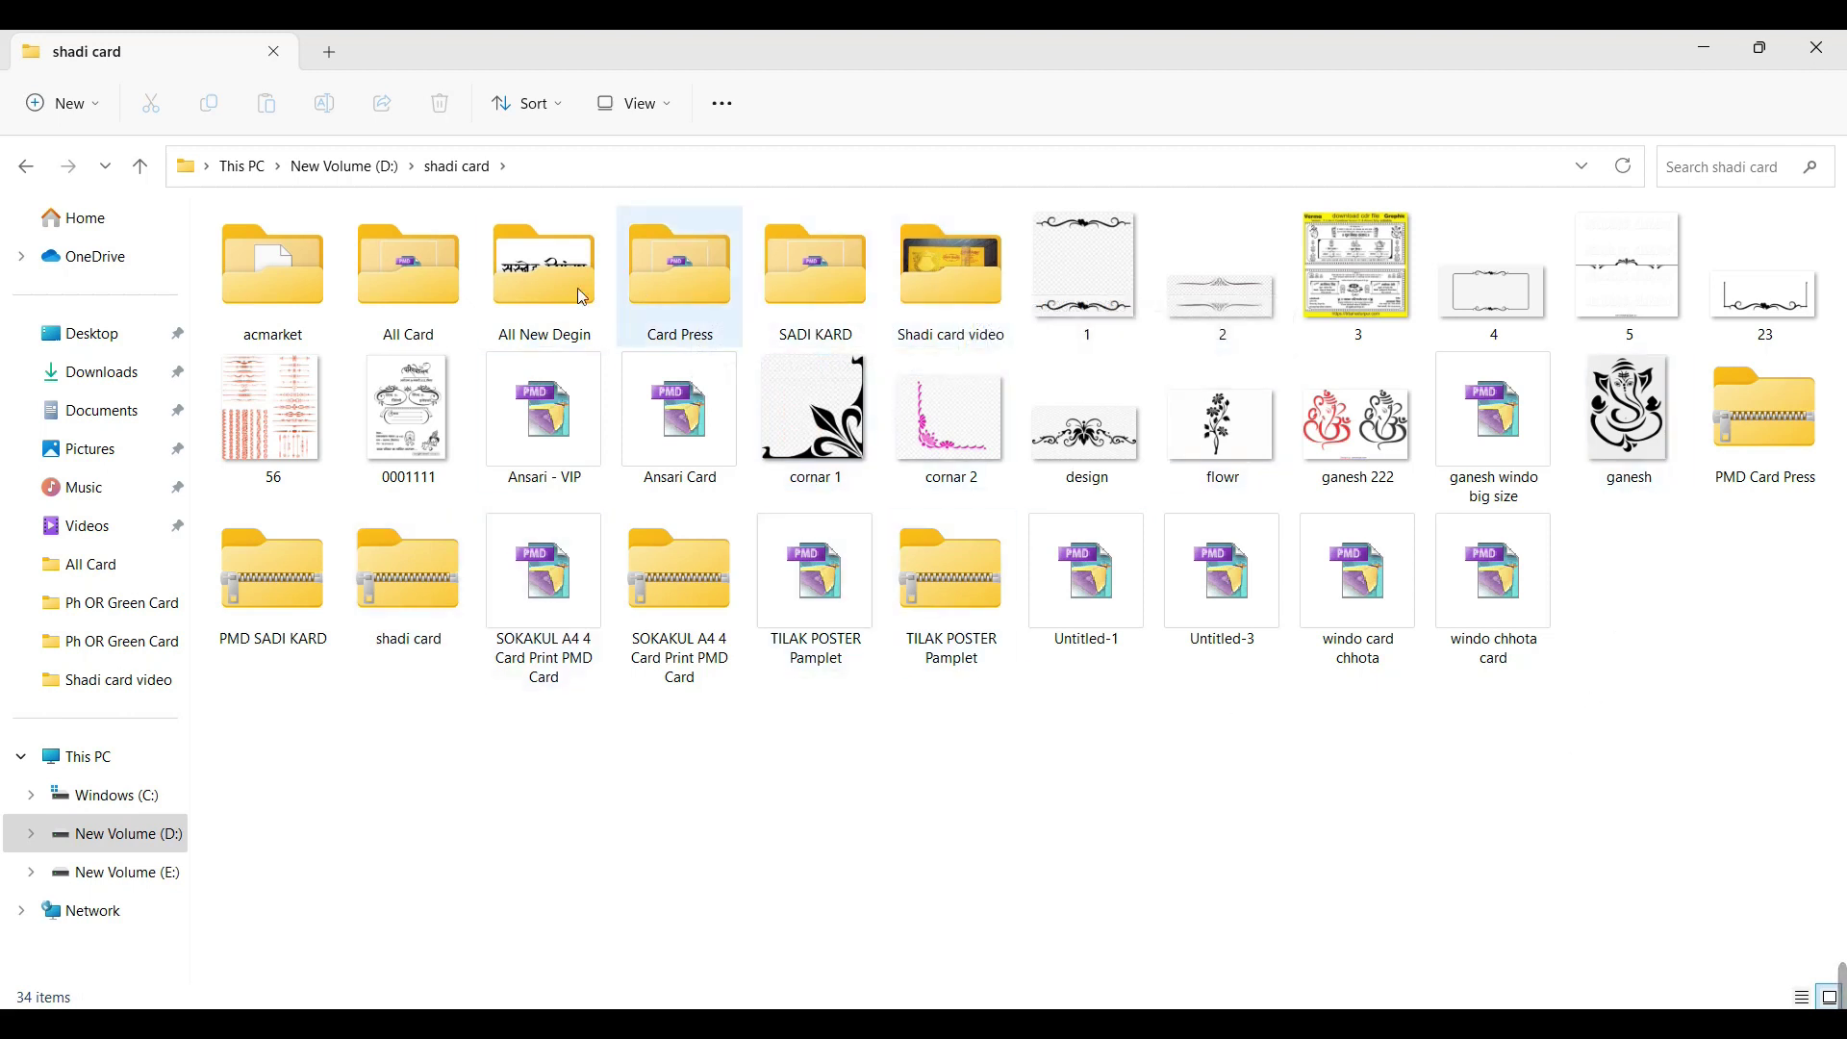
mouse_move(423, 280)
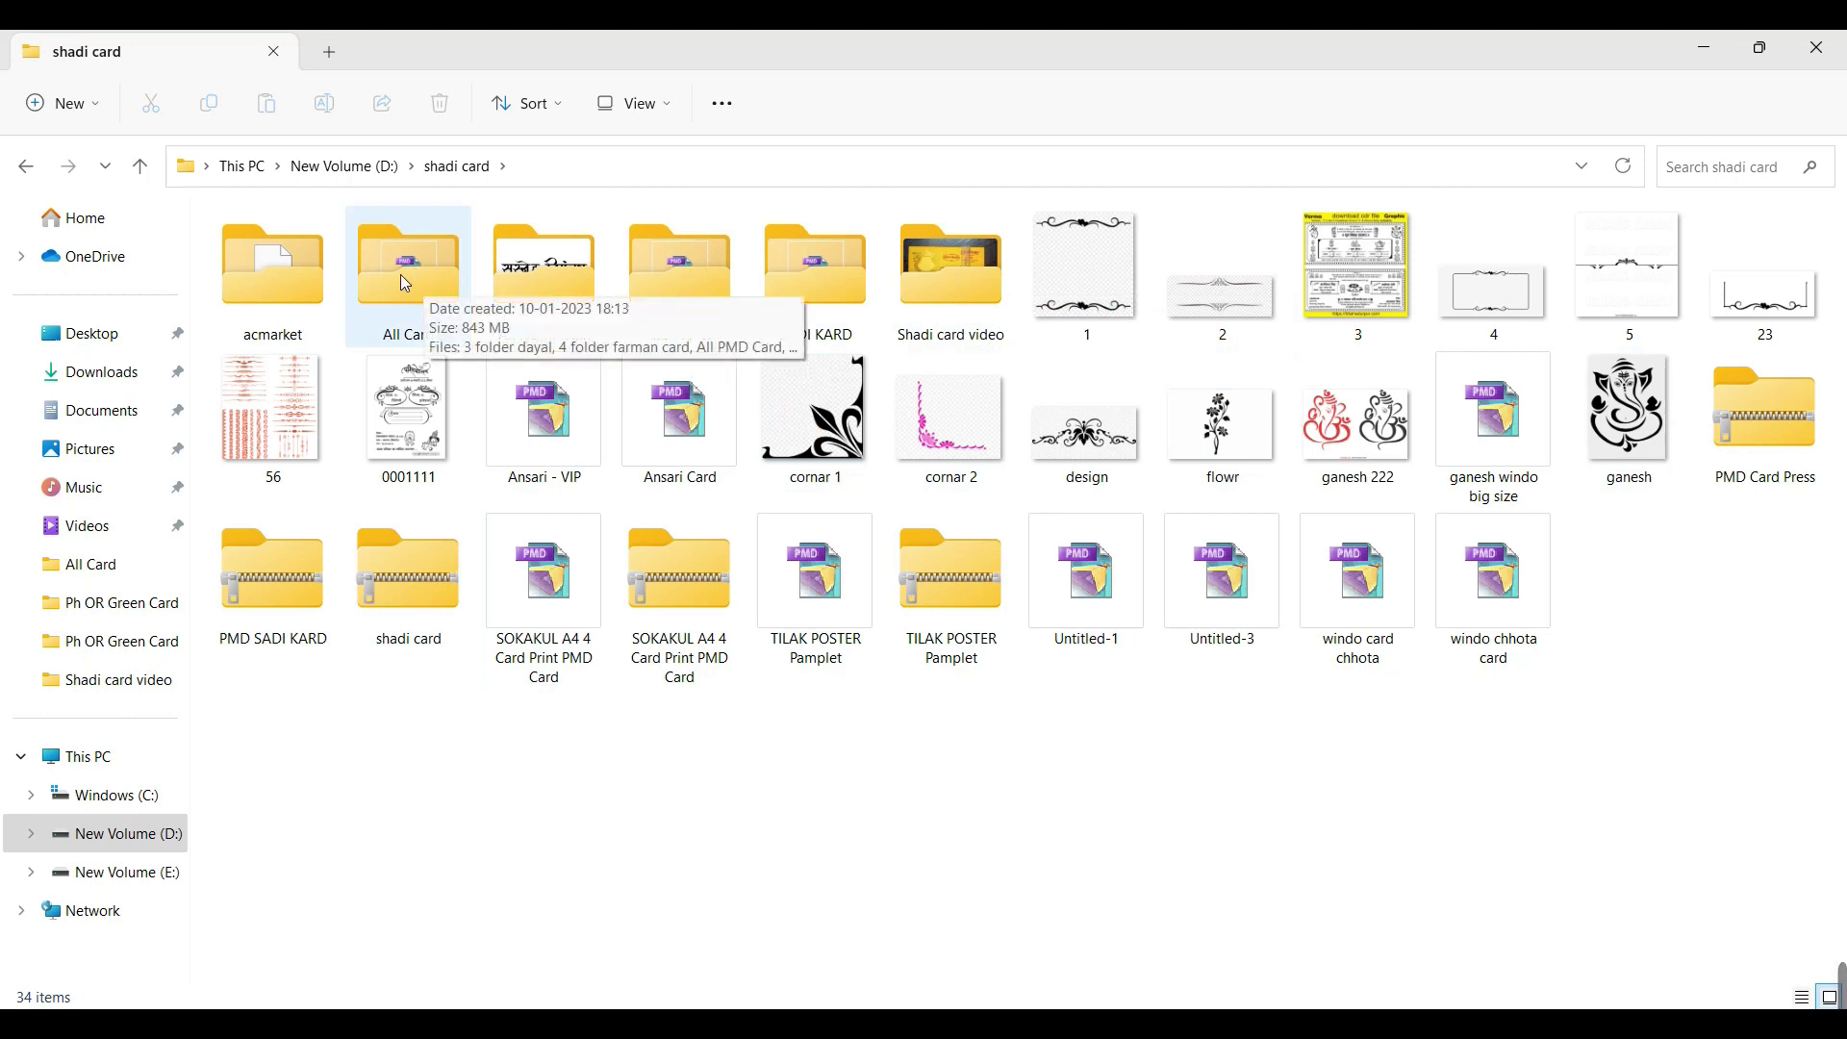
double_click(404, 271)
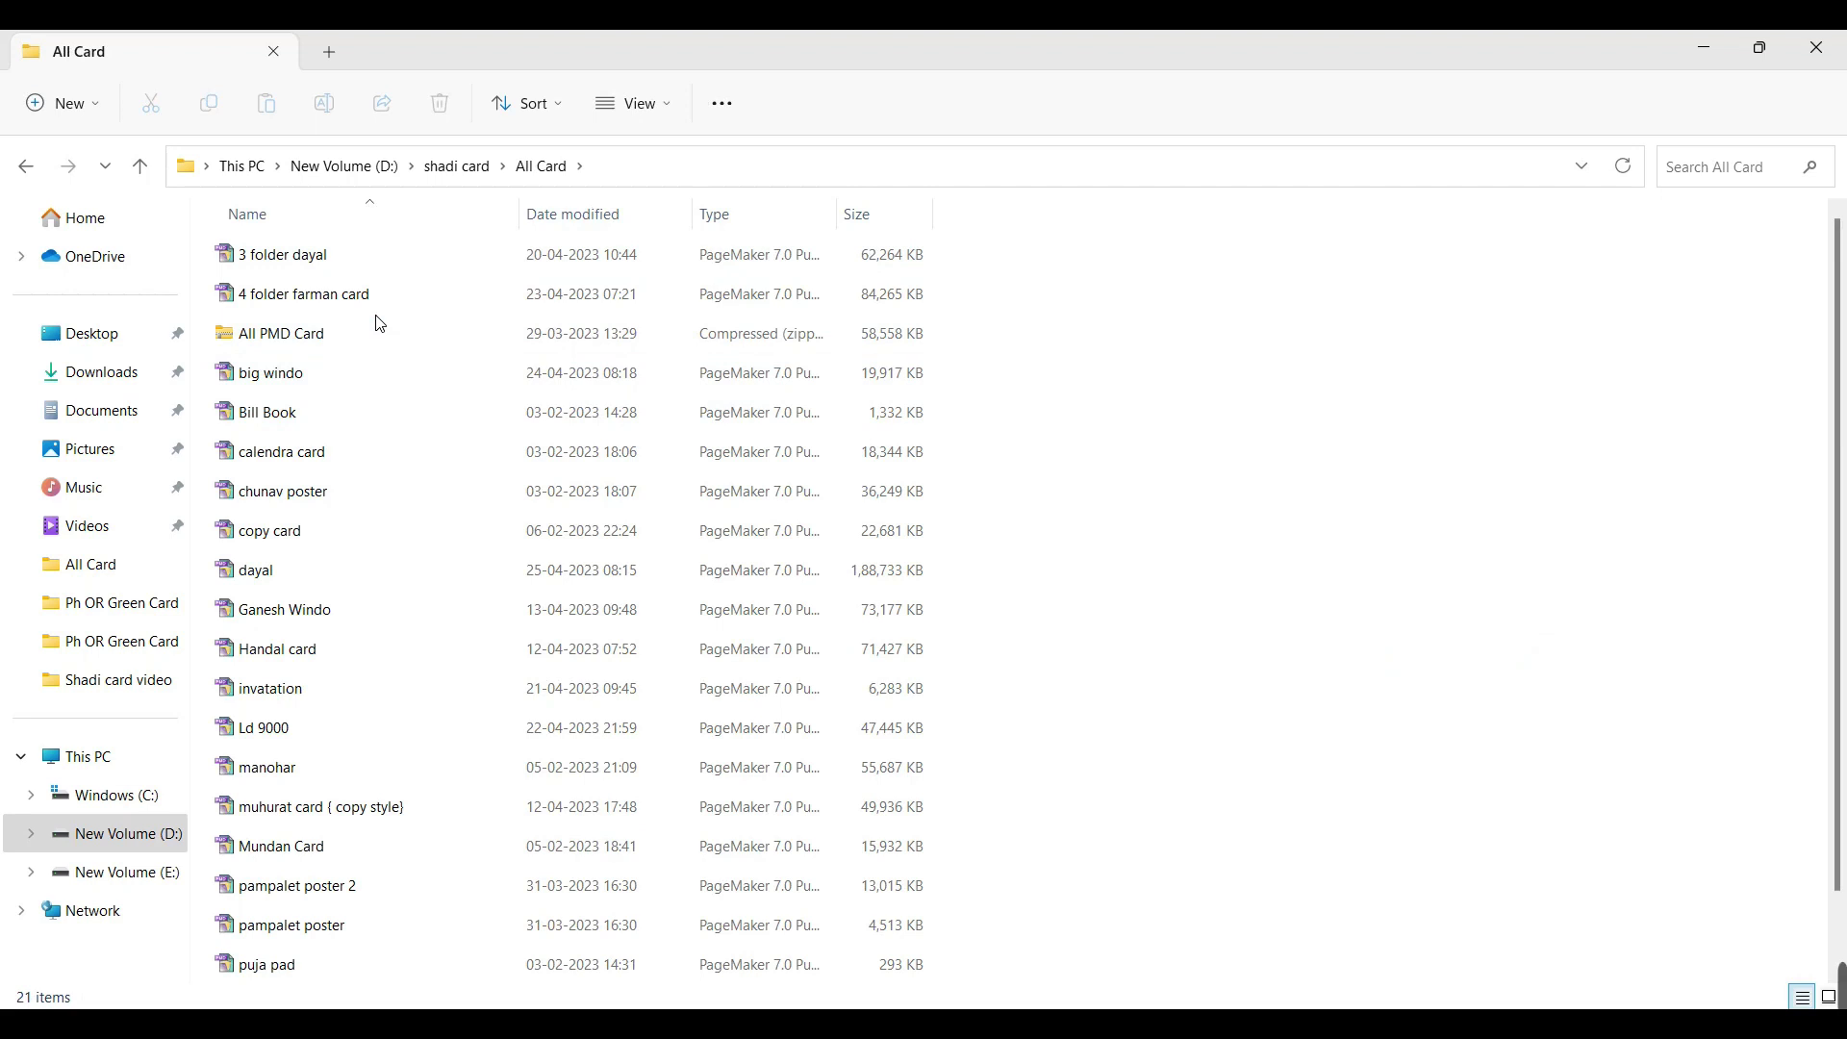
left_click(442, 165)
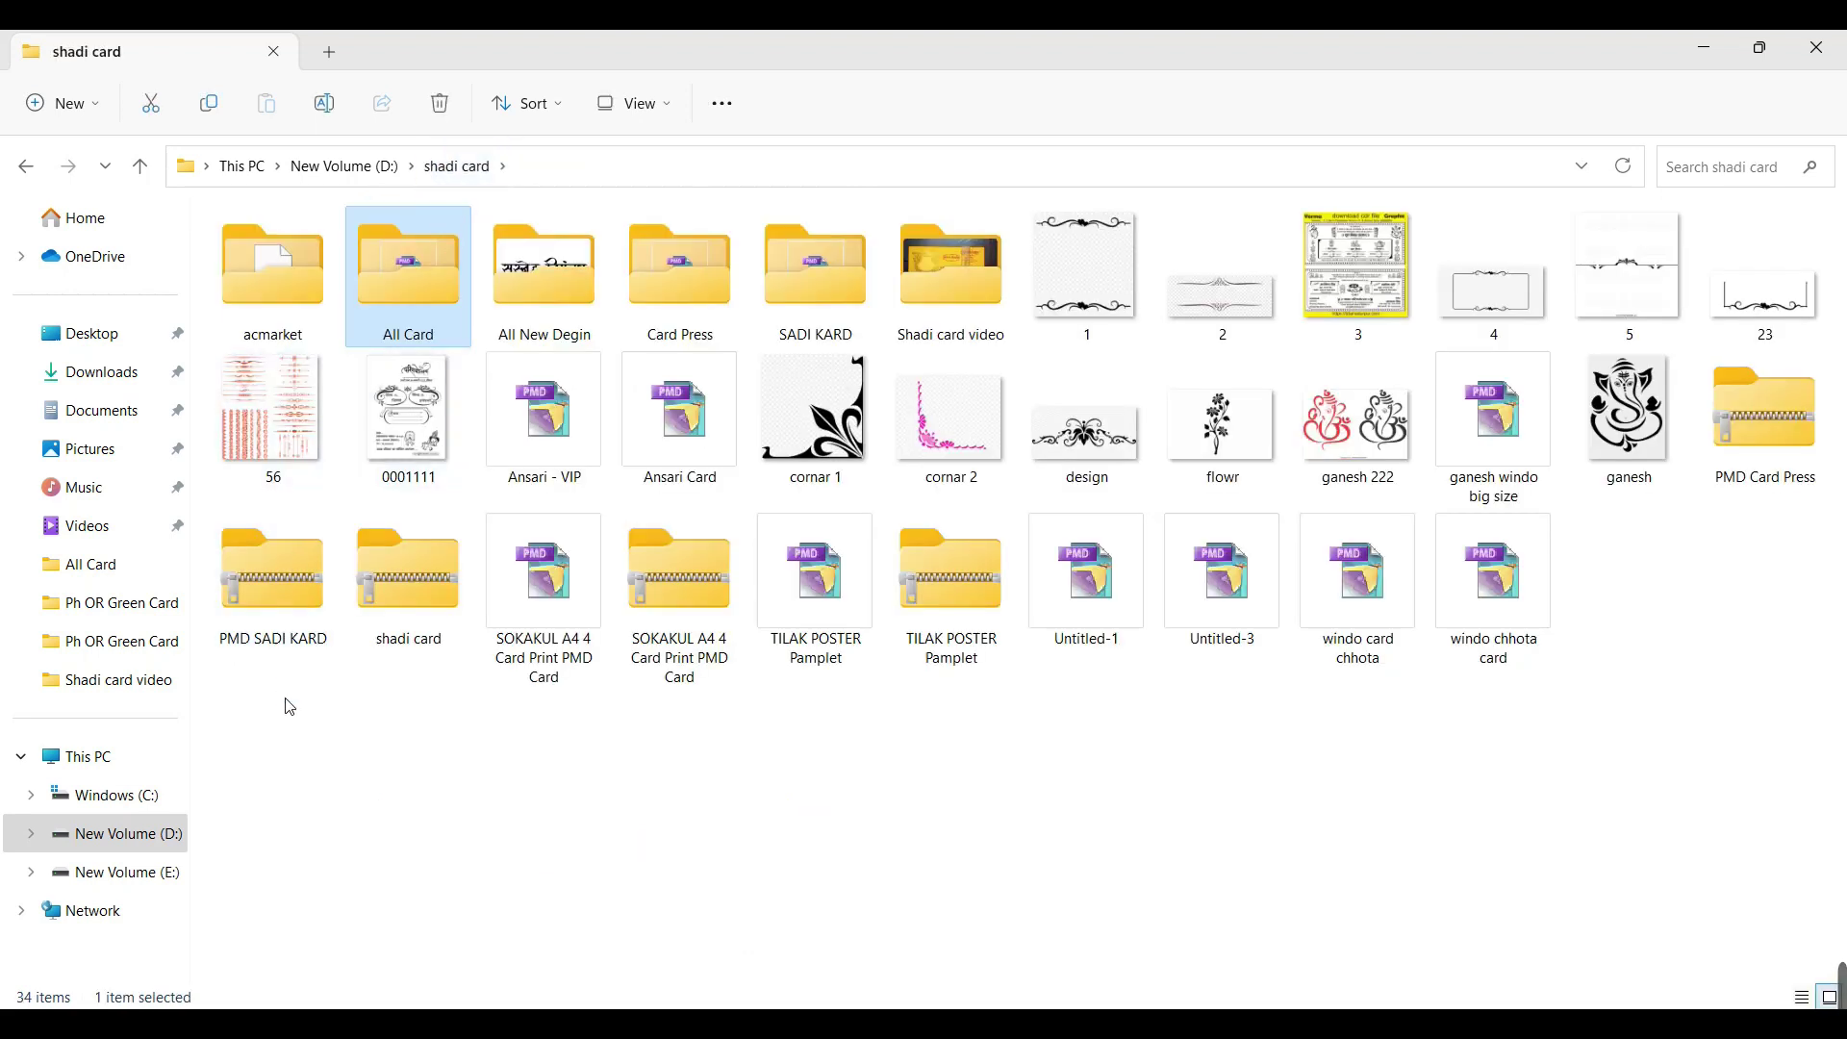
double_click(385, 292)
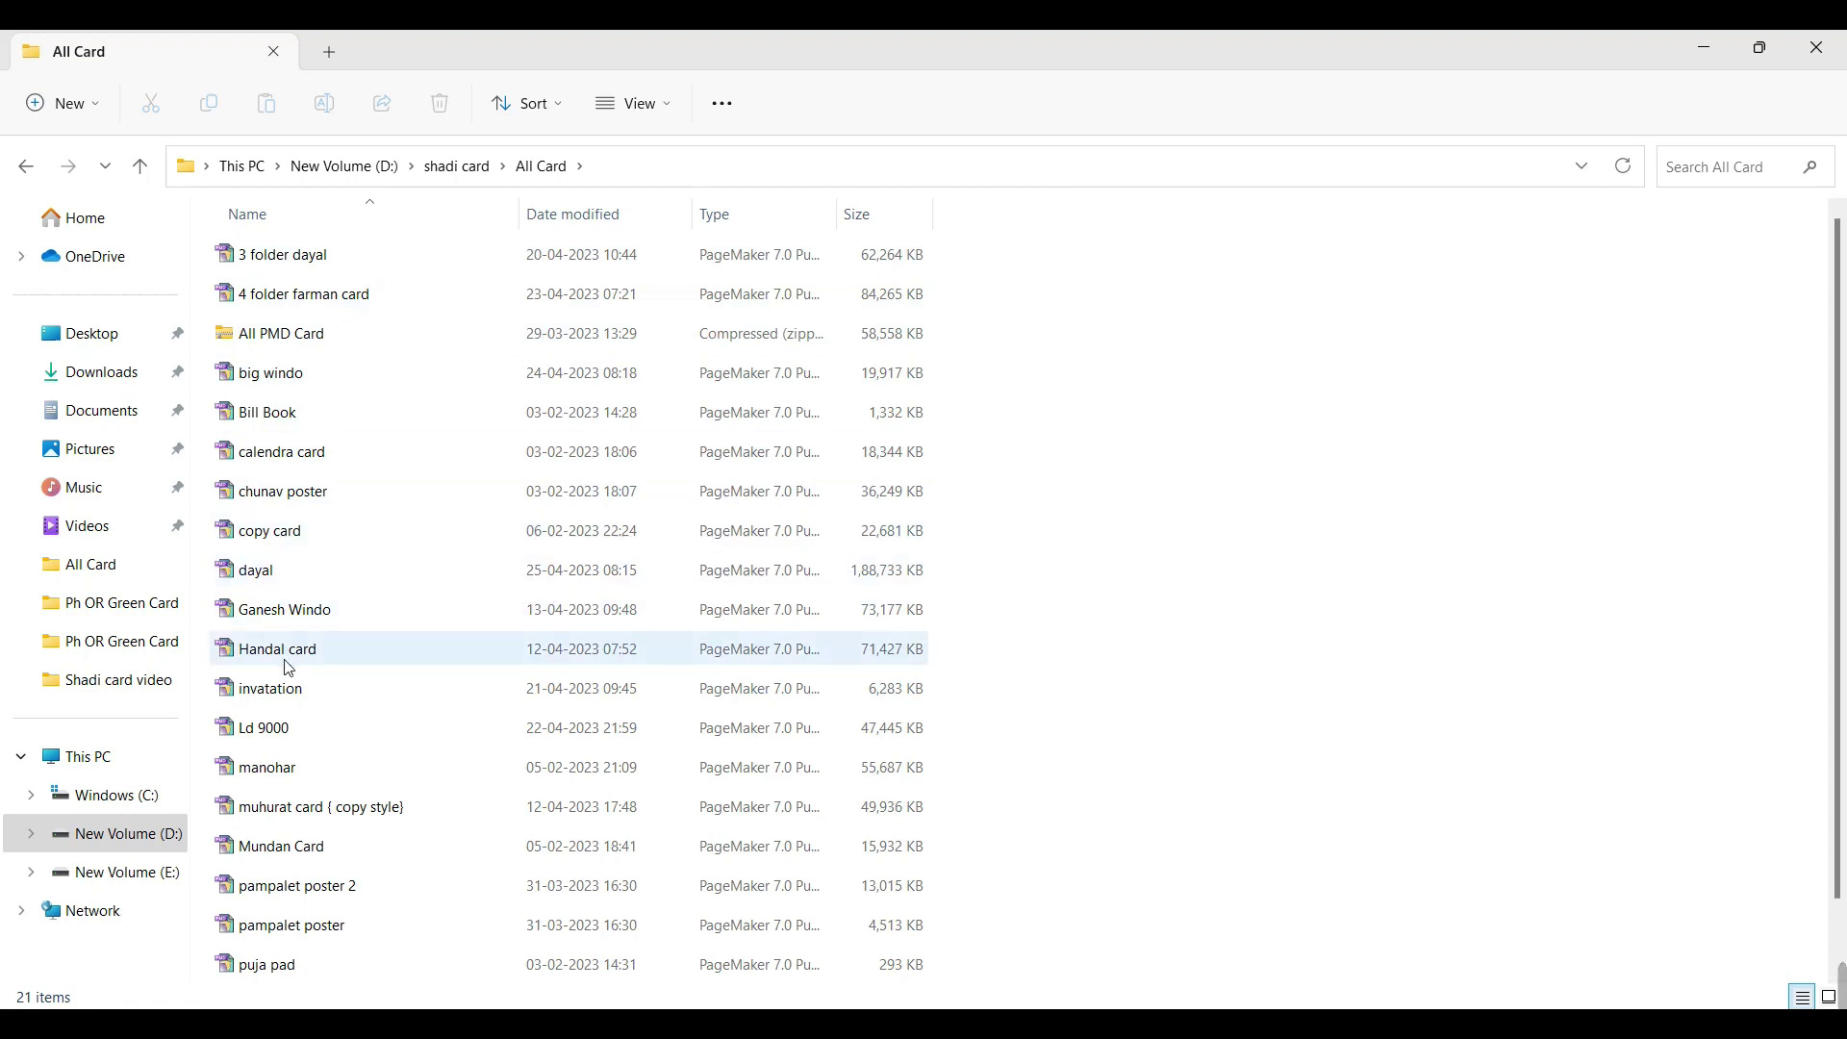
left_click(301, 613)
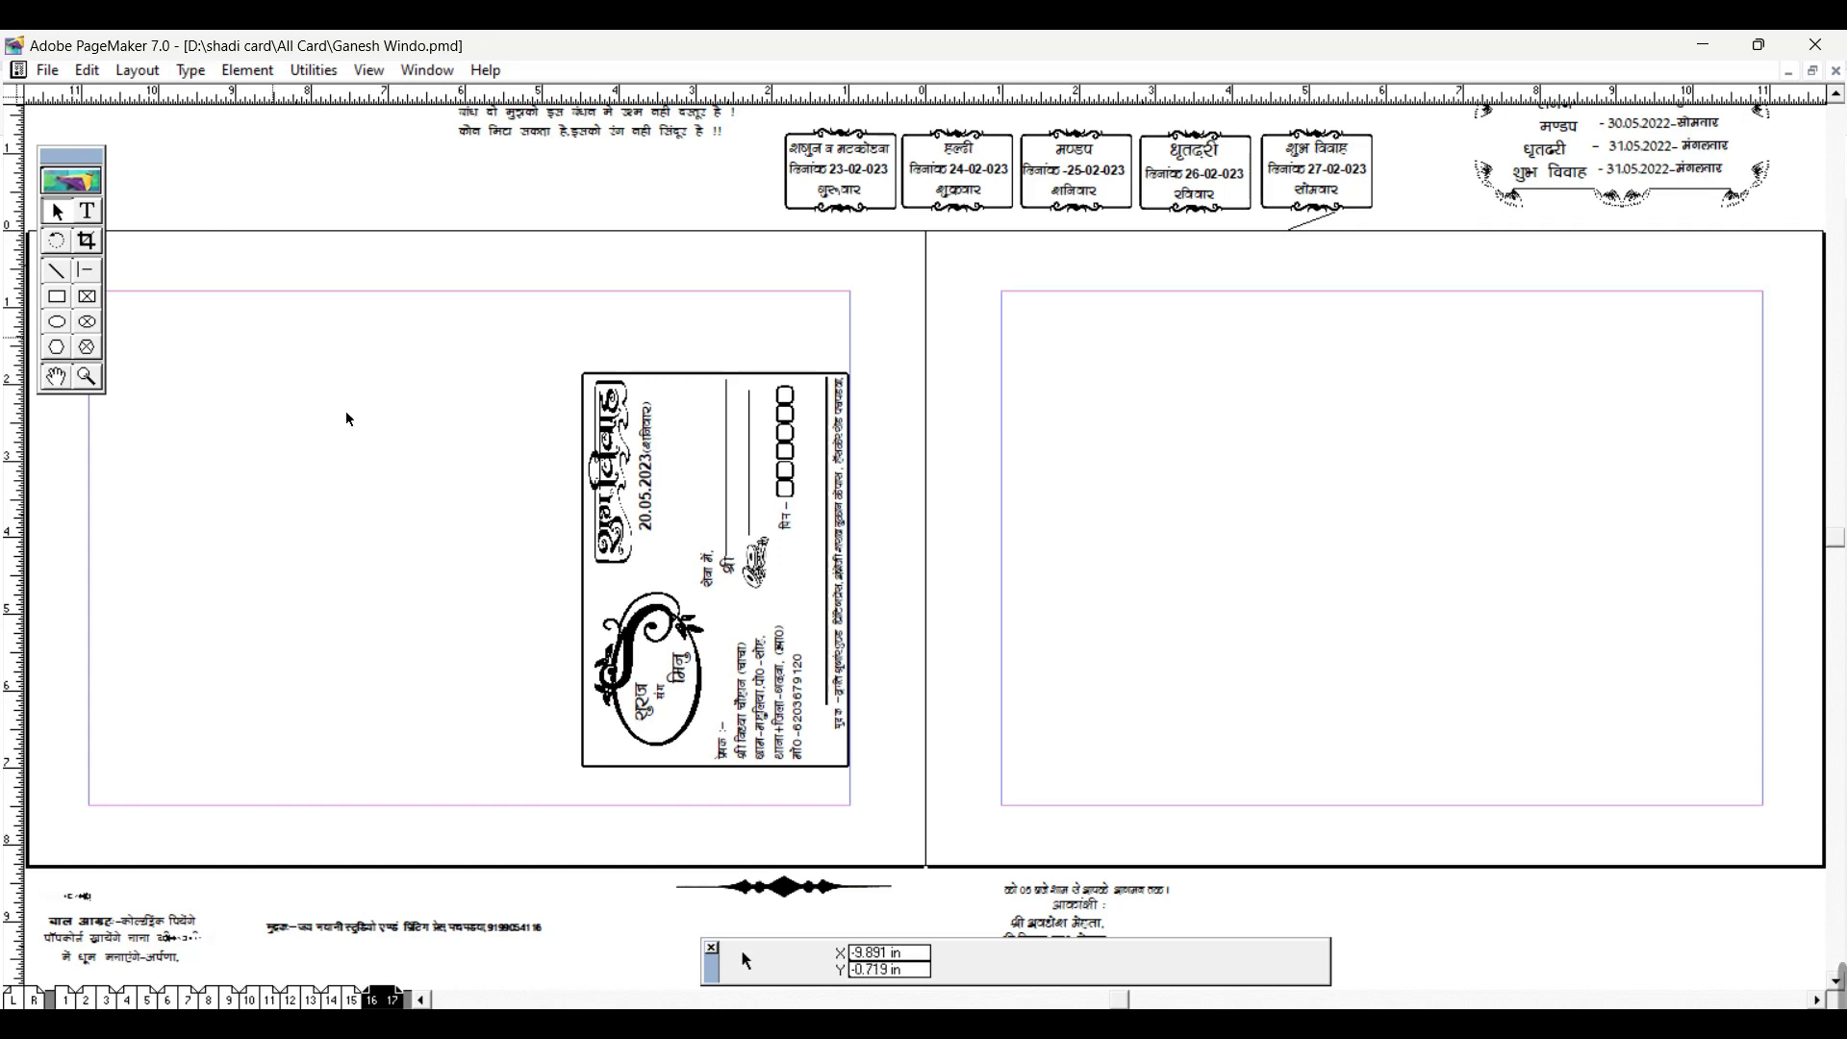
Step: Bring the envelope card into view, set its rotation to 0°, and drag it to mid-page
left_click(59, 377)
left_click_drag(460, 514, 556, 447)
key("ctrl+=")
key("ctrl+=")
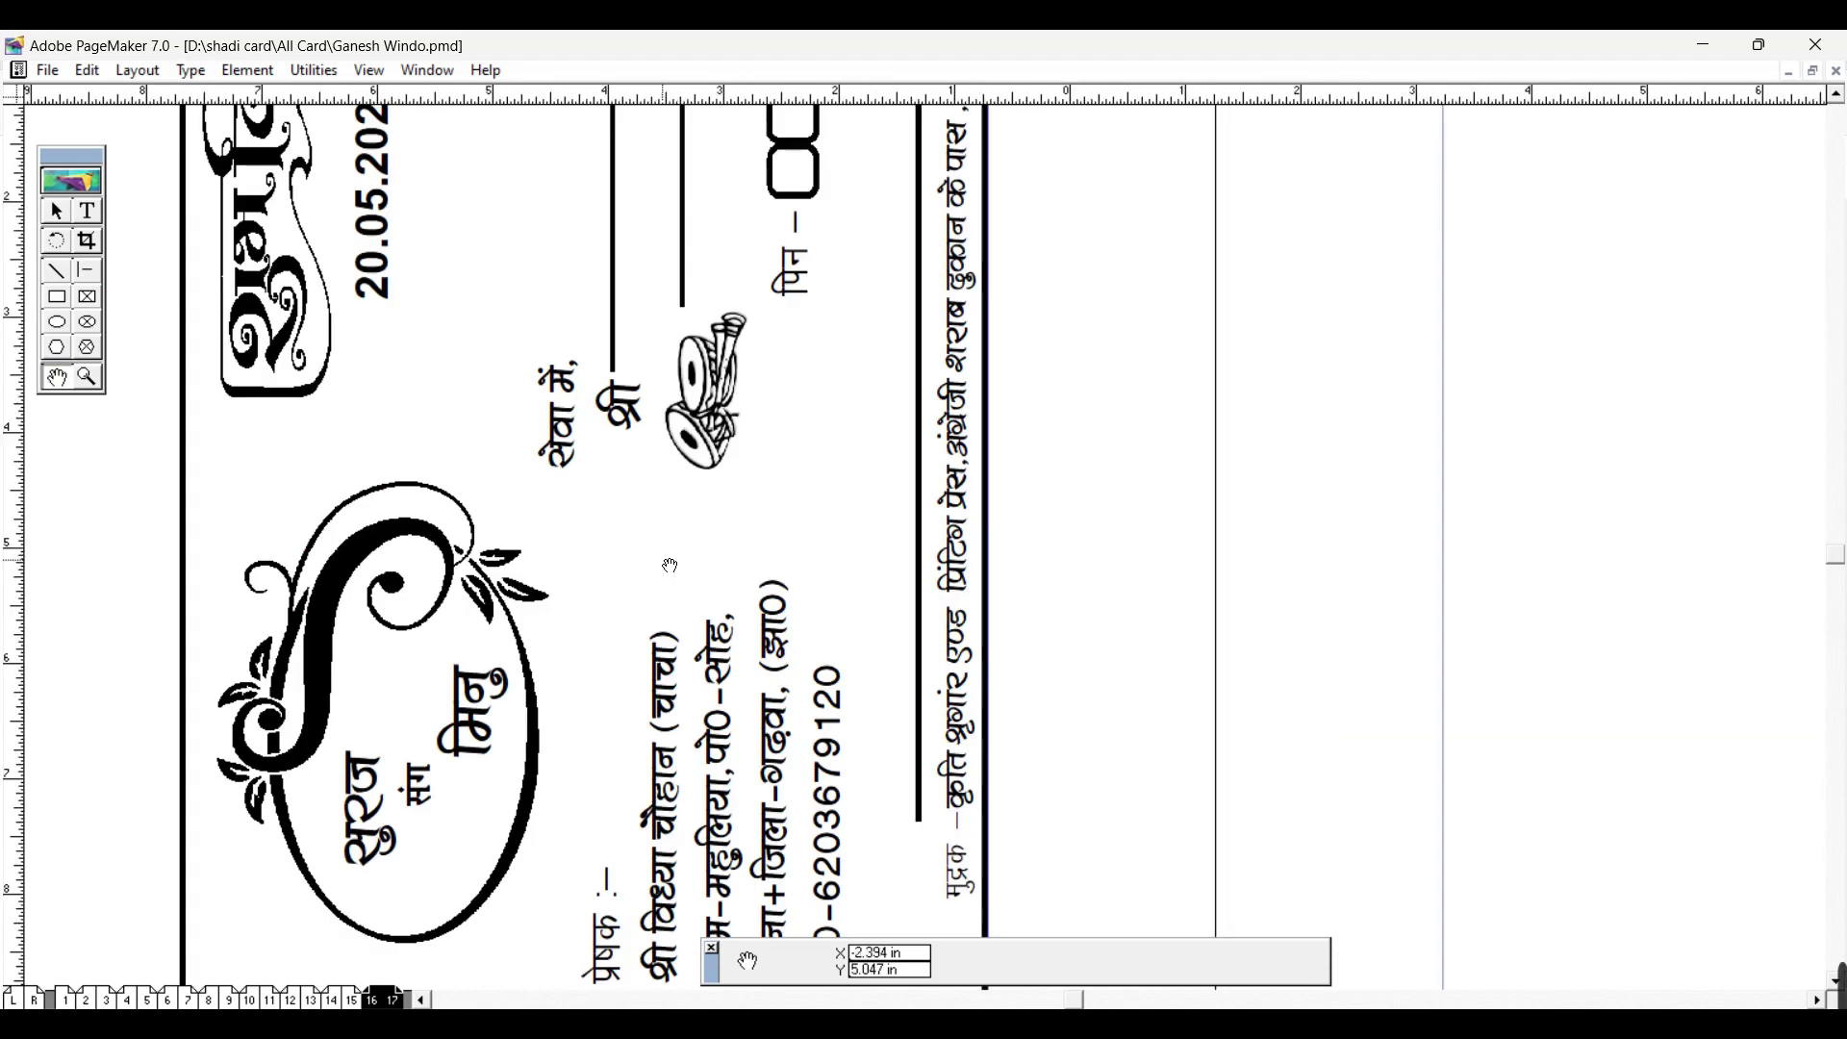
key("ctrl+0")
key("ctrl+1")
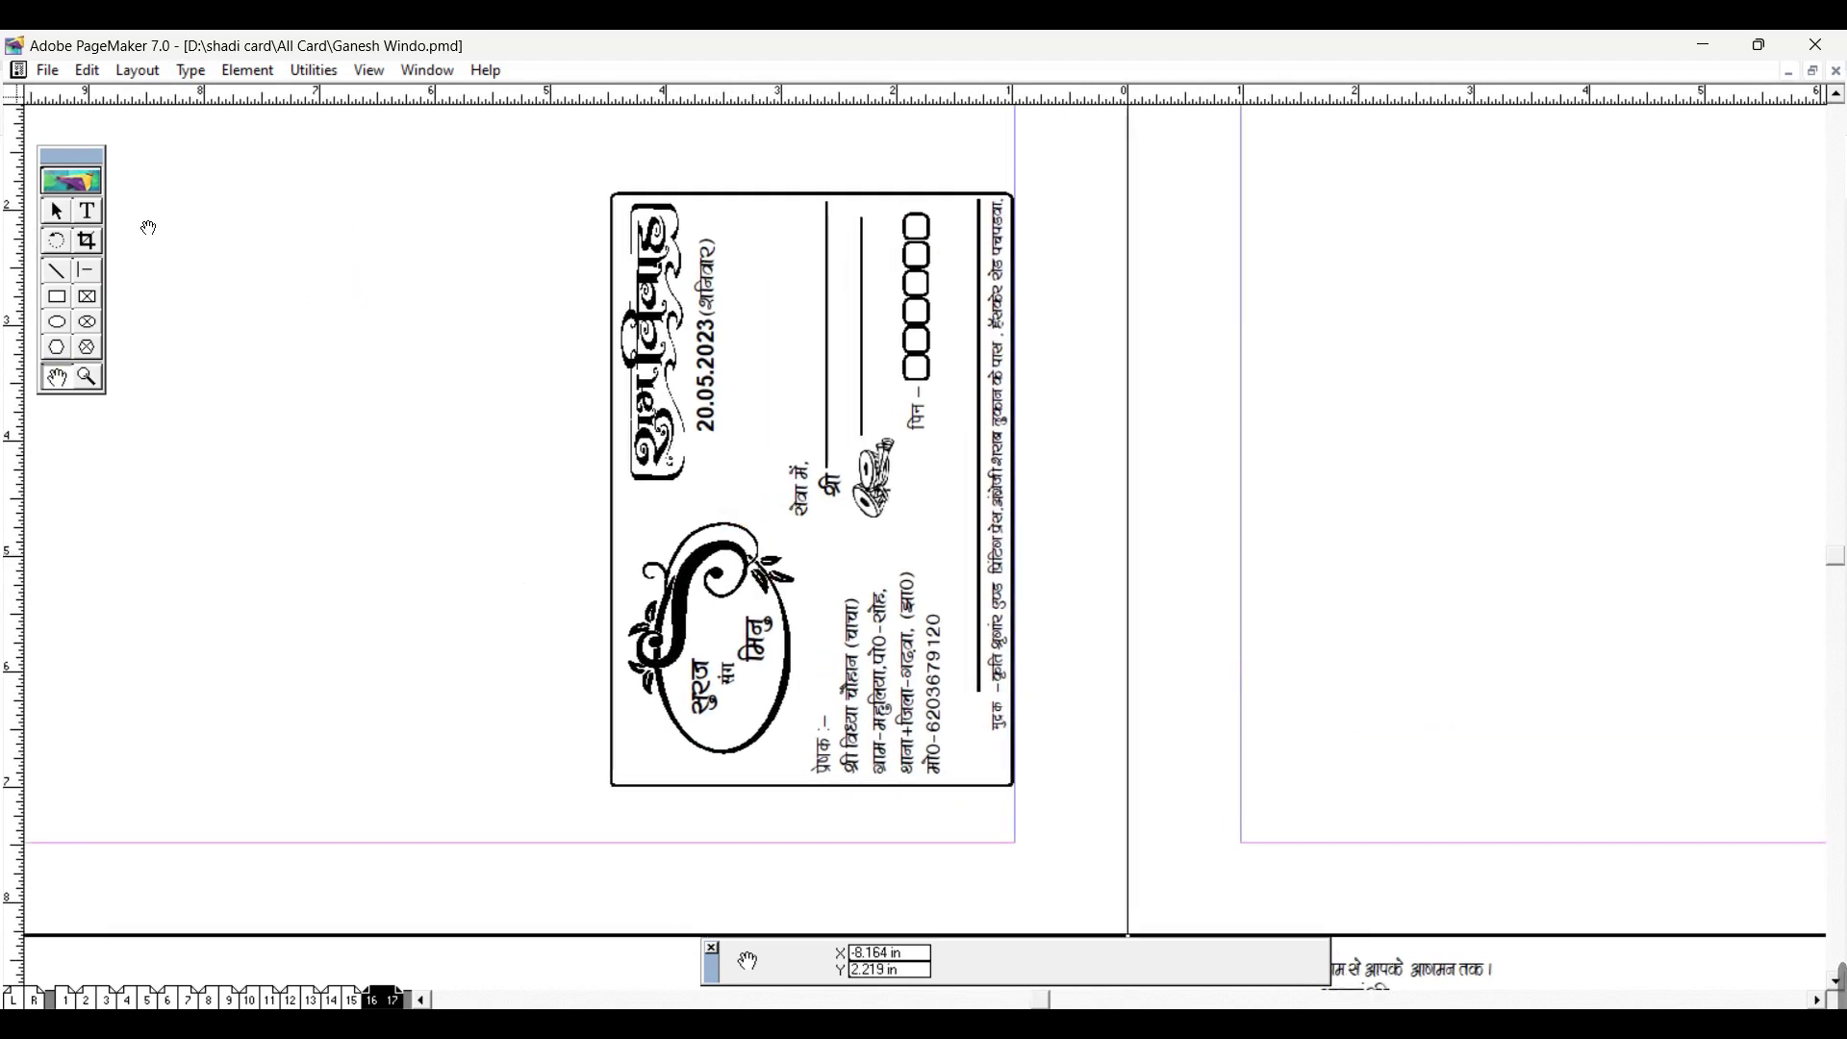
left_click(56, 211)
left_click(717, 400)
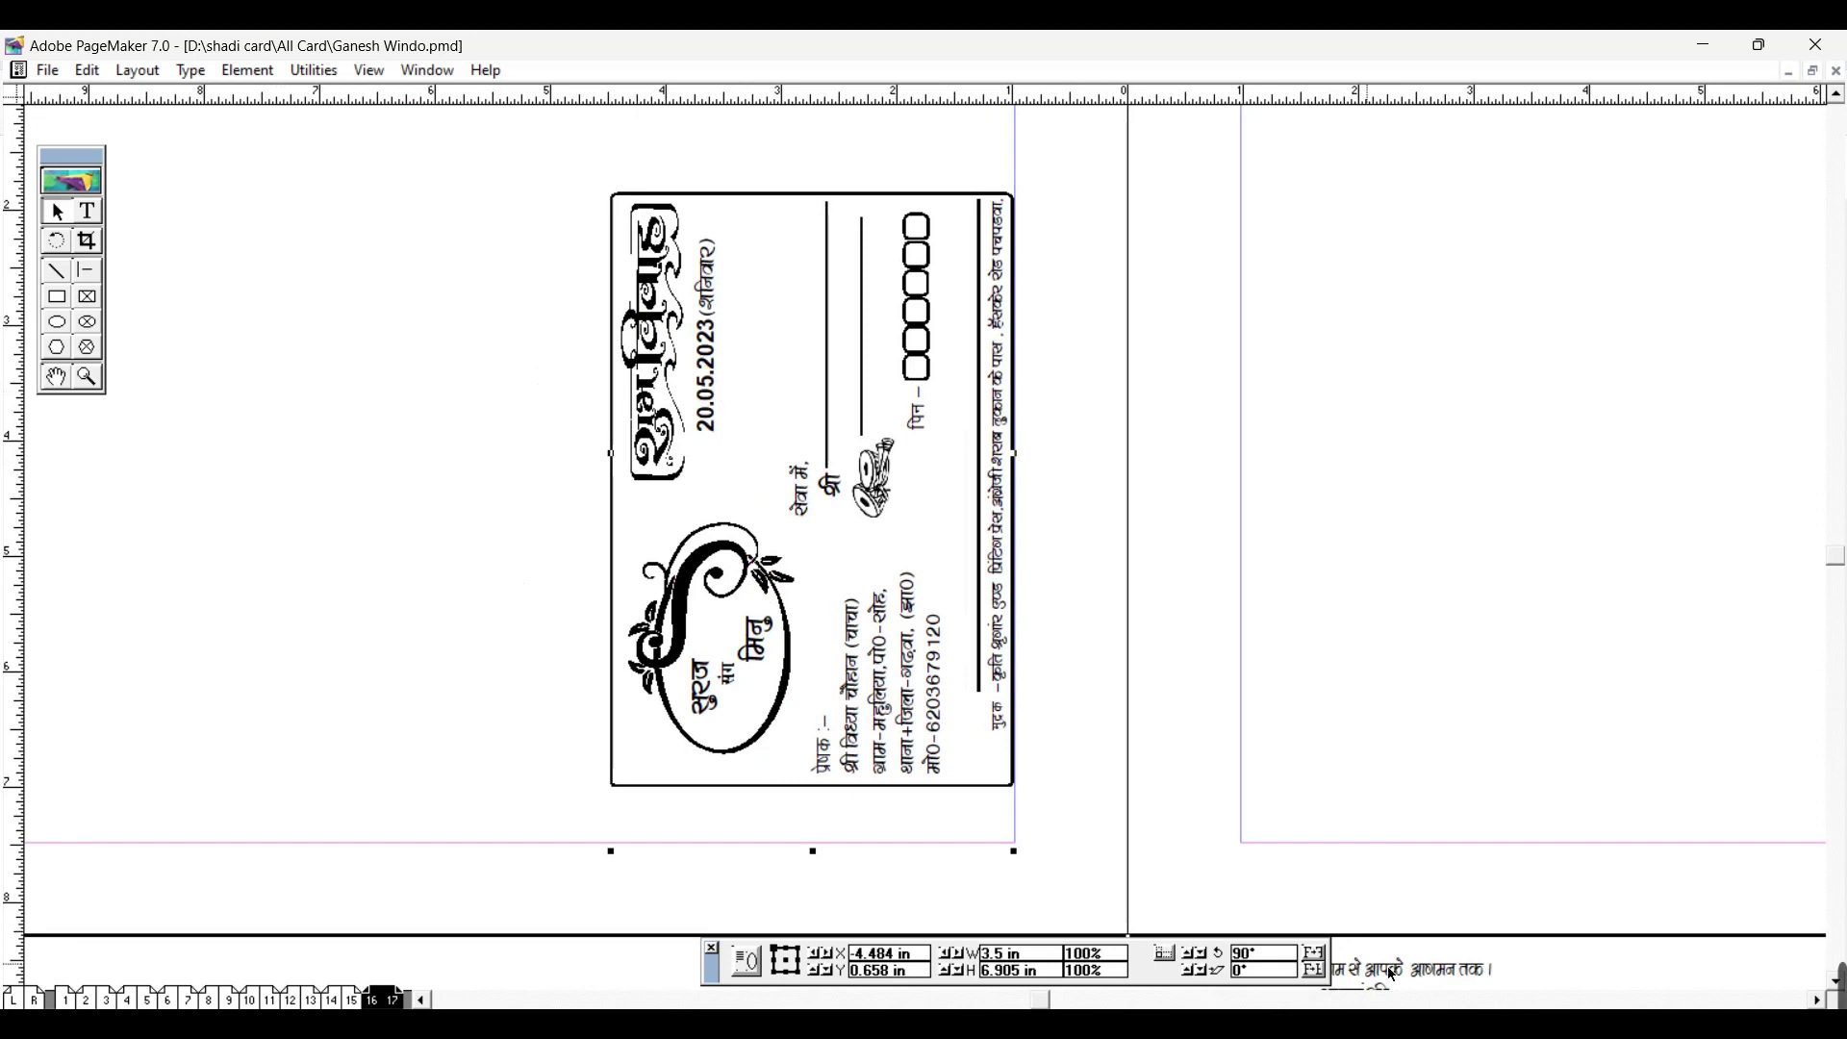
left_click(1200, 955)
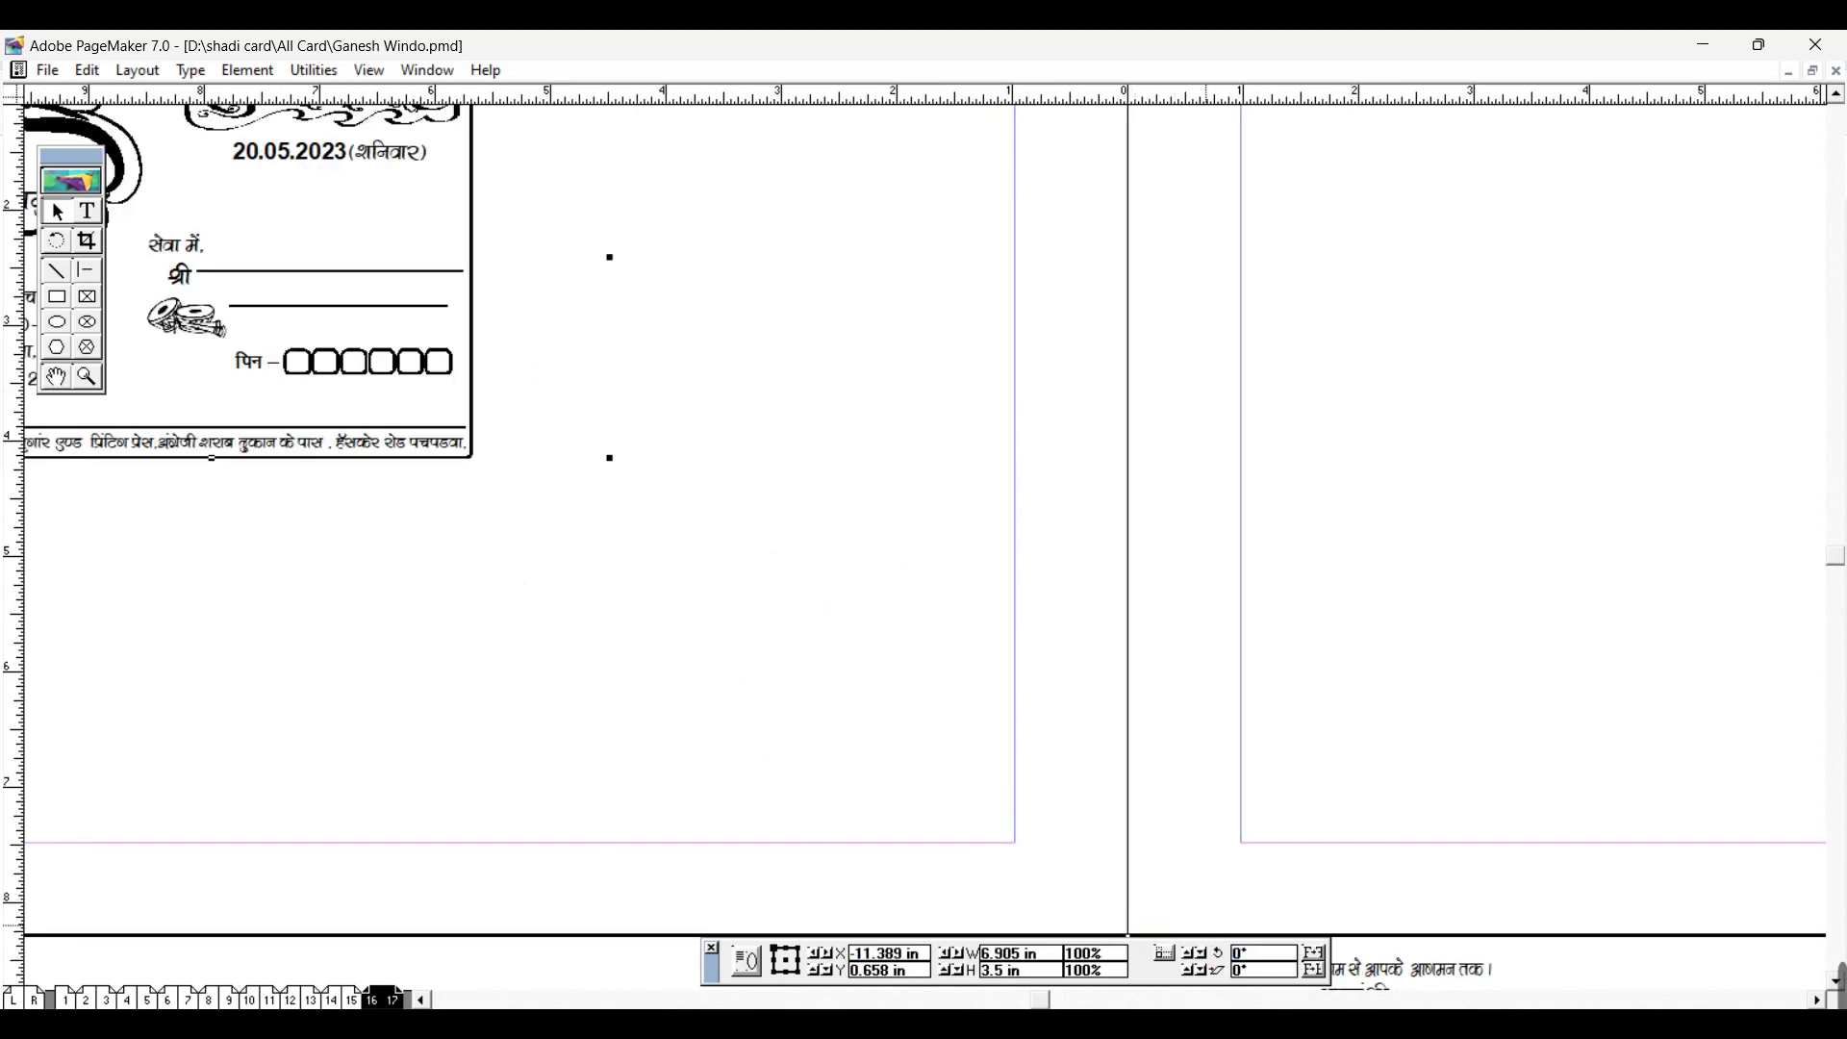
left_click_drag(283, 302, 753, 477)
Step: Recentre the view, check the card text at 200%, then ungroup the envelope card
left_click(56, 377)
left_click_drag(431, 439, 580, 443)
left_click_drag(580, 508, 670, 515)
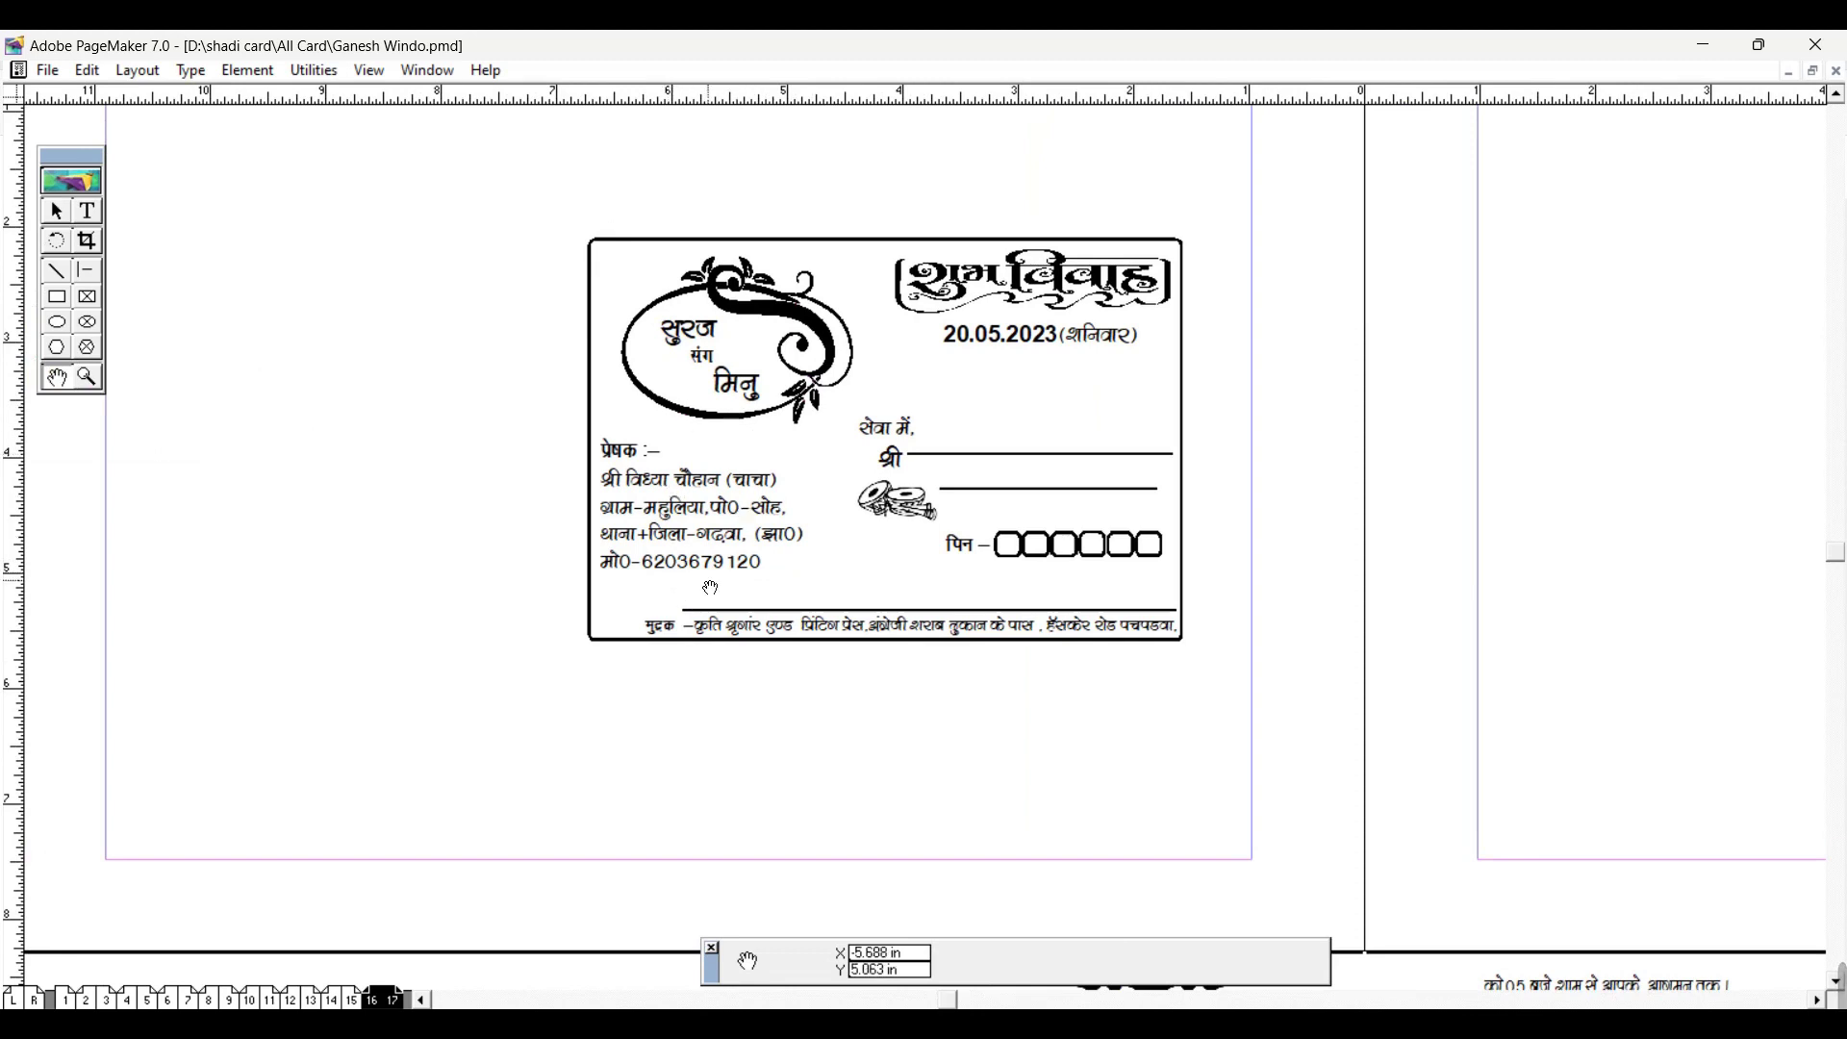
left_click_drag(705, 569, 737, 575)
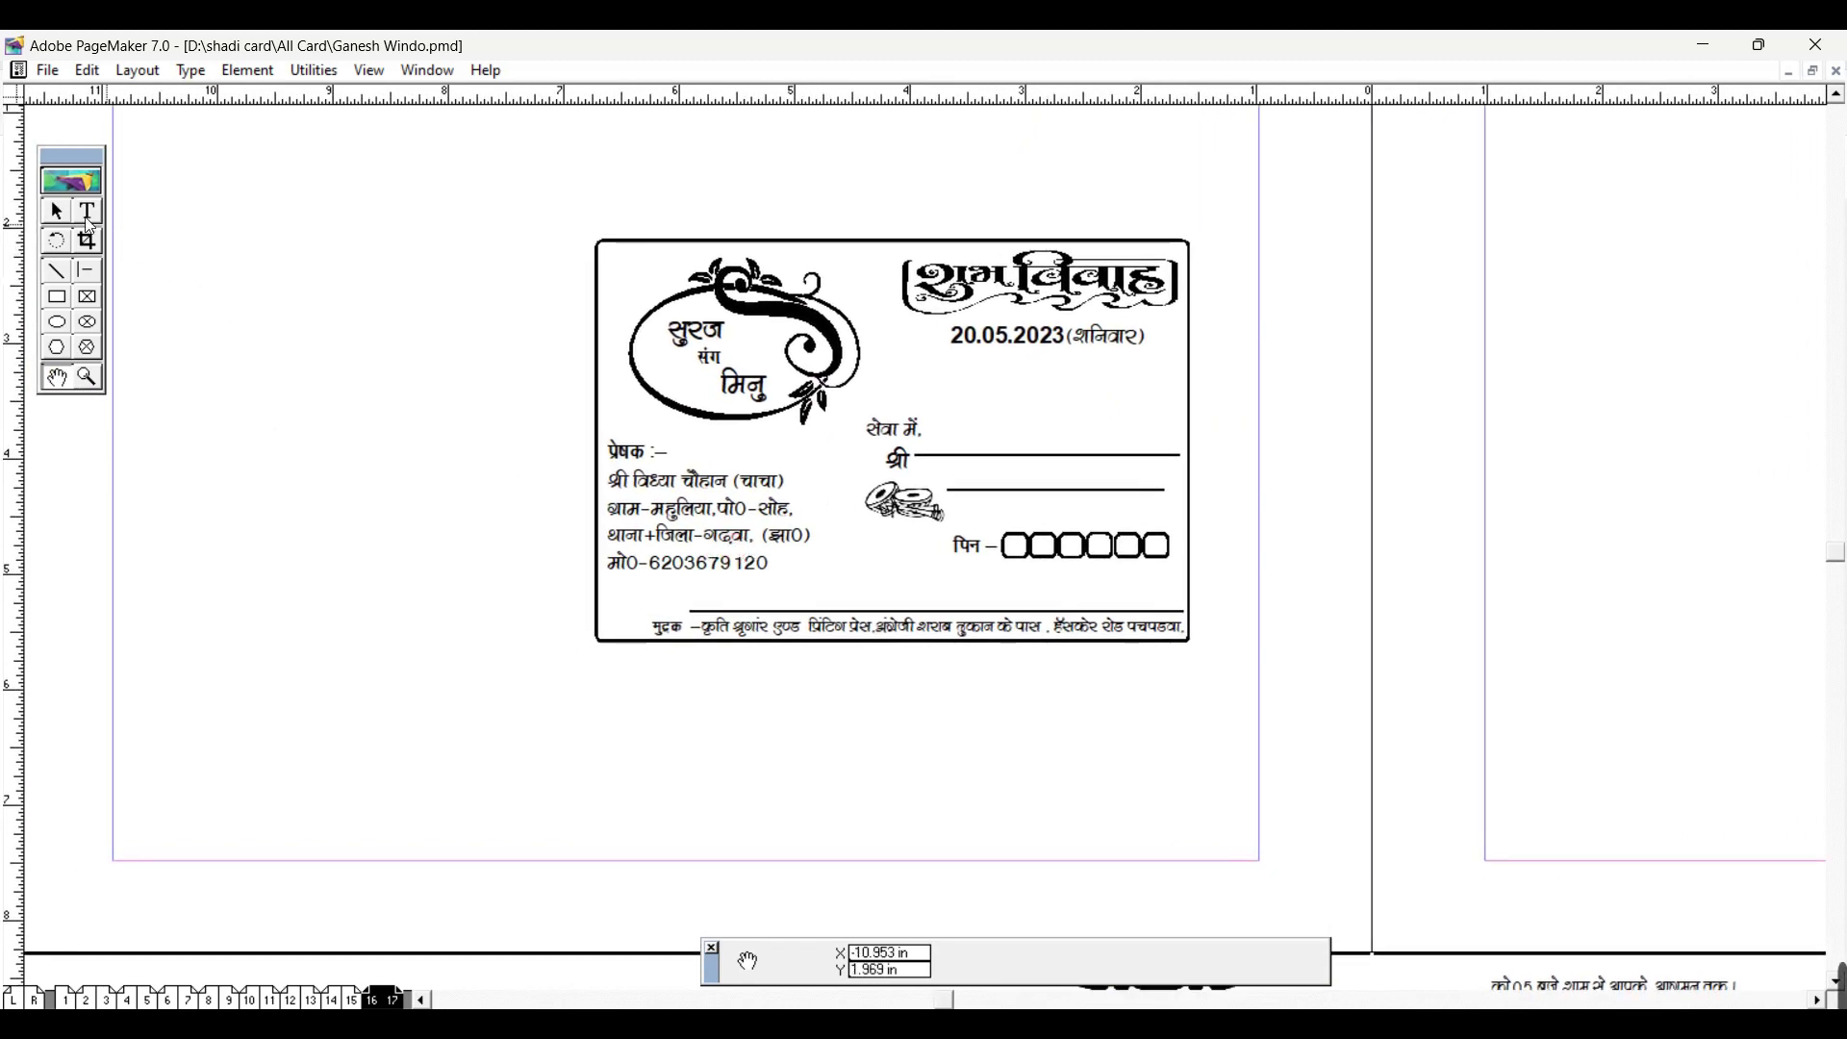
left_click(91, 222)
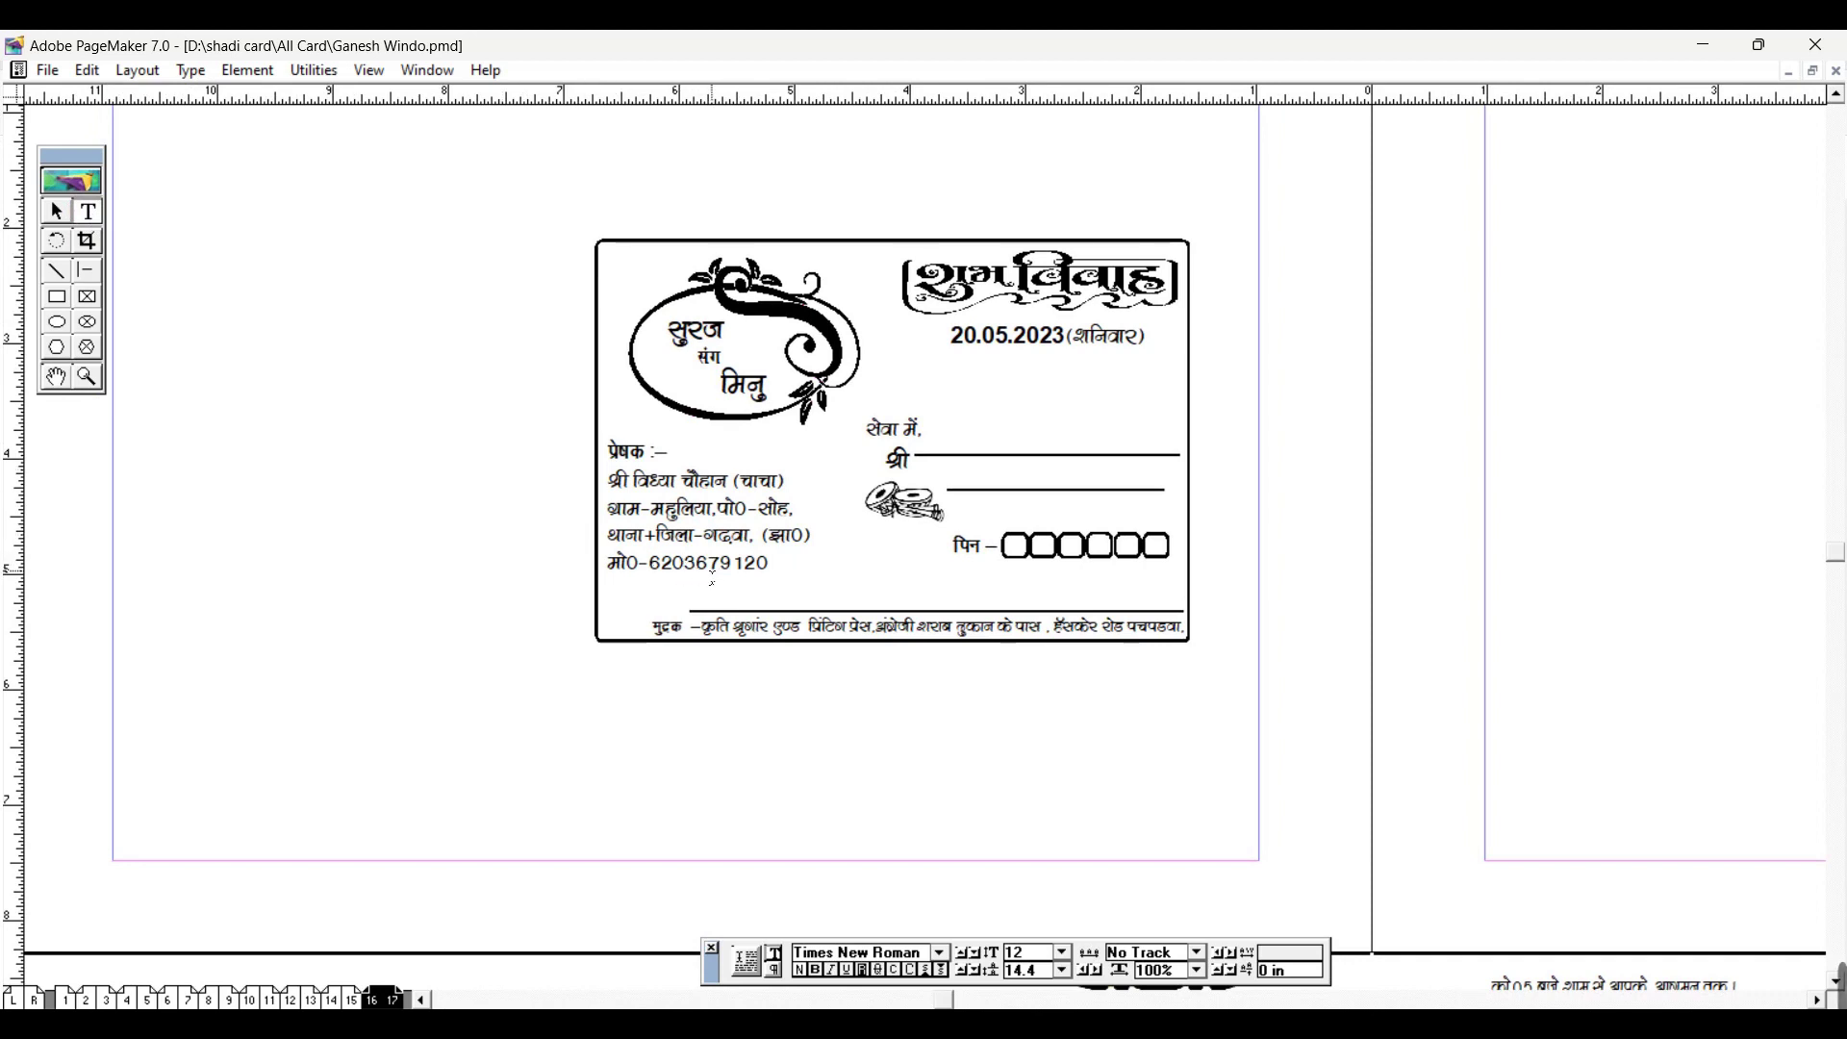
key("ctrl+2")
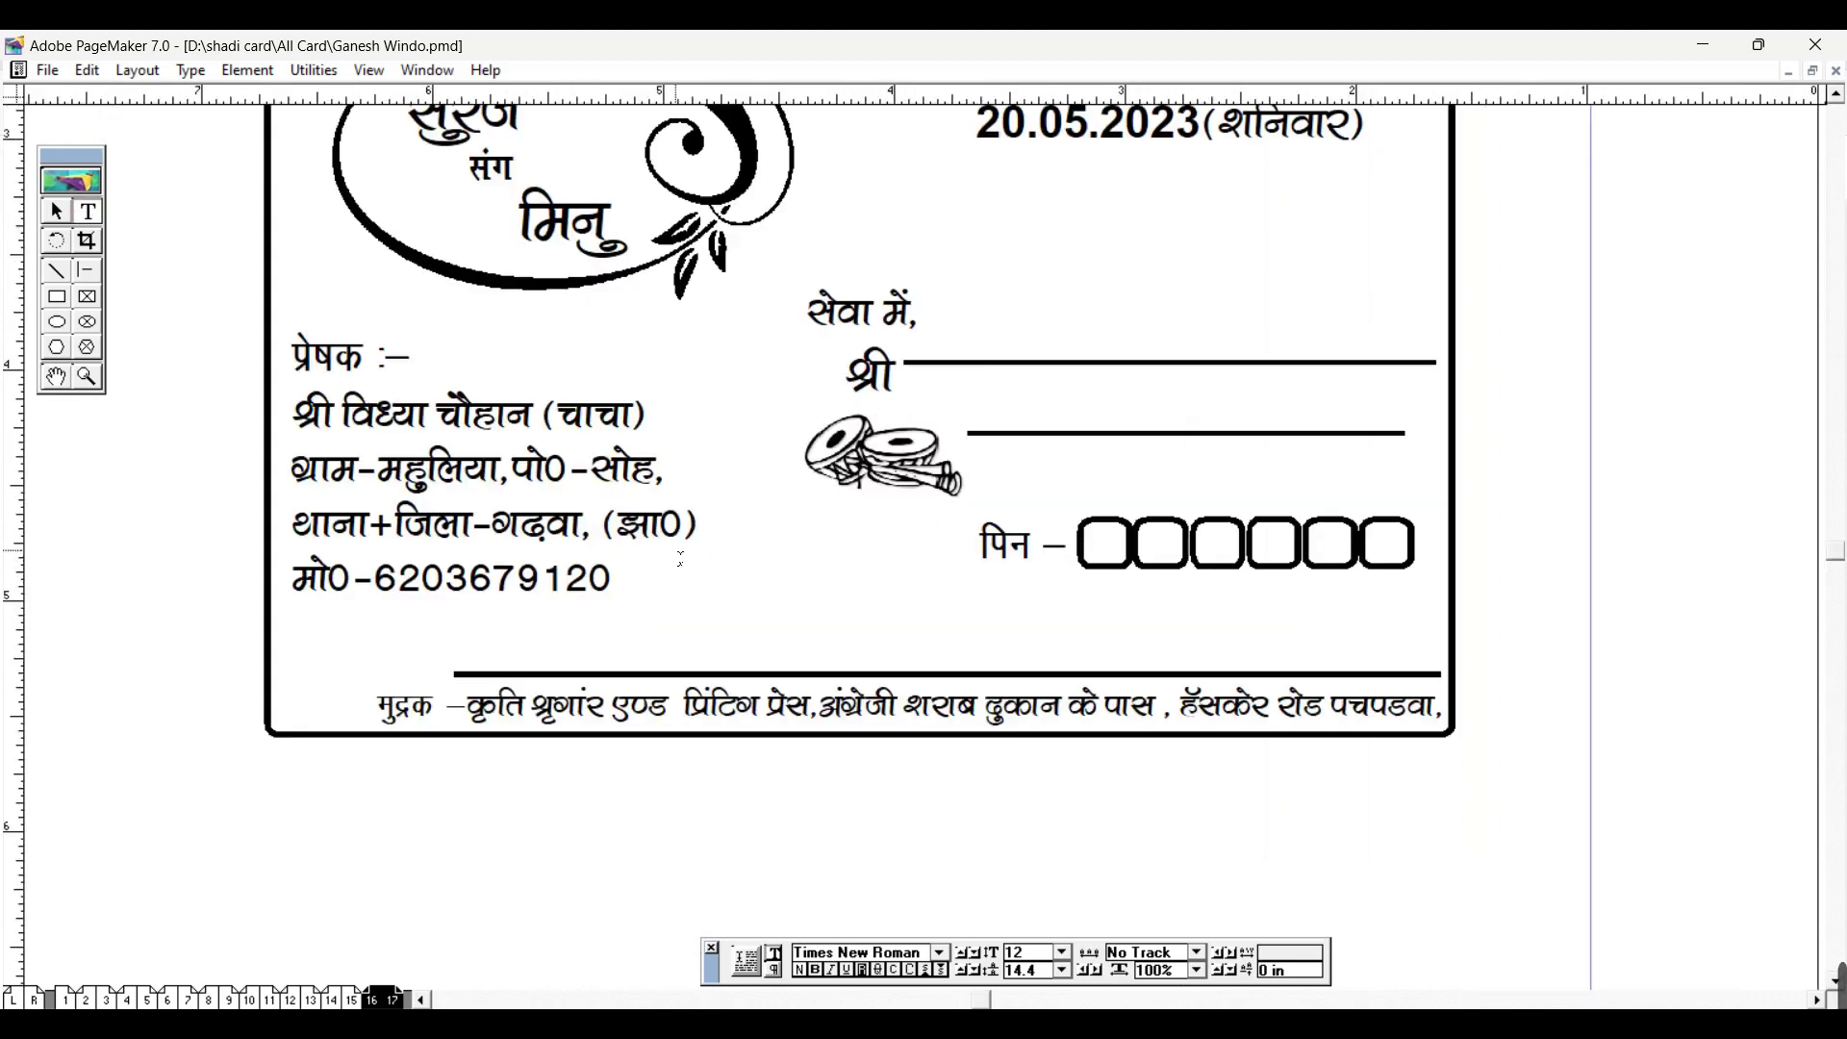
key("ctrl+1")
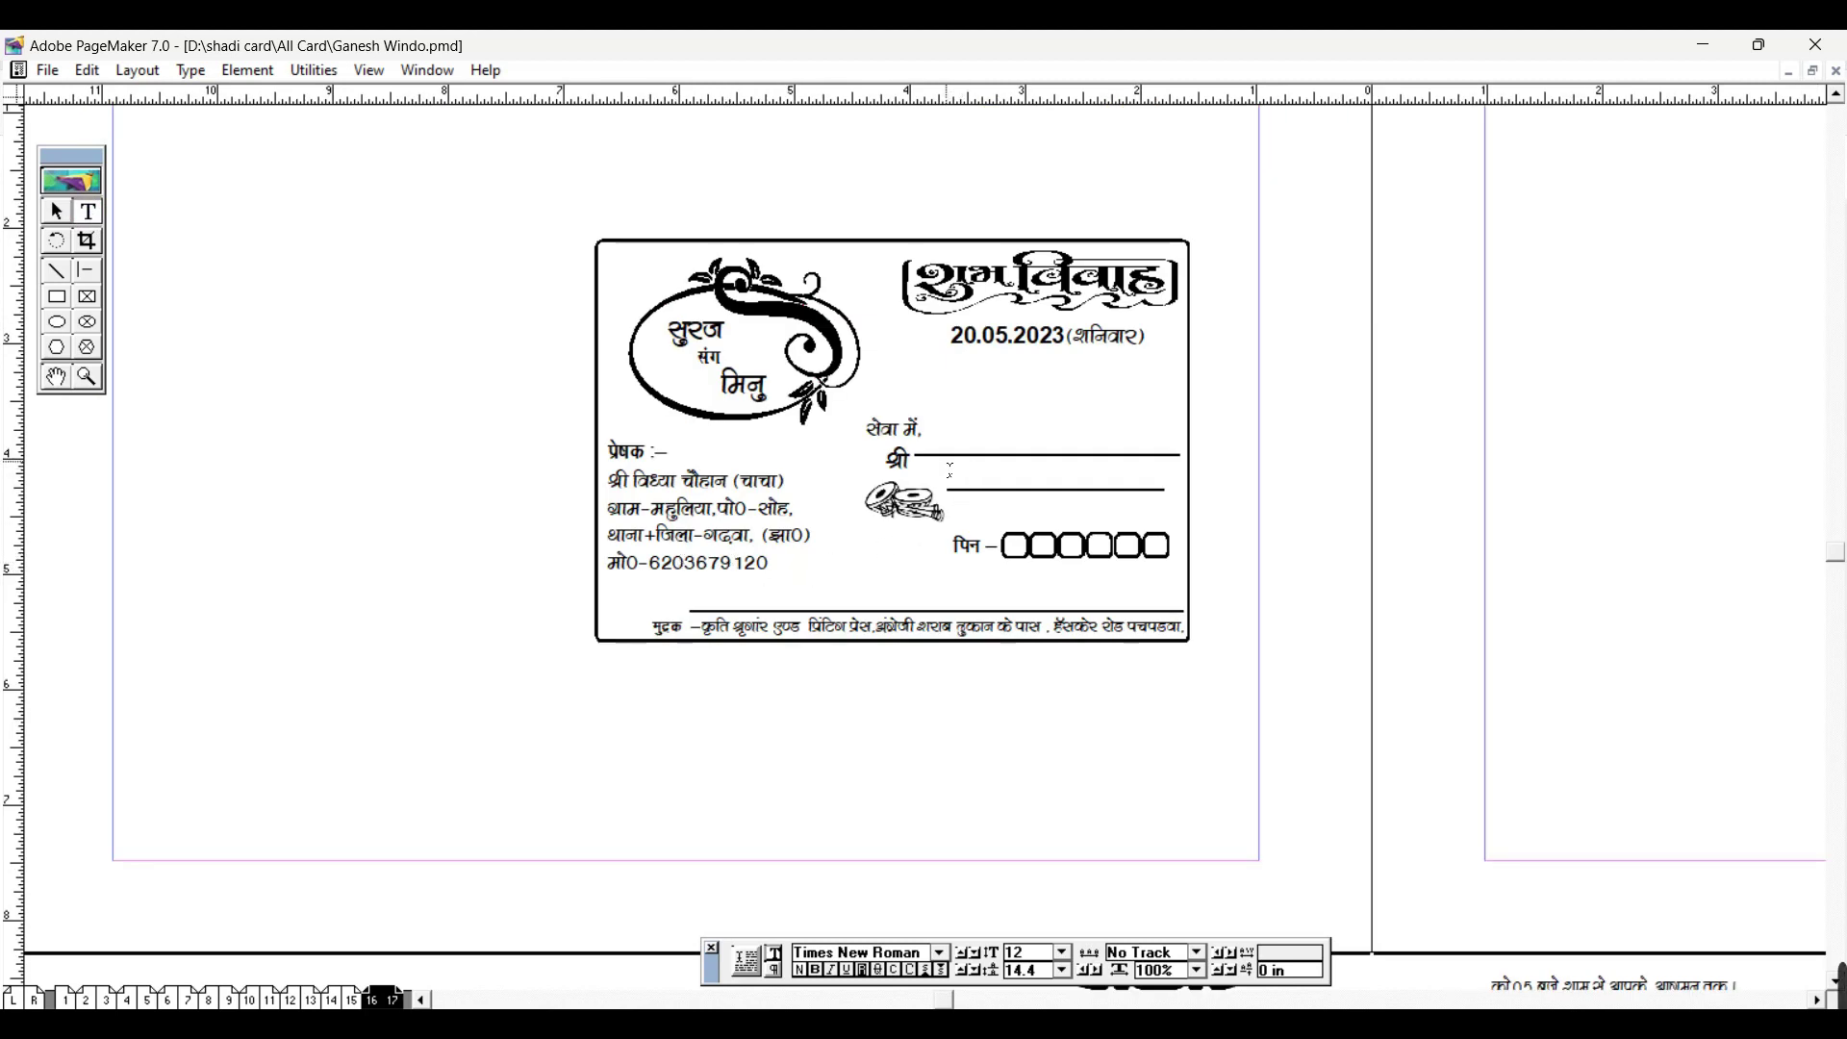
left_click(69, 210)
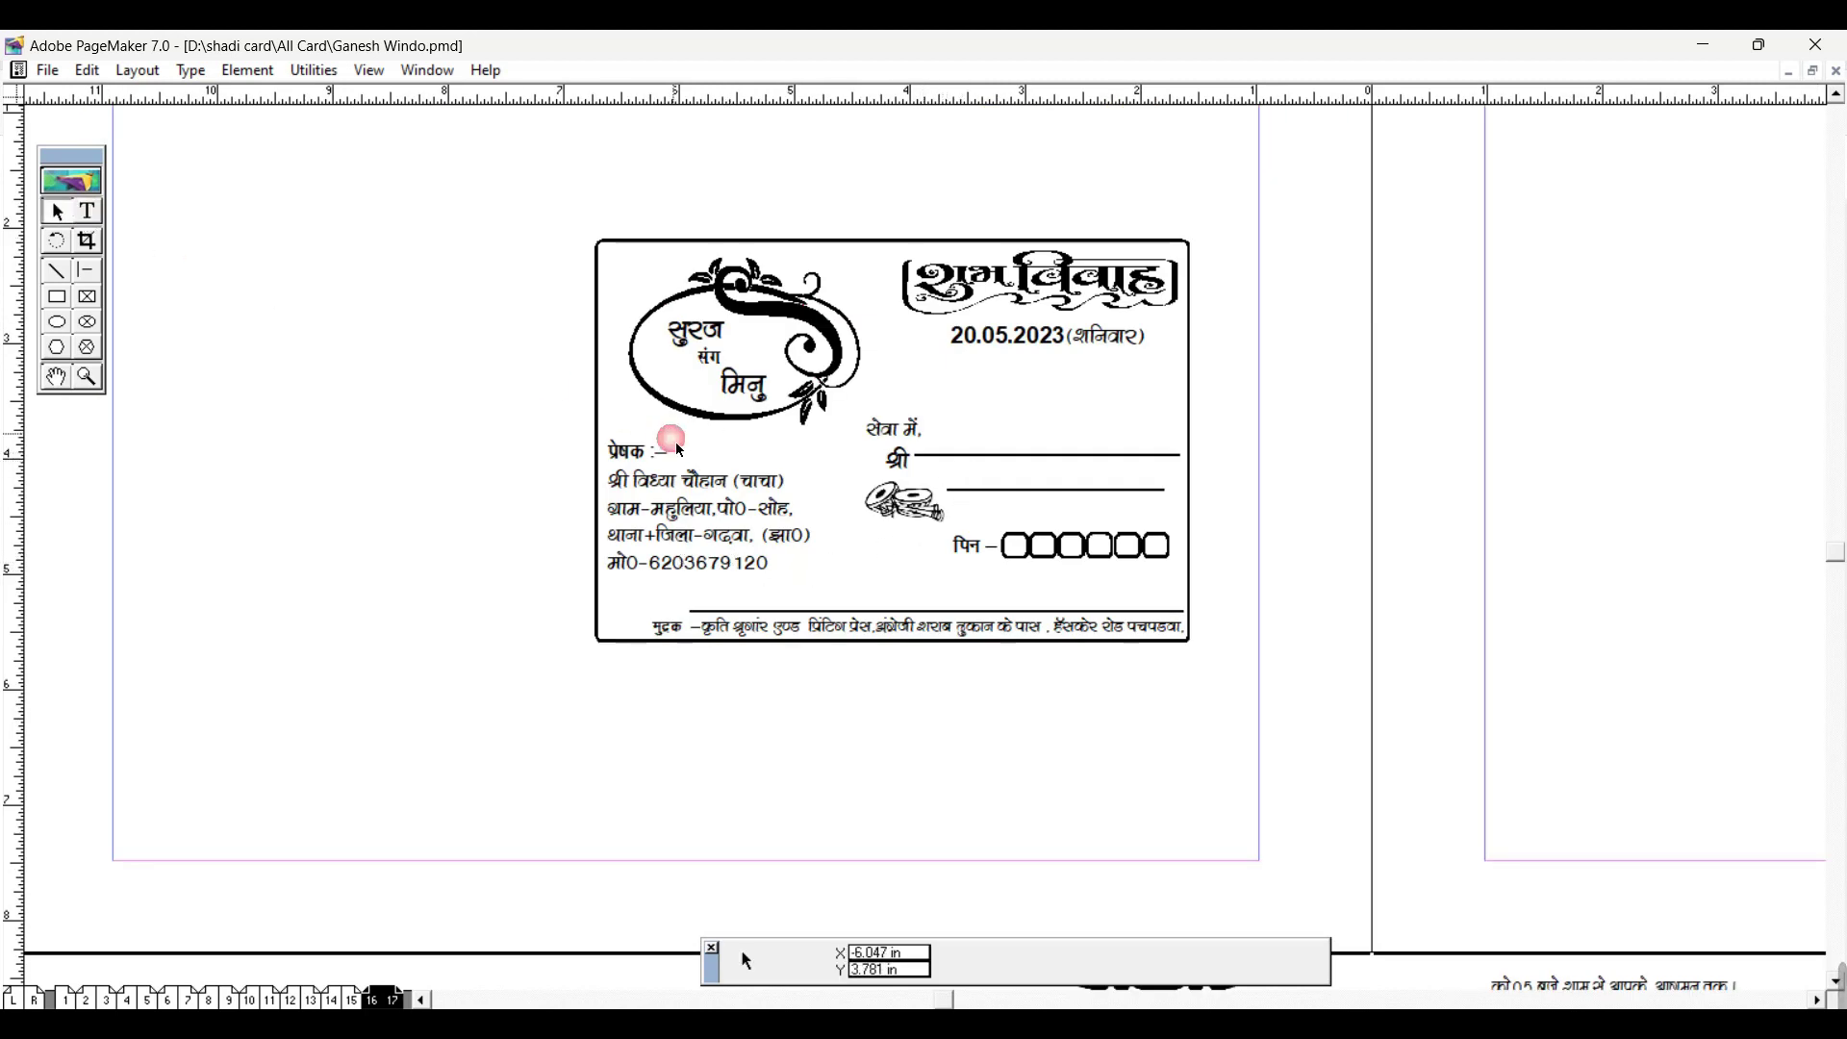
left_click(671, 521)
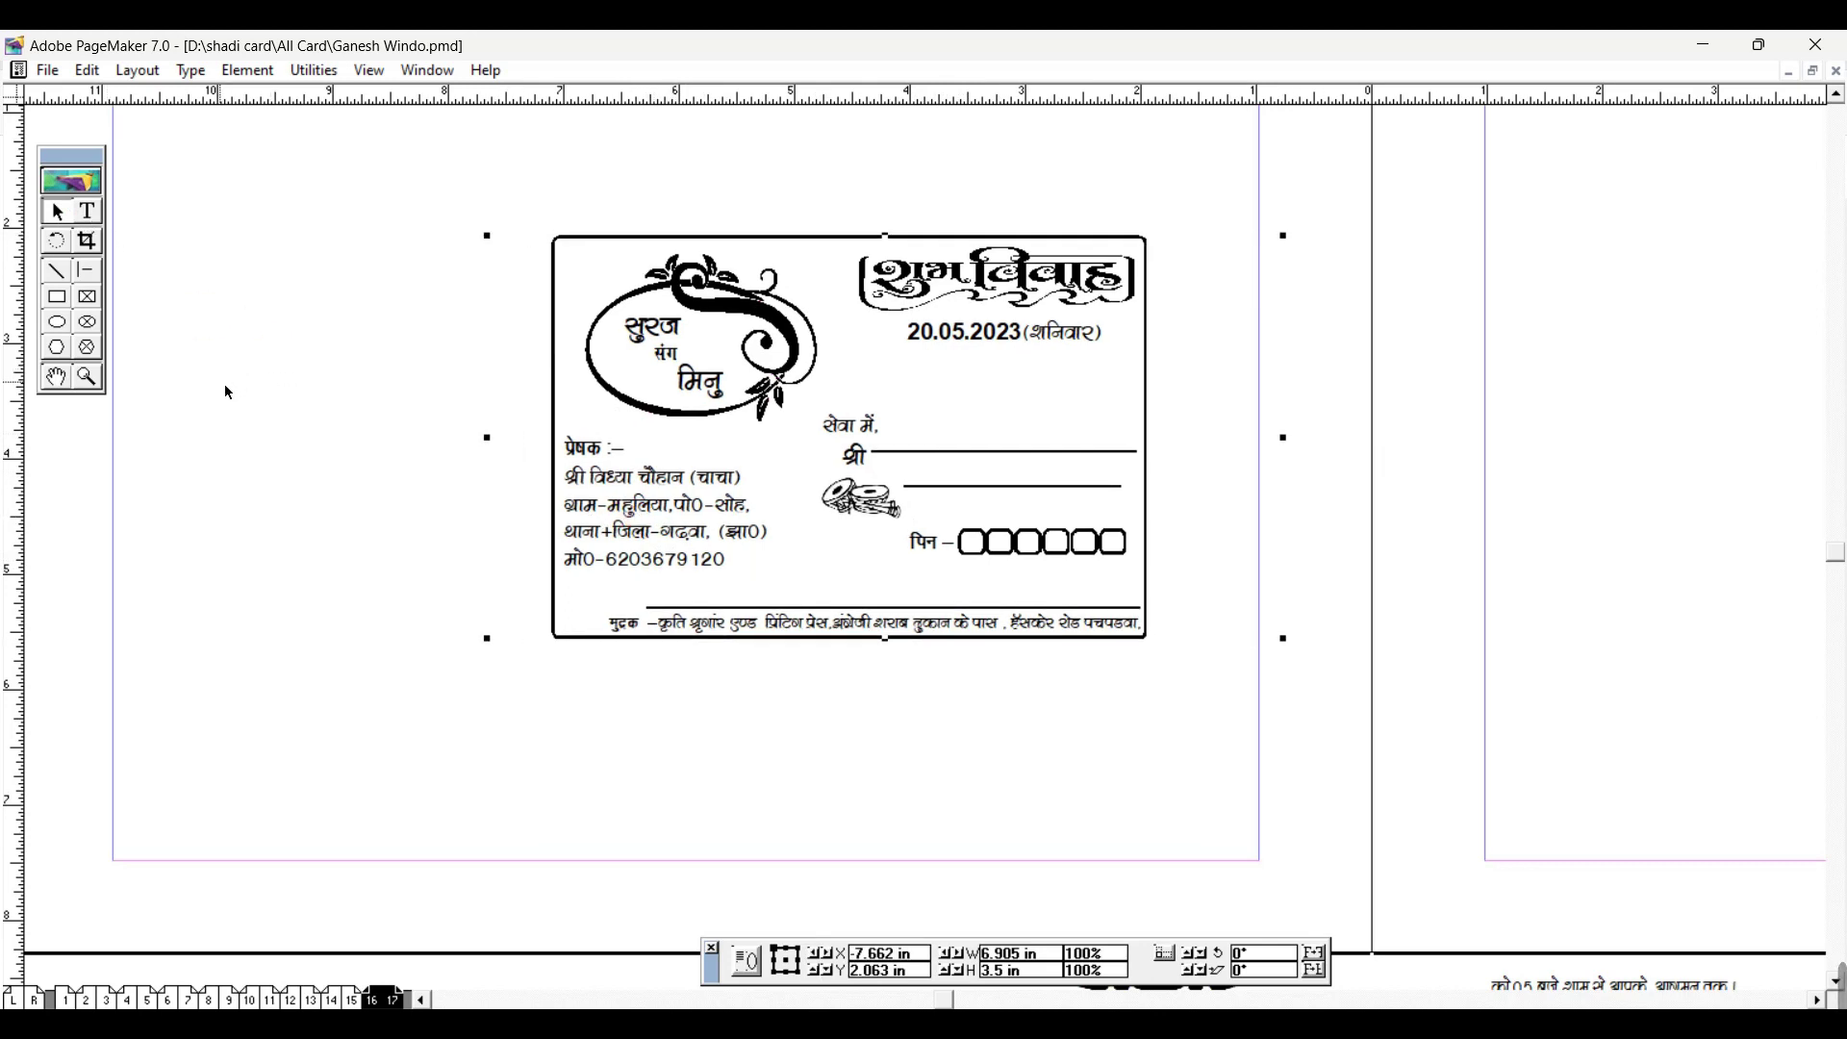
key("ctrl+shift+g")
Step: Select and deselect the envelope card's objects, including the rickshaw graphic, to inspect them
left_click(705, 192)
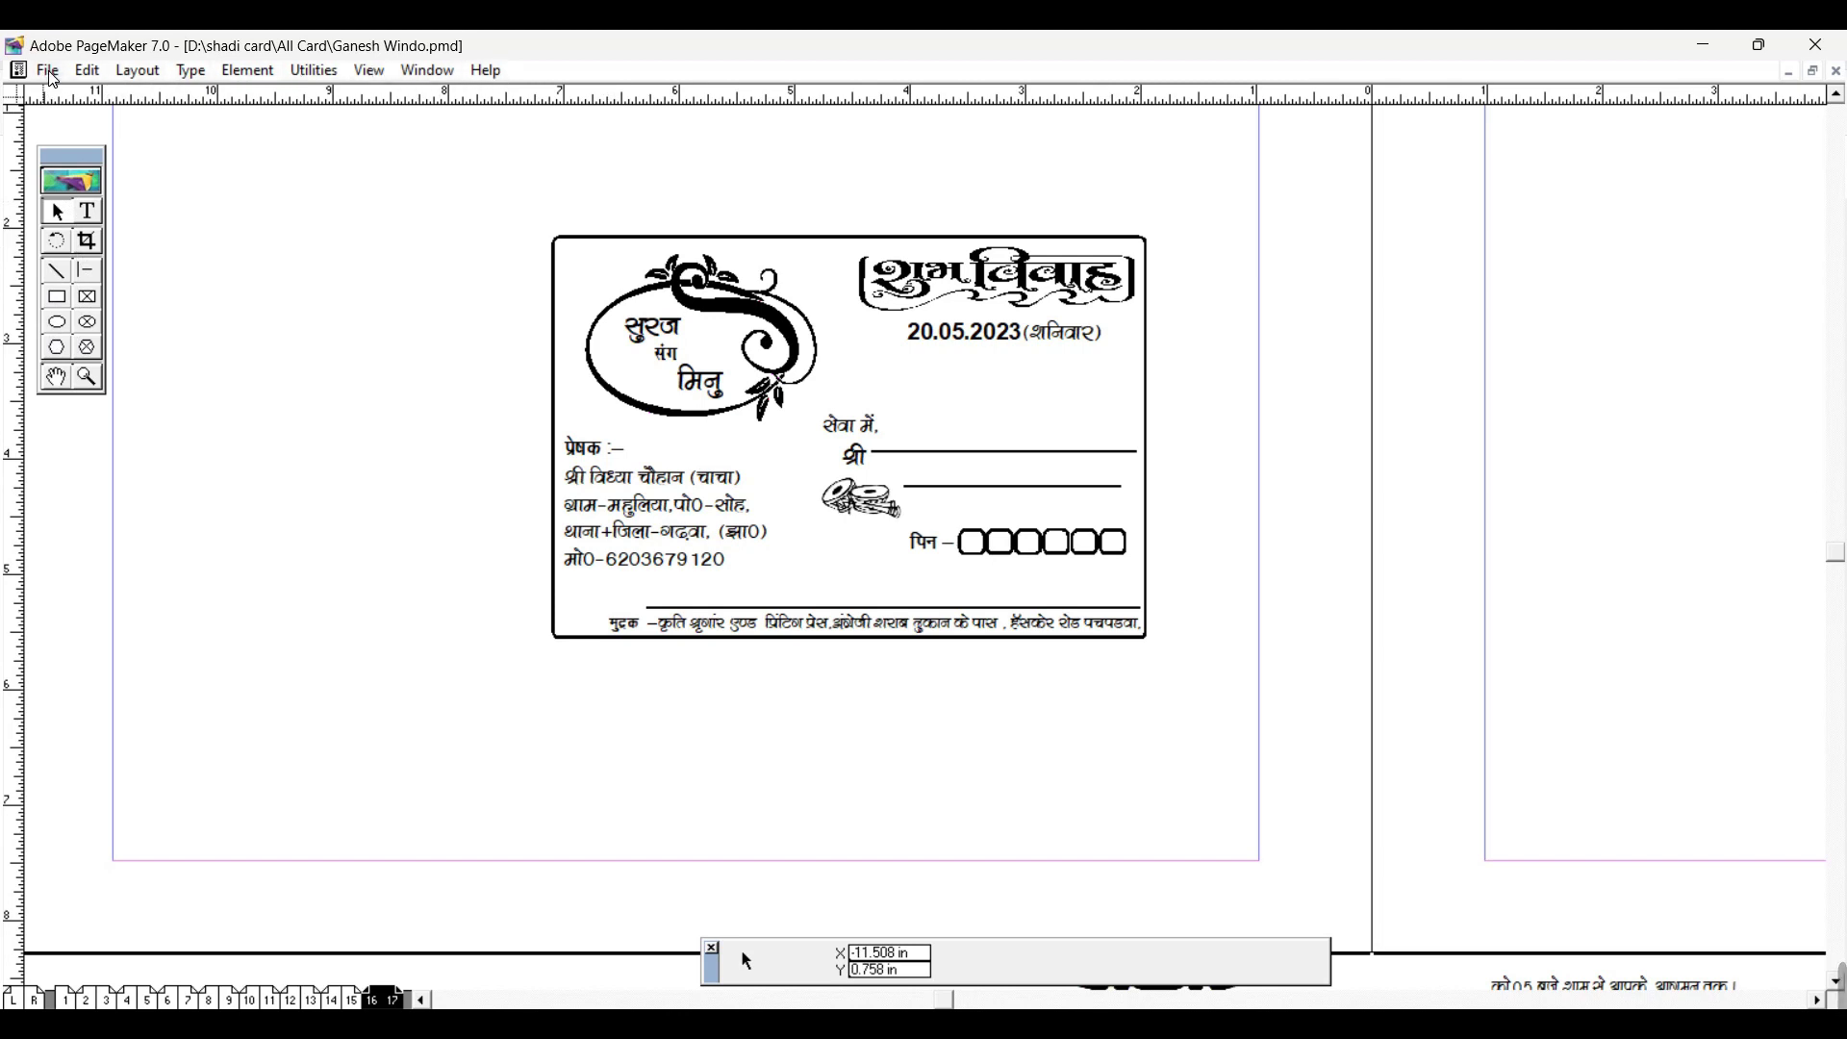
left_click(662, 348)
left_click(511, 215)
left_click_drag(458, 189, 1314, 731)
left_click(1064, 763)
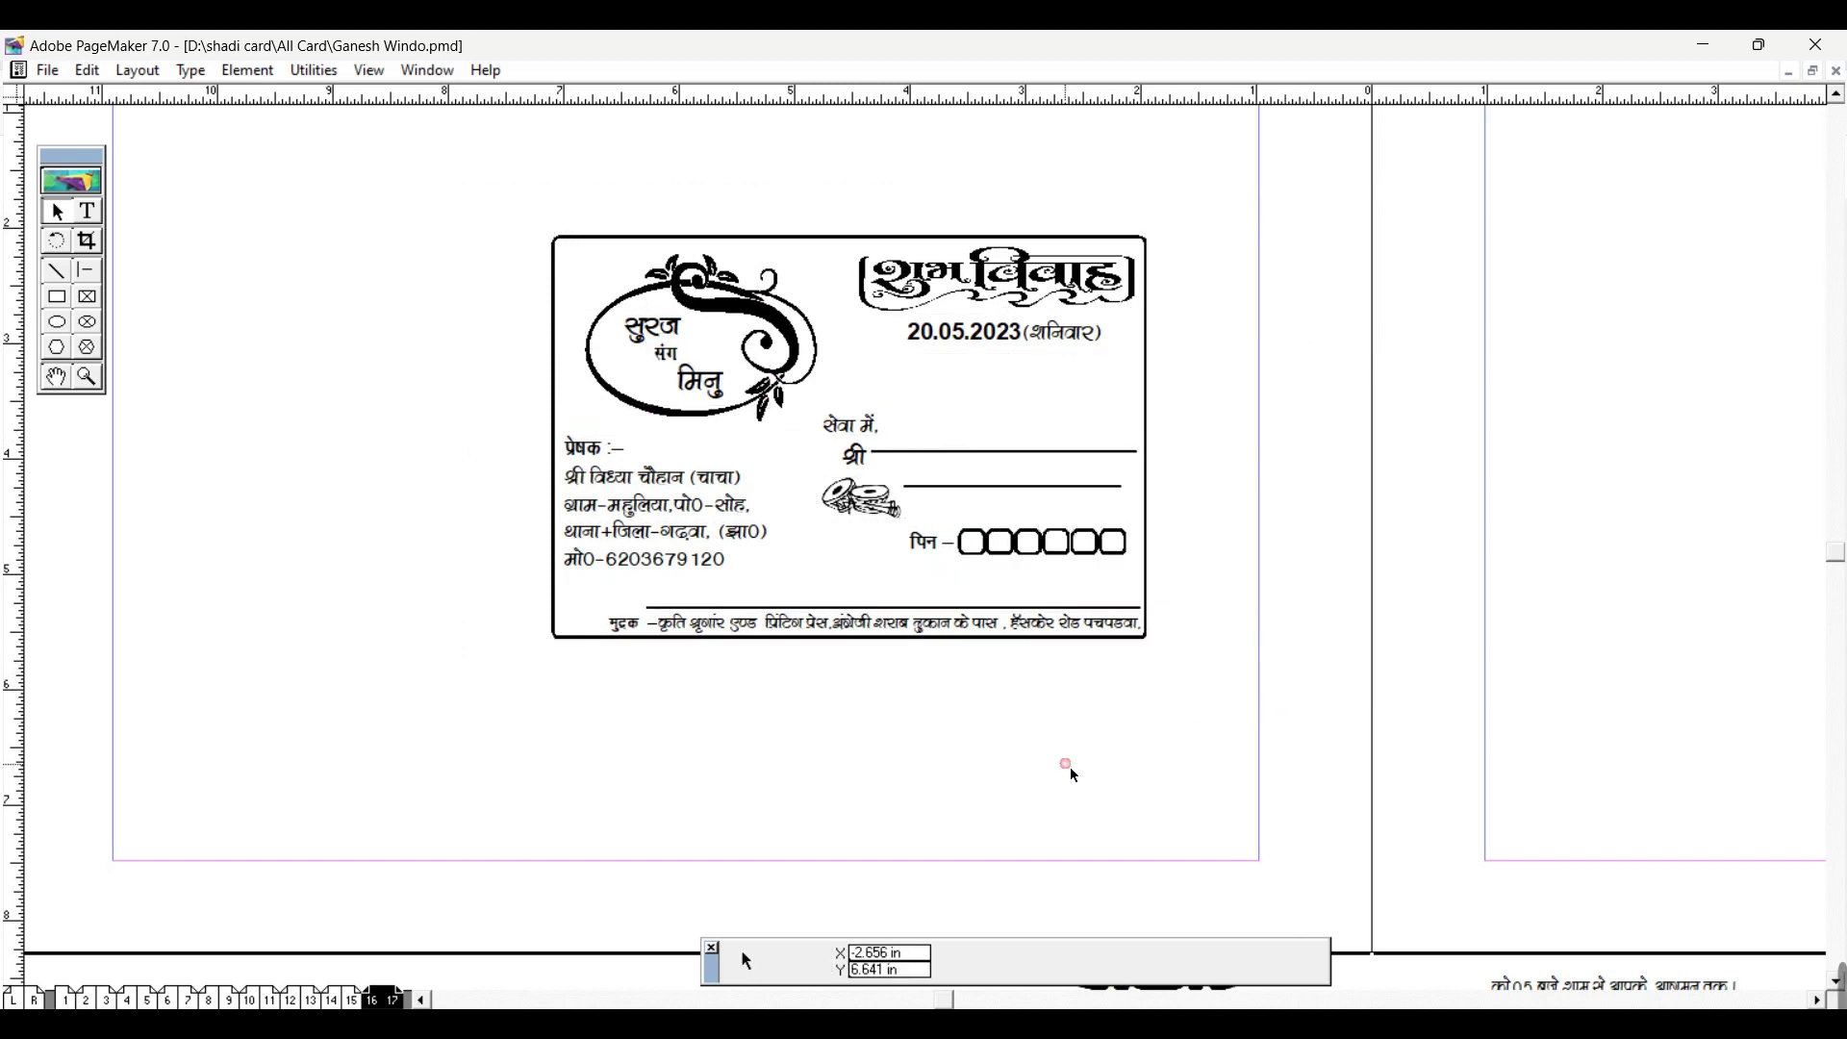
left_click(877, 513)
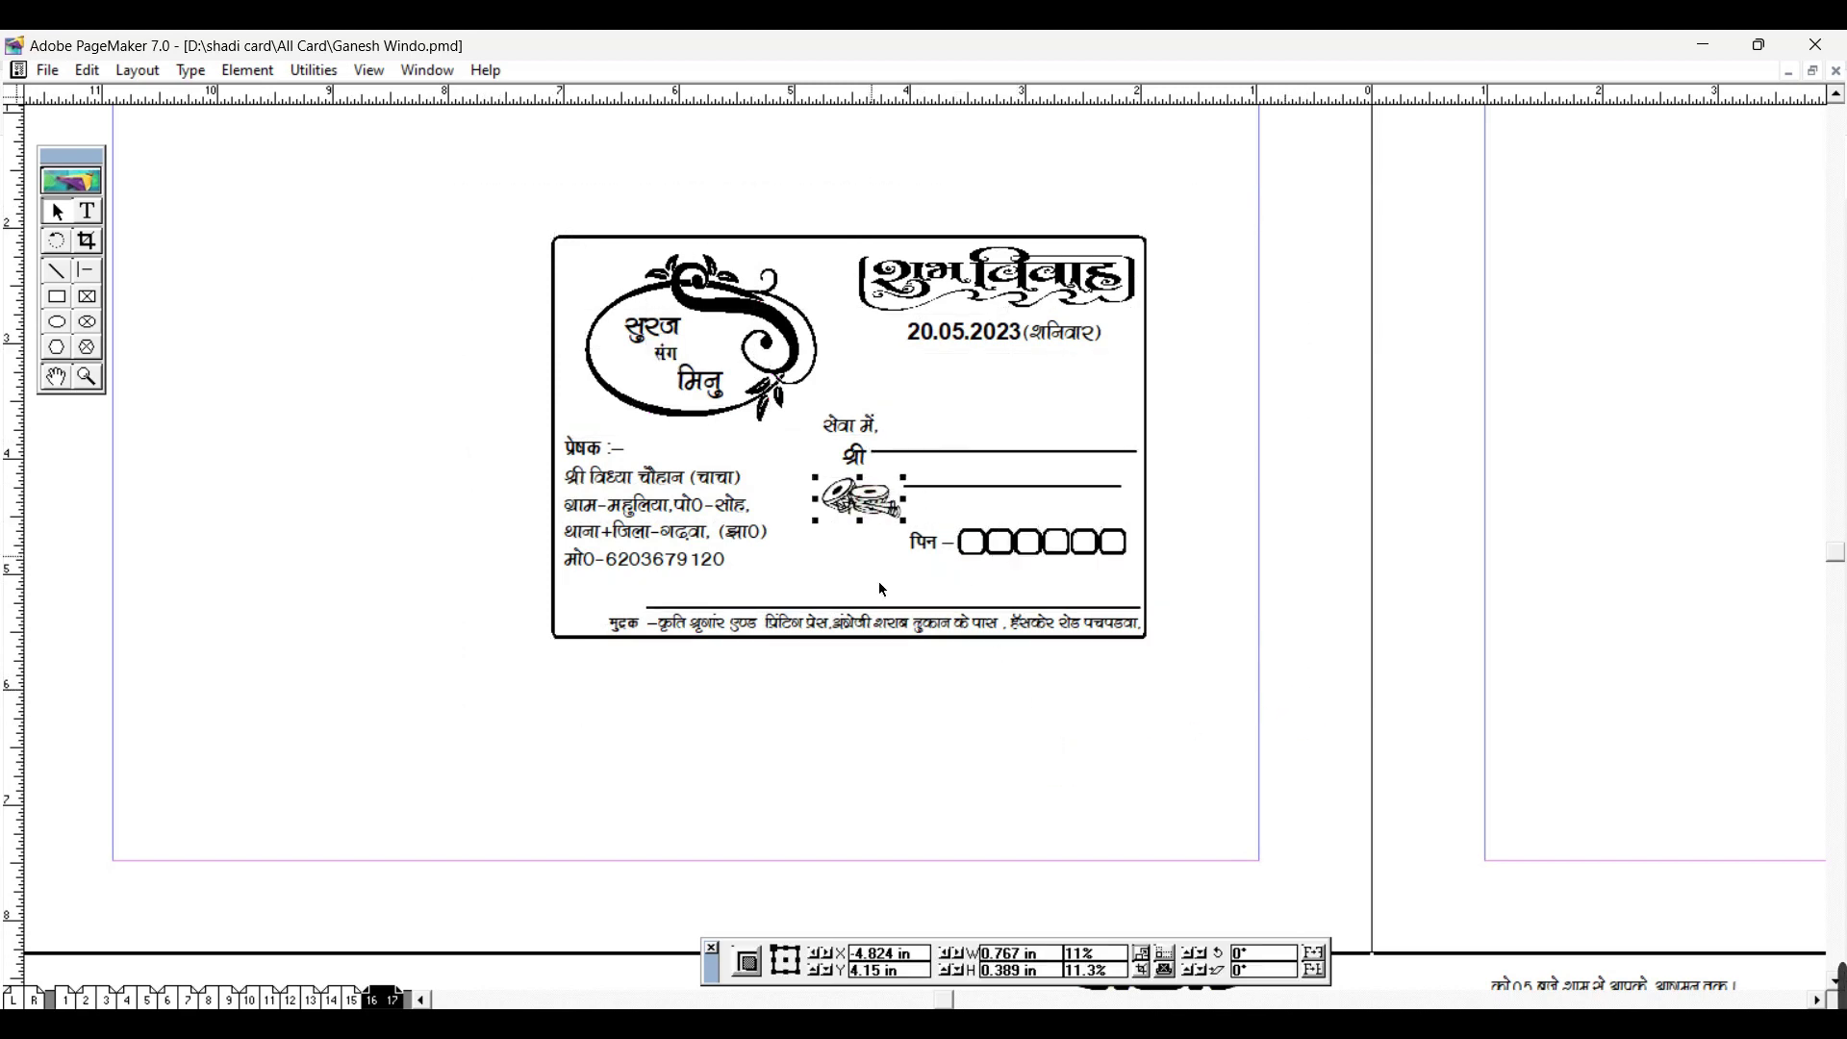
left_click(901, 687)
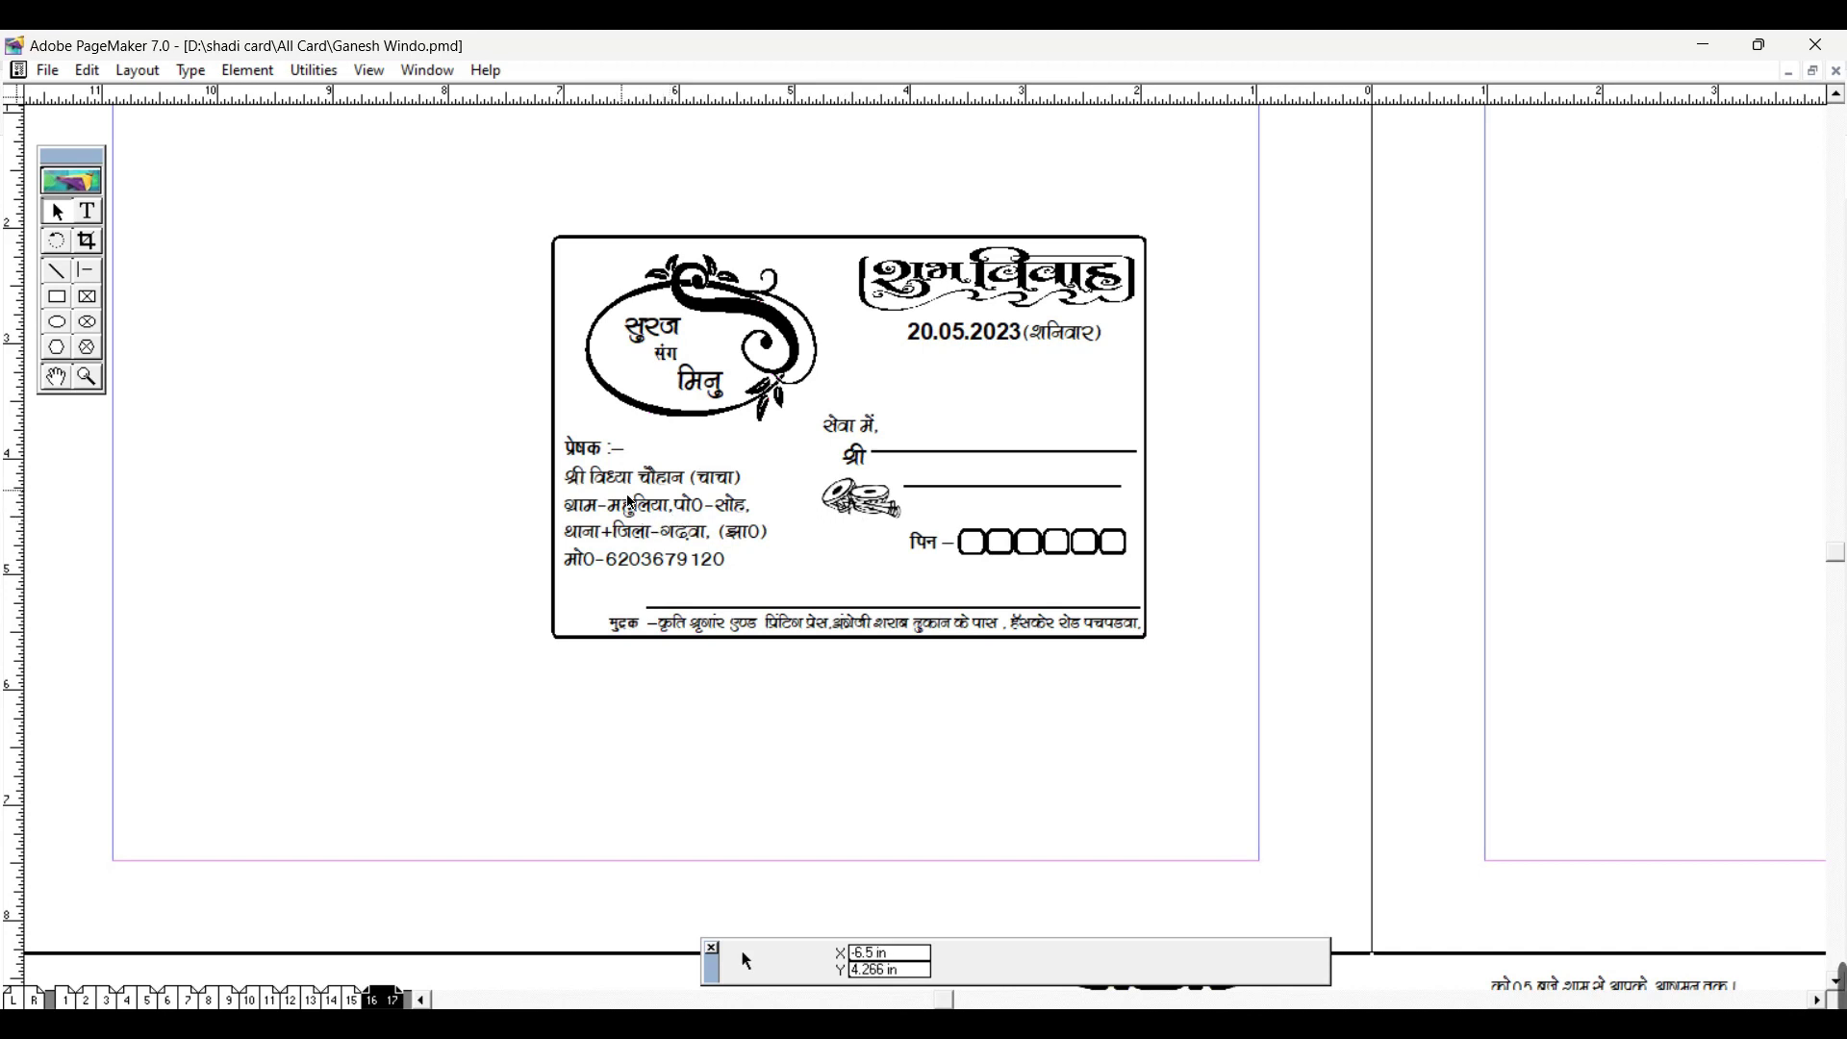
Step: Zoom in, select the ornament and outer border rectangle, then switch to the Shadi card video folder
key("ctrl+1")
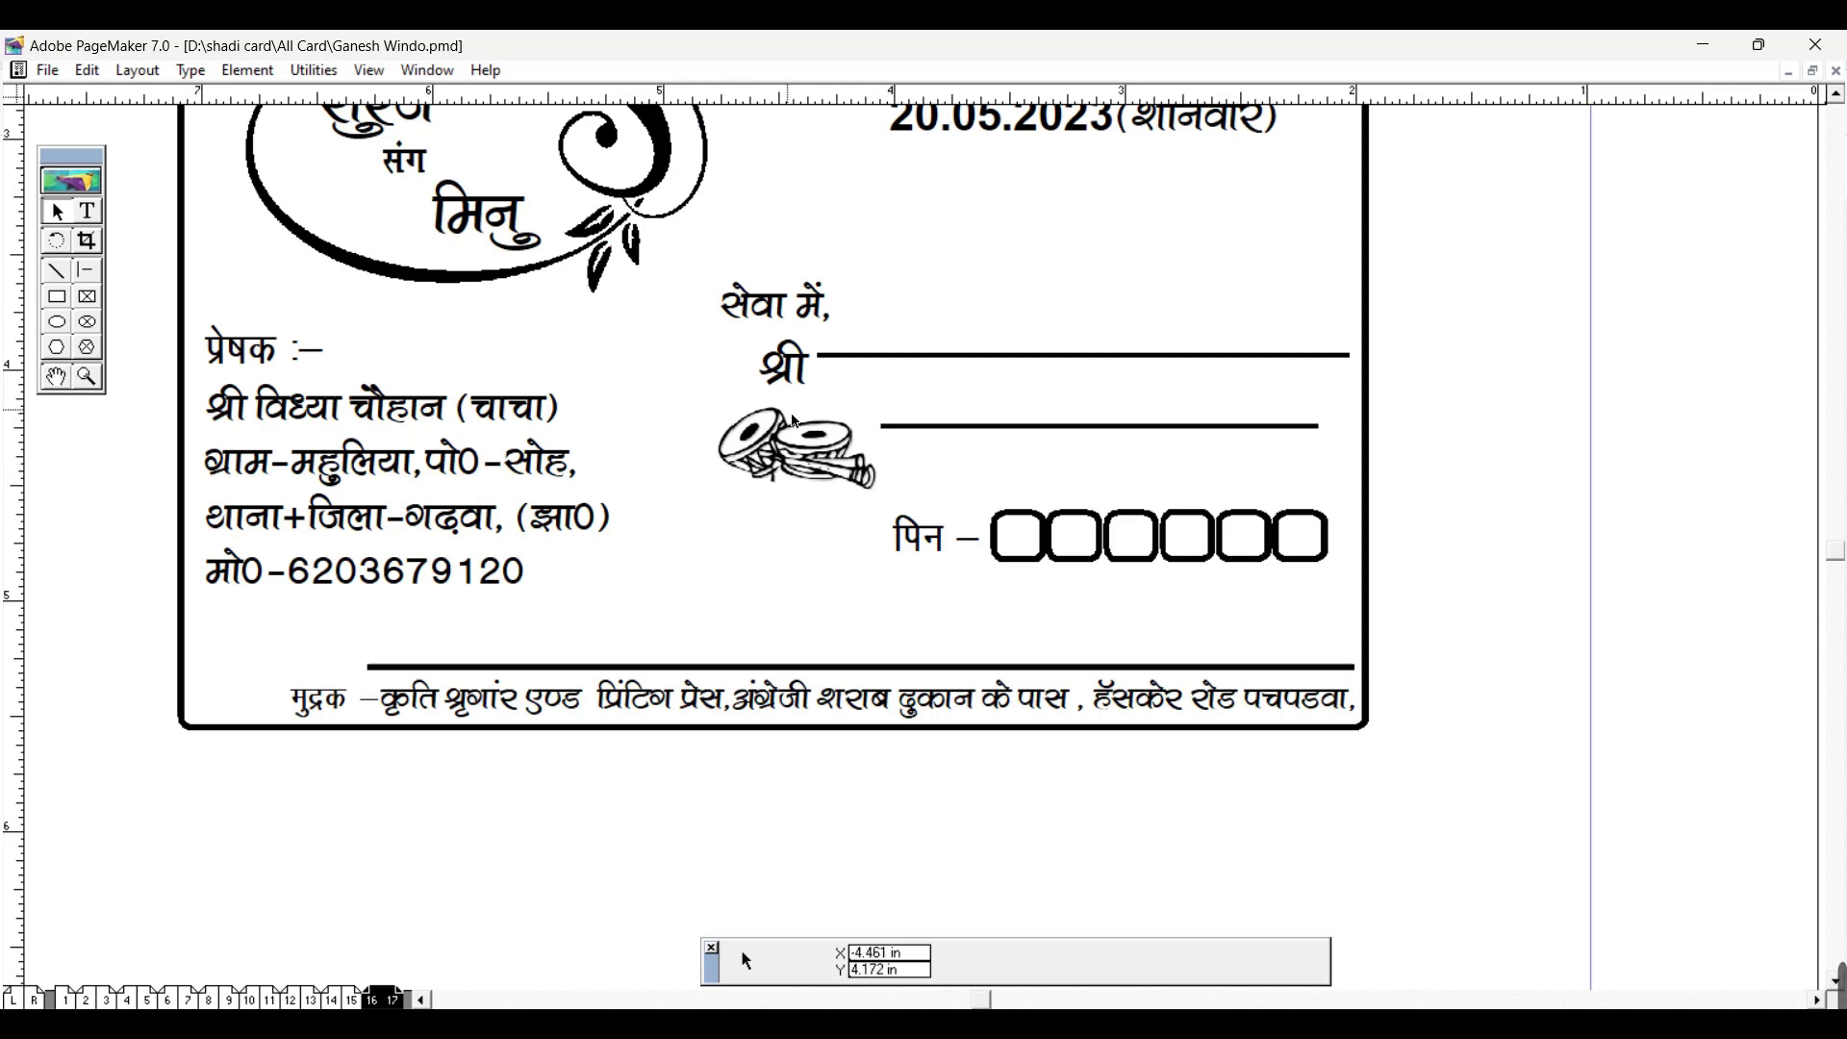
scroll(795, 421, "up", 3)
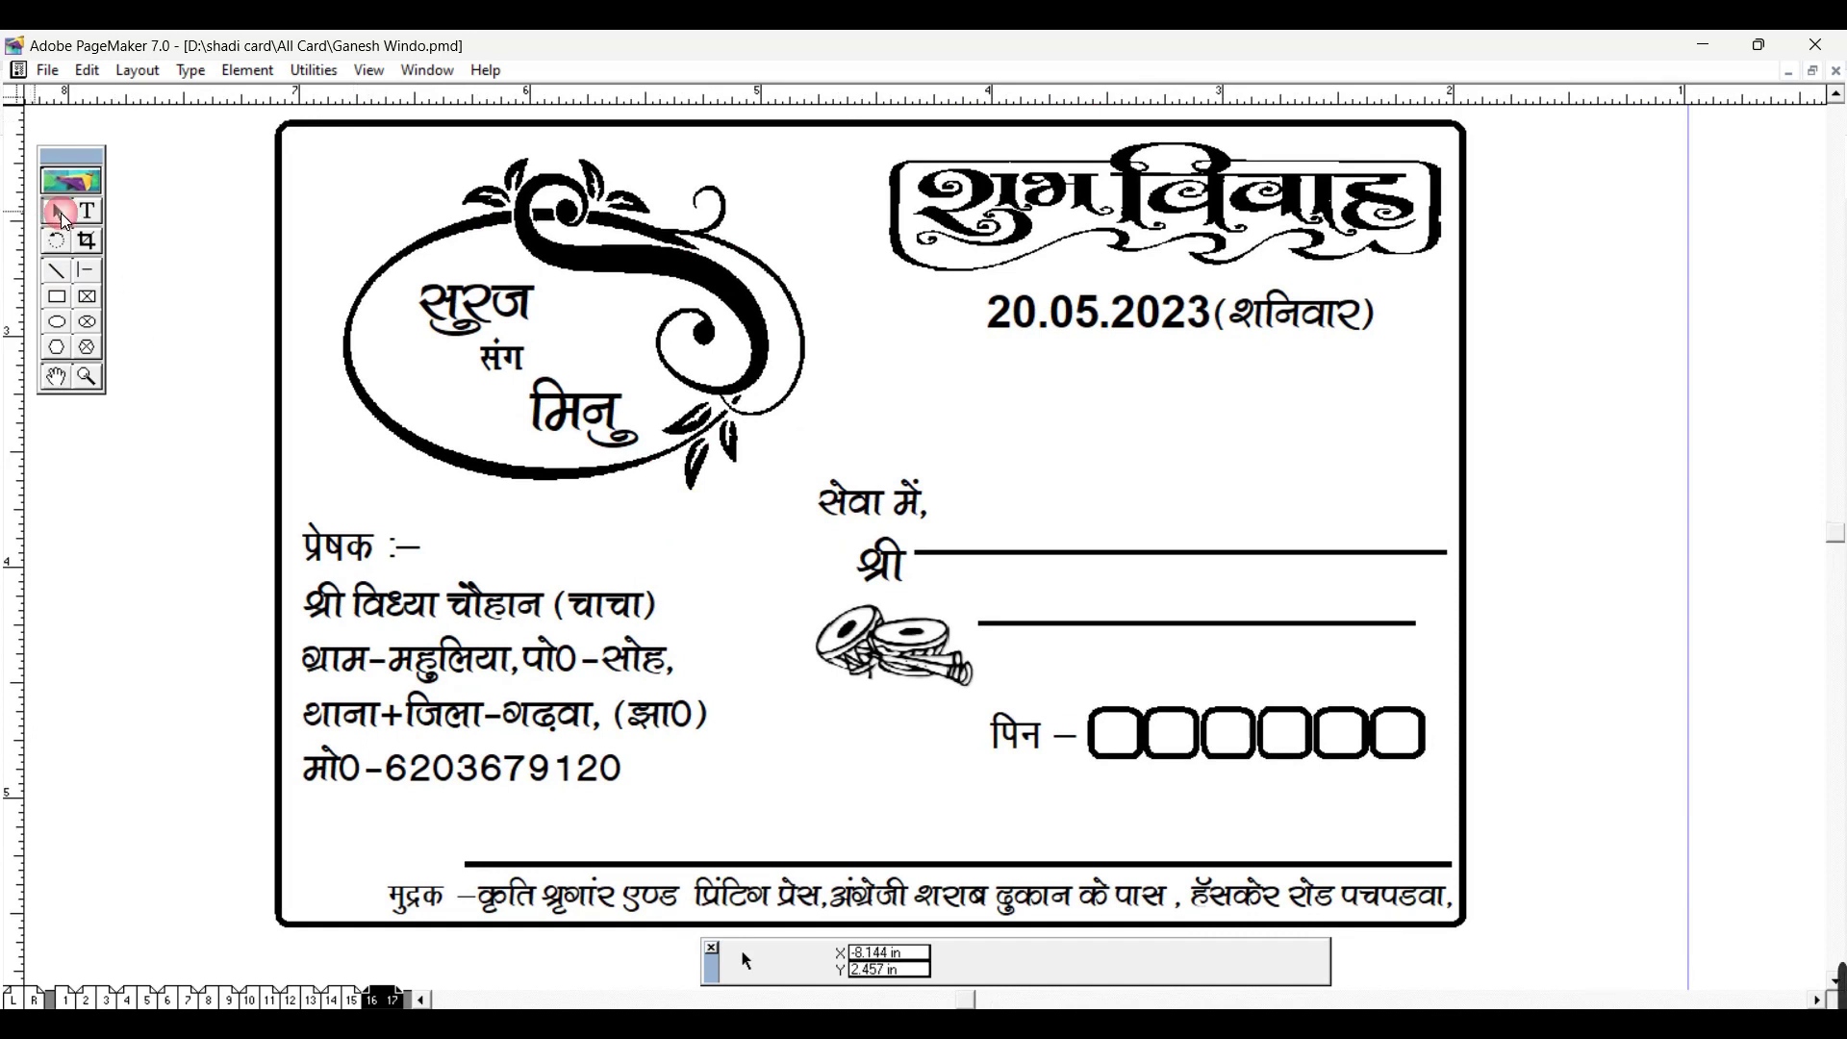
left_click(366, 141)
left_click(315, 129)
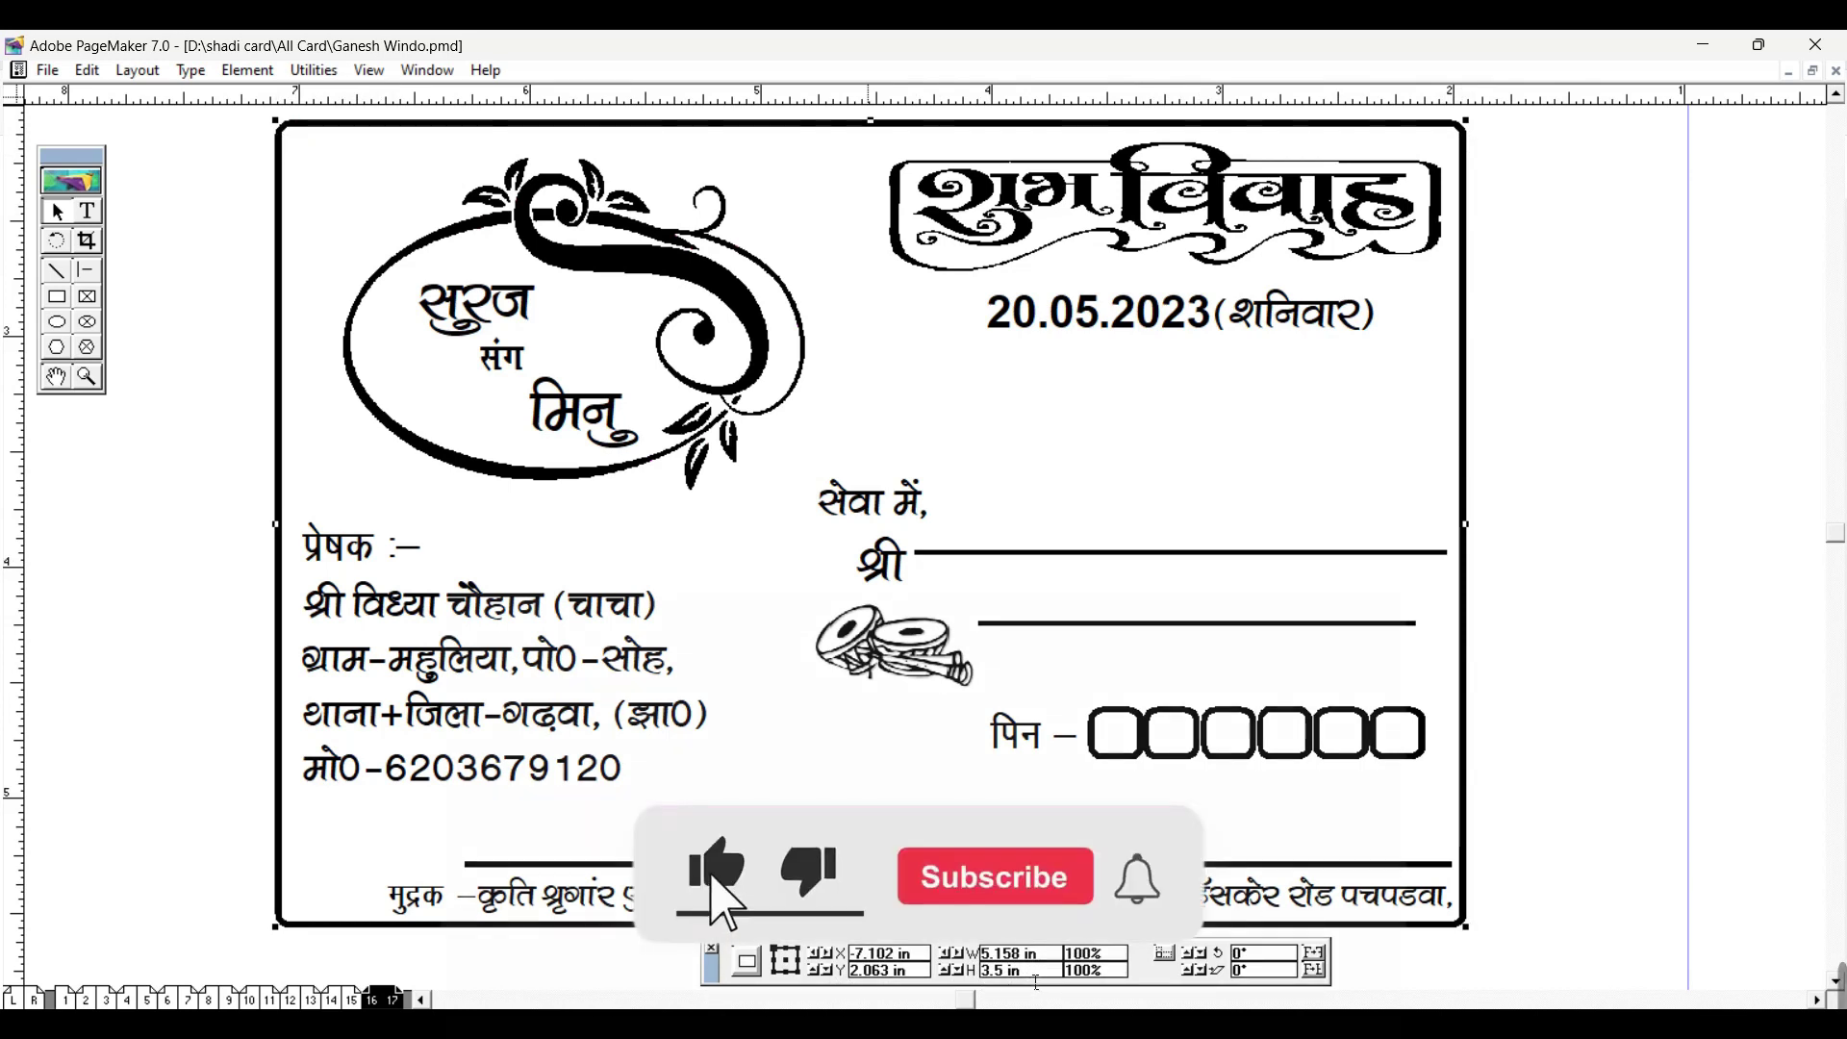
left_click_drag(1008, 971, 981, 971)
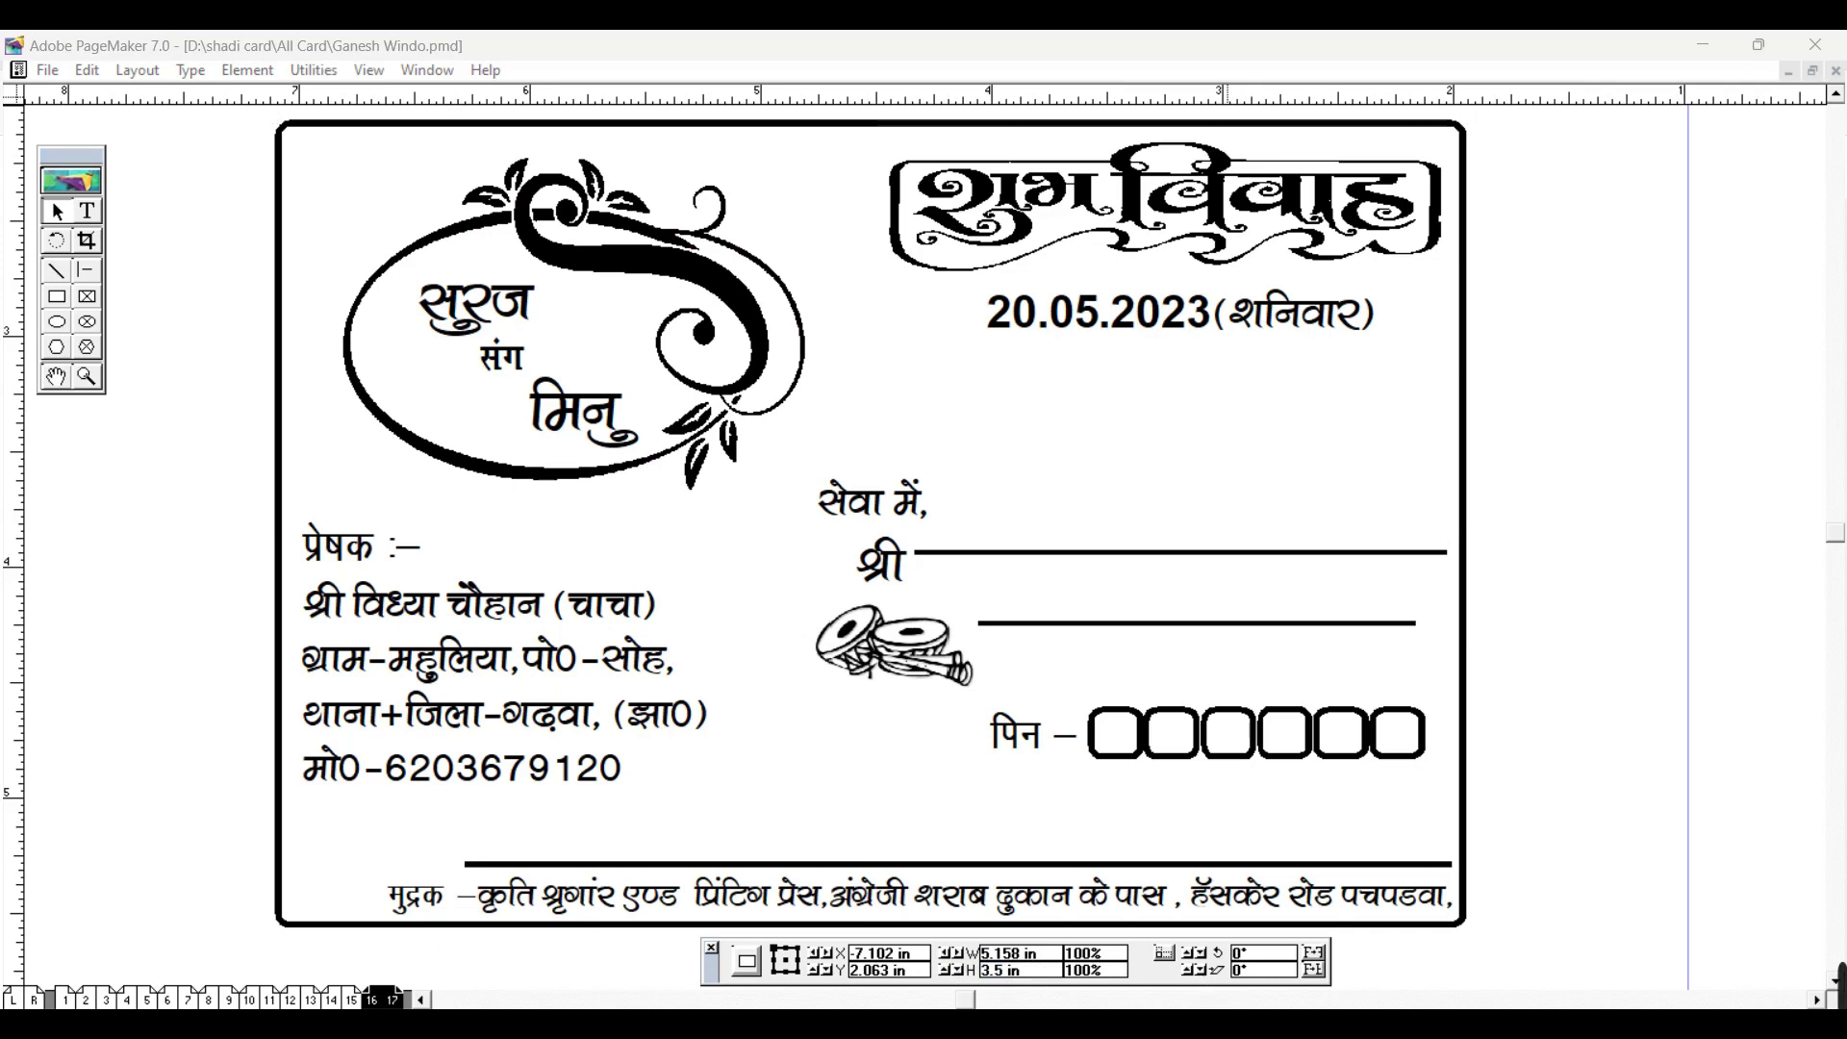
mouse_move(1231, 1025)
left_click(1135, 932)
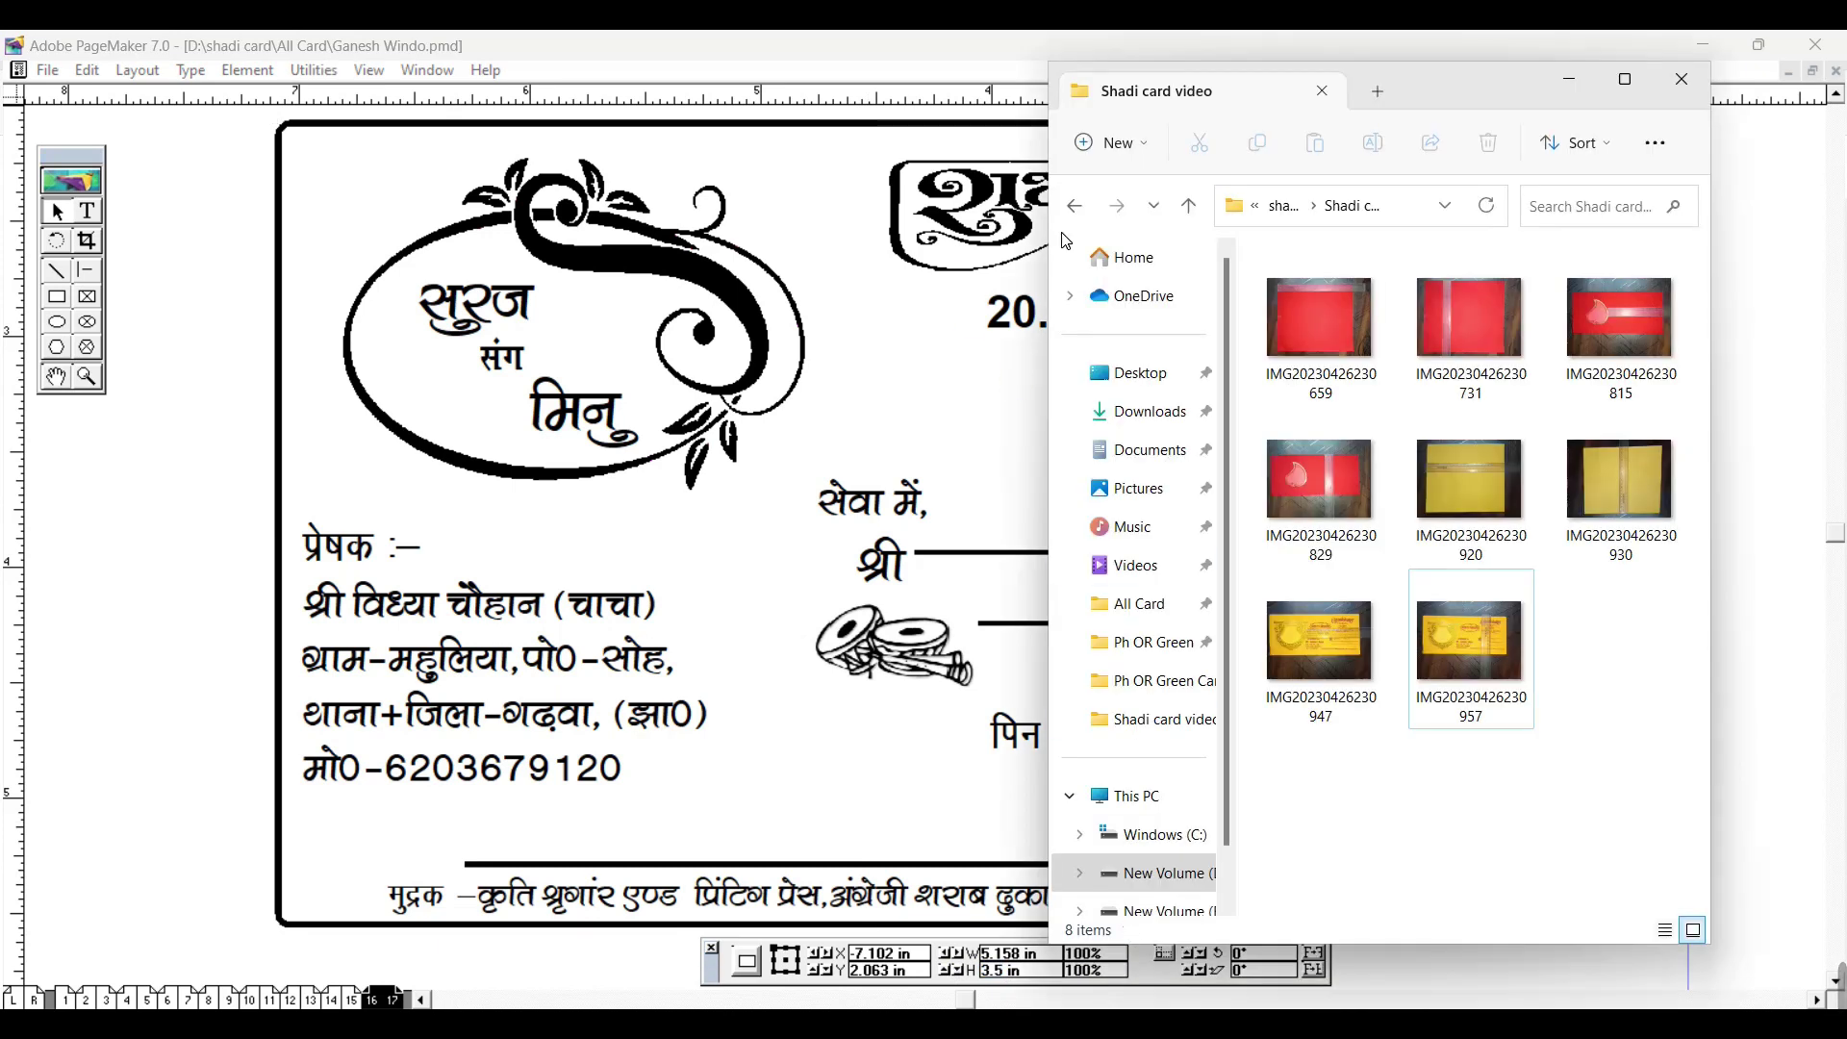
double_click(1454, 90)
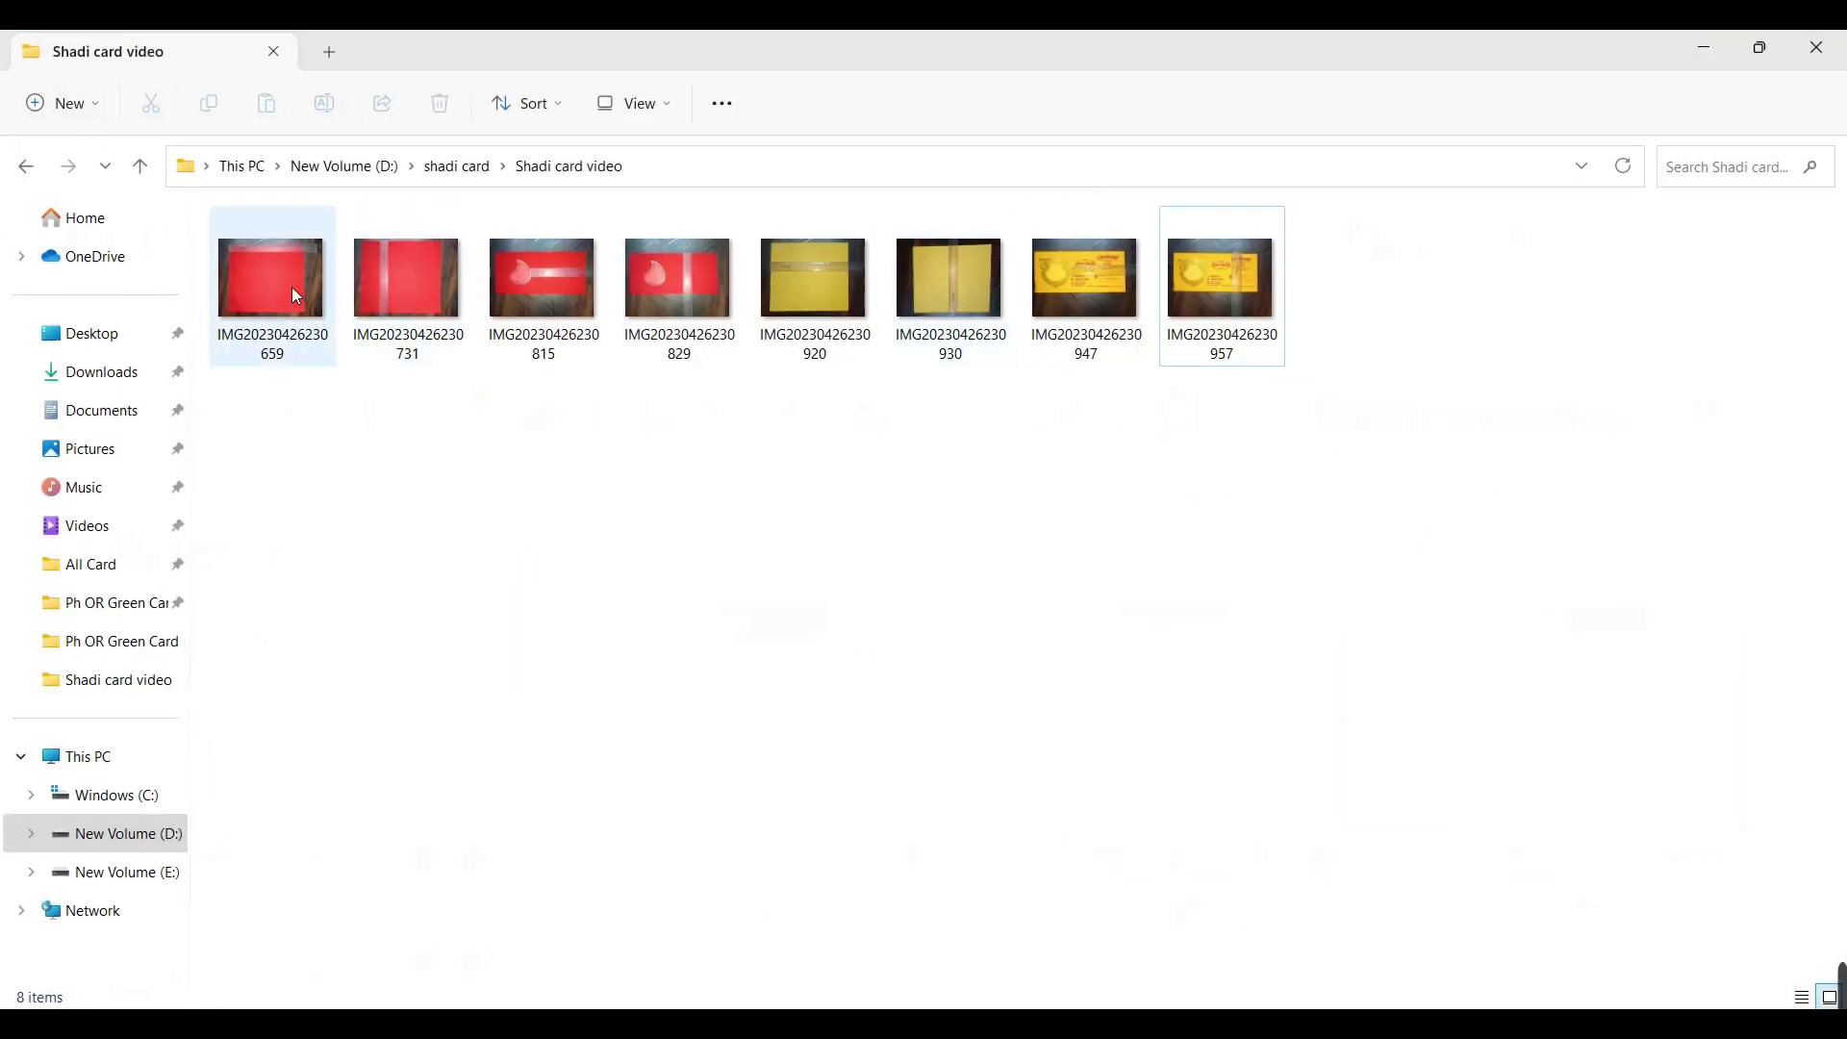
right_click(292, 287)
mouse_move(486, 461)
left_click(712, 529)
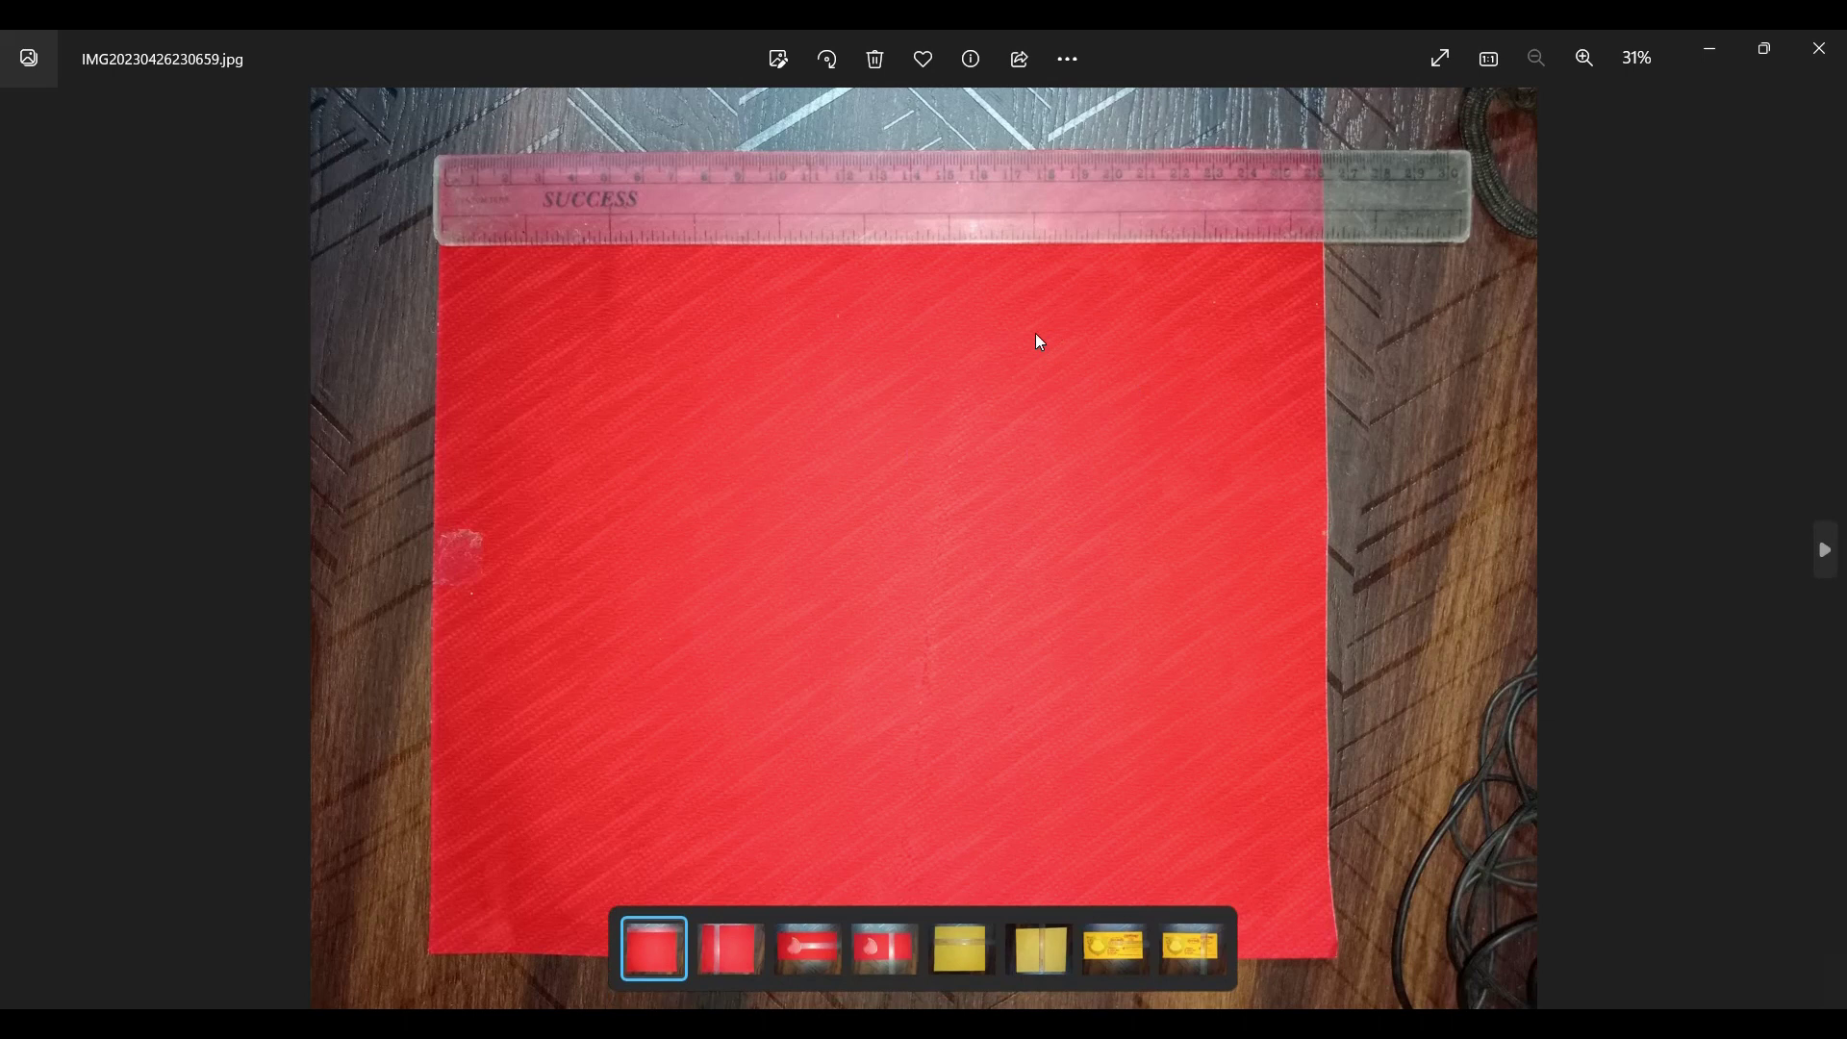
scroll(1035, 333, "up", 5)
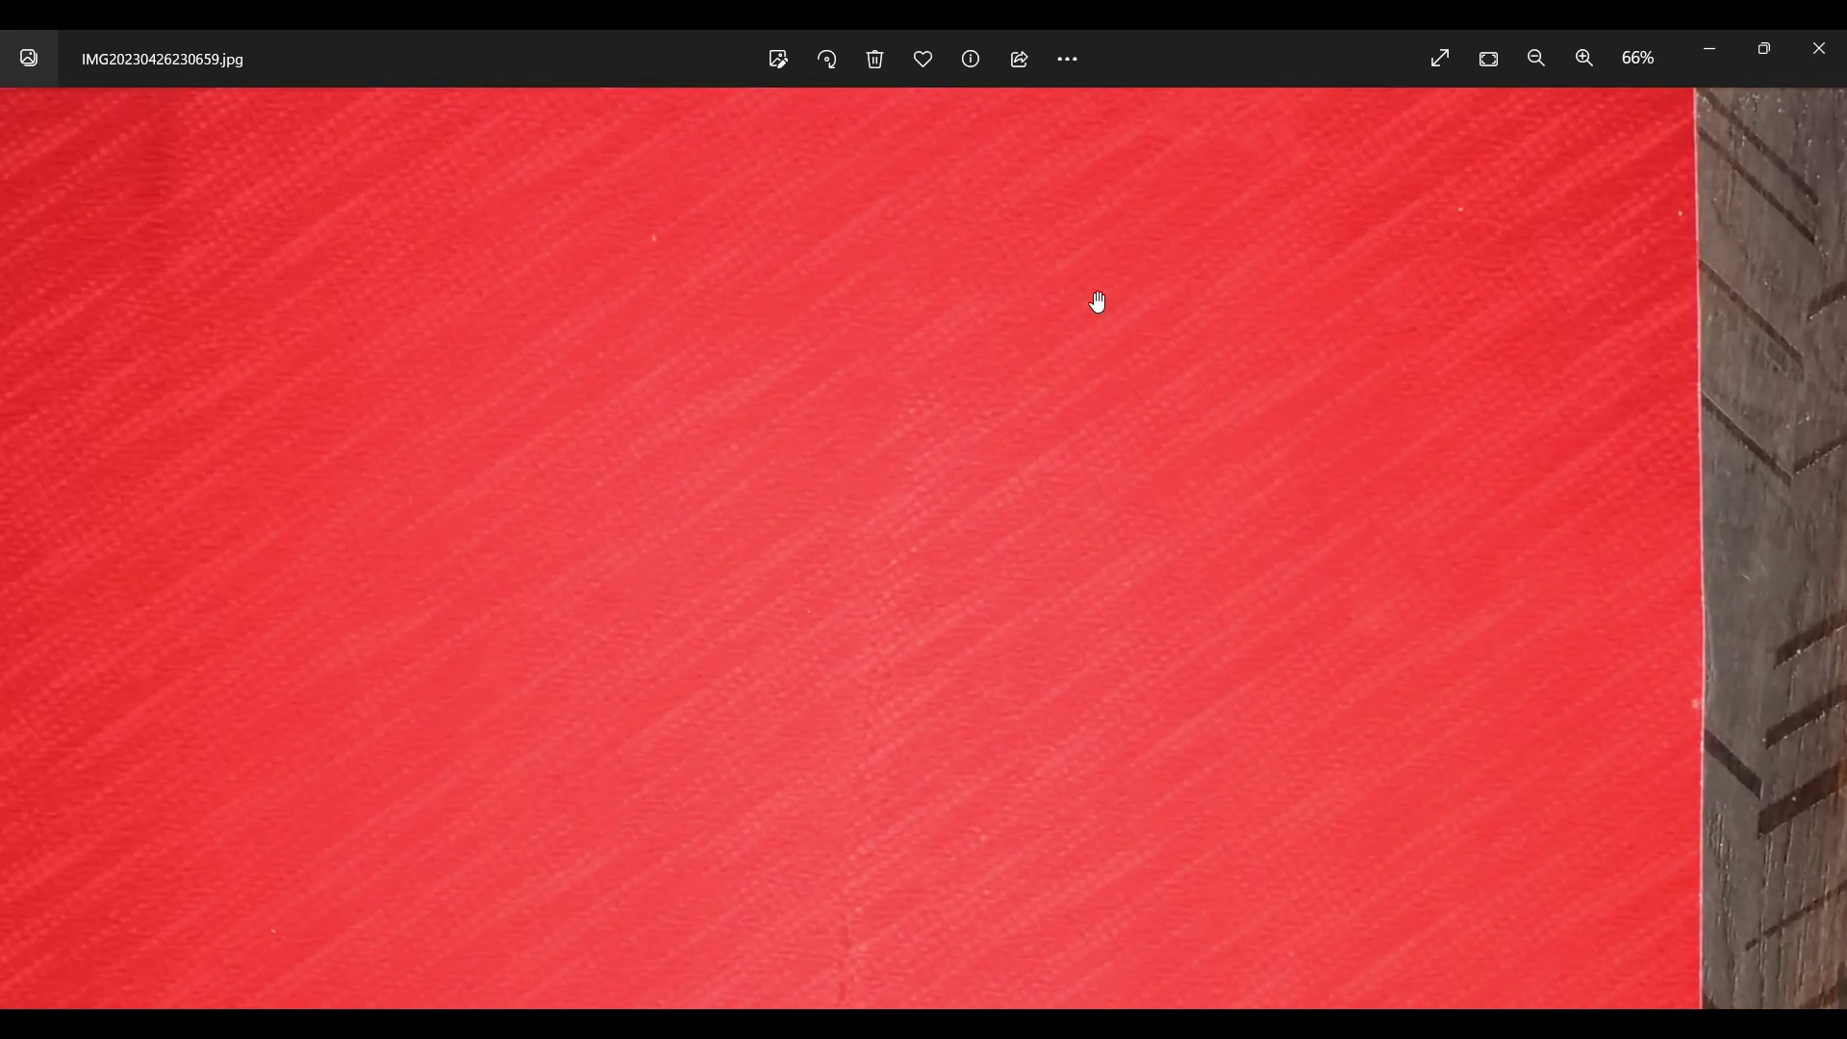
left_click_drag(927, 317, 1019, 643)
scroll(1151, 500, "down", 2)
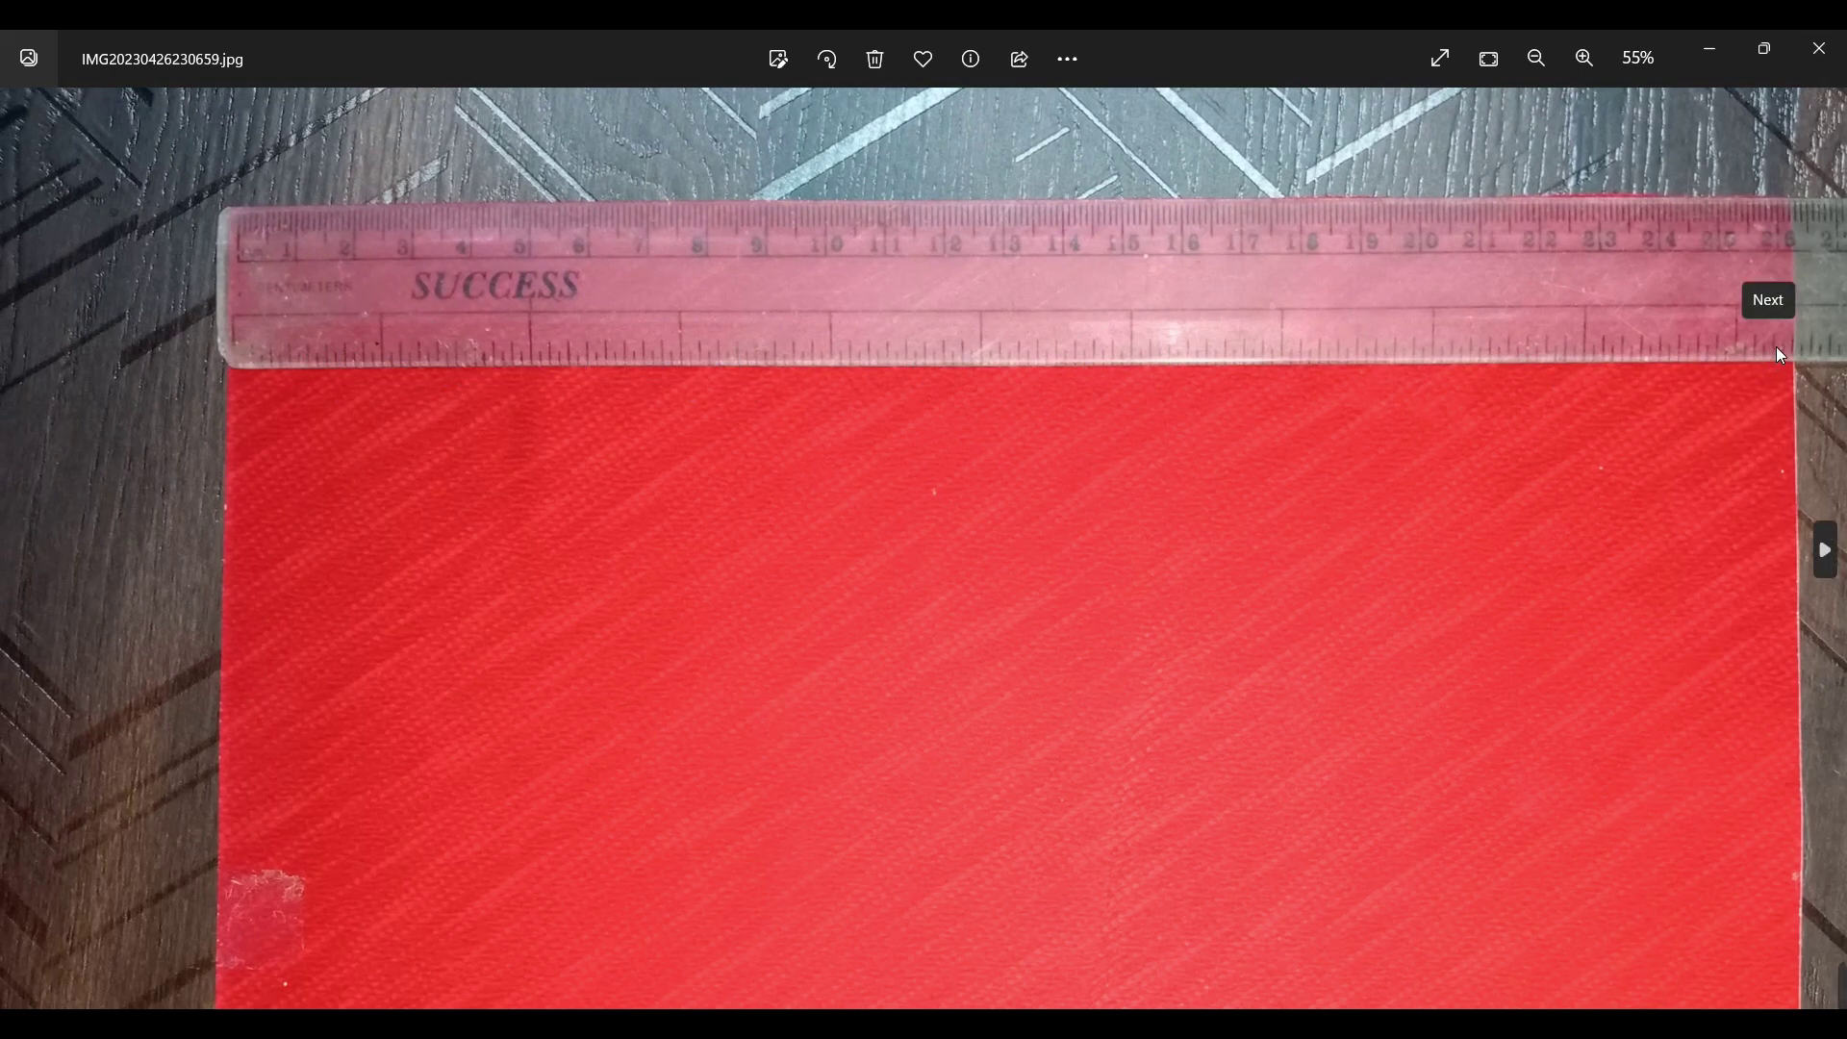
left_click_drag(1708, 366, 1600, 358)
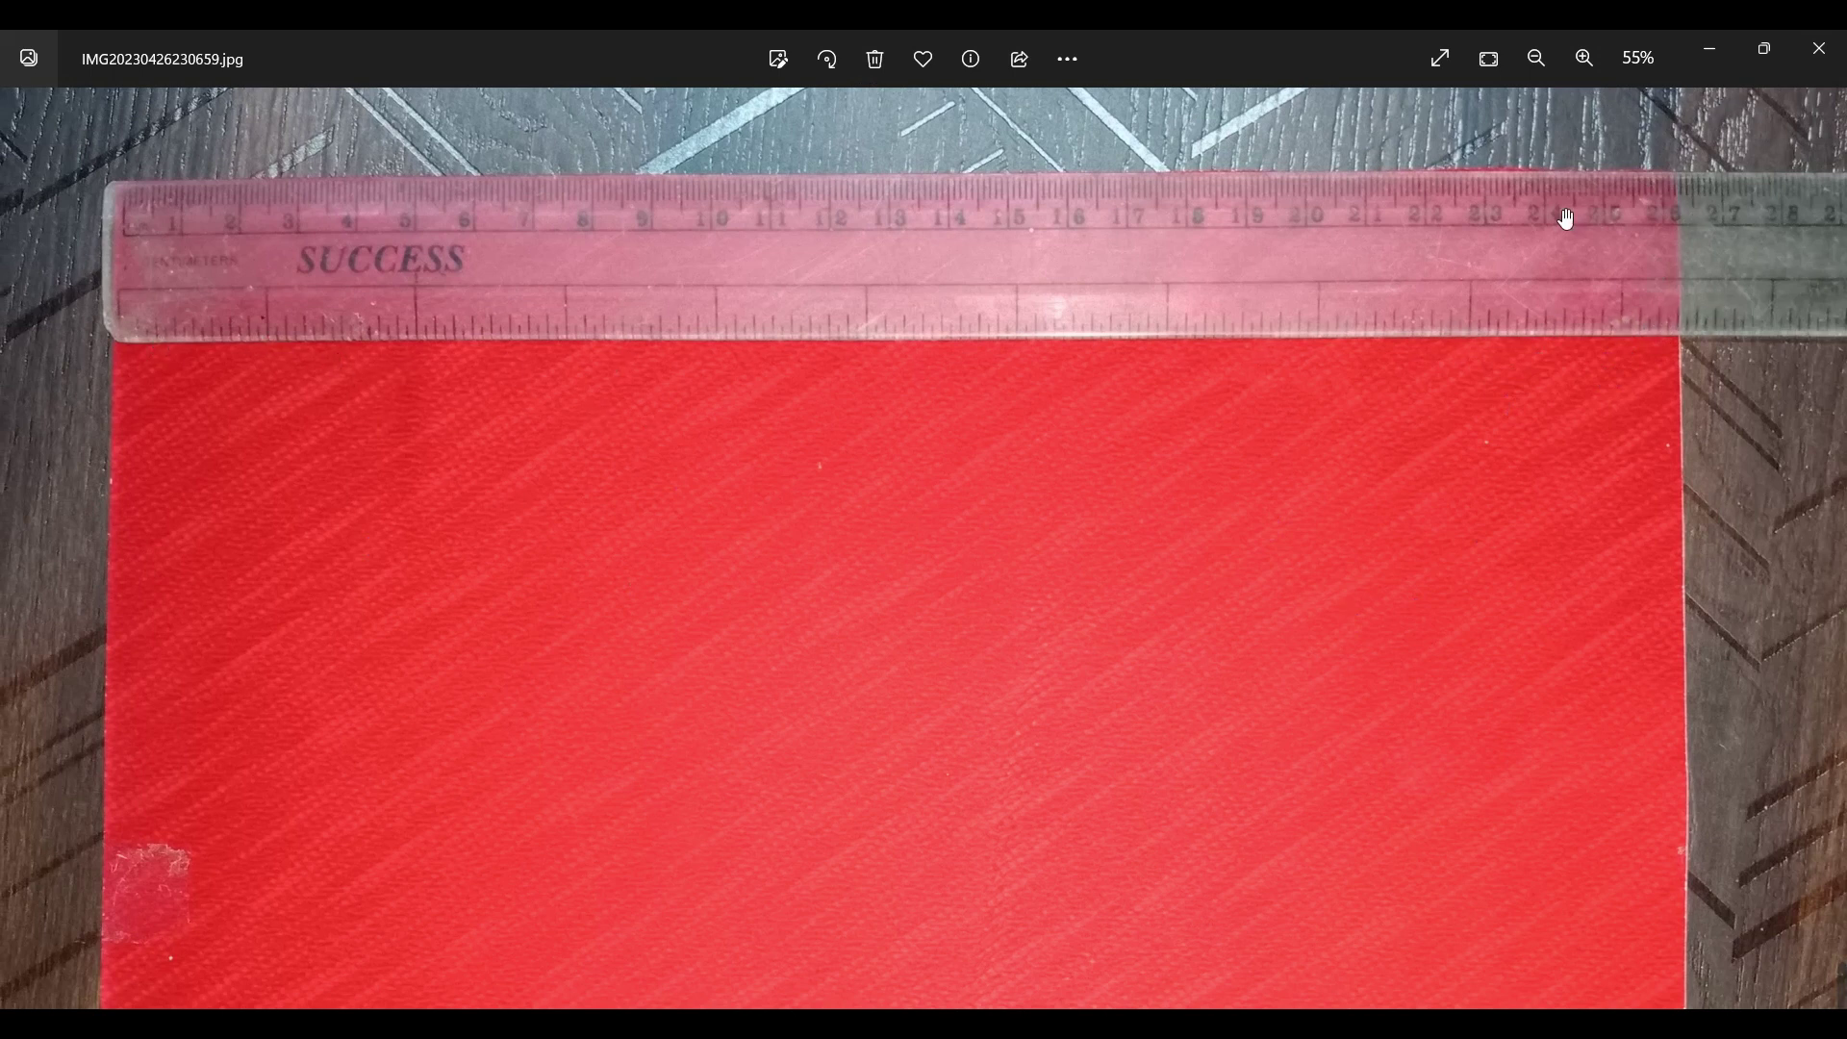
left_click(1818, 48)
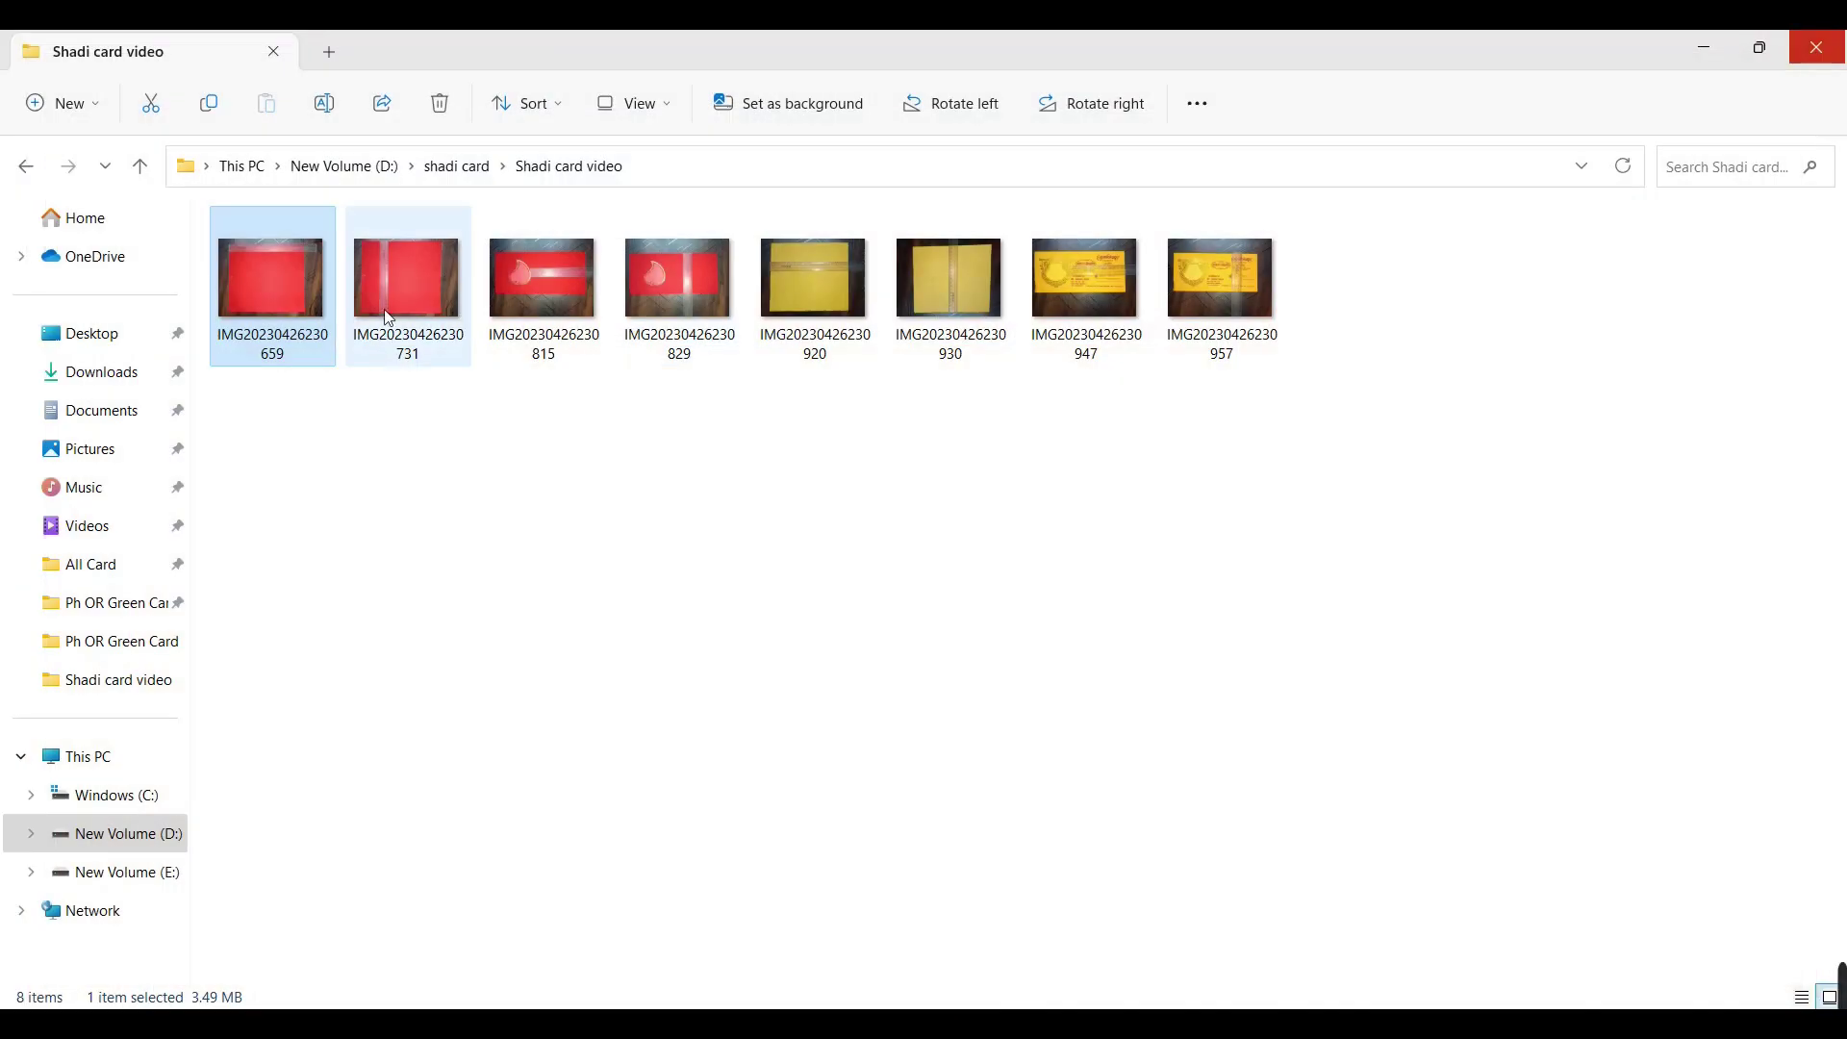
right_click(464, 323)
mouse_move(525, 472)
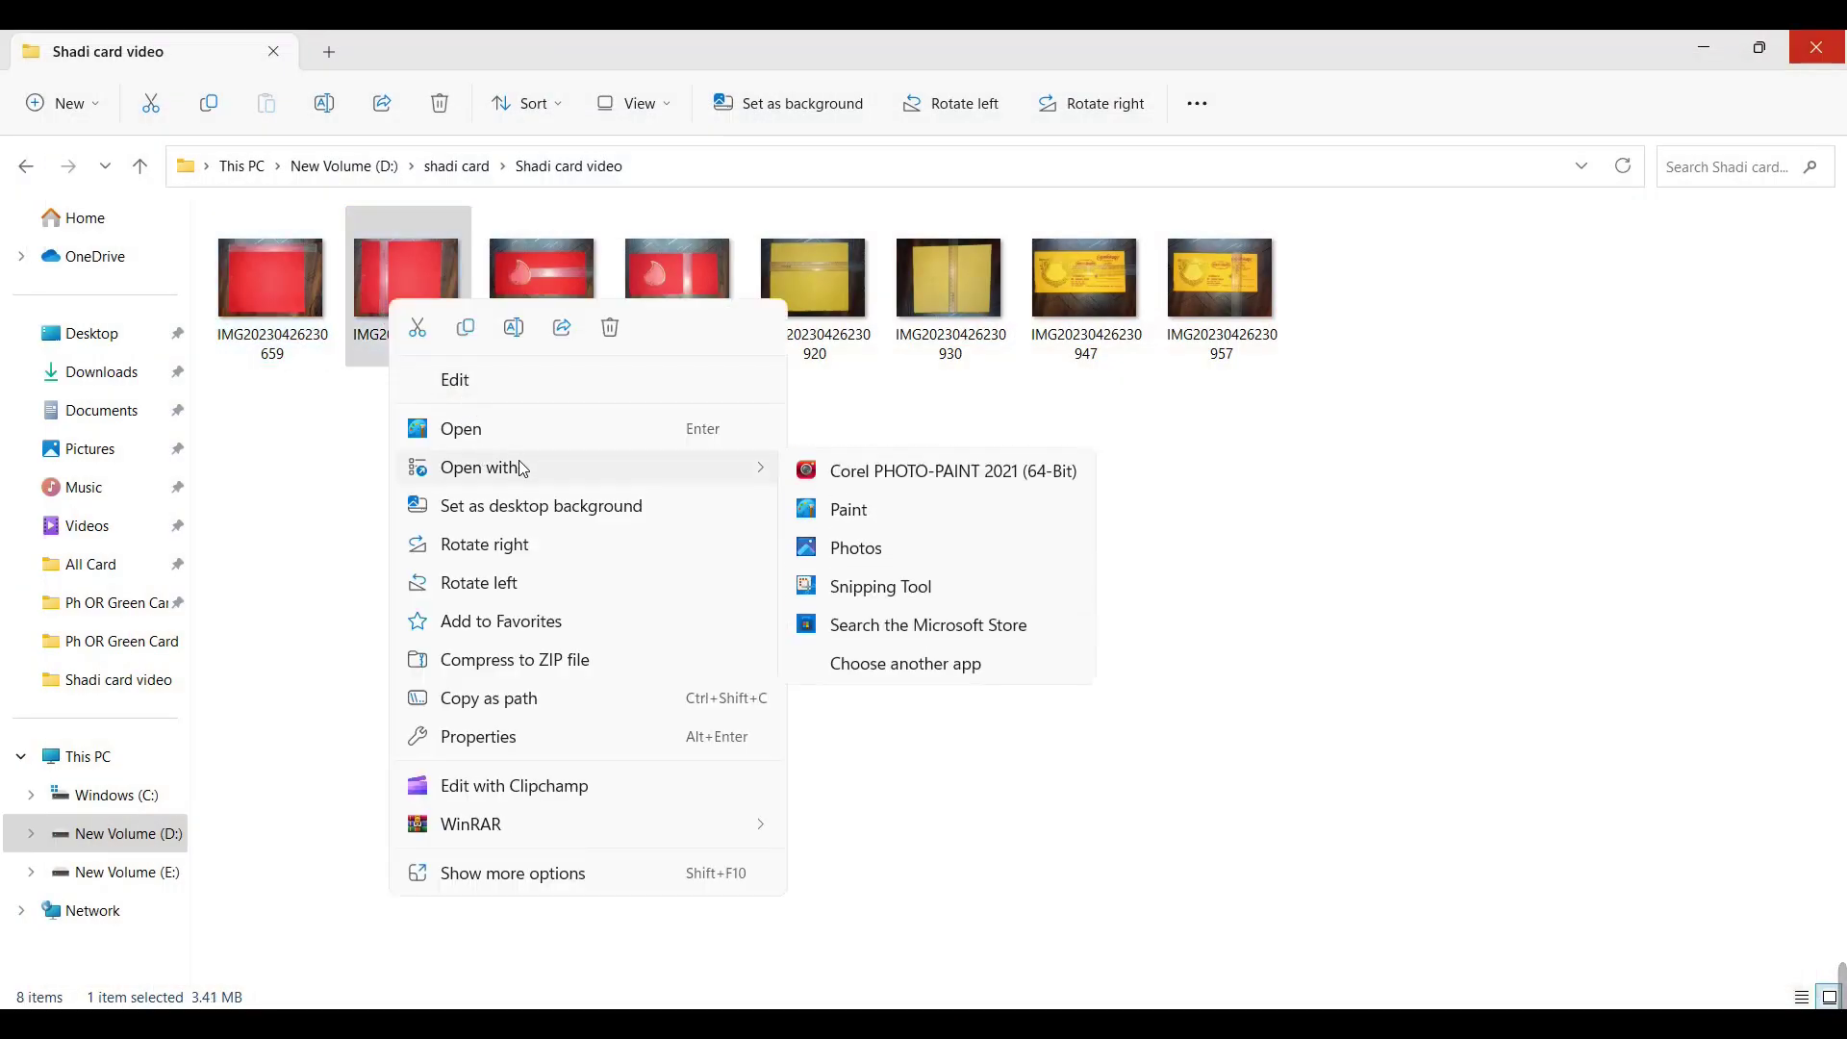
mouse_move(593, 477)
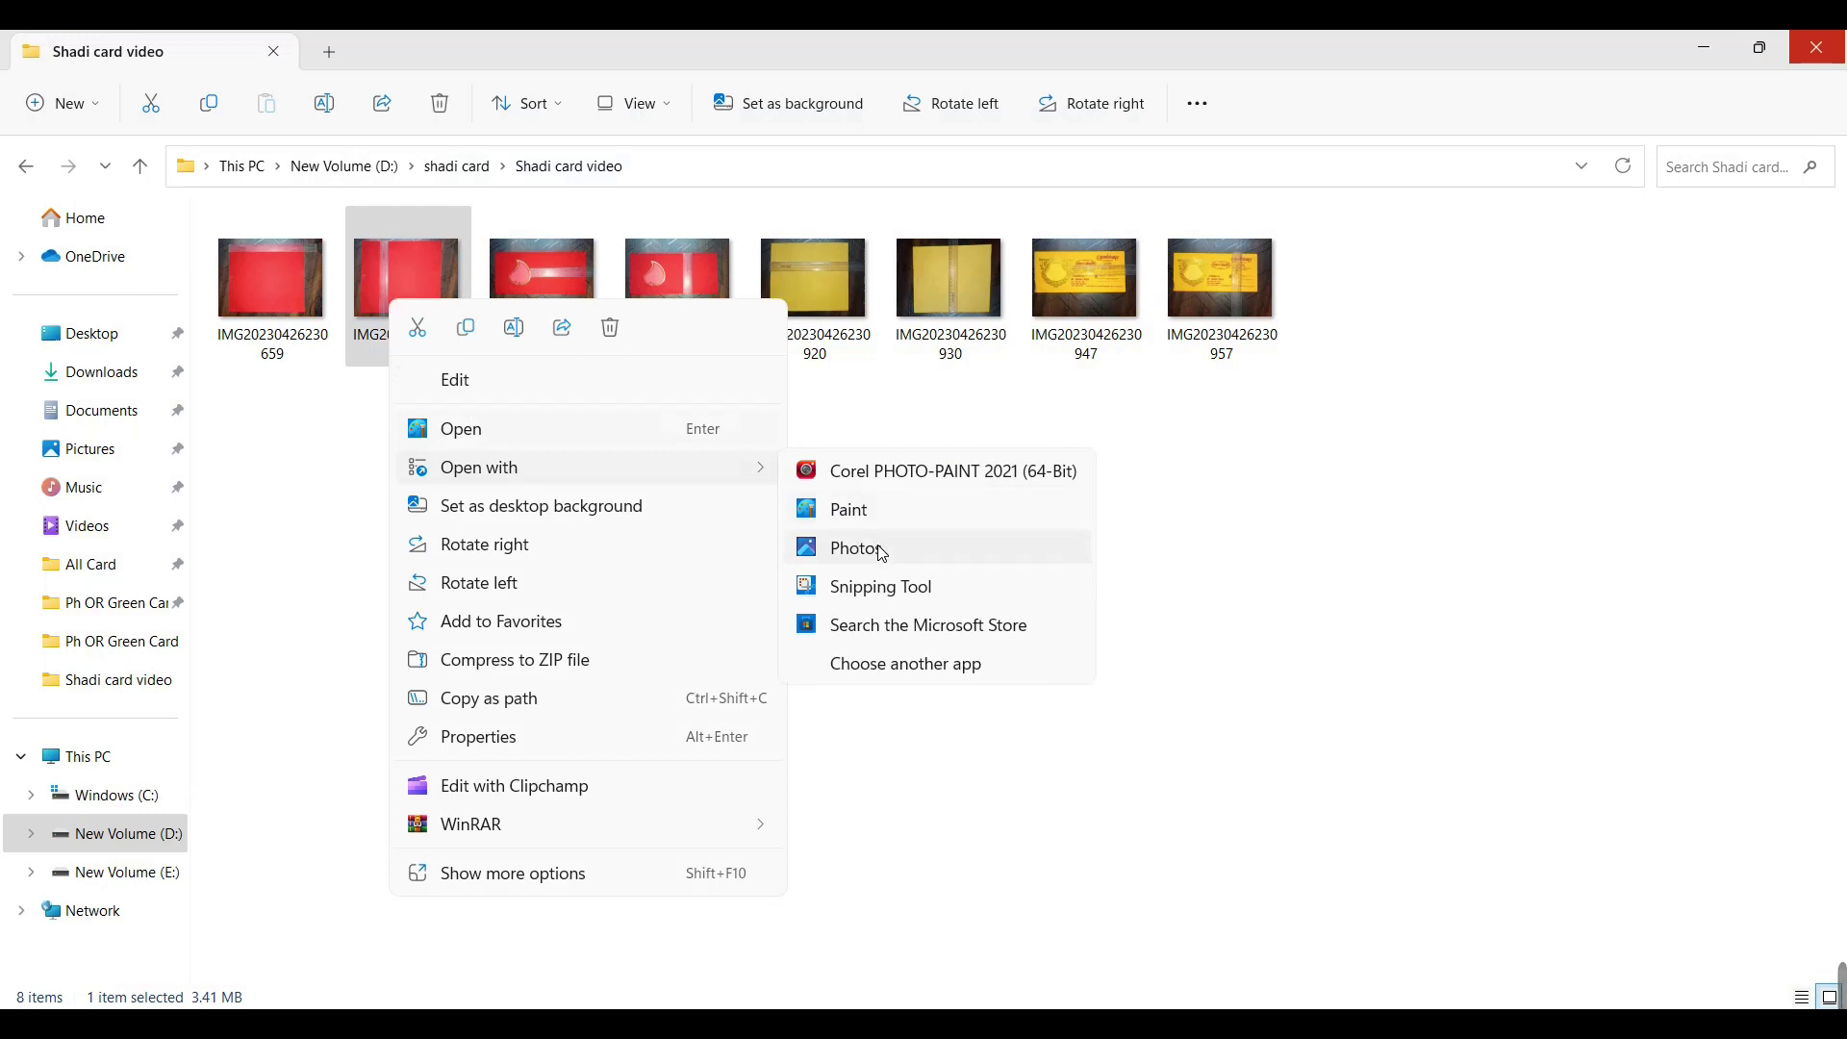
left_click(874, 548)
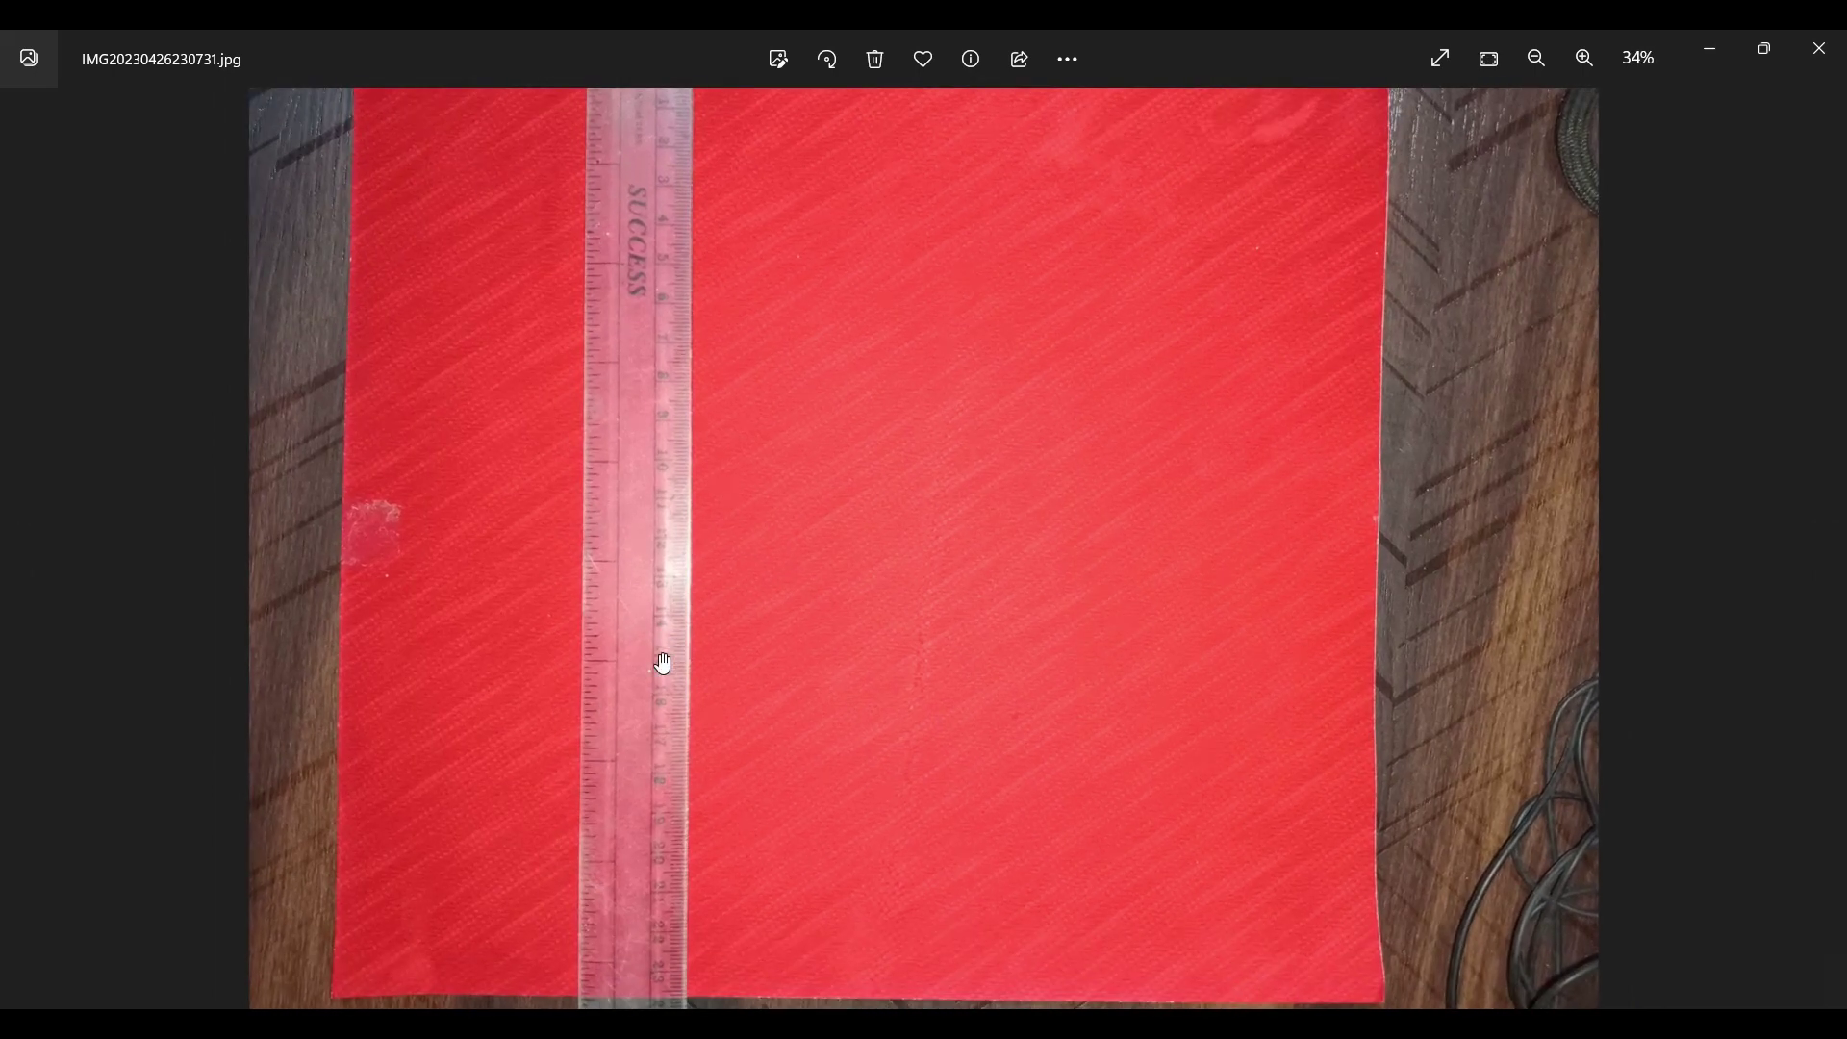
scroll(662, 634, "up", 2)
scroll(667, 591, "down", 2)
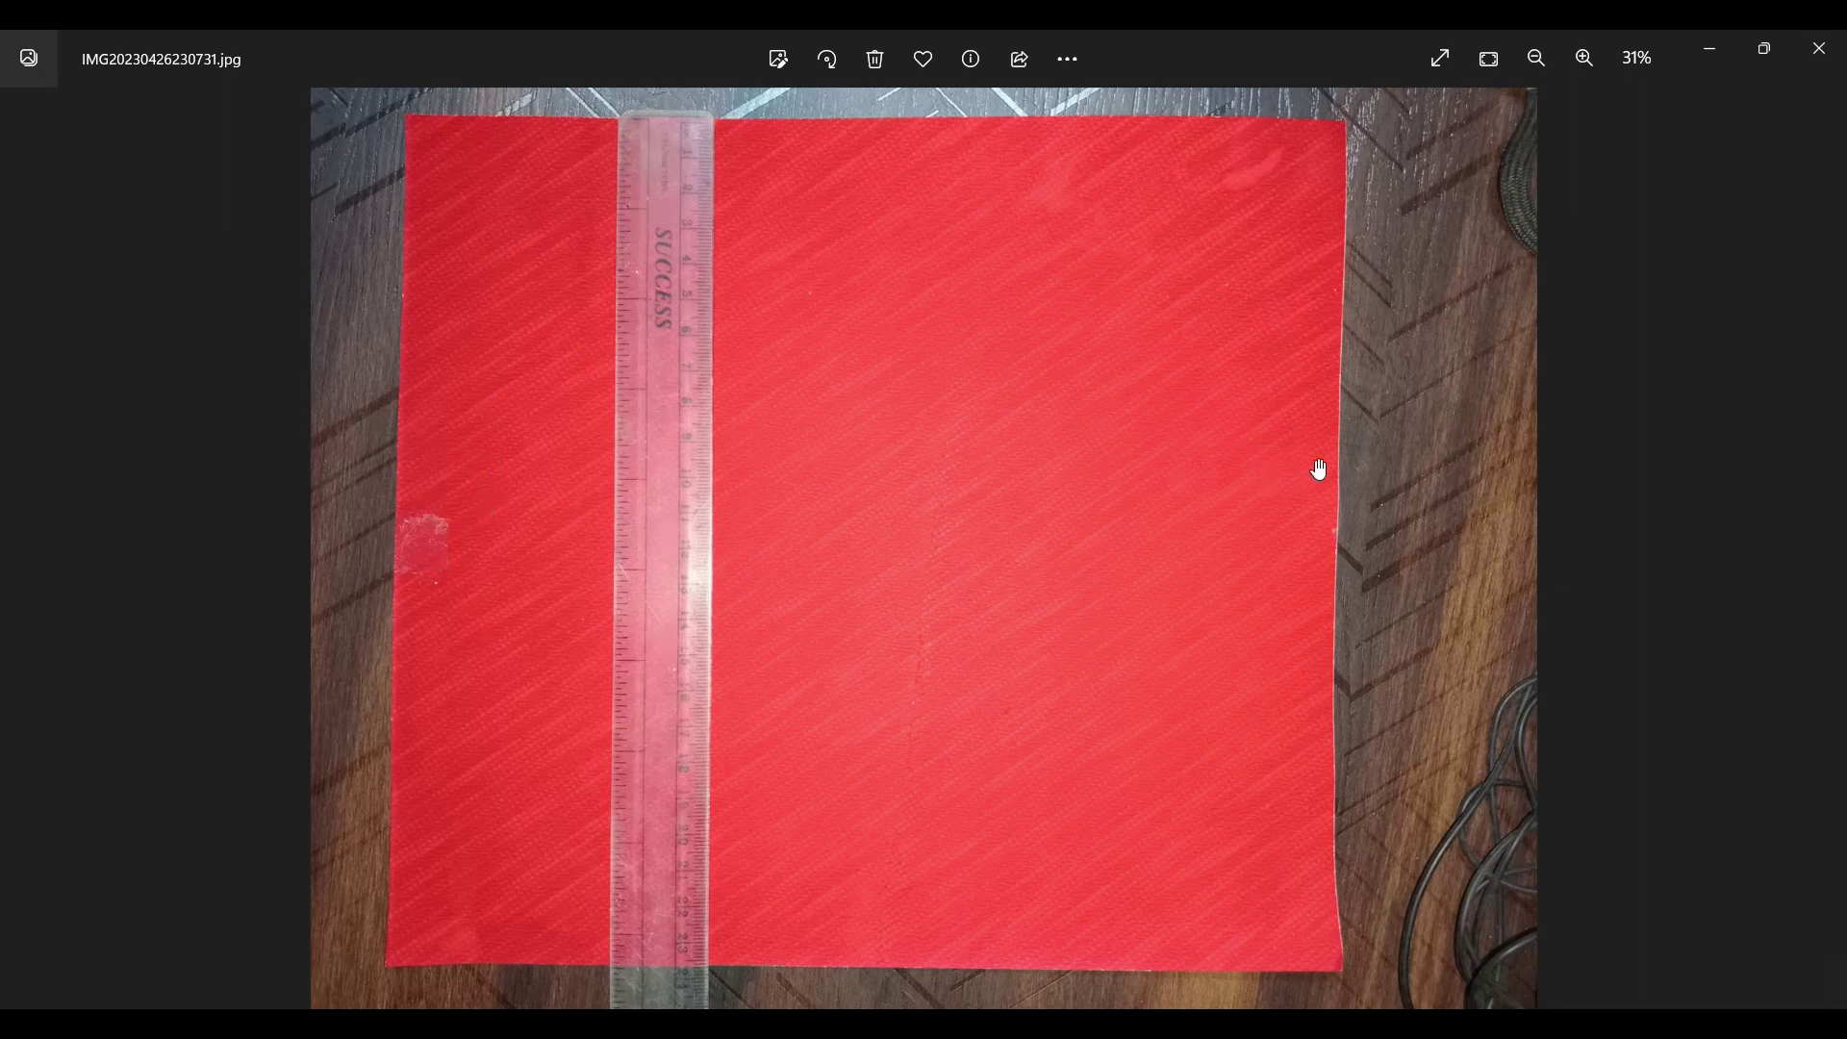
left_click(1821, 50)
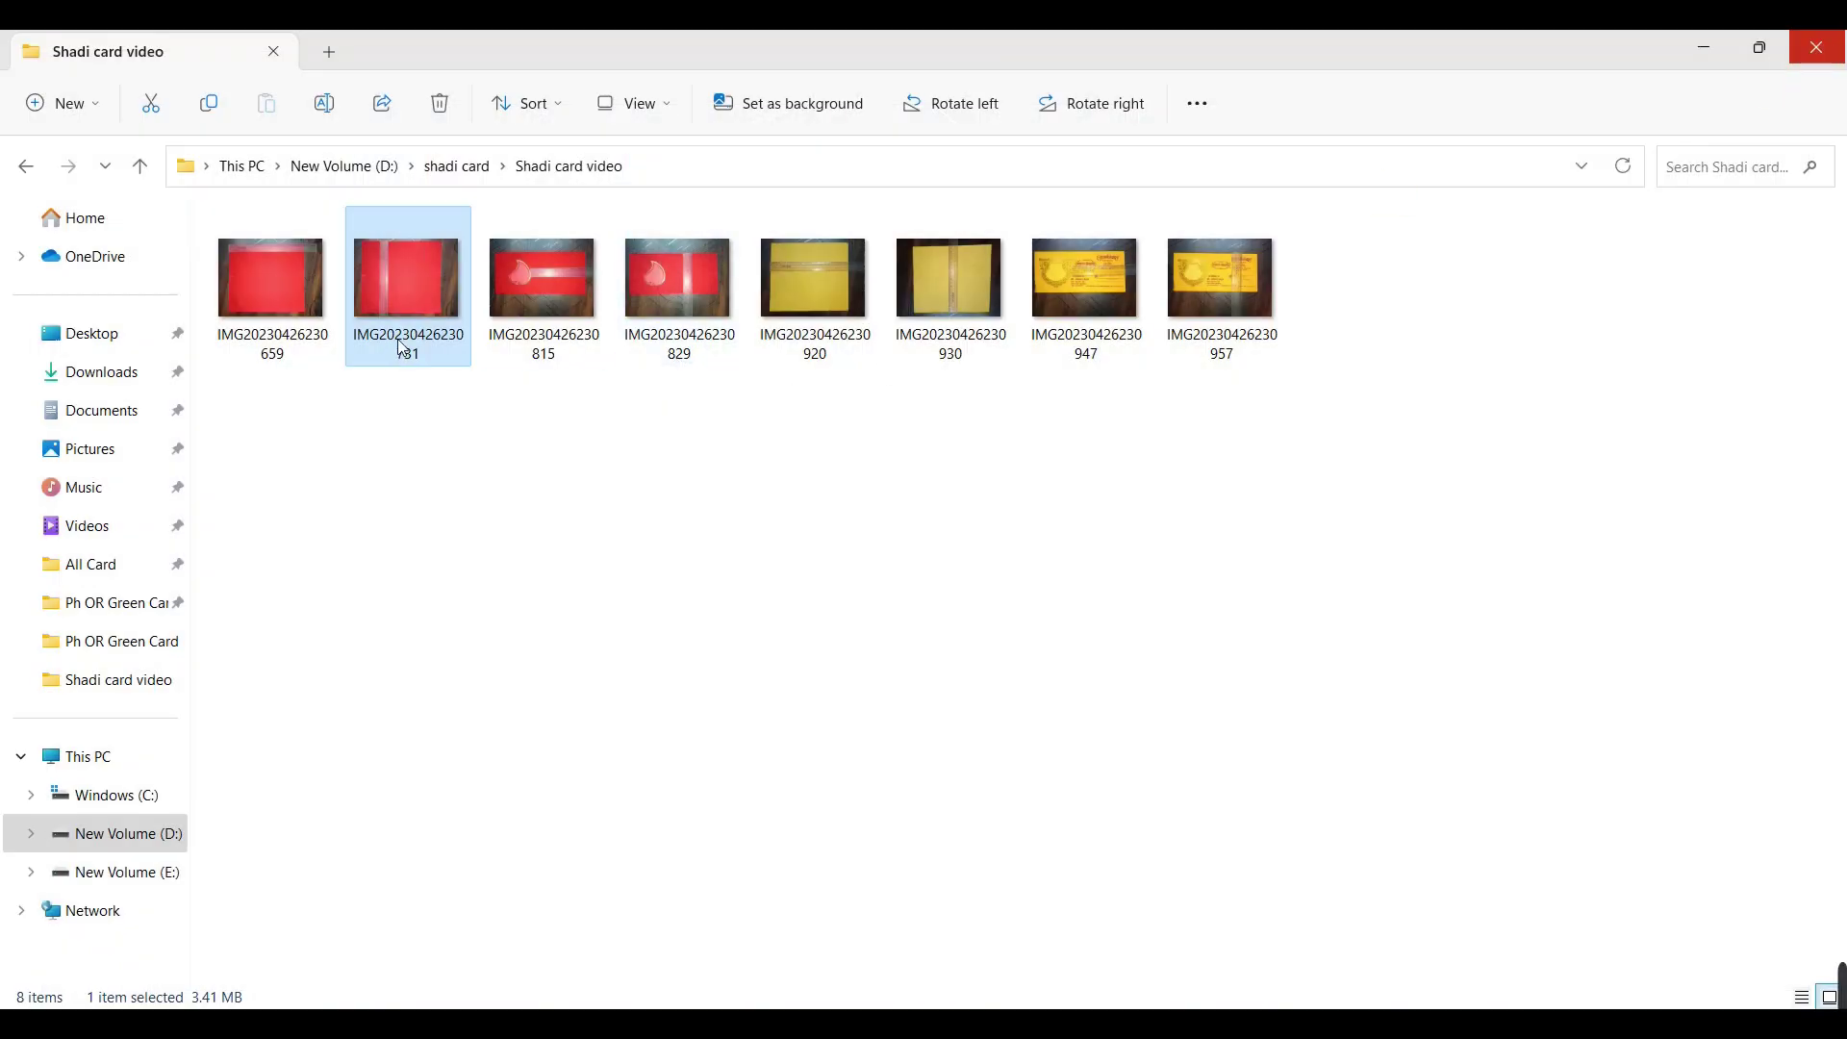
left_click(1071, 297)
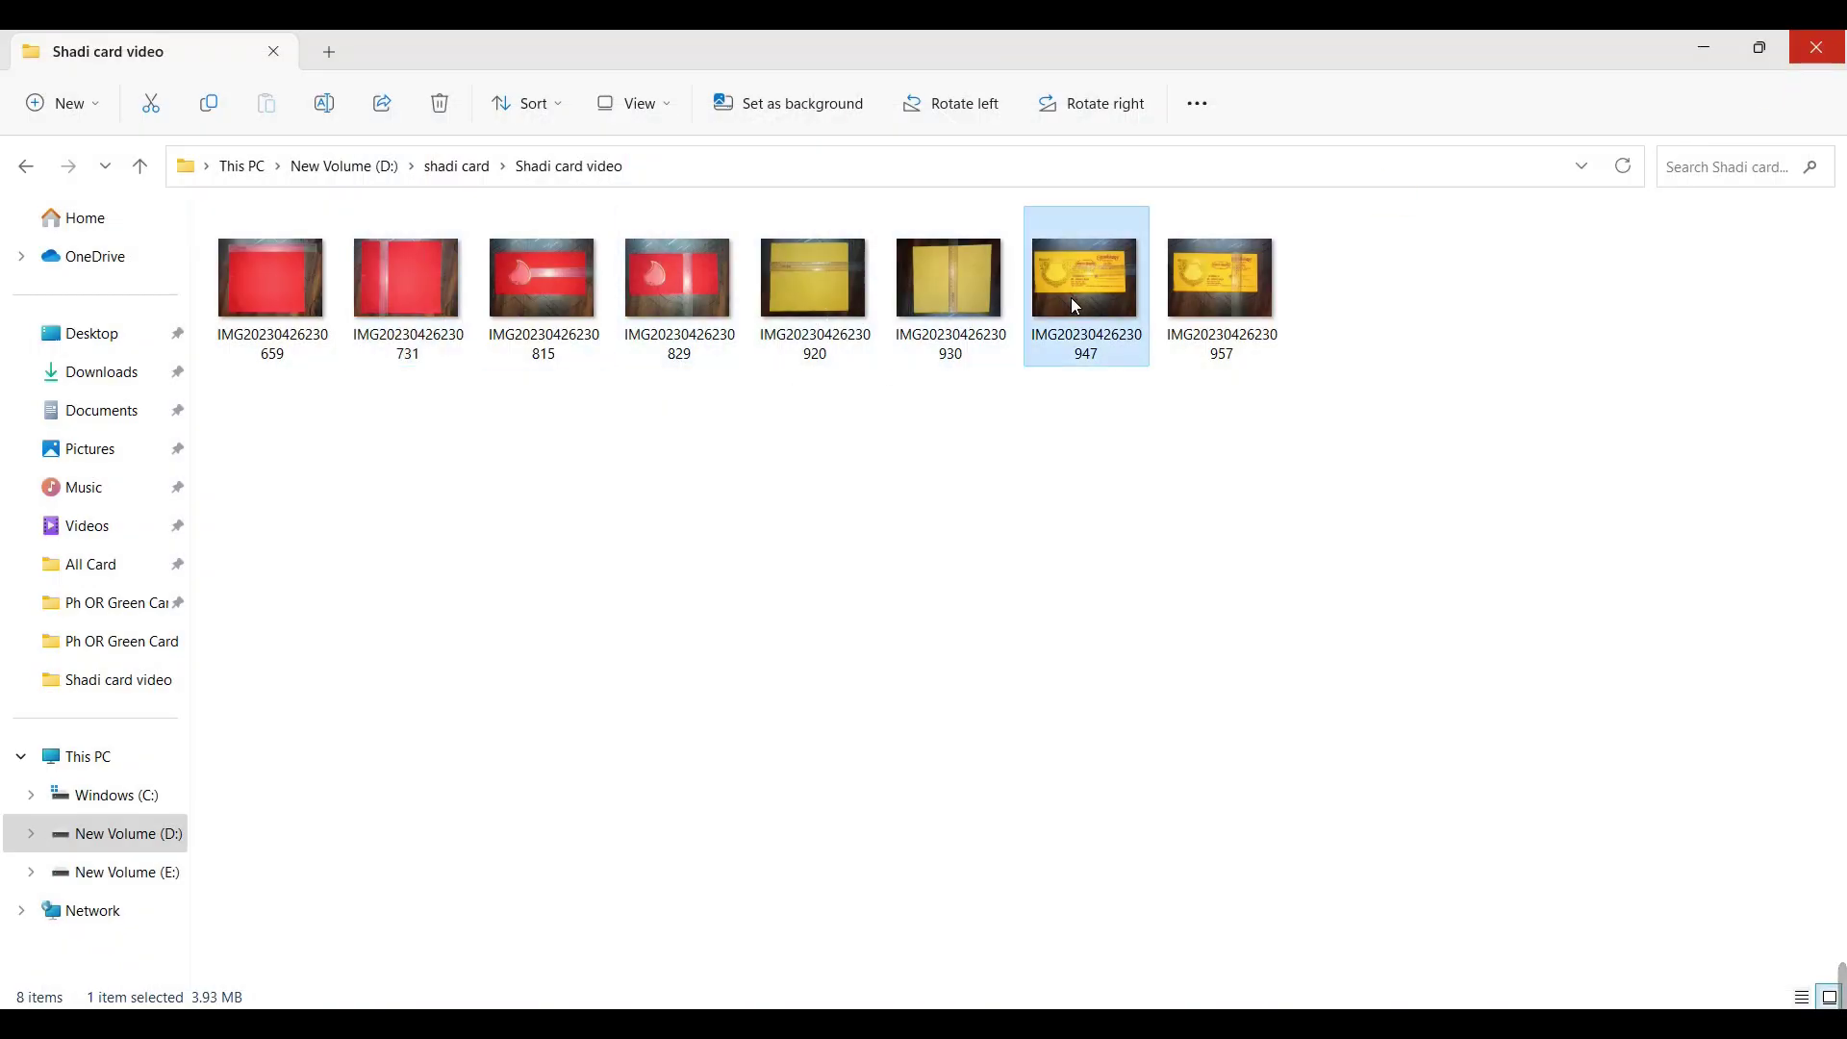
double_click(1050, 339)
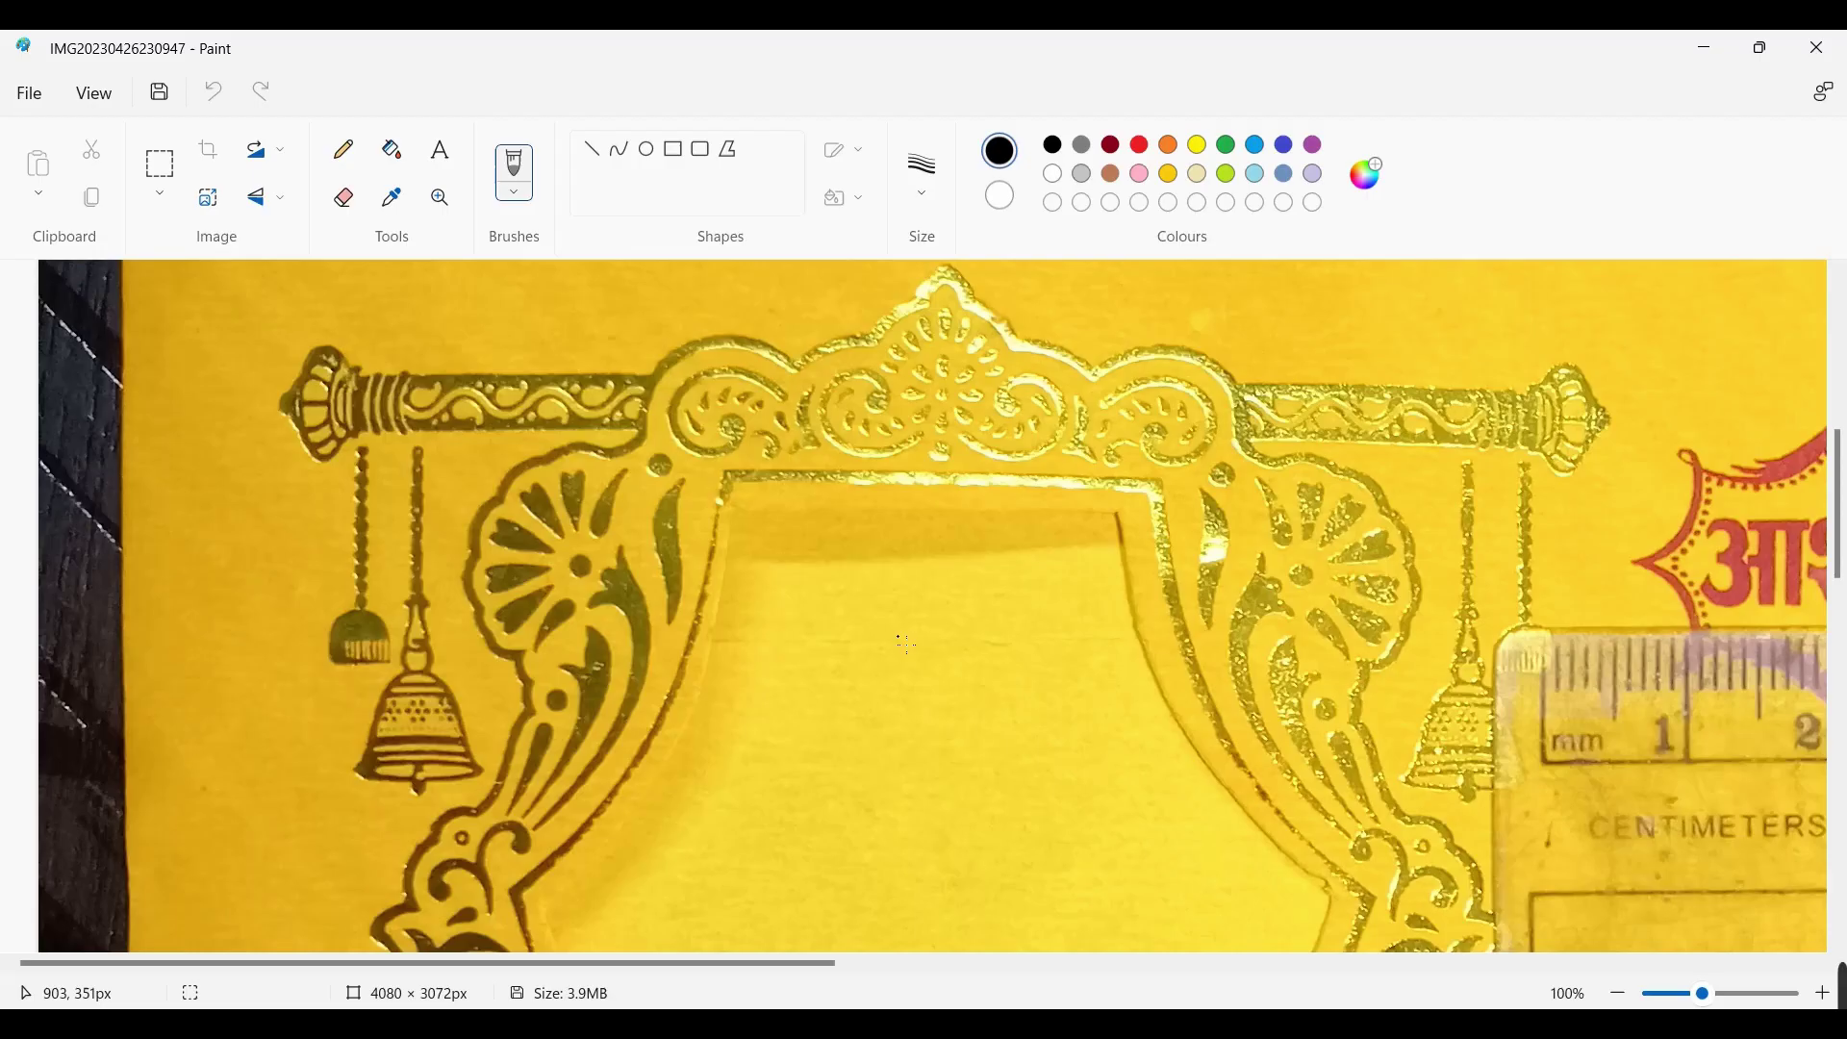
left_click(1812, 58)
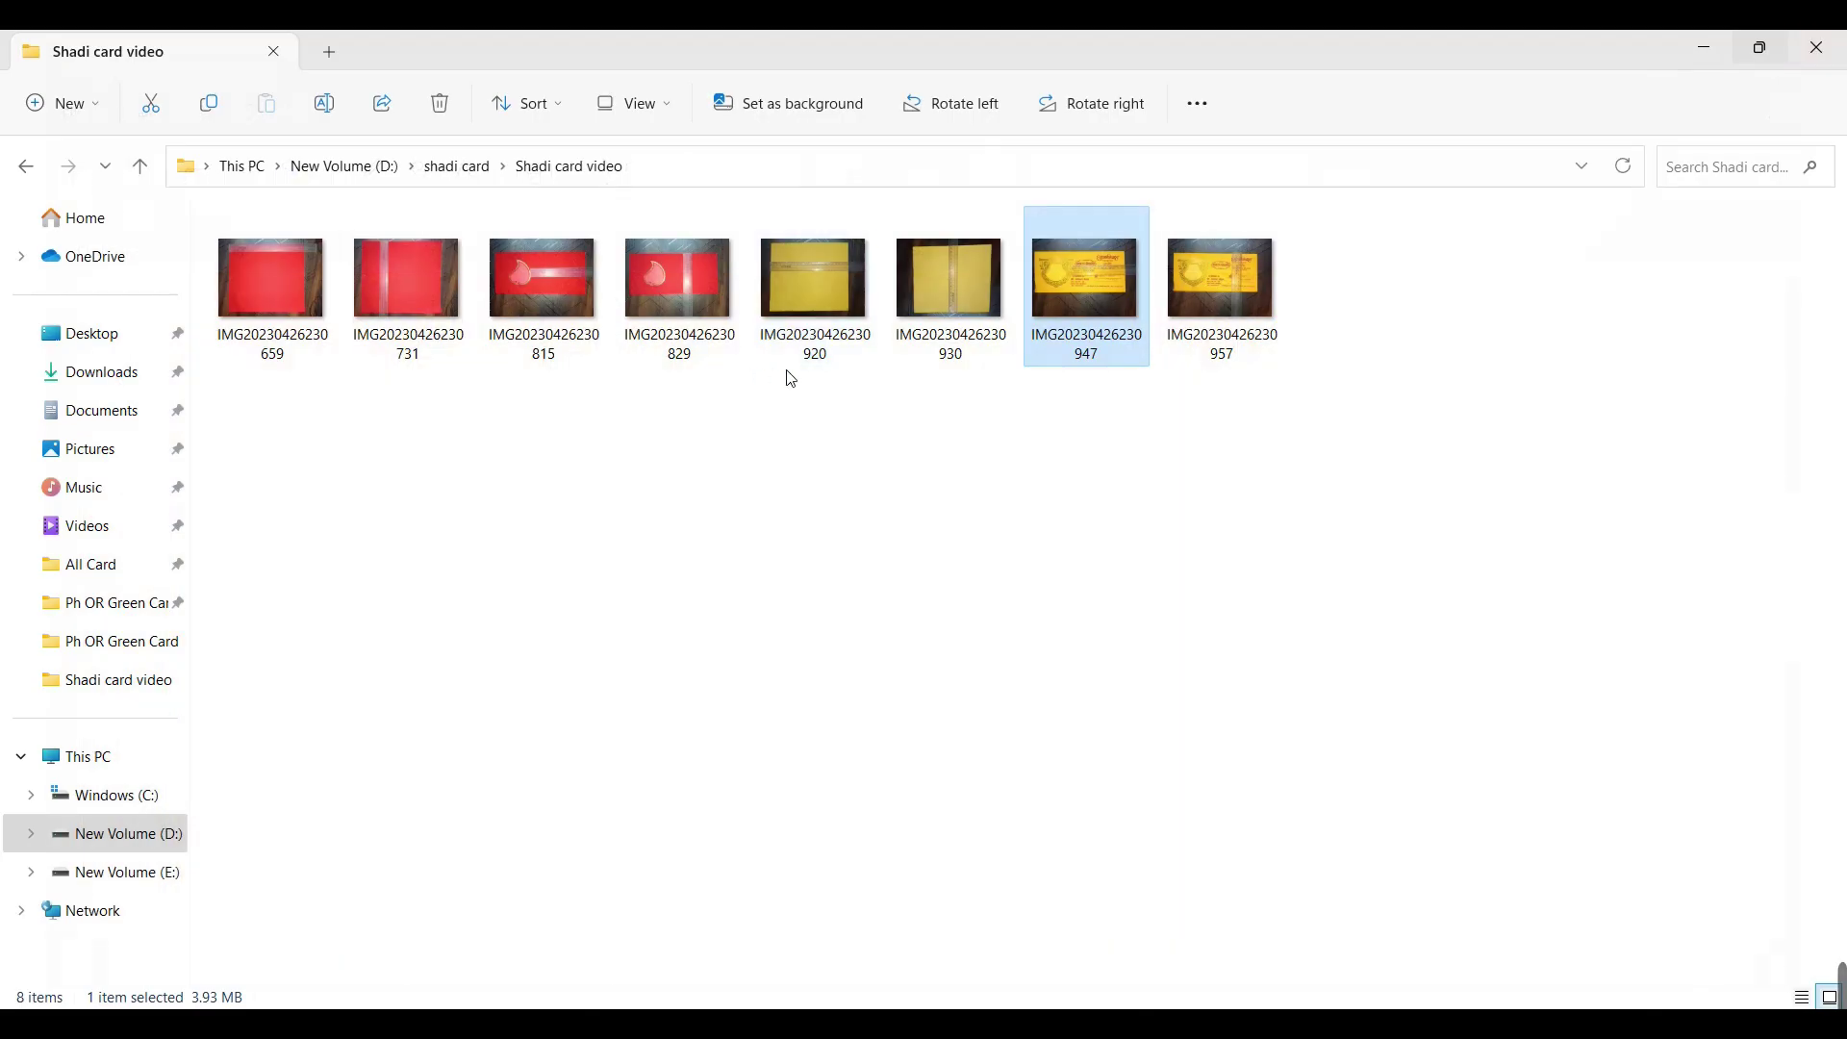
right_click(1128, 249)
mouse_move(1303, 415)
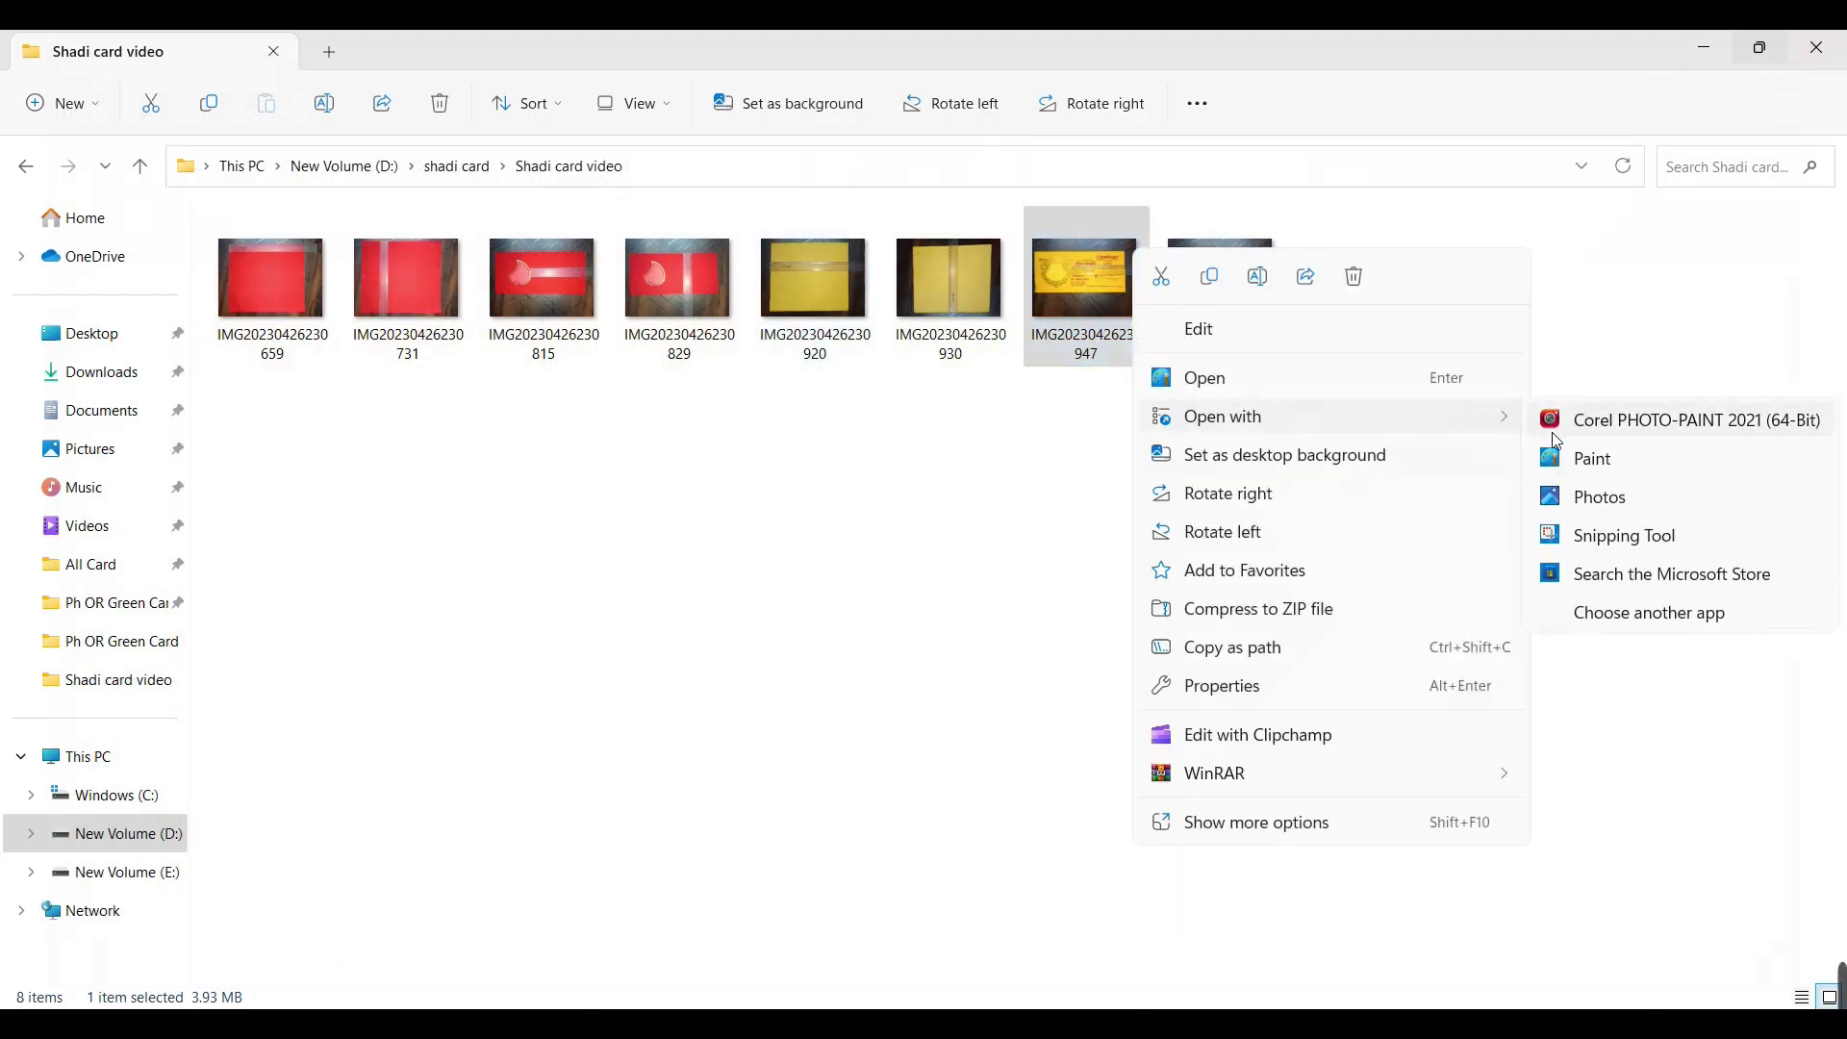
left_click(1586, 497)
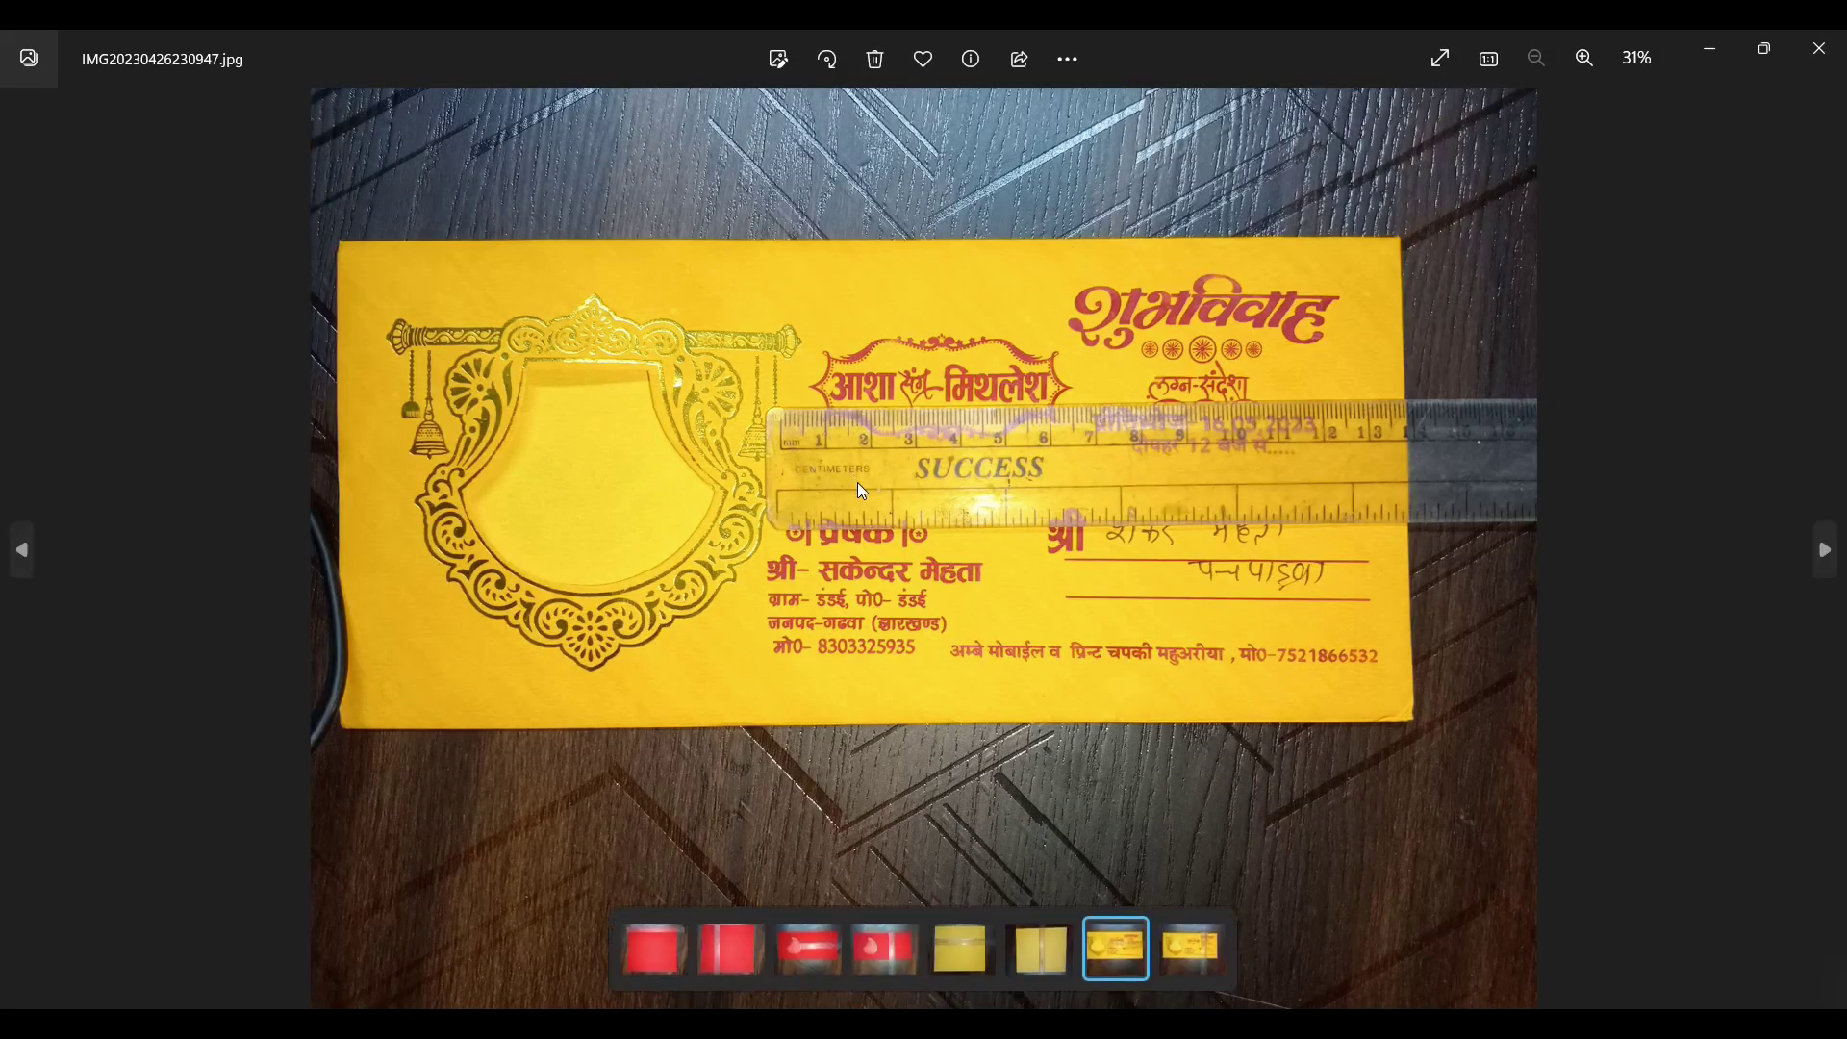
scroll(857, 481, "up", 2)
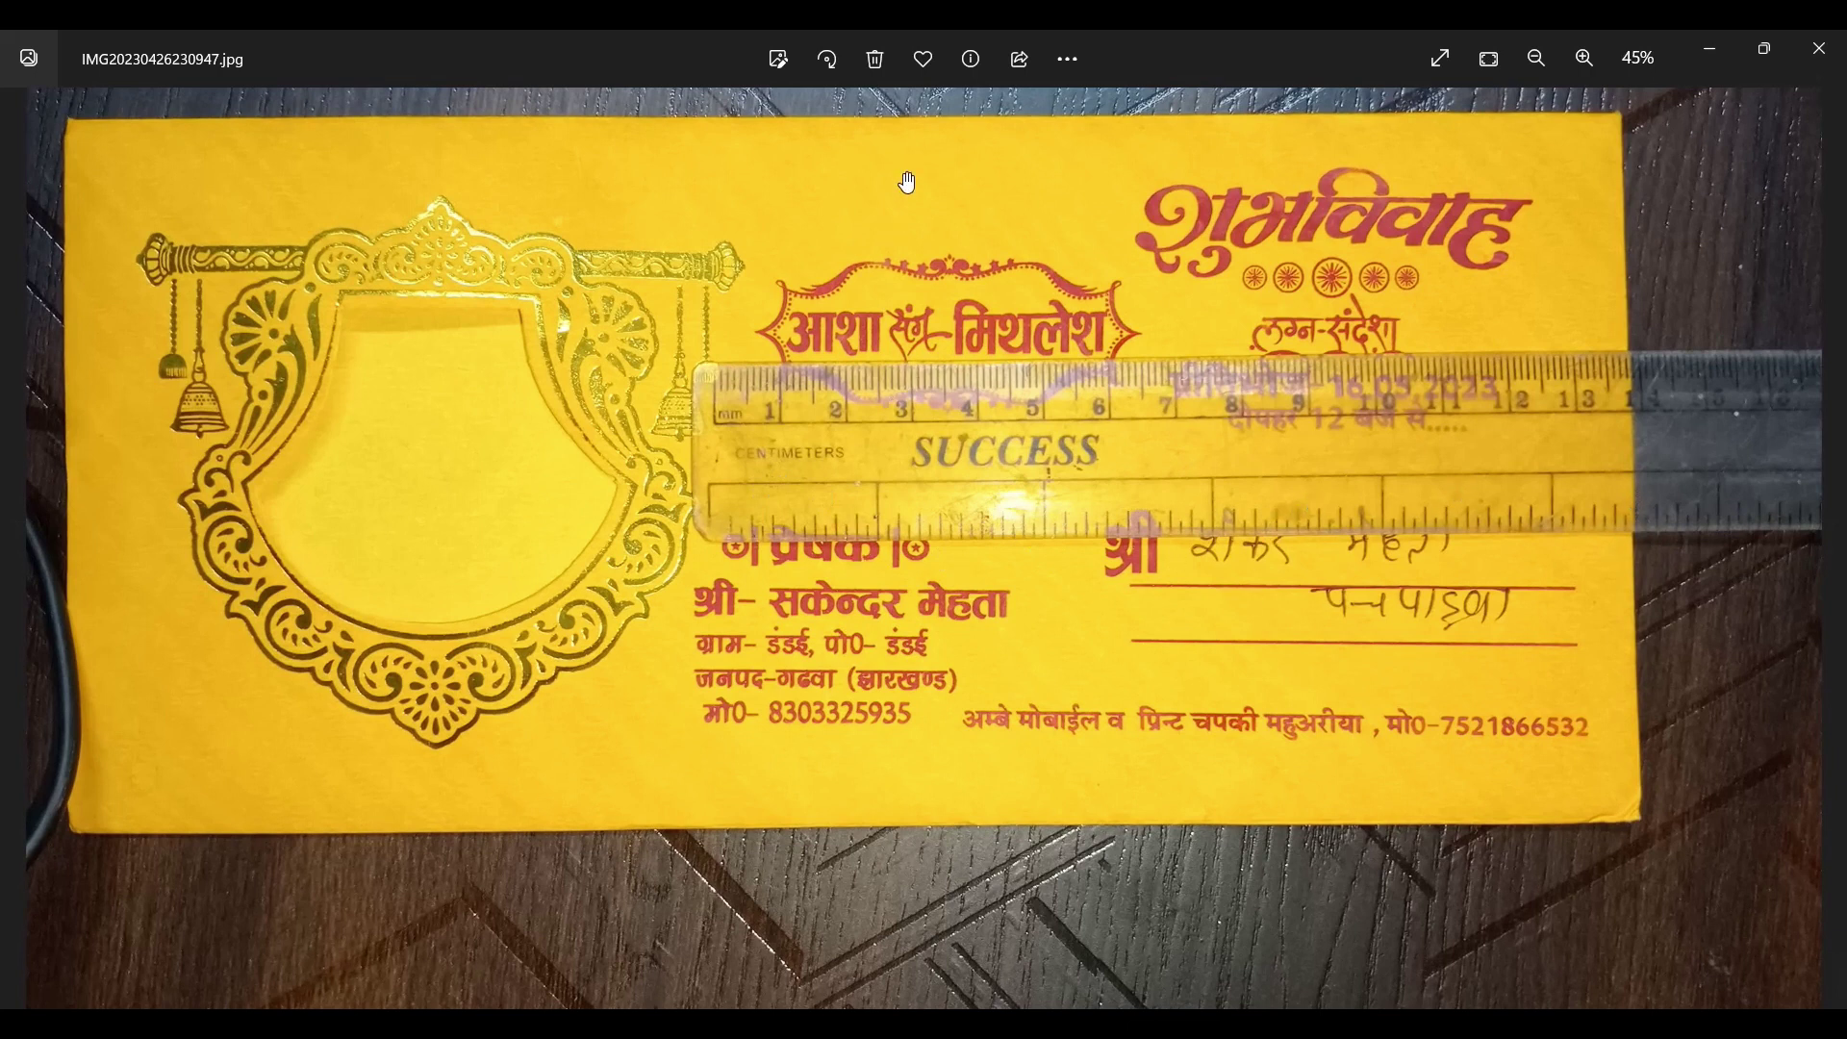
left_click(1826, 552)
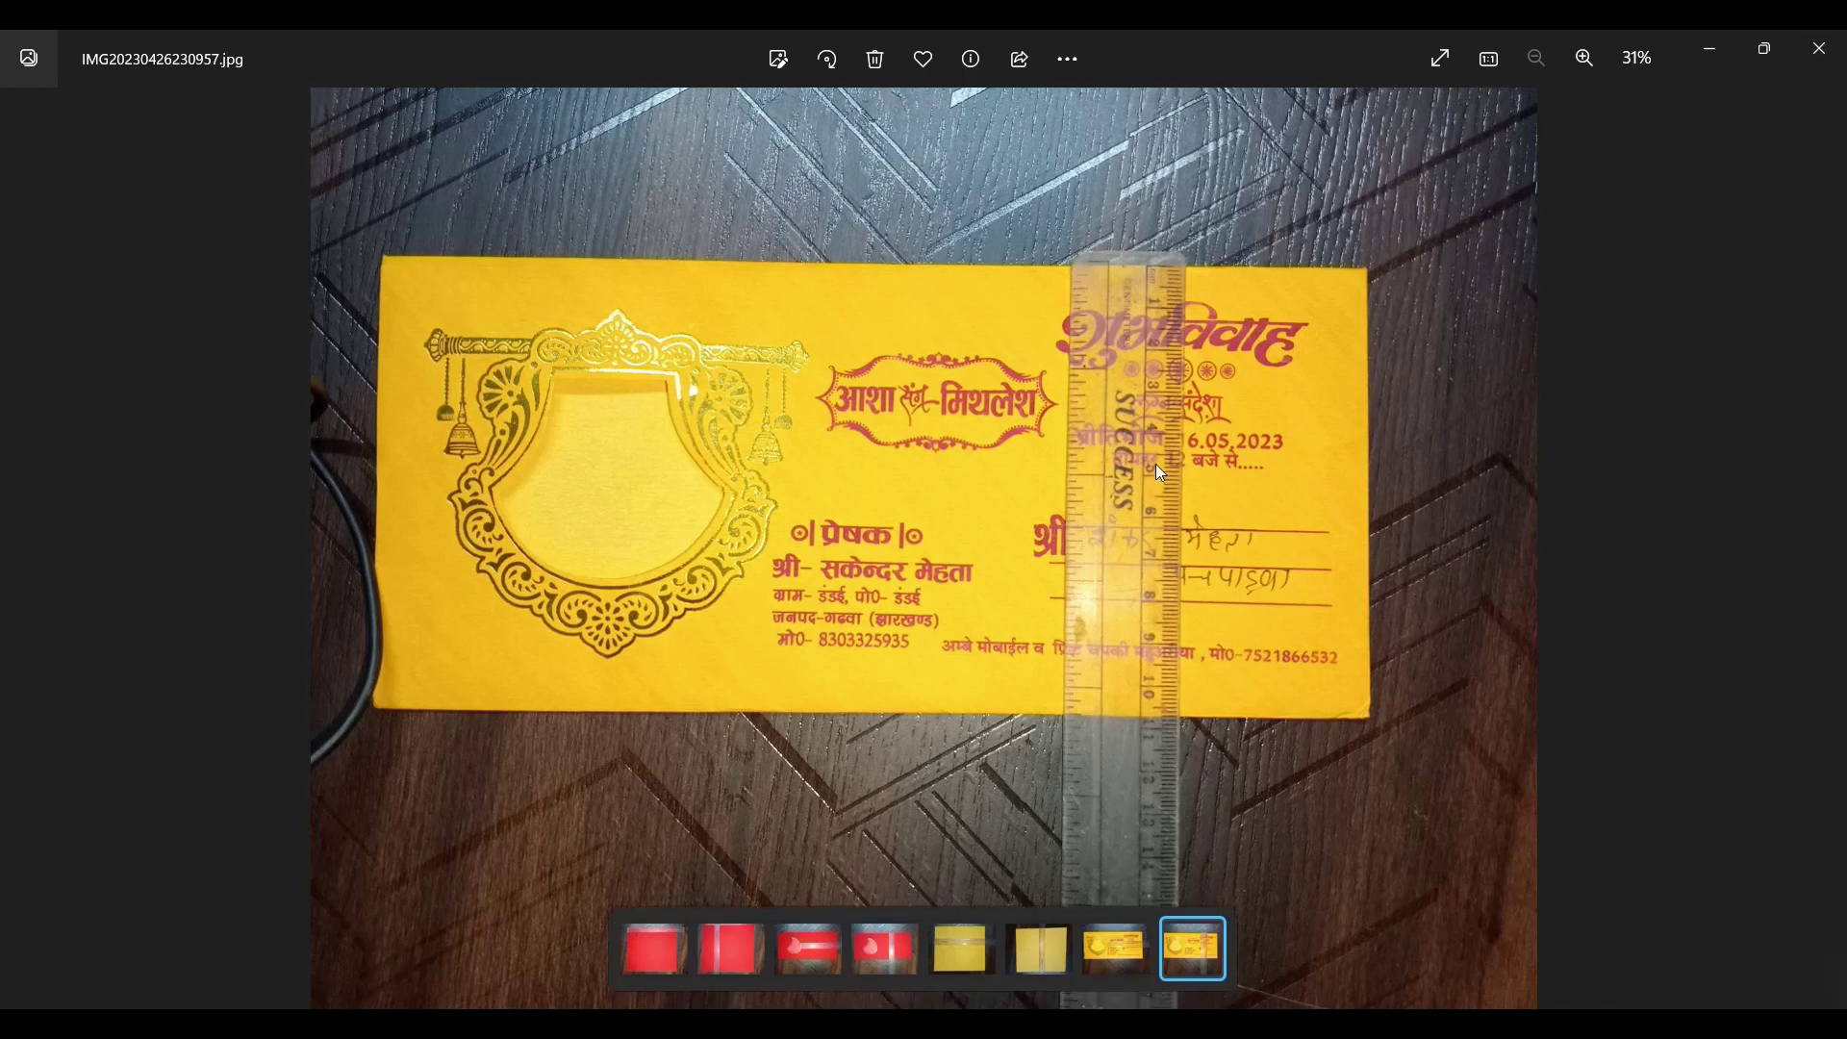
scroll(1203, 443, "up", 2)
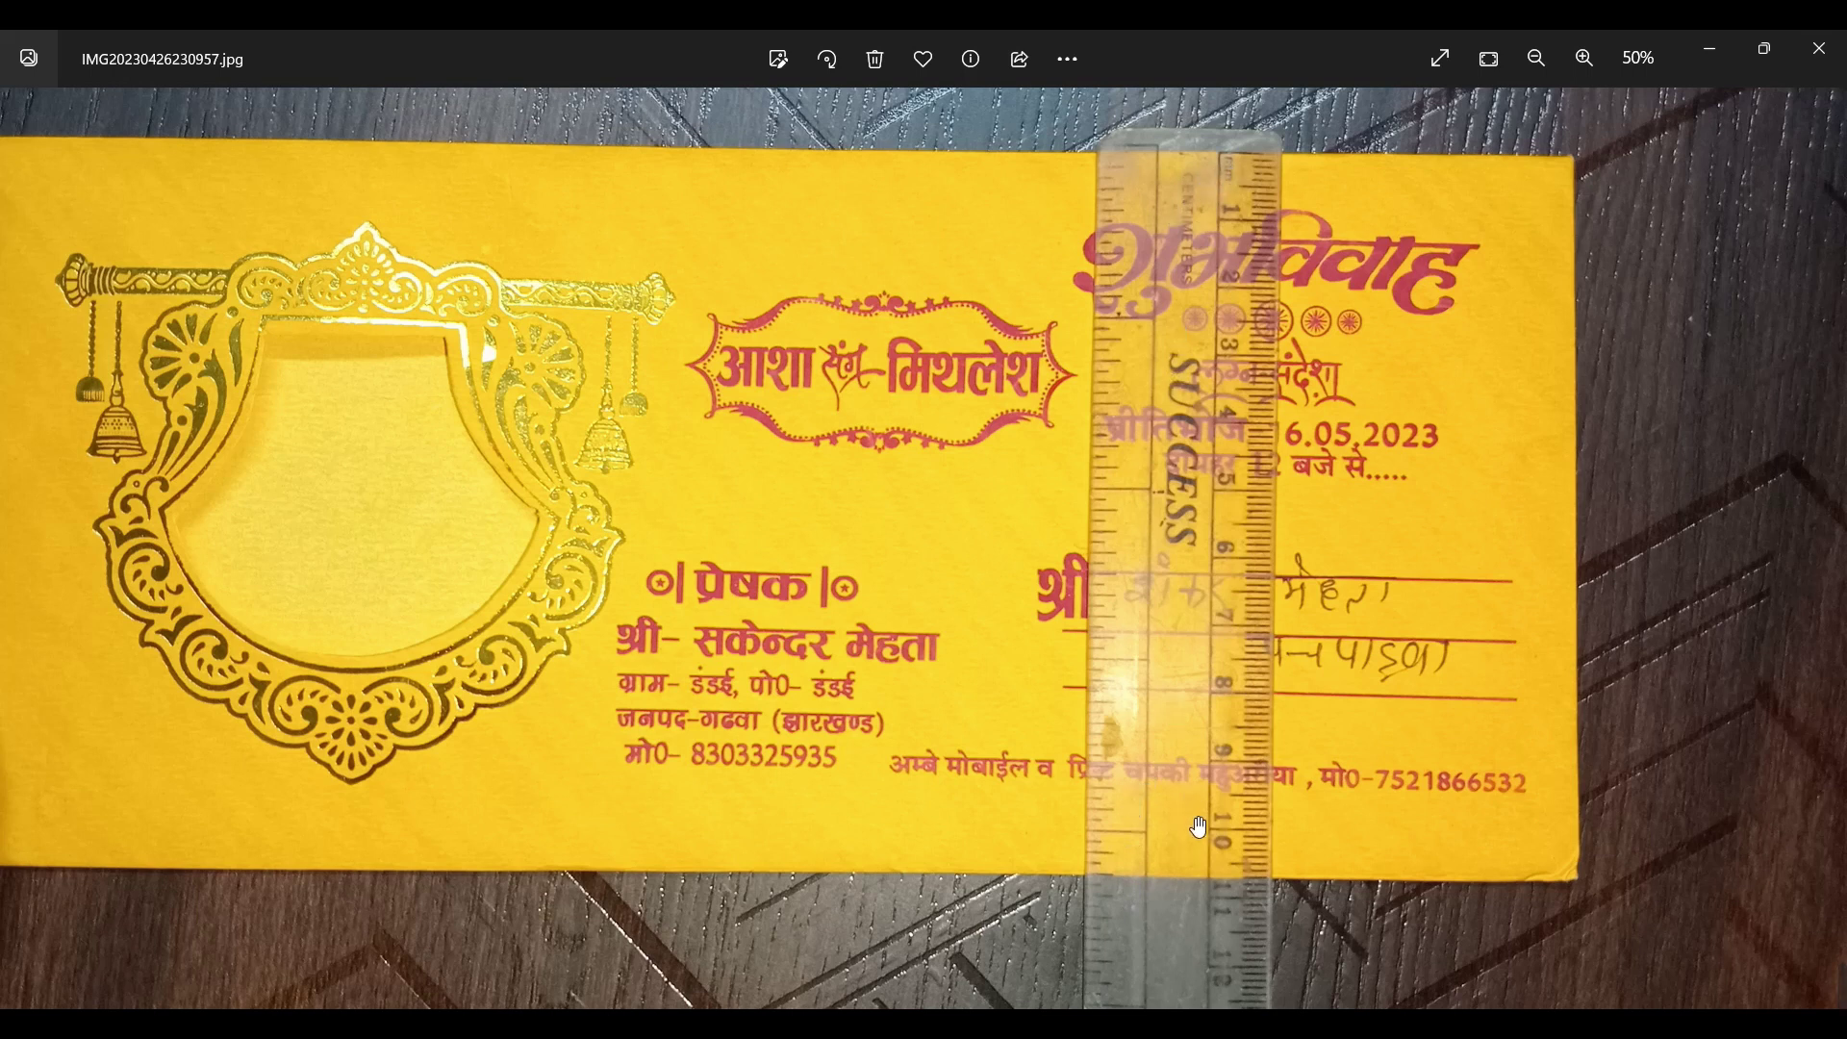
key("alt+Tab")
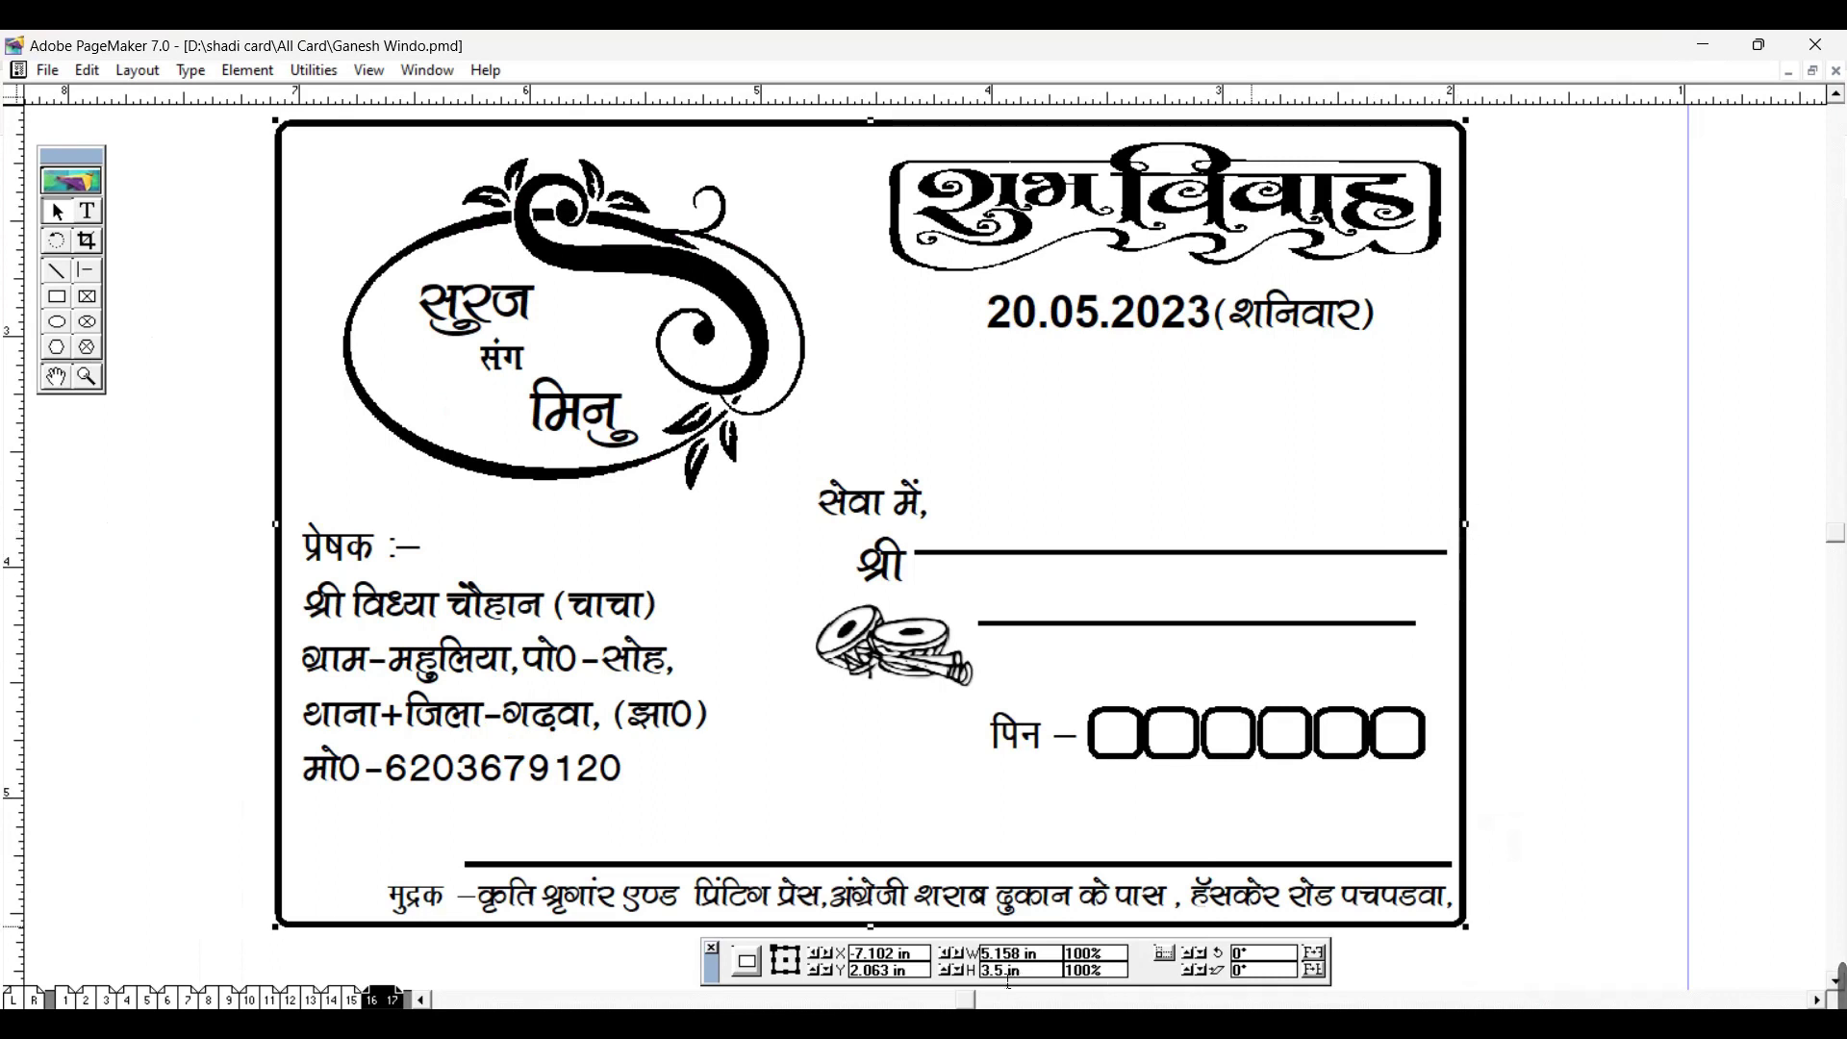
Step: Set the border frame height to 4 in, then move the sender address block and undo it
left_click(948, 972)
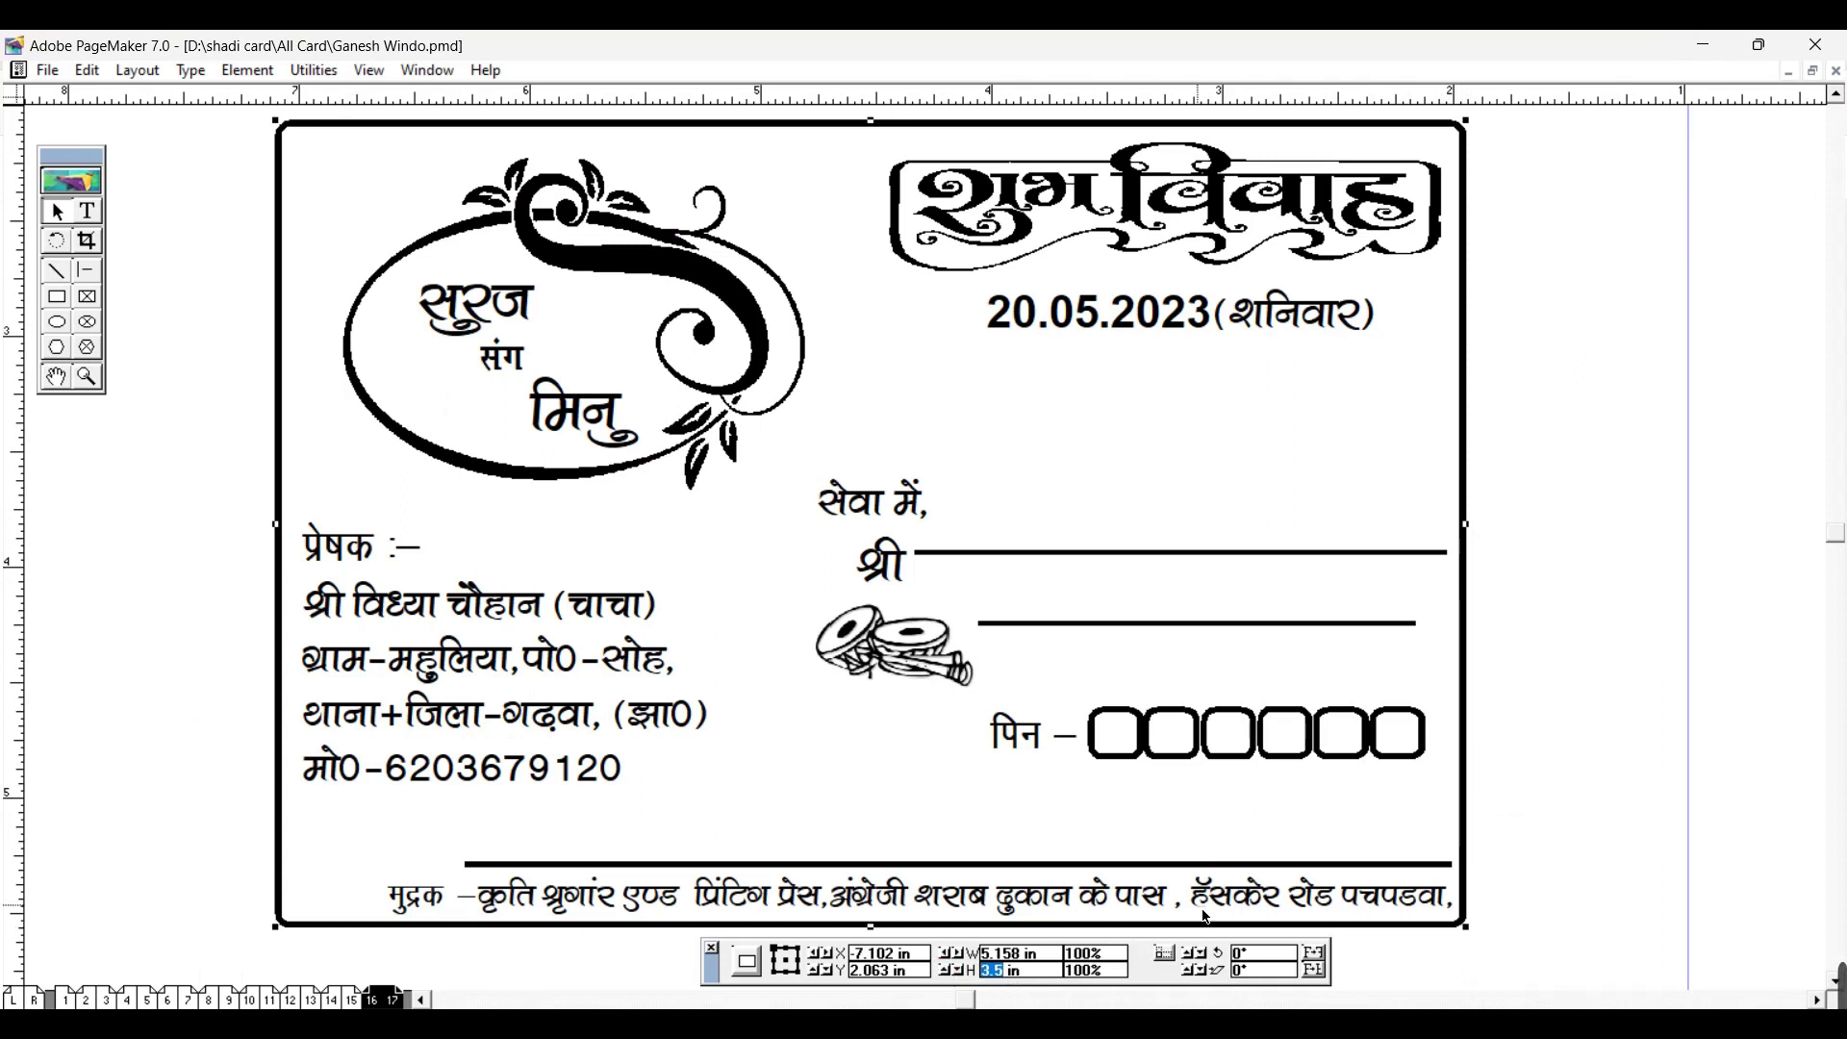
type("4")
key("Return")
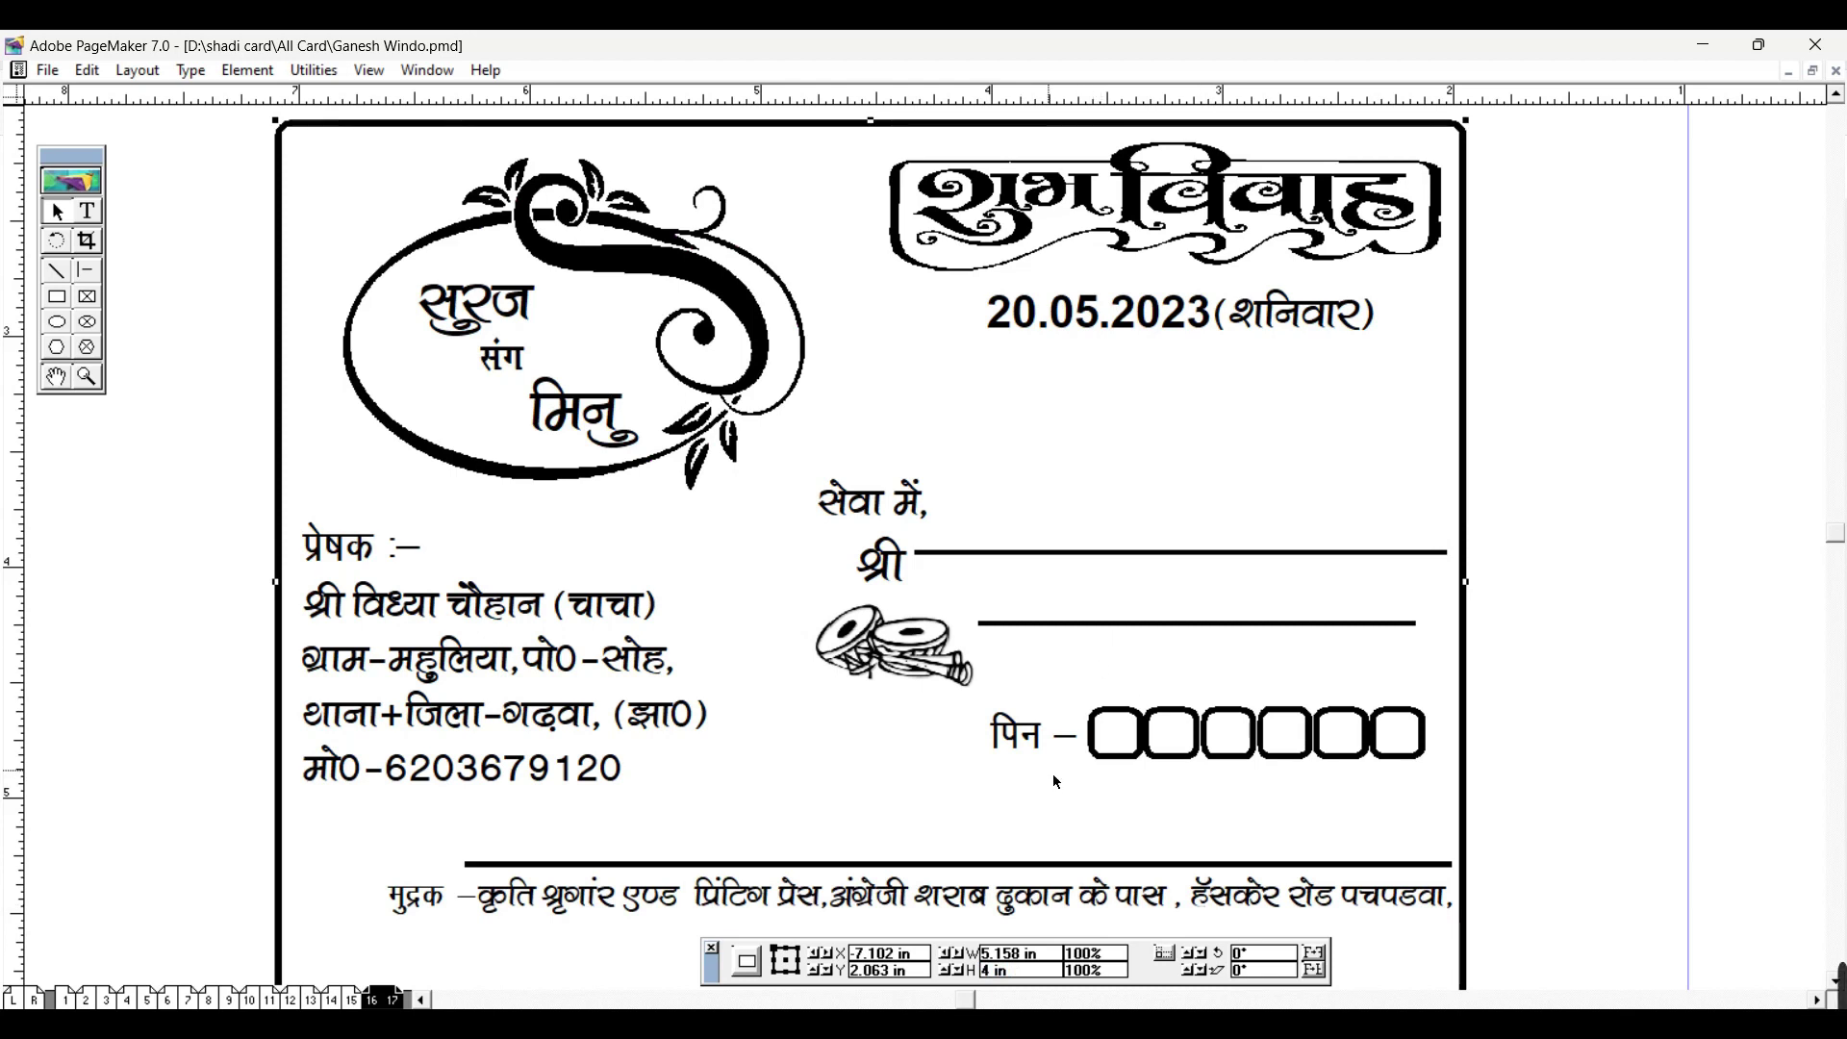
left_click(1006, 798)
left_click_drag(1006, 799, 993, 629)
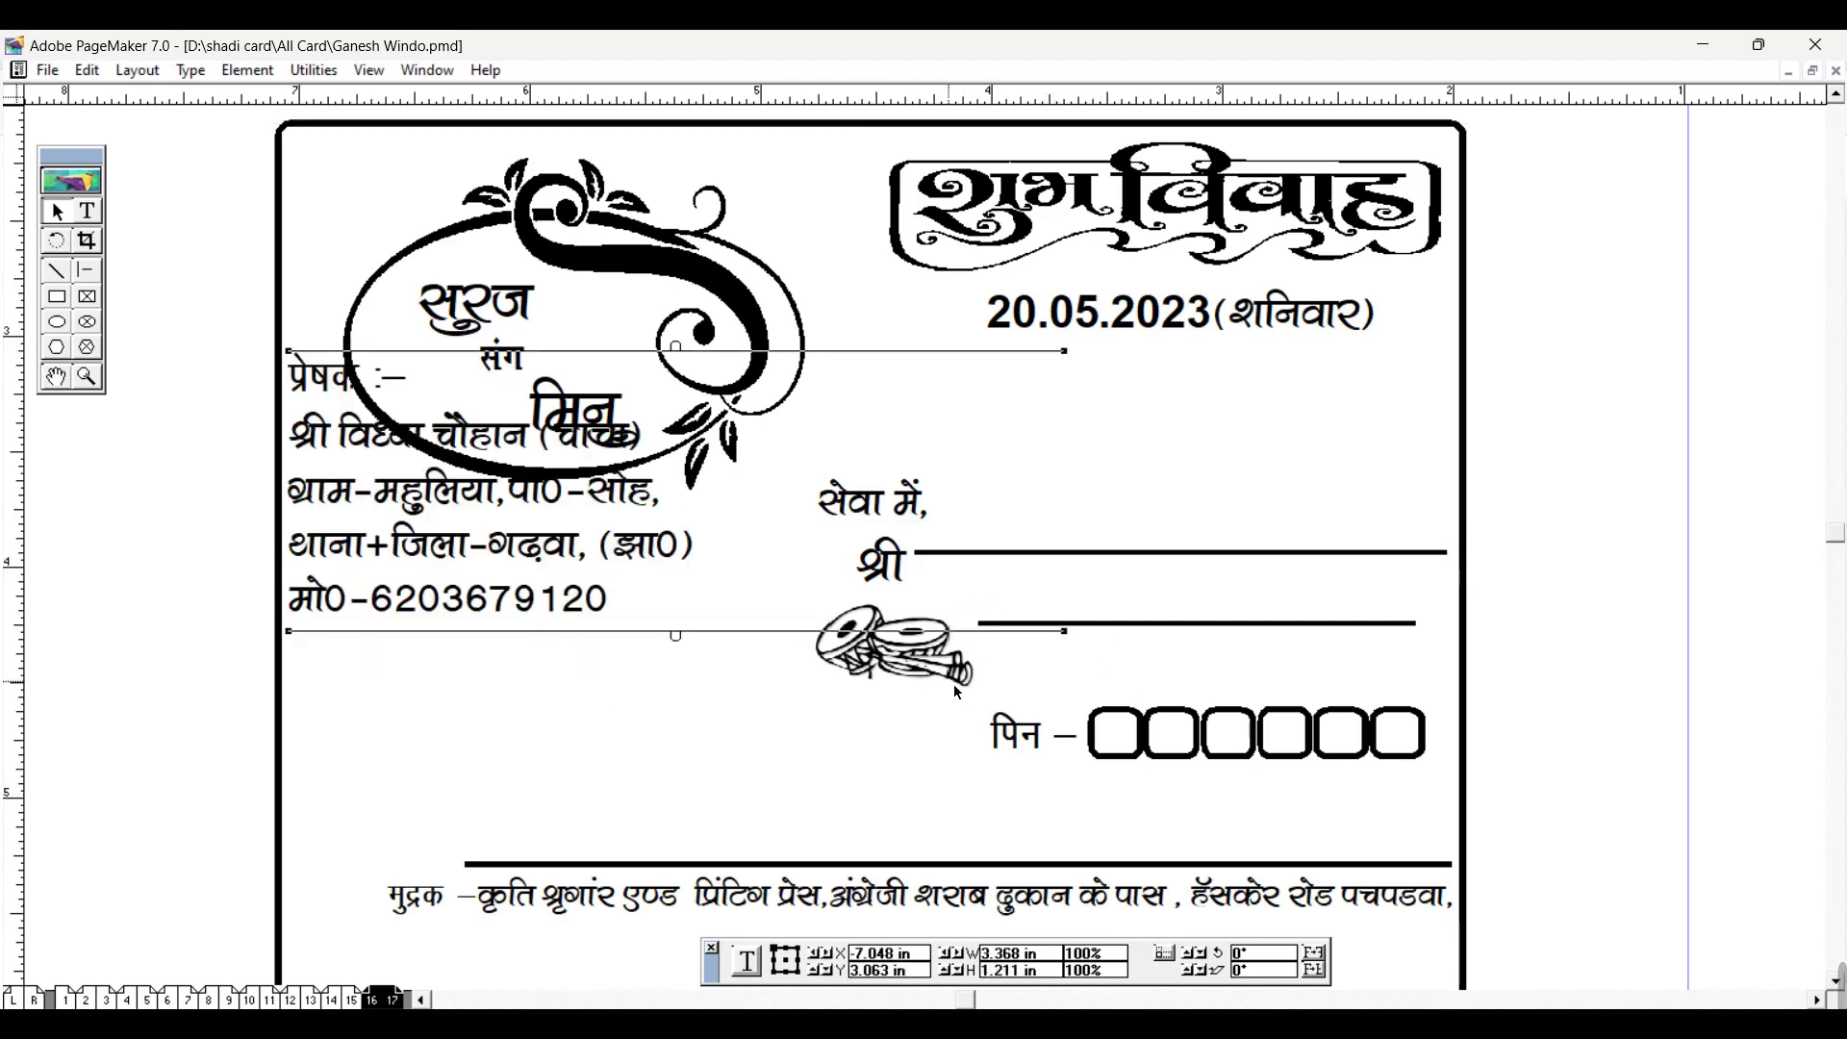
key("ctrl+z")
Step: Select the card's outer border frame and set its height to 3.6 in
scroll(944, 759, "down", 3)
left_click(869, 817)
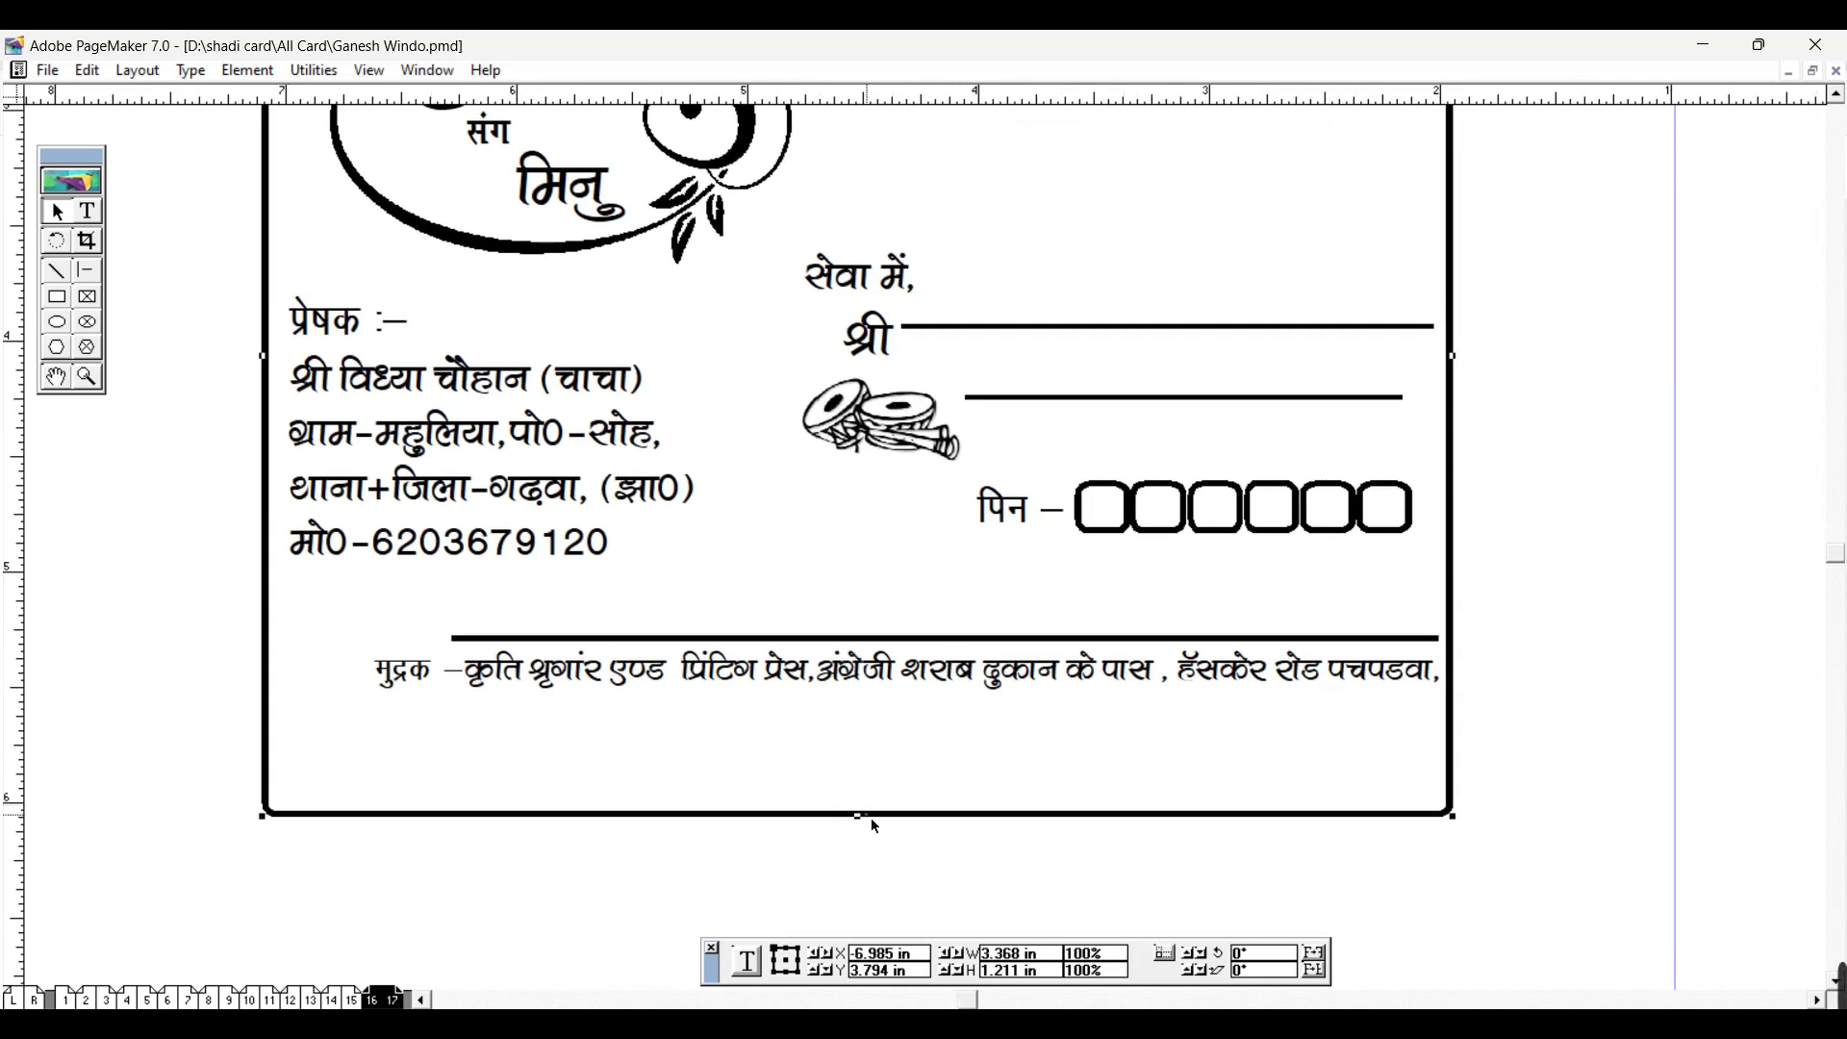
left_click_drag(990, 972, 958, 979)
type("3.")
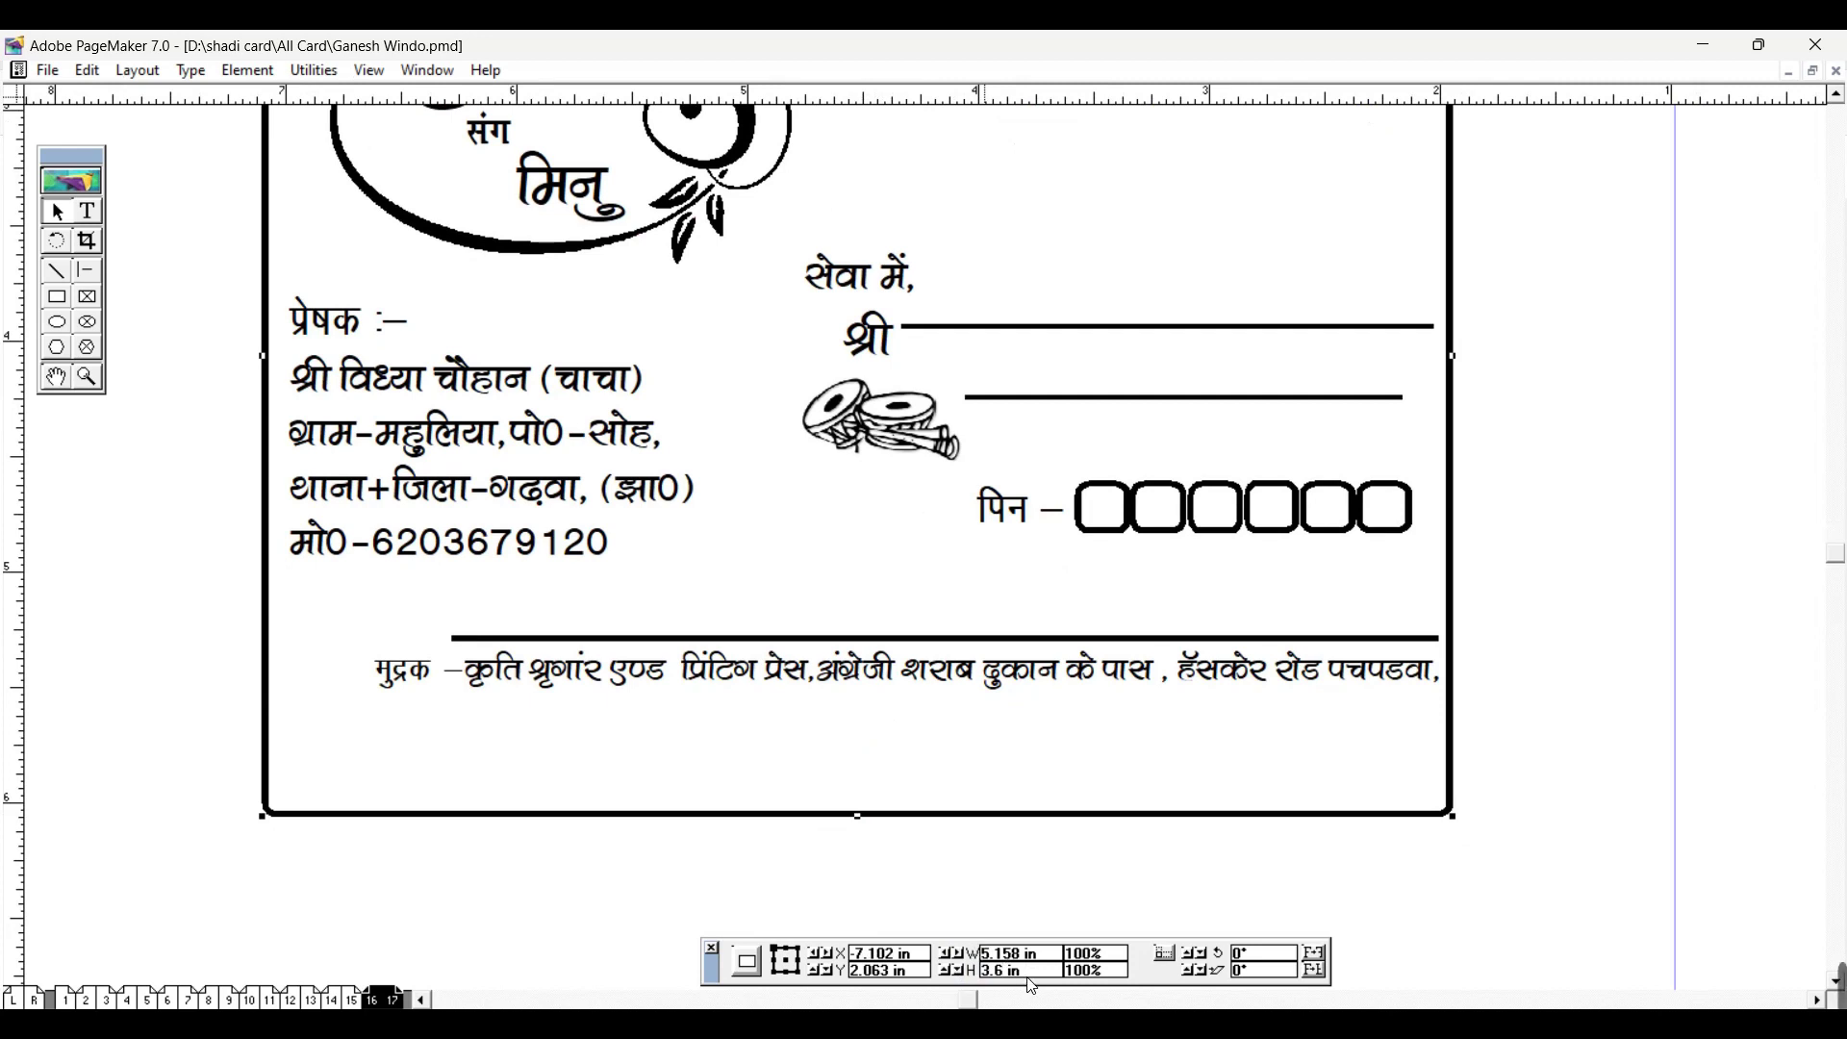
key("Return")
scroll(965, 739, "up", 2)
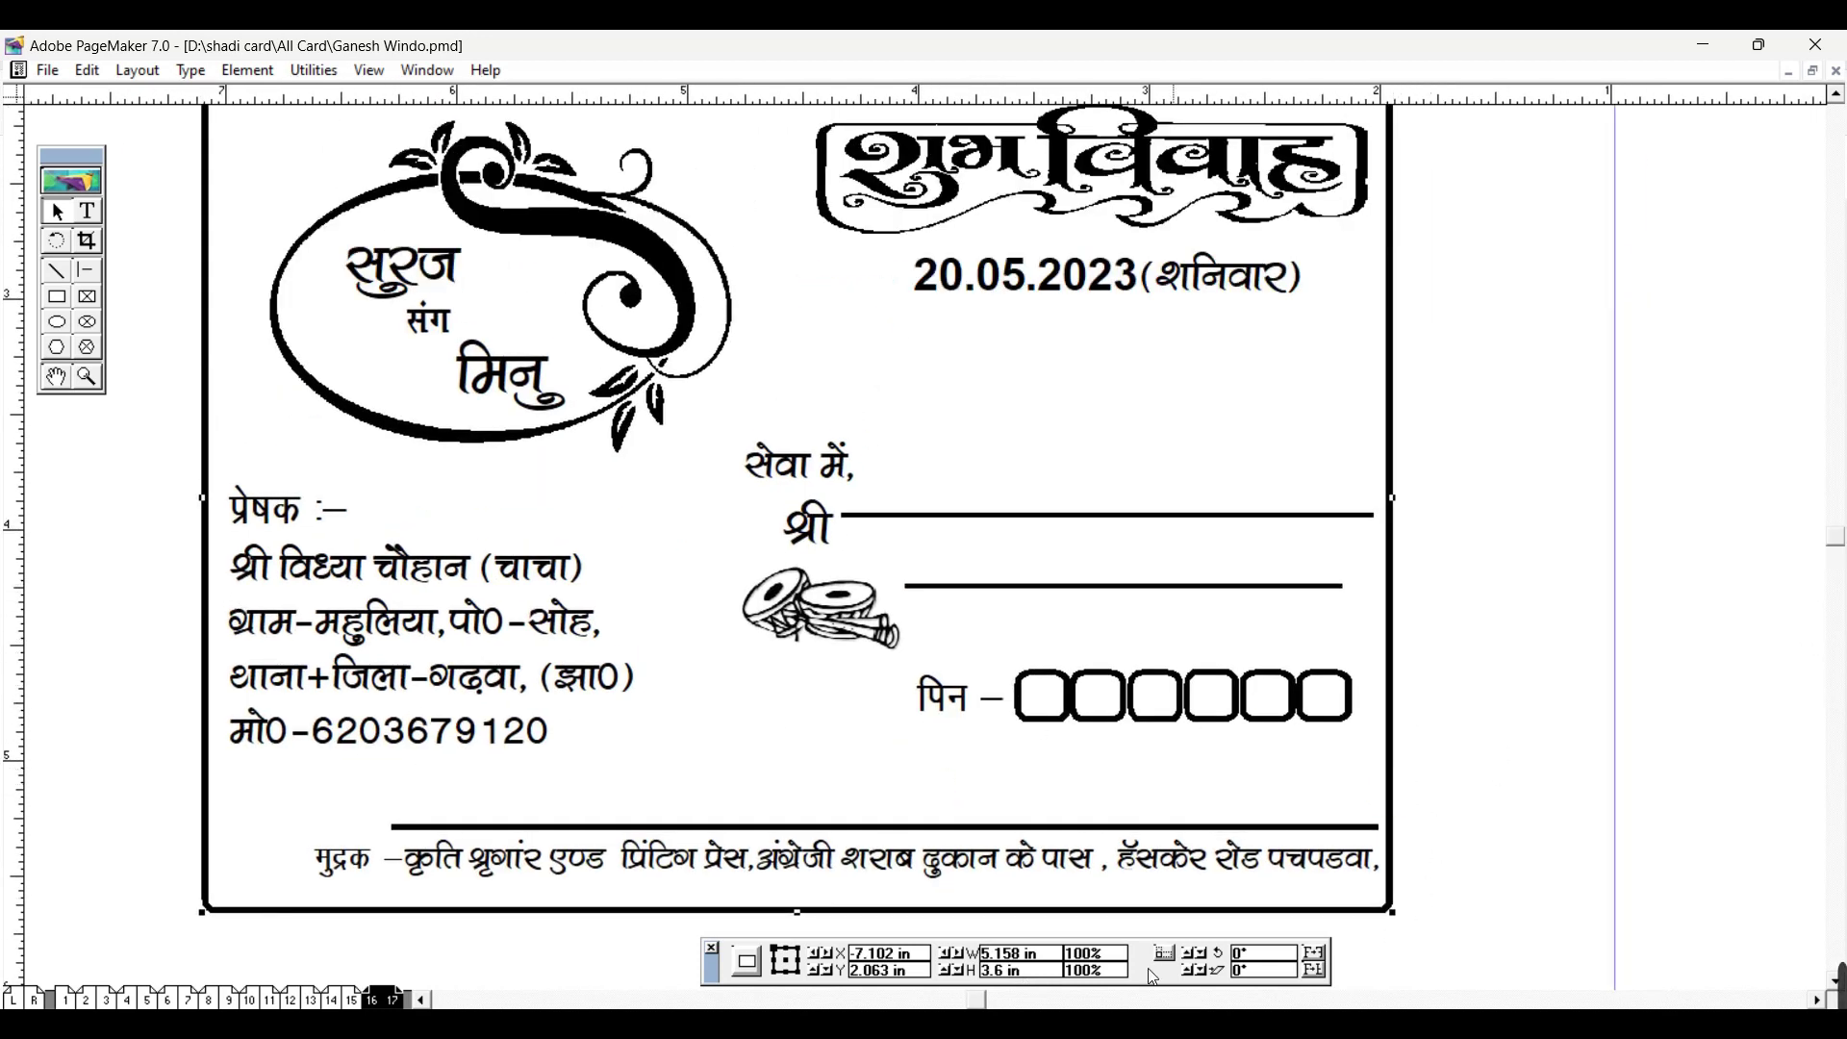
Step: Enter 5 in the border frame's width field, then zoom out to see the page
double_click(1022, 960)
type("5")
key("Return")
key("Return")
left_click_drag(1037, 959, 892, 948)
type("5")
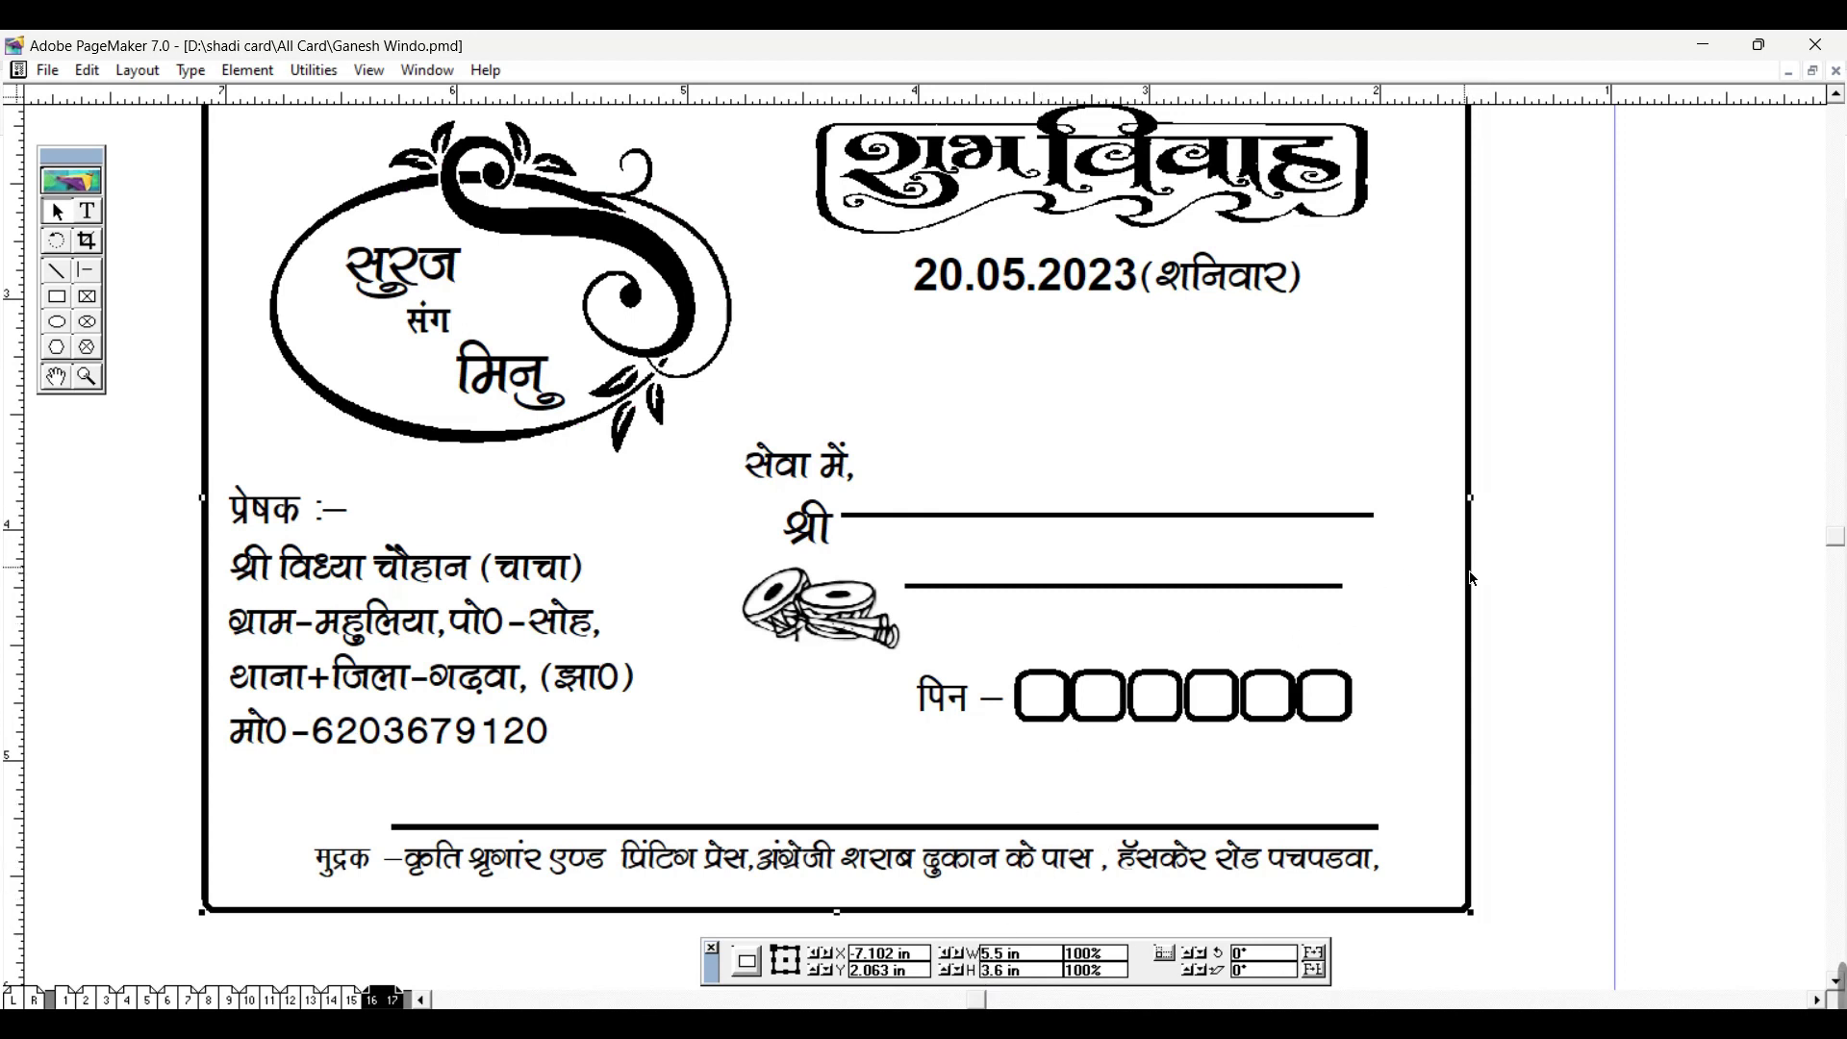
key("ctrl+minus")
Step: Widen the frame to 10 in, then set its width to 5.5 in
double_click(993, 952)
type("10IN")
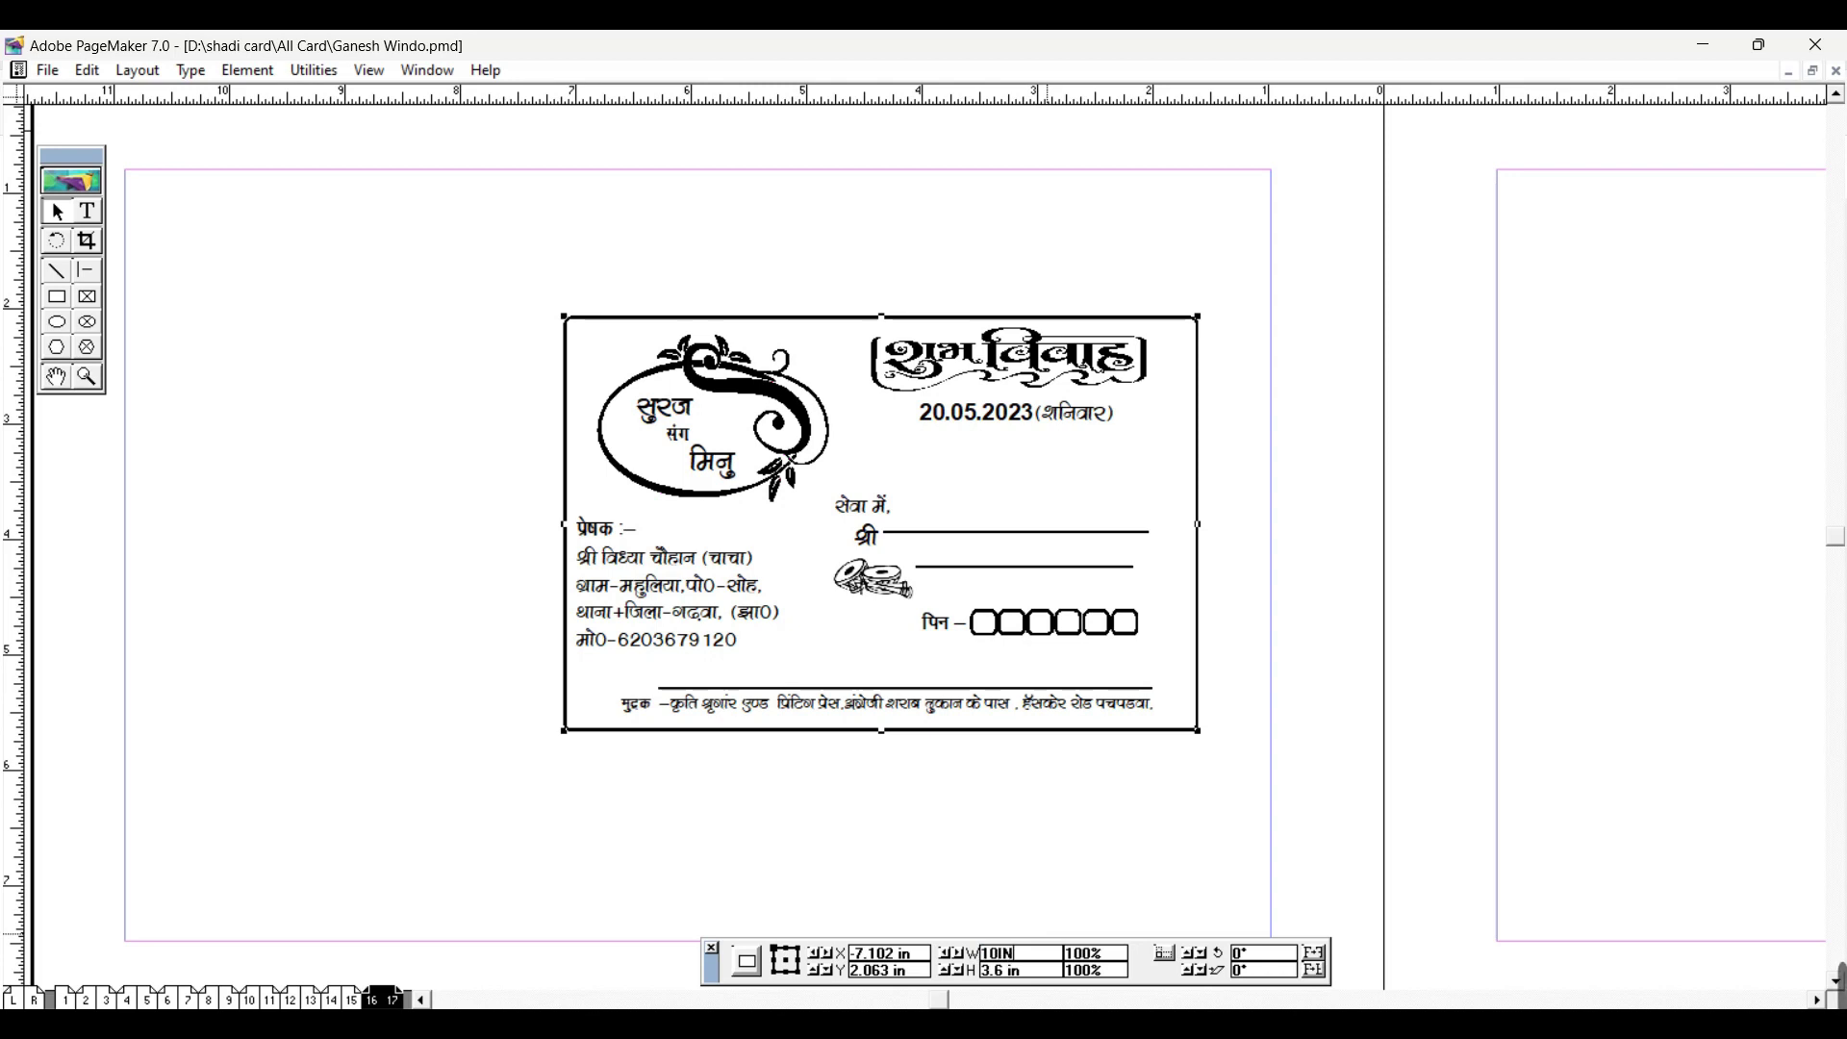
key("BackSpace")
key("BackSpace")
key("BackSpace")
key("Return")
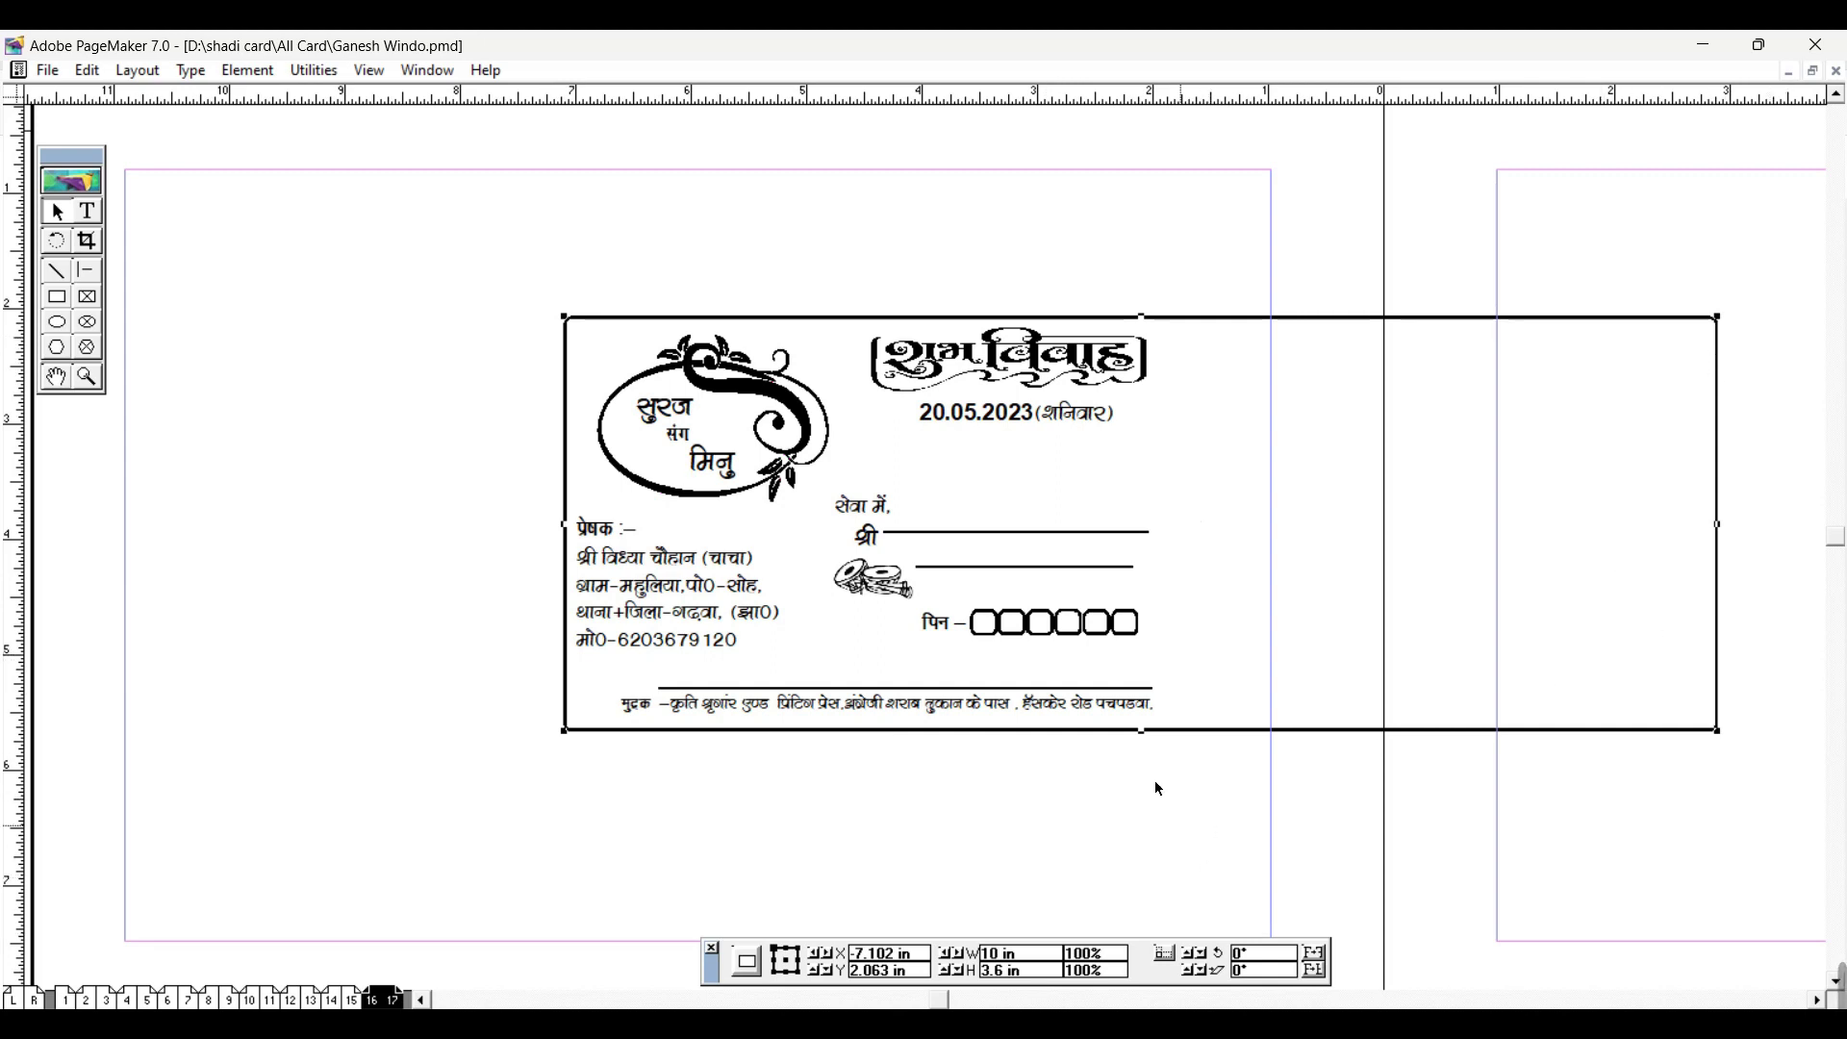
double_click(1009, 957)
type("5.5")
key("Return")
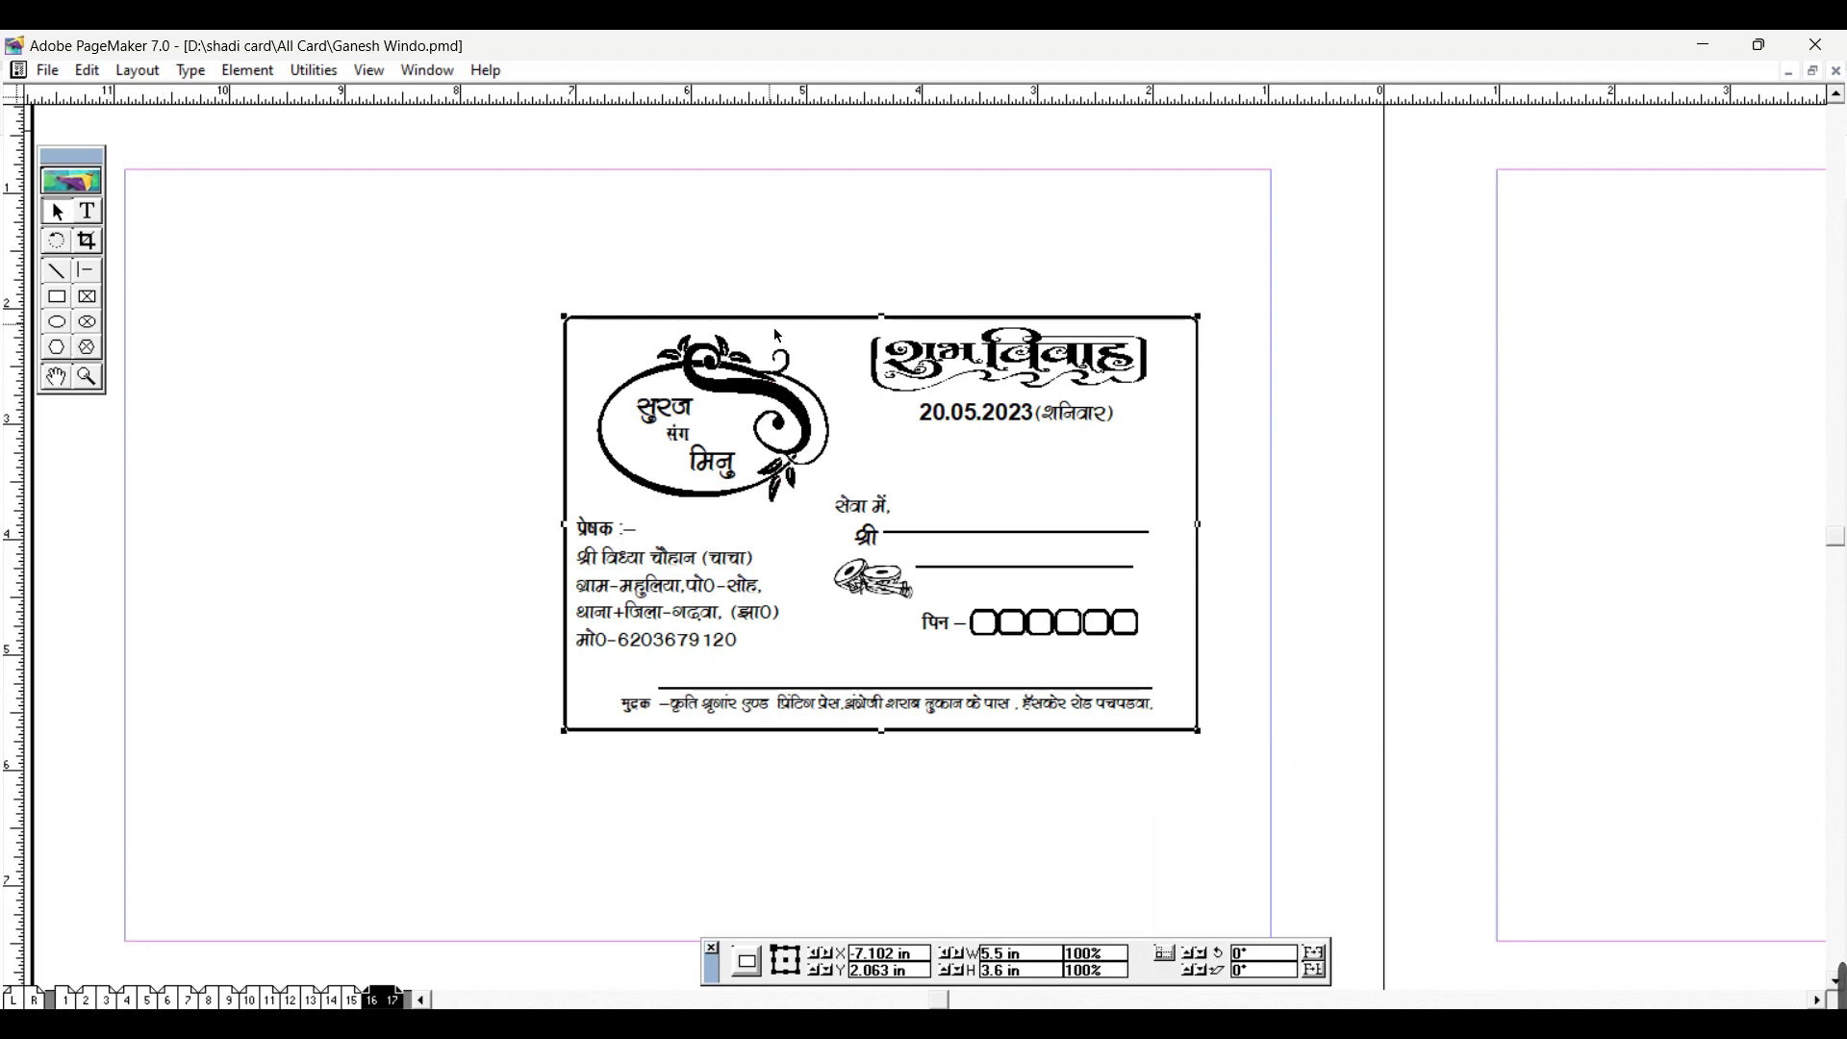
Step: Draw a new rectangle and size it to 5.5 in wide by 4 in tall
left_click(56, 300)
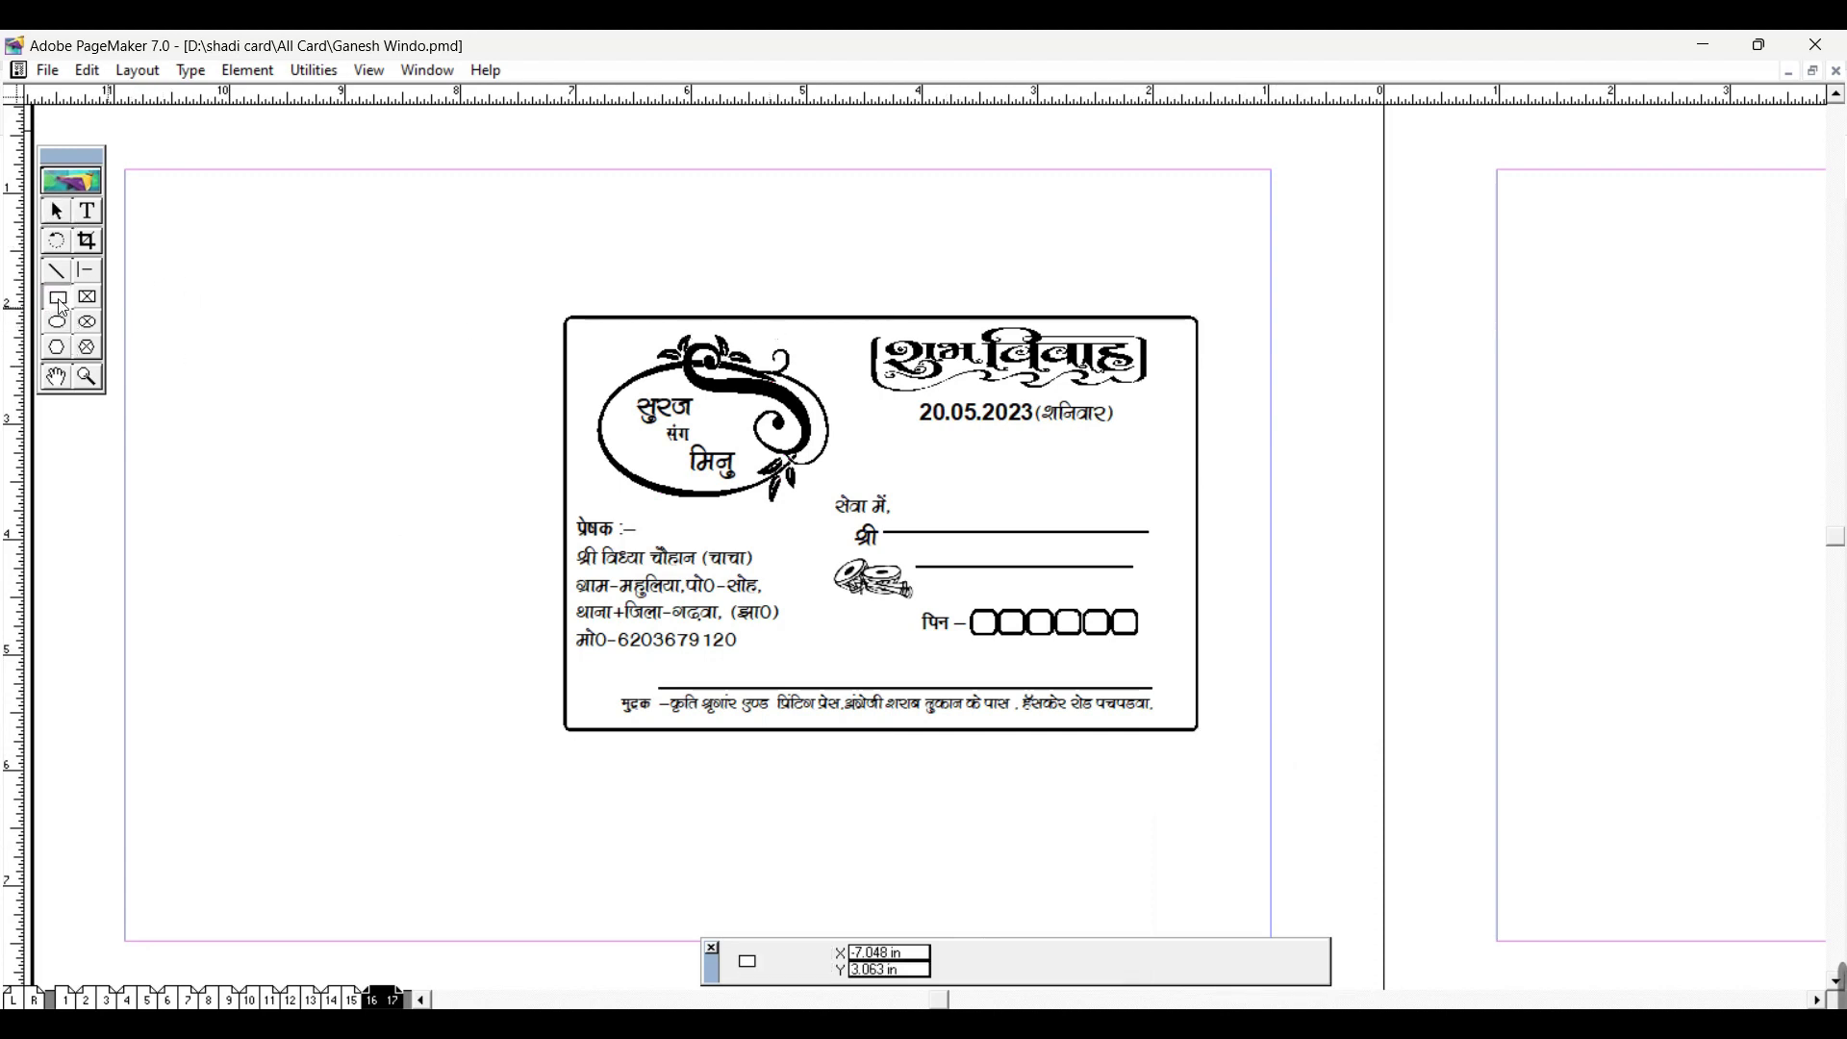
left_click_drag(157, 188, 517, 416)
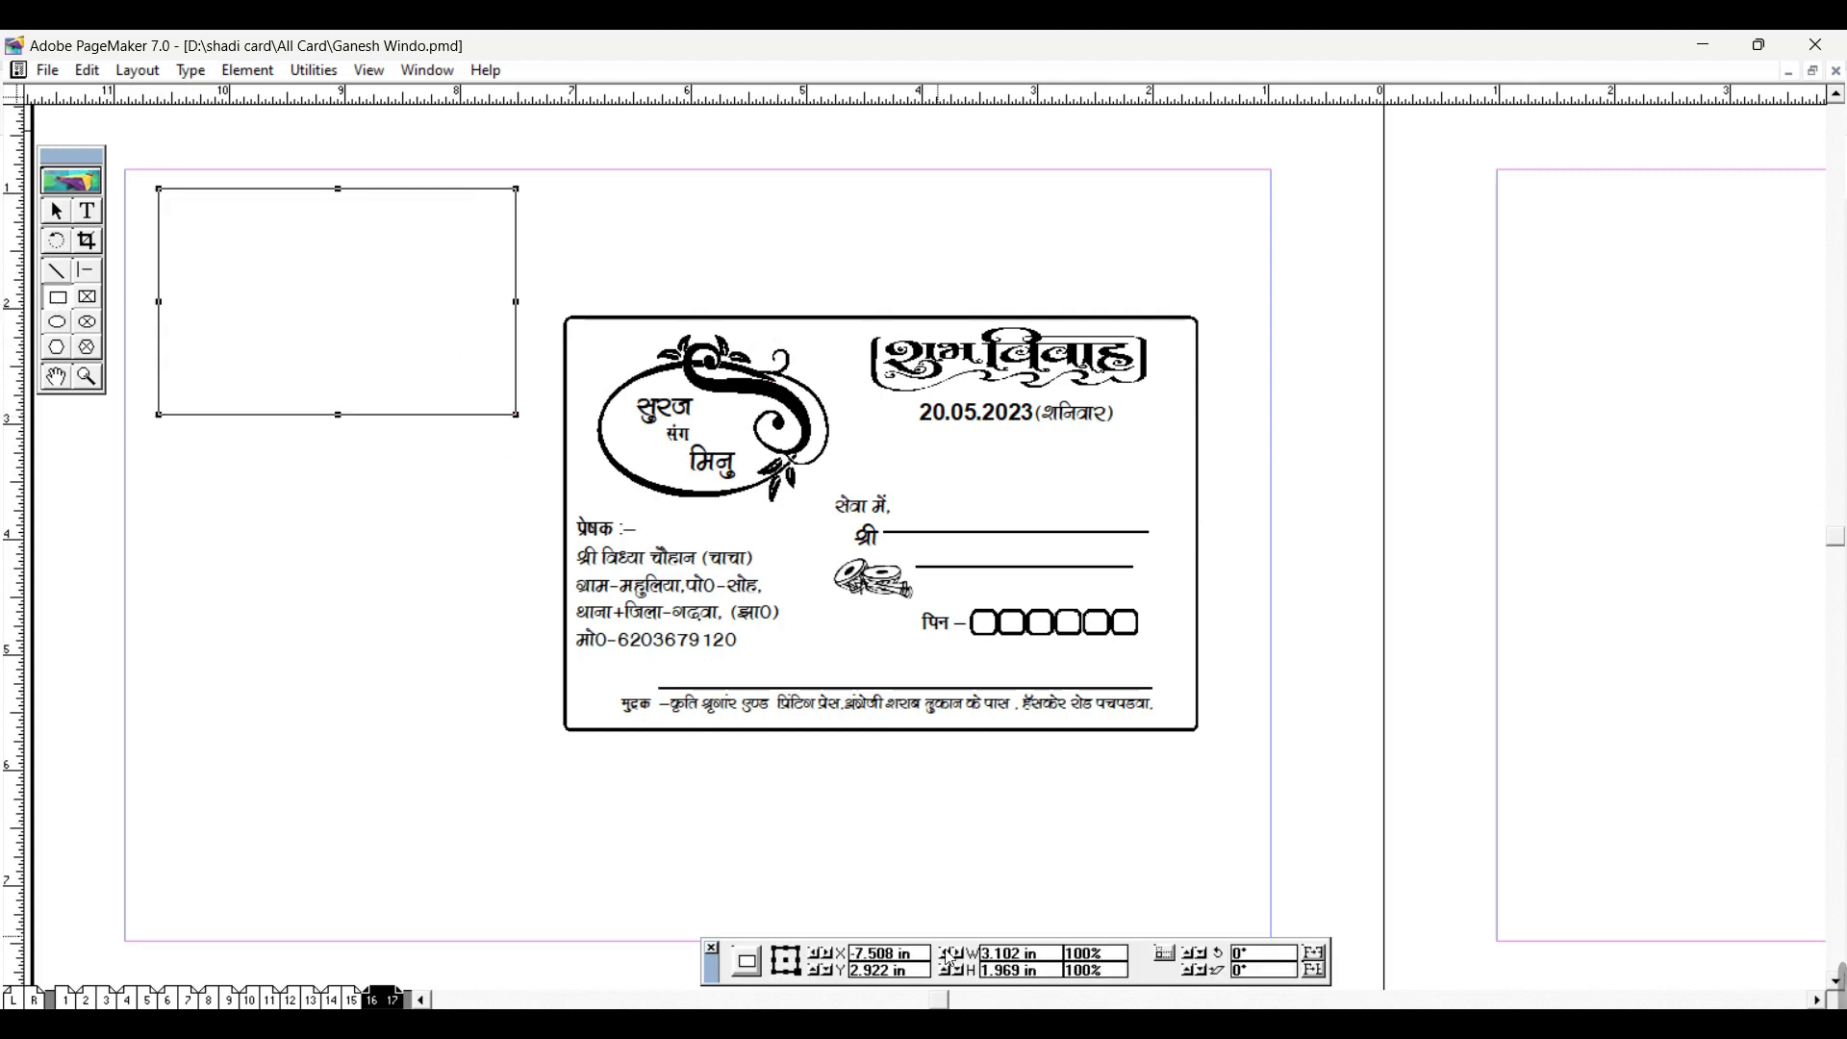
double_click(1052, 957)
type("5.5")
key("Return")
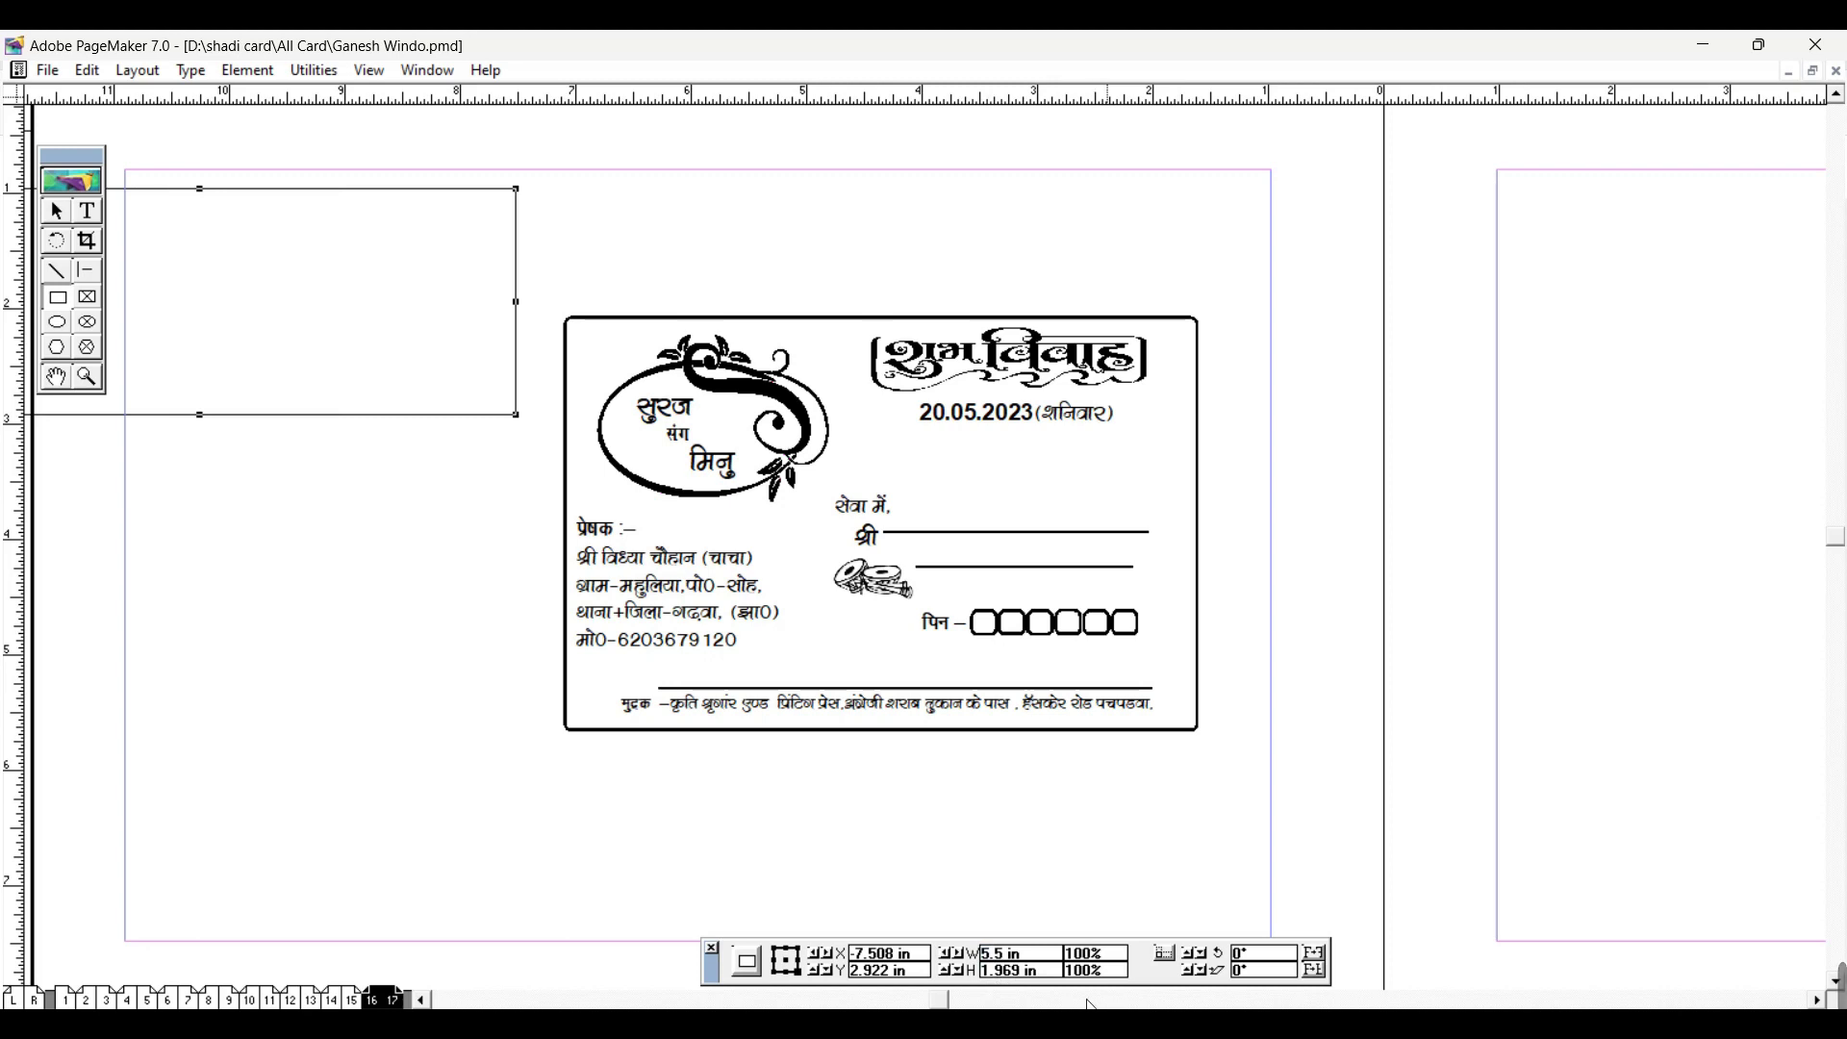
double_click(1055, 974)
type("4IN")
key("Return")
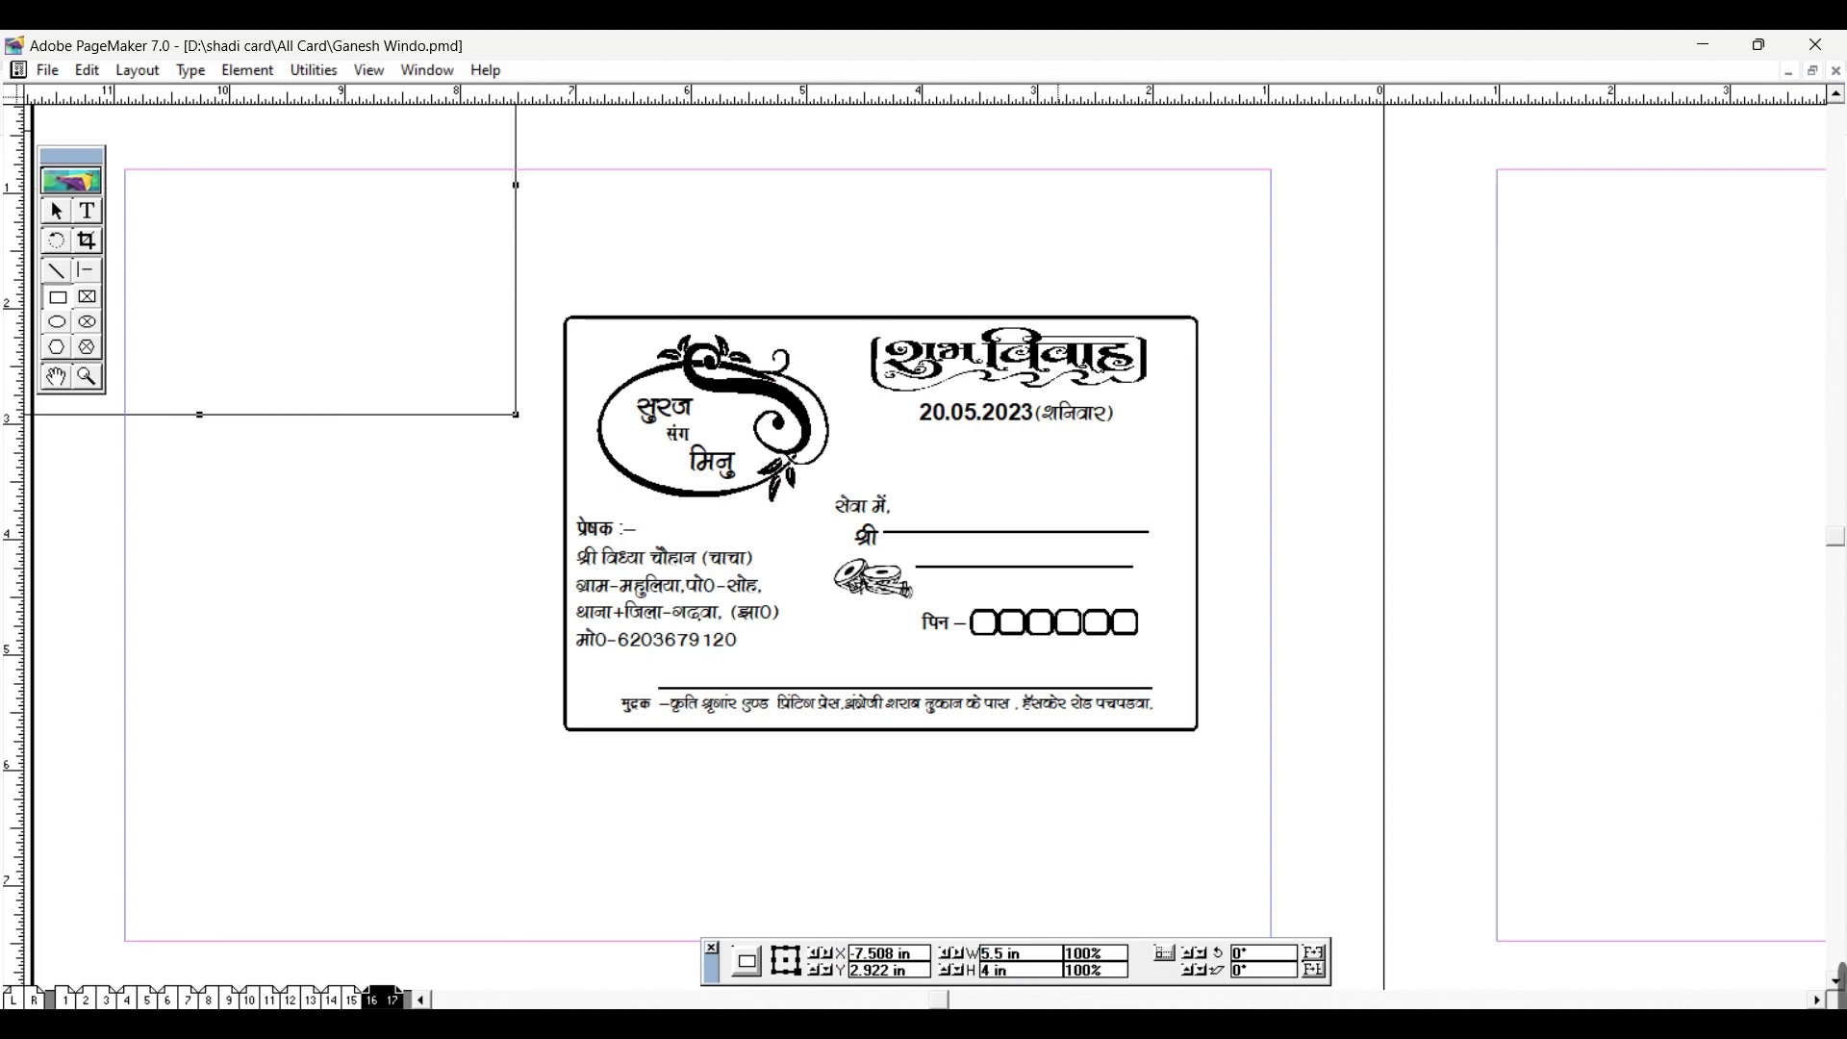
Step: Move the rectangle over the card, reduce its height to 3.6 in, and align it with the border
left_click(56, 211)
left_click_drag(225, 419, 898, 777)
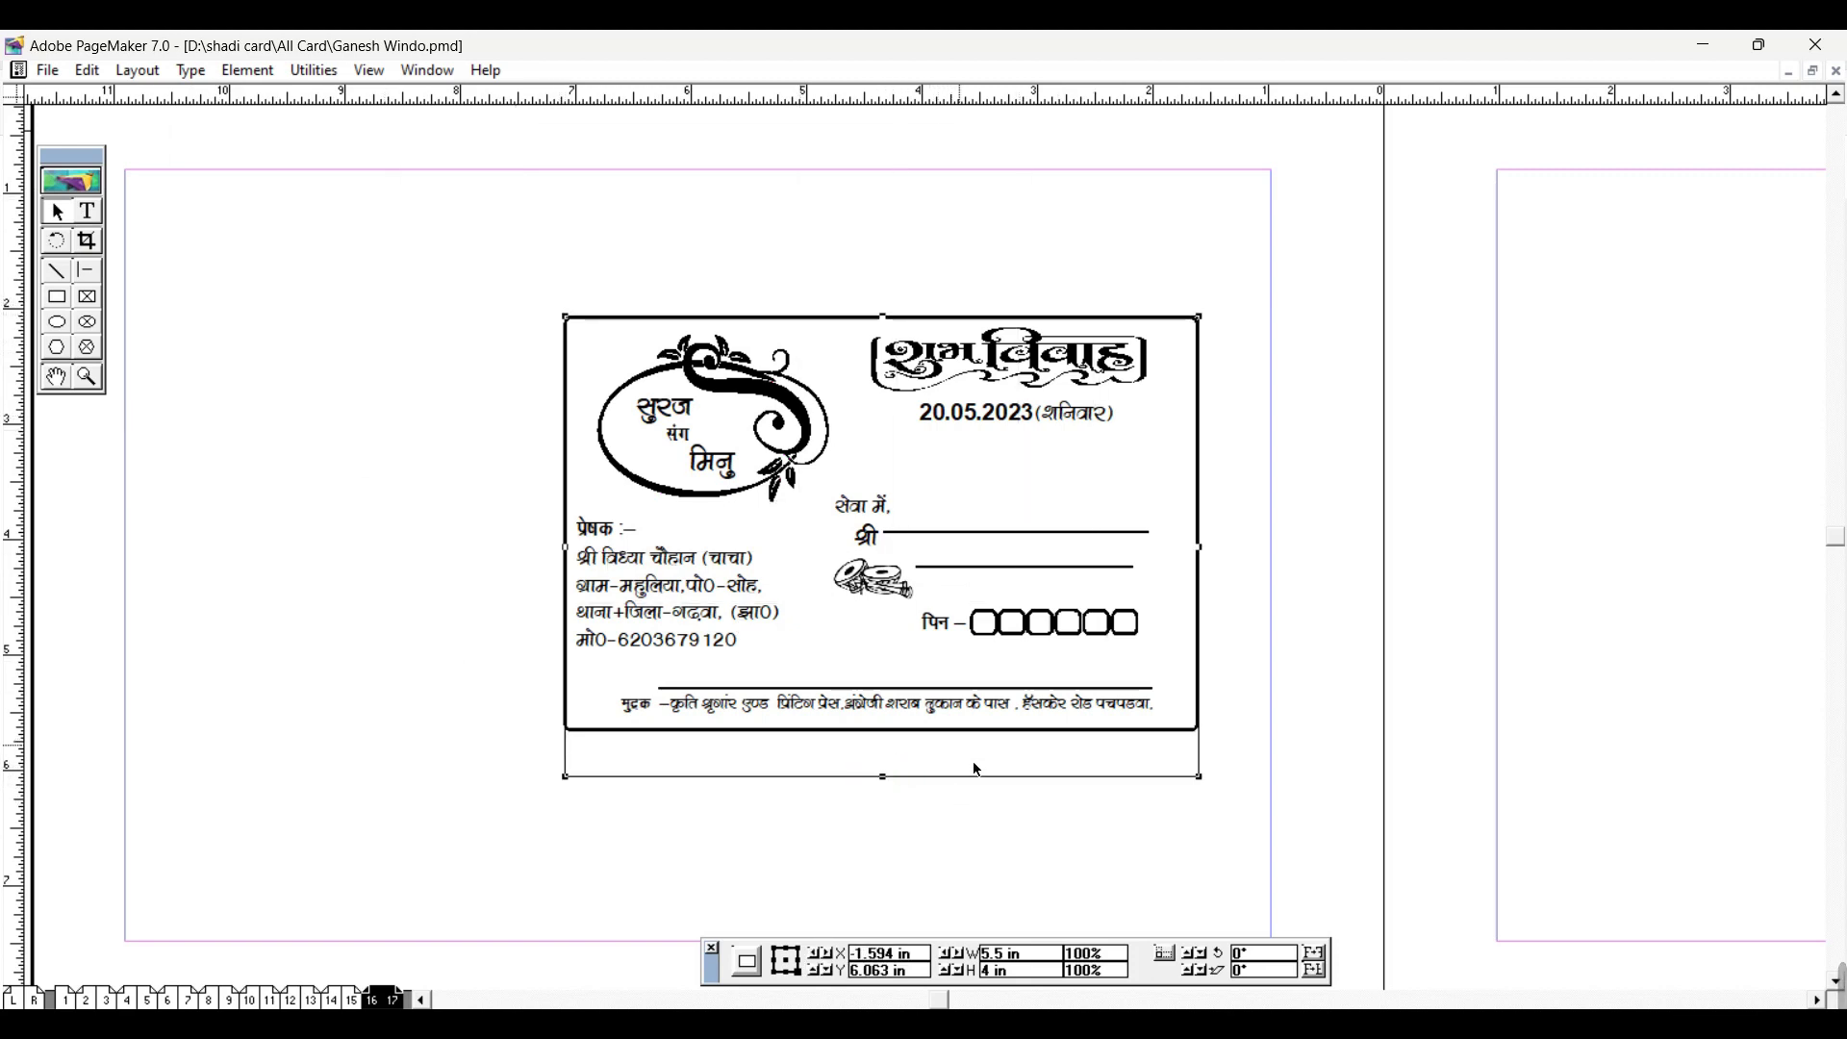
left_click(901, 736)
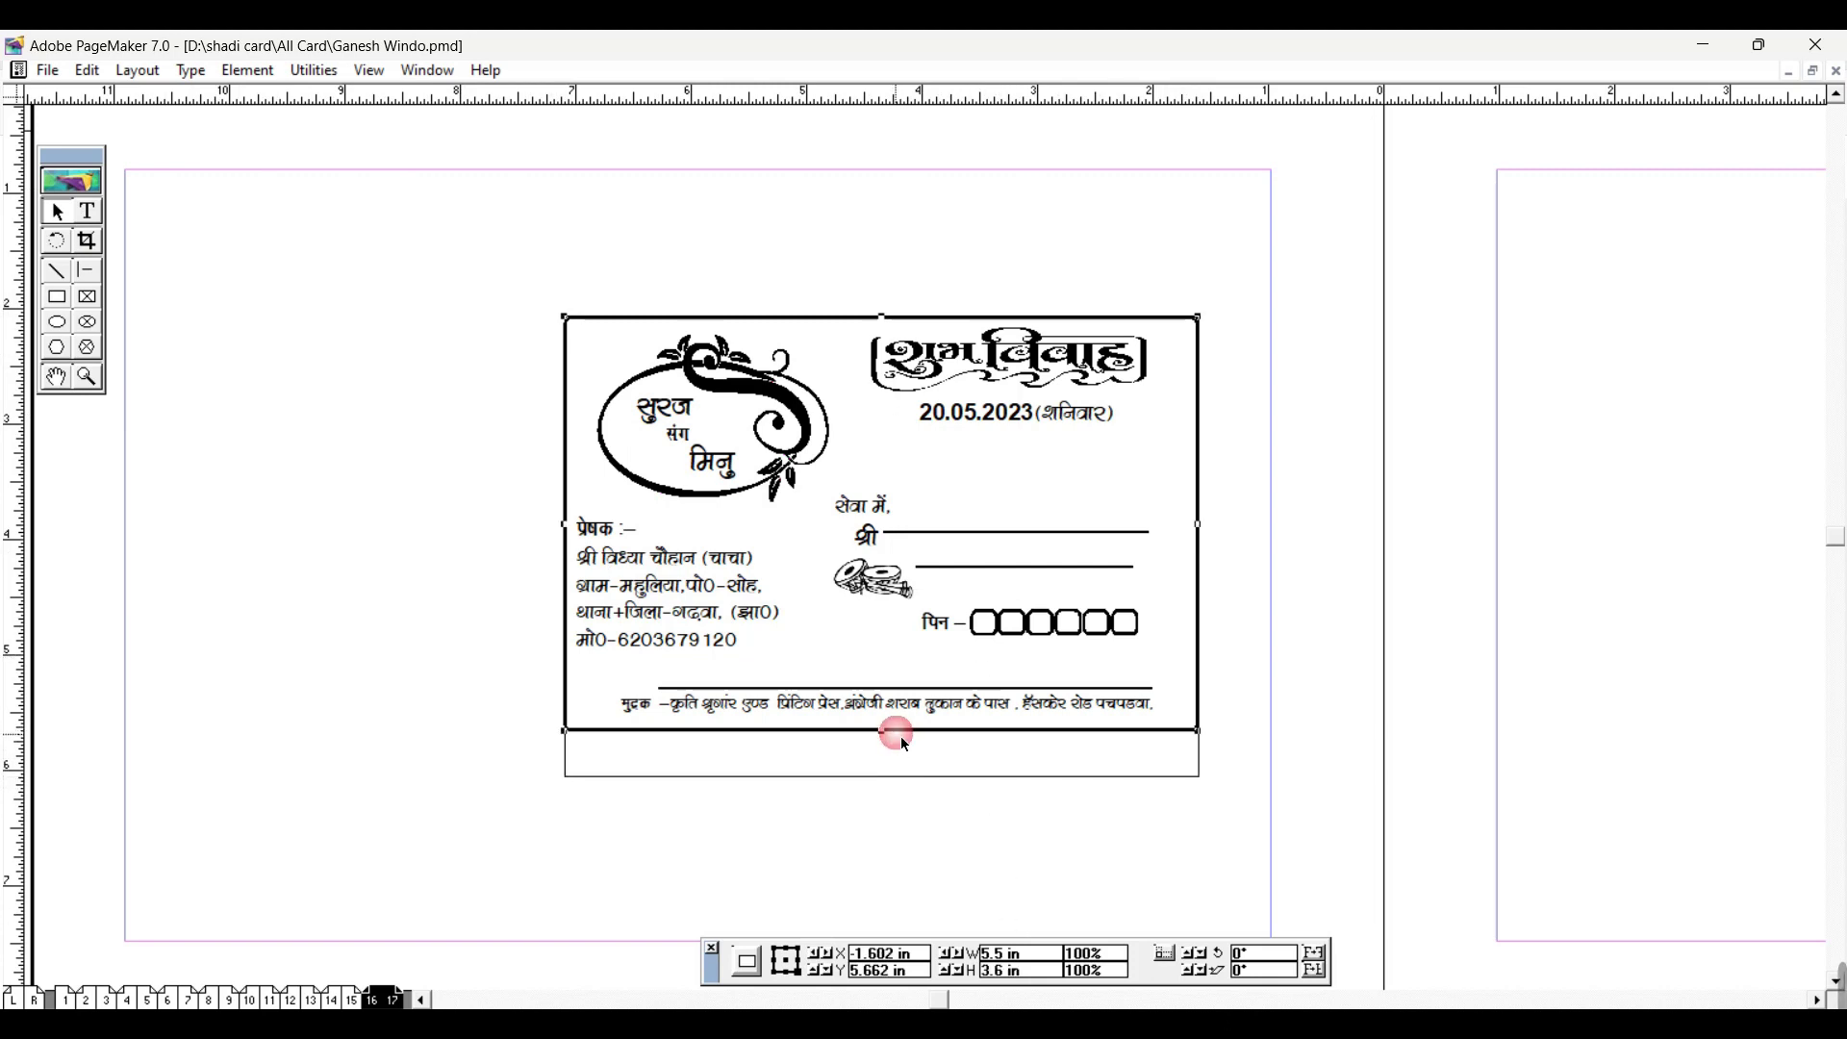
left_click(949, 779)
left_click(868, 957)
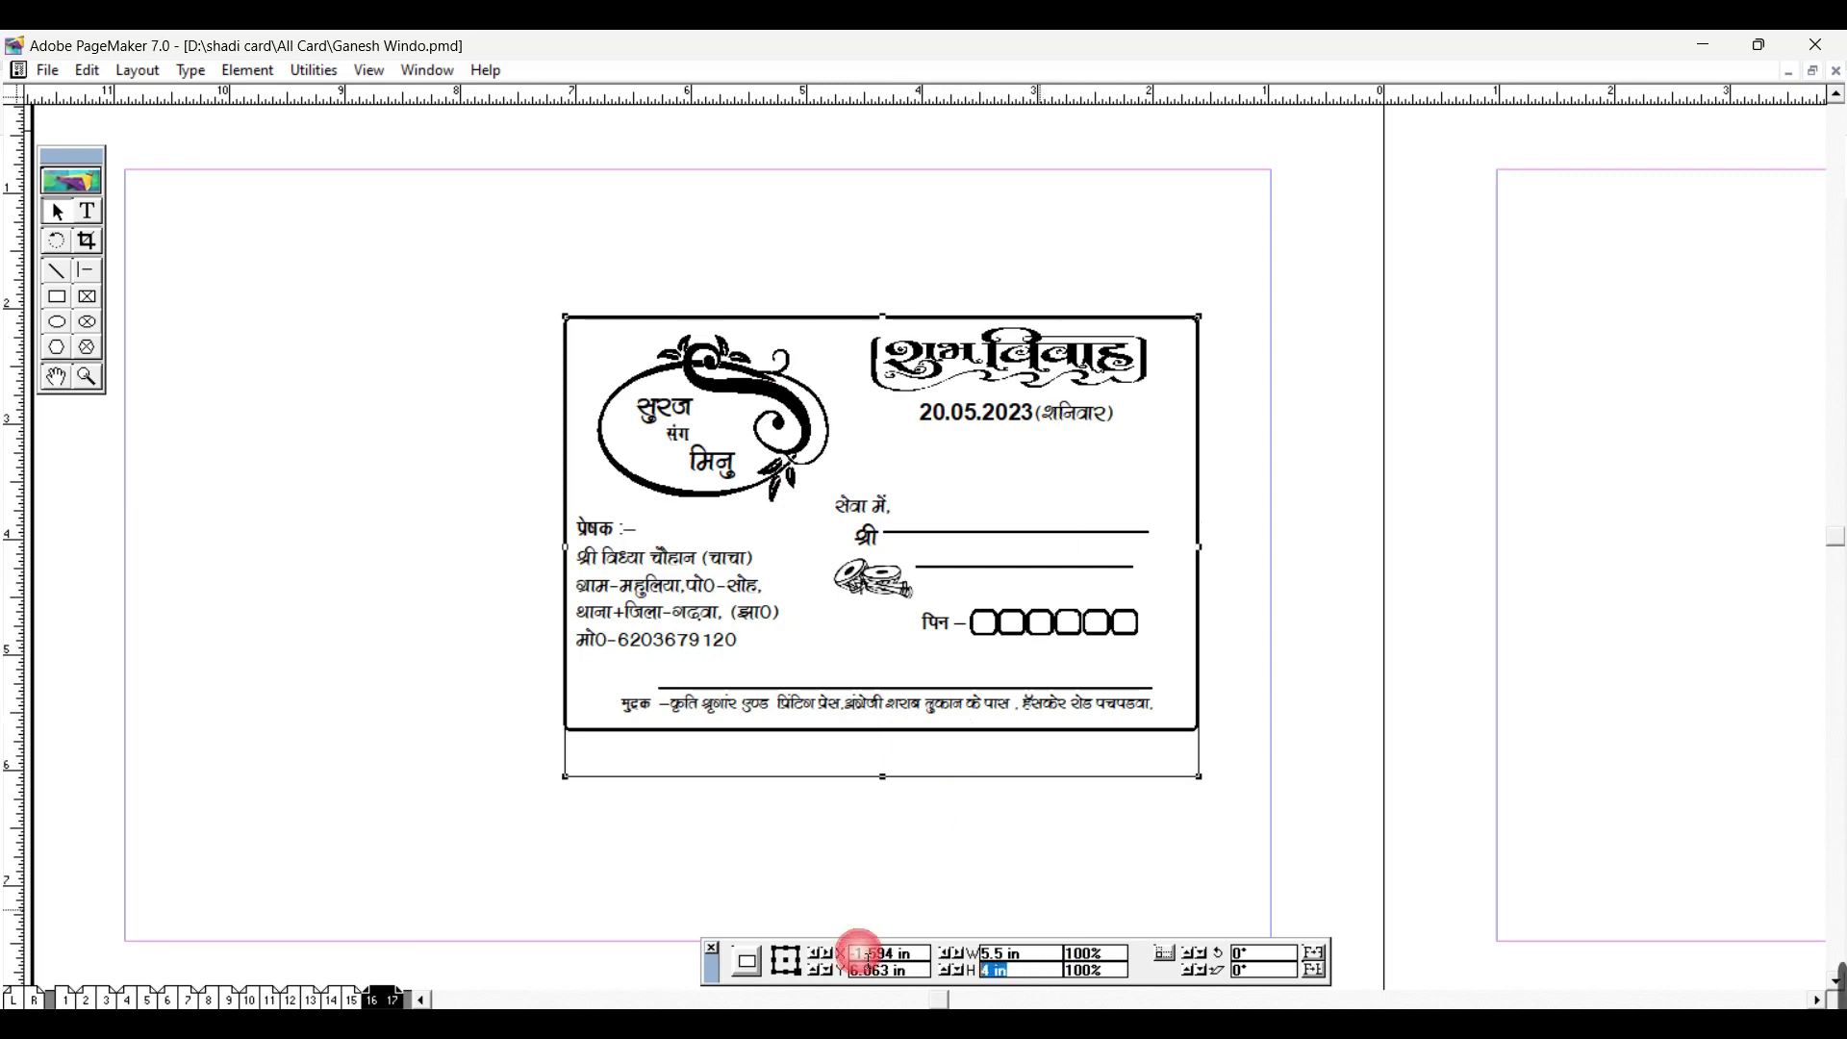
type("3.6IN")
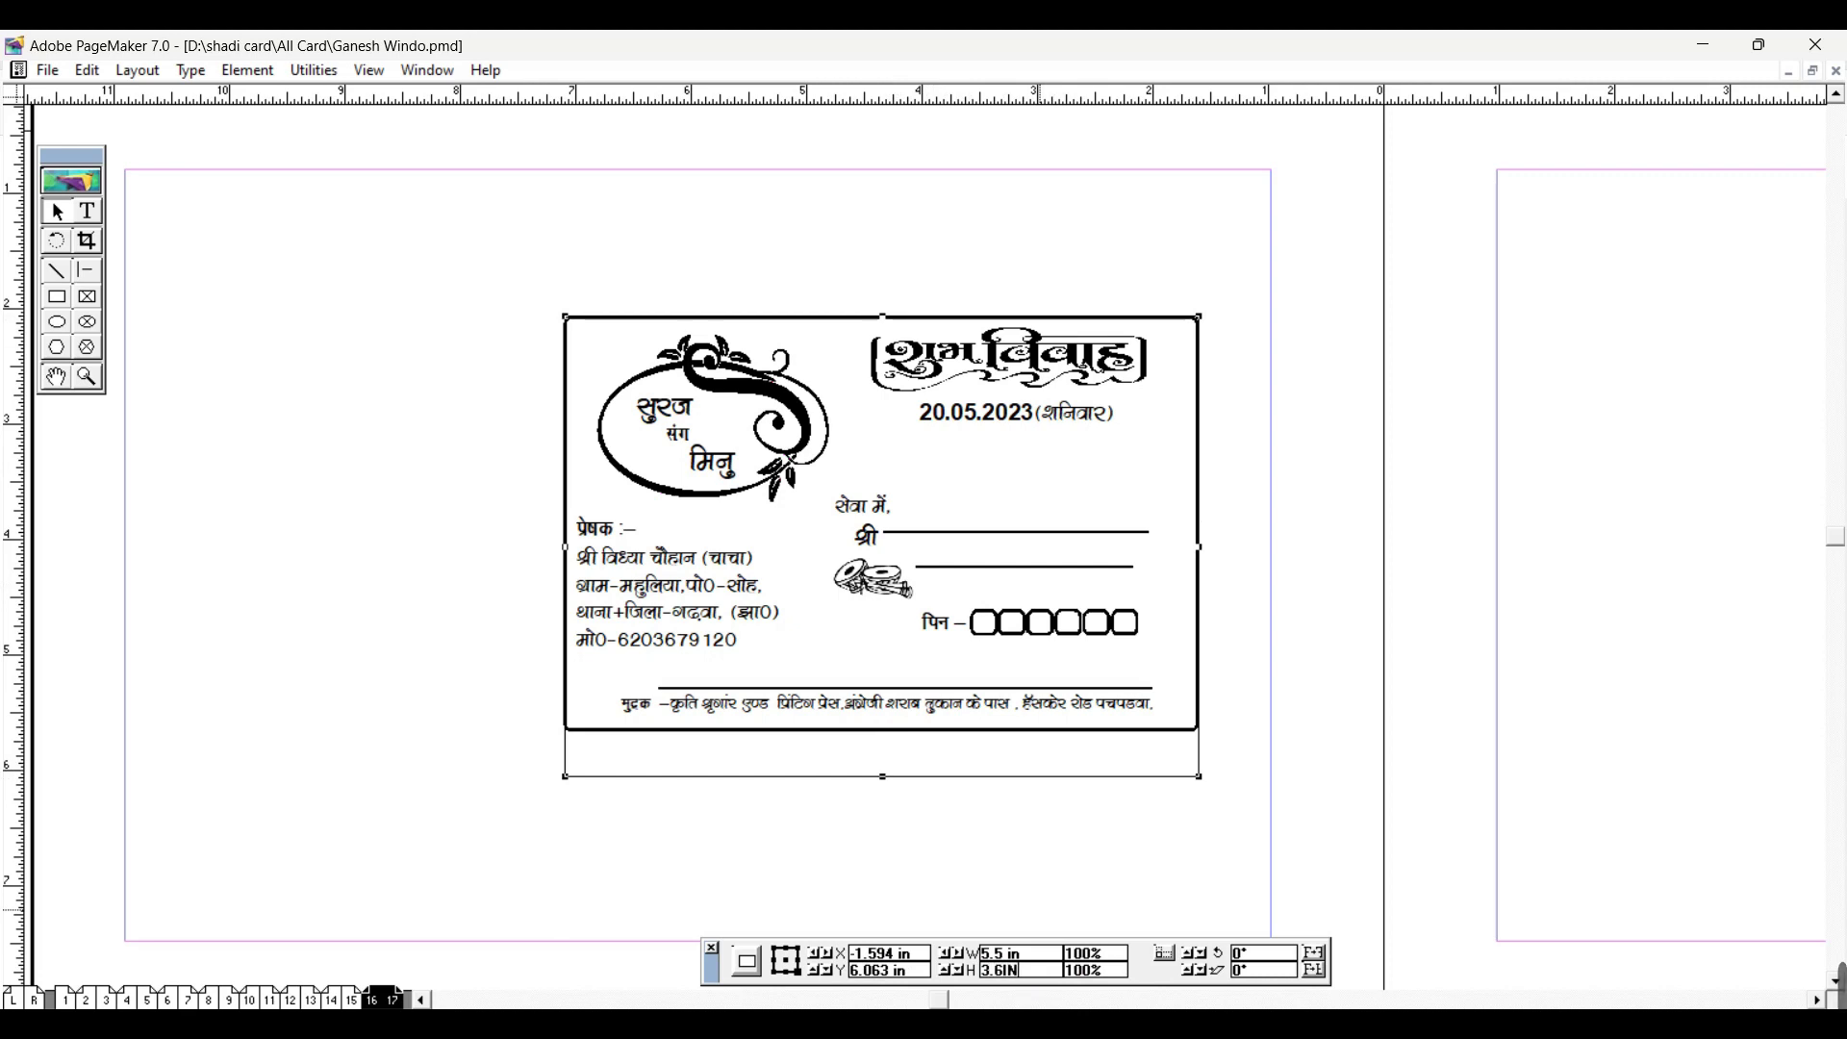
key("Return")
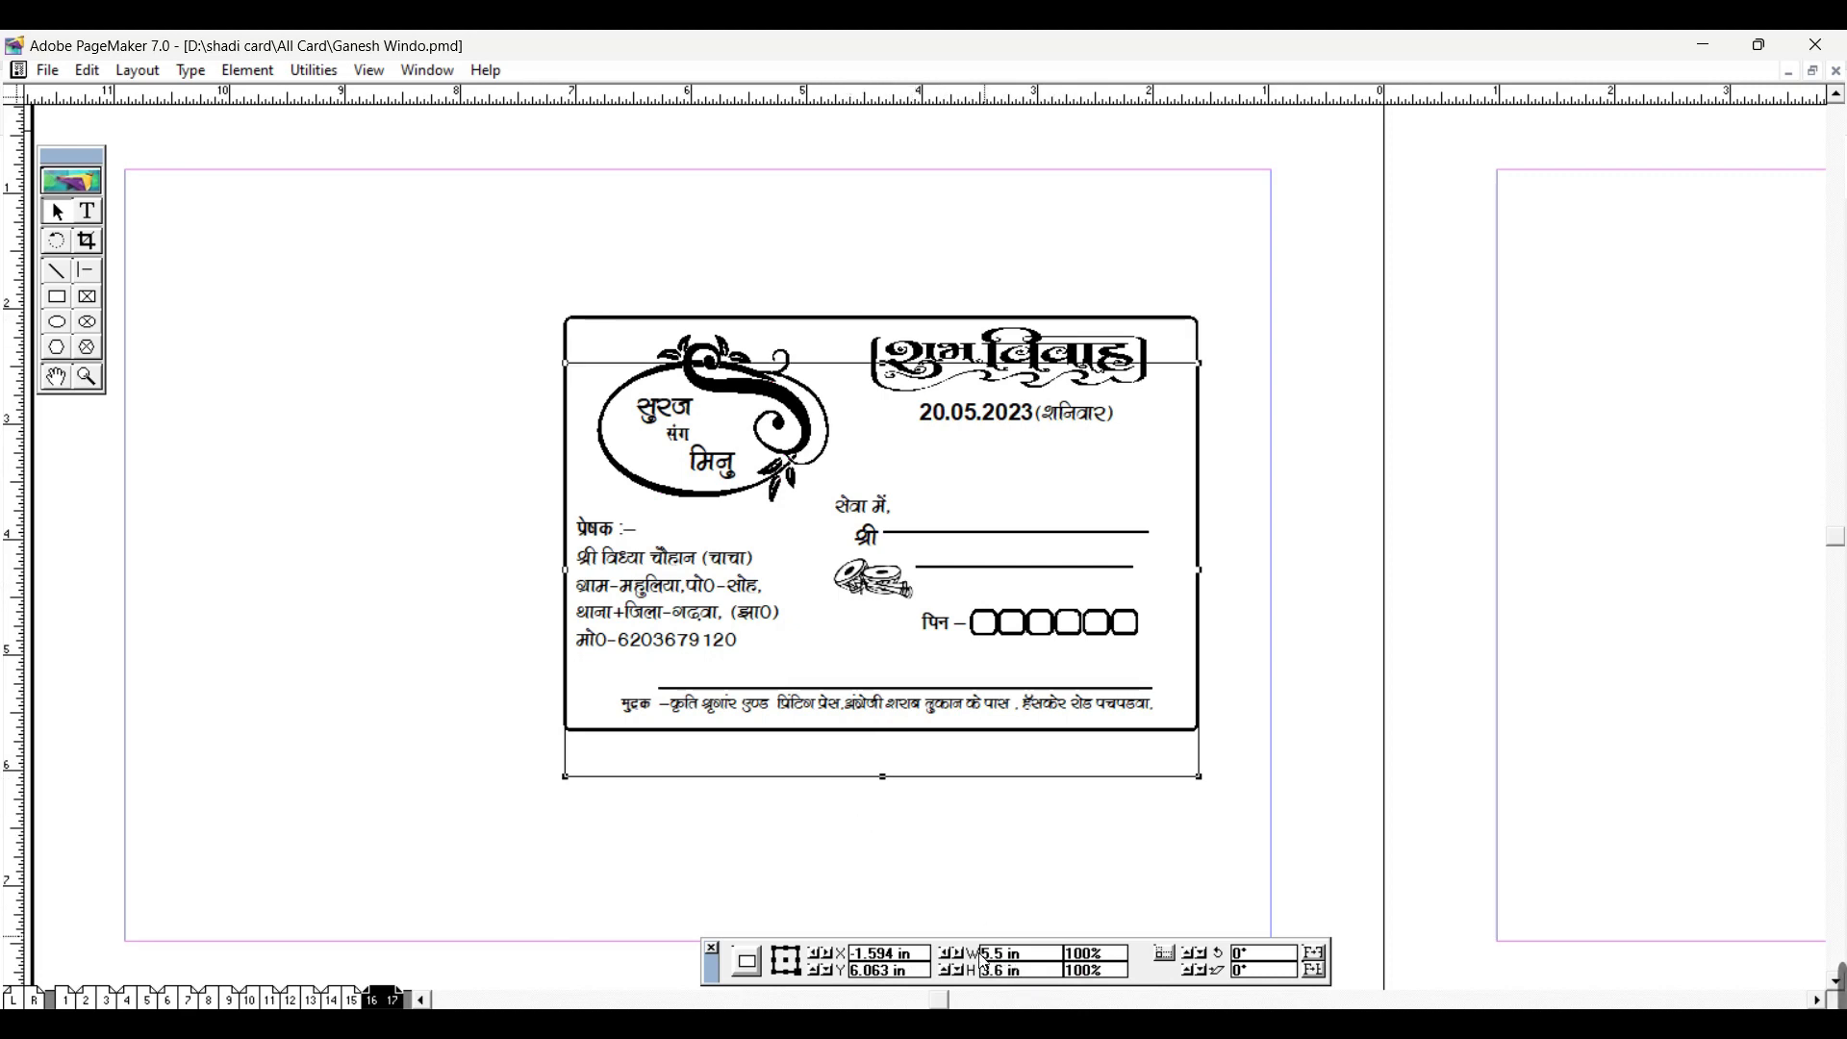
left_click_drag(1047, 779, 1041, 731)
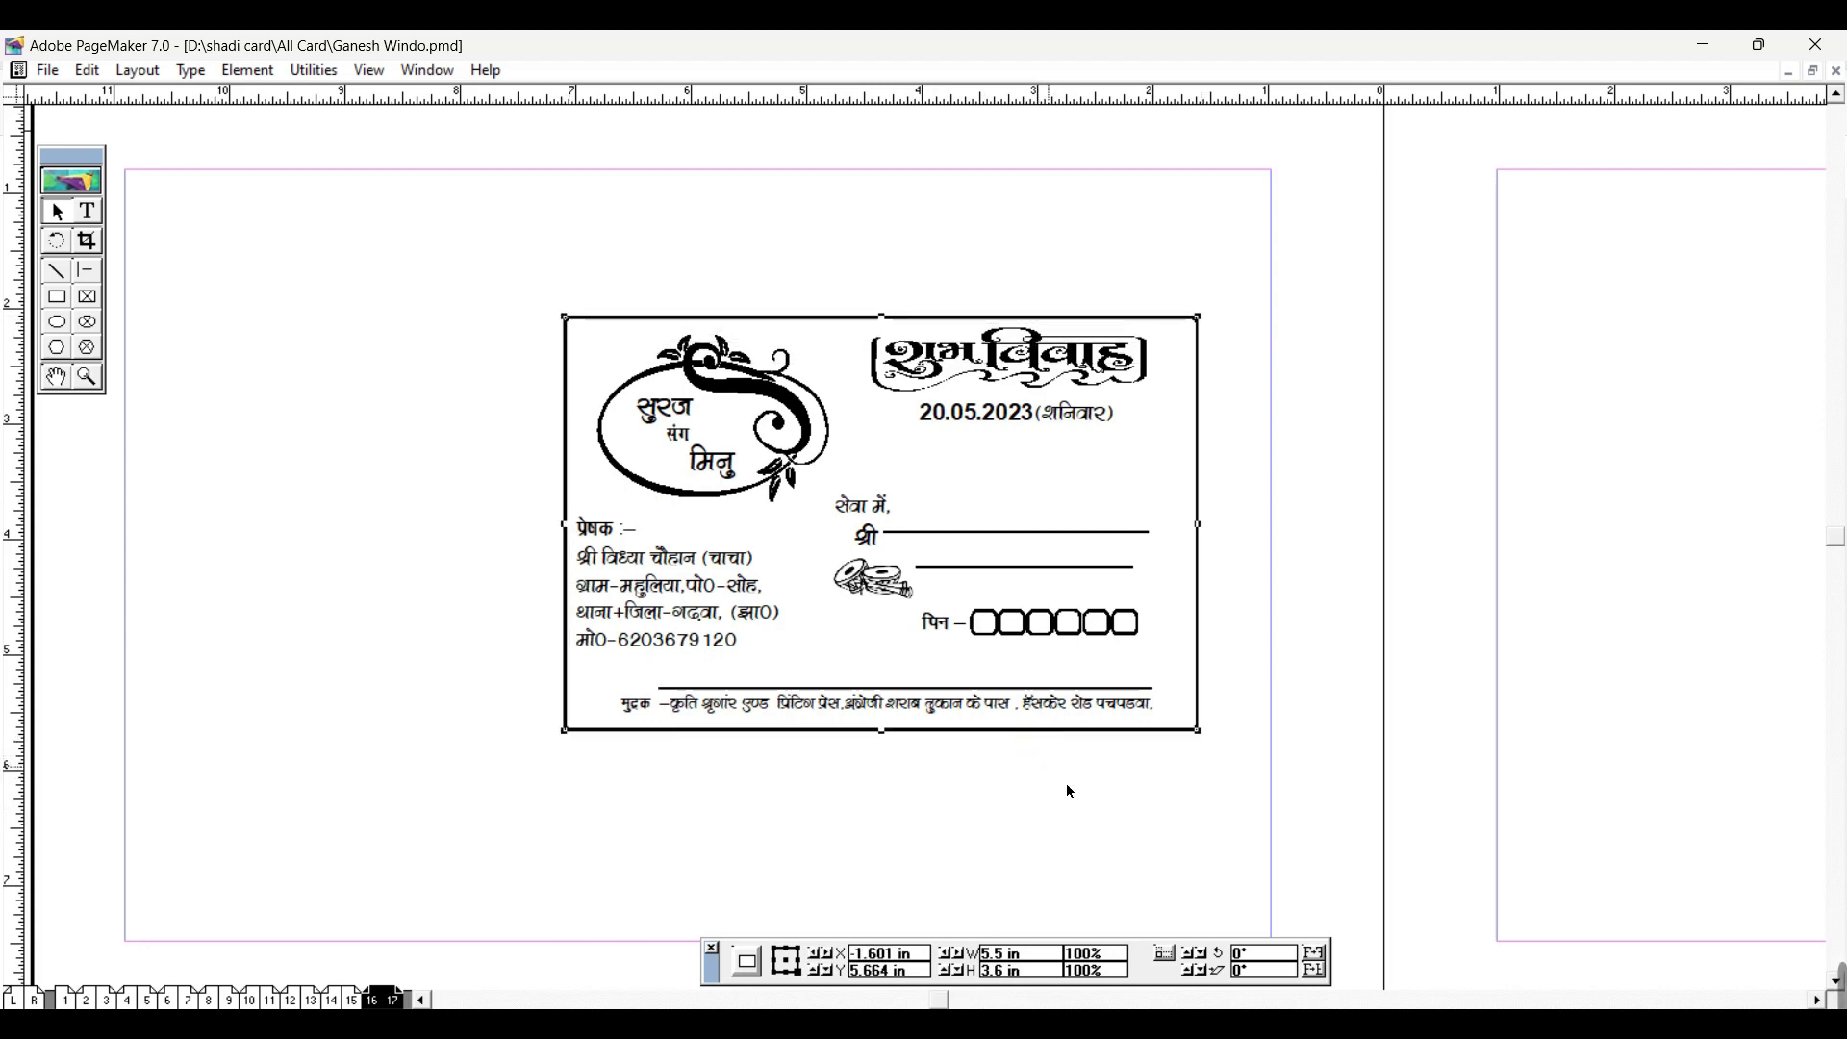
left_click_drag(1199, 318, 1182, 205)
left_click(1190, 275)
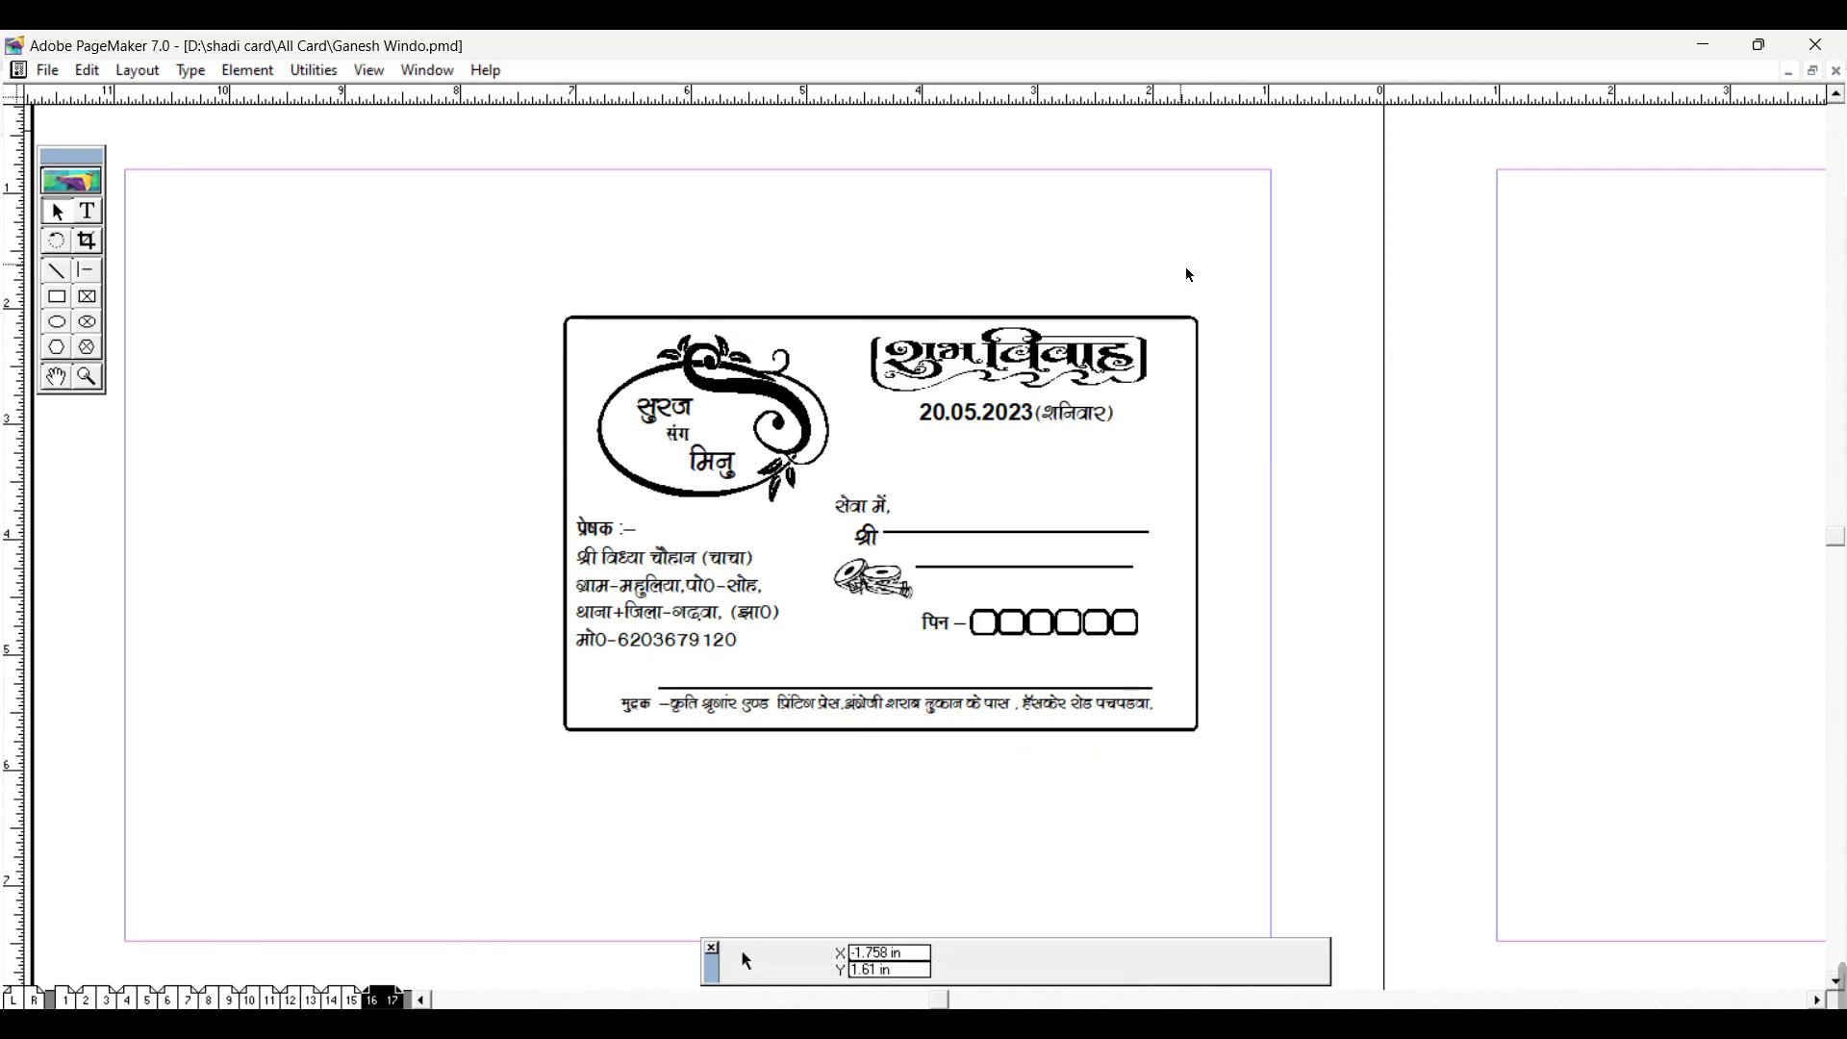
Step: Replace the 20 in the date with 19 so it reads 19.05.2023
left_click(988, 386)
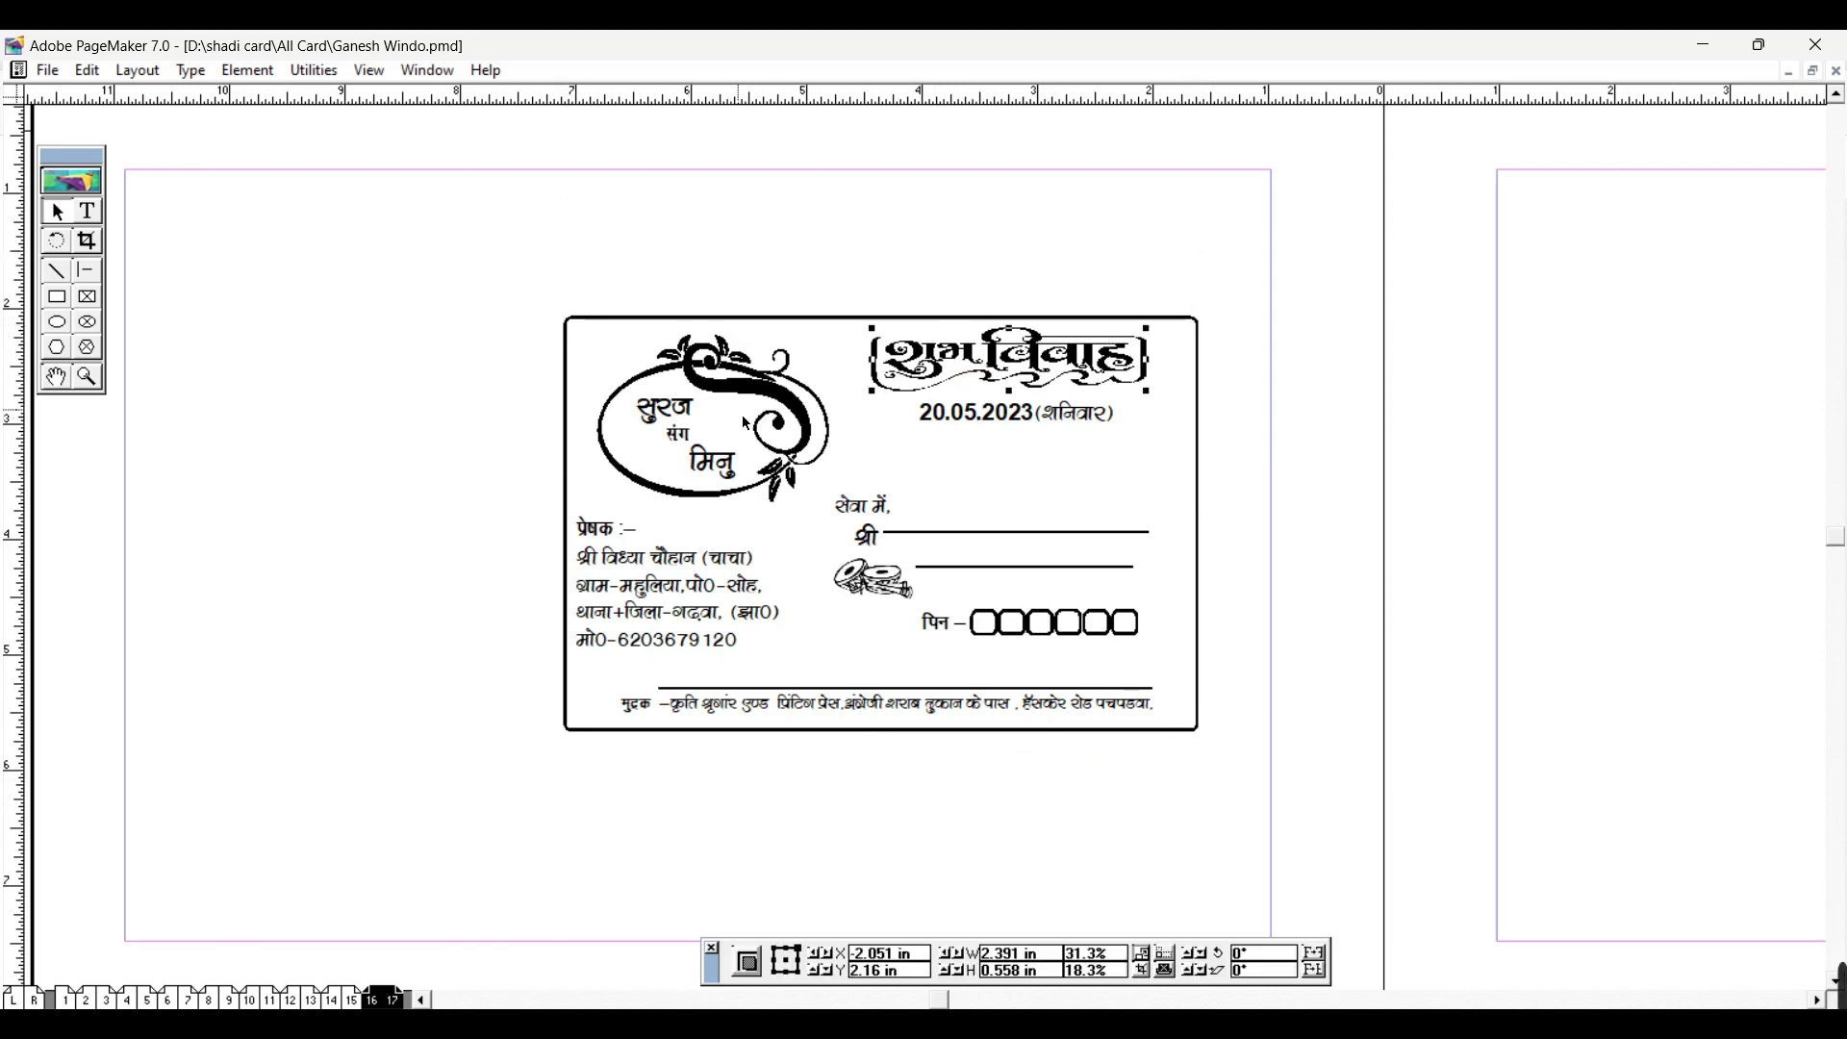
left_click(87, 211)
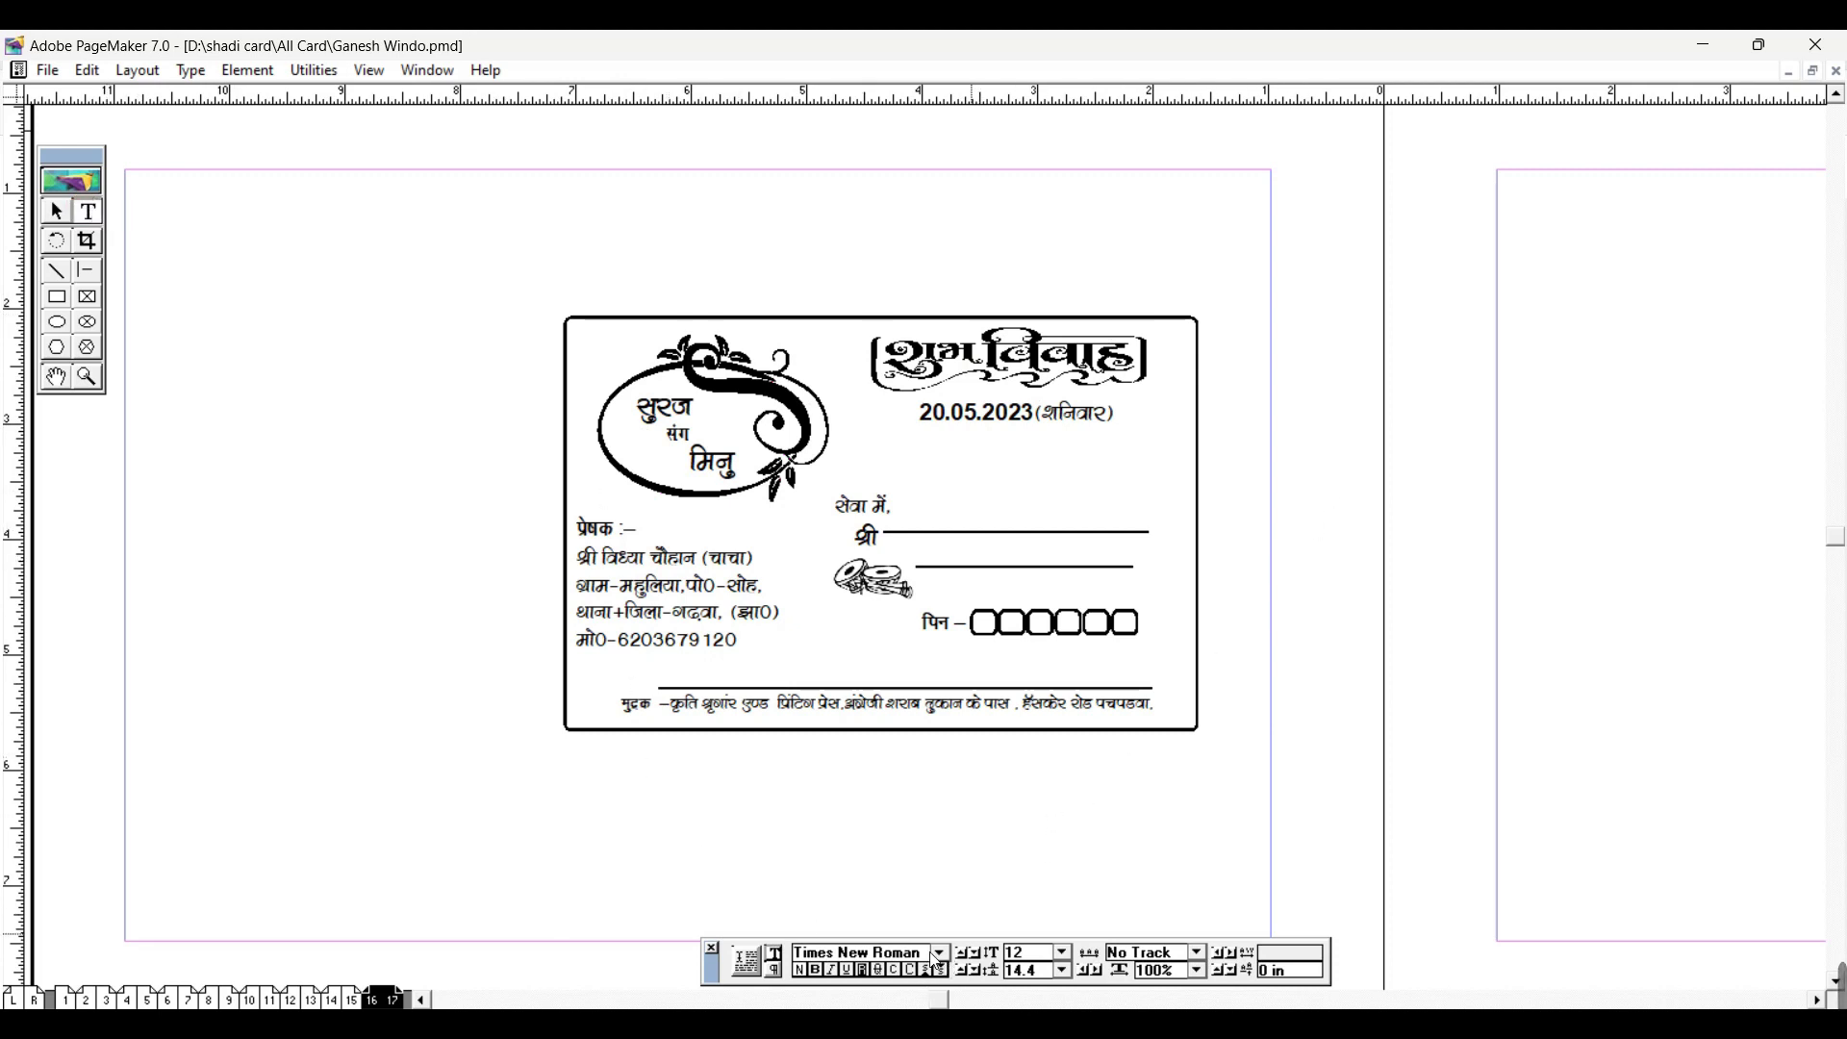
left_click(941, 956)
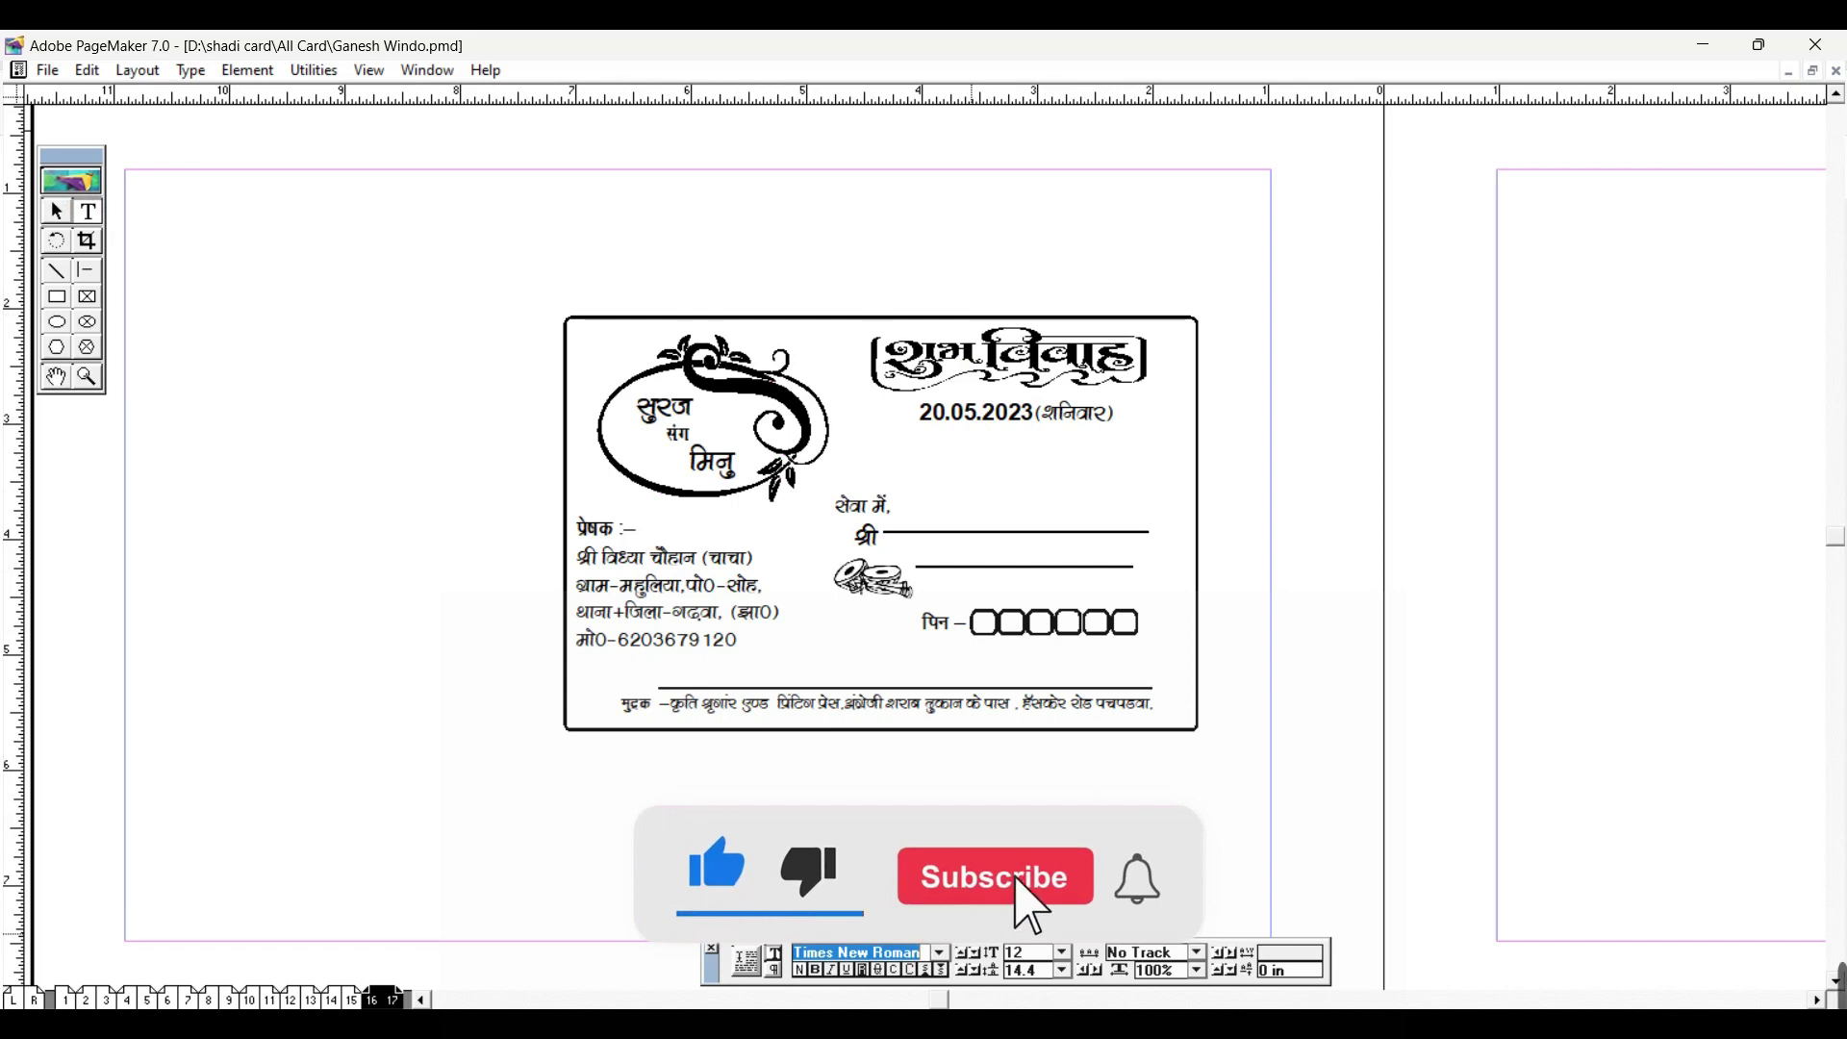
key("Return")
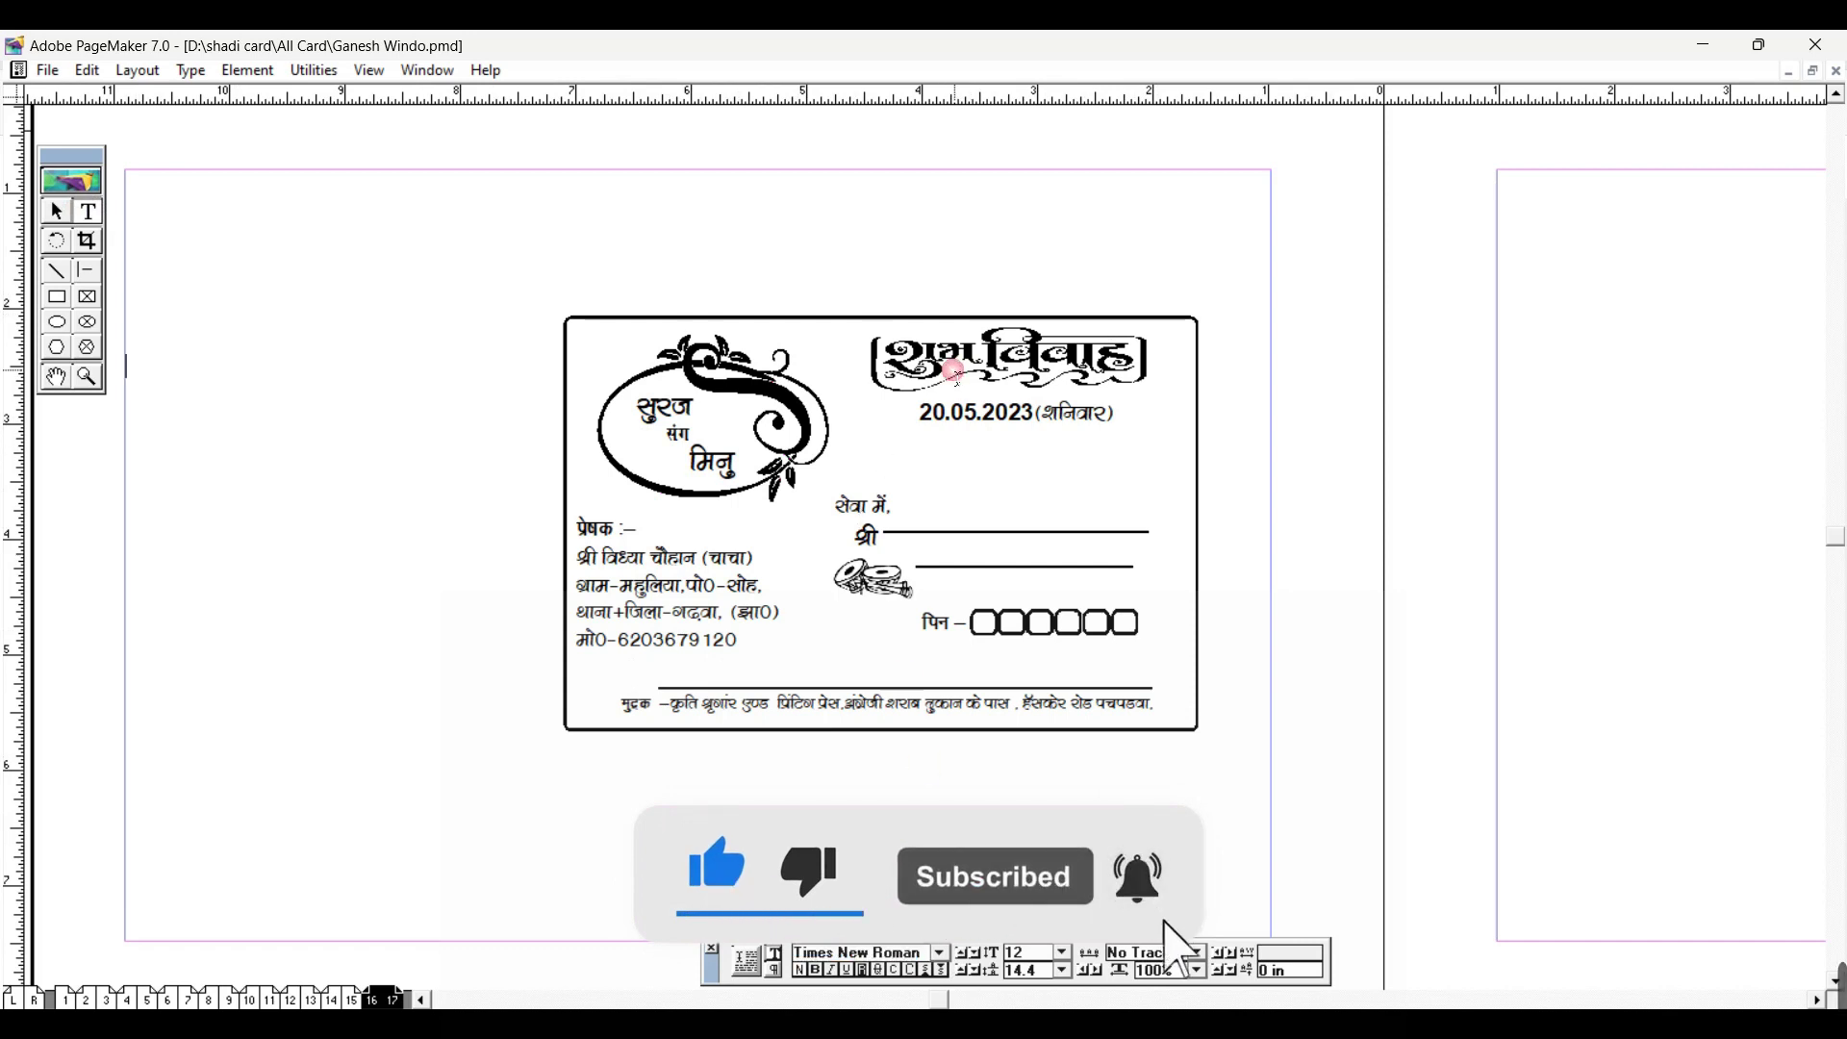
left_click(57, 212)
left_click(1010, 390)
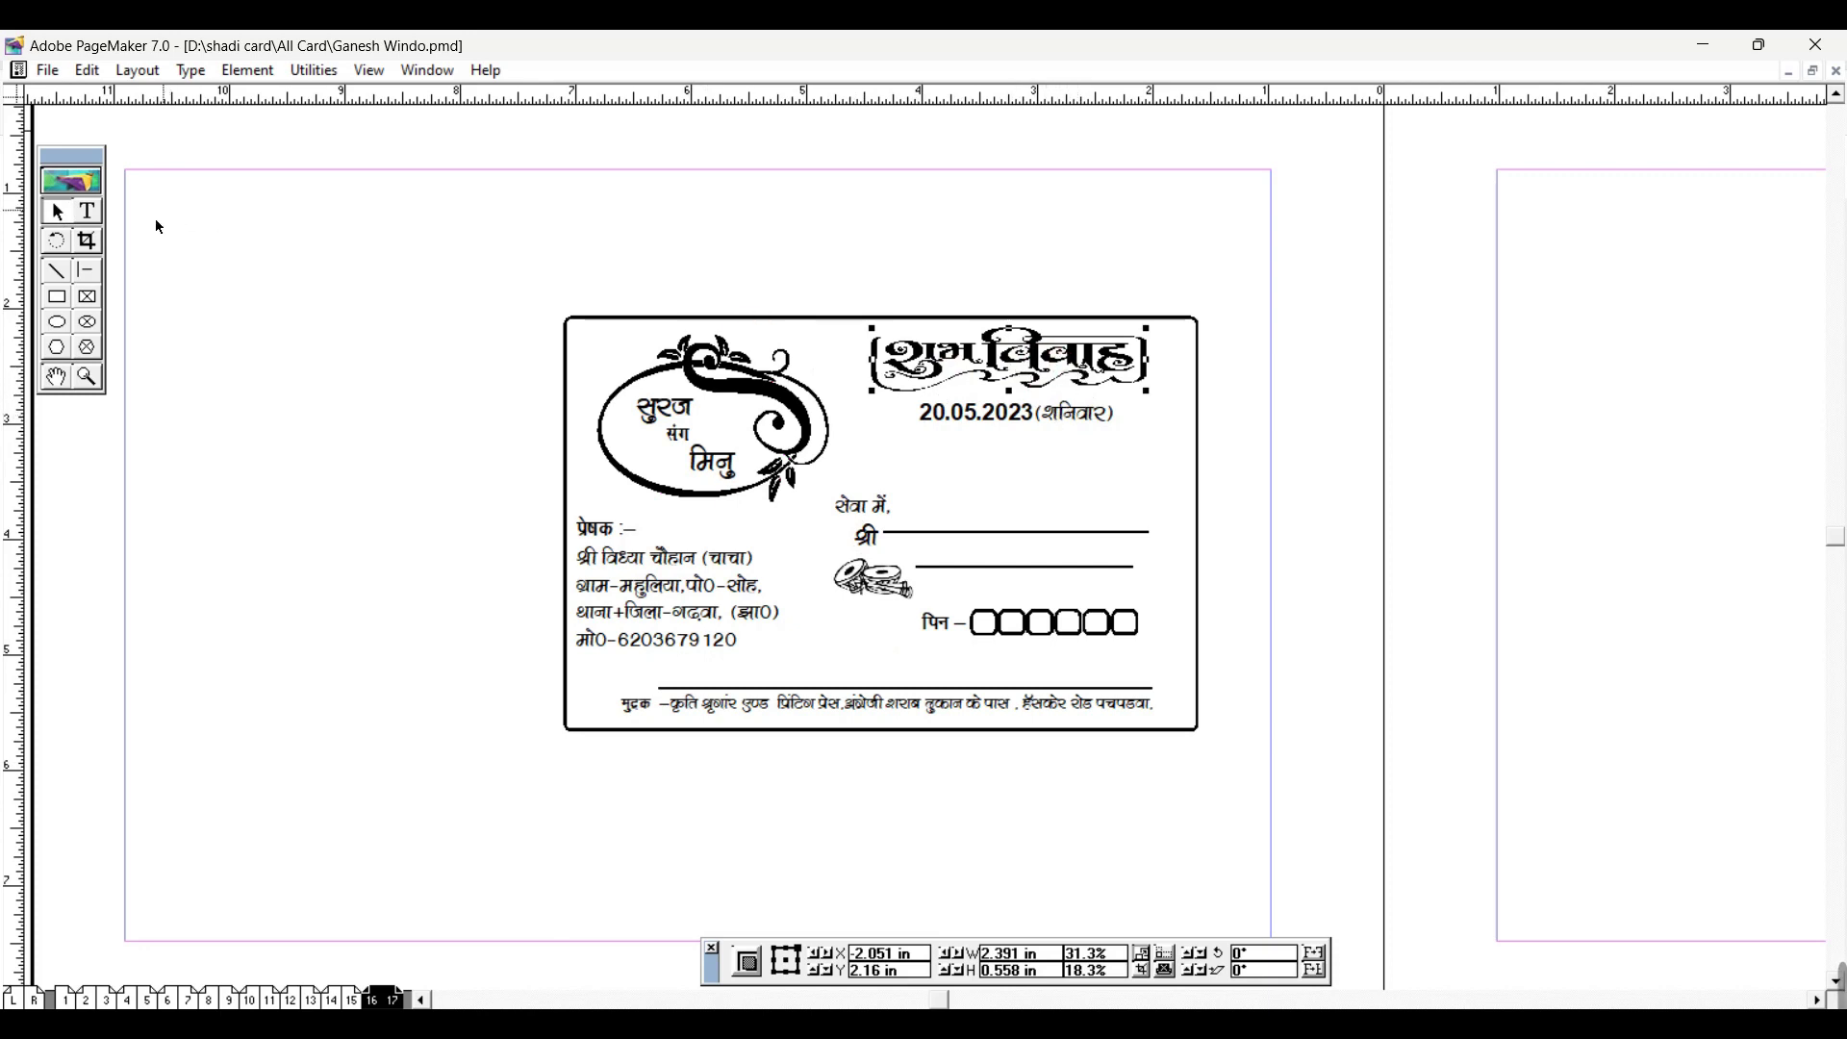
left_click(87, 211)
left_click_drag(920, 413, 945, 414)
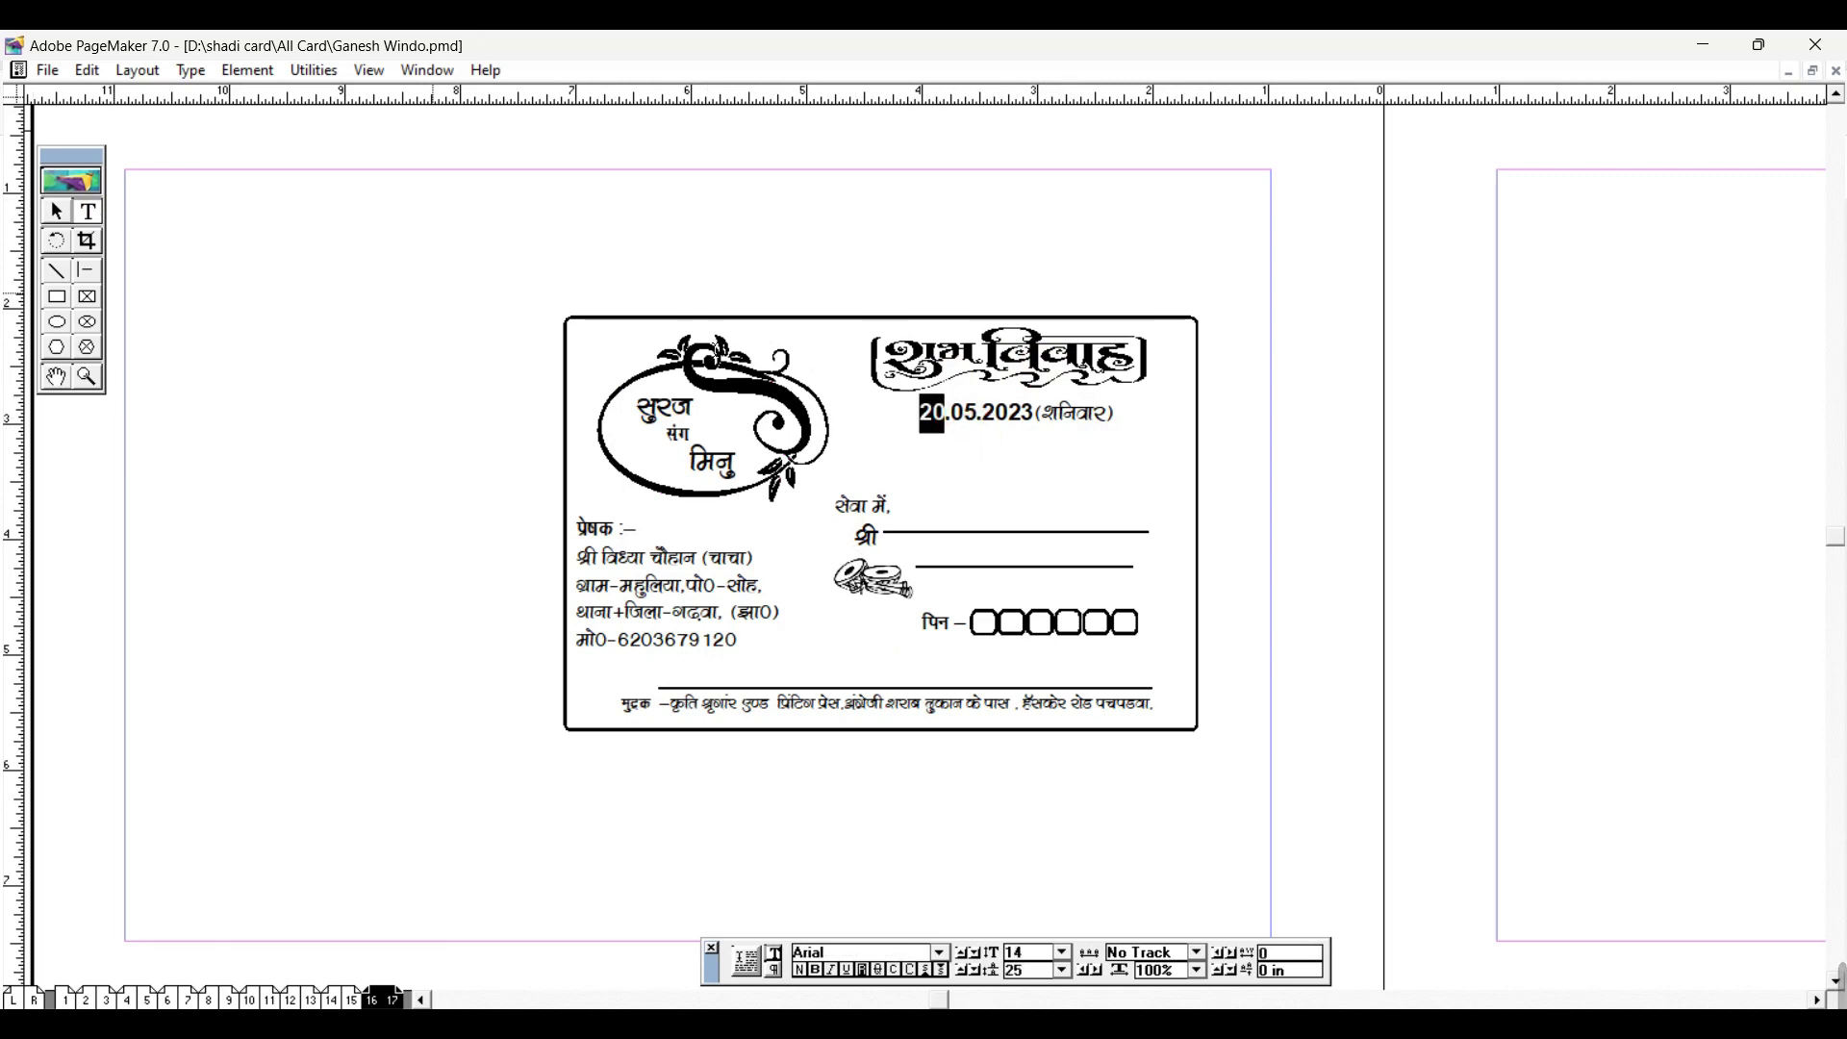
left_click_drag(921, 414, 942, 425)
left_click(943, 421)
key("BackSpace")
key("BackSpace")
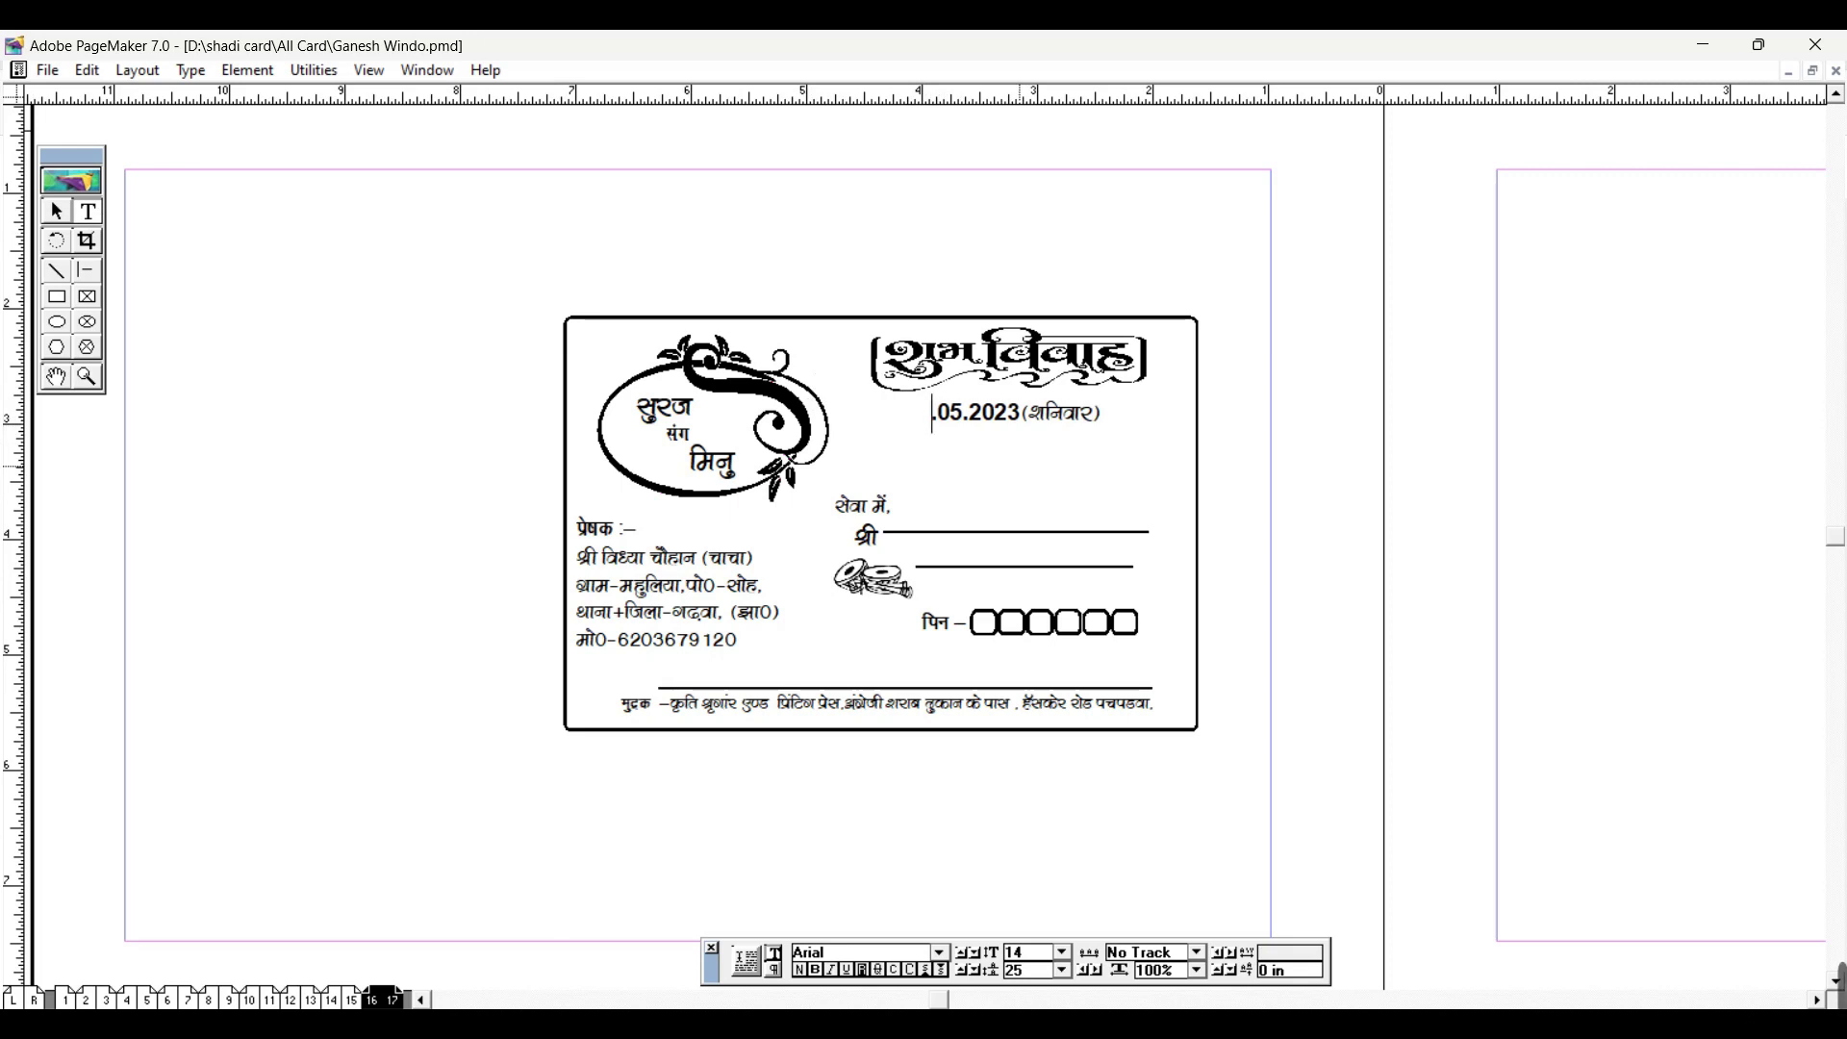
type("19")
Step: Delete शनि from (शनिवार) to leave (वार), then zoom in on the card
left_click(1081, 416)
key("BackSpace")
key("BackSpace")
key("BackSpace")
key("BackSpace")
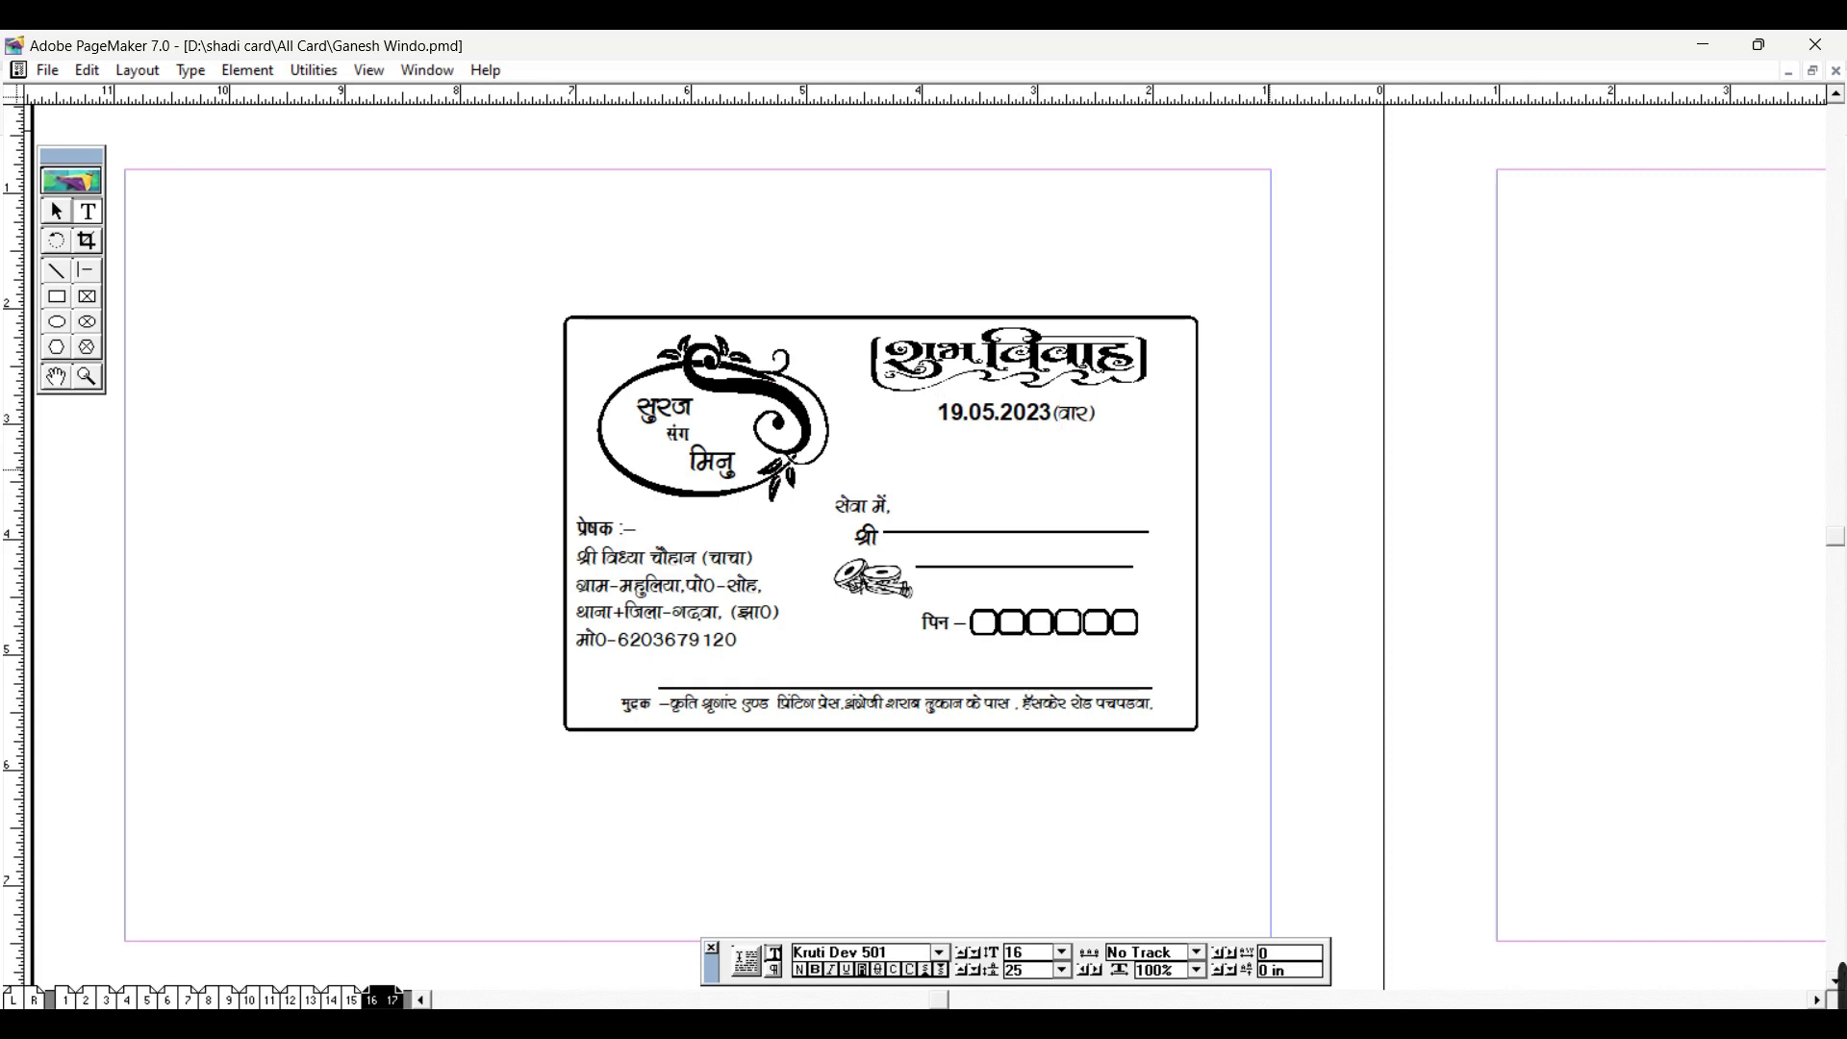
key("ctrl+2")
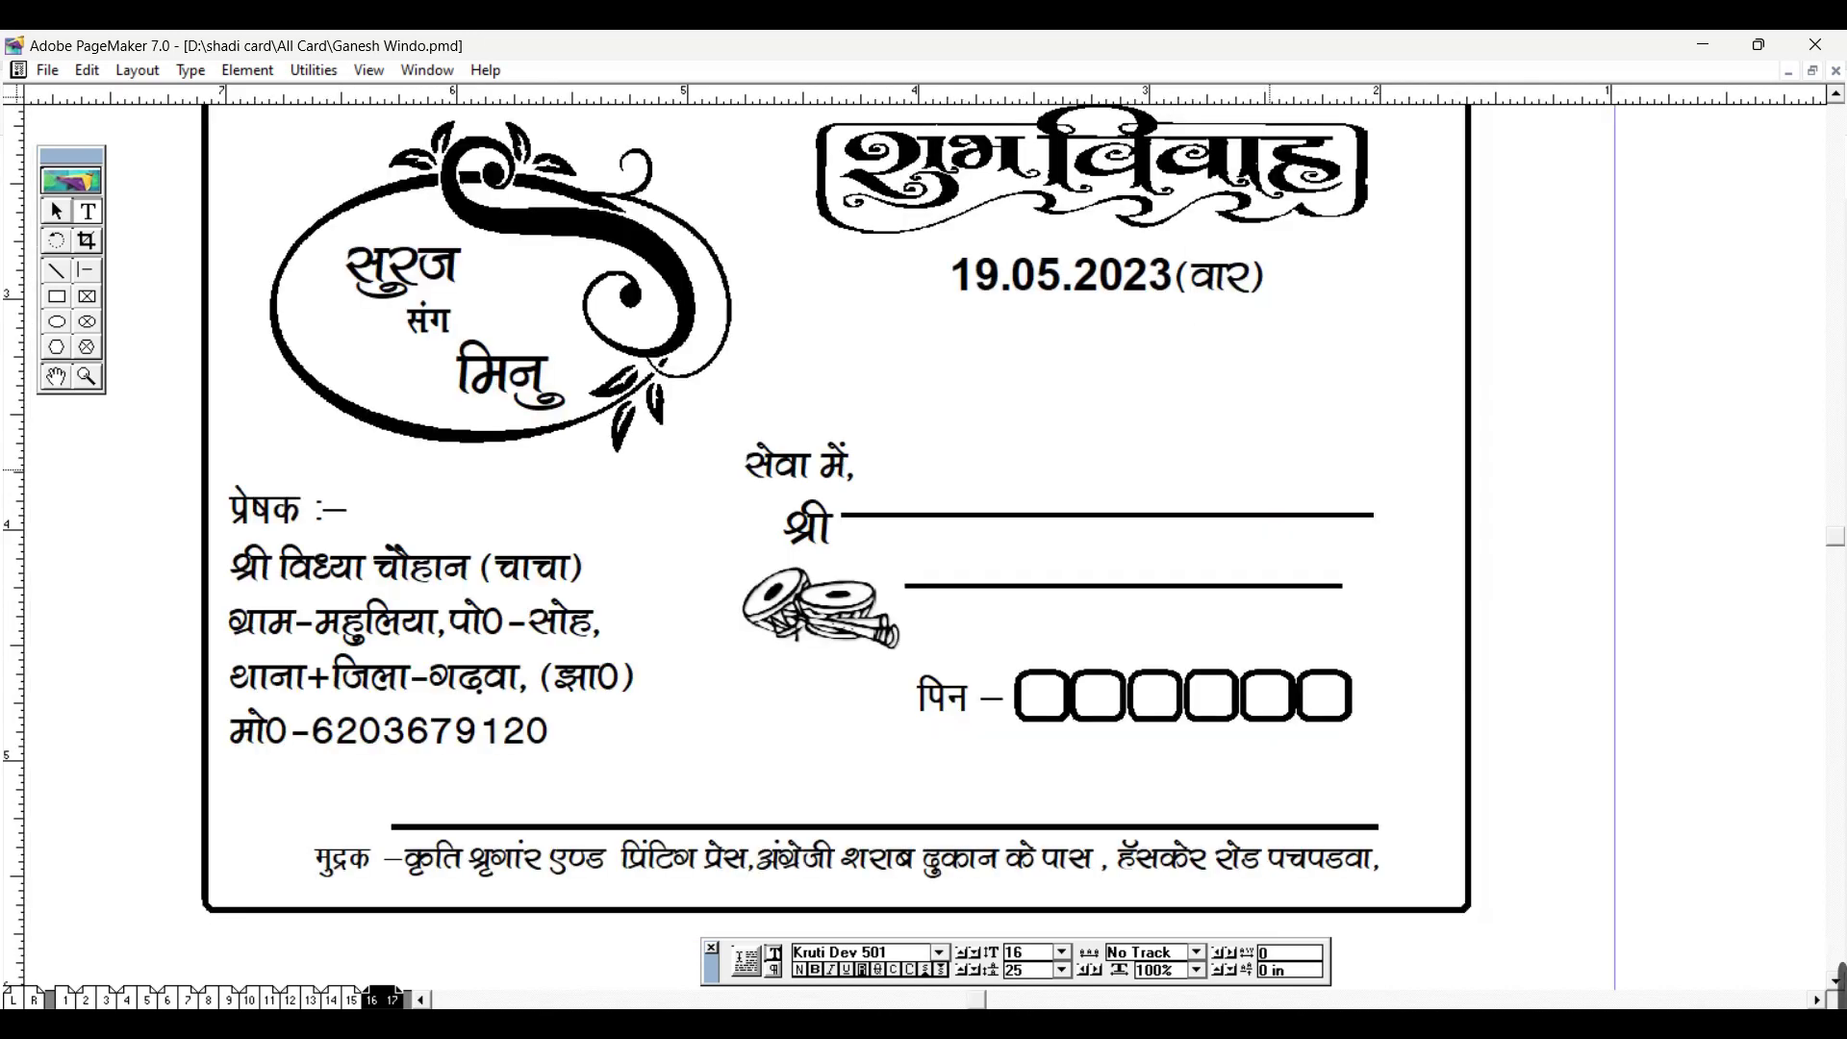
Step: Retype the envelope's weekday so it reads सोमवार
type("j")
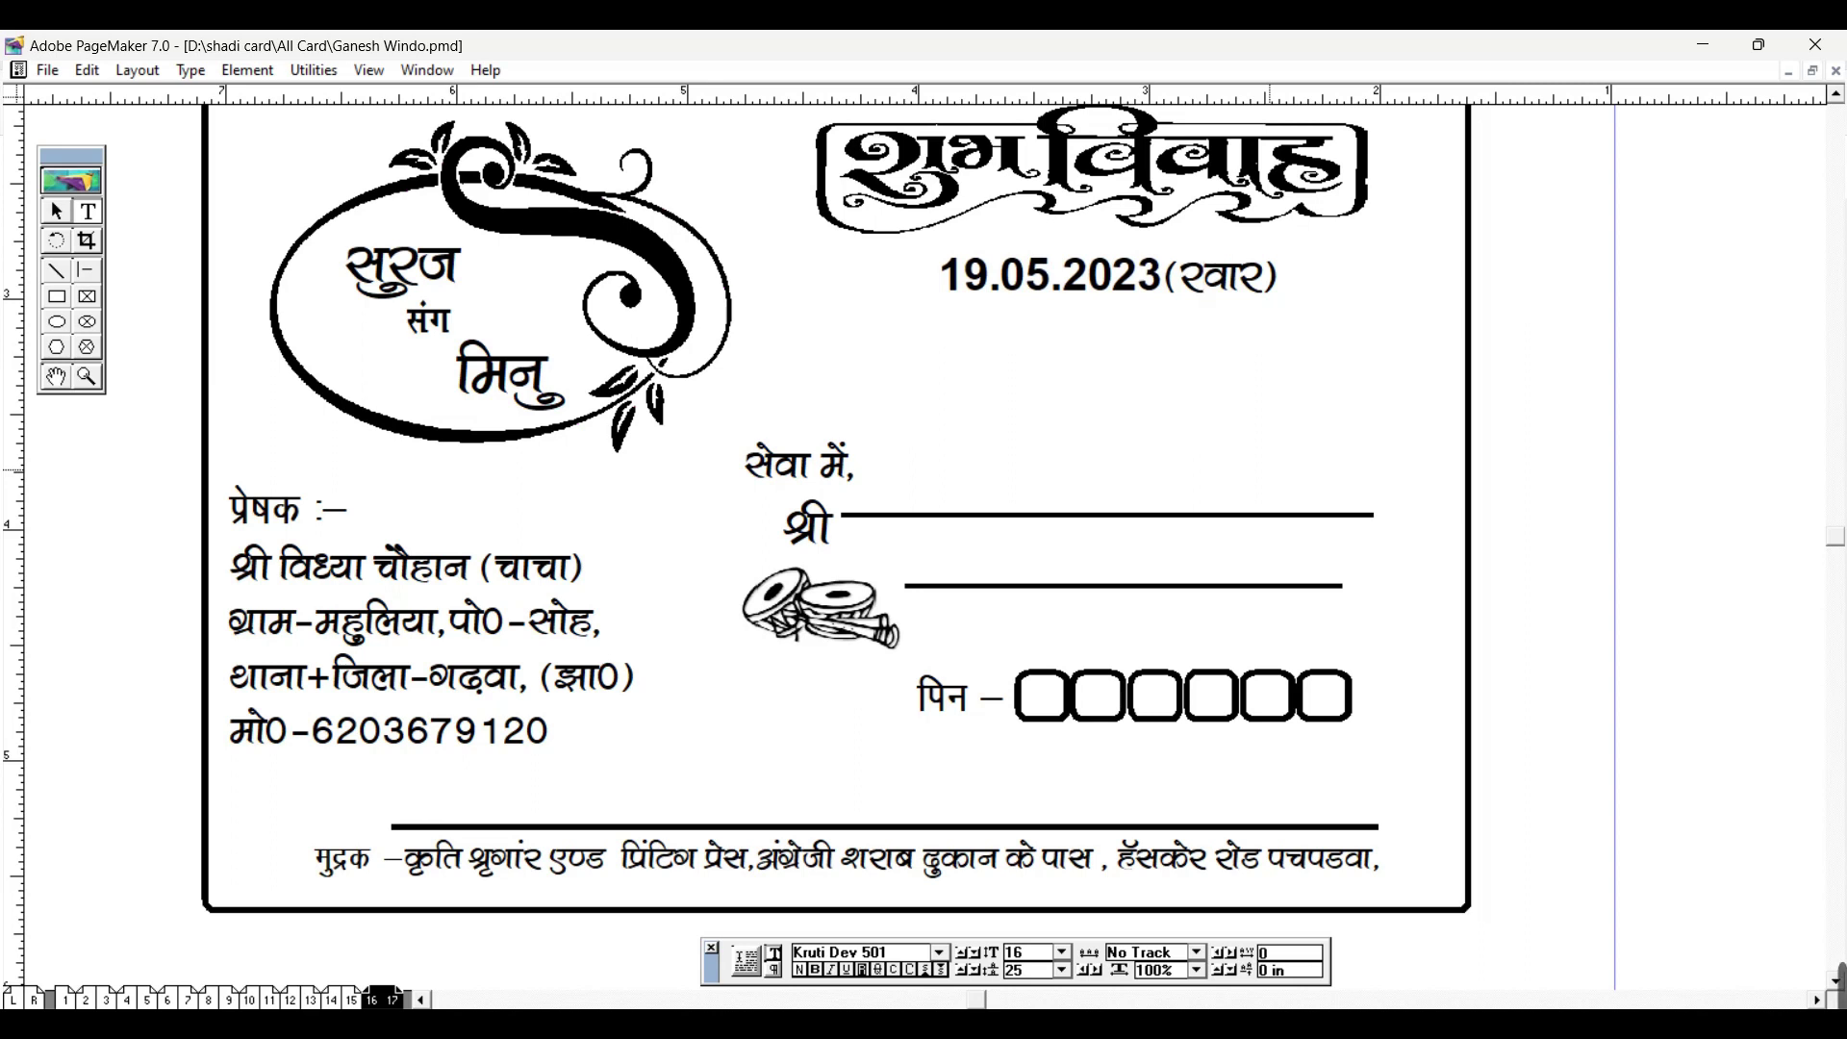
type("d")
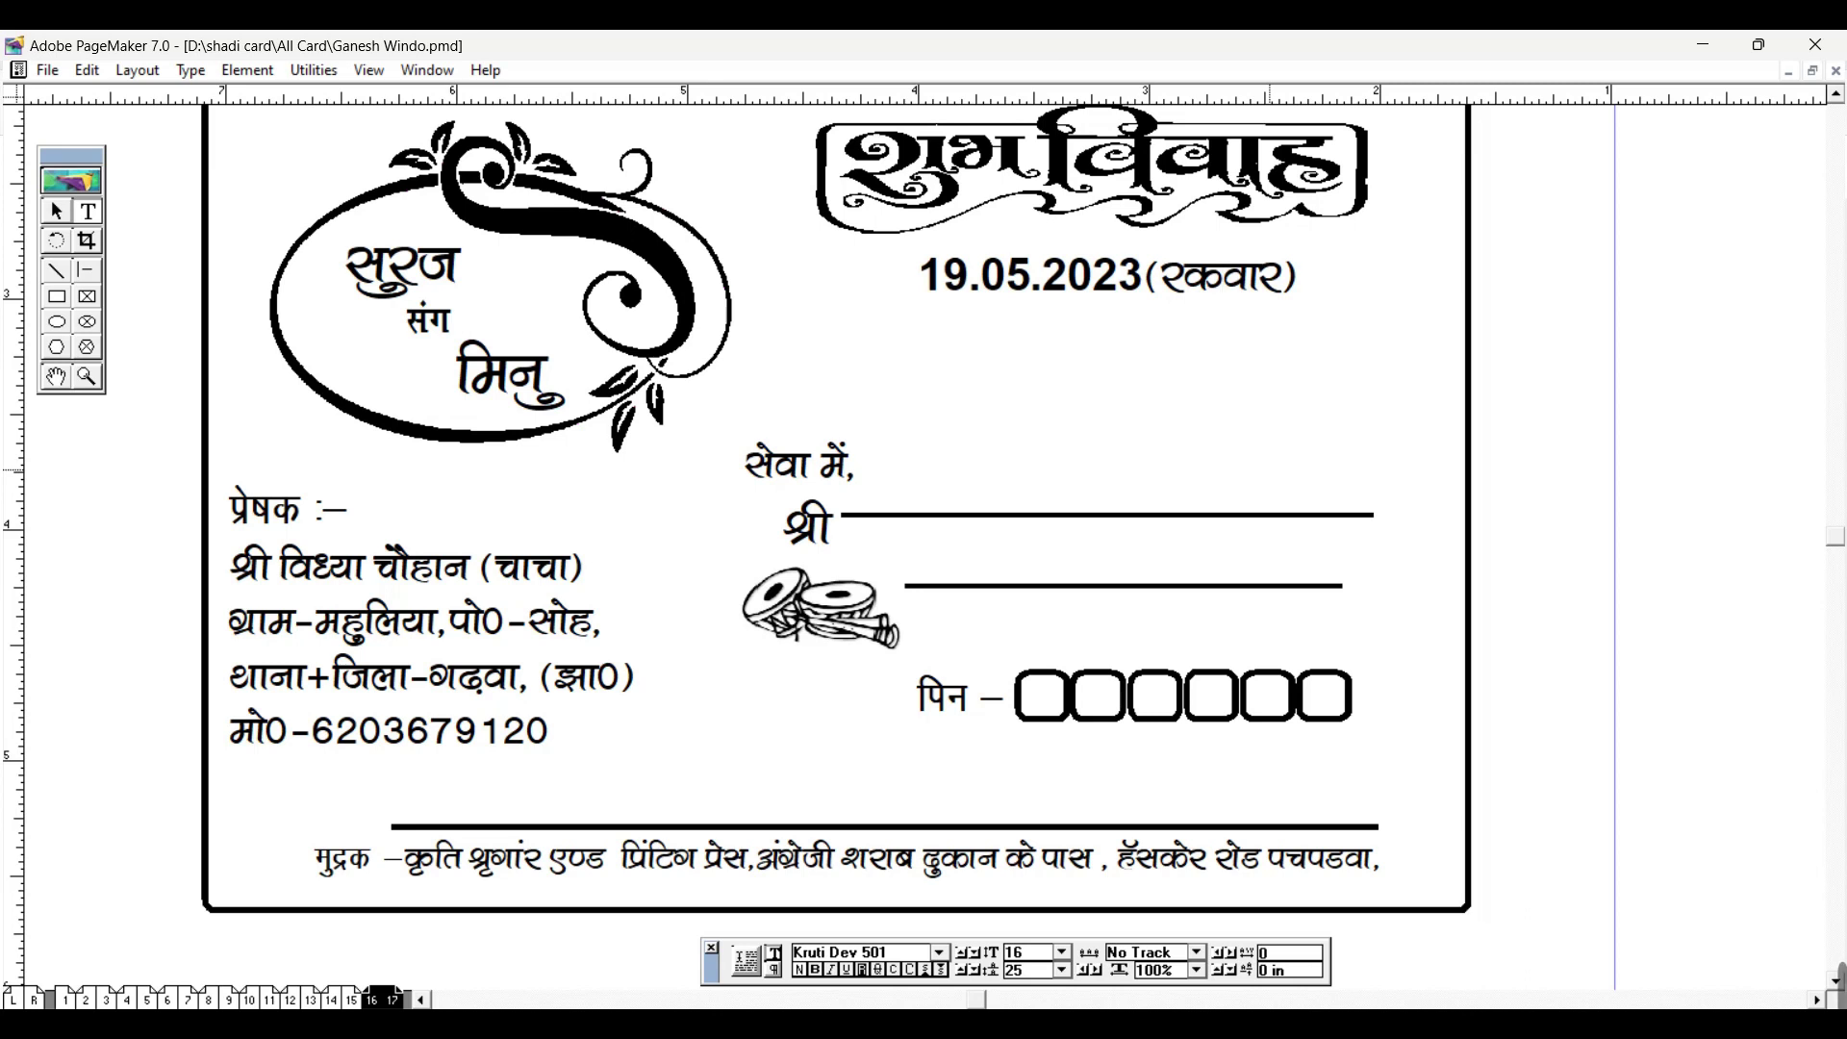
type("D")
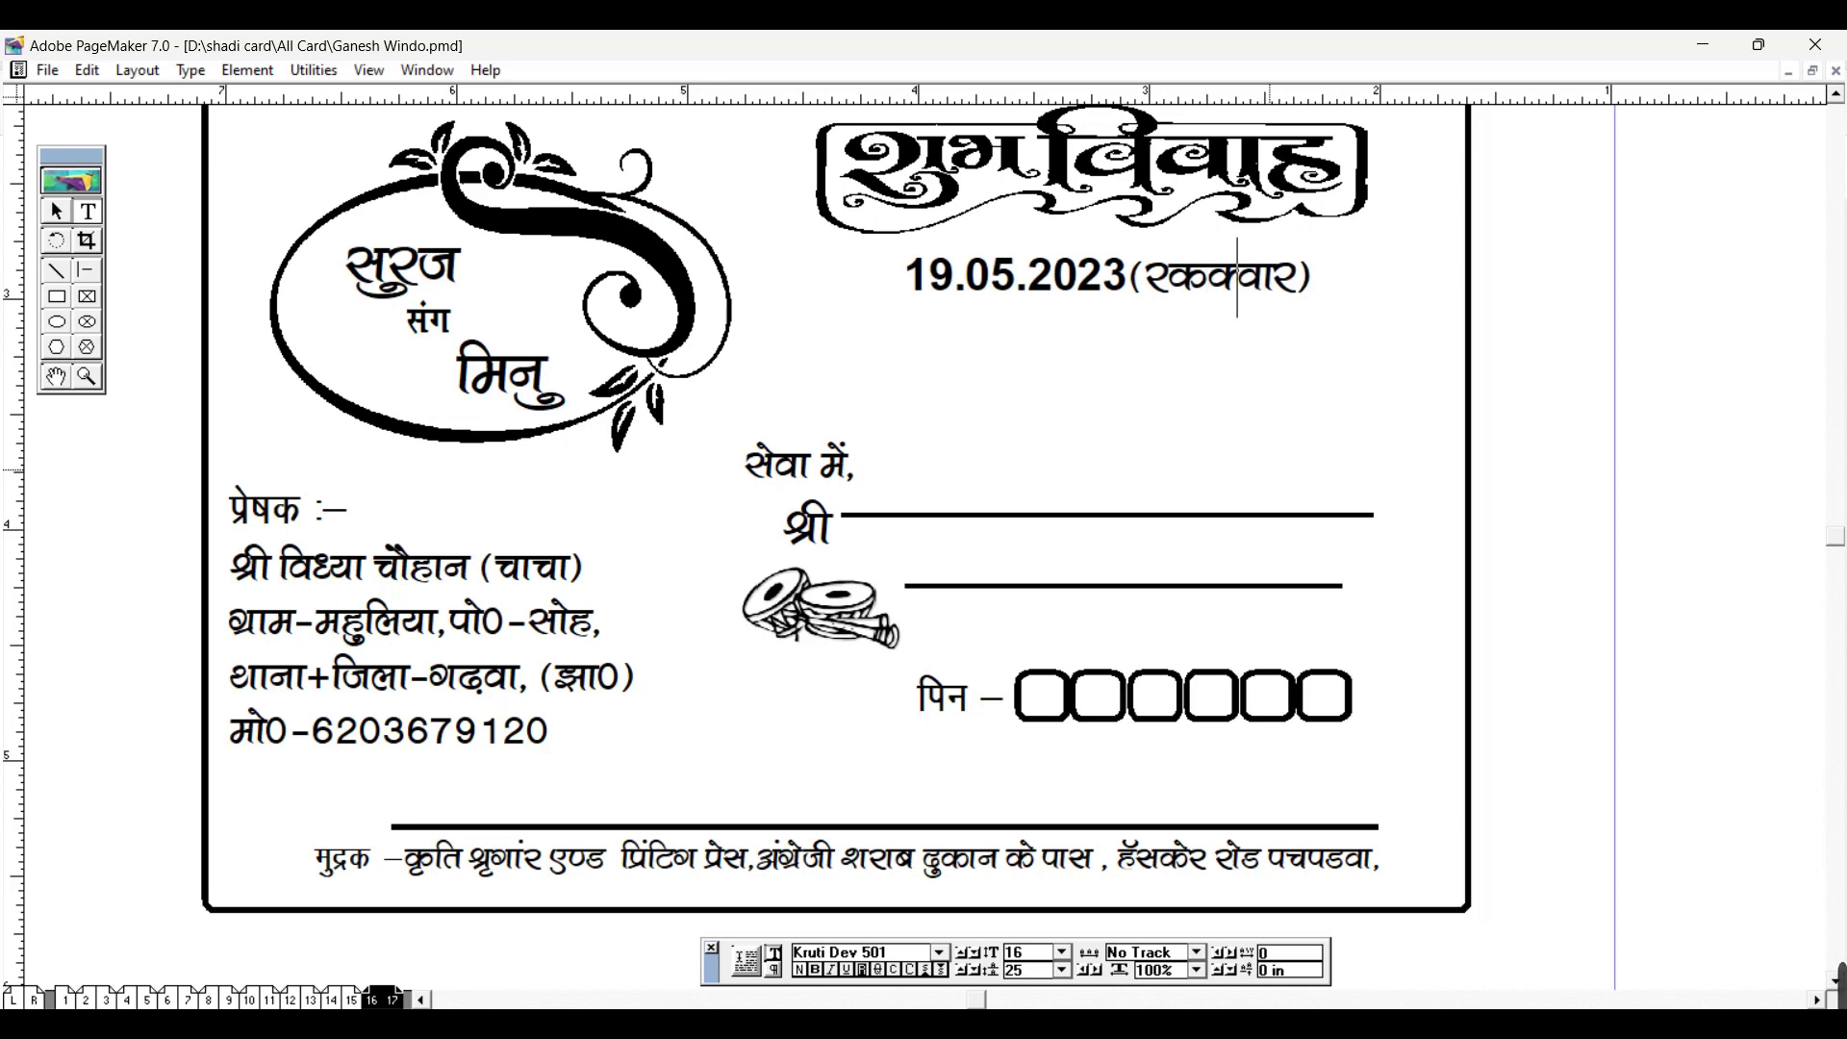
key("BackSpace")
key("BackSpace")
key("BackSpace")
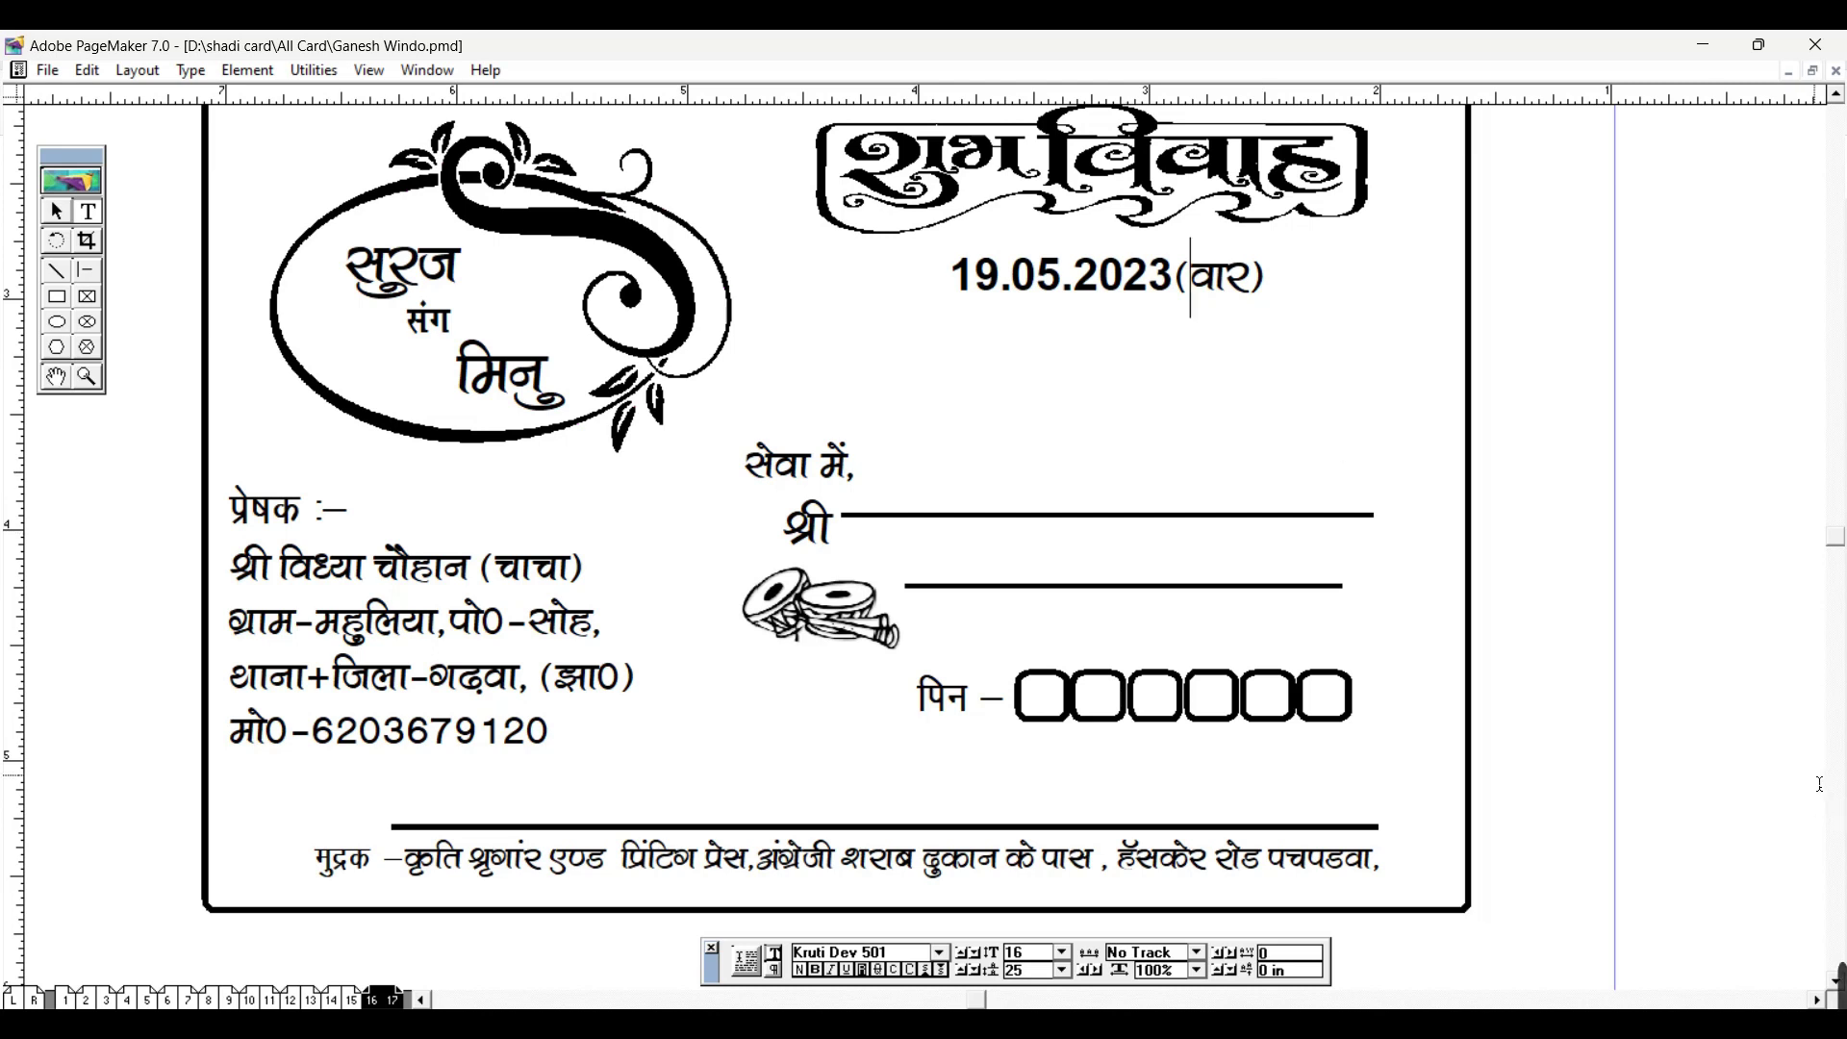
type("lkse")
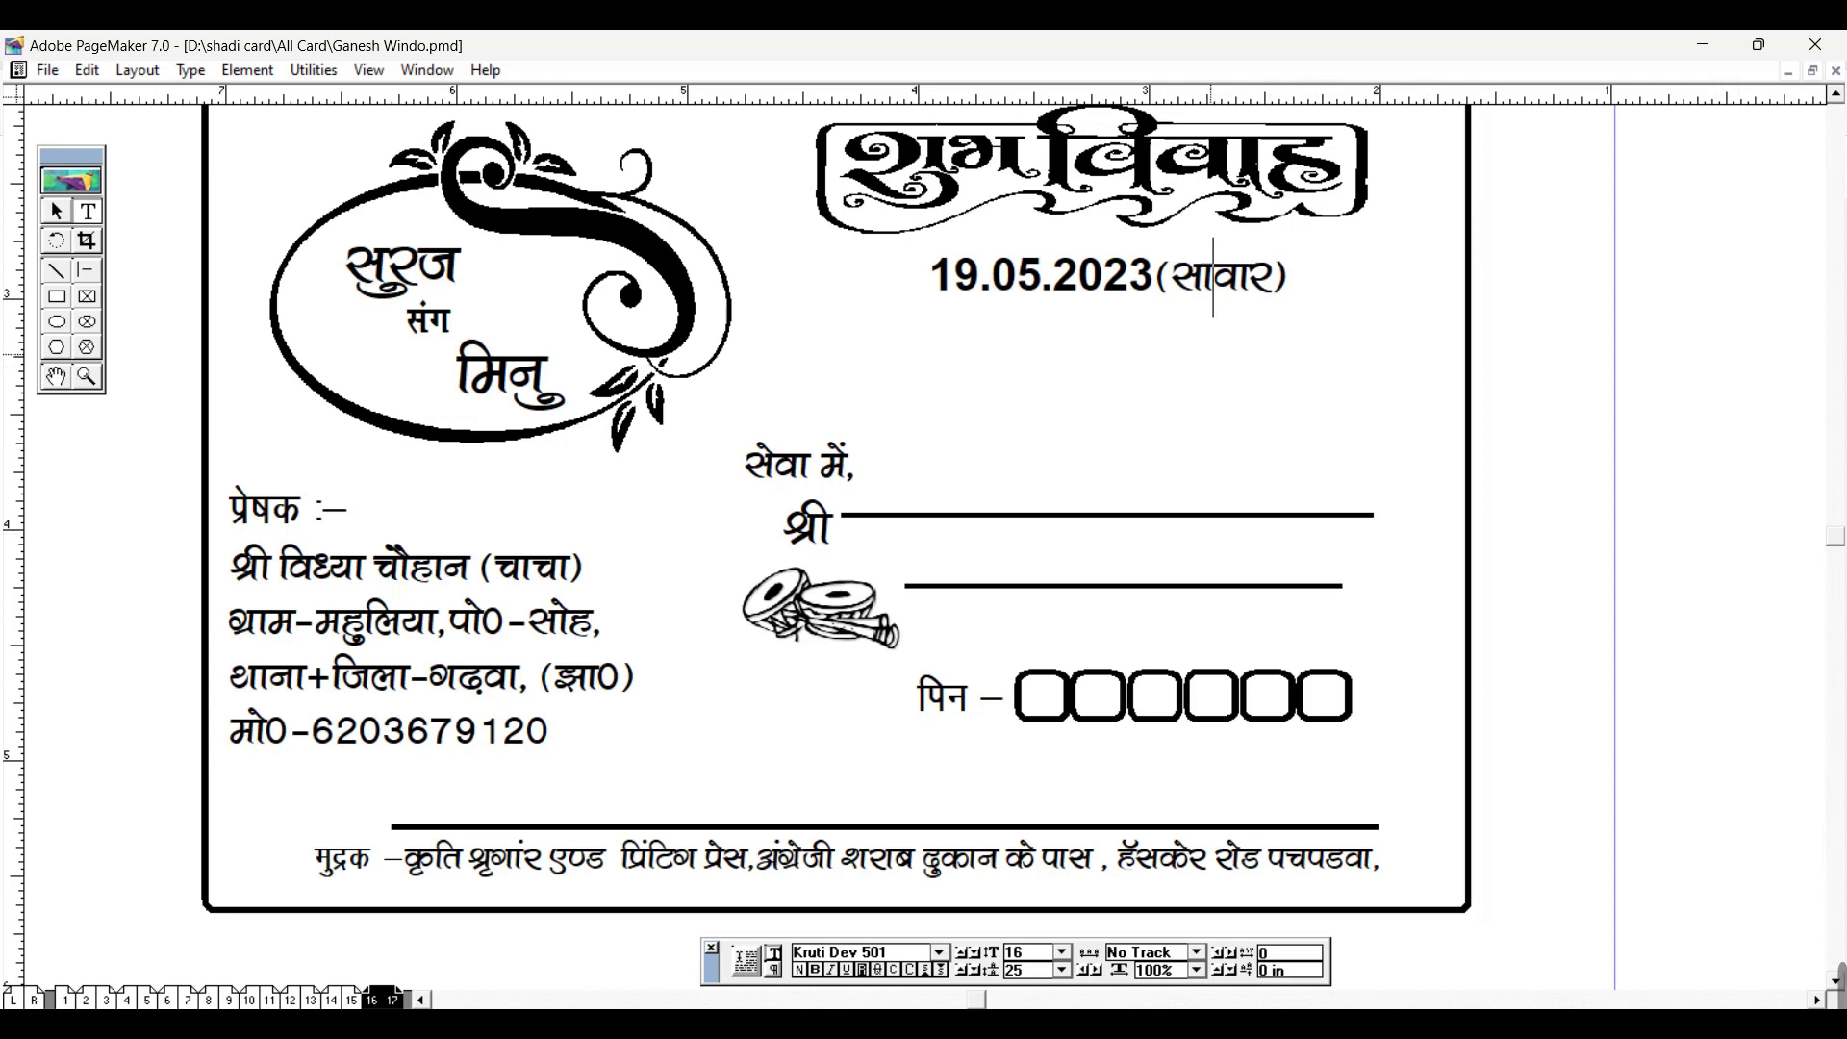
Step: Replace the sender's mobile number with the new number
left_click_drag(285, 573, 580, 573)
left_click(434, 639)
left_click_drag(513, 692, 620, 685)
left_click(335, 671)
left_click(634, 691)
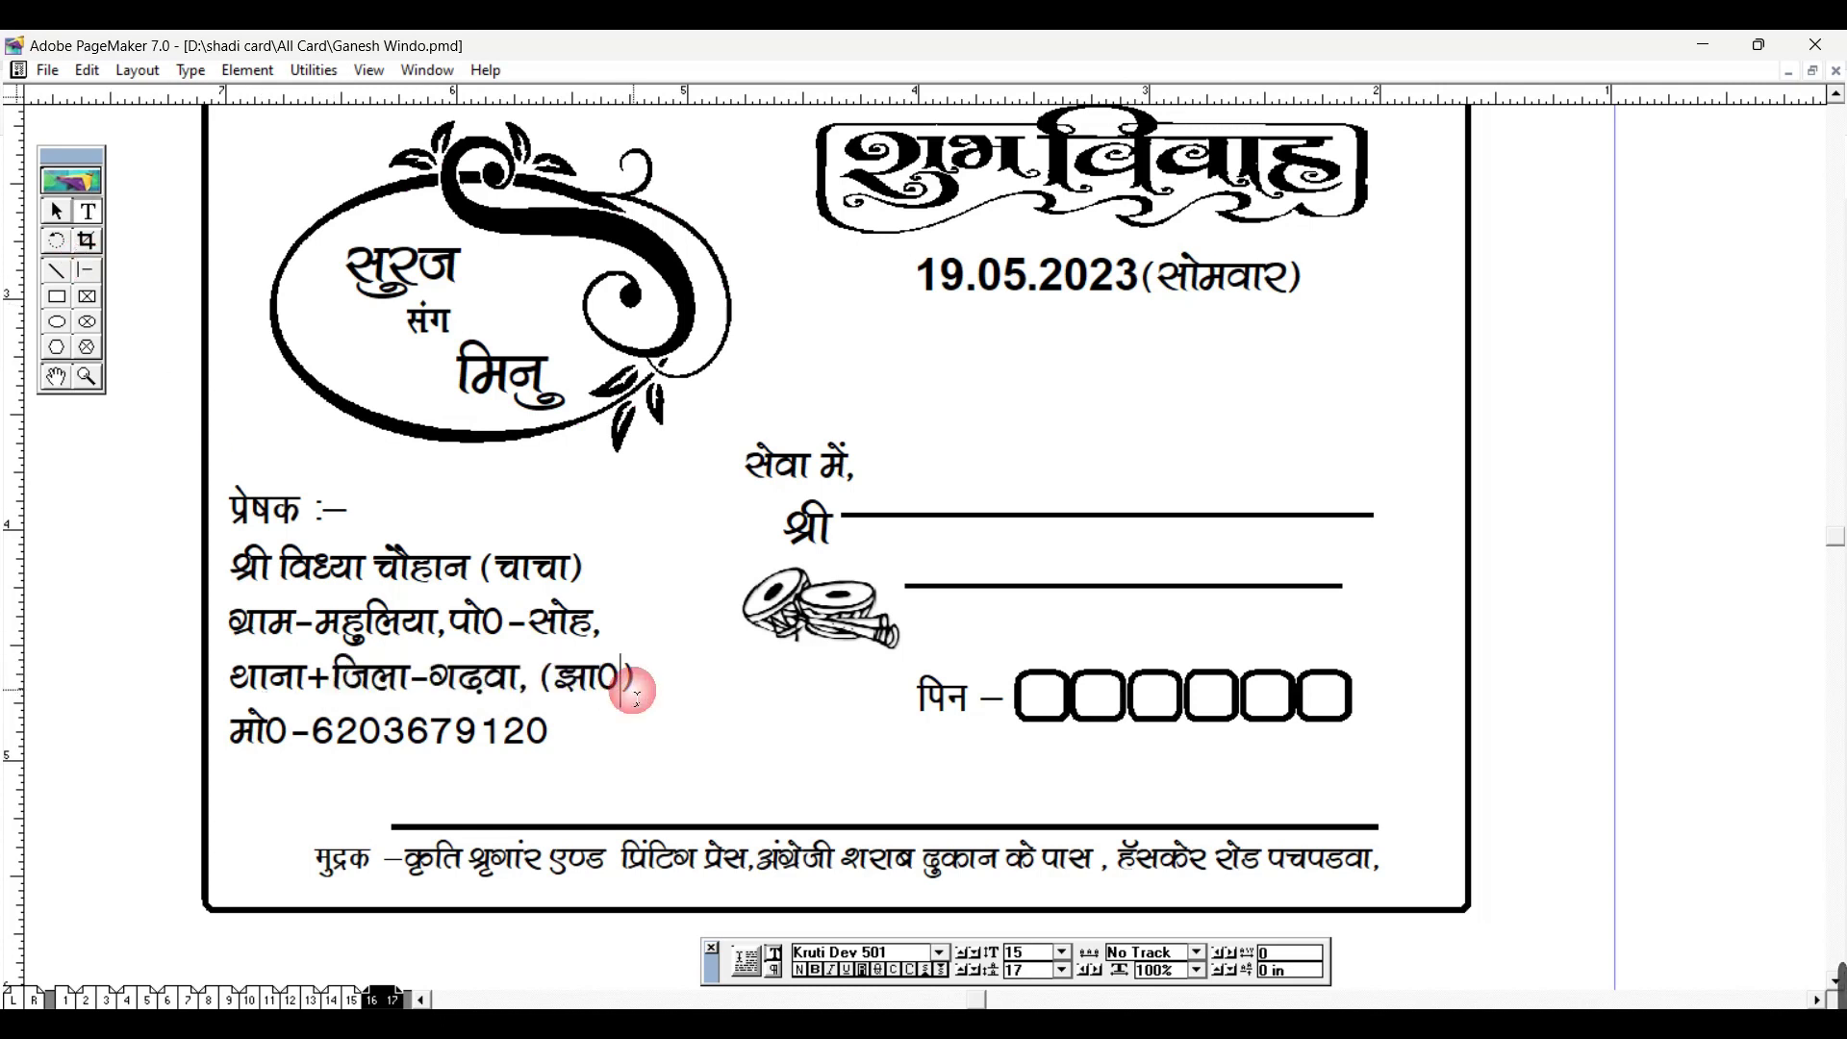
double_click(513, 734)
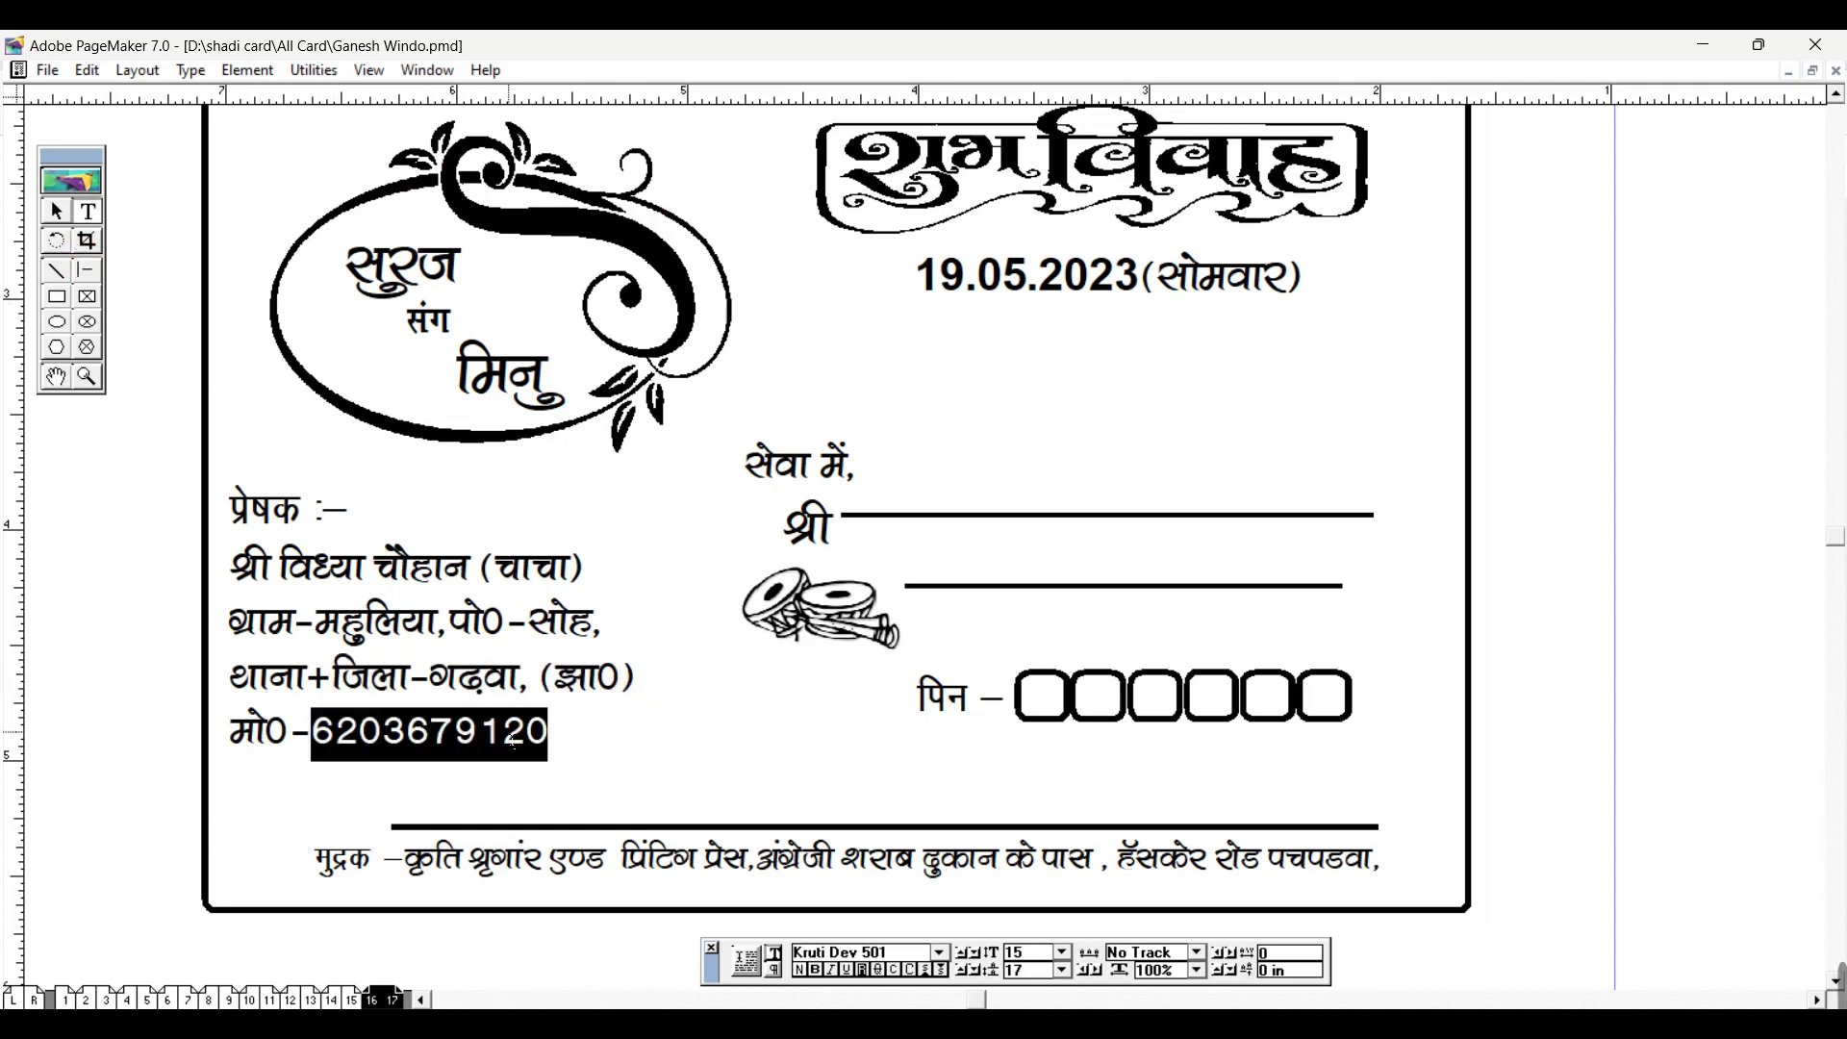
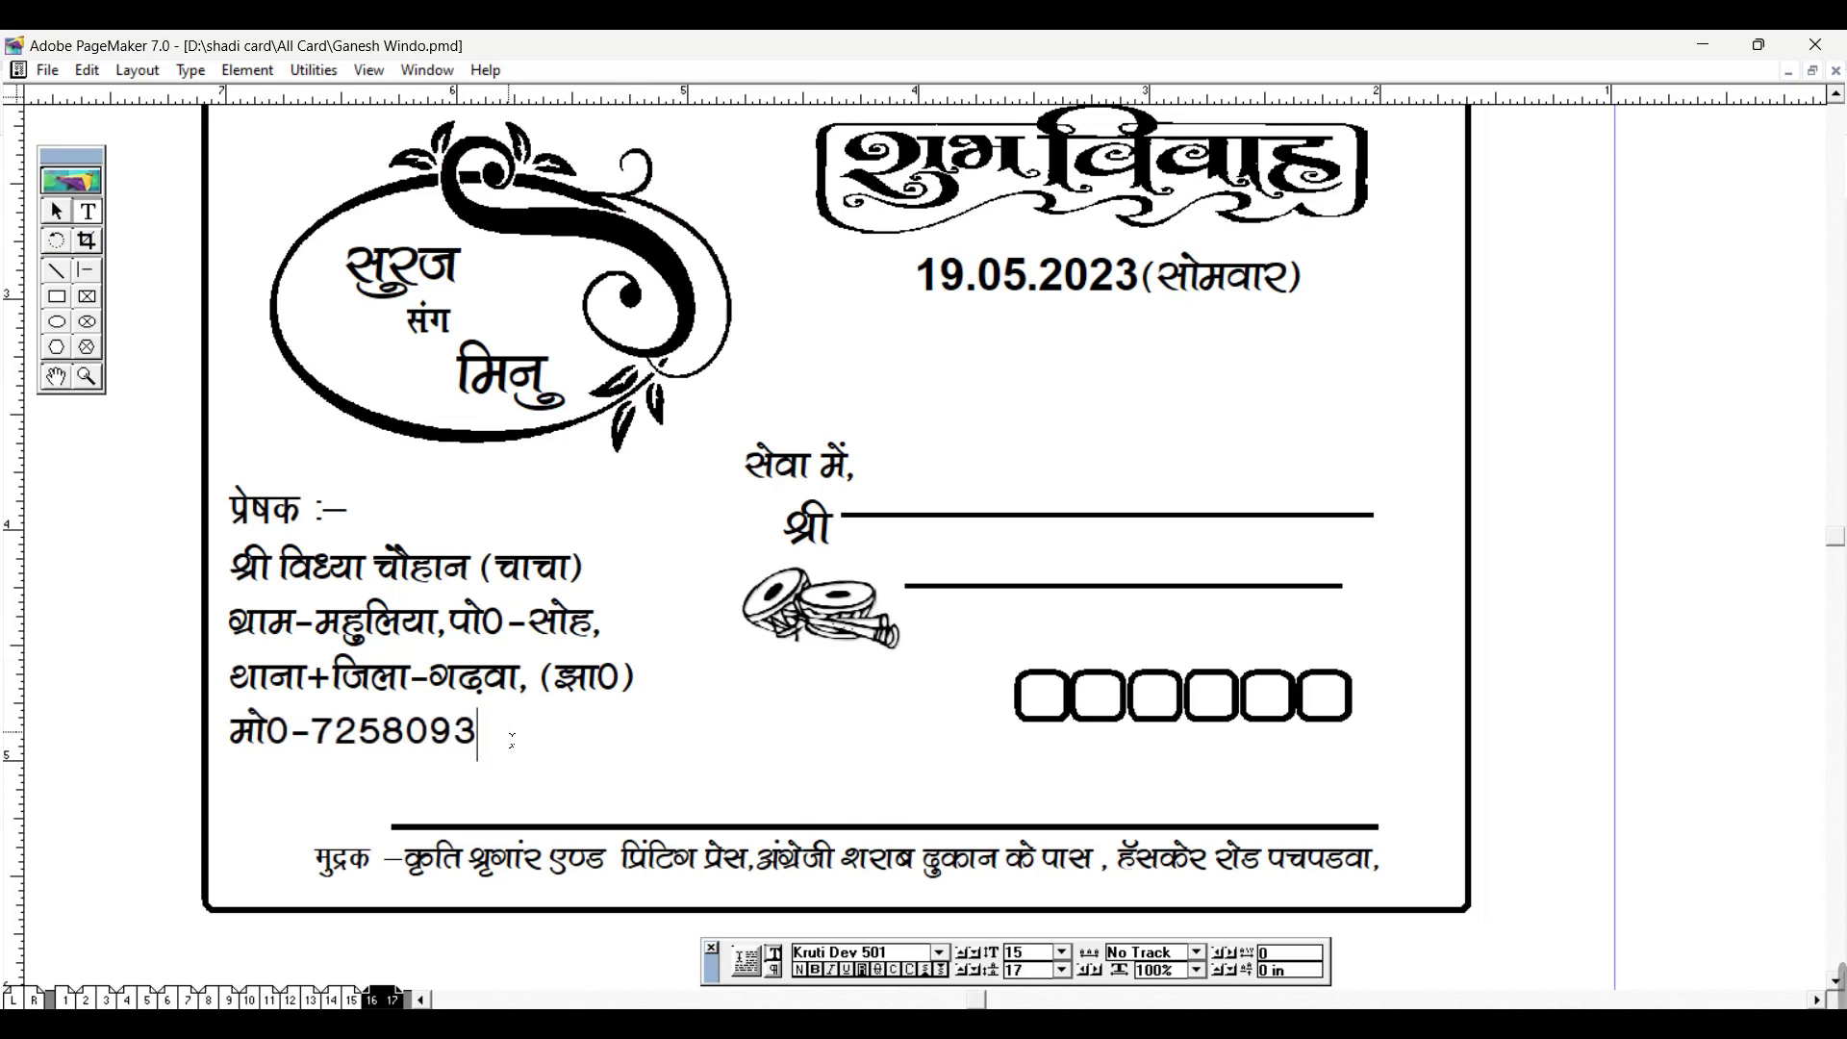
Step: Check the printer's credit line, then fit the whole card in the window
left_click_drag(404, 859, 1214, 857)
left_click(828, 886)
left_click_drag(646, 859, 1158, 859)
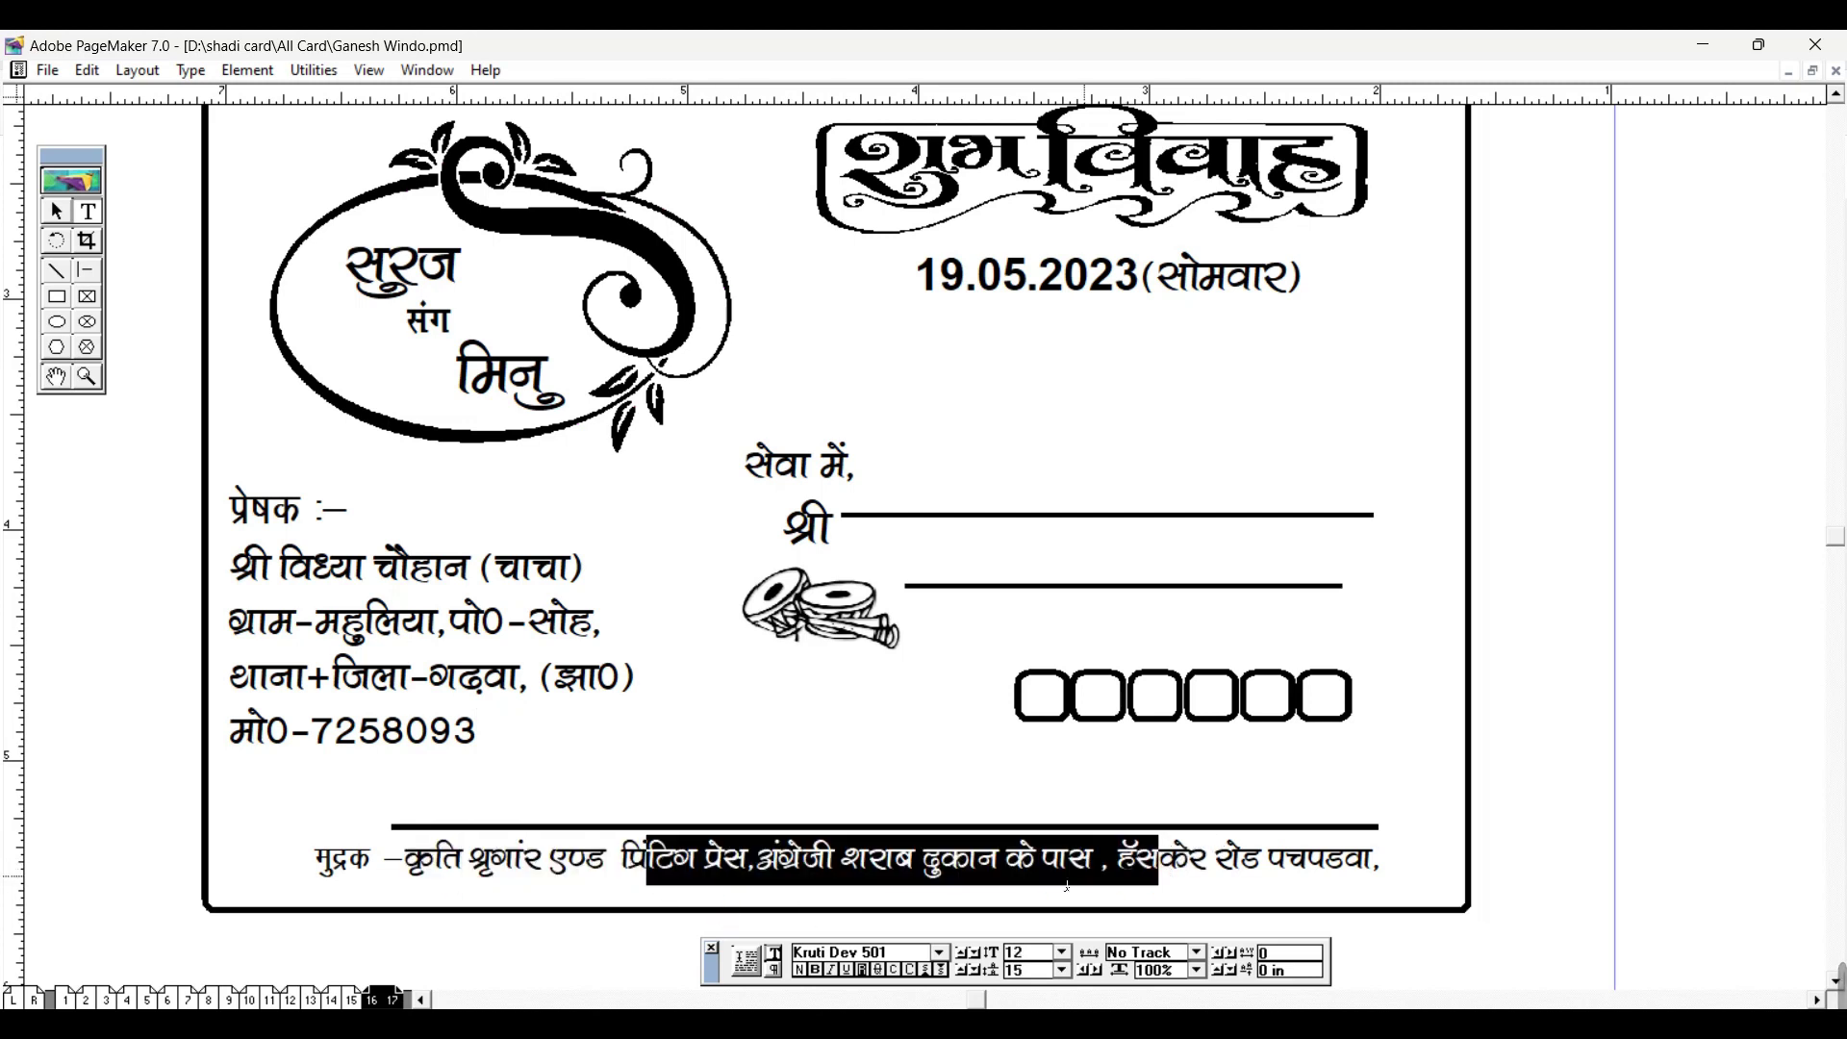
left_click(1066, 886)
left_click_drag(497, 640, 640, 544)
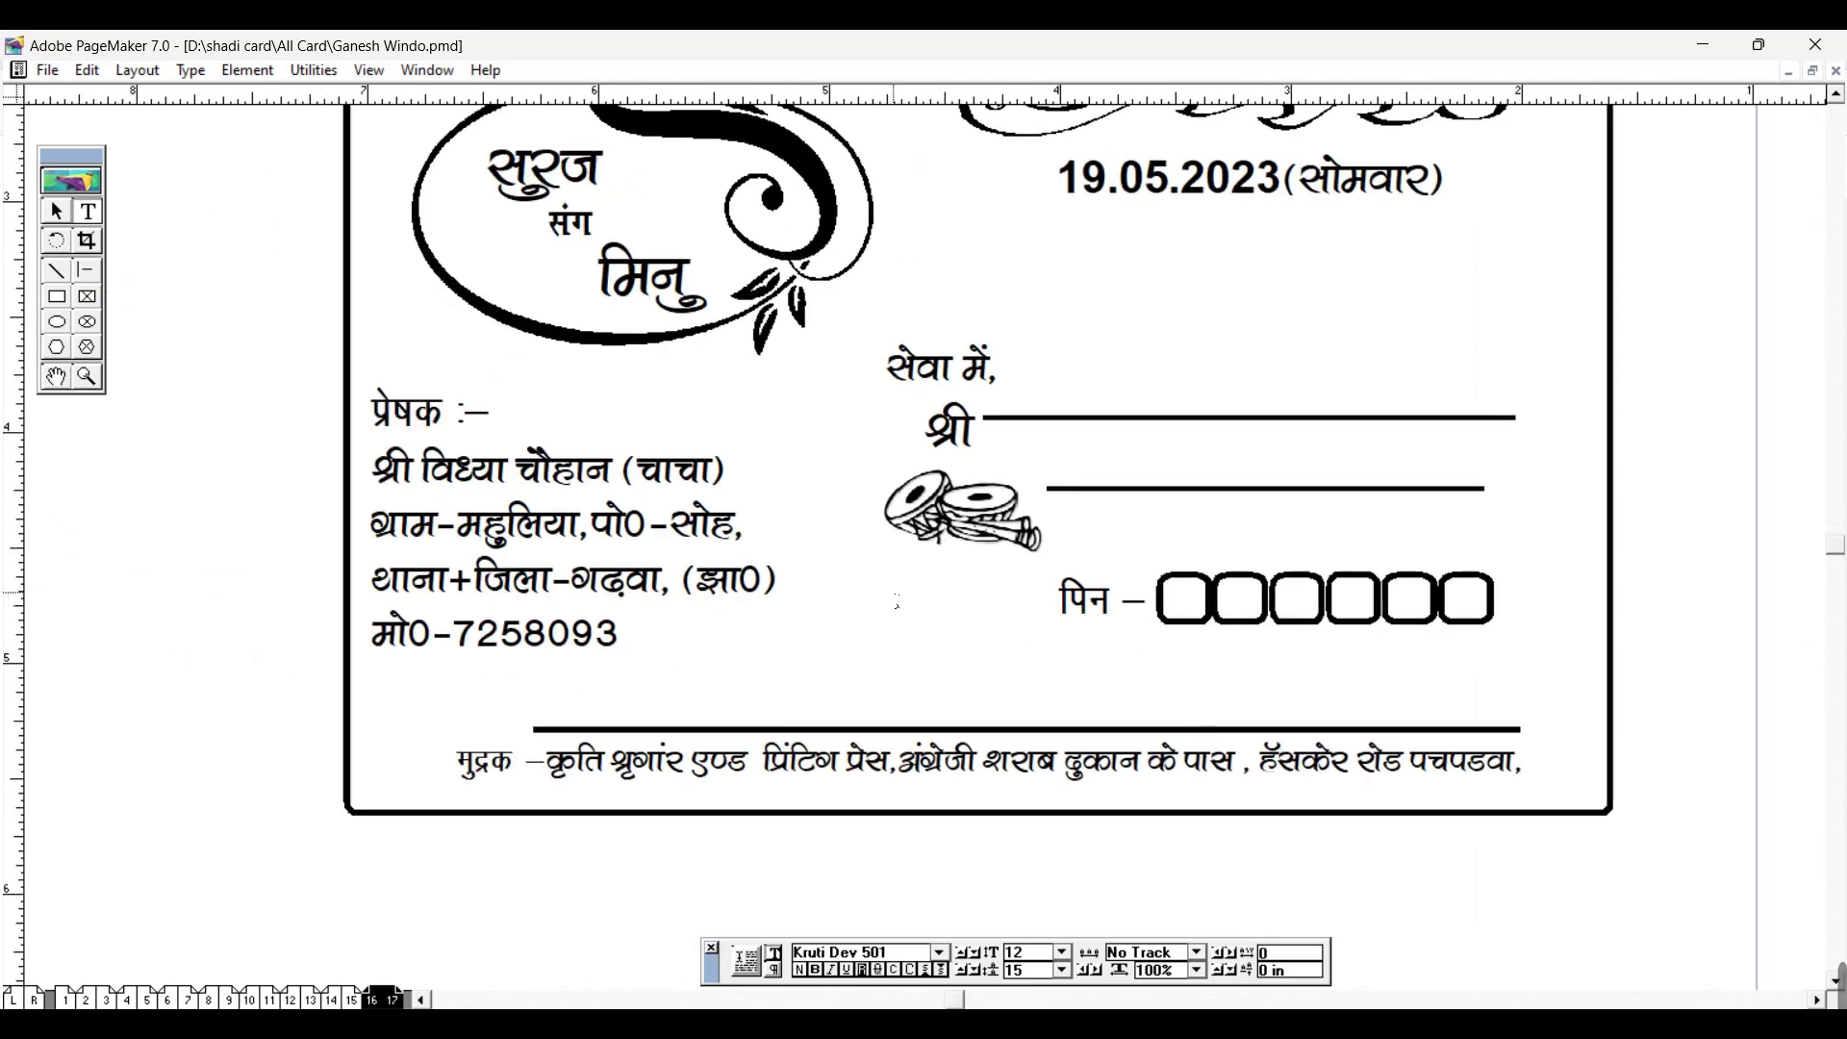
left_click(58, 211)
left_click_drag(439, 398, 1051, 589)
key("ctrl+0")
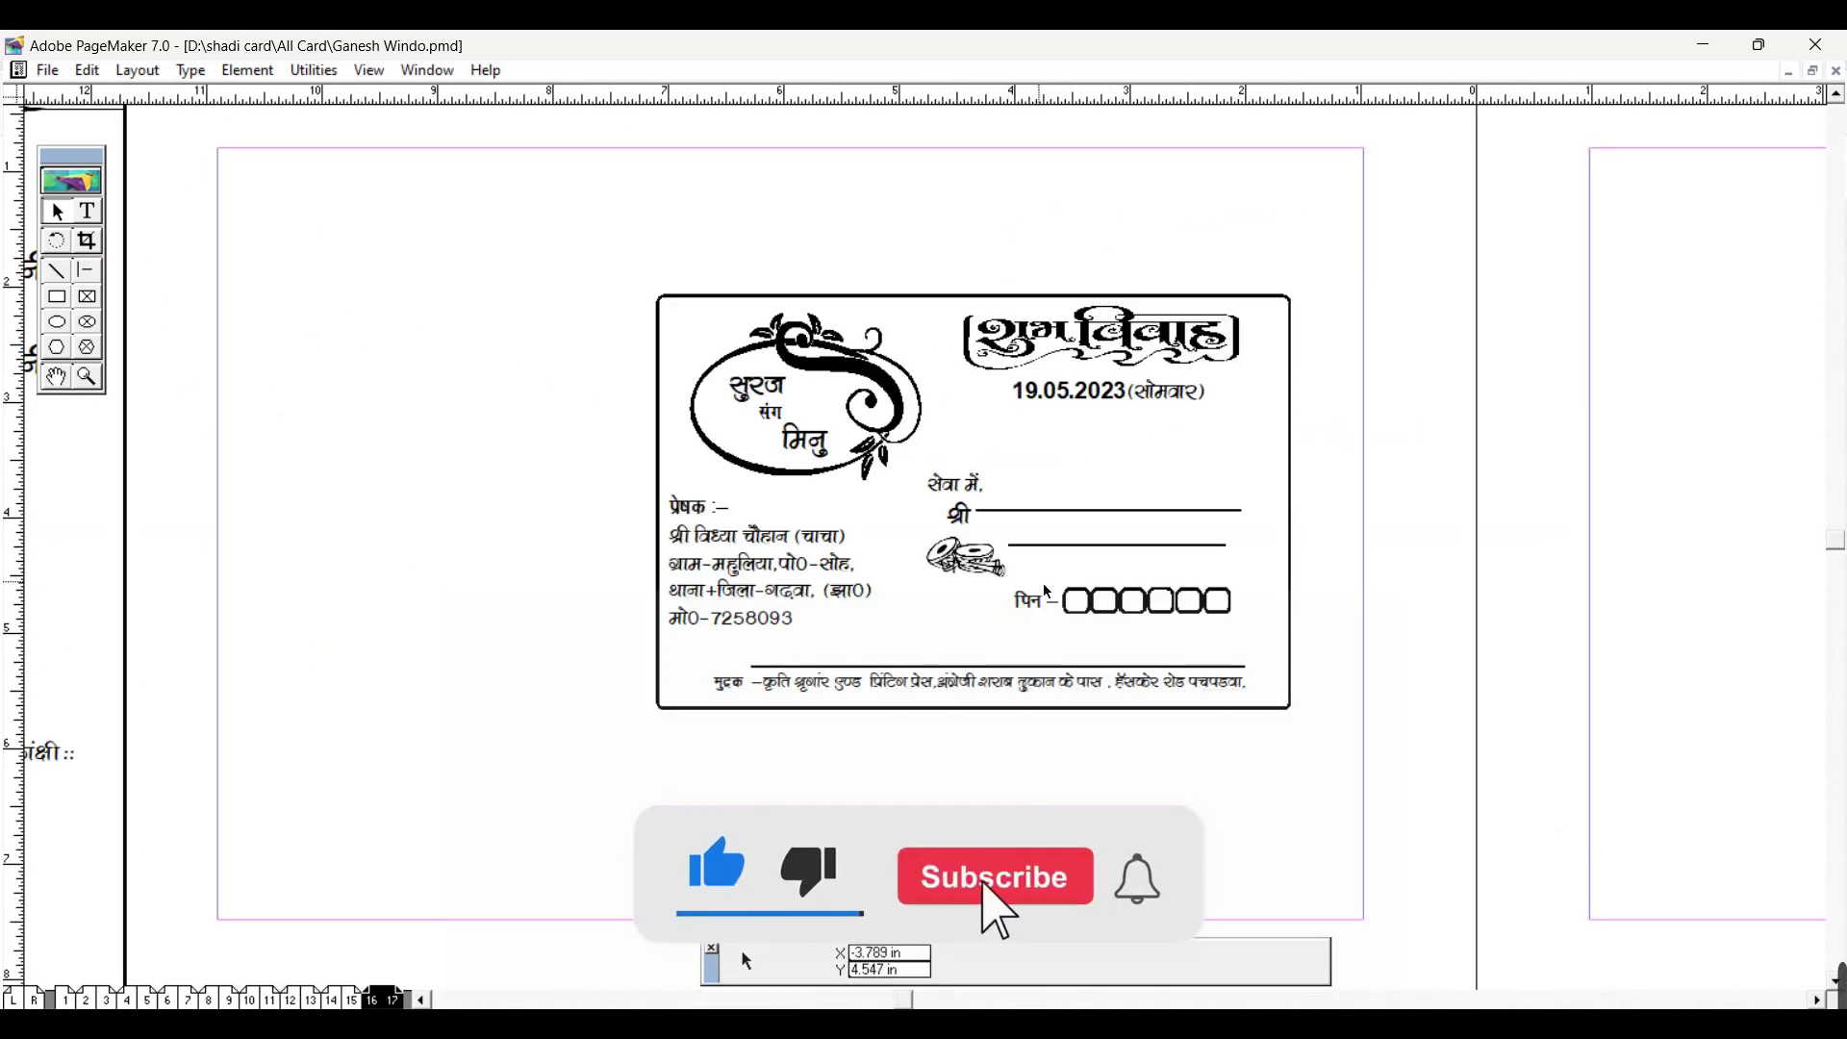
Step: Flip between spreads 12–13 and 14–15, then step back through 8–9 to pages 6–7
left_click(309, 1001)
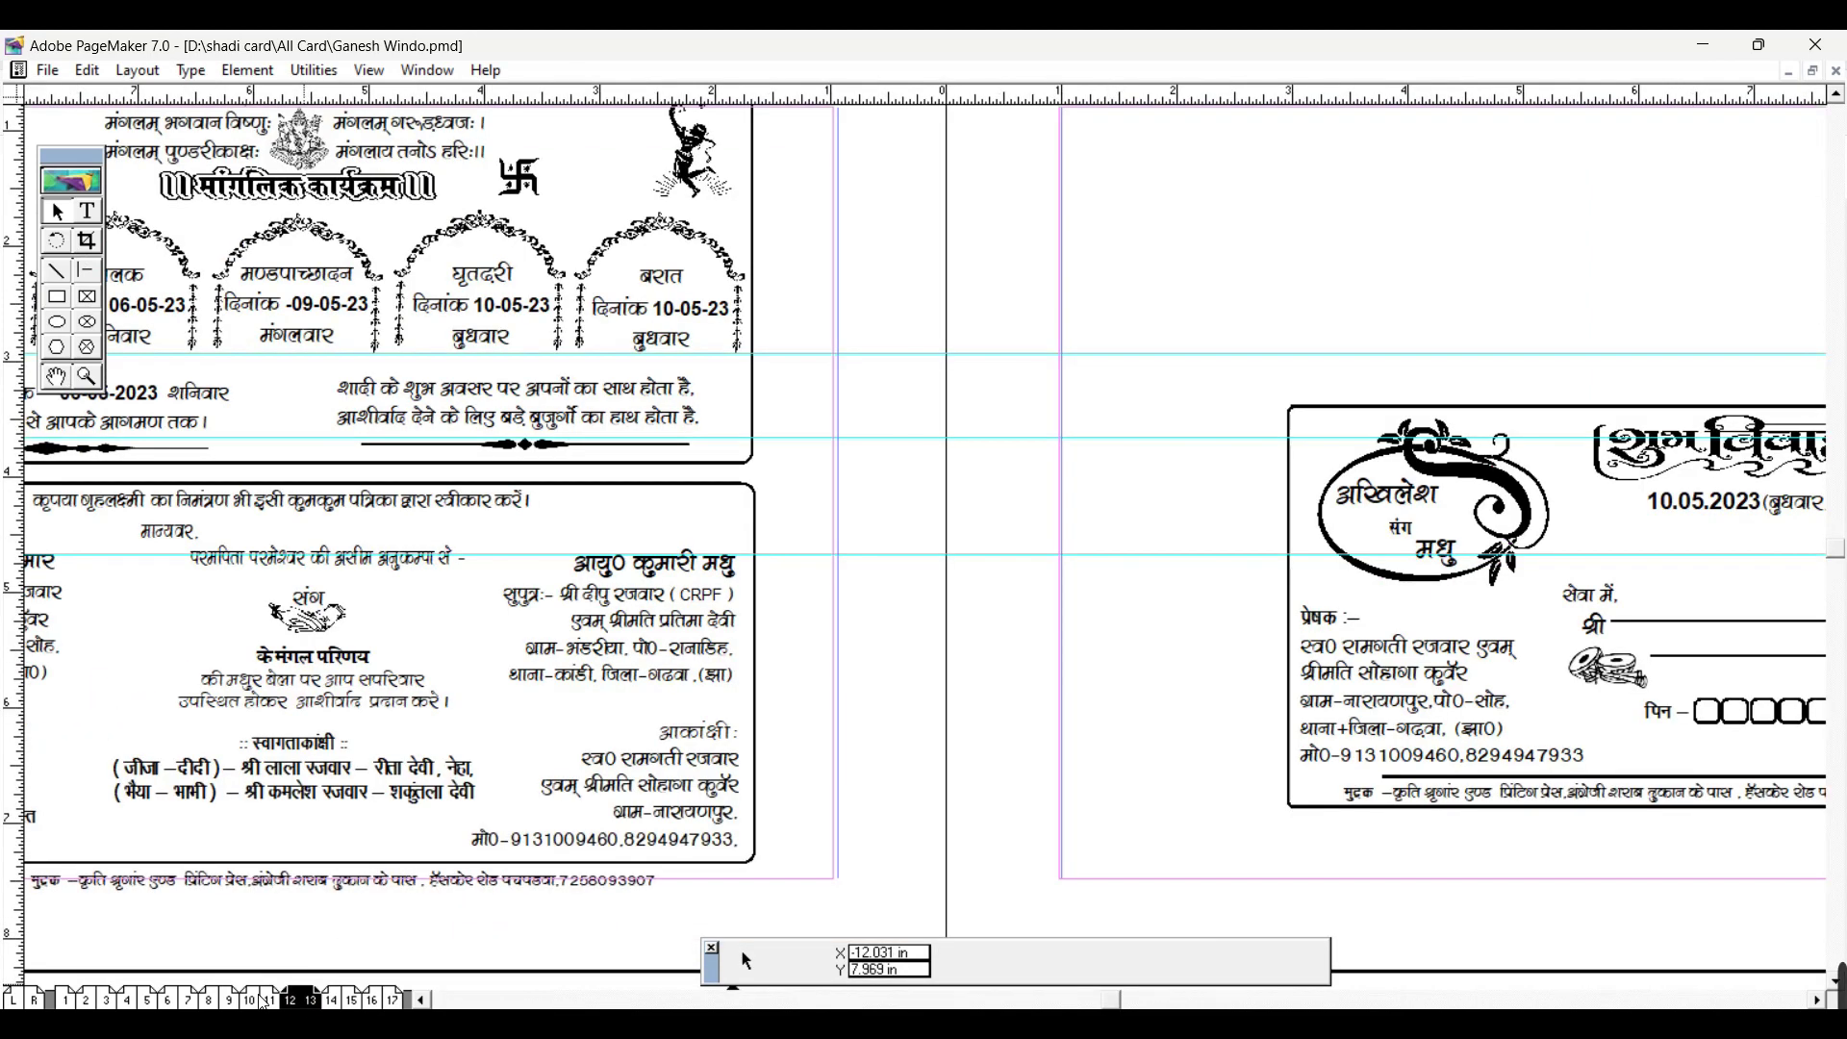
left_click_drag(462, 689, 849, 738)
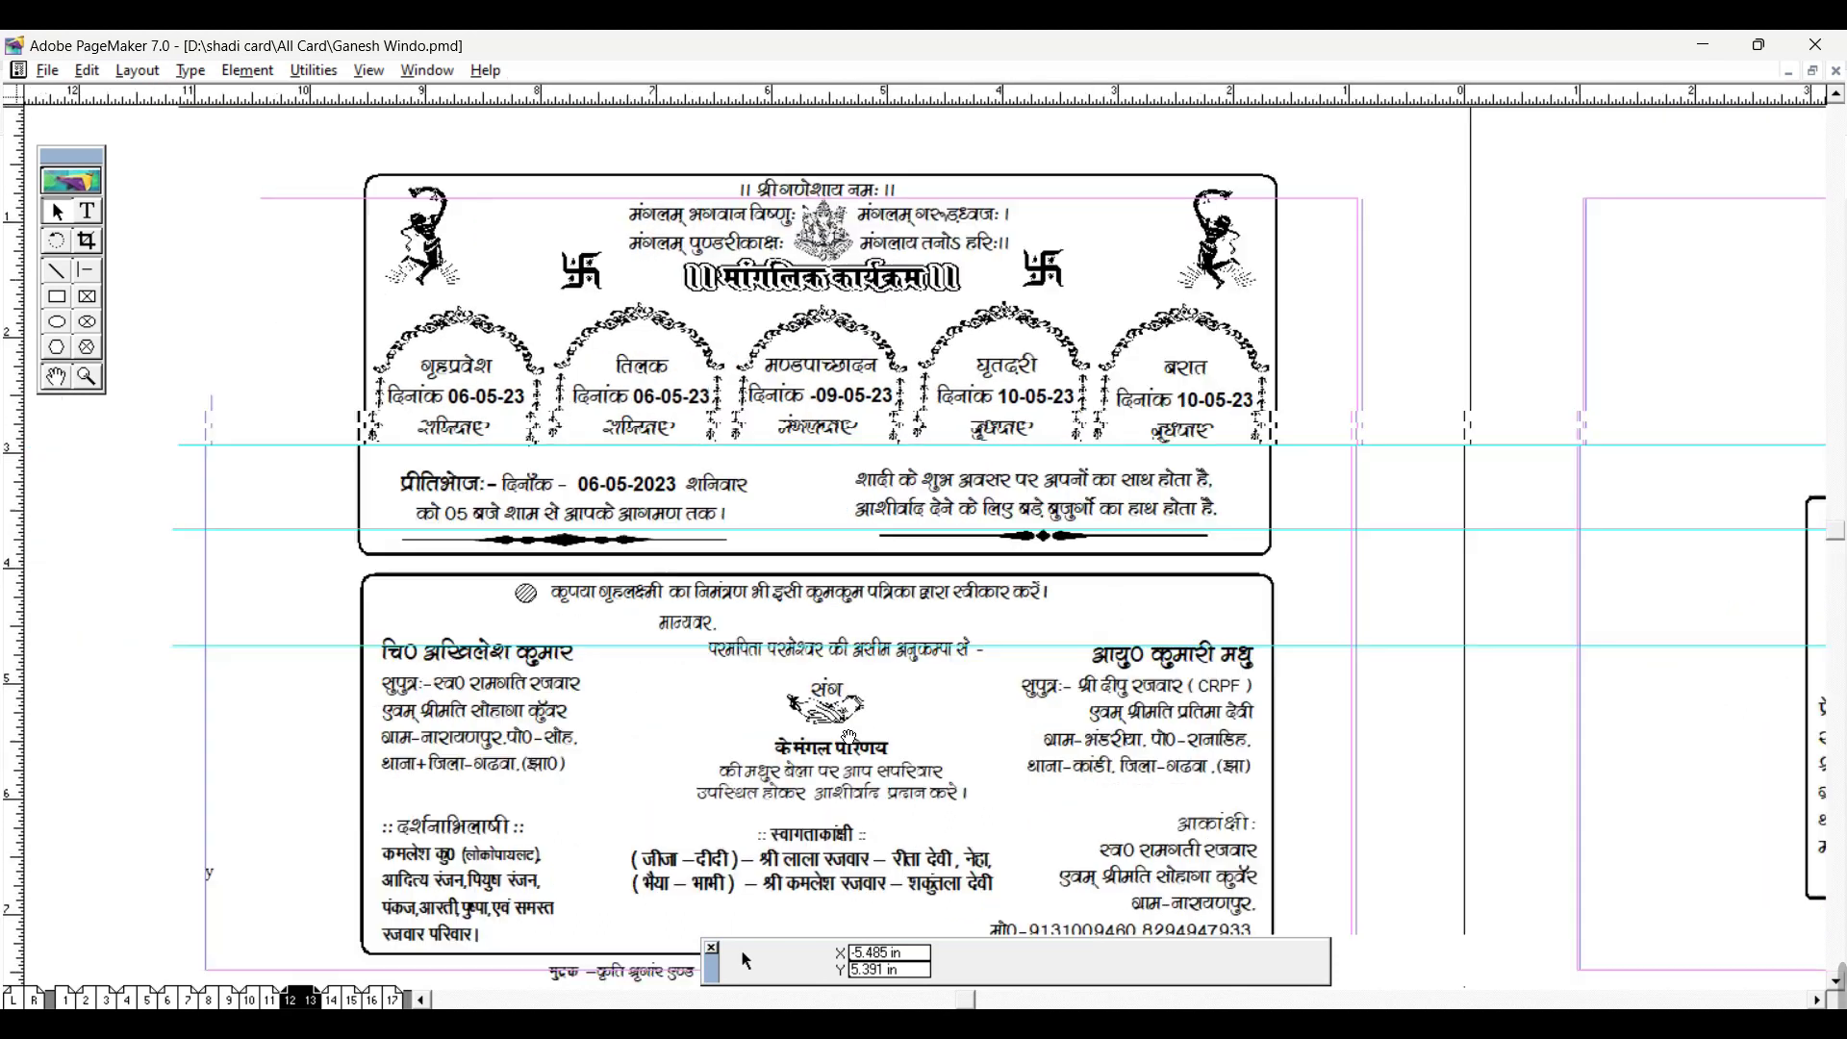
left_click_drag(760, 689, 748, 647)
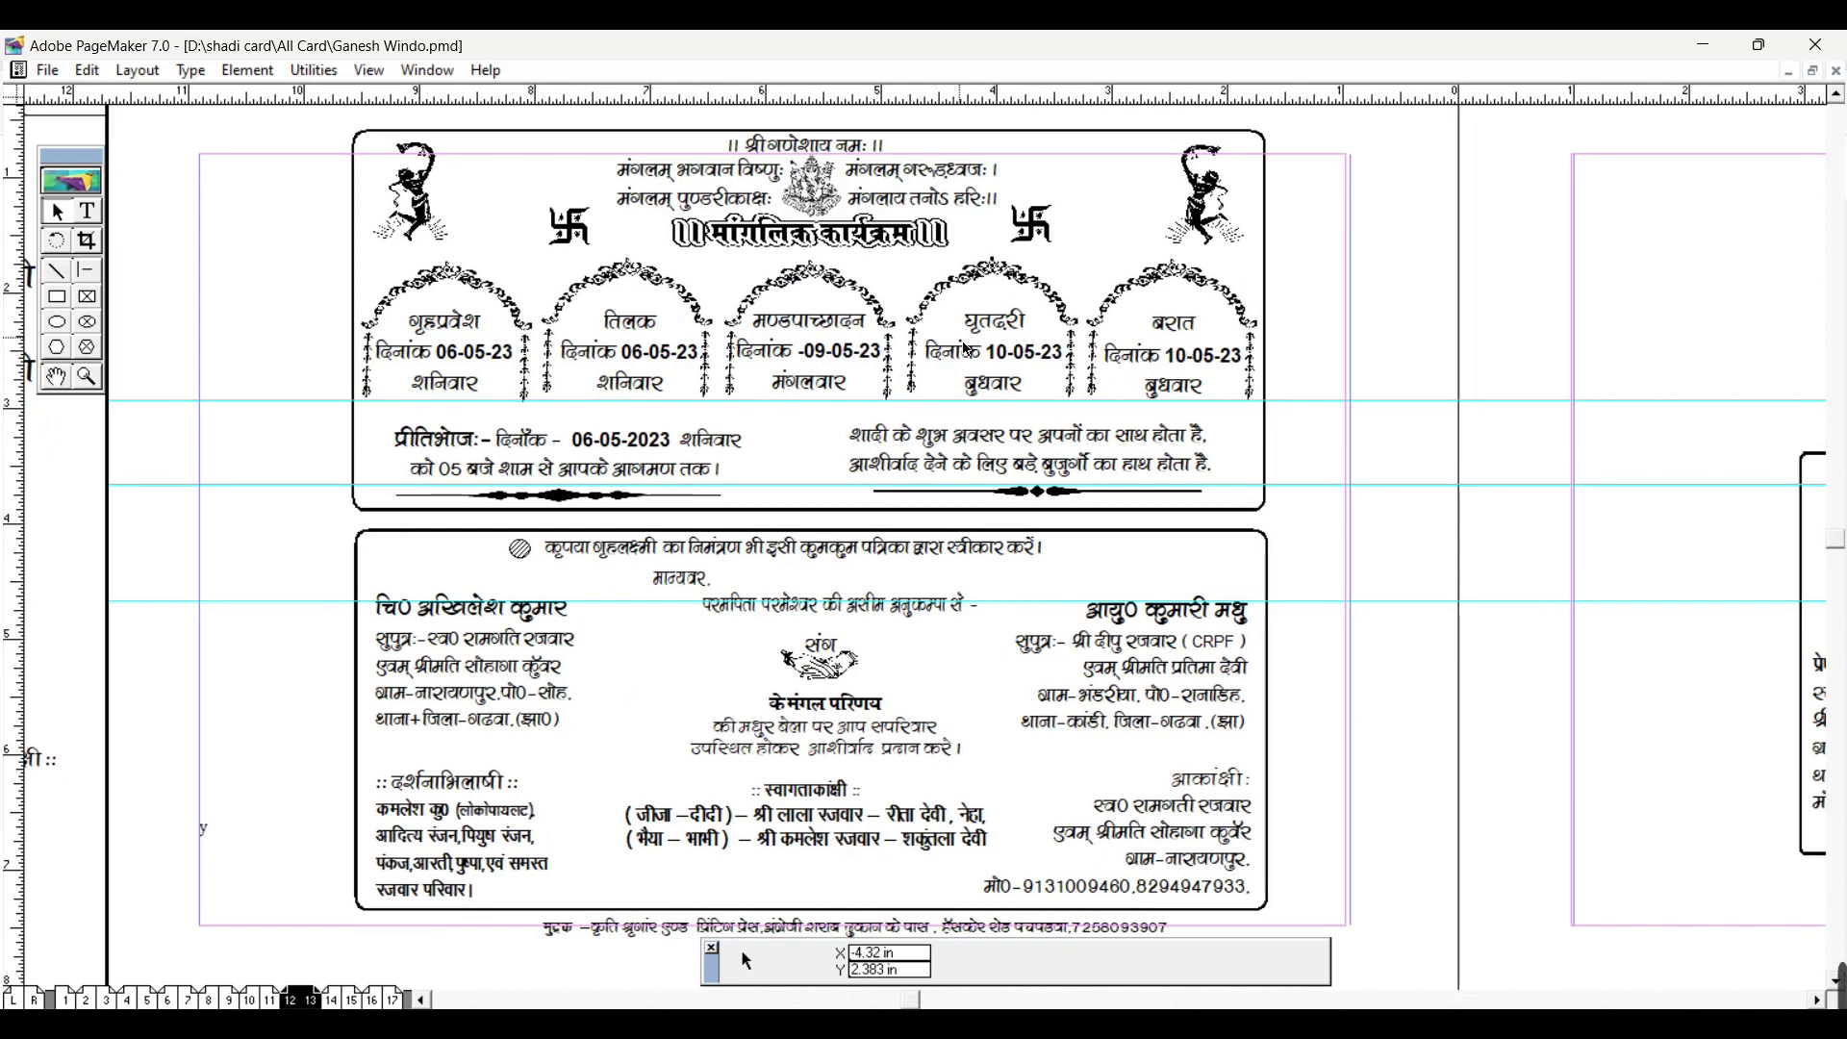
left_click(332, 1000)
mouse_move(508, 592)
left_mouse_down()
mouse_move(804, 624)
mouse_move(1150, 619)
left_mouse_up()
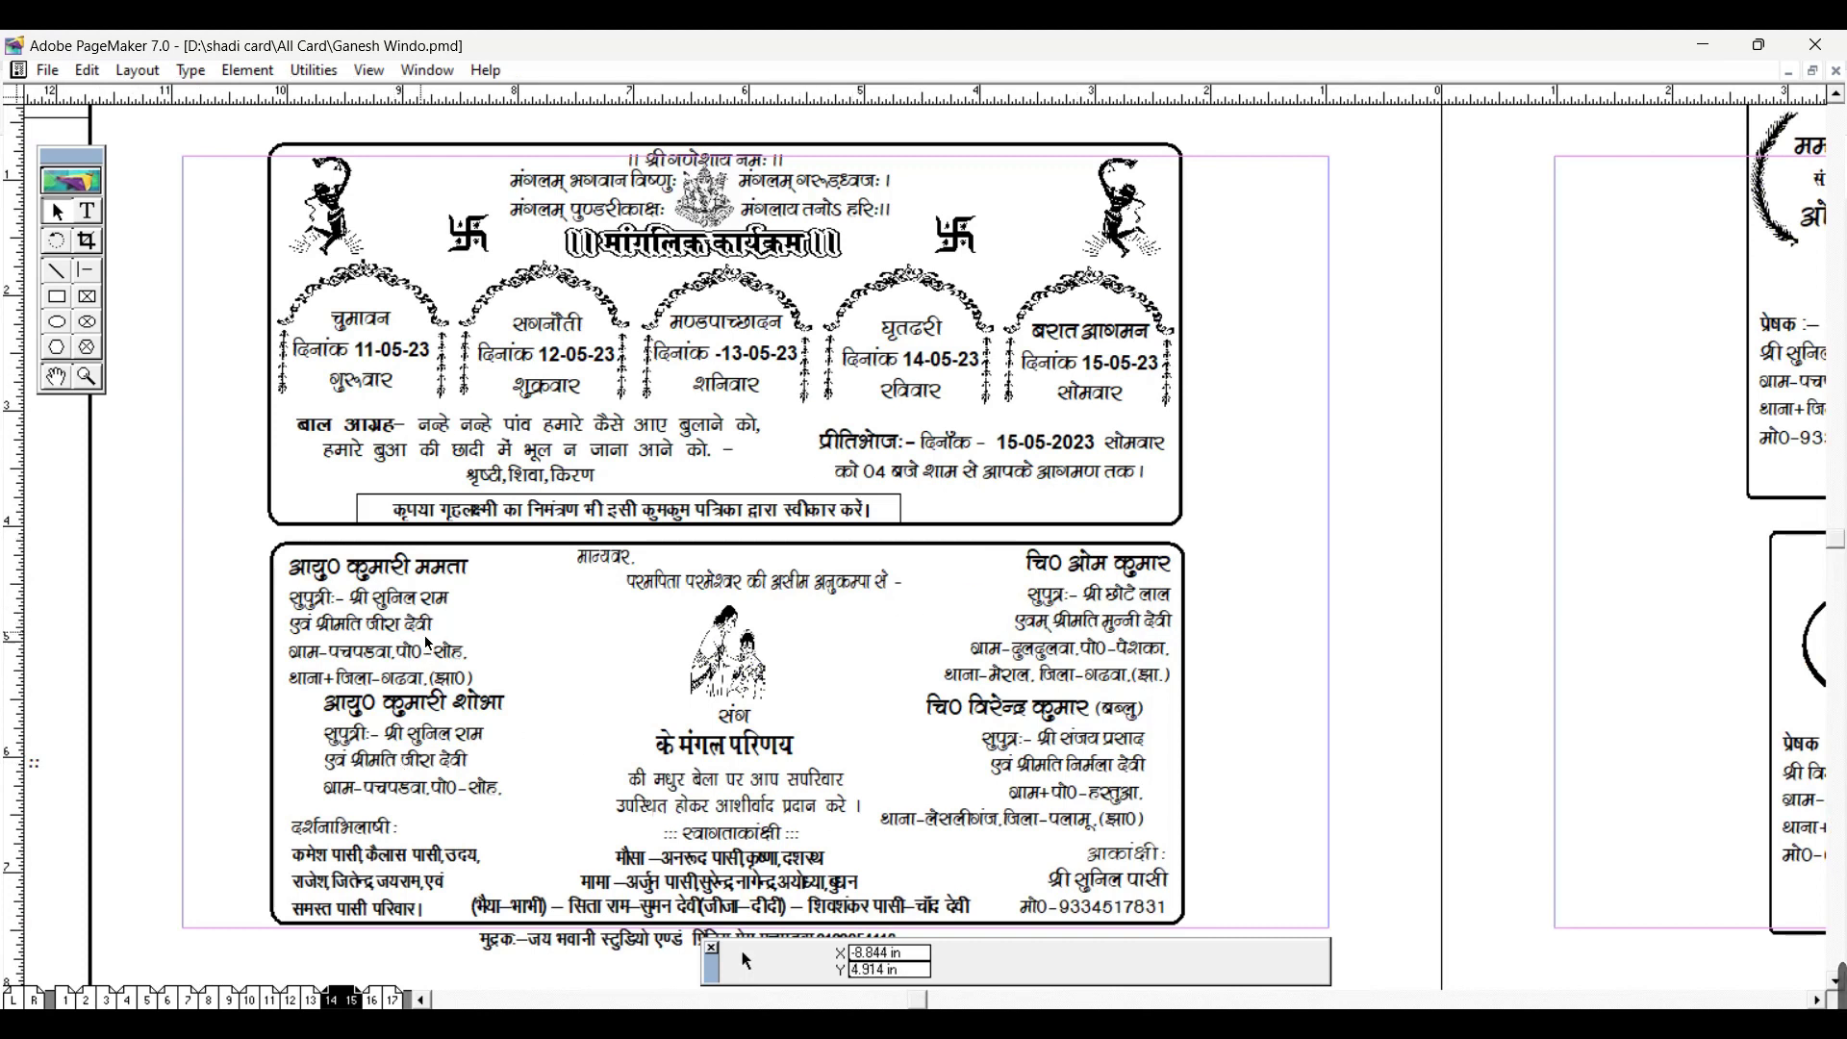
left_click(313, 1000)
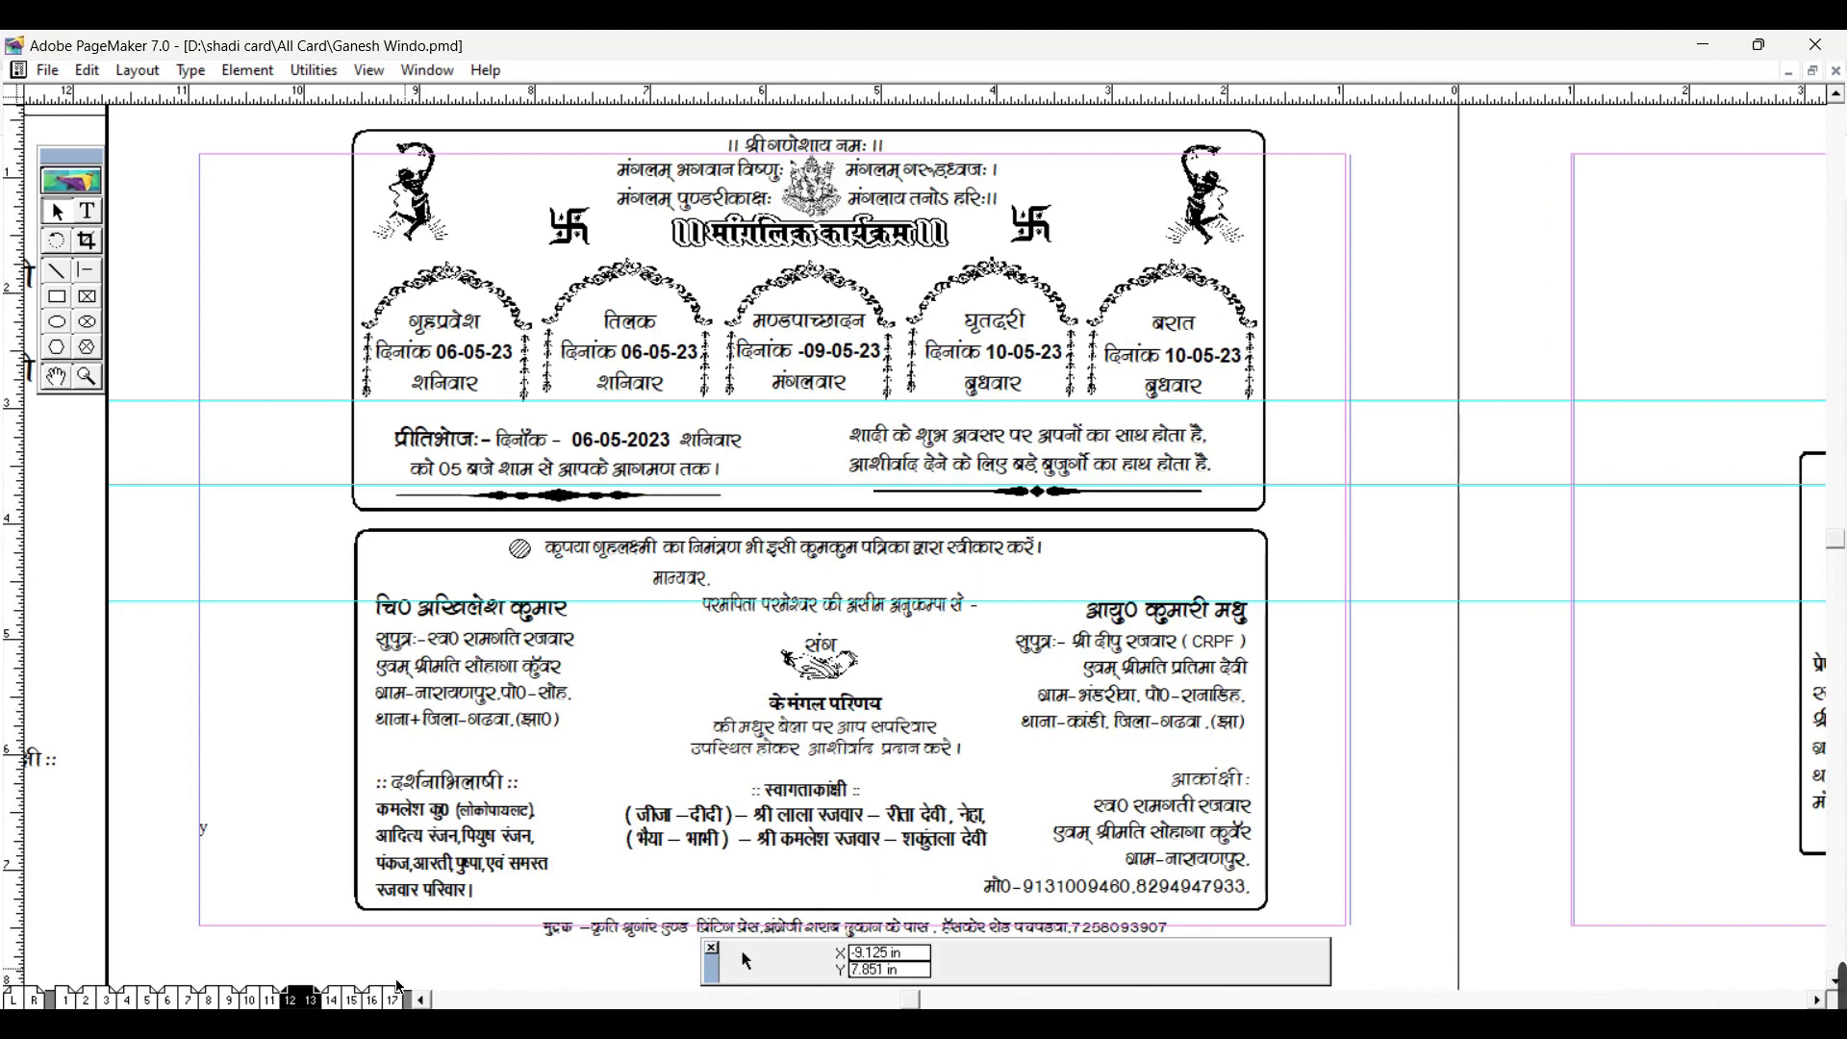
left_click(331, 1000)
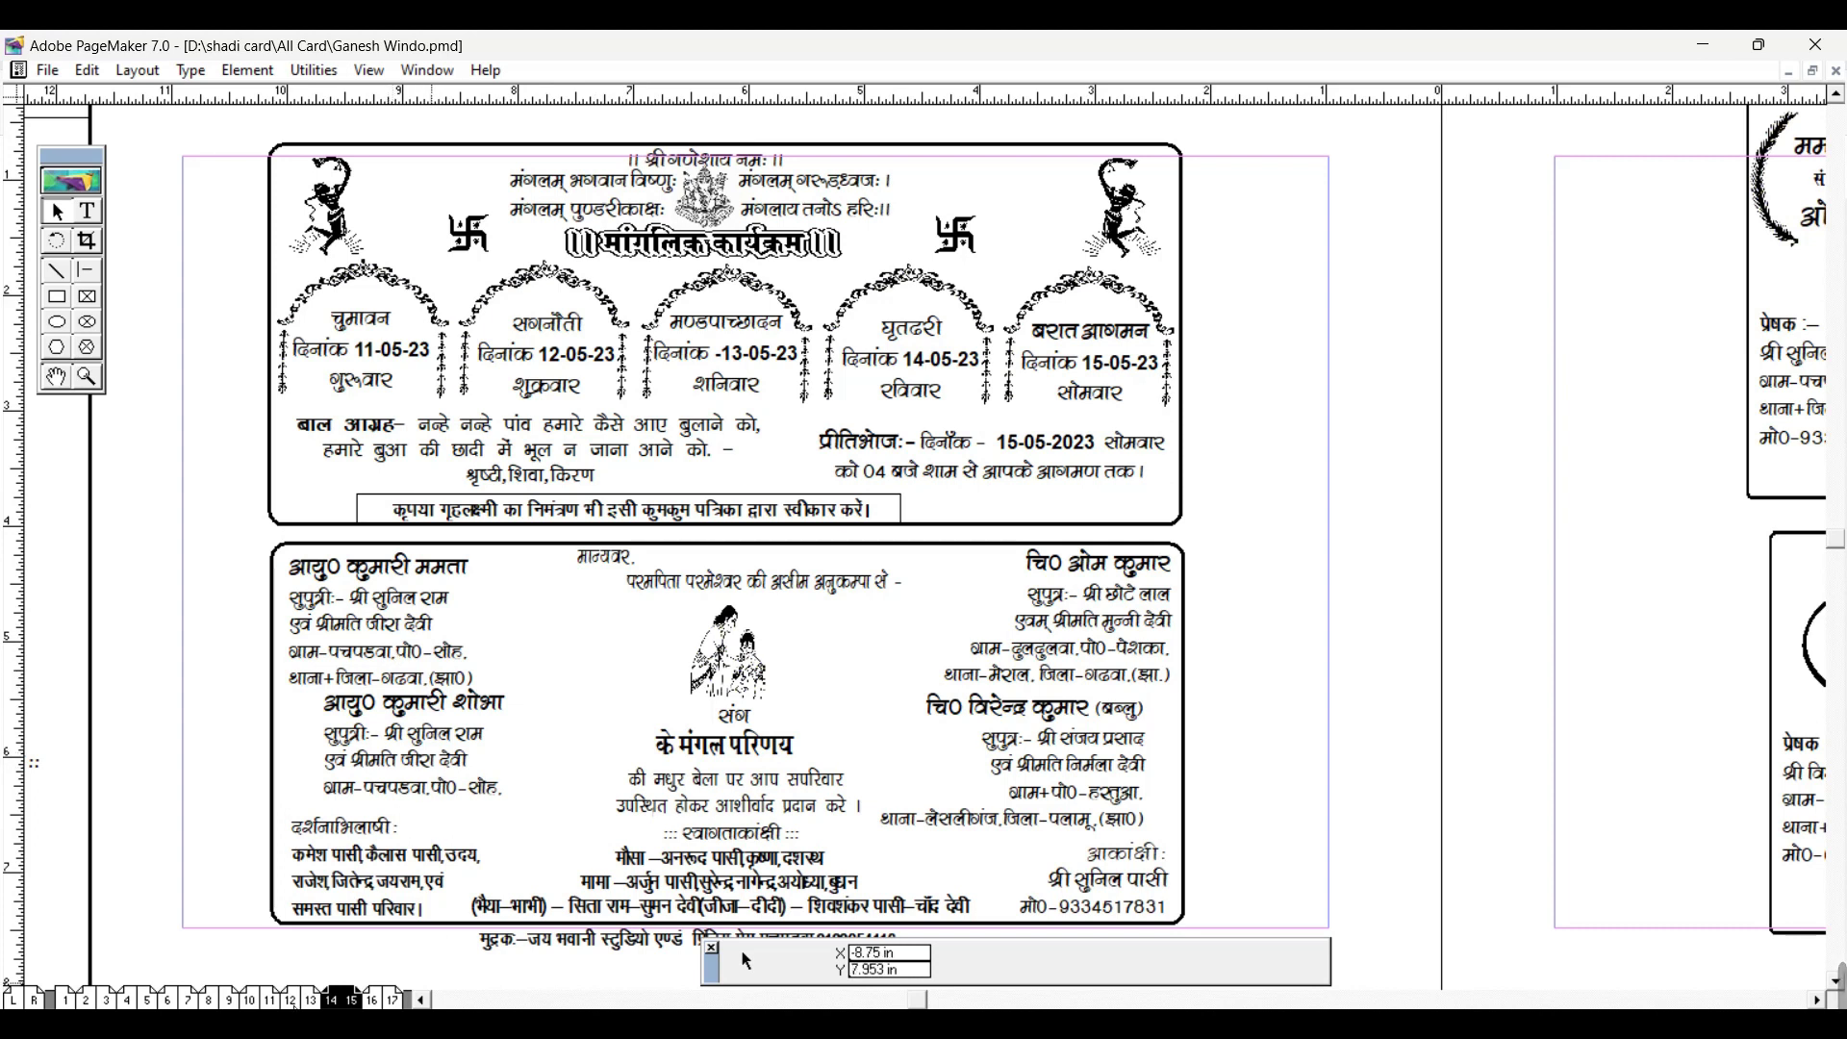
key("F11")
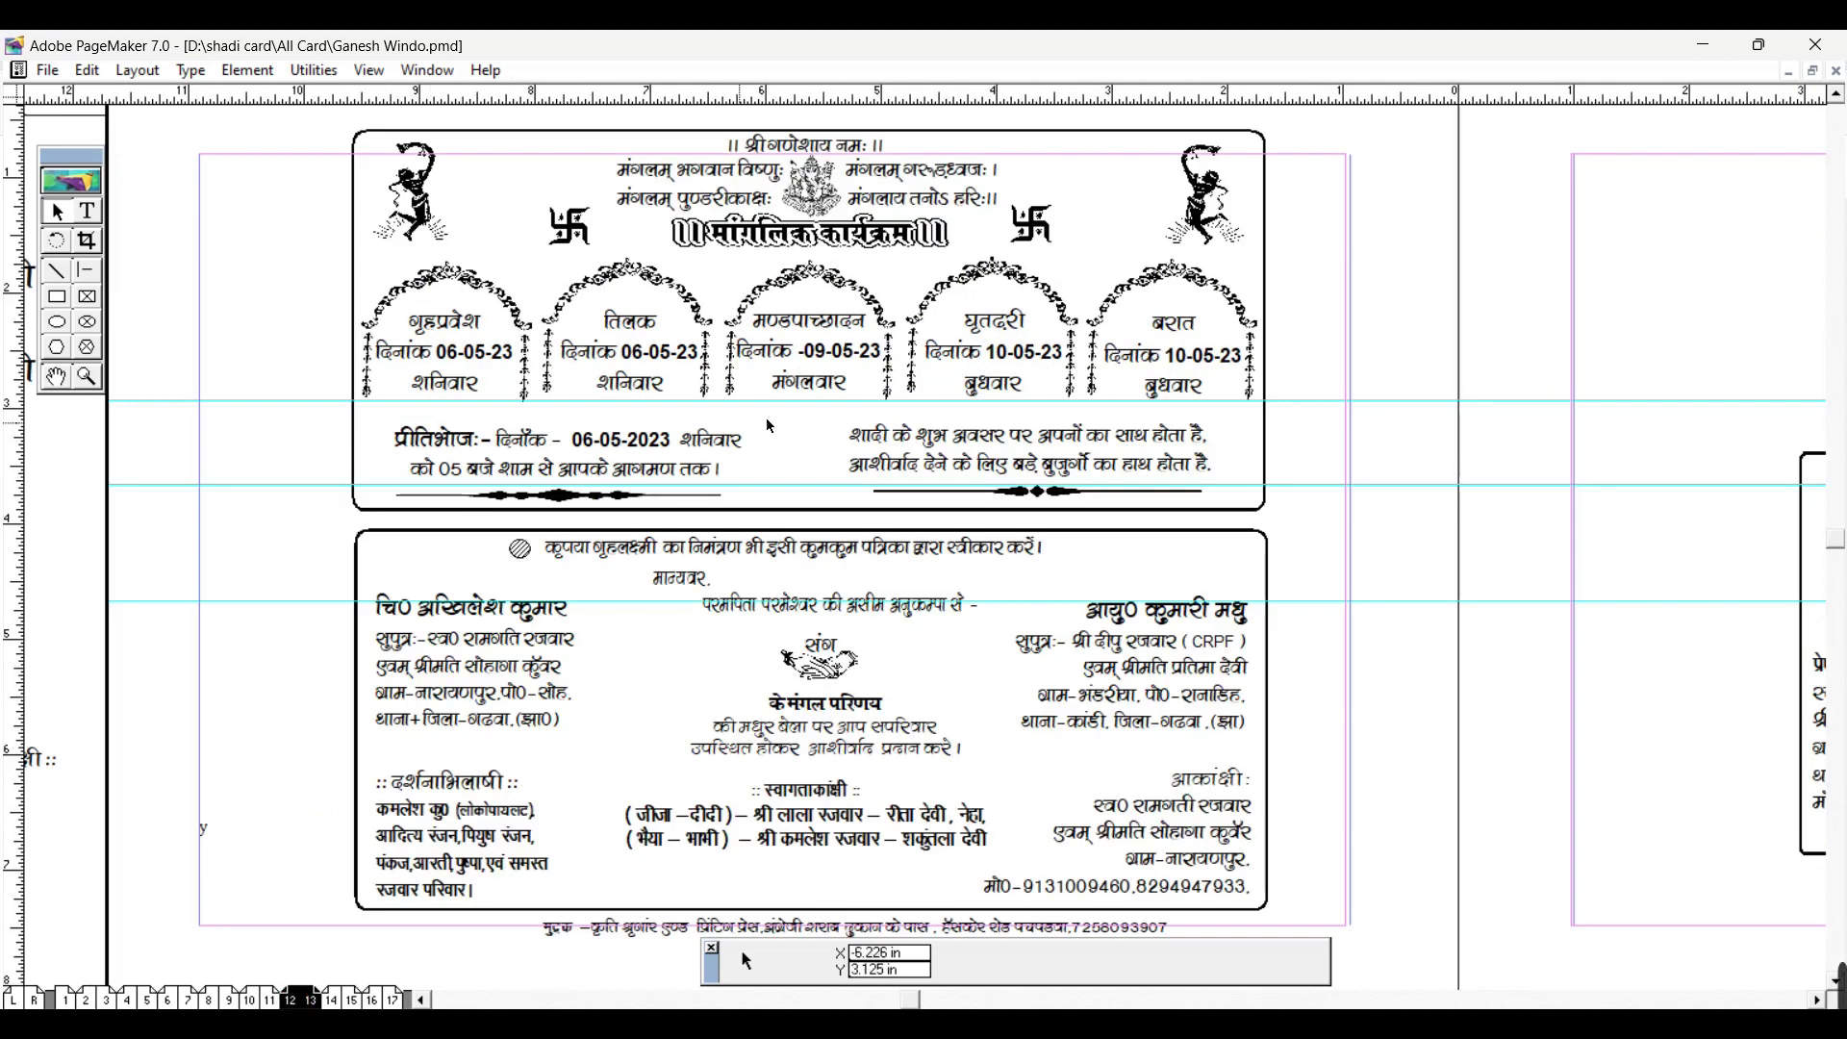
key("F12")
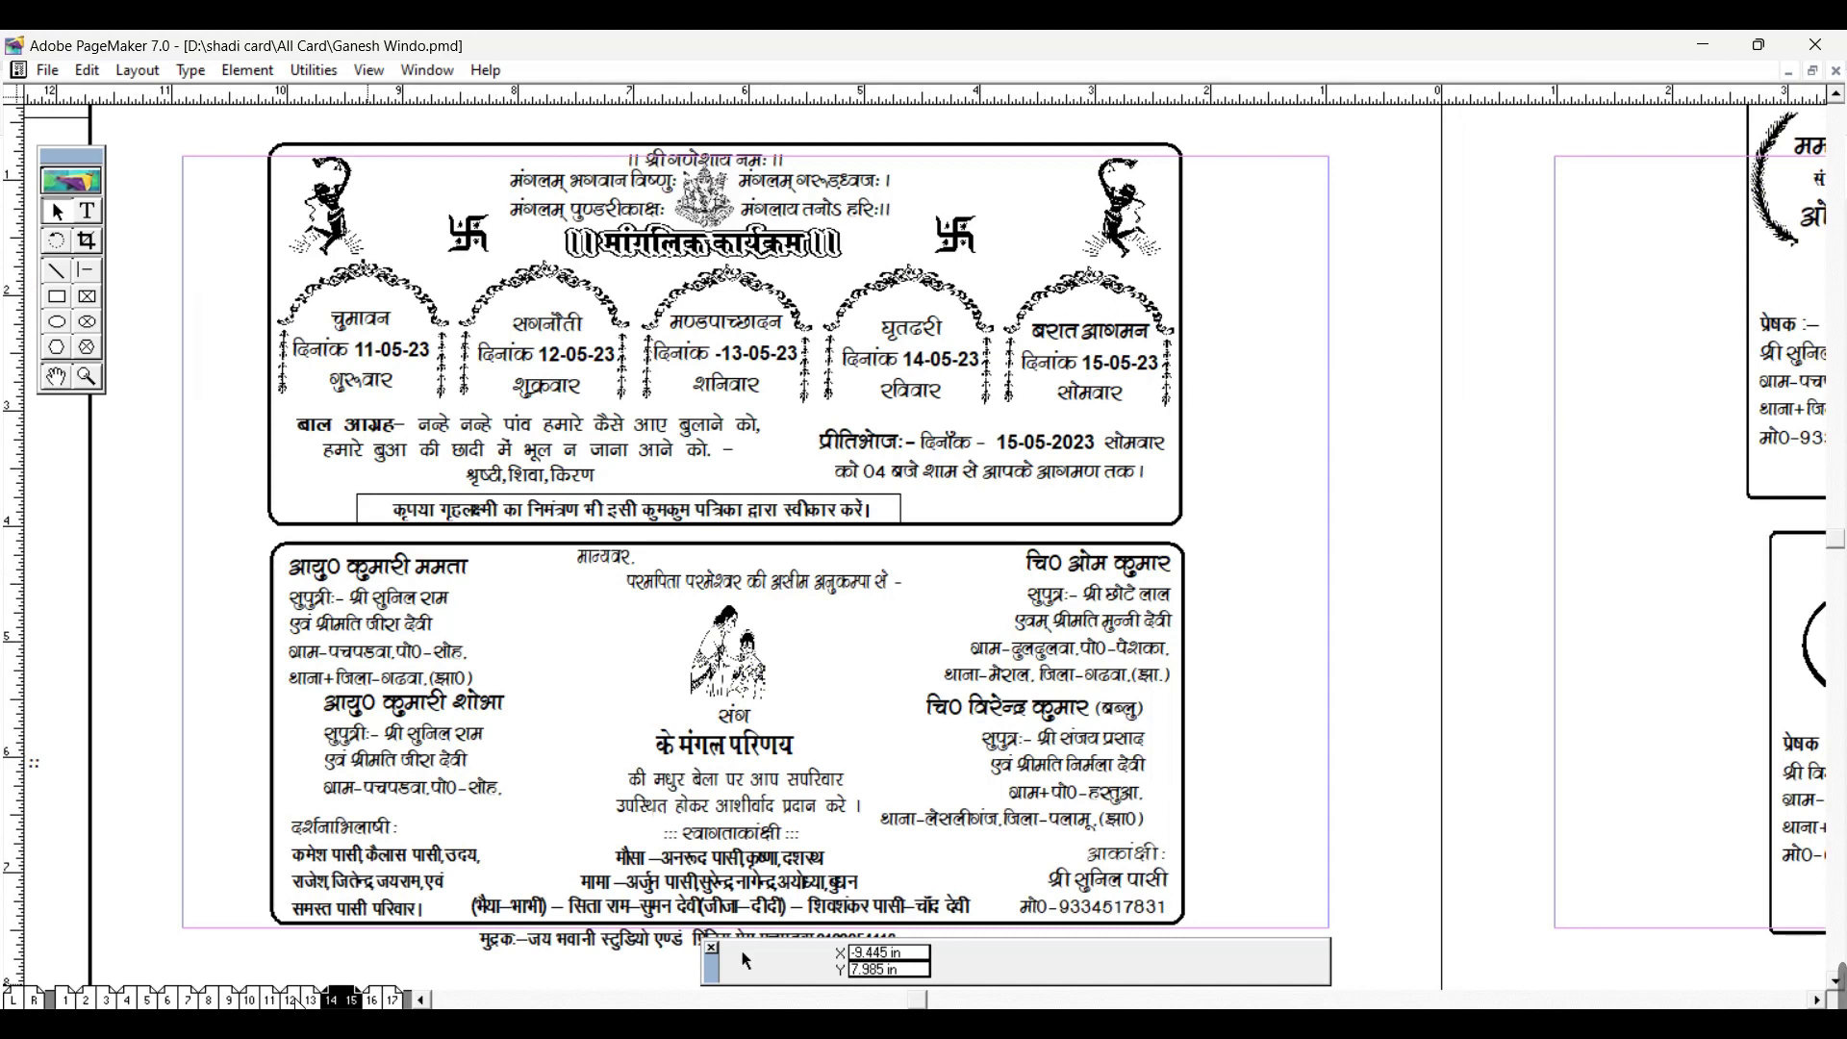
key("F11")
key("F11")
key("F11")
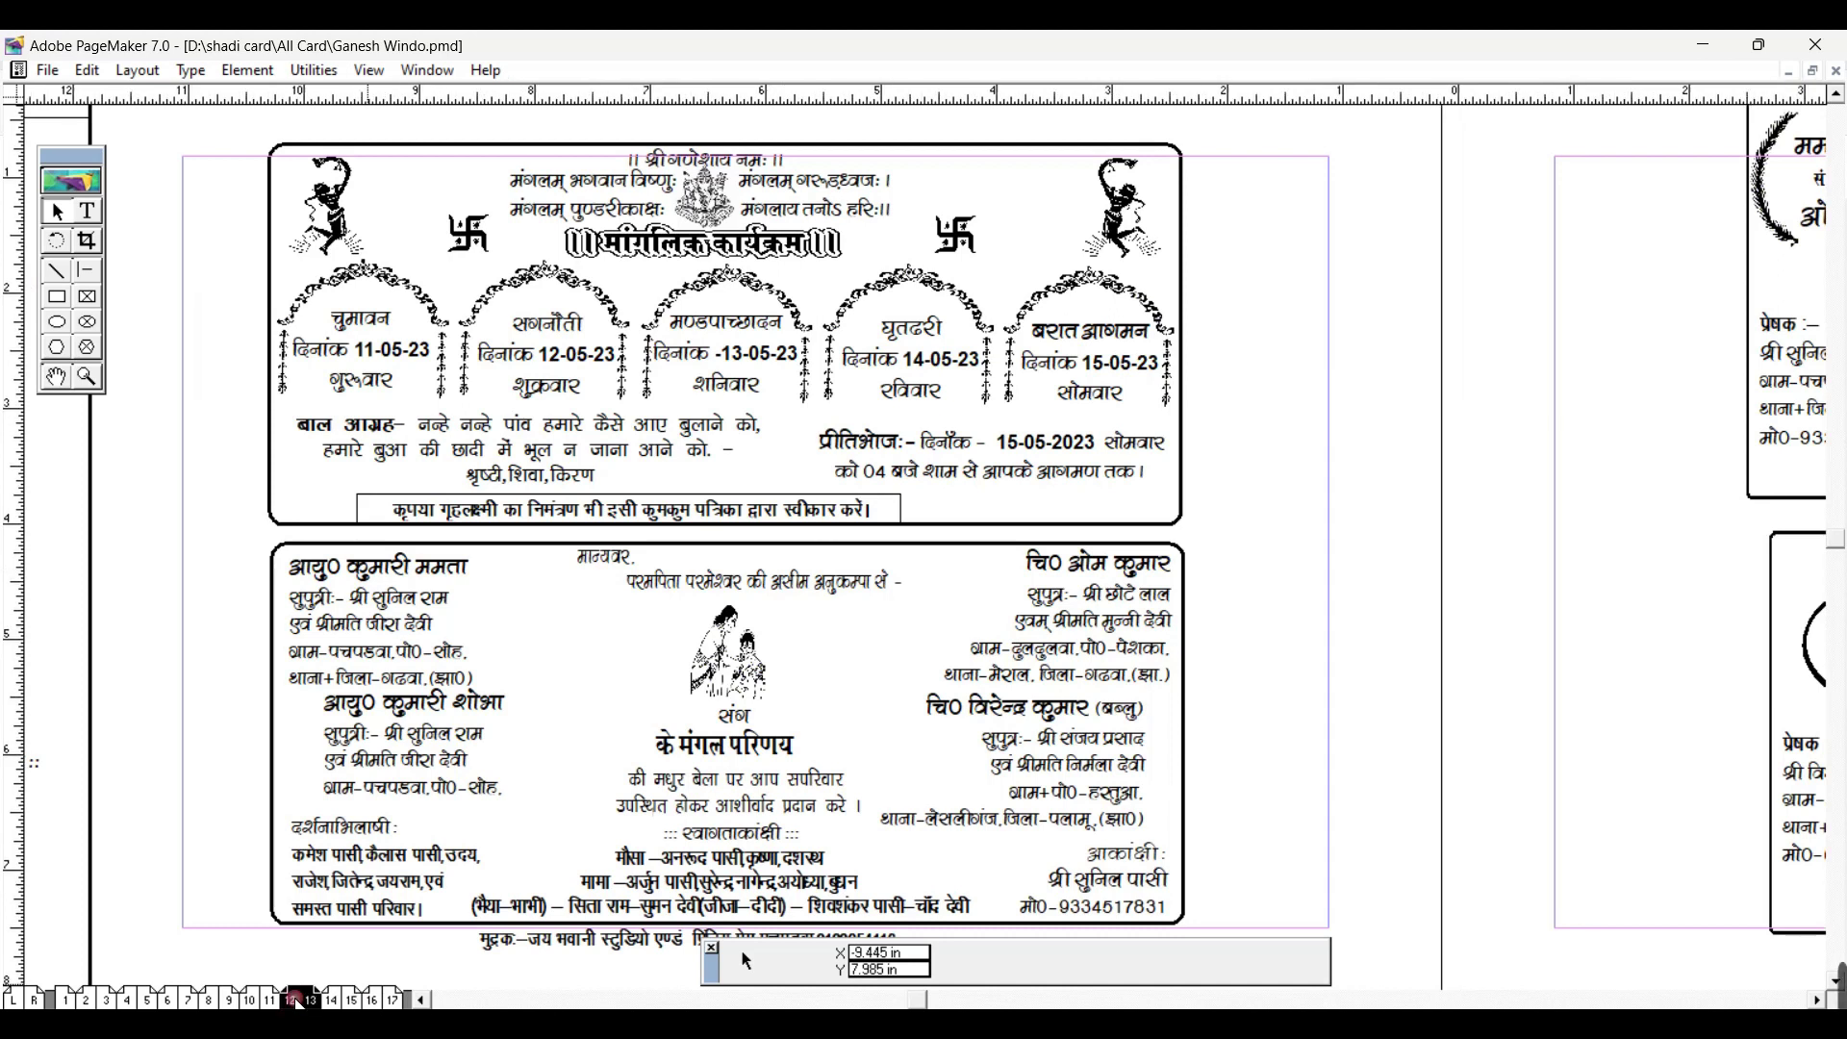
key("F11")
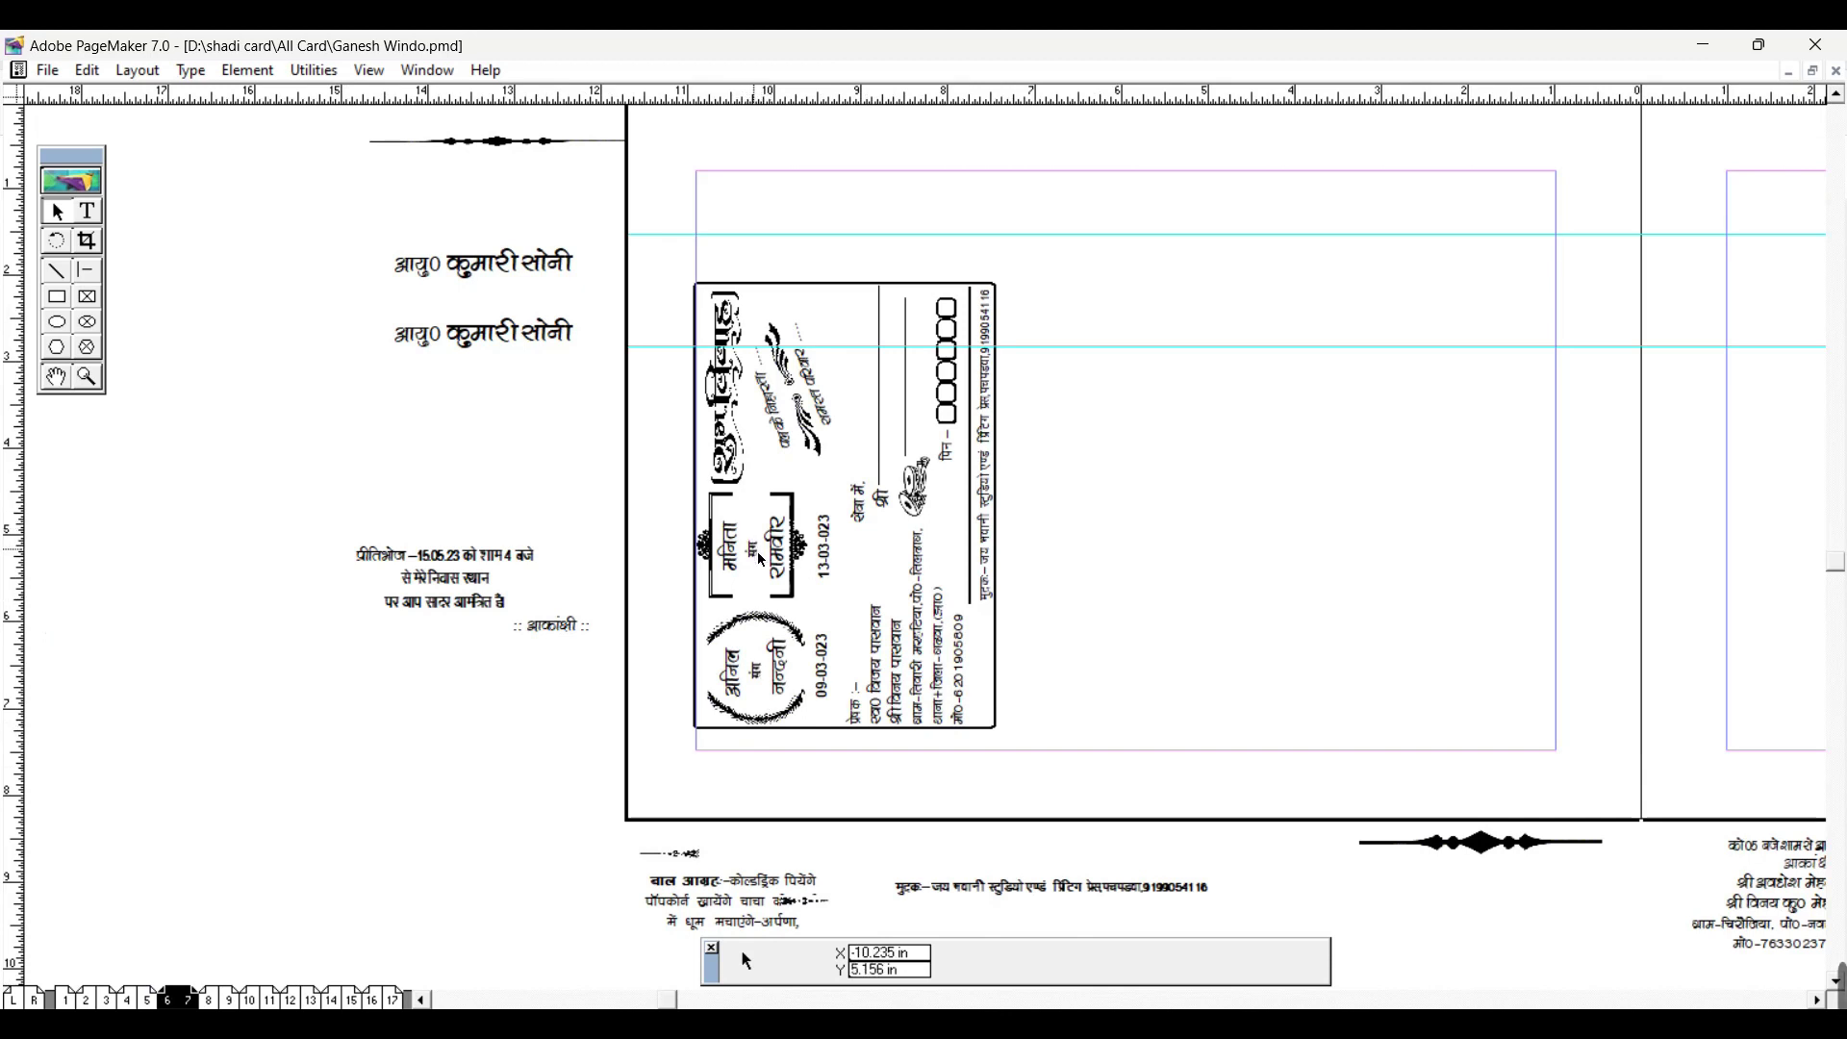
Step: Set the sideways envelope card's rotation to 0° so it stands upright
key("ctrl+=")
key("ctrl+=")
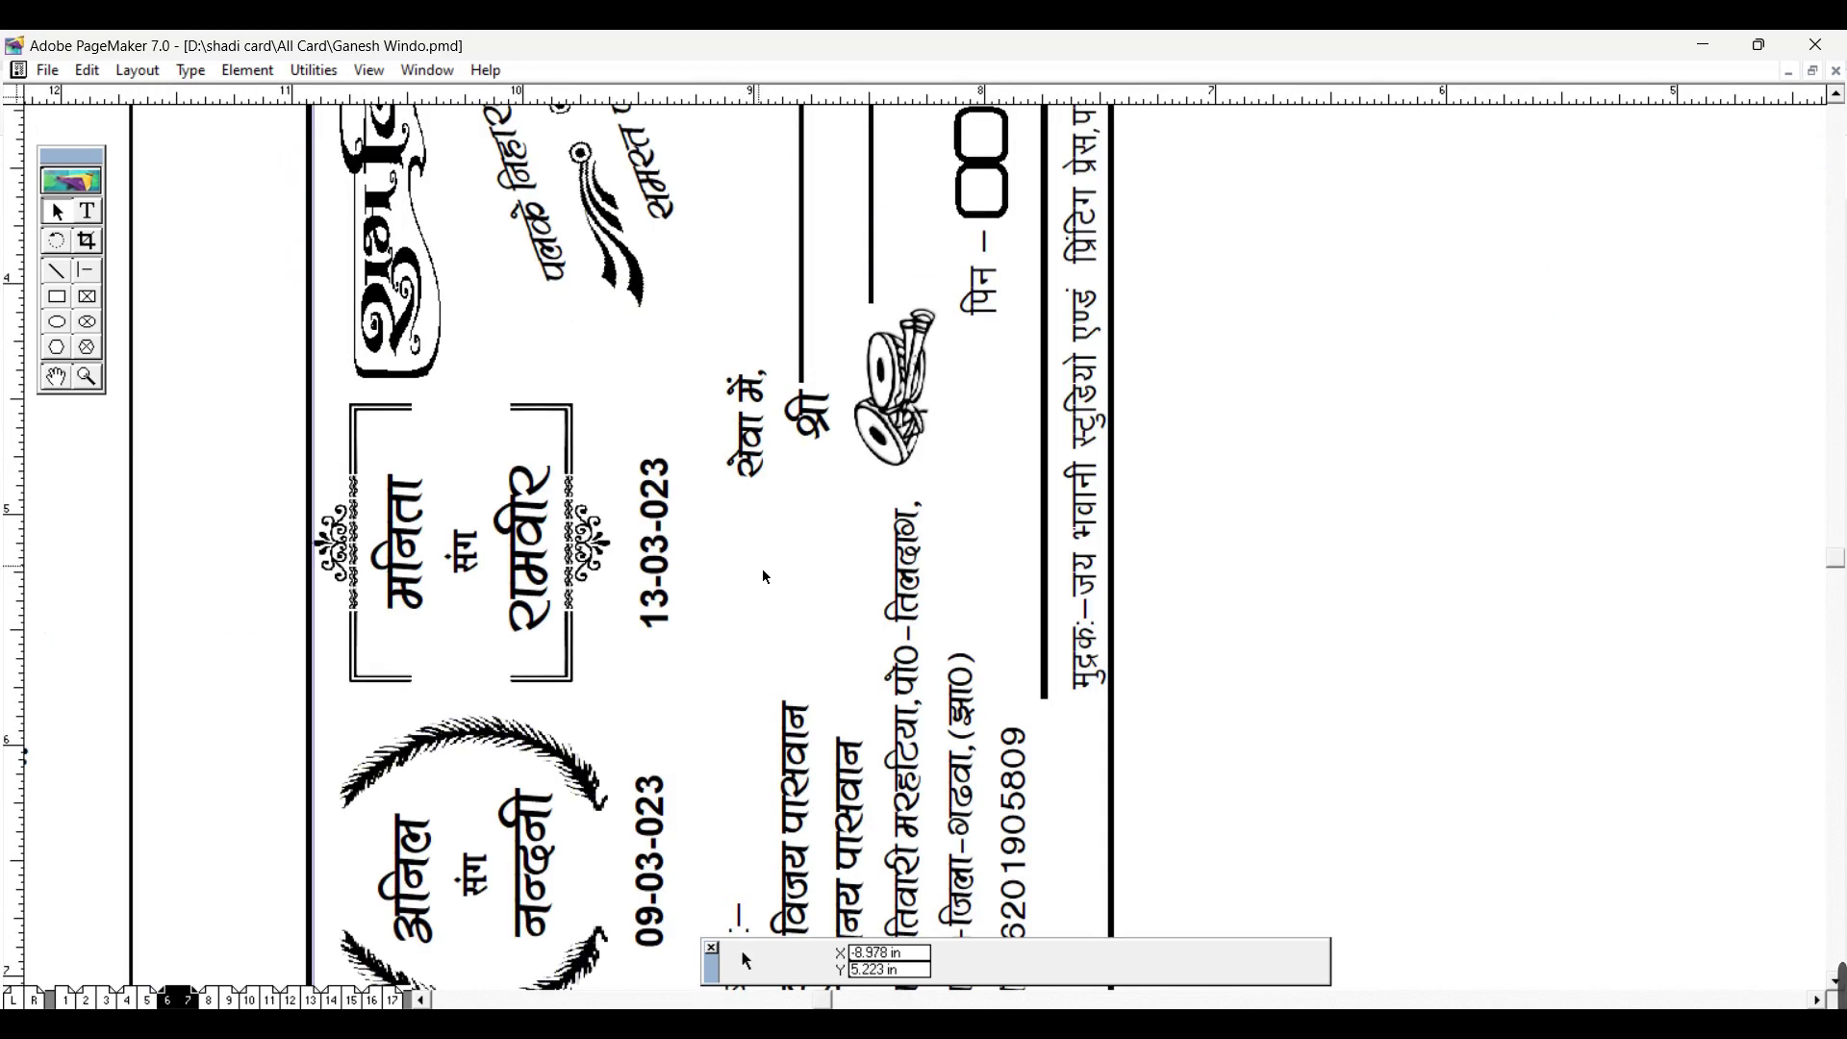
key("ctrl+minus")
left_click(690, 359)
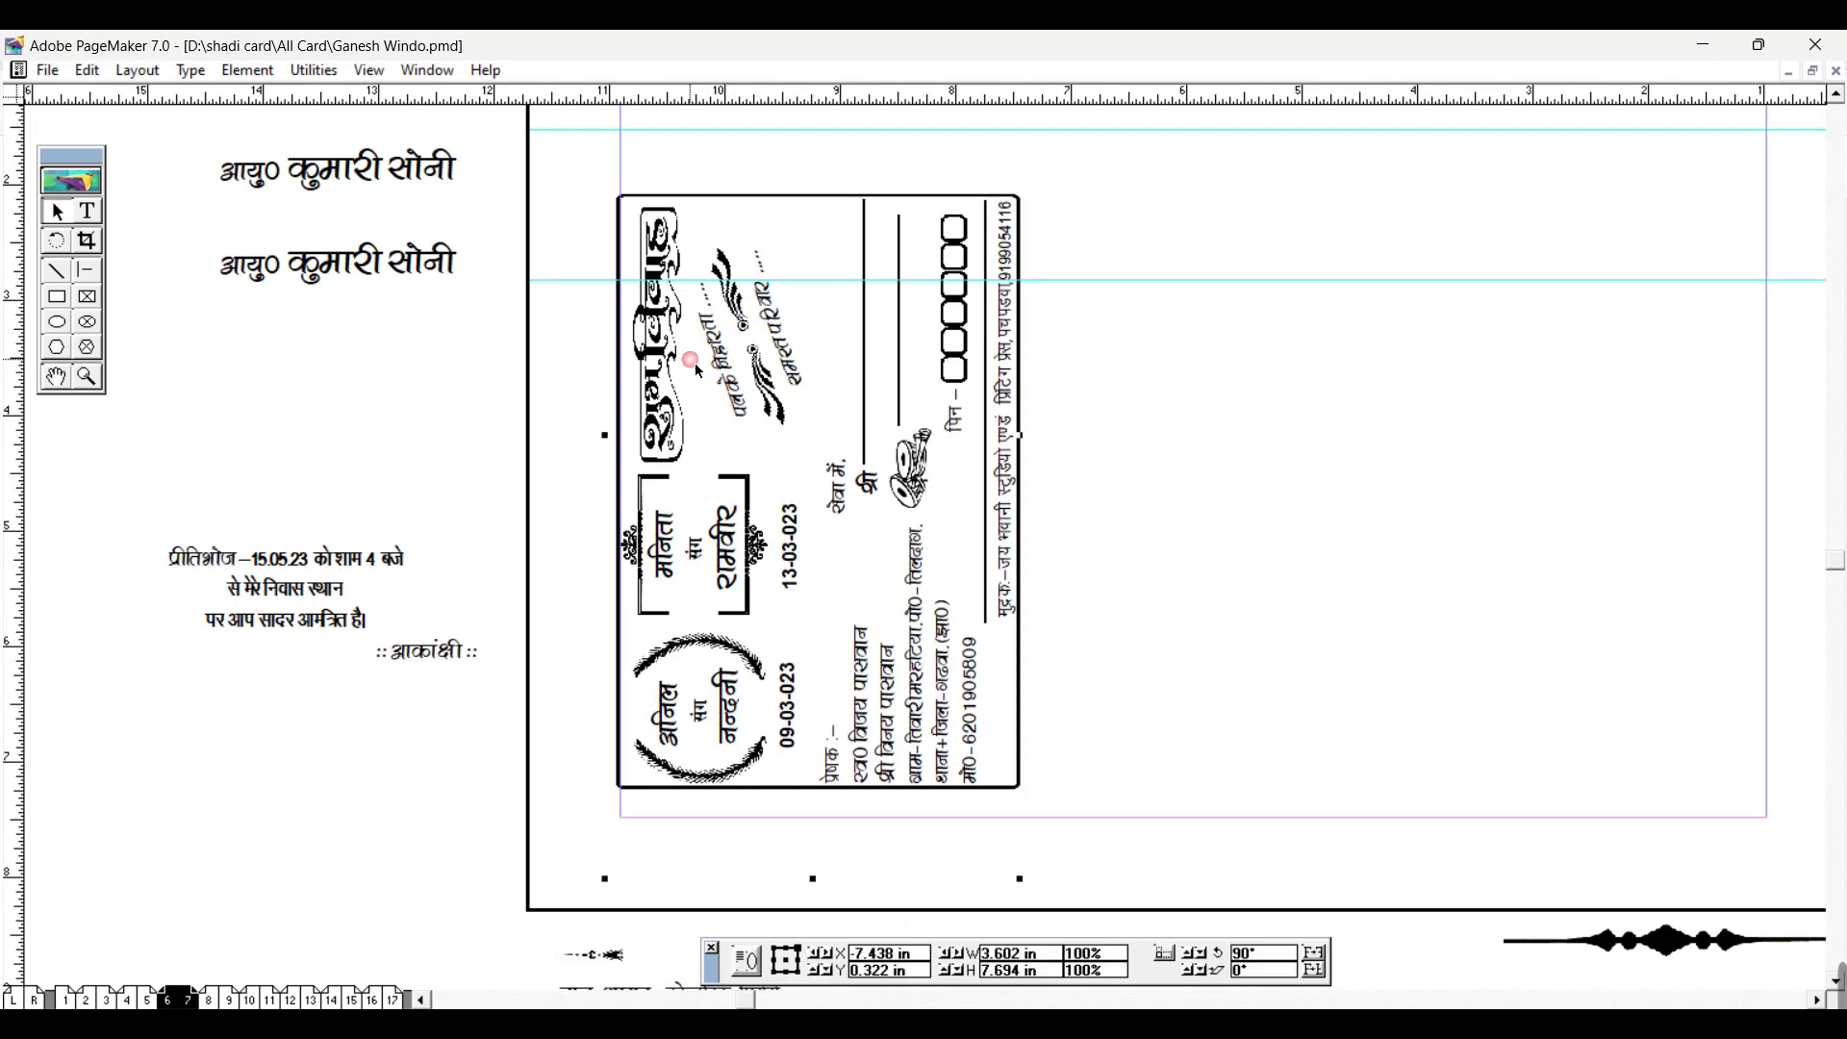
double_click(1243, 956)
type("0")
key("Return")
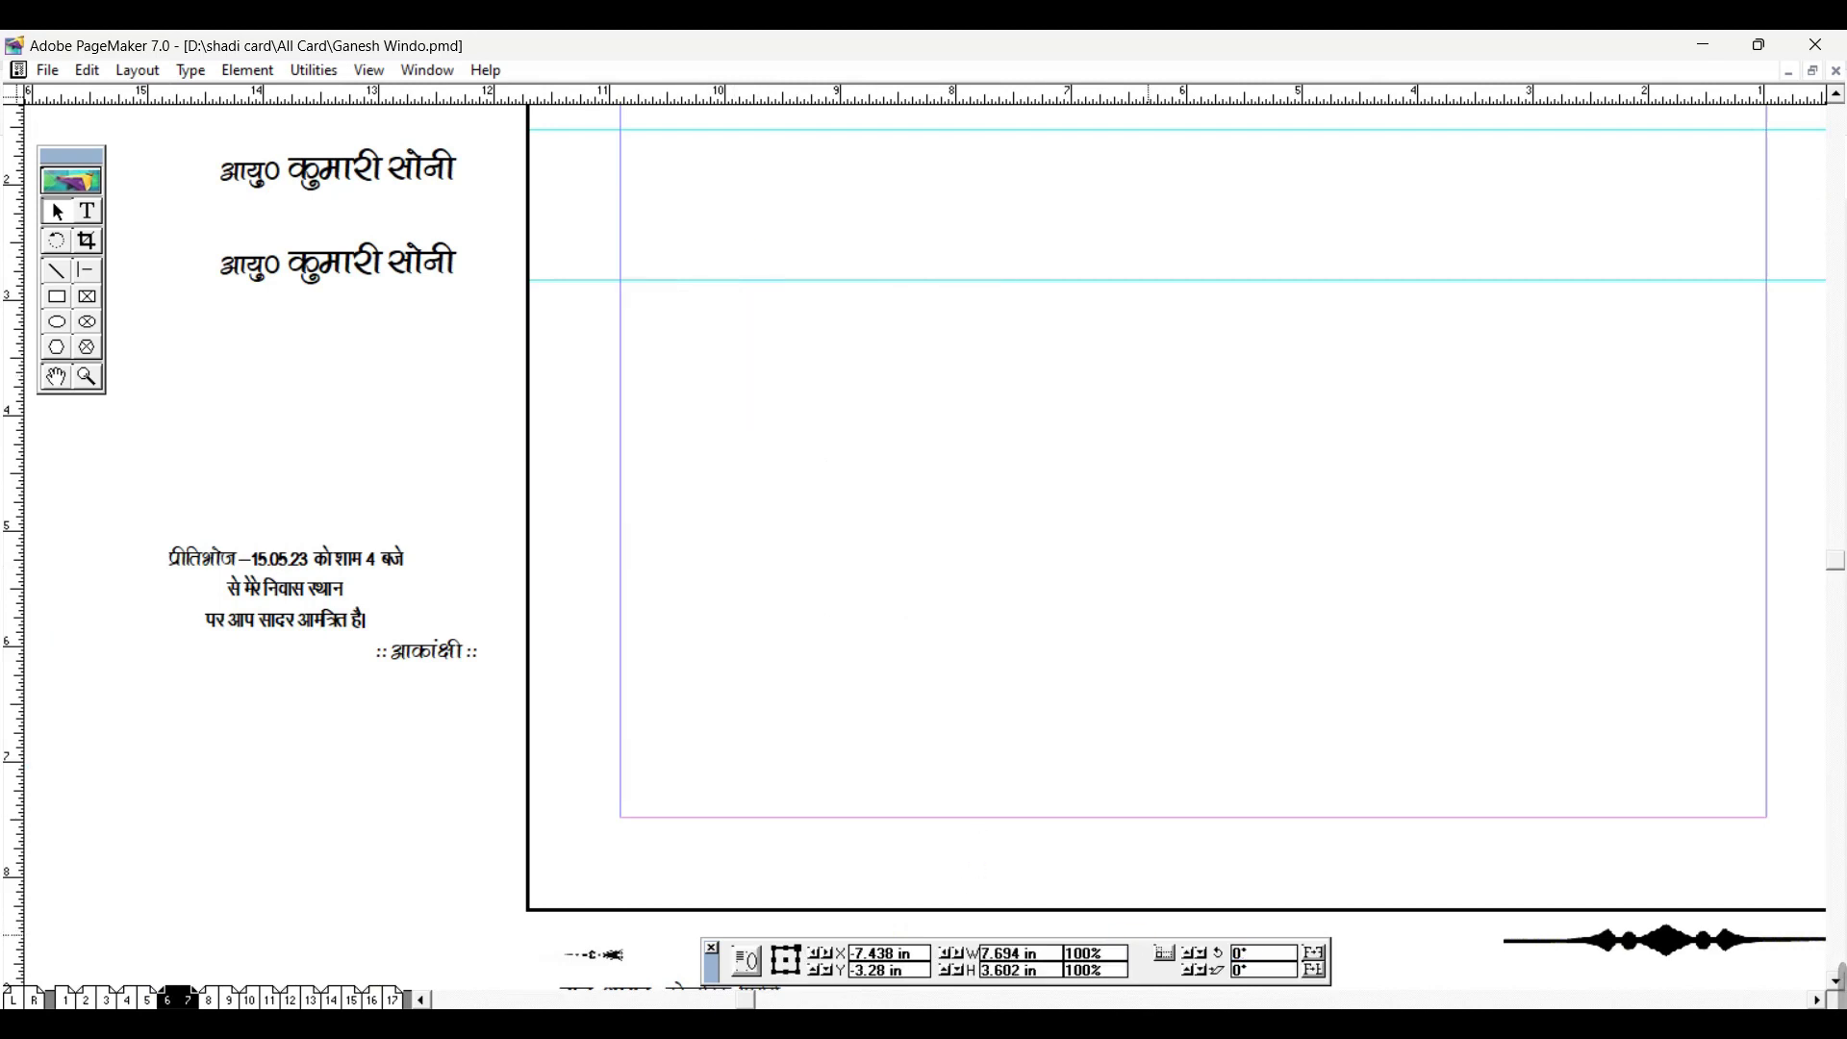
Step: Move the upright card onto the page near the top centre
key("ctrl+minus")
key("ctrl+minus")
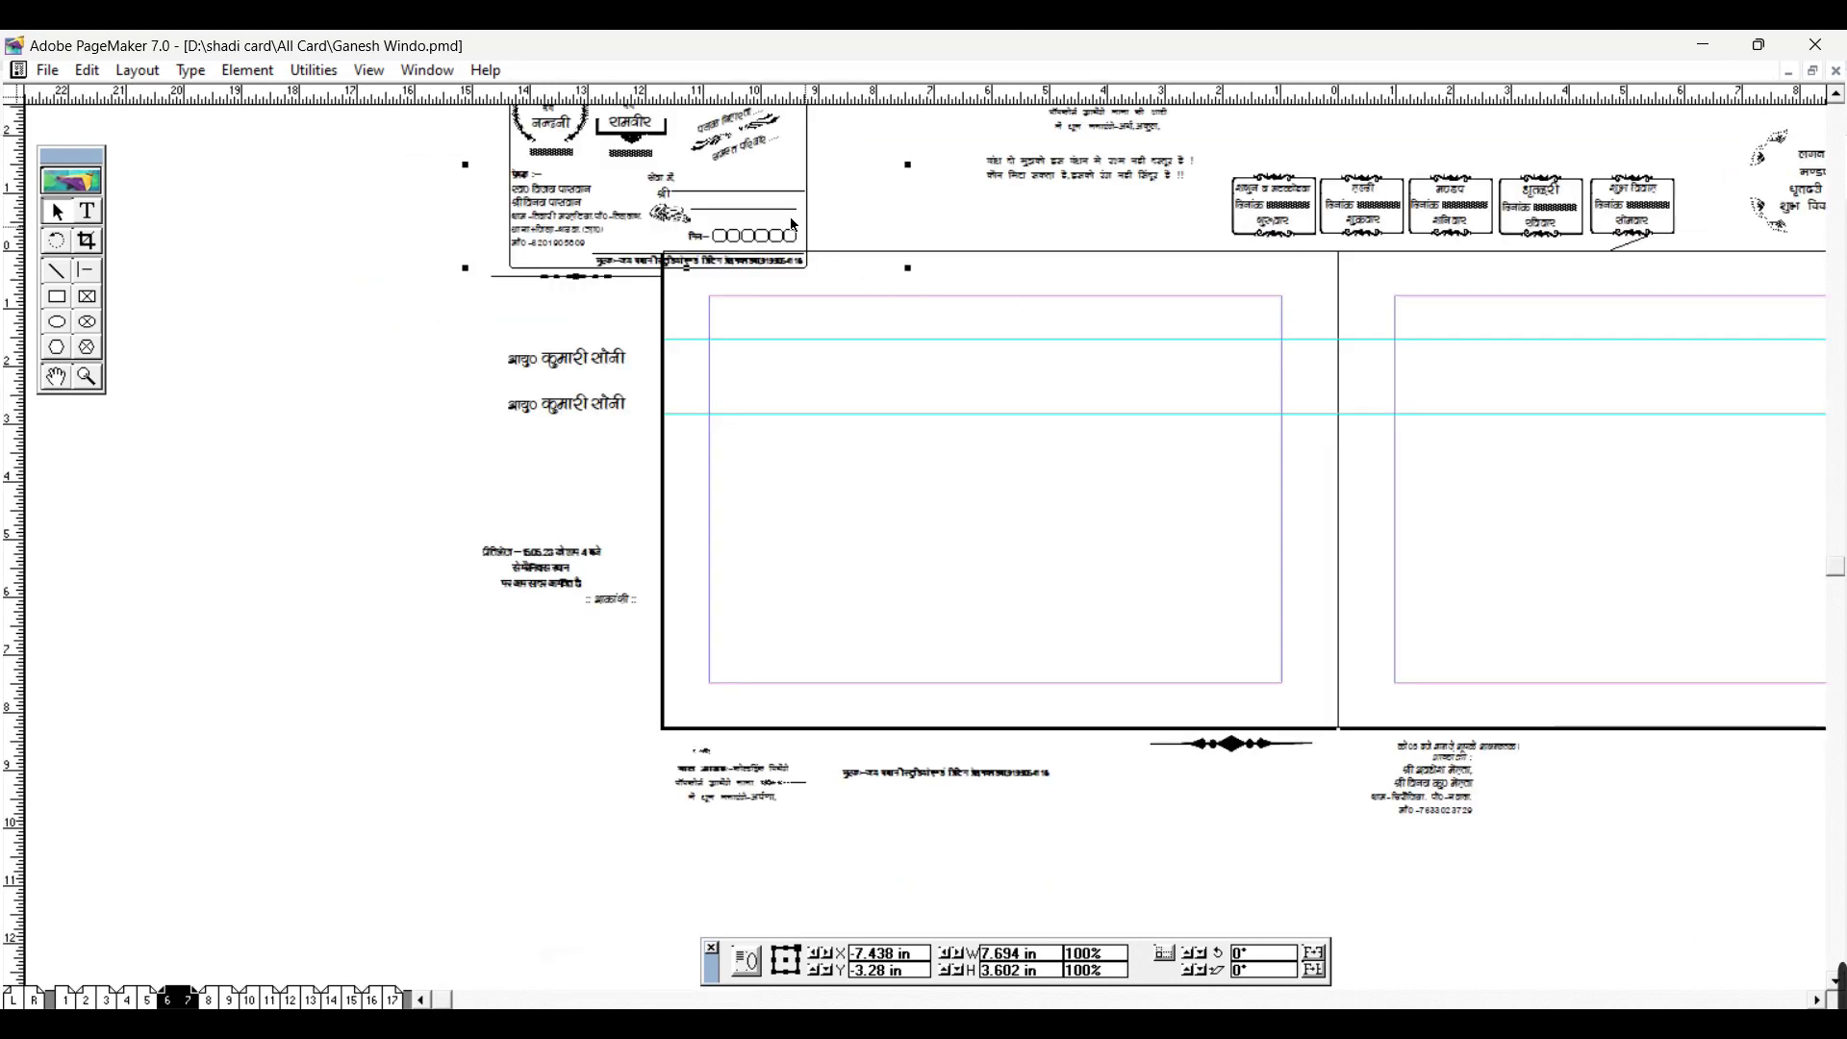
left_click_drag(967, 572, 1010, 514)
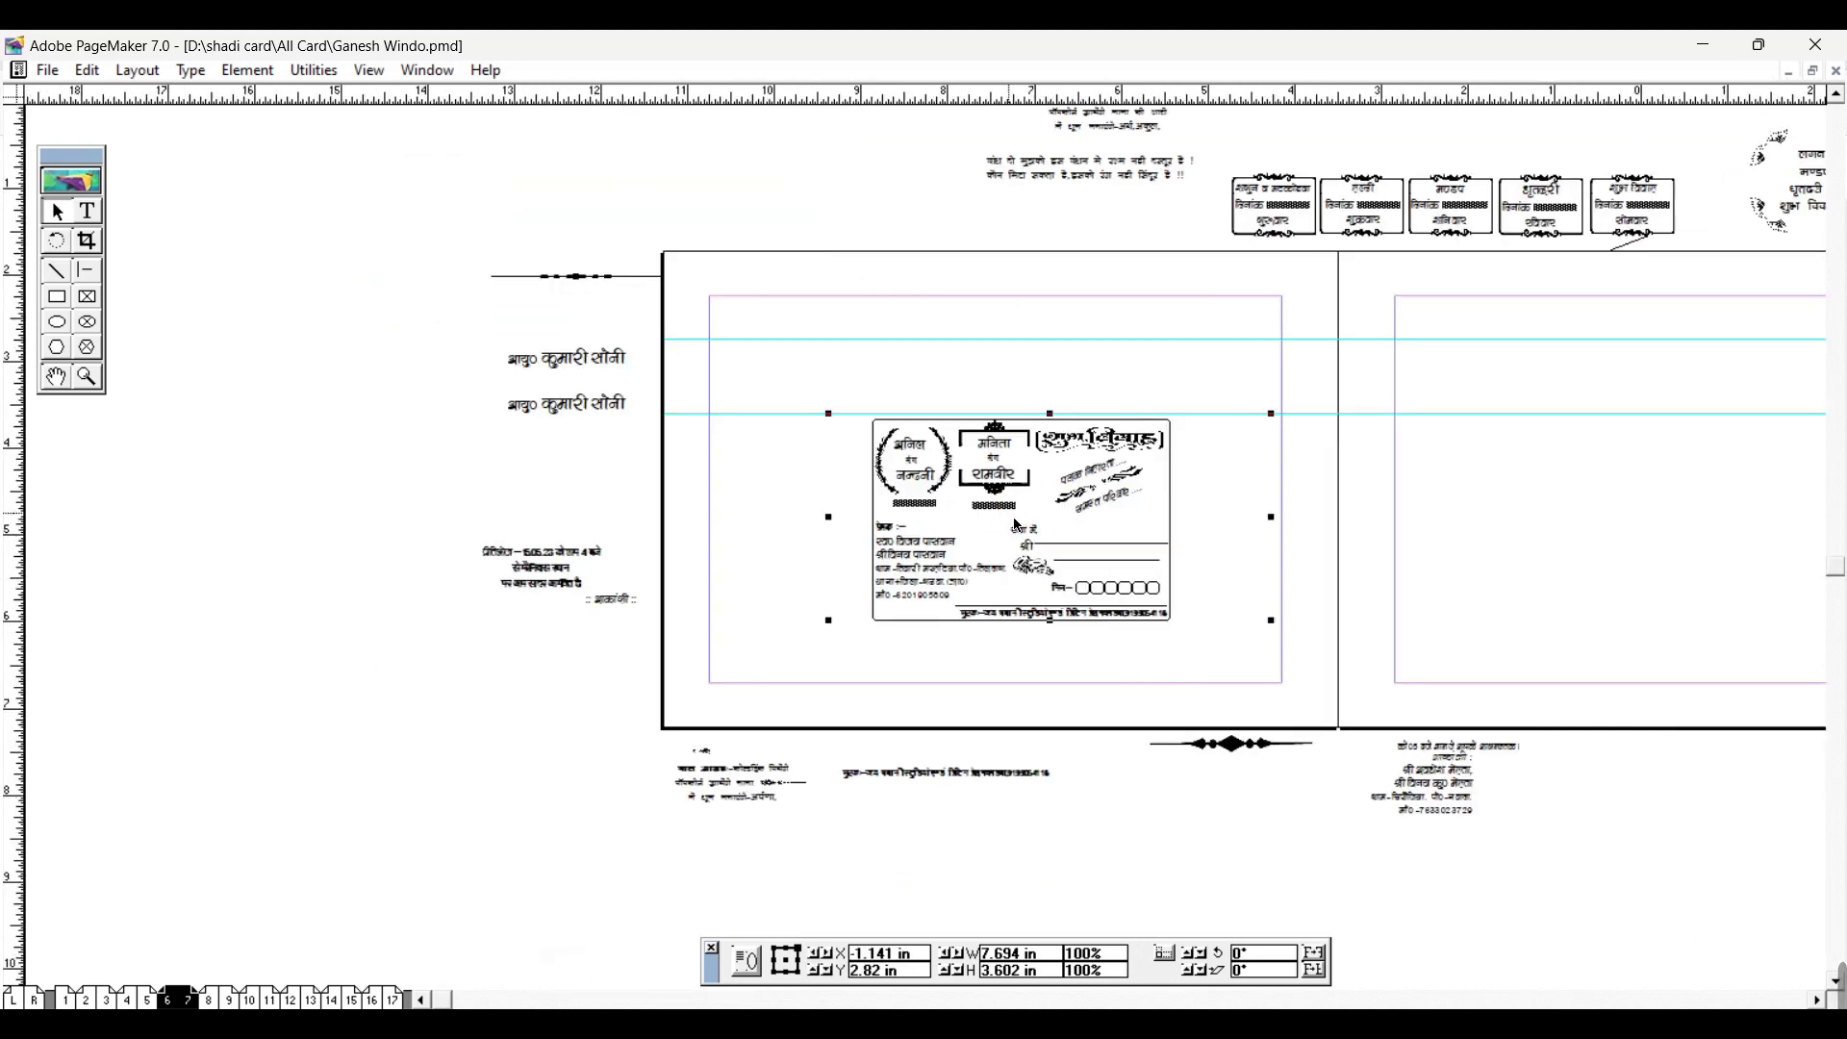
key("ctrl+plus")
key("ctrl+plus")
key("ctrl+minus")
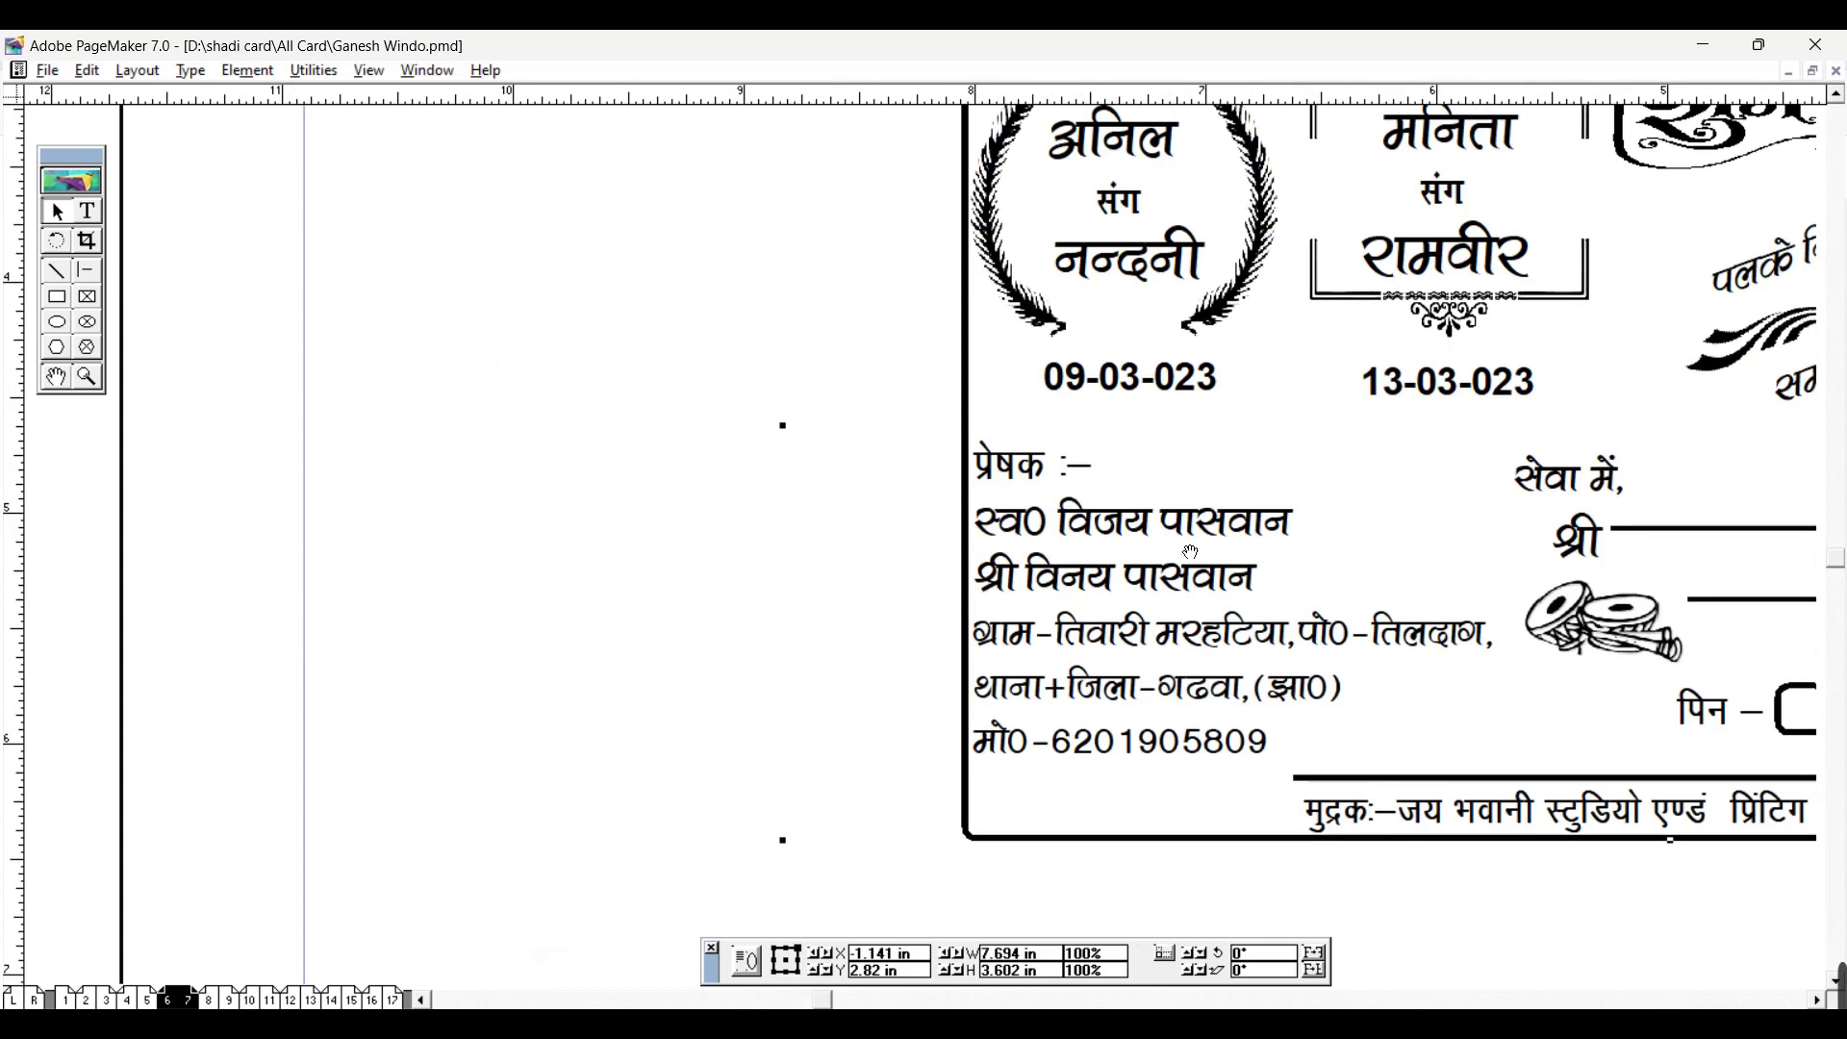
key("ctrl+minus")
left_click_drag(1037, 421, 1005, 365)
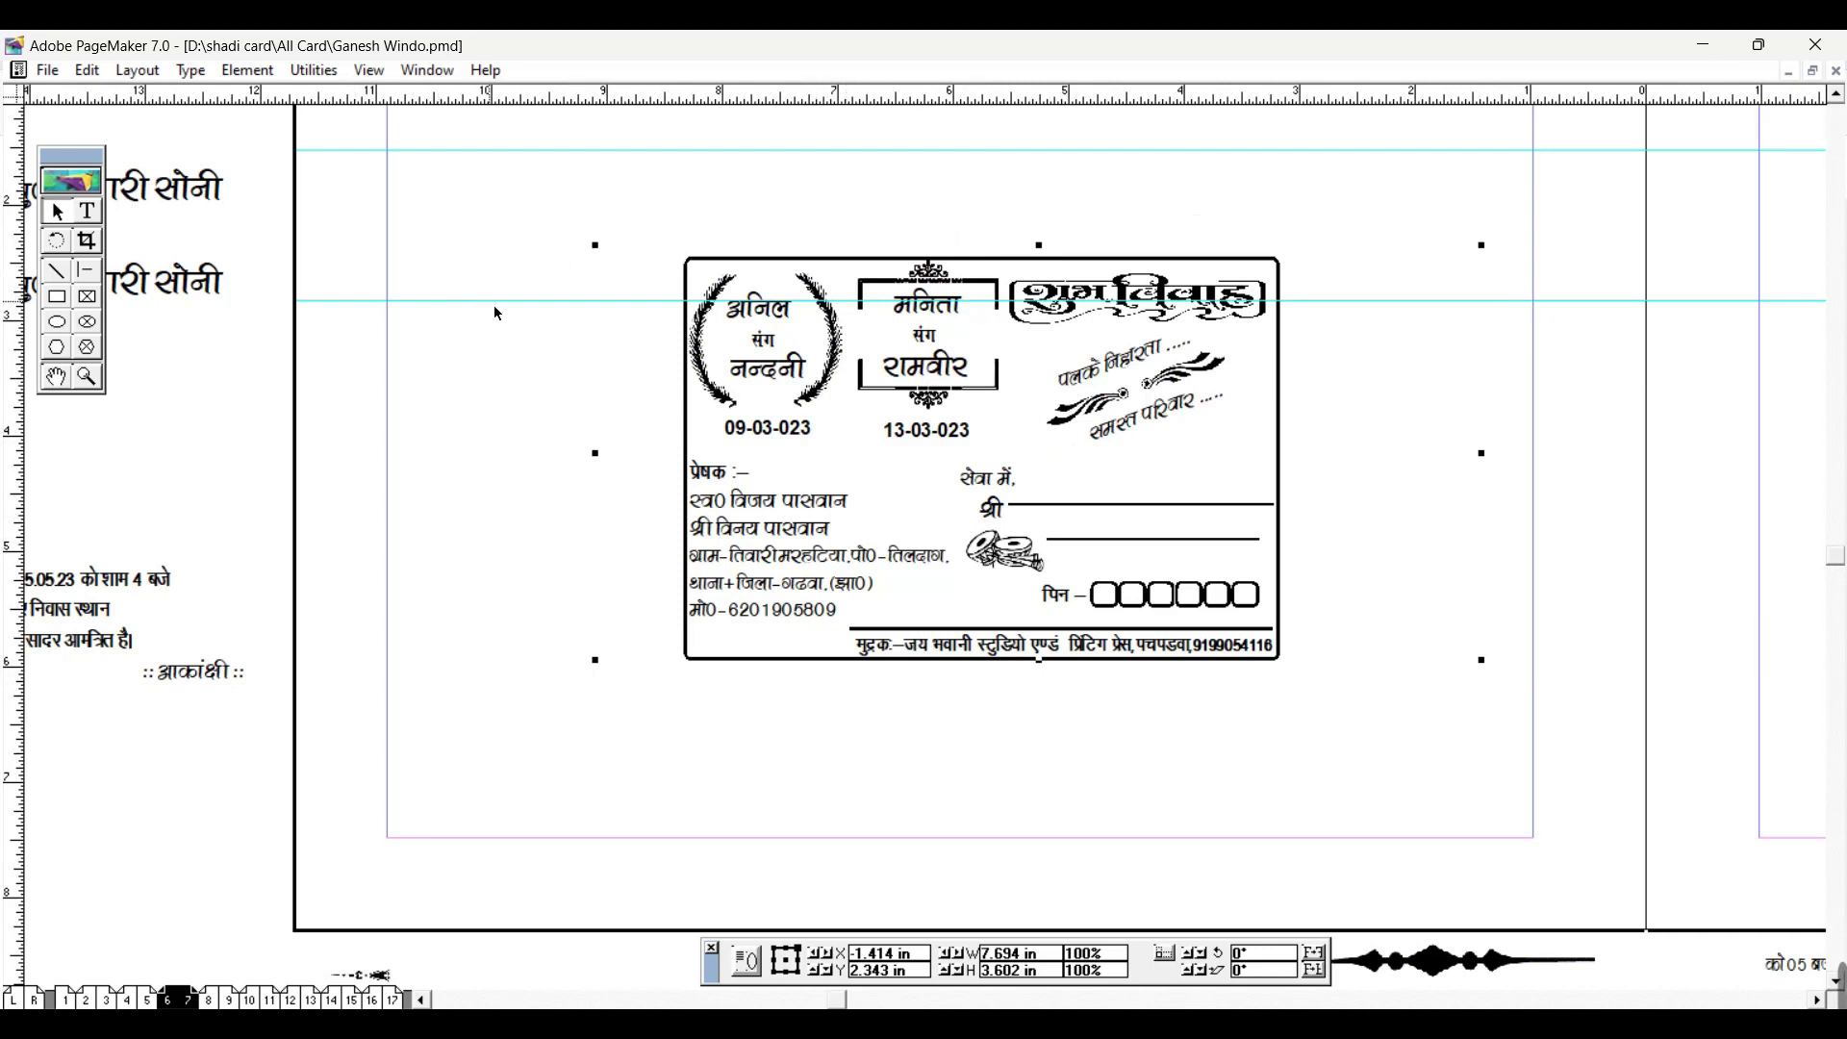
Step: Set the envelope border's width to 6 in
key("ctrl+shift+g")
key("ctrl+z")
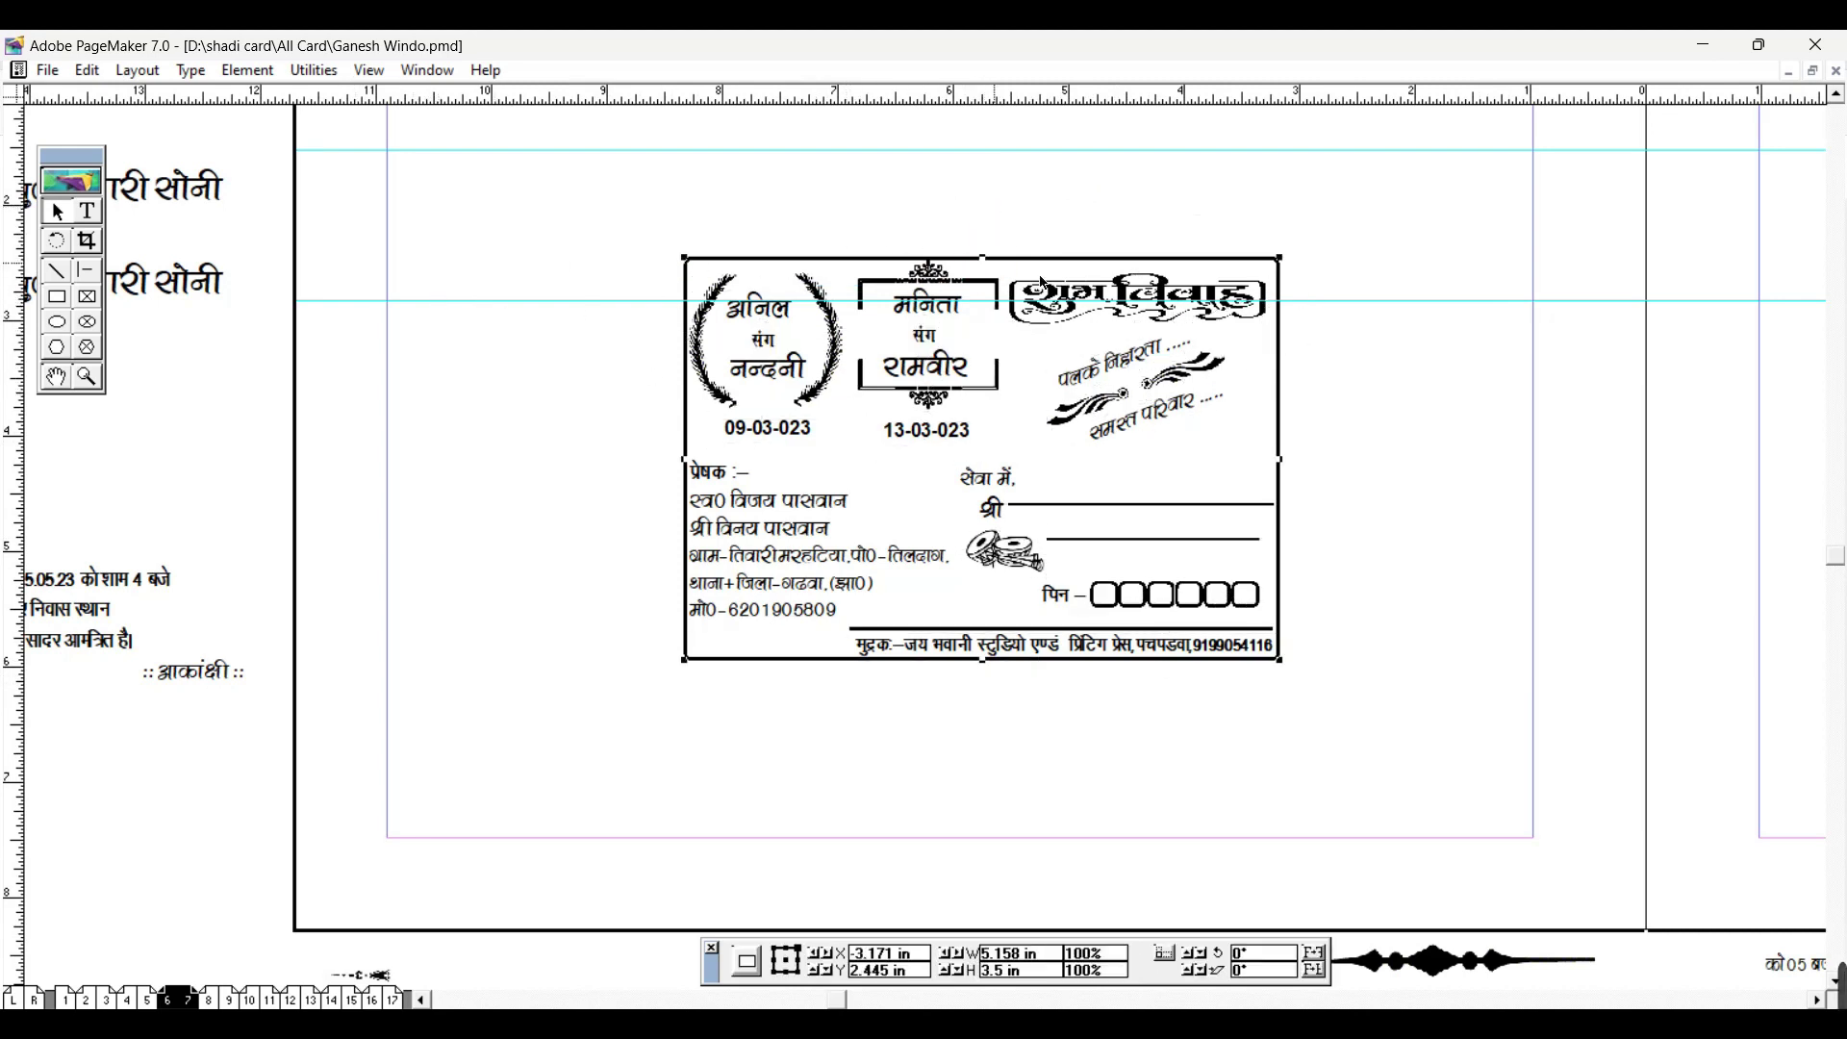
double_click(1018, 955)
type("6in")
key("Return")
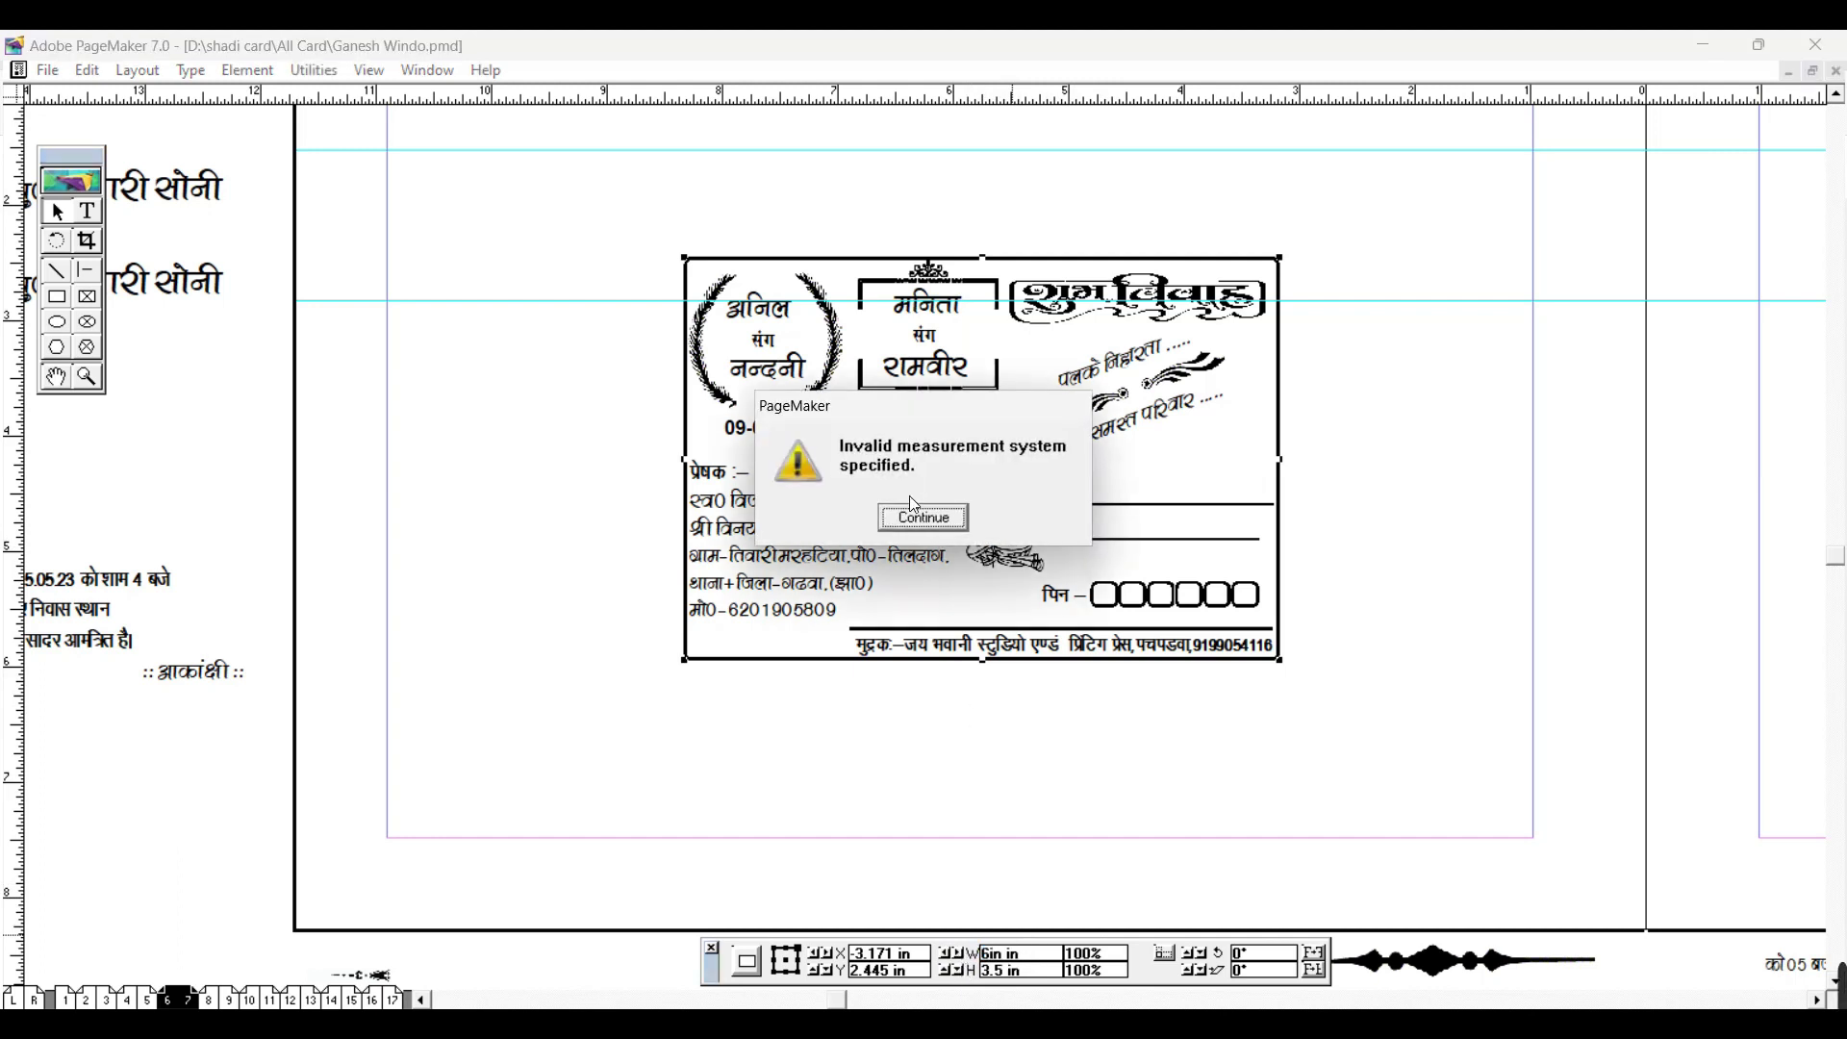
left_click(913, 509)
type("6")
key("Return")
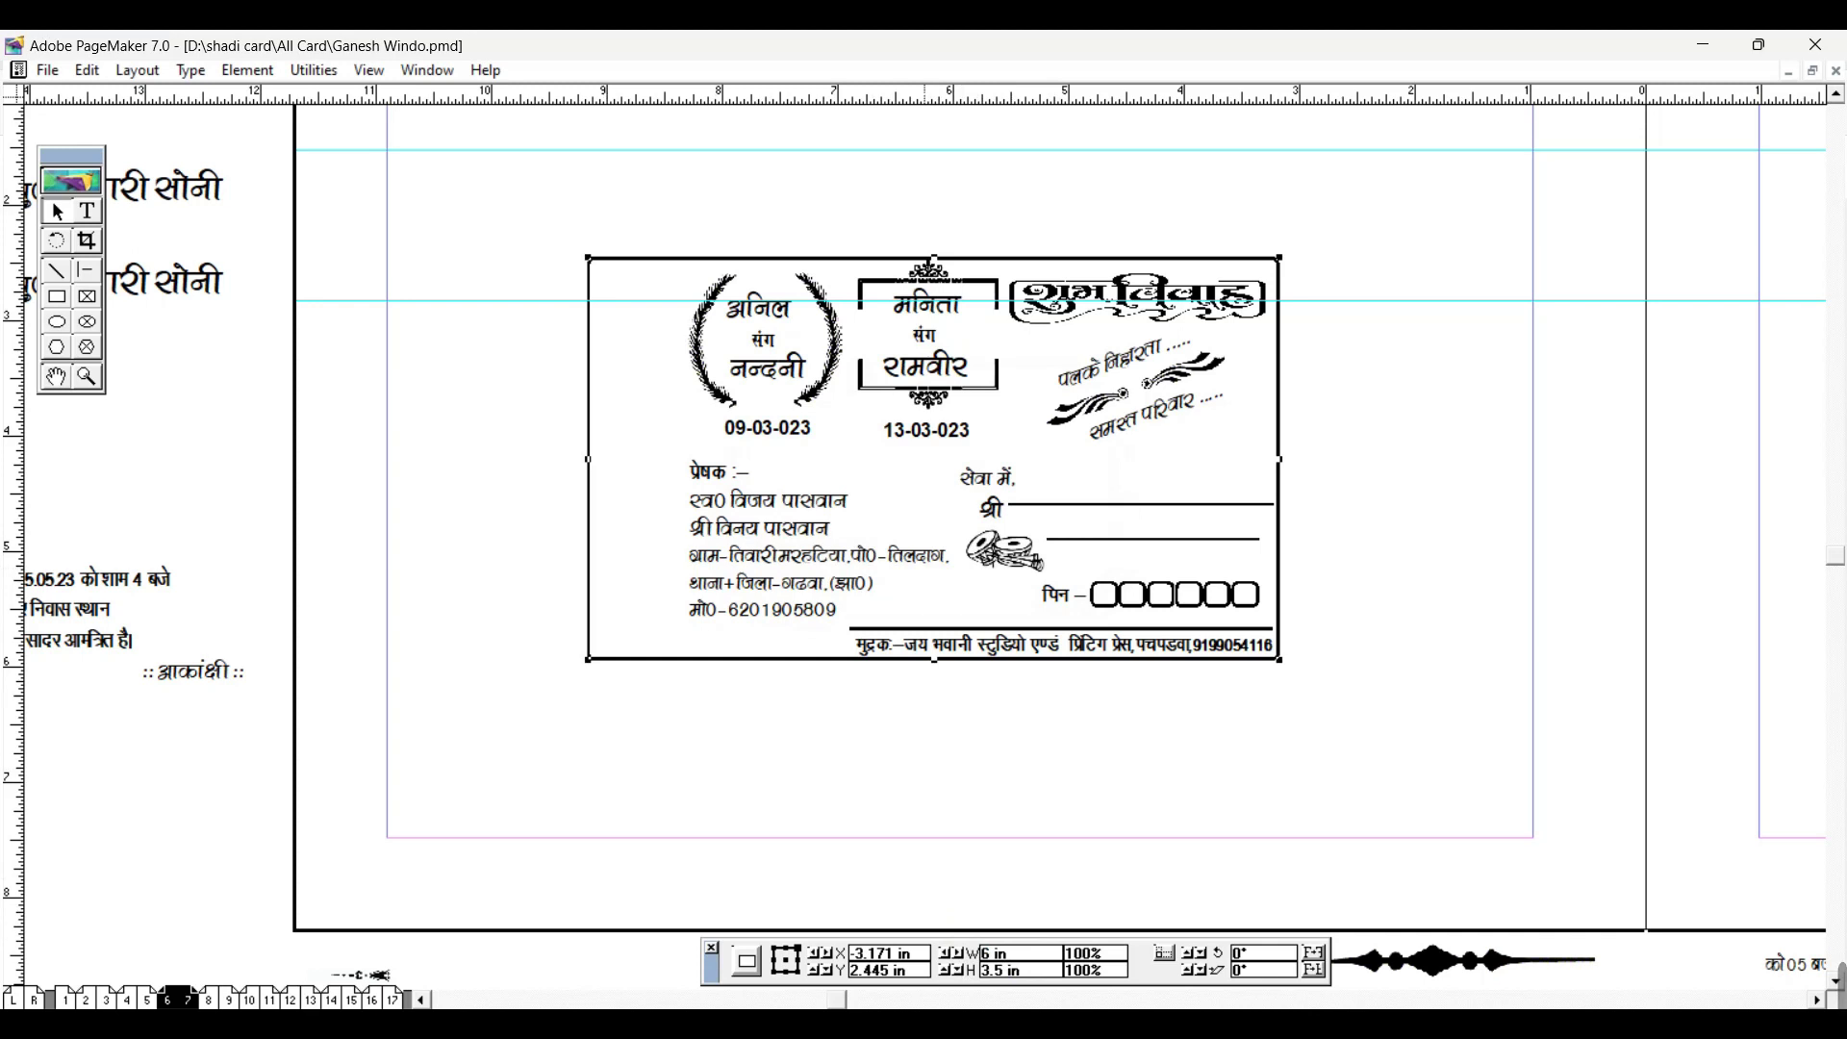
Step: Set the border's height to 5 in
left_click_drag(1037, 978, 814, 962)
type("5")
key("Return")
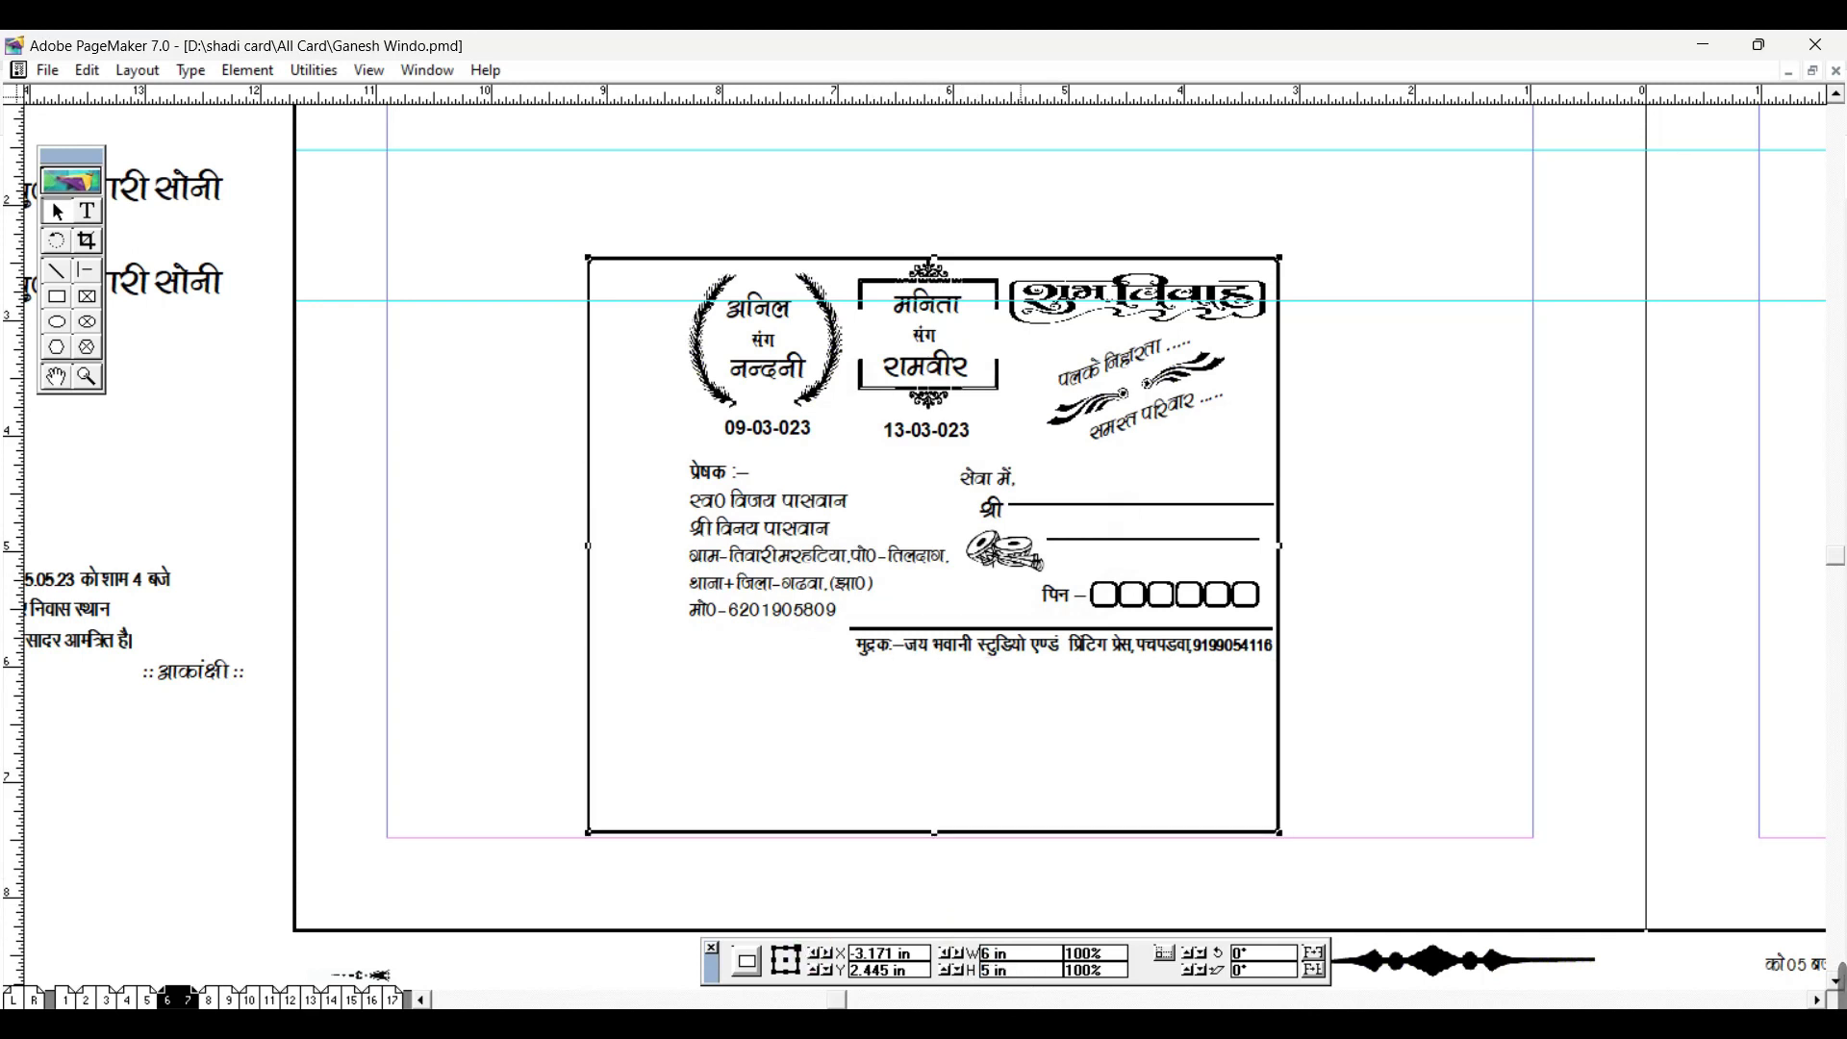
left_click(567, 235)
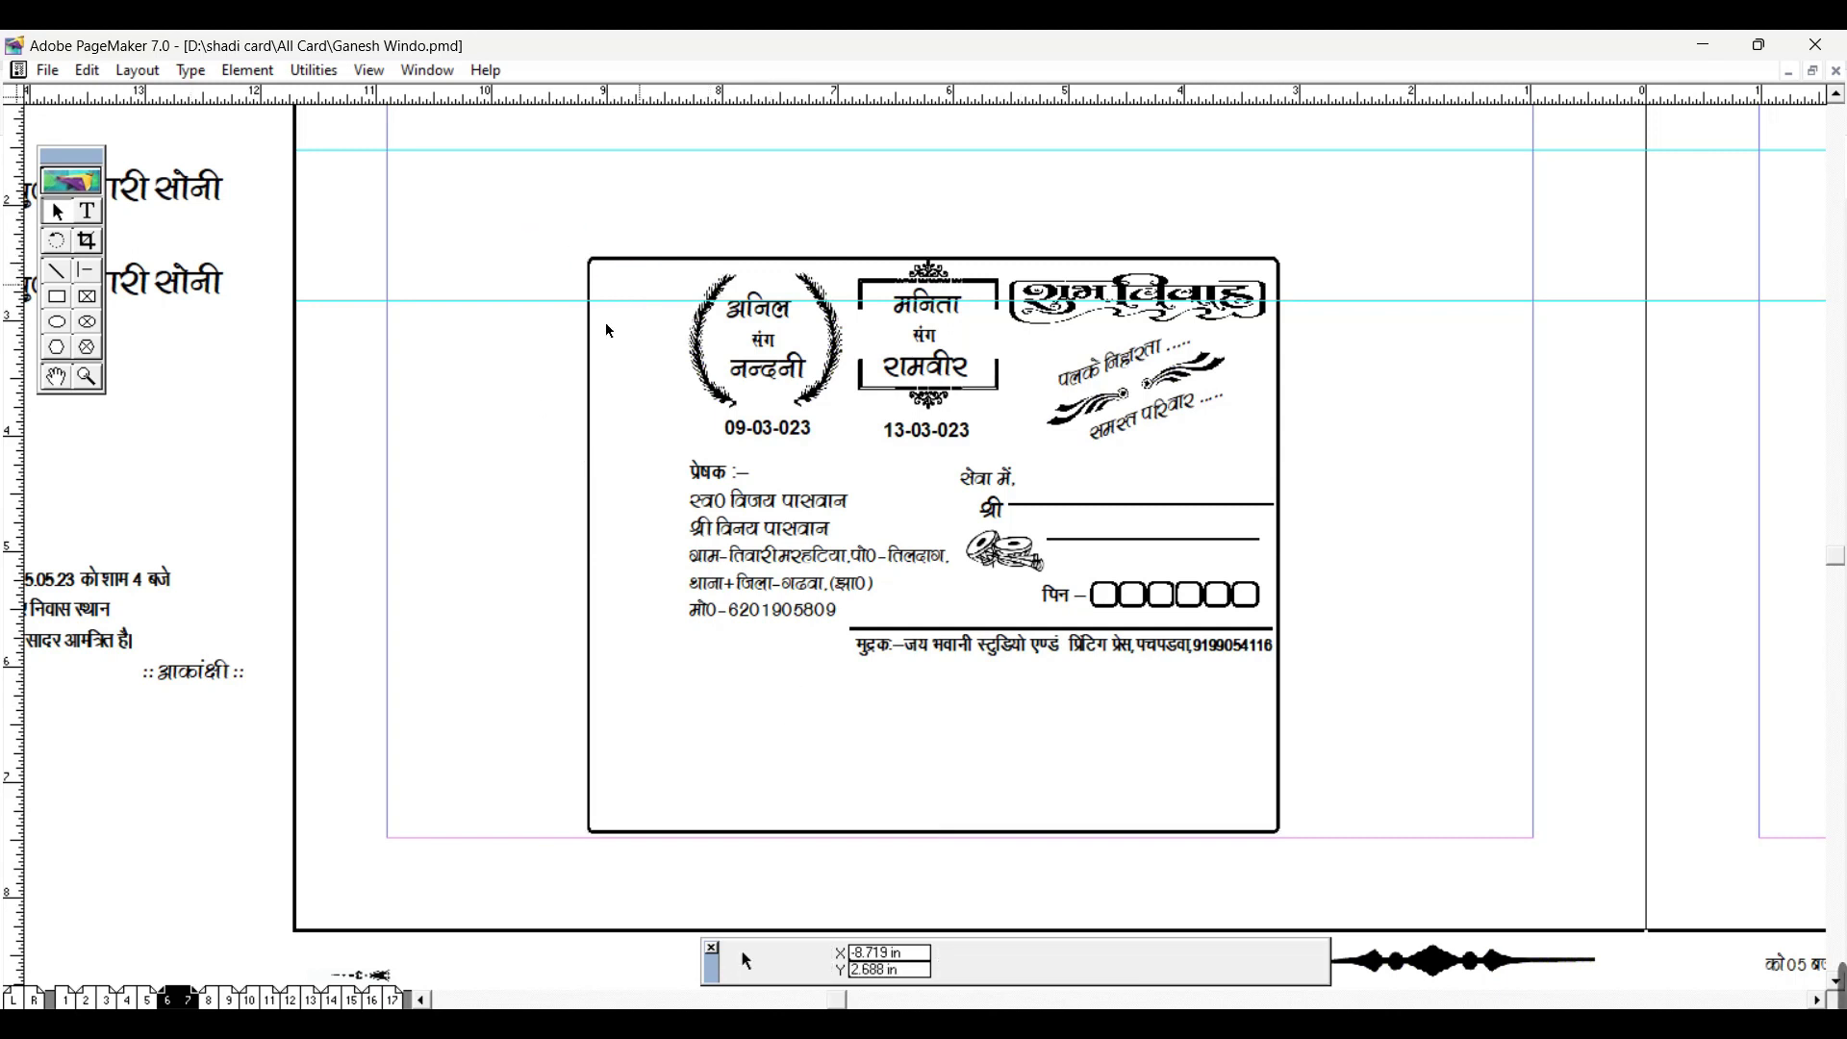
Step: Move the sender details, printer line with its rule, and address group to the card's bottom
left_click(709, 577)
left_click_drag(710, 577, 630, 742)
left_click(1349, 625)
left_click_drag(1416, 610, 718, 684)
left_click_drag(951, 661, 971, 826)
left_click(1145, 573)
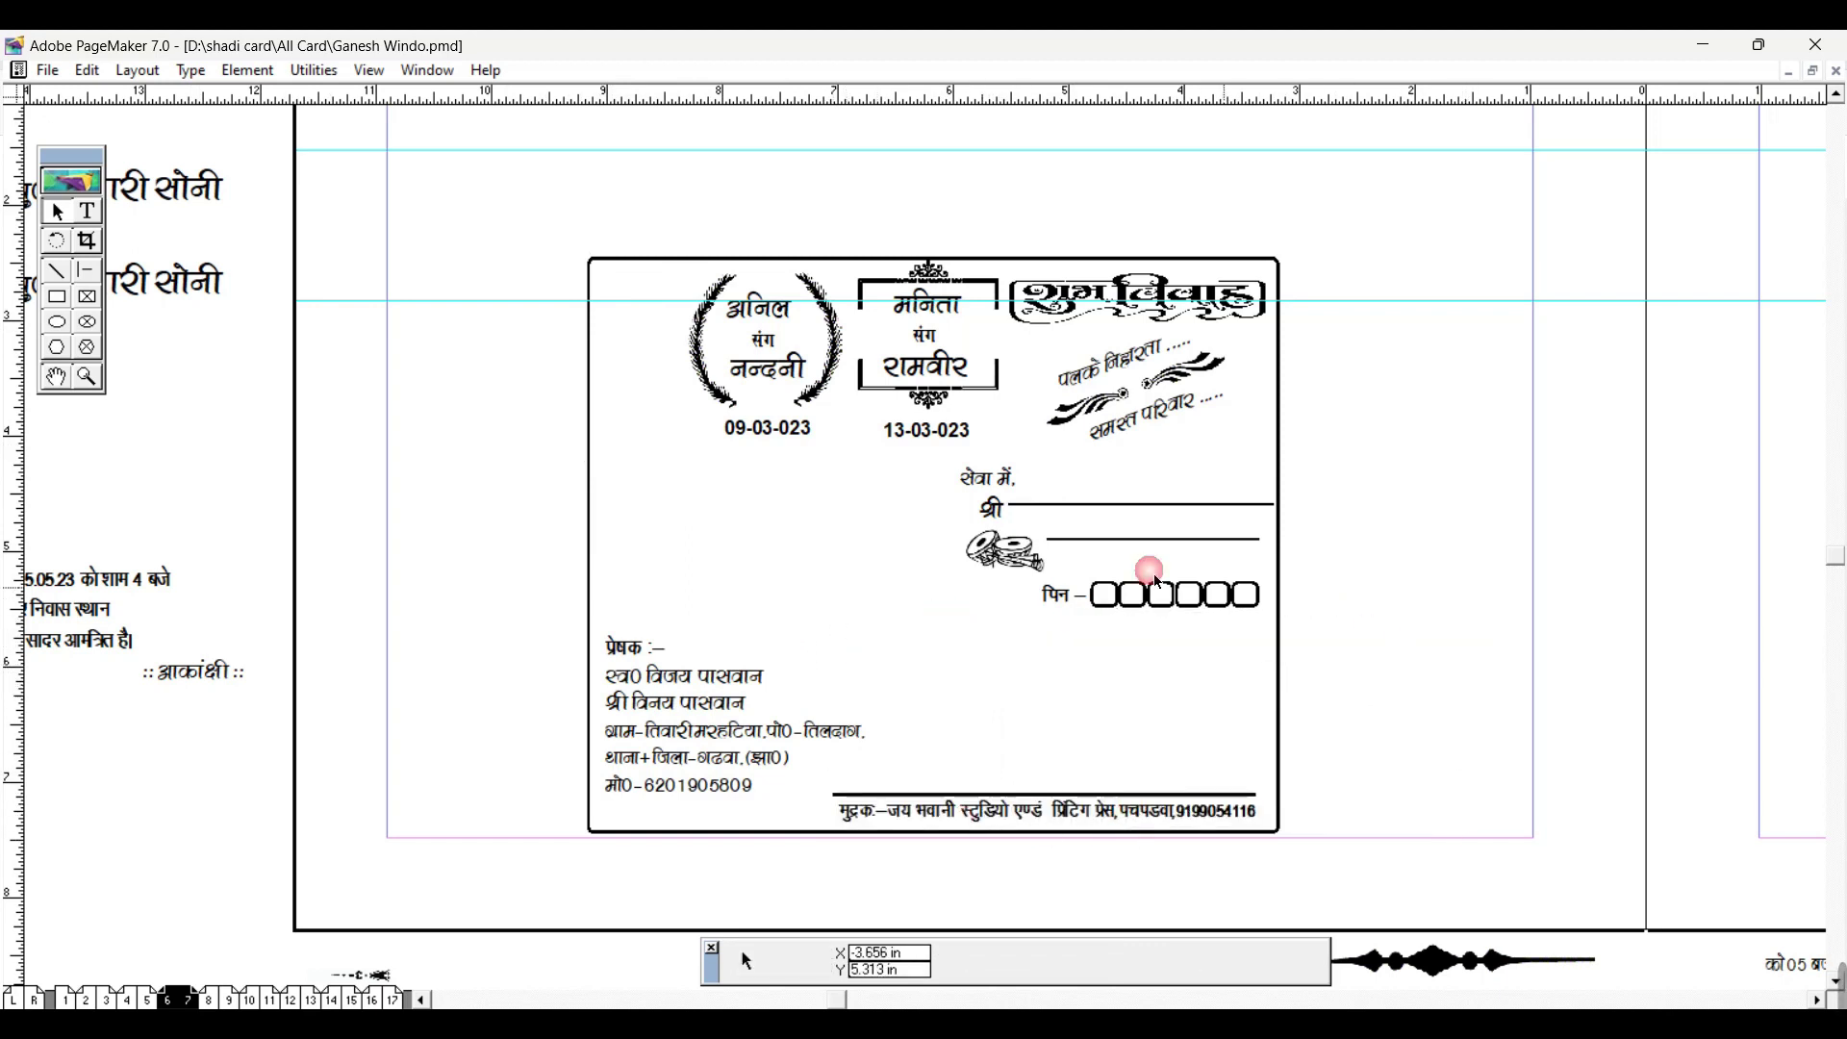
left_click_drag(1373, 457, 878, 658)
left_click_drag(992, 524, 947, 691)
left_click(1381, 719)
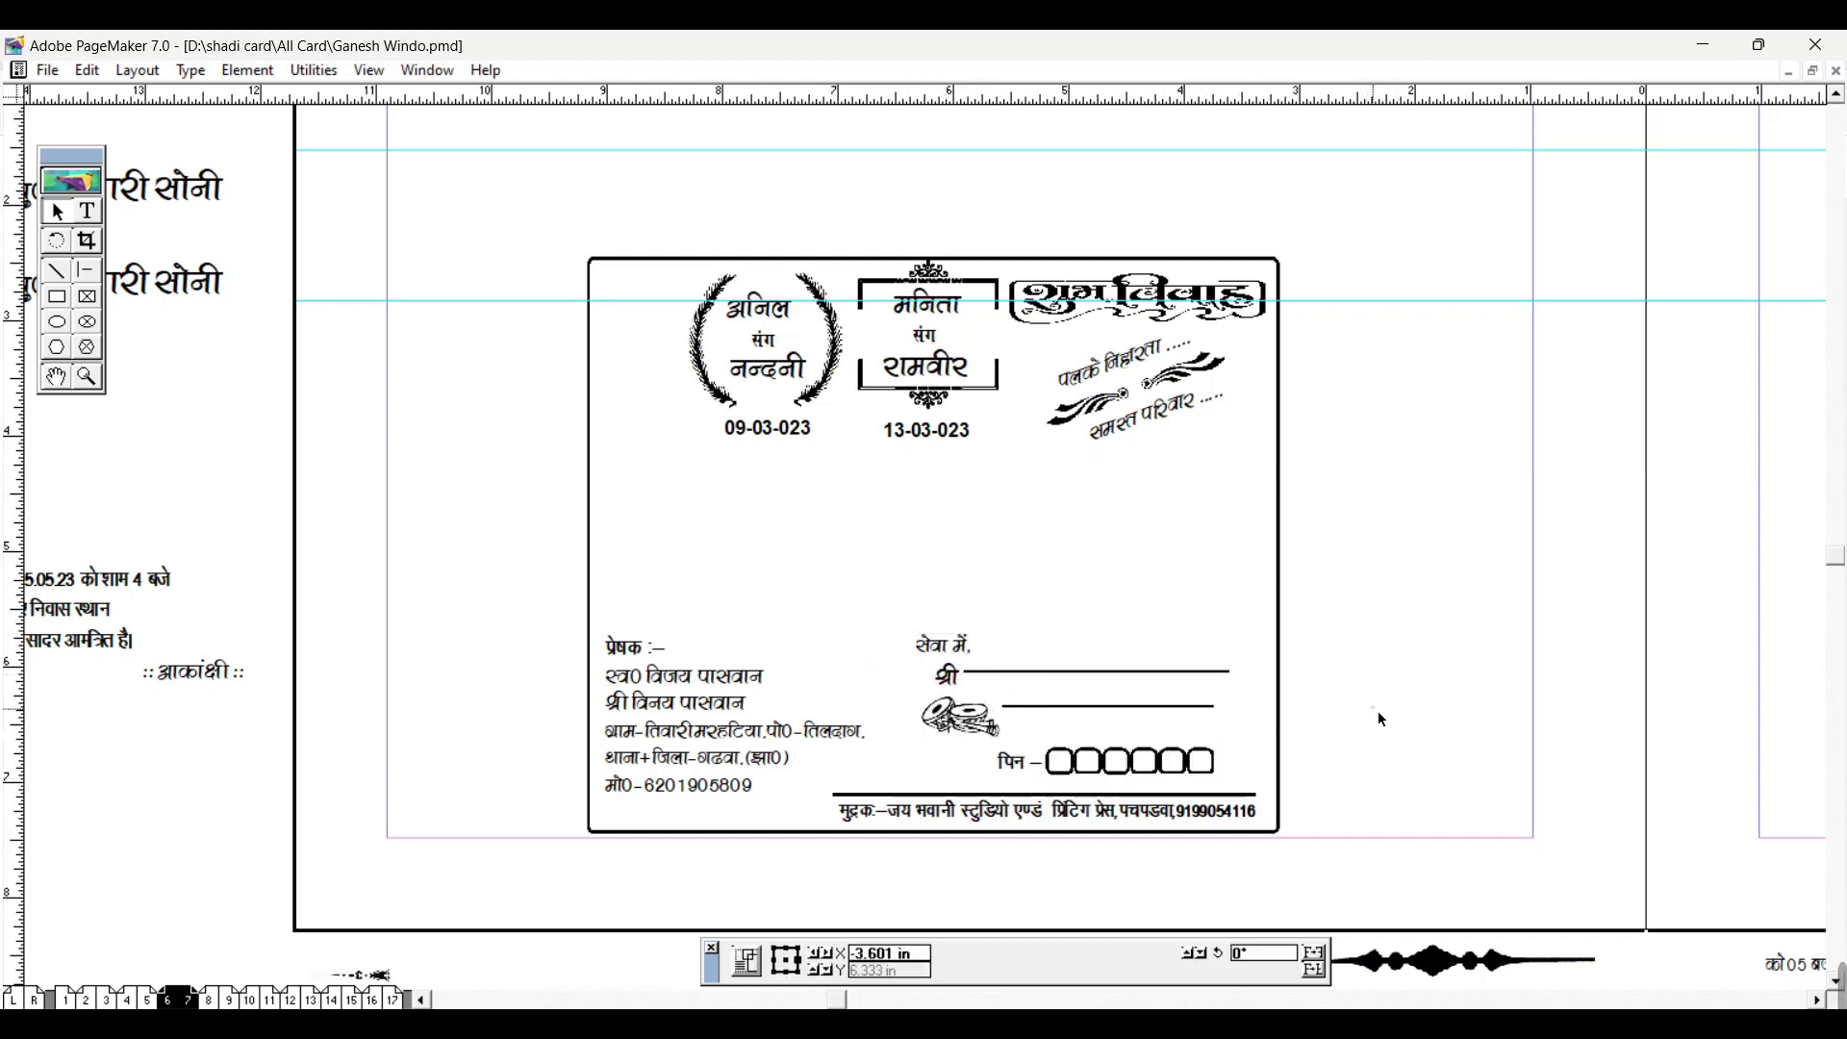
Step: Shift the wreath and centre name groups, and move the slanted greeting mid-card above the sender details
left_click_drag(619, 215, 853, 478)
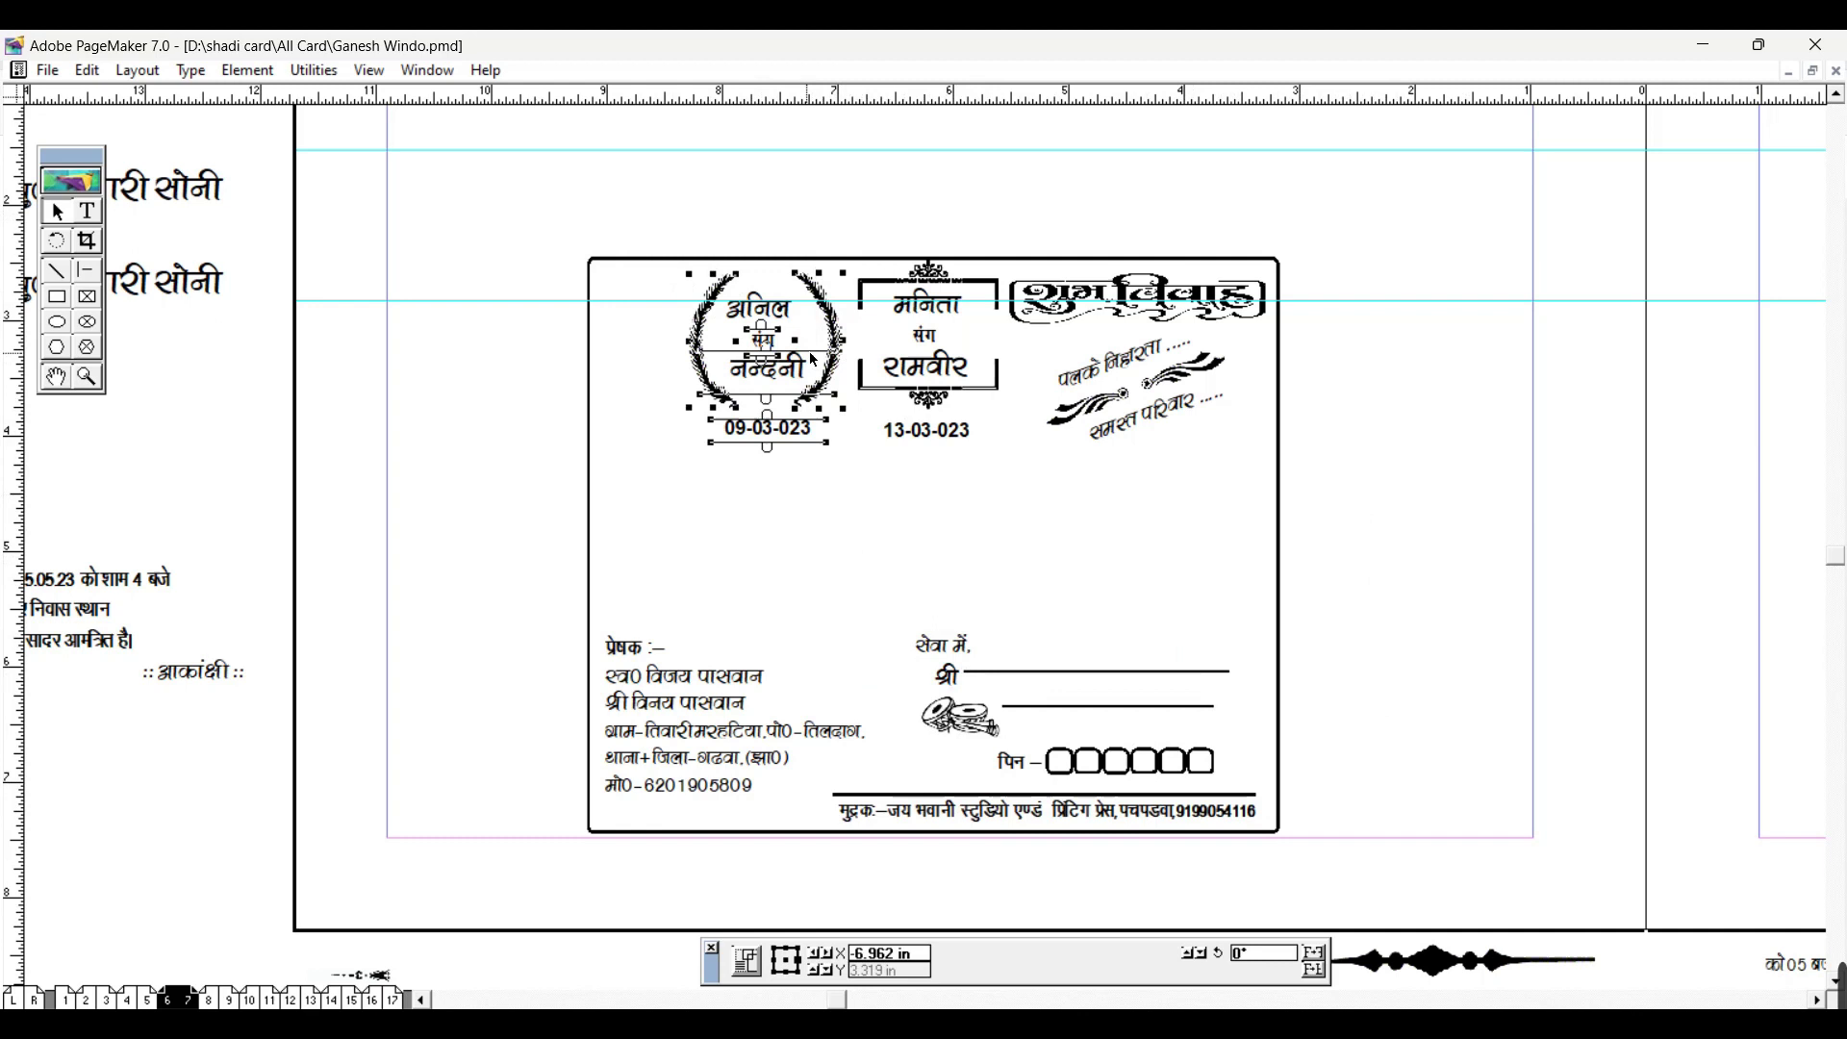
left_click(784, 339)
left_click(750, 280)
left_click_drag(585, 202, 875, 499)
left_click(791, 338)
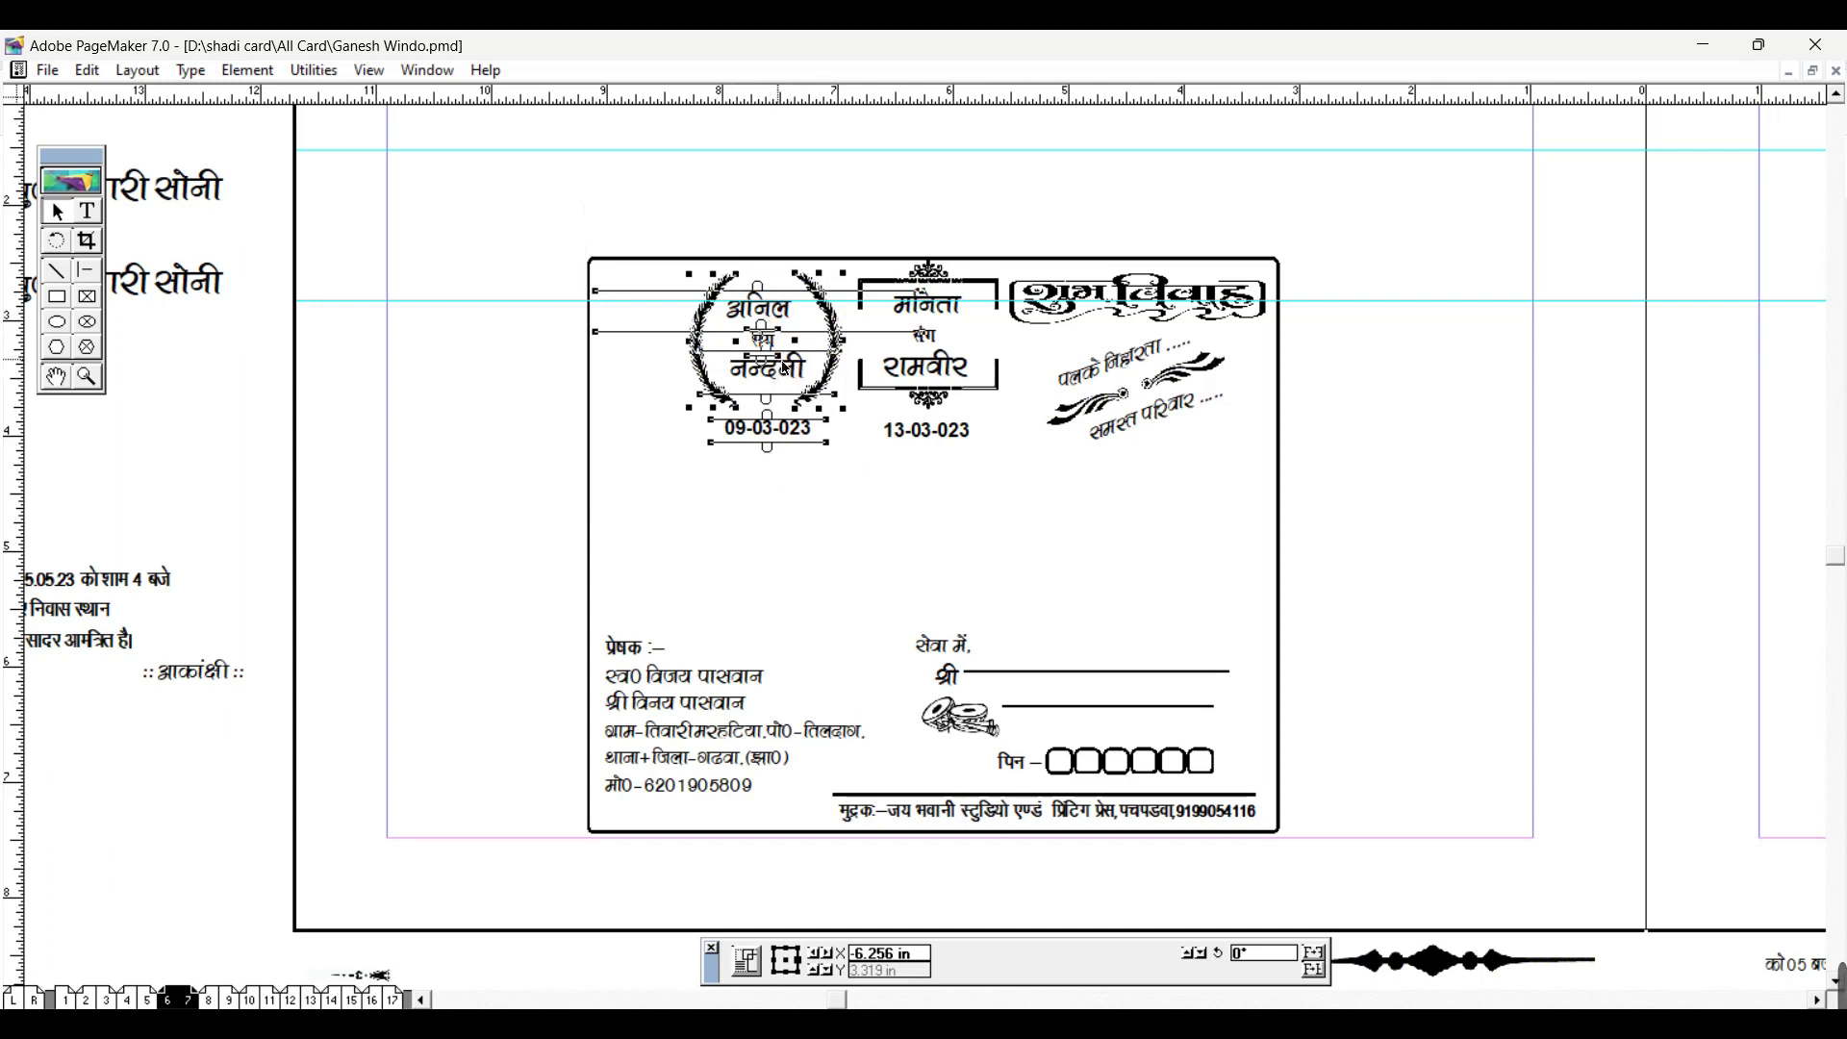
left_click_drag(786, 379, 731, 399)
left_click(873, 190)
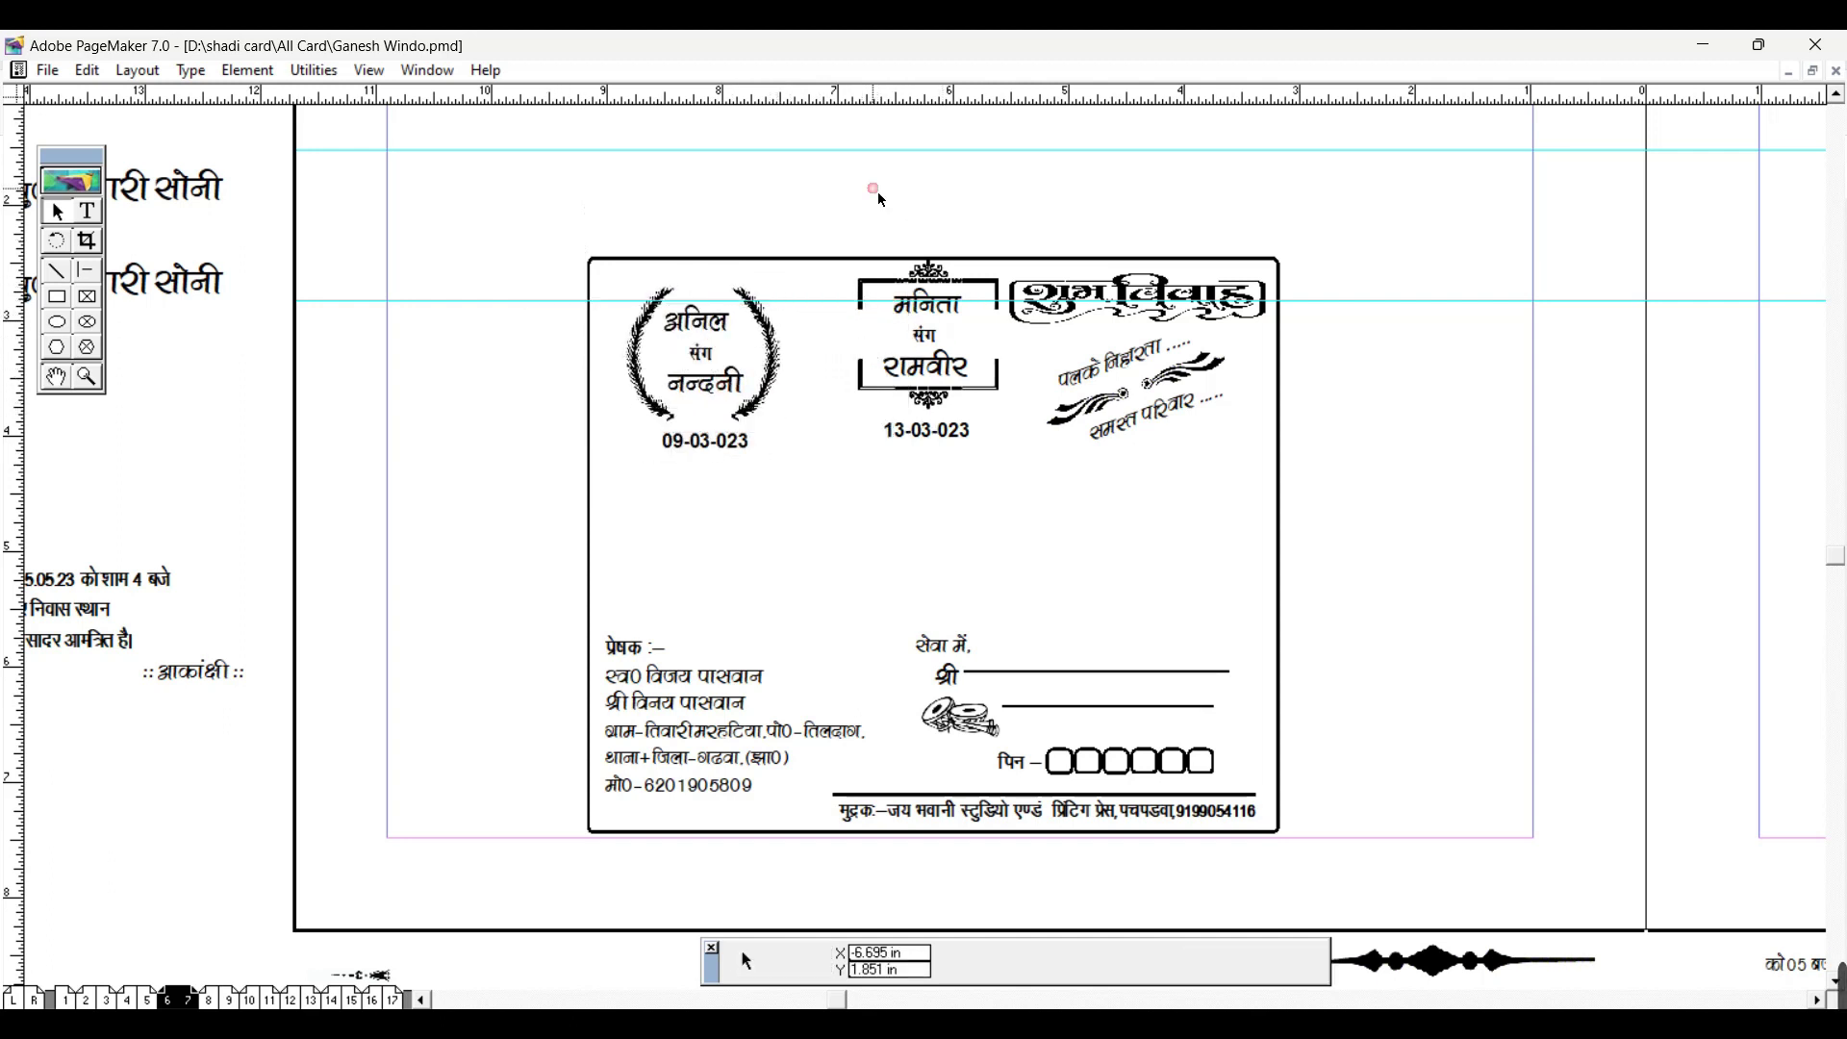
left_click_drag(998, 447, 1035, 487)
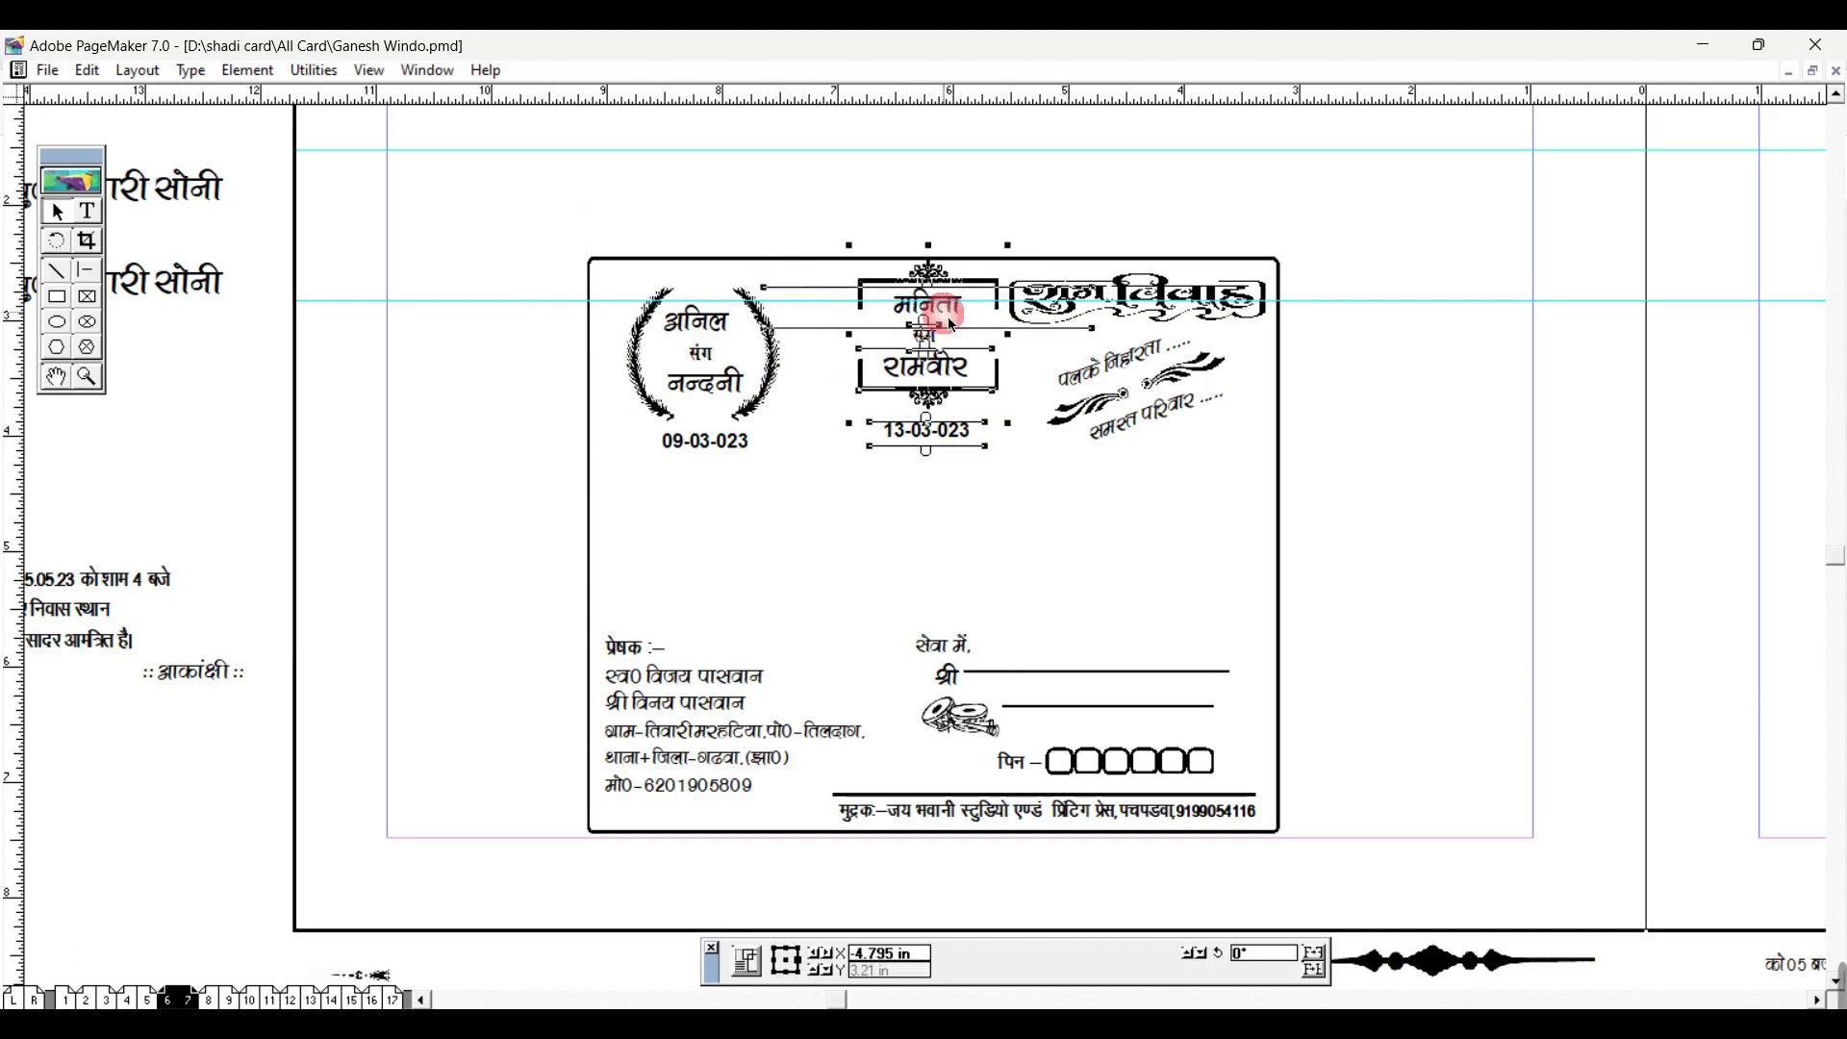
left_click_drag(933, 368, 904, 402)
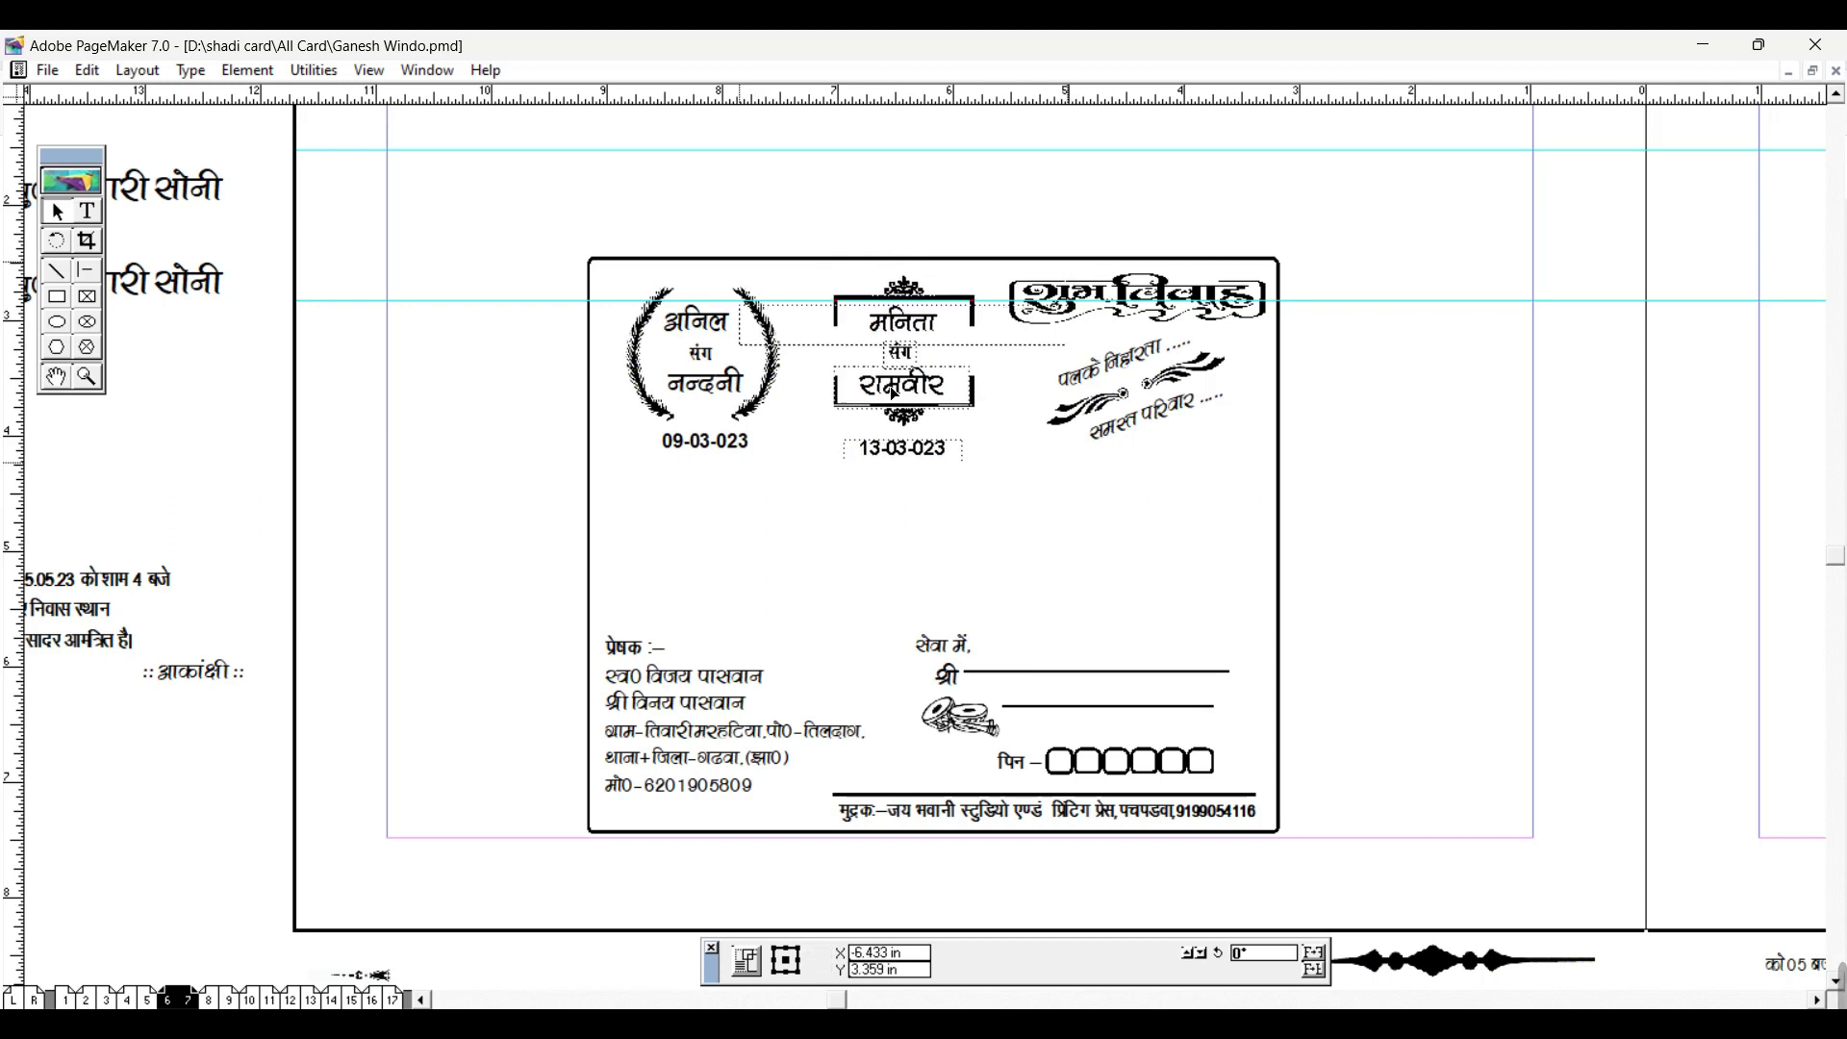
left_click(1432, 317)
left_click_drag(1460, 281, 886, 528)
left_click_drag(1155, 400, 812, 590)
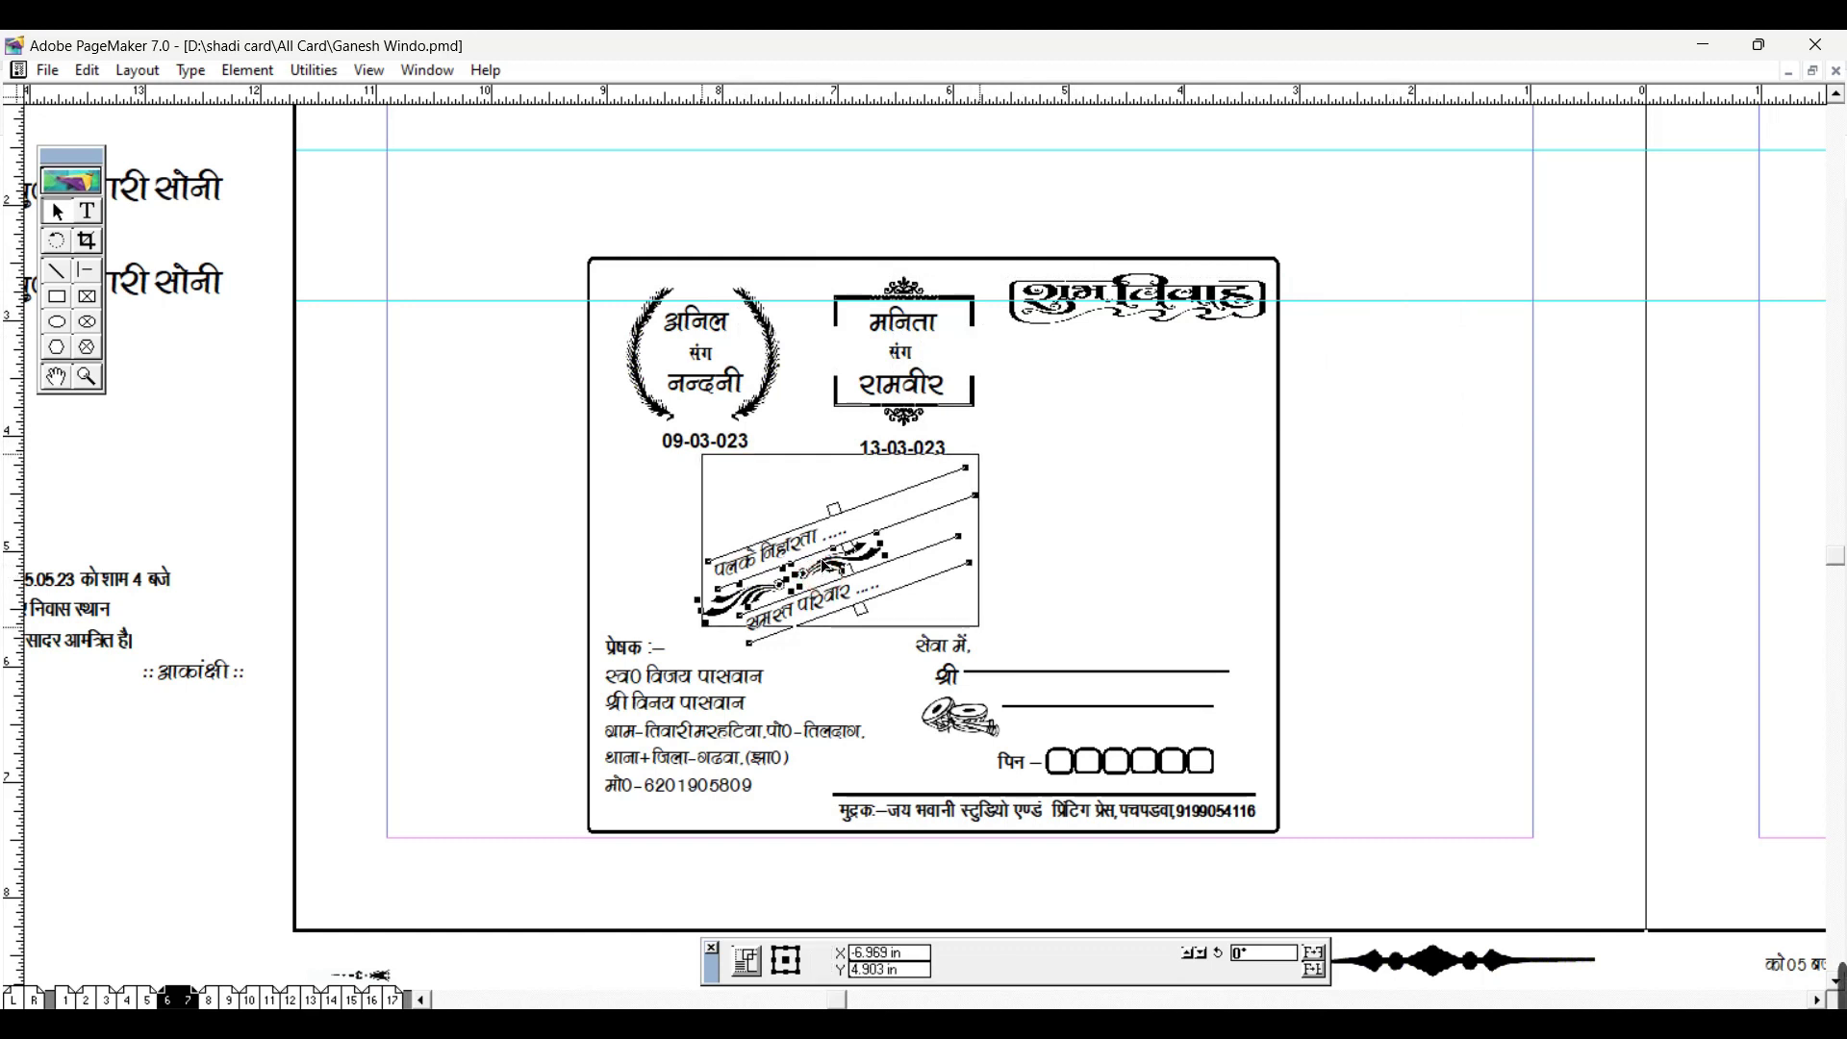
Step: Nudge and slightly enlarge the शुभ विवाह heading
left_click(1202, 233)
left_click(1145, 319)
left_click_drag(1134, 325, 1128, 336)
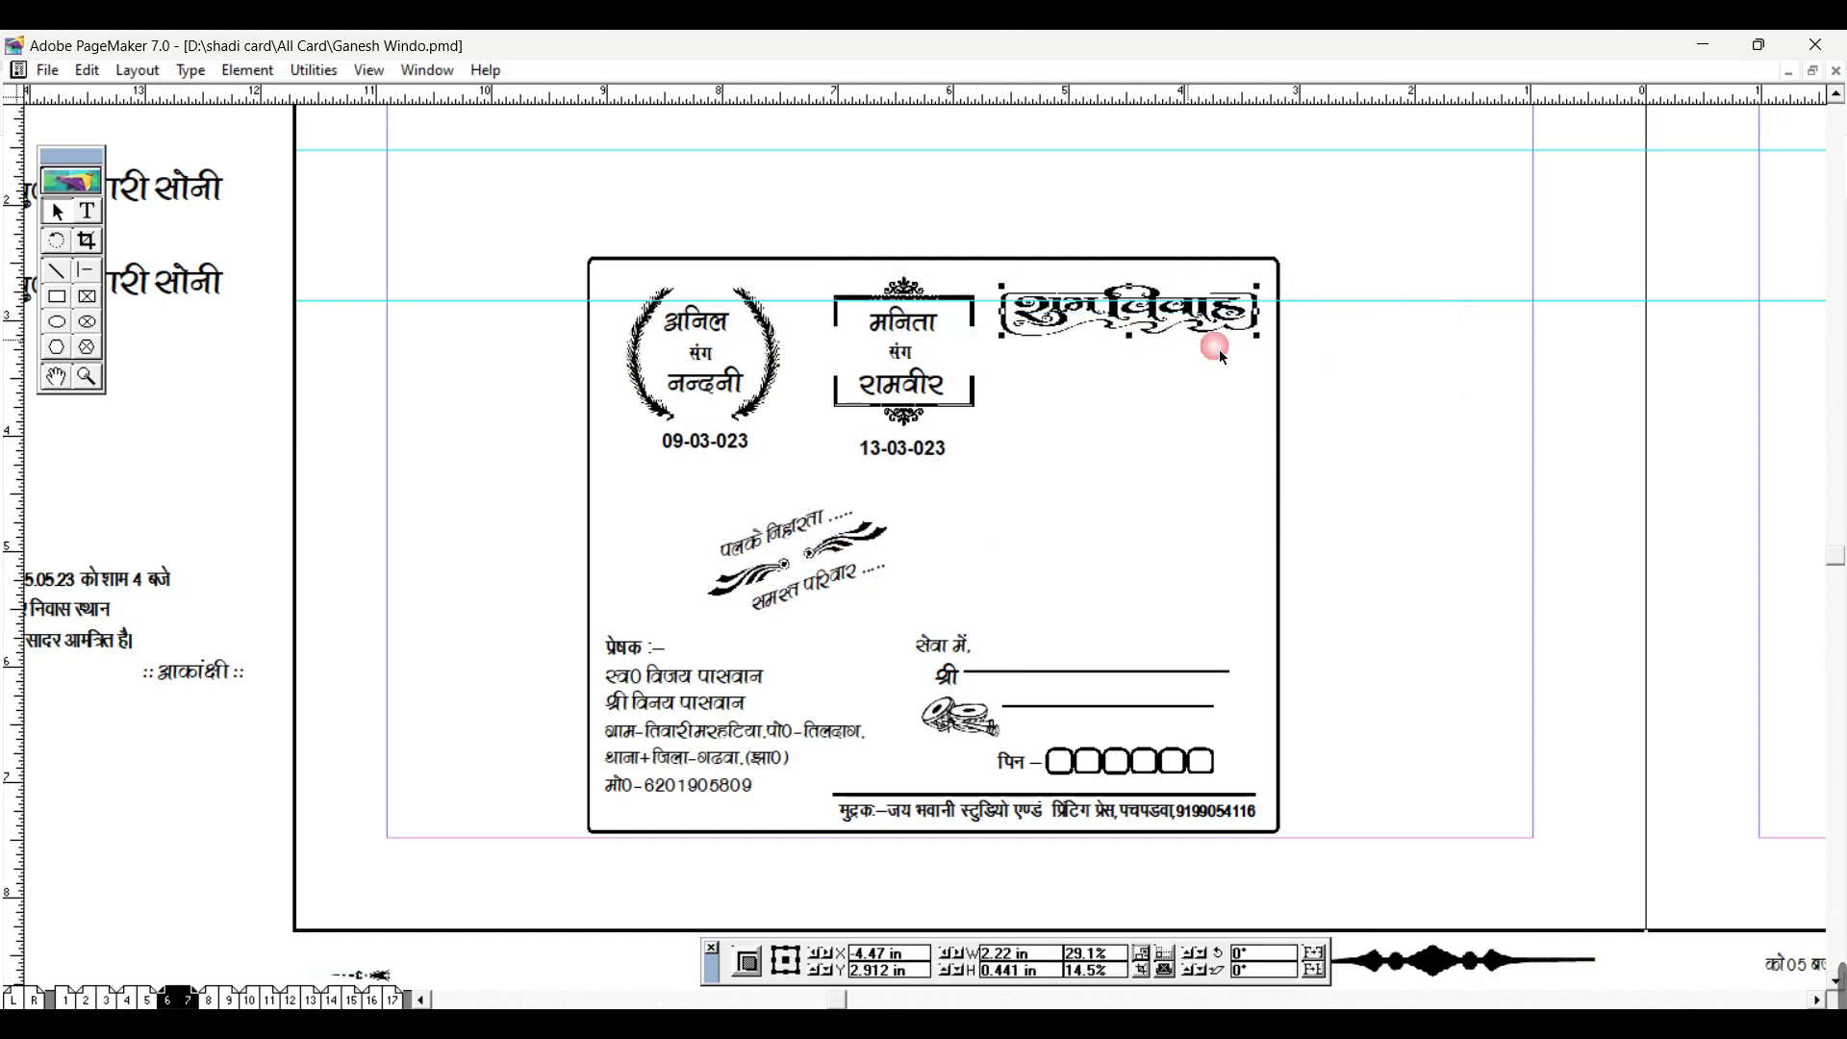
left_click_drag(1261, 342, 1266, 345)
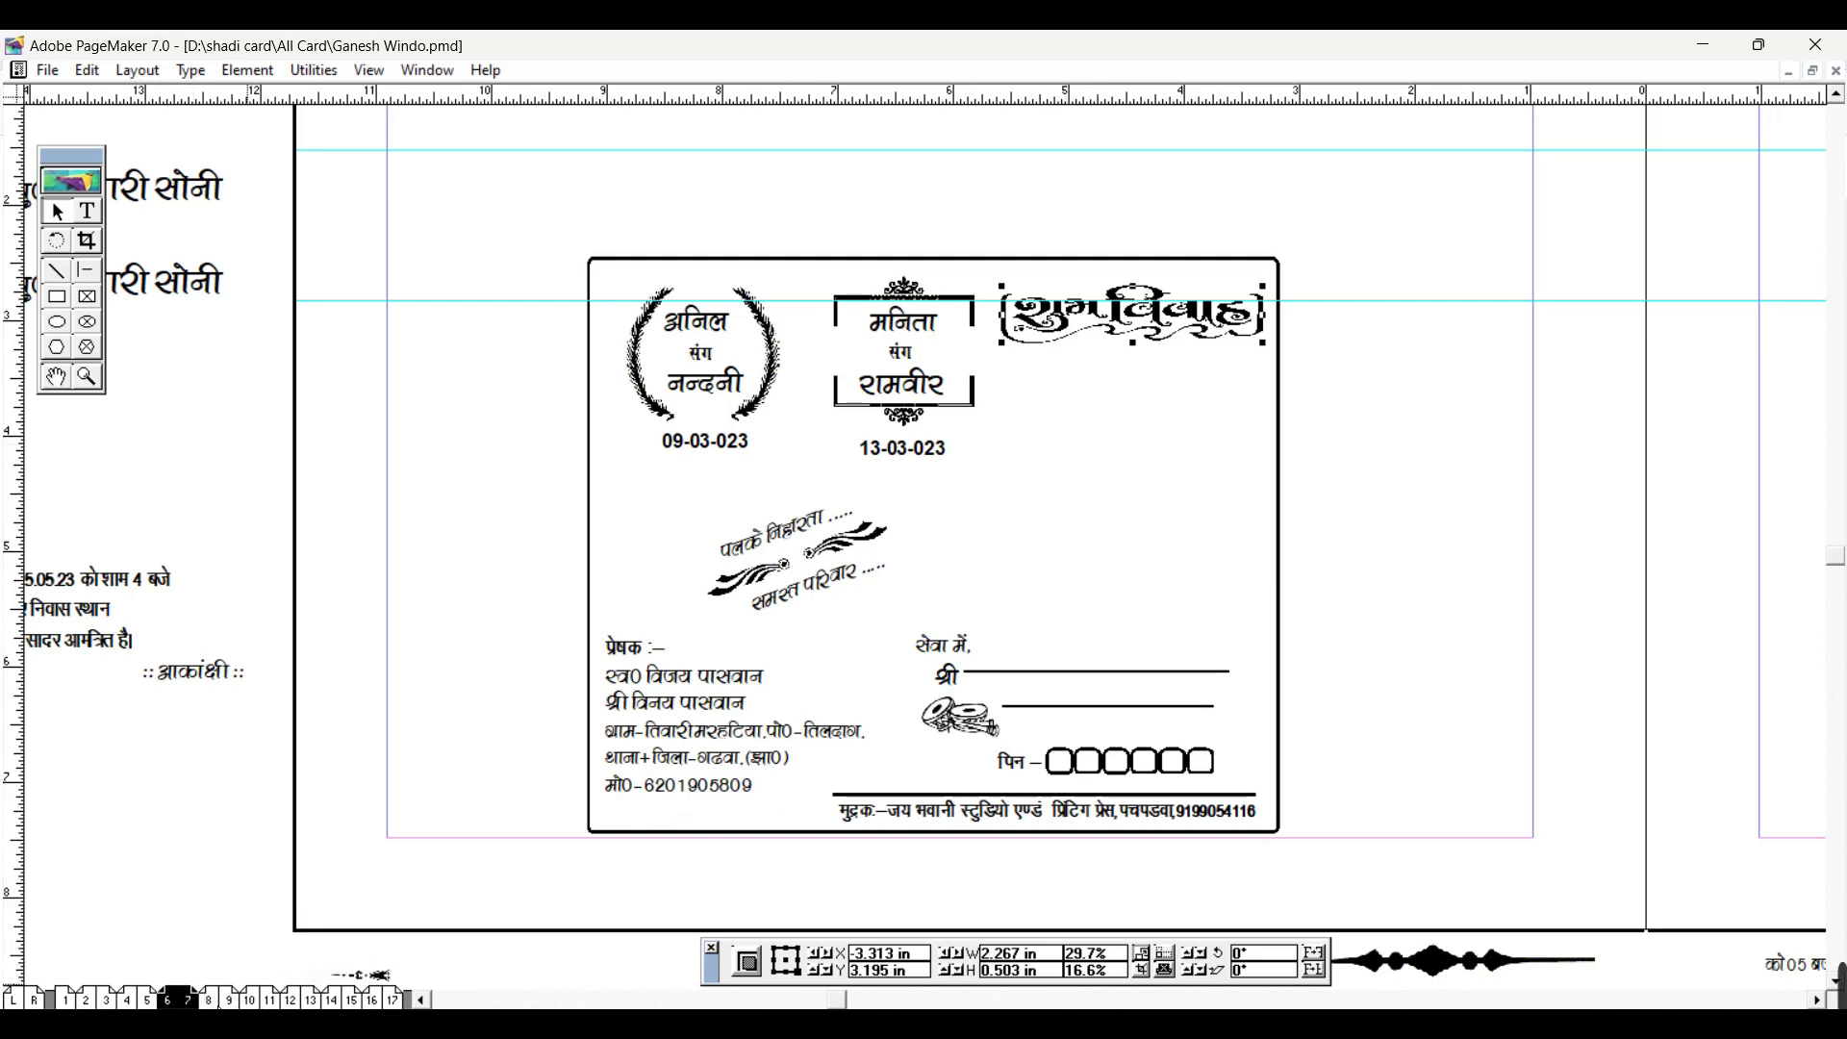
left_click(1510, 433)
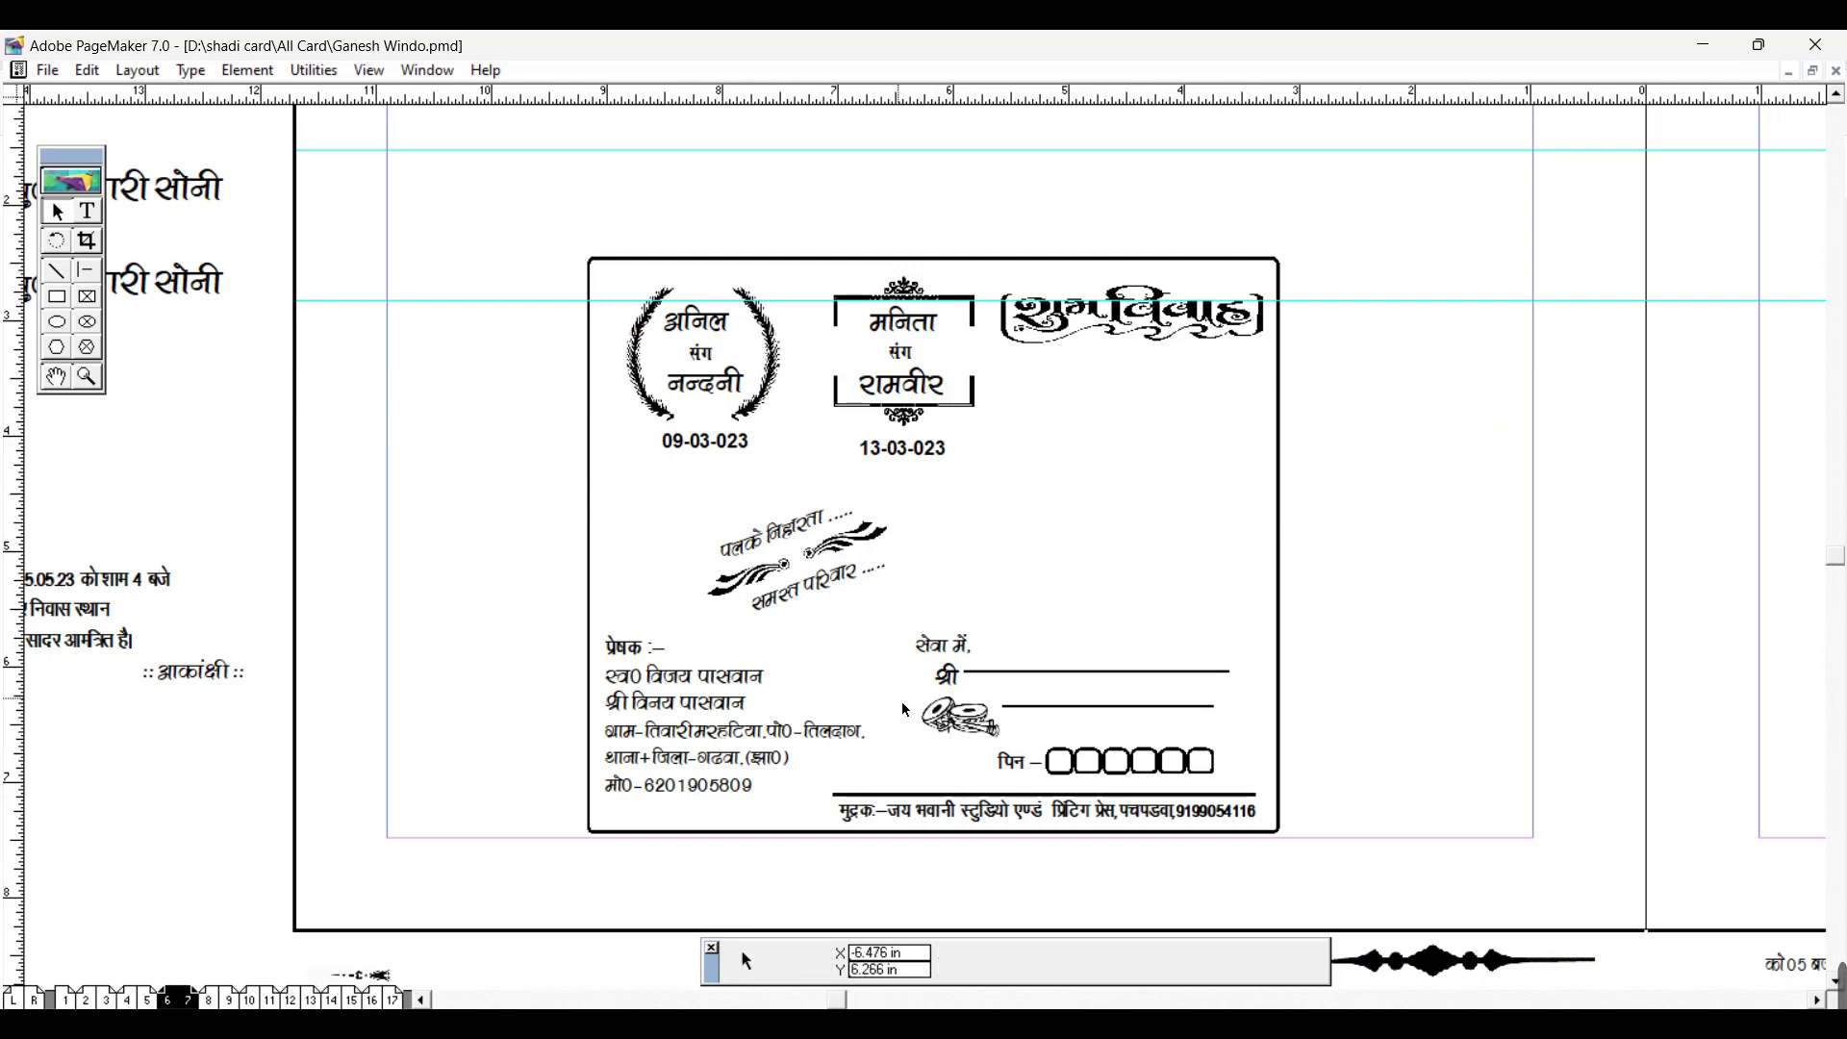
Step: Lengthen the two address lines rightward, shift the rings image left, and go to pages 8–9
left_click(1102, 674)
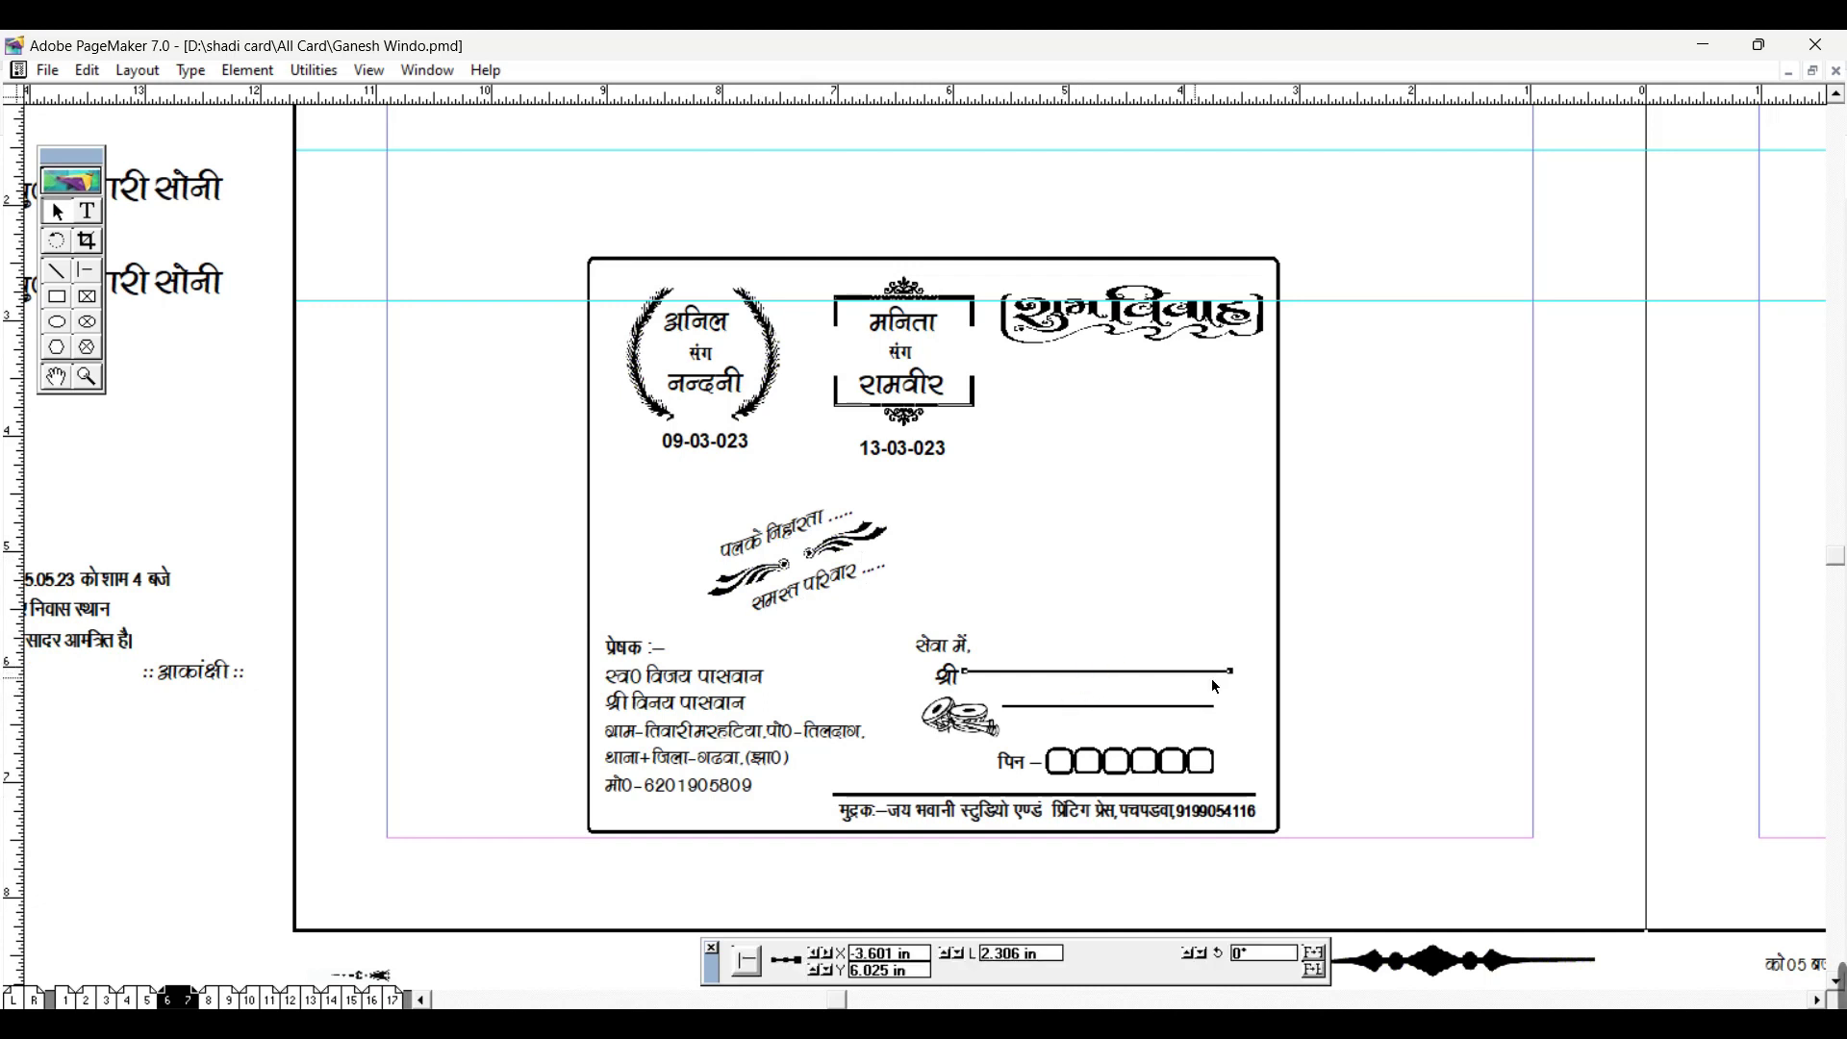
left_click_drag(1231, 673, 1265, 676)
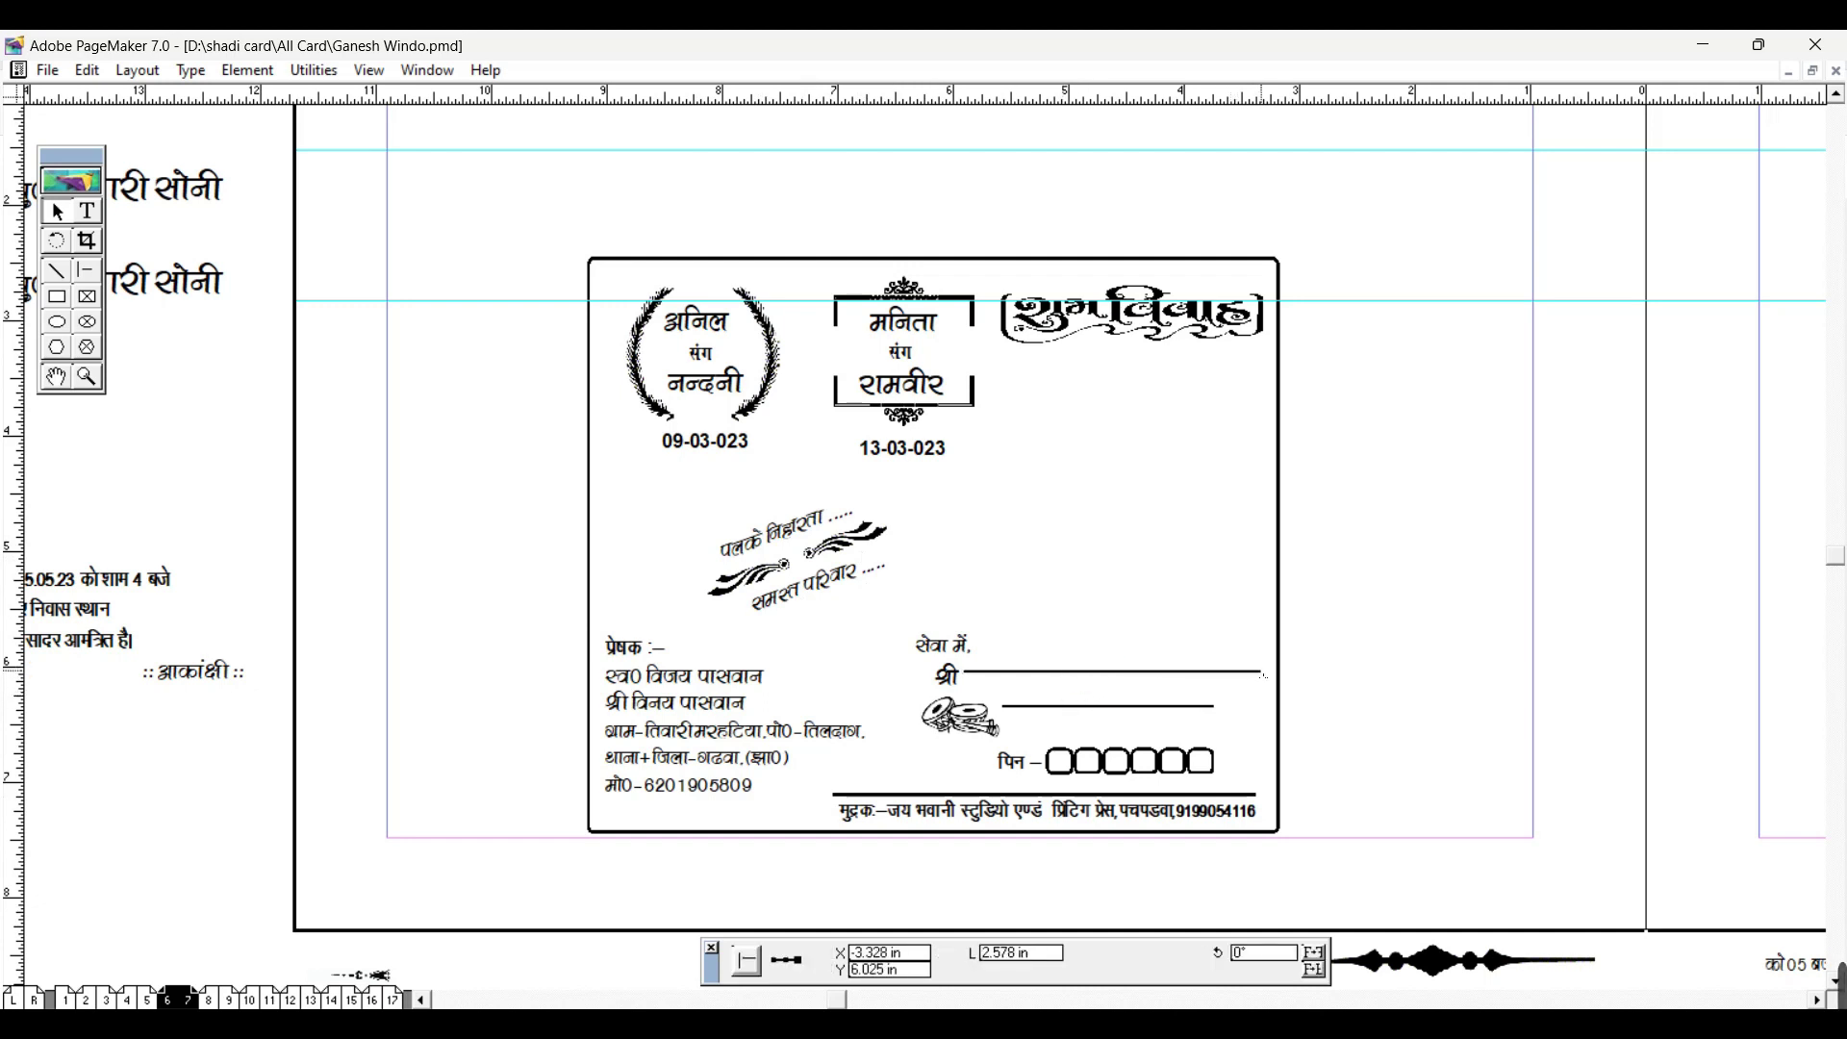
left_click(1183, 708)
left_click_drag(1218, 708, 1247, 708)
left_click(1132, 770)
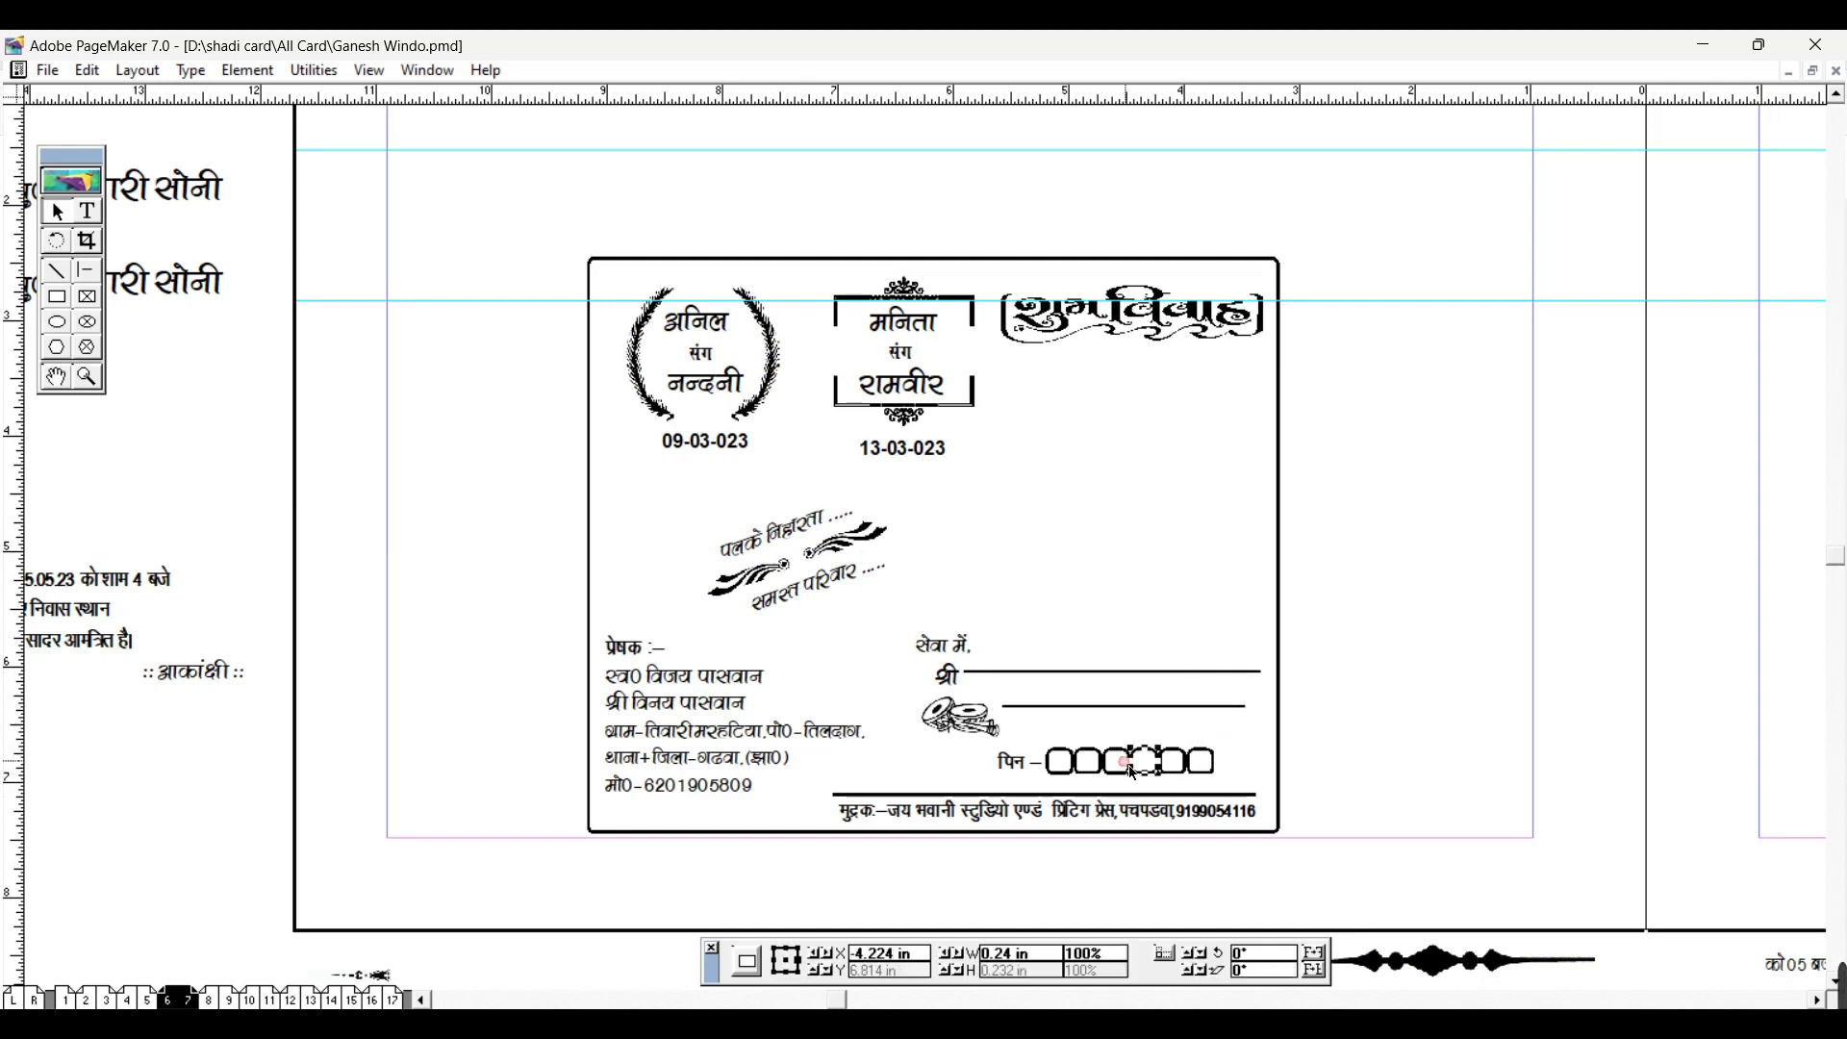
left_click(1319, 754)
left_click_drag(1323, 798, 975, 731)
left_click(981, 733)
left_click(1446, 685)
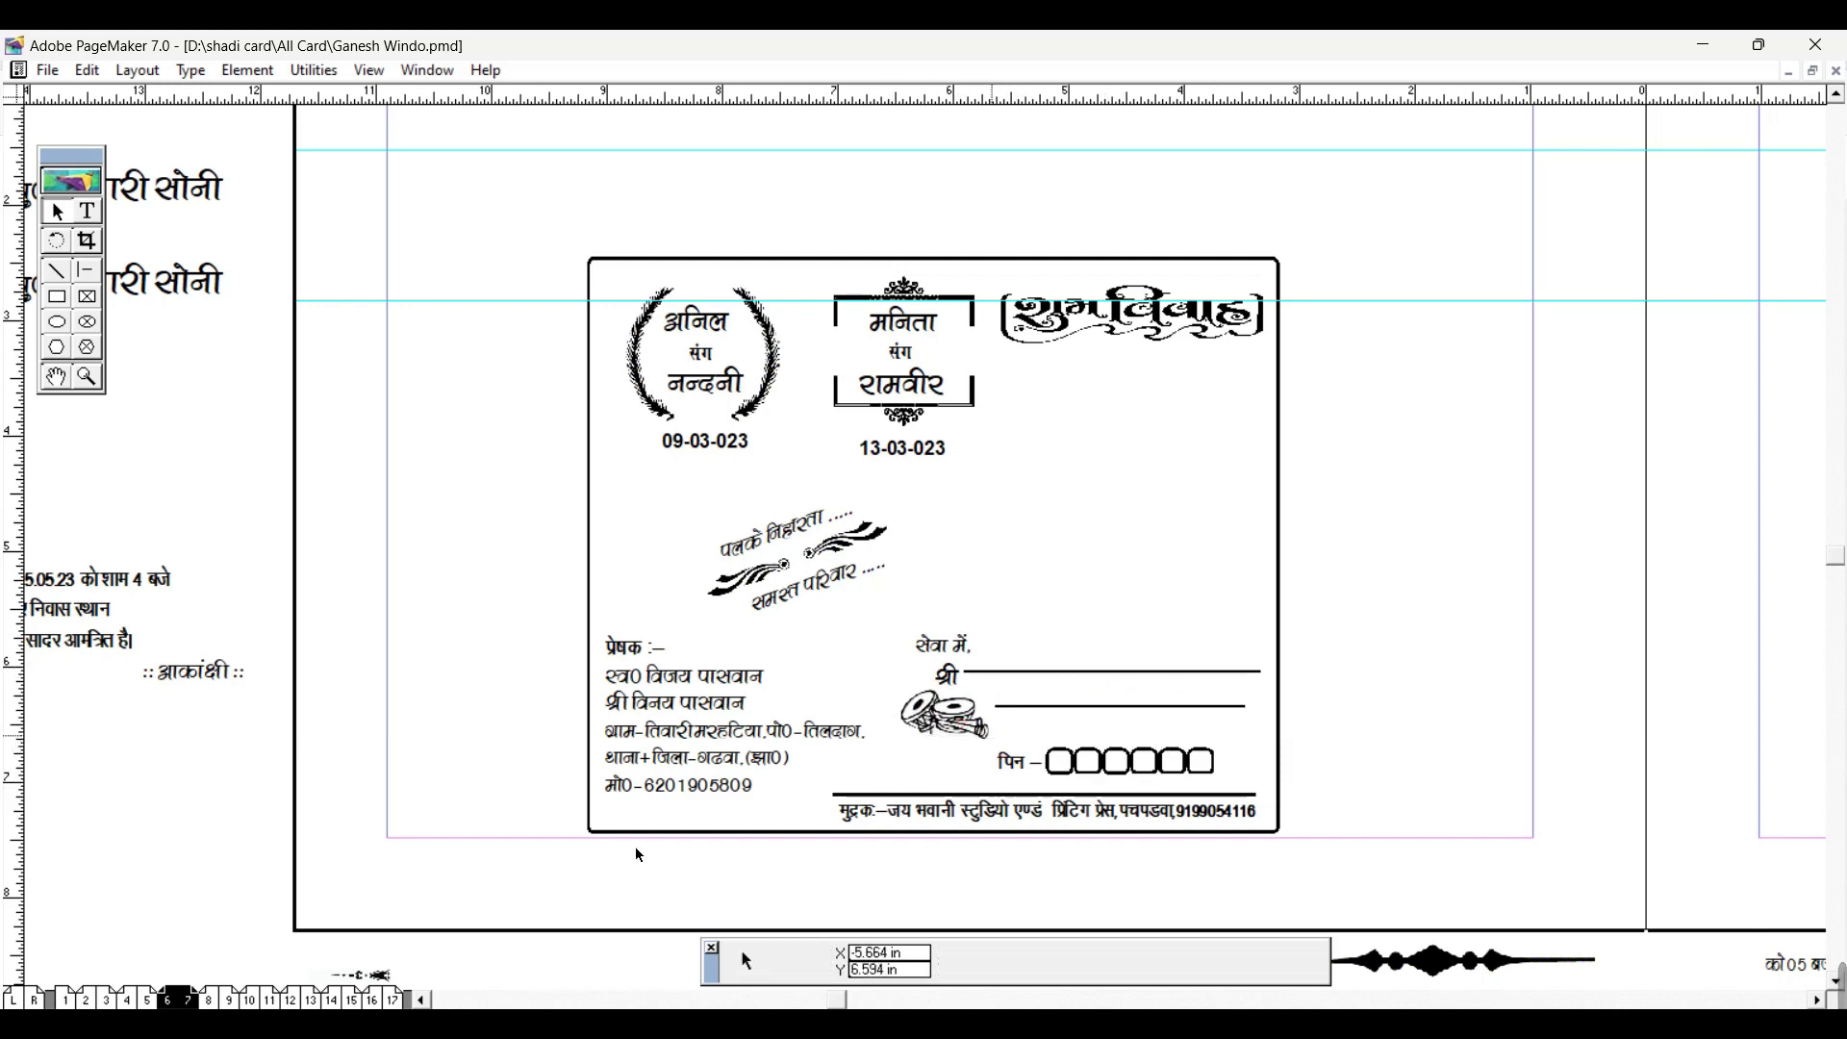
left_click(209, 999)
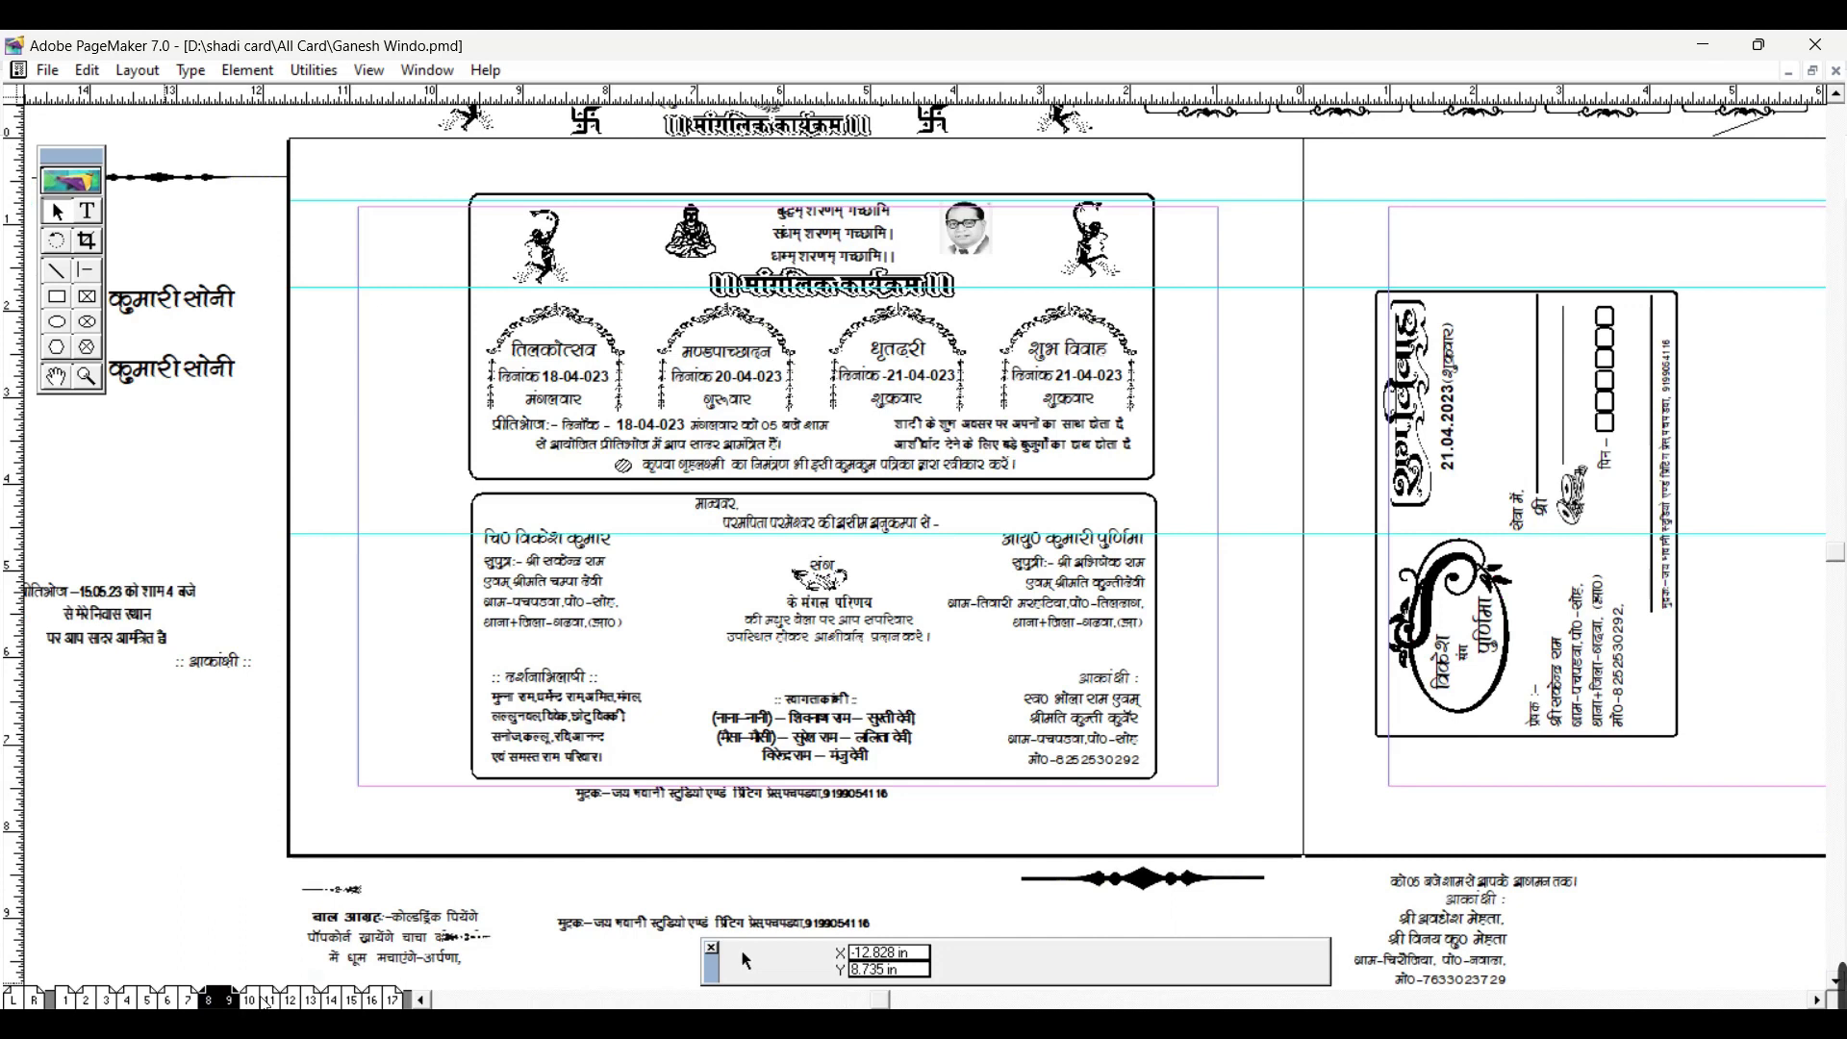
Step: Zoom between fit-page and actual size to inspect the pages 8–9 card
key("ctrl+1")
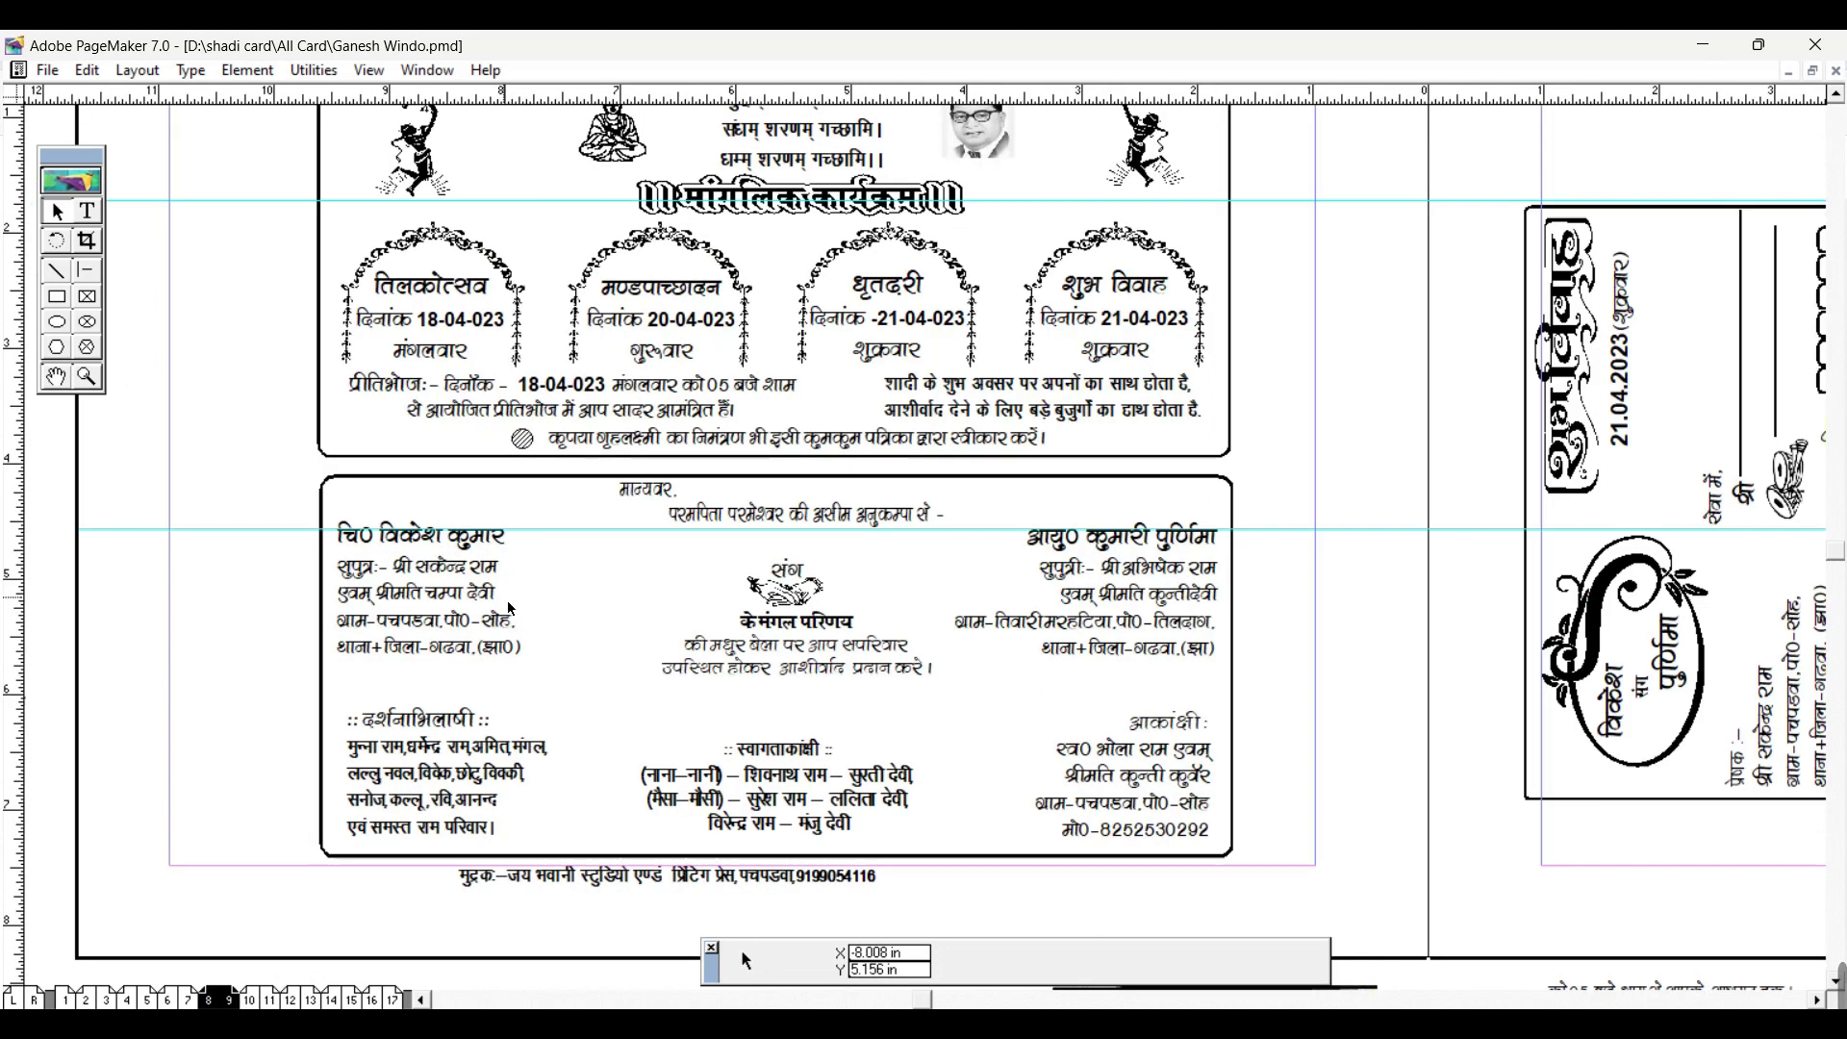
key("ctrl+0")
key("ctrl+1")
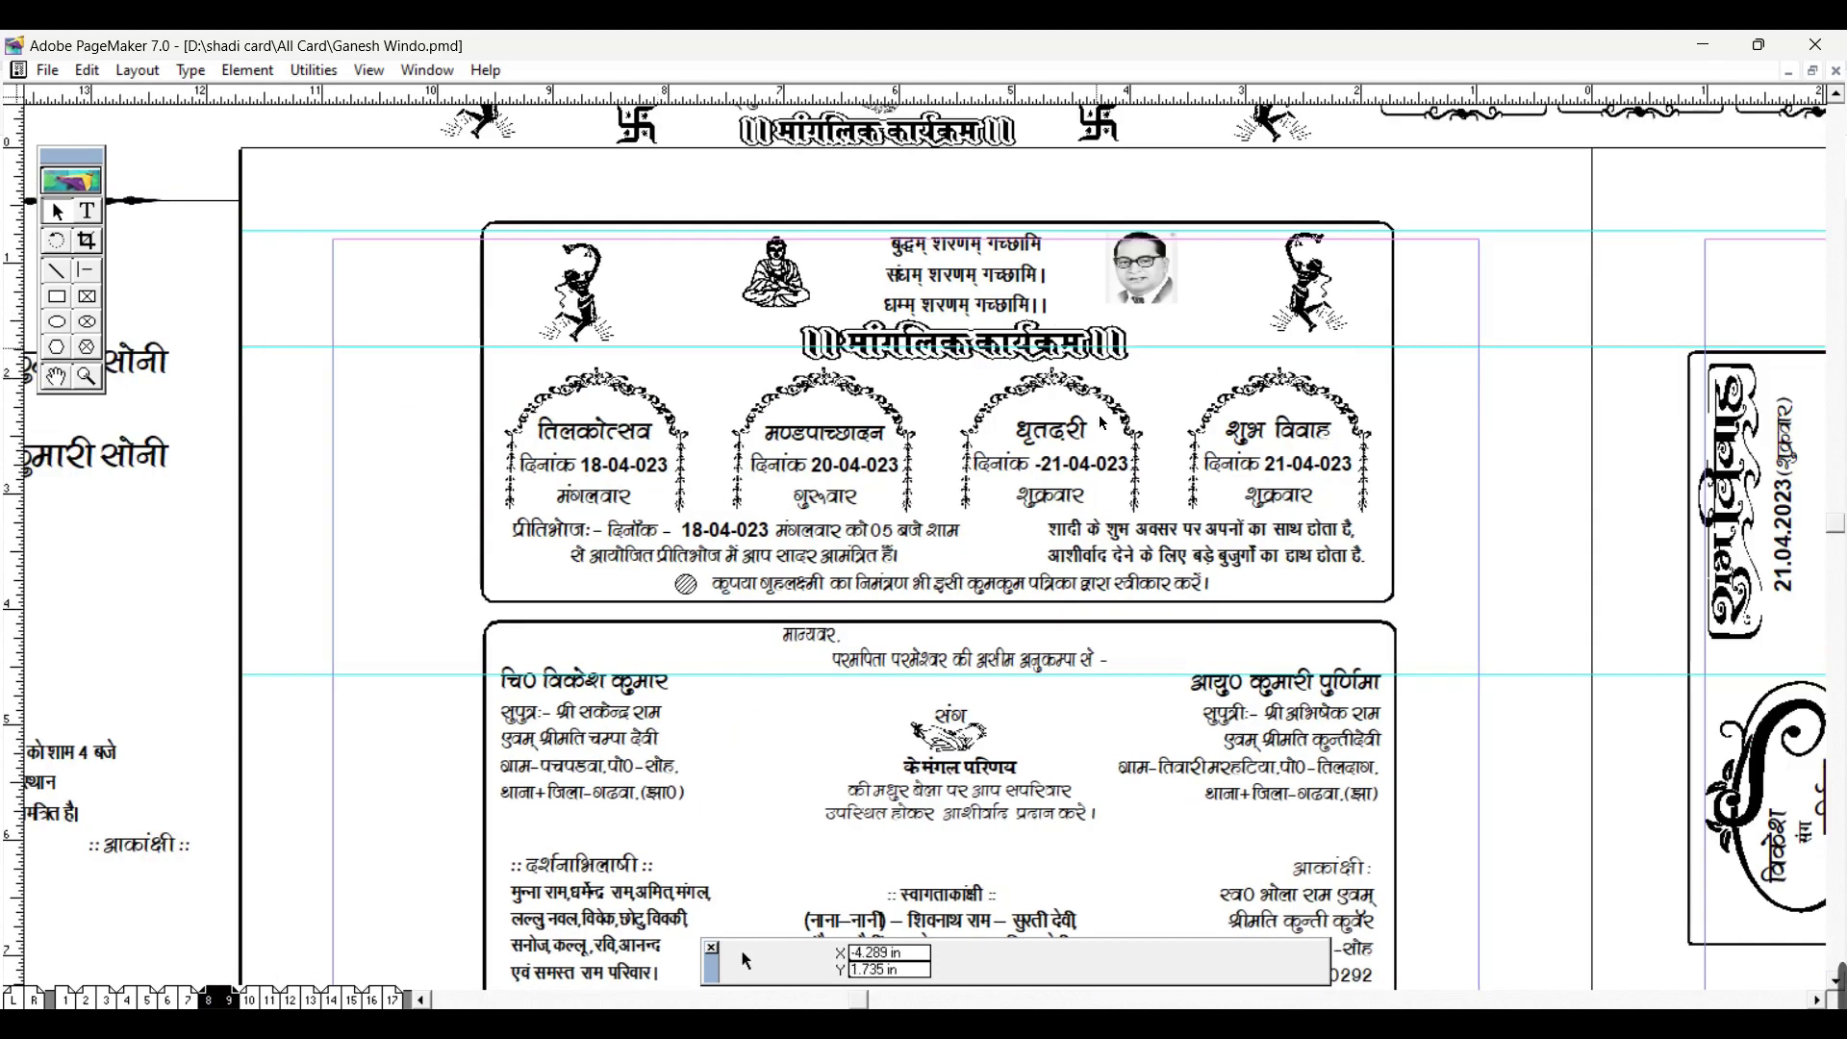
key("ctrl+1")
key("ctrl+1")
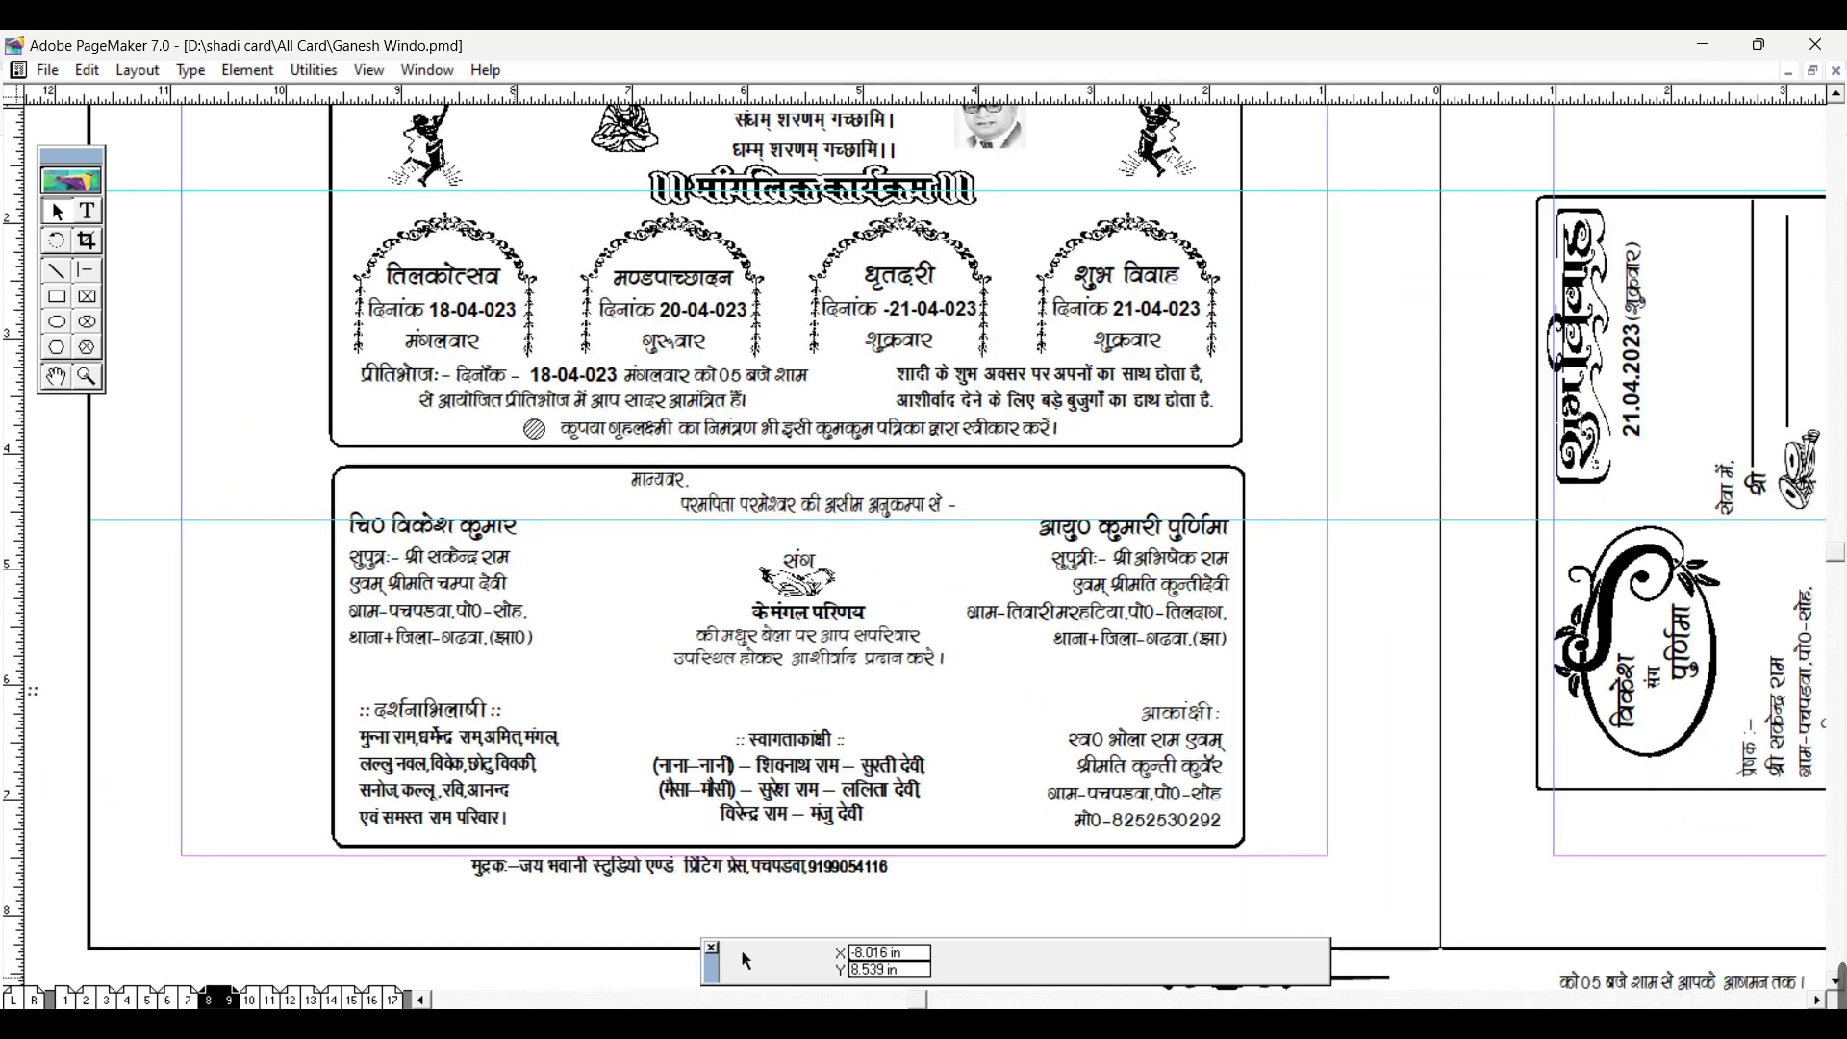
Step: Go to the pages 4–5 spread and scroll around its wedding invitation at actual size
left_click(101, 1003)
left_click(165, 1000)
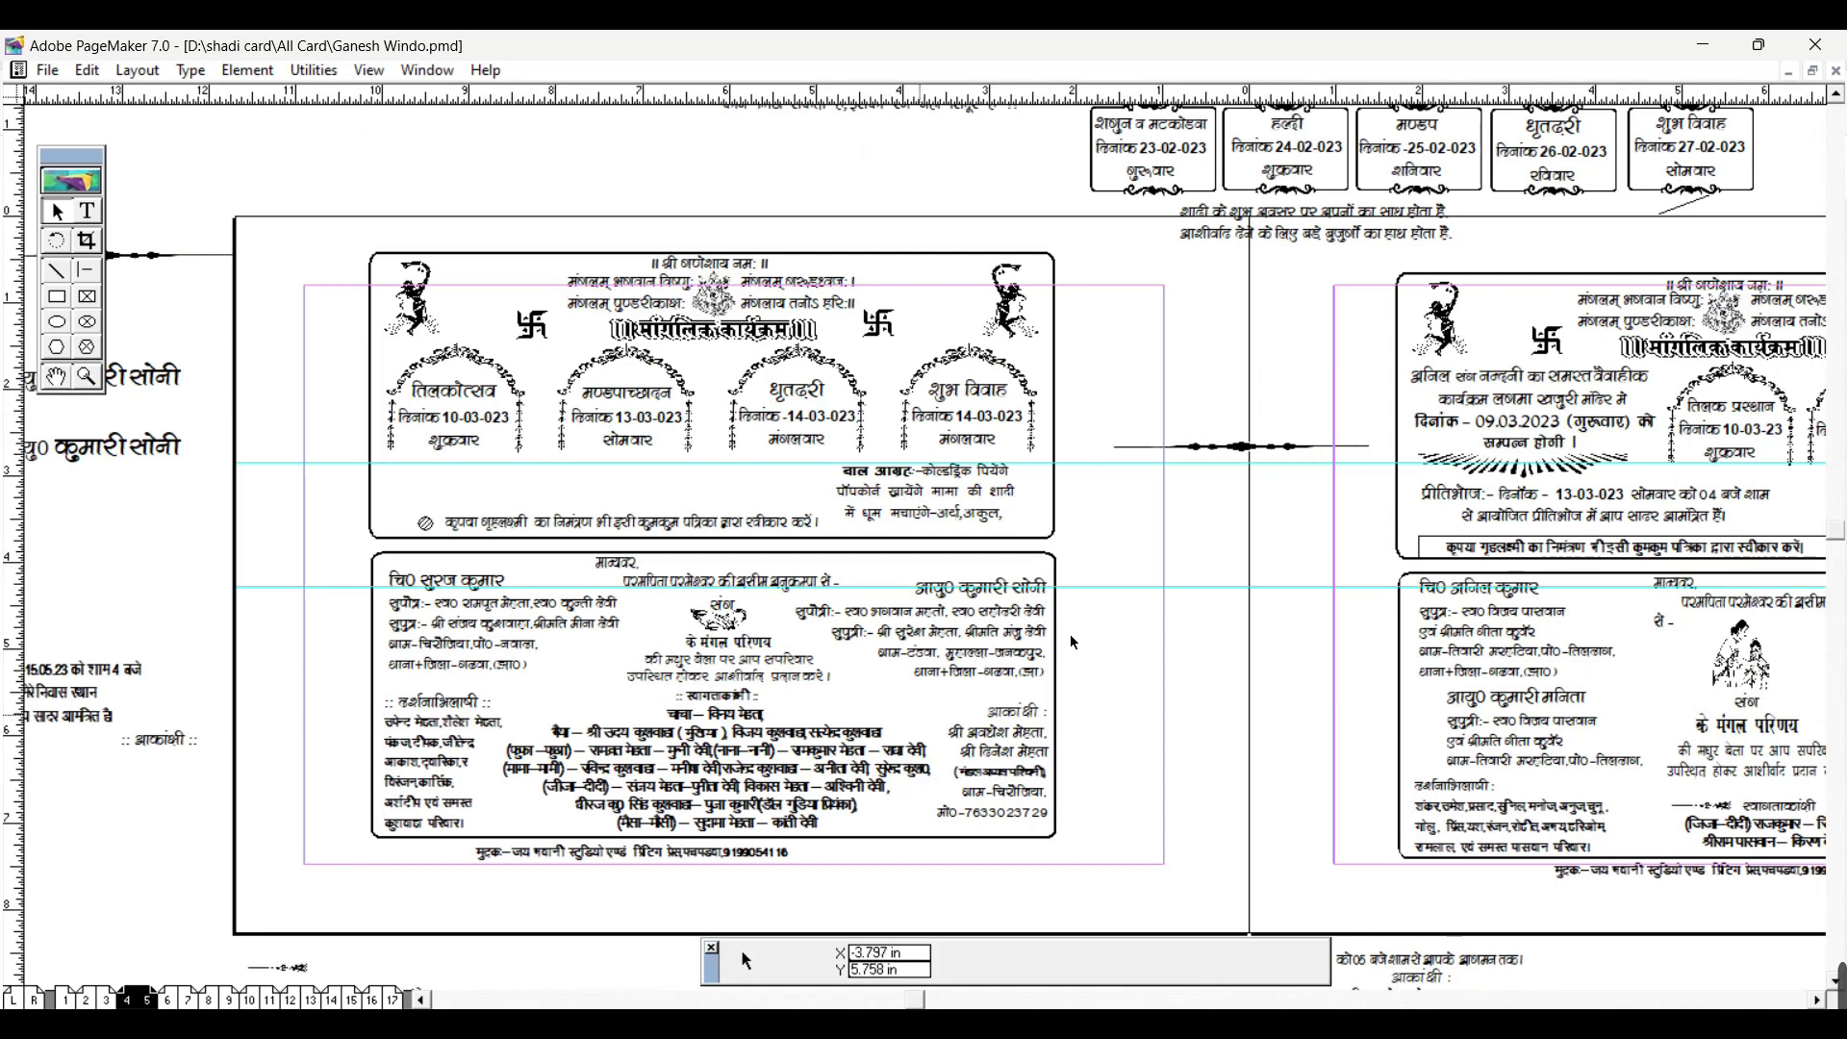
key("ctrl+0")
key("ctrl+1")
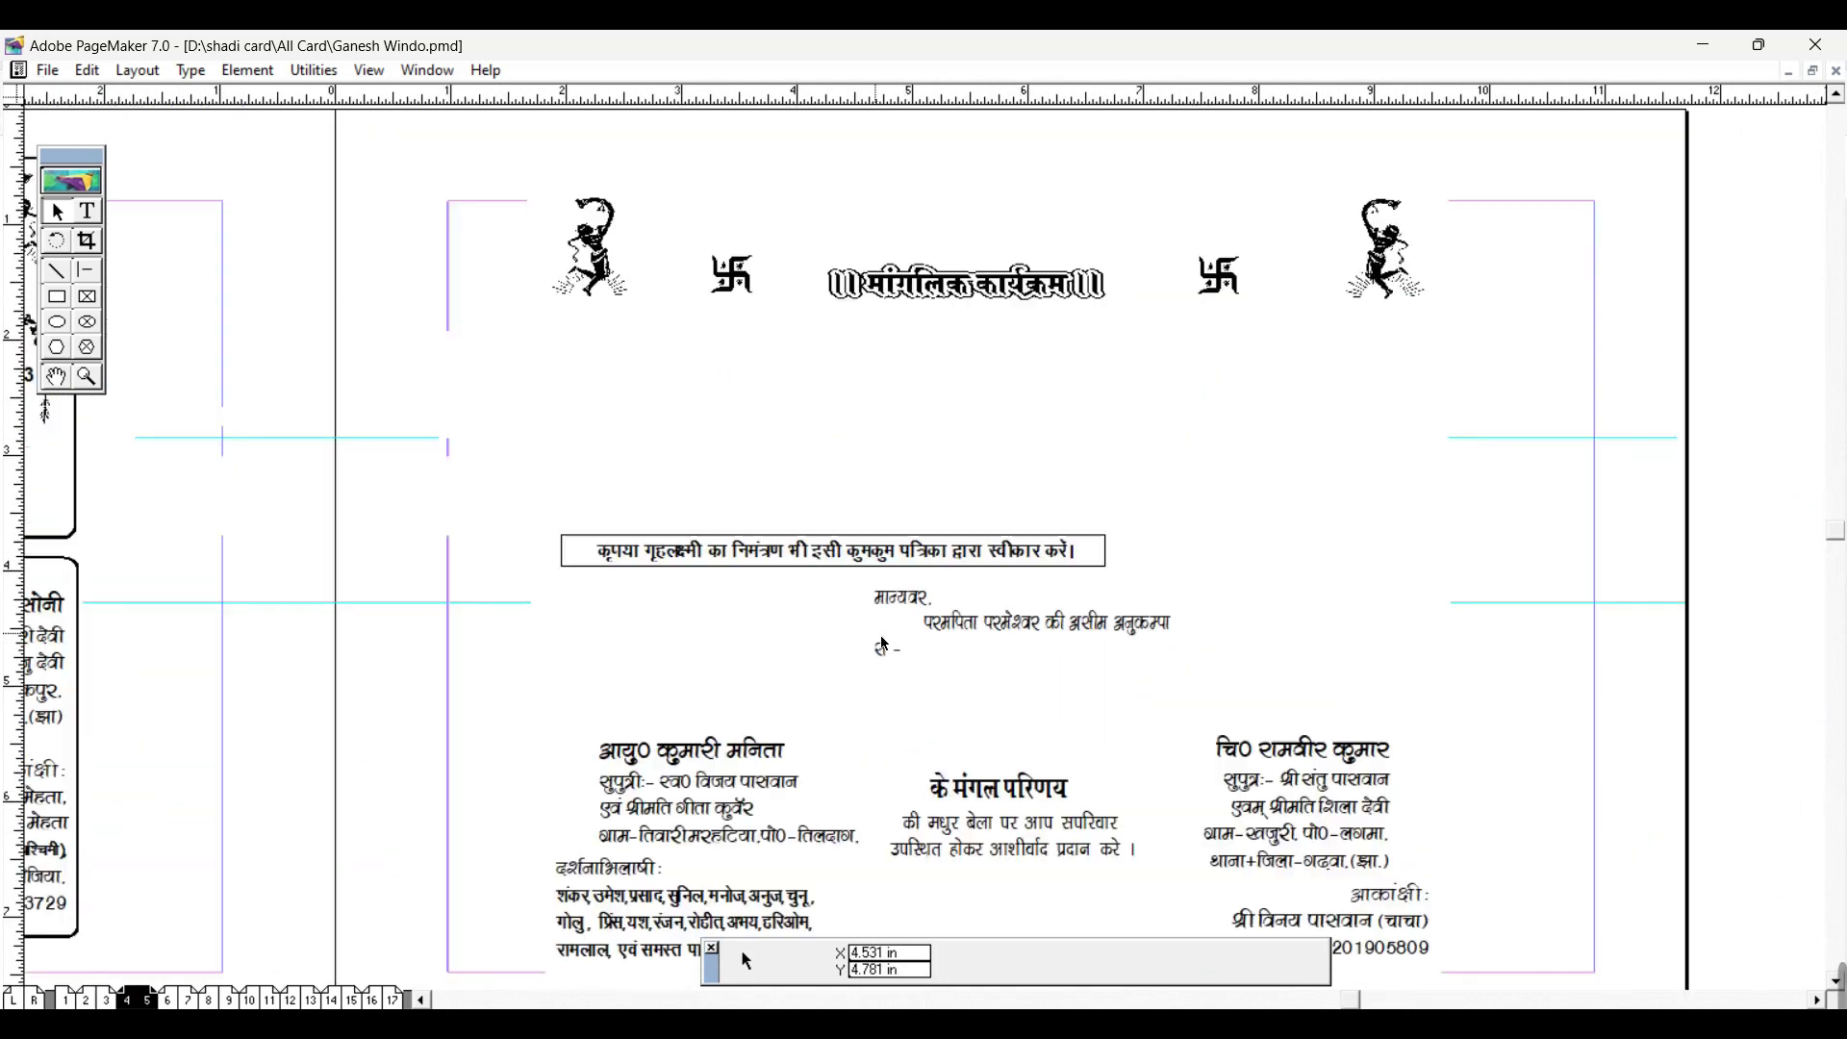
scroll(883, 643, "right", 2)
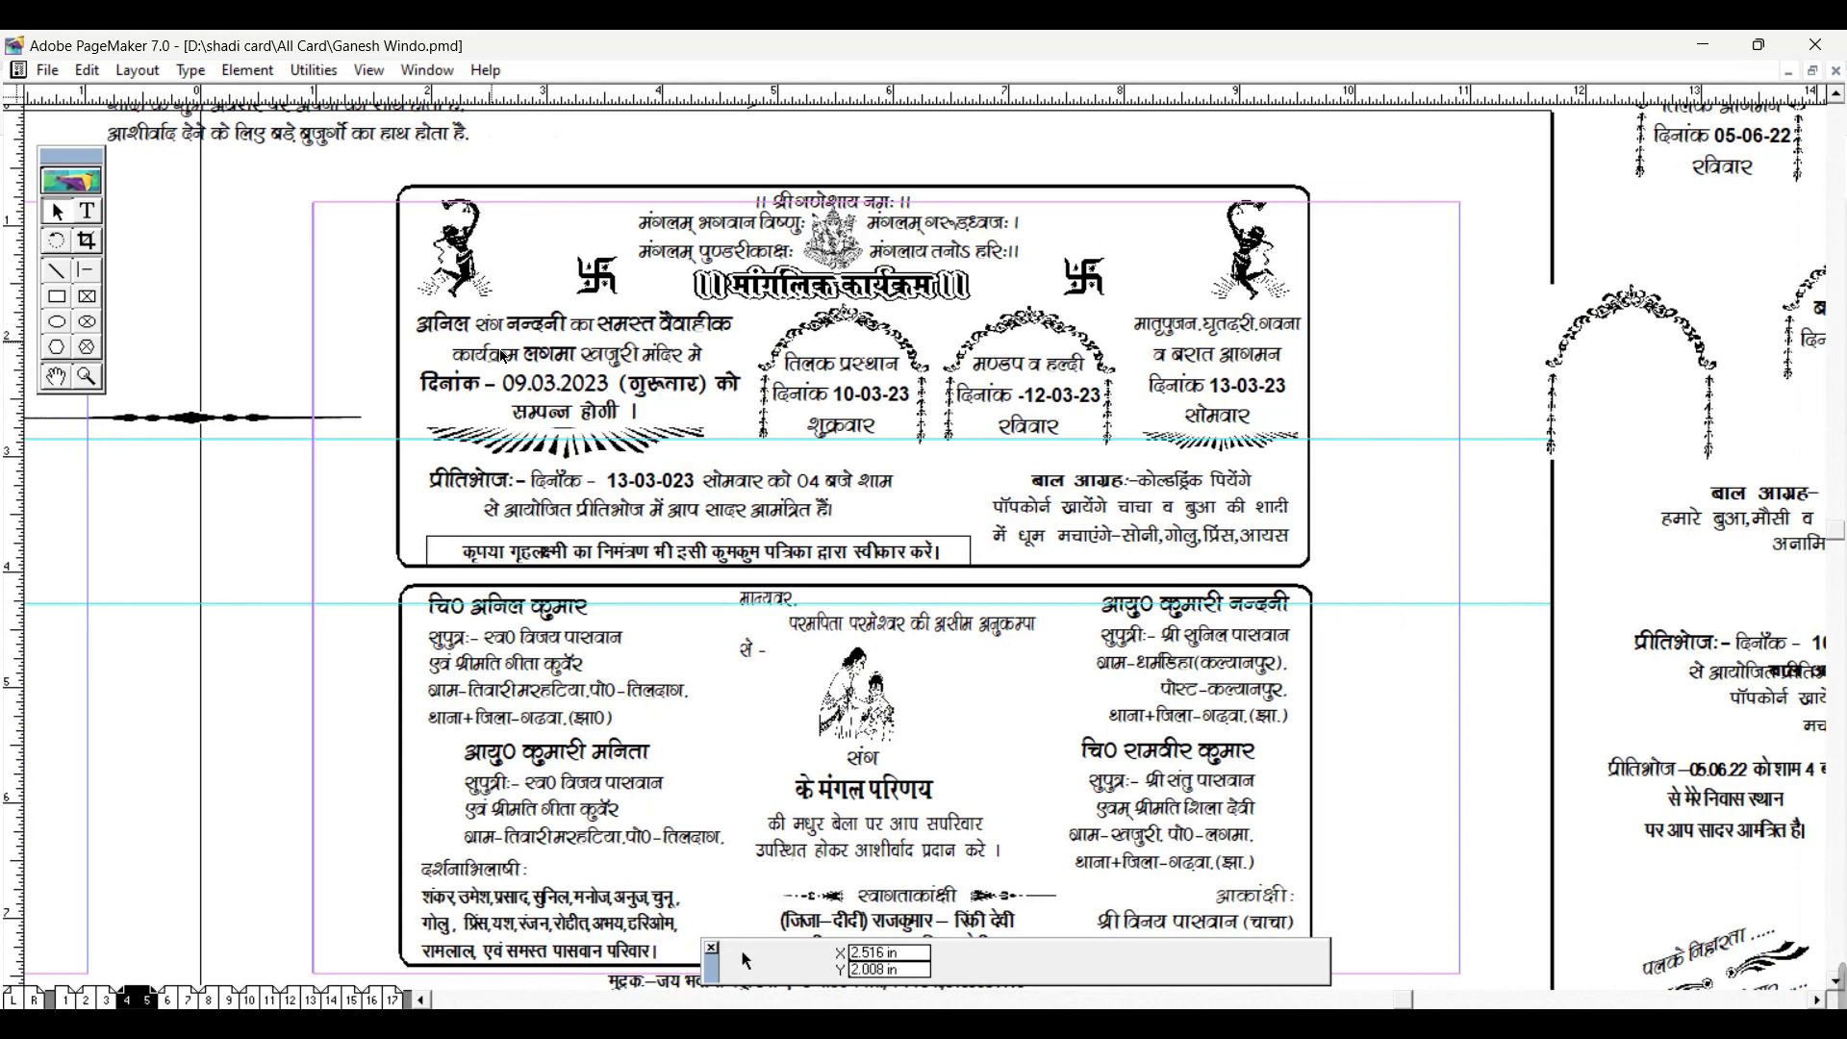
scroll(606, 685, "down", 2)
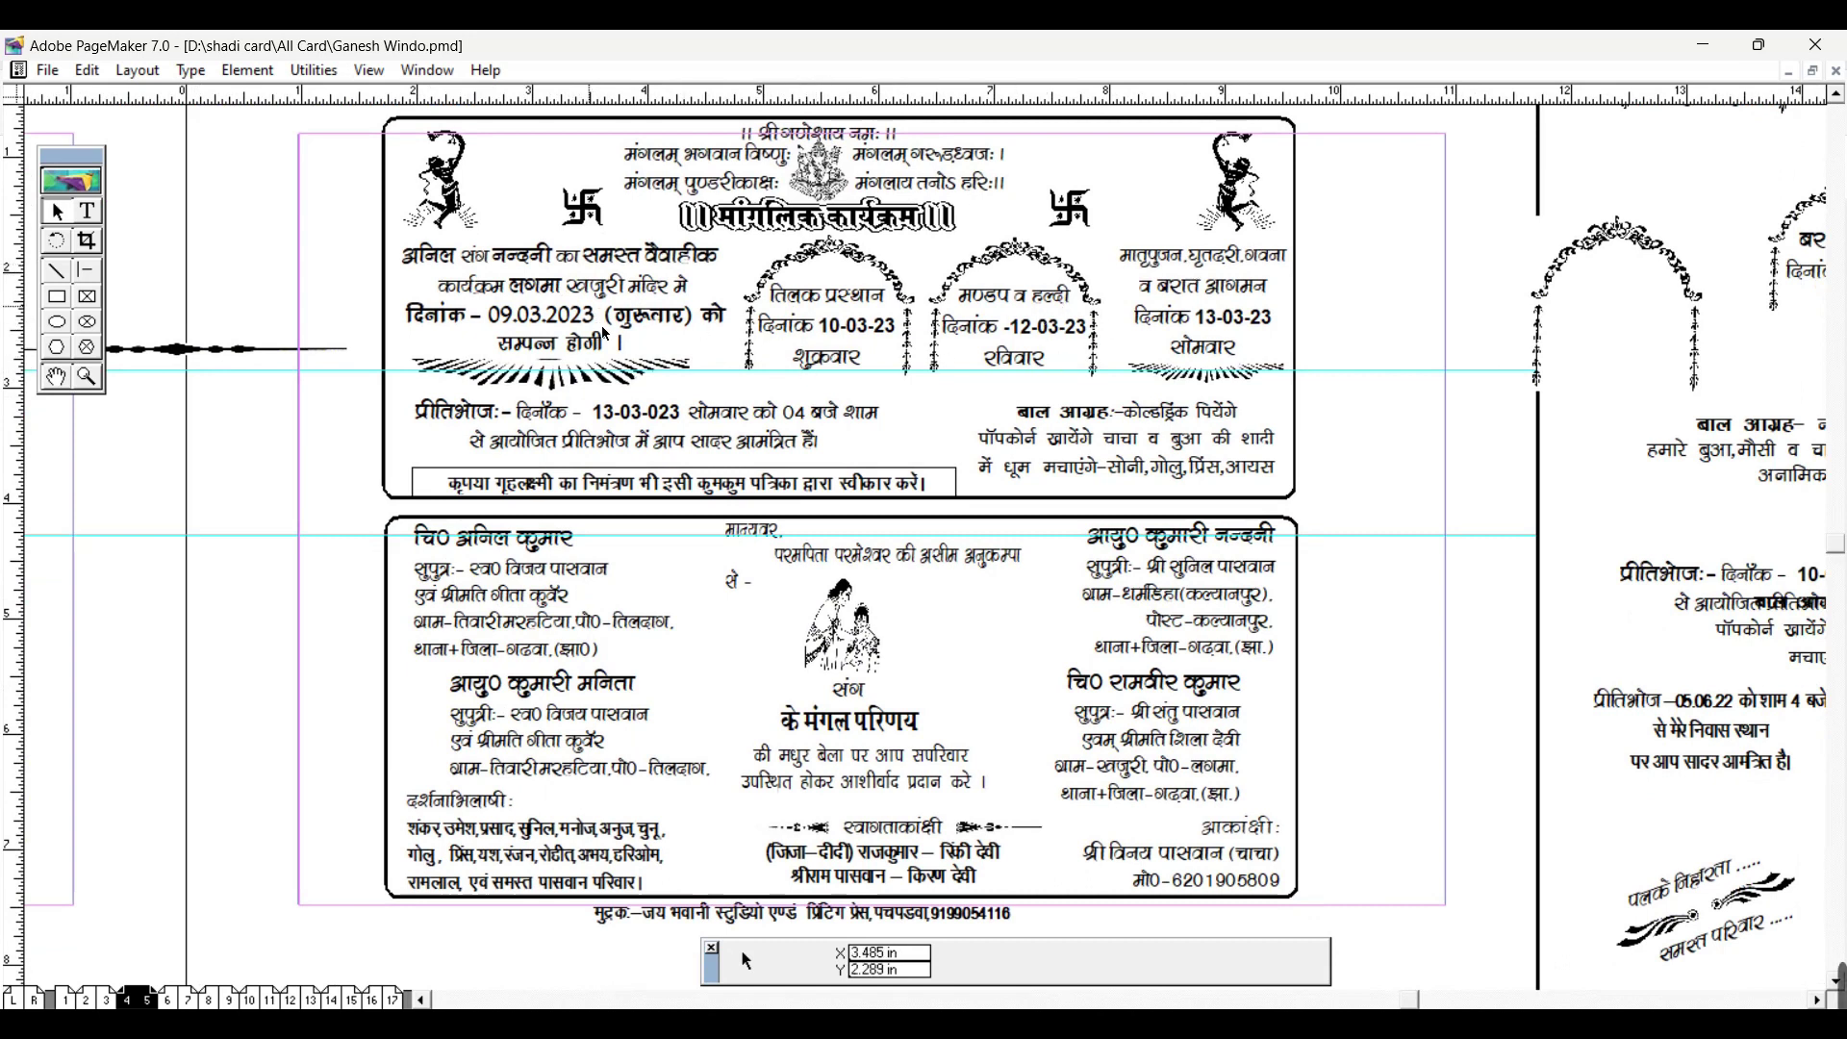
scroll(789, 481, "down", 1)
scroll(609, 686, "up", 1)
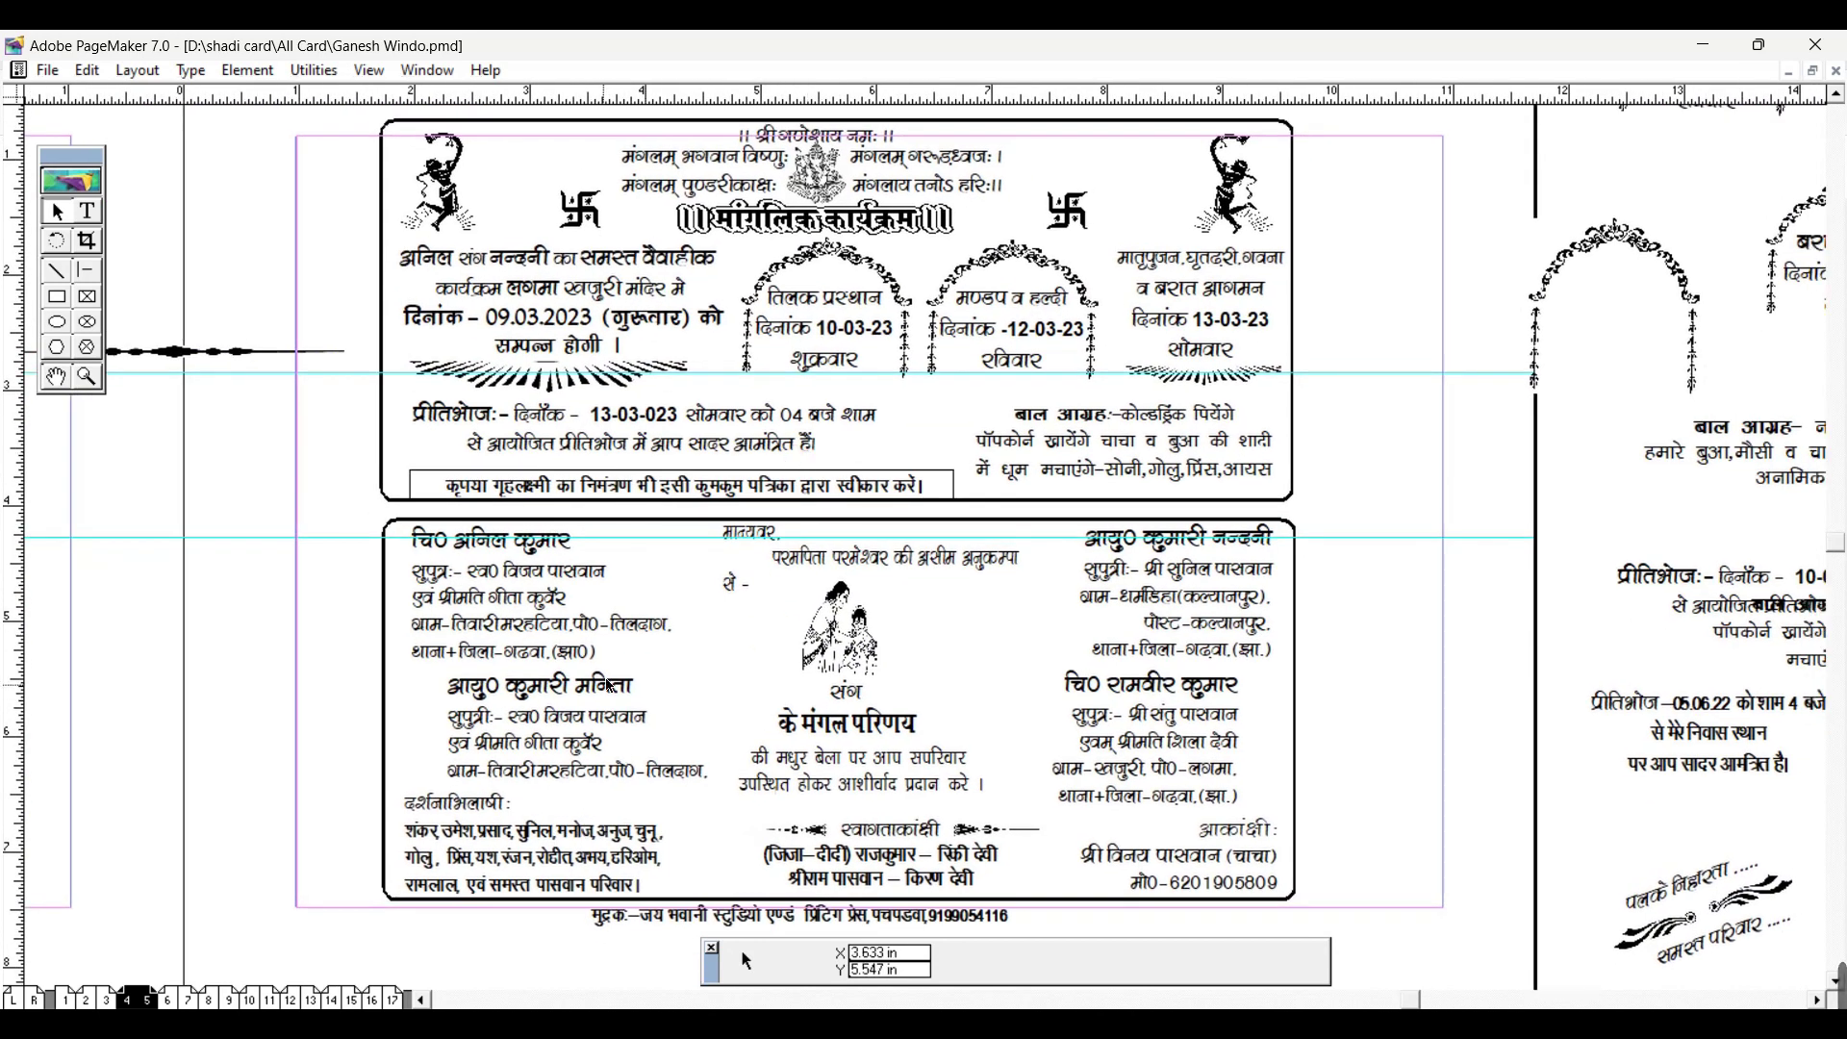
scroll(690, 364, "up", 1)
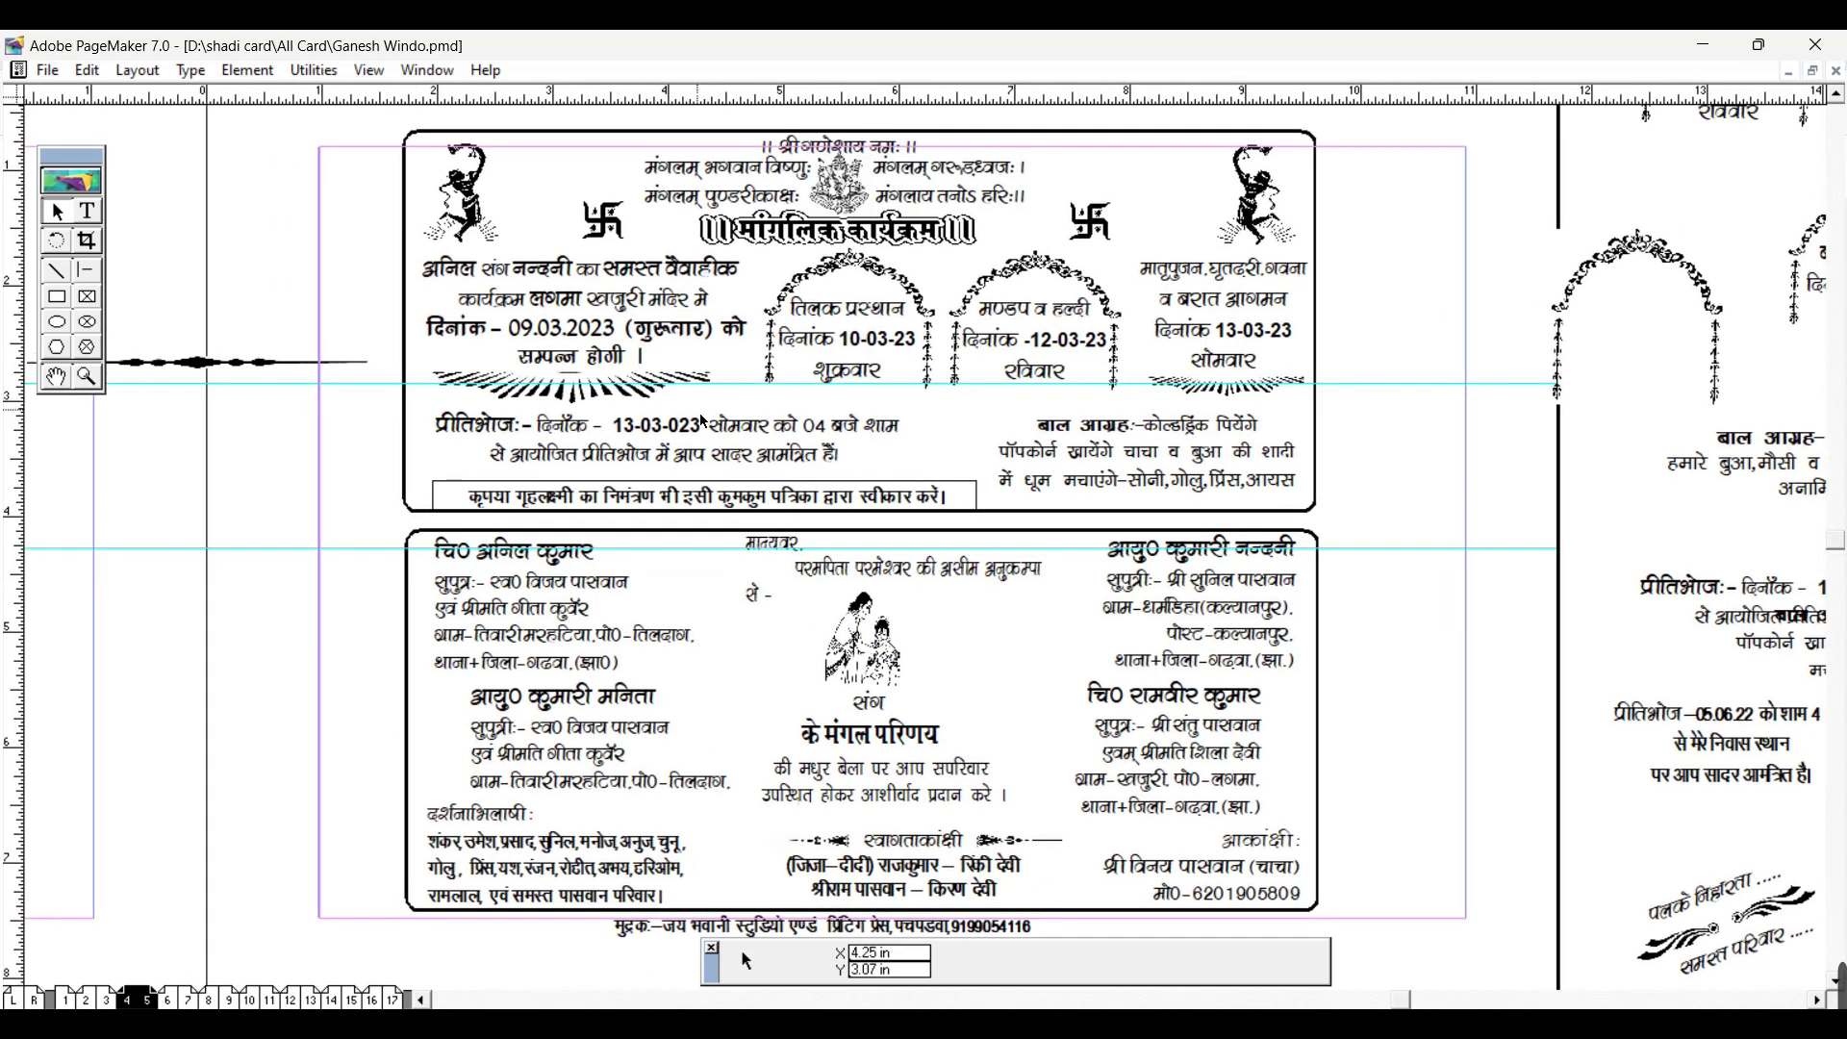
left_click(1703, 45)
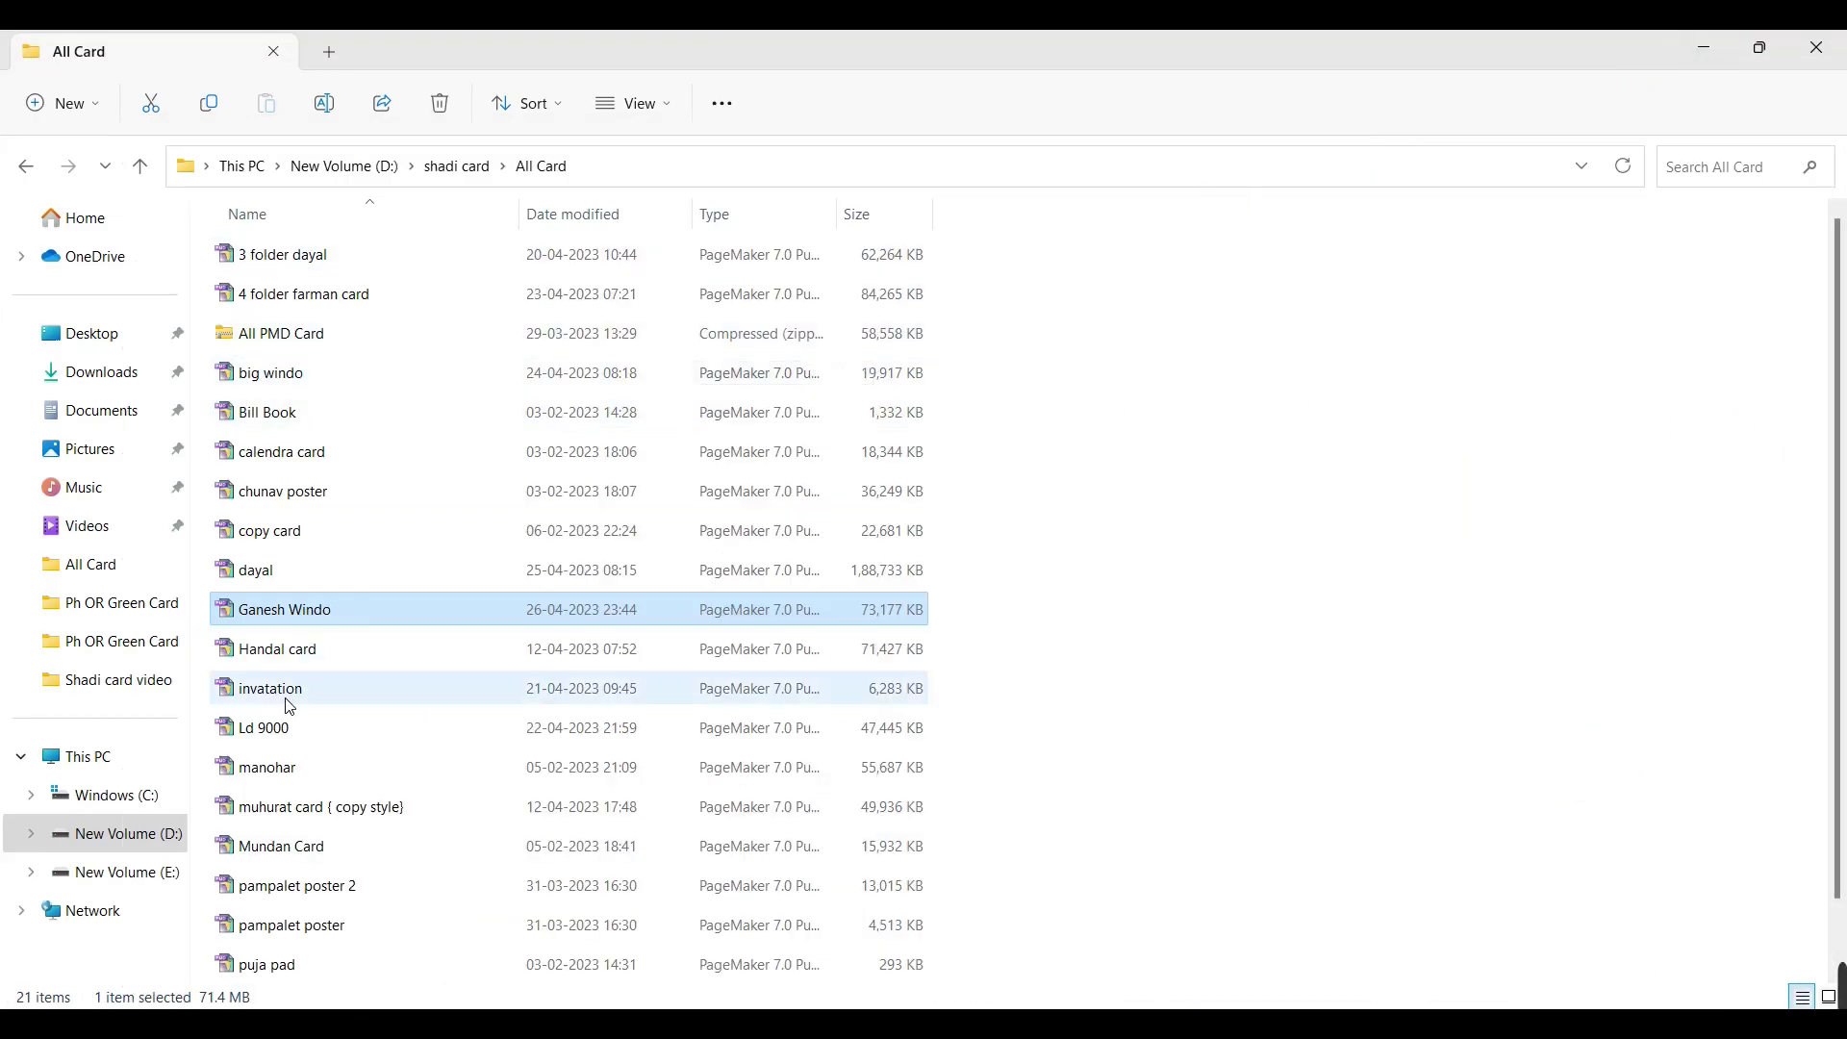
scroll(289, 707, "down", 1)
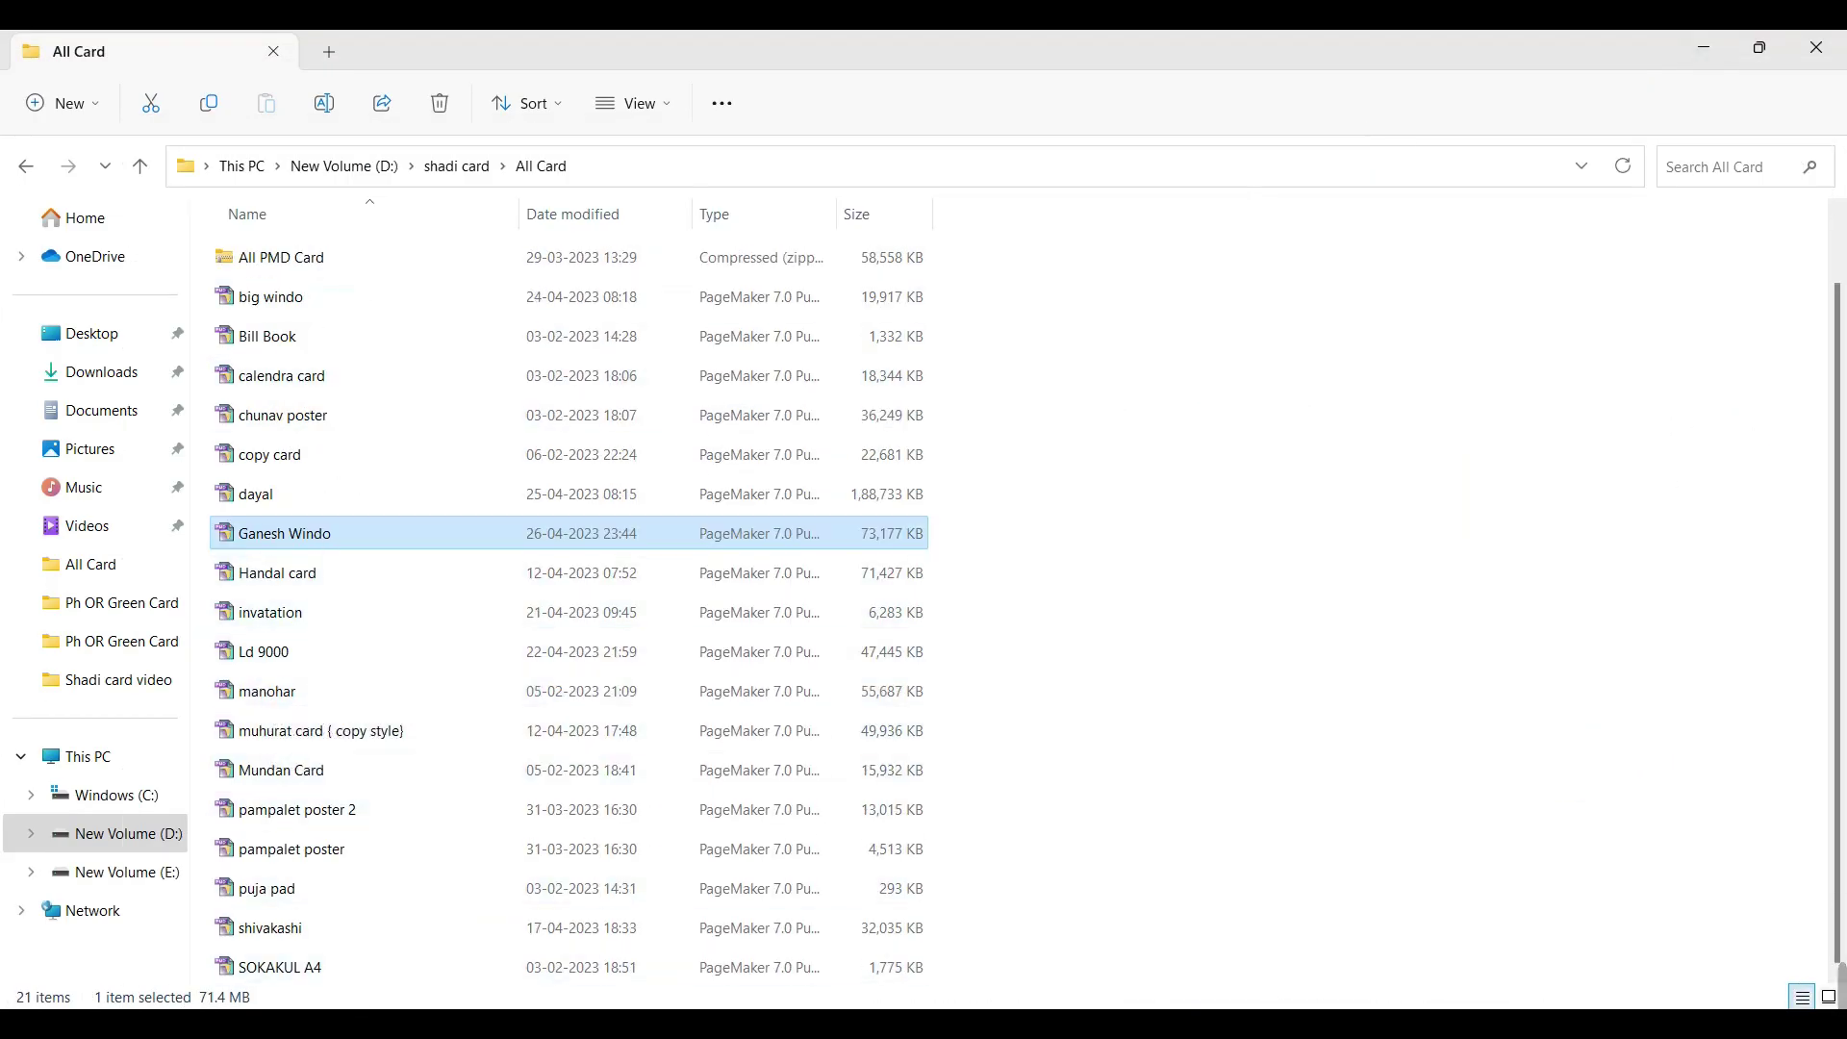
key("Return")
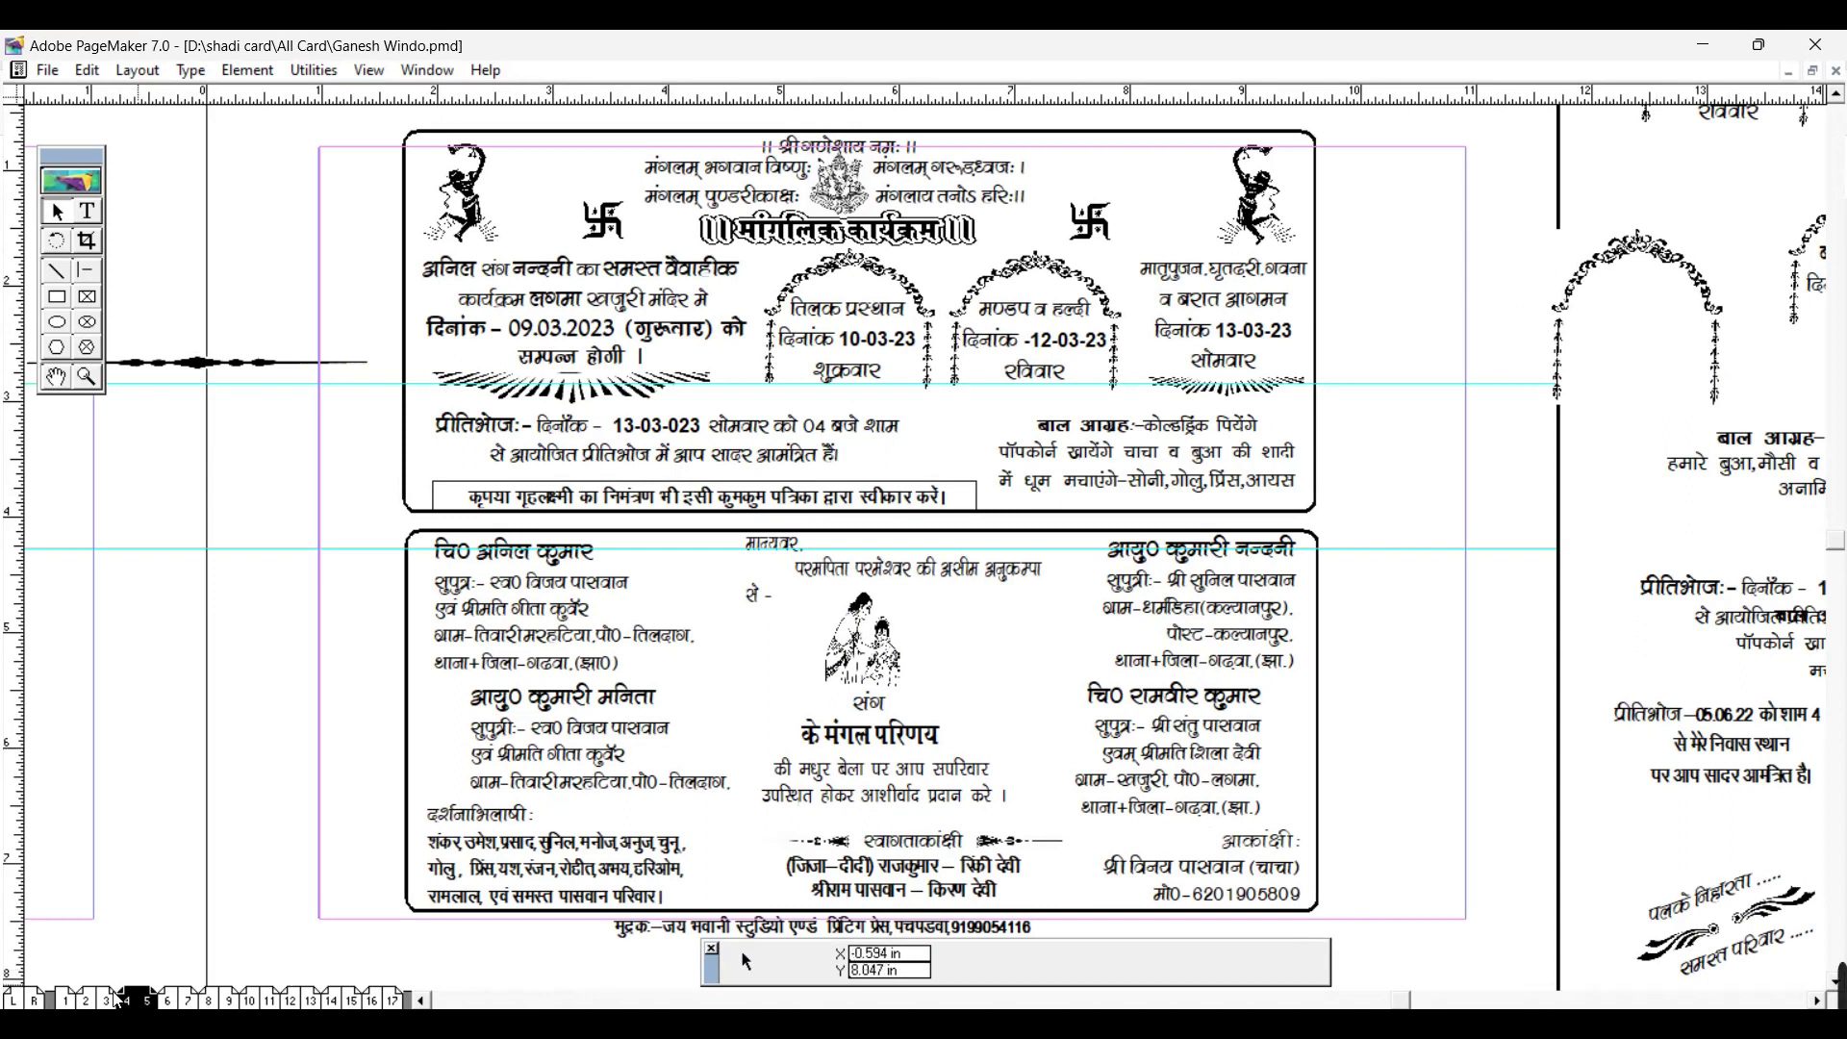
Step: Page through Ganesh Windo's spreads to the शुभ विवाह envelope, then open big windo
left_click(113, 1000)
left_click(164, 1000)
left_click(202, 1000)
left_click(249, 1000)
left_click(291, 1000)
left_click(371, 1000)
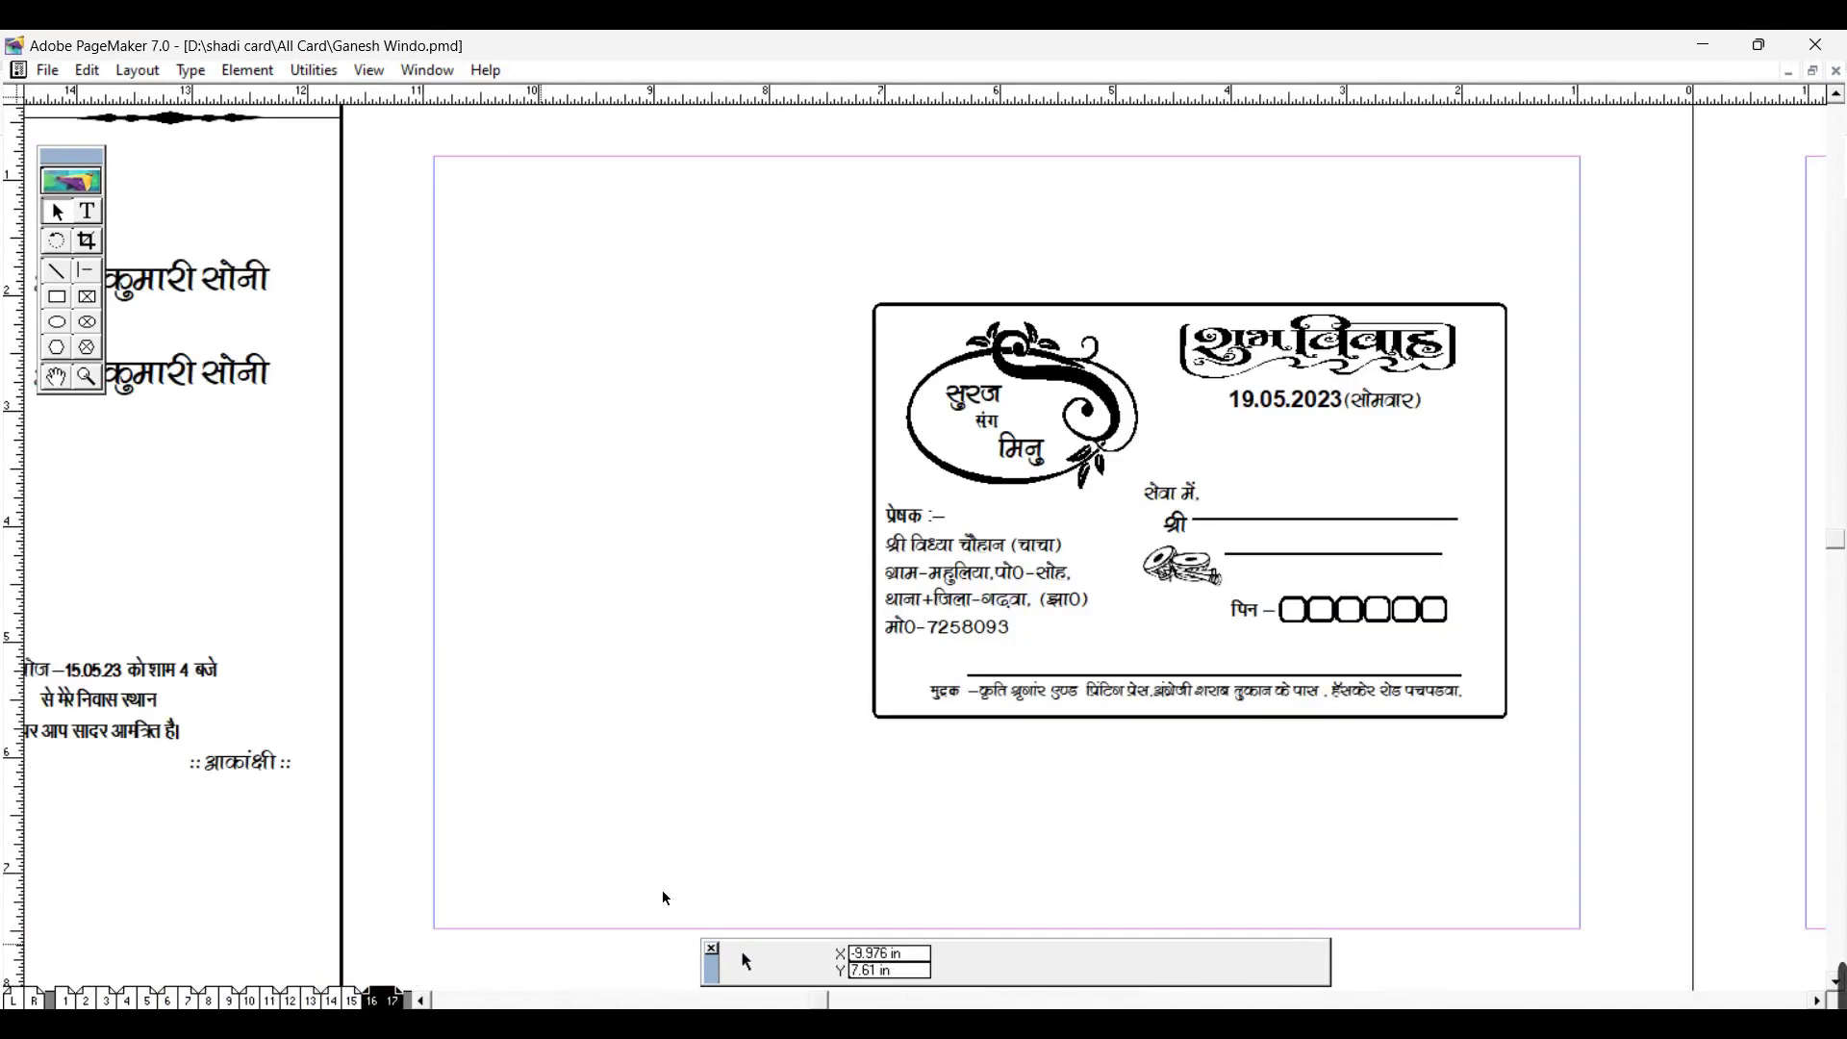
left_click(1685, 52)
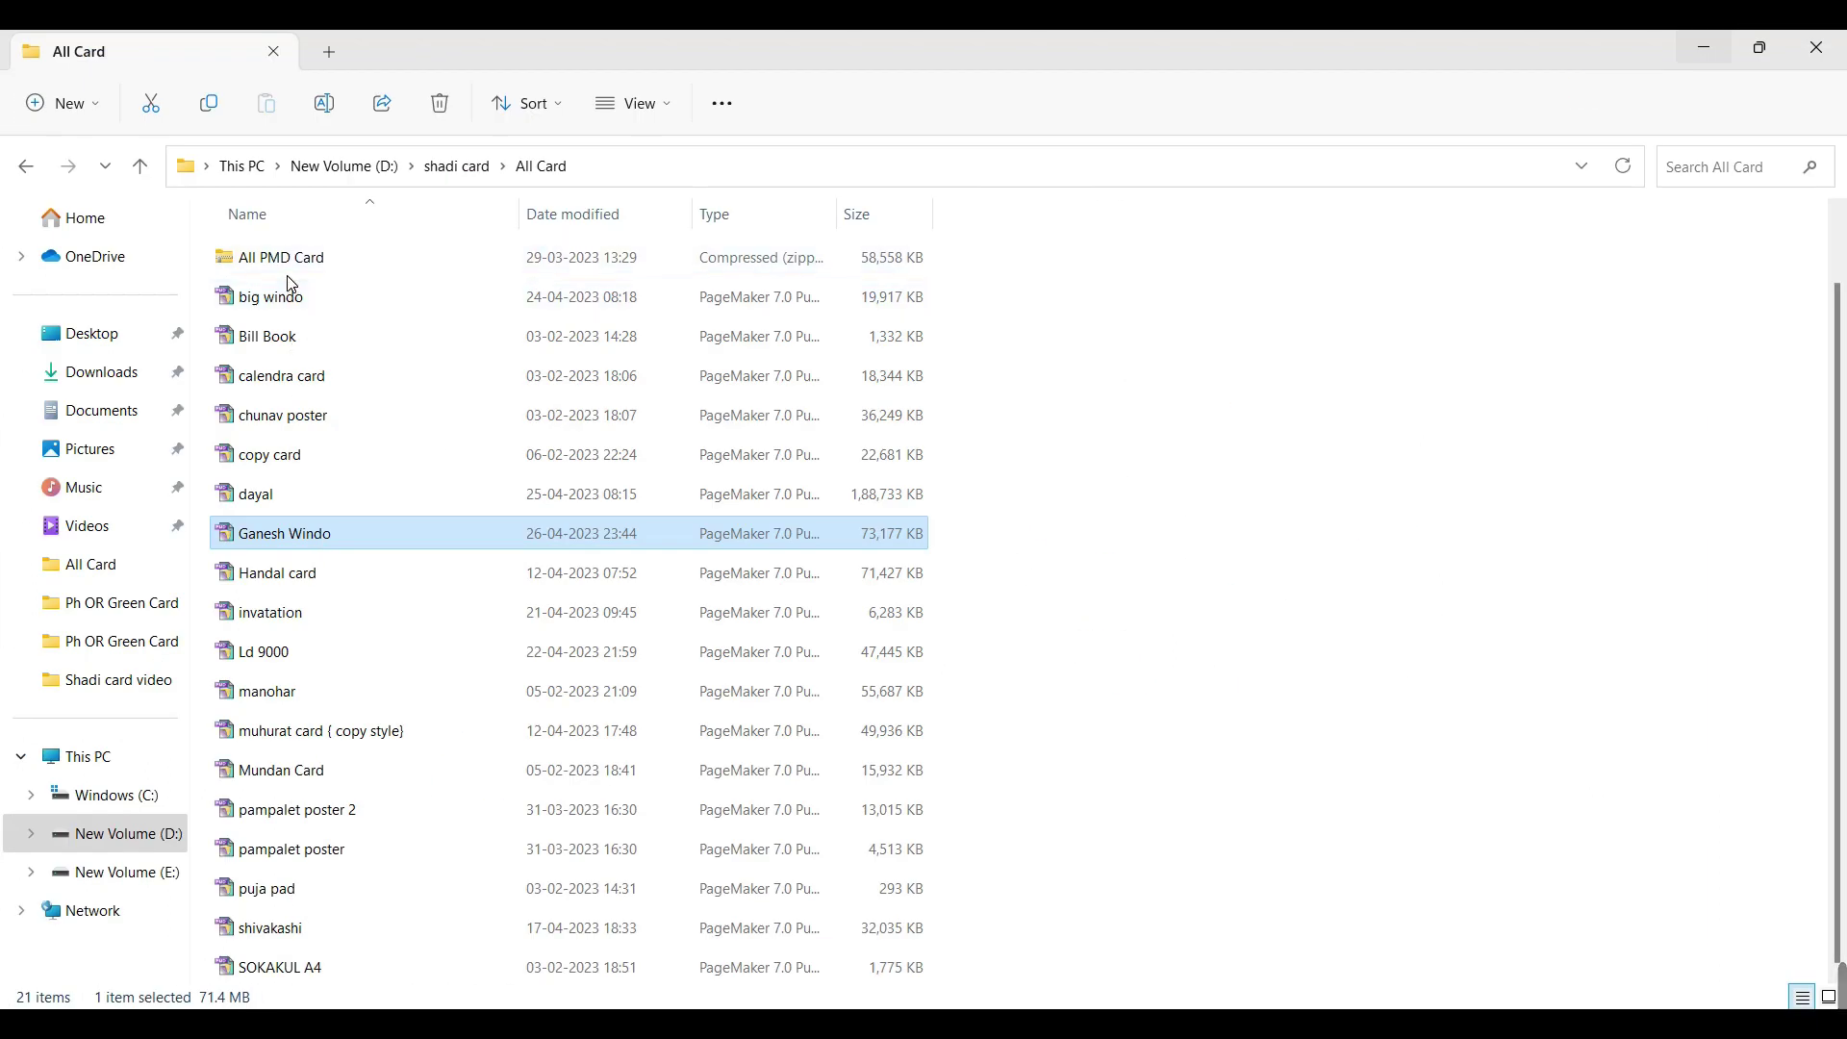
double_click(292, 308)
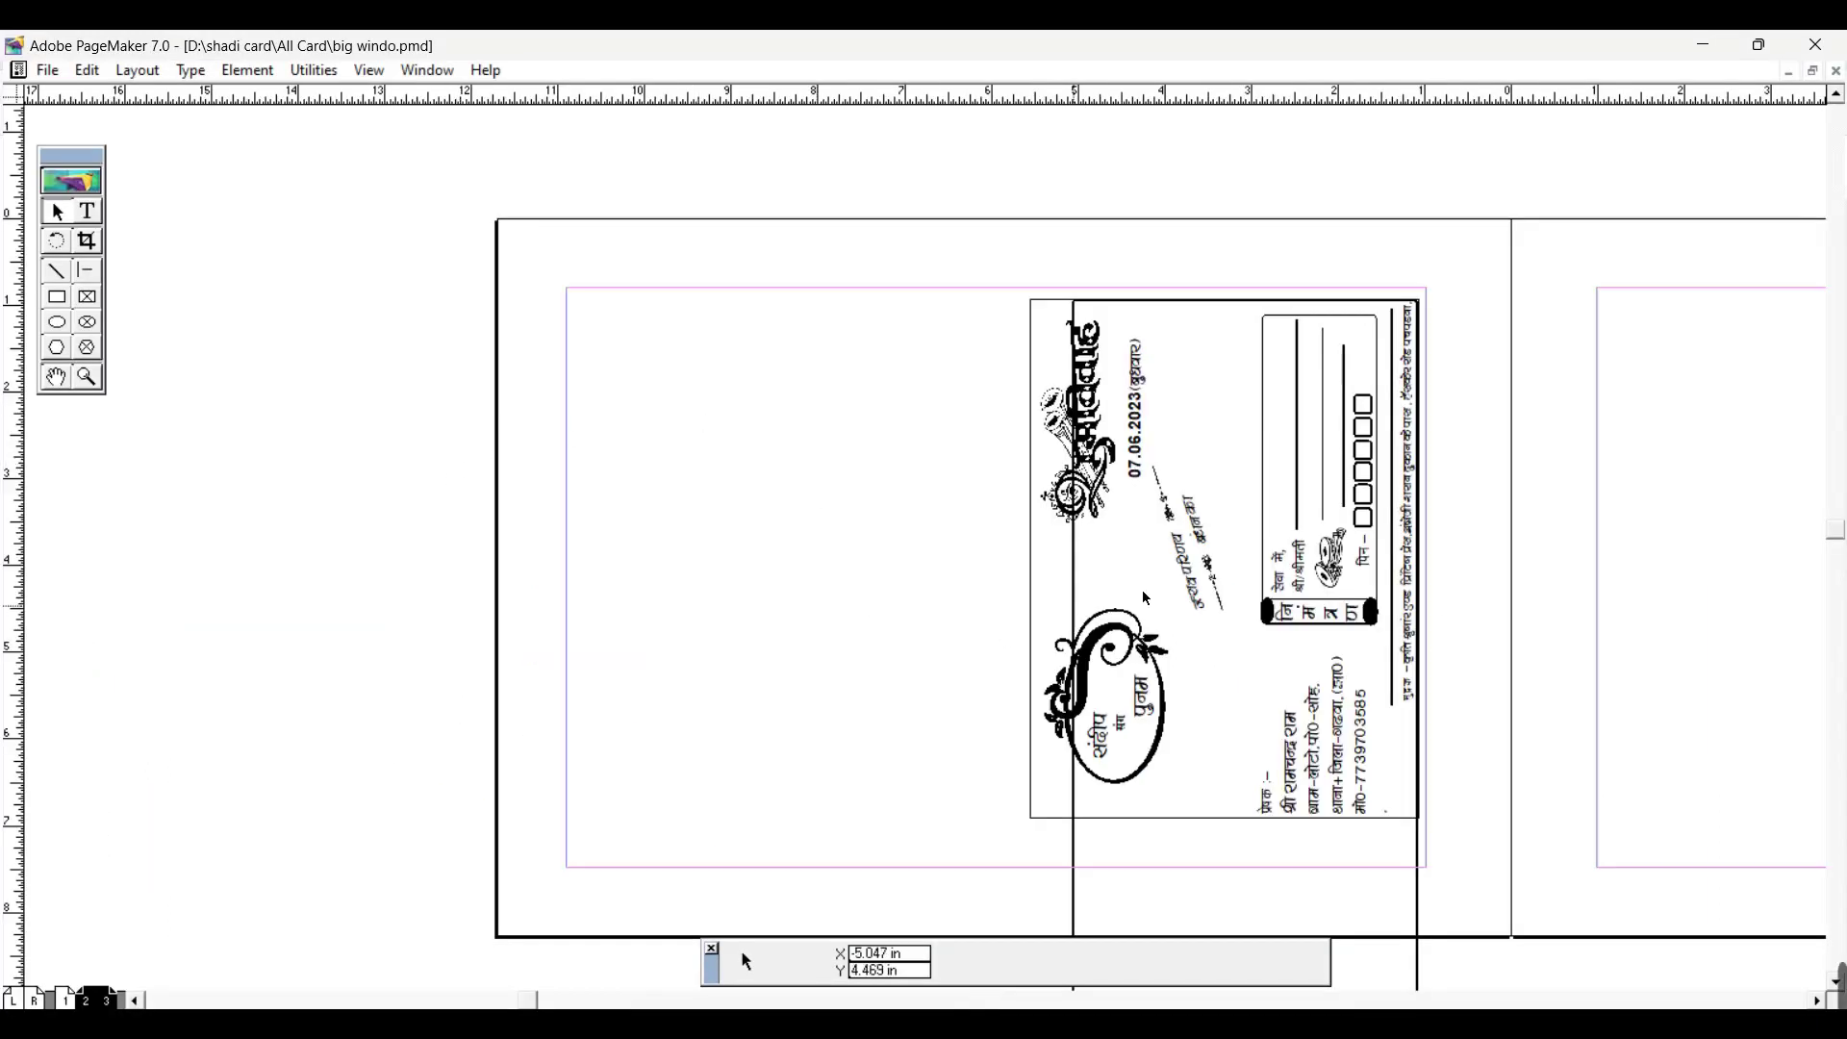
Step: Pan to big windo's rotated envelope, then view the page 1 wedding card at several zooms
left_click(56, 378)
left_click_drag(681, 555, 267, 433)
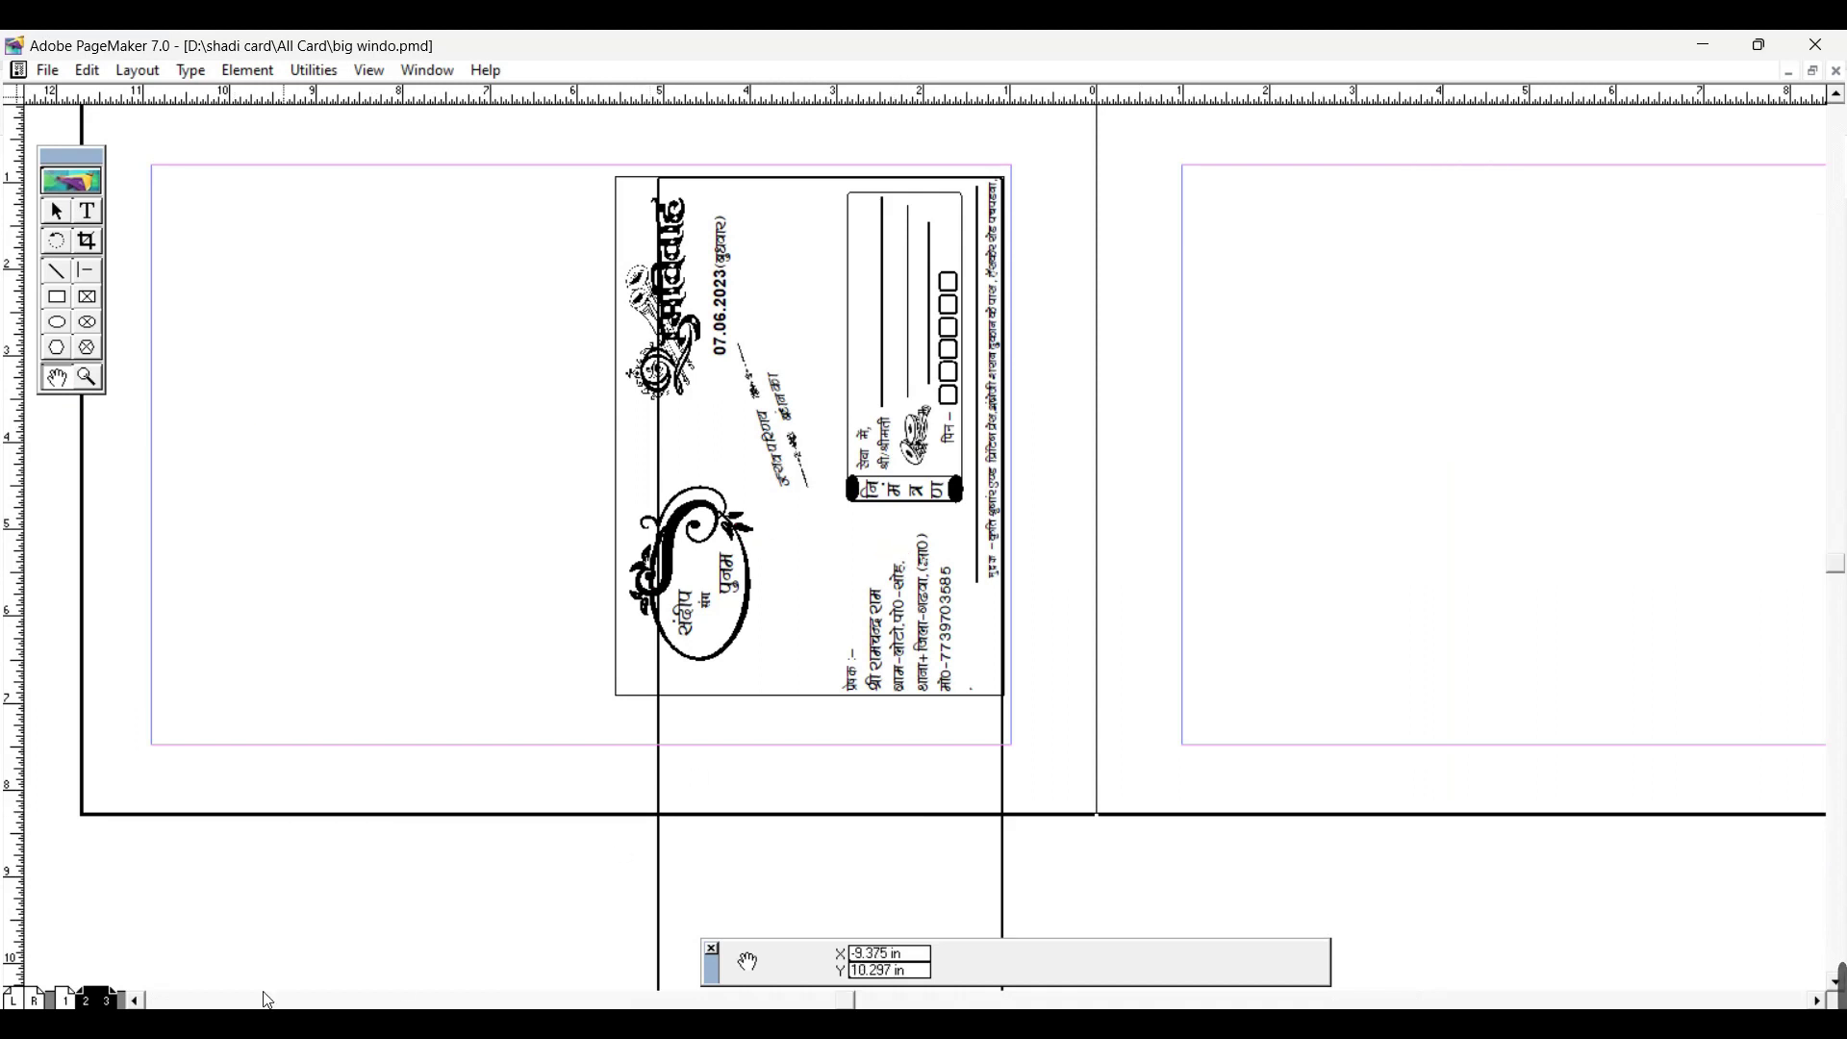
left_click(65, 1001)
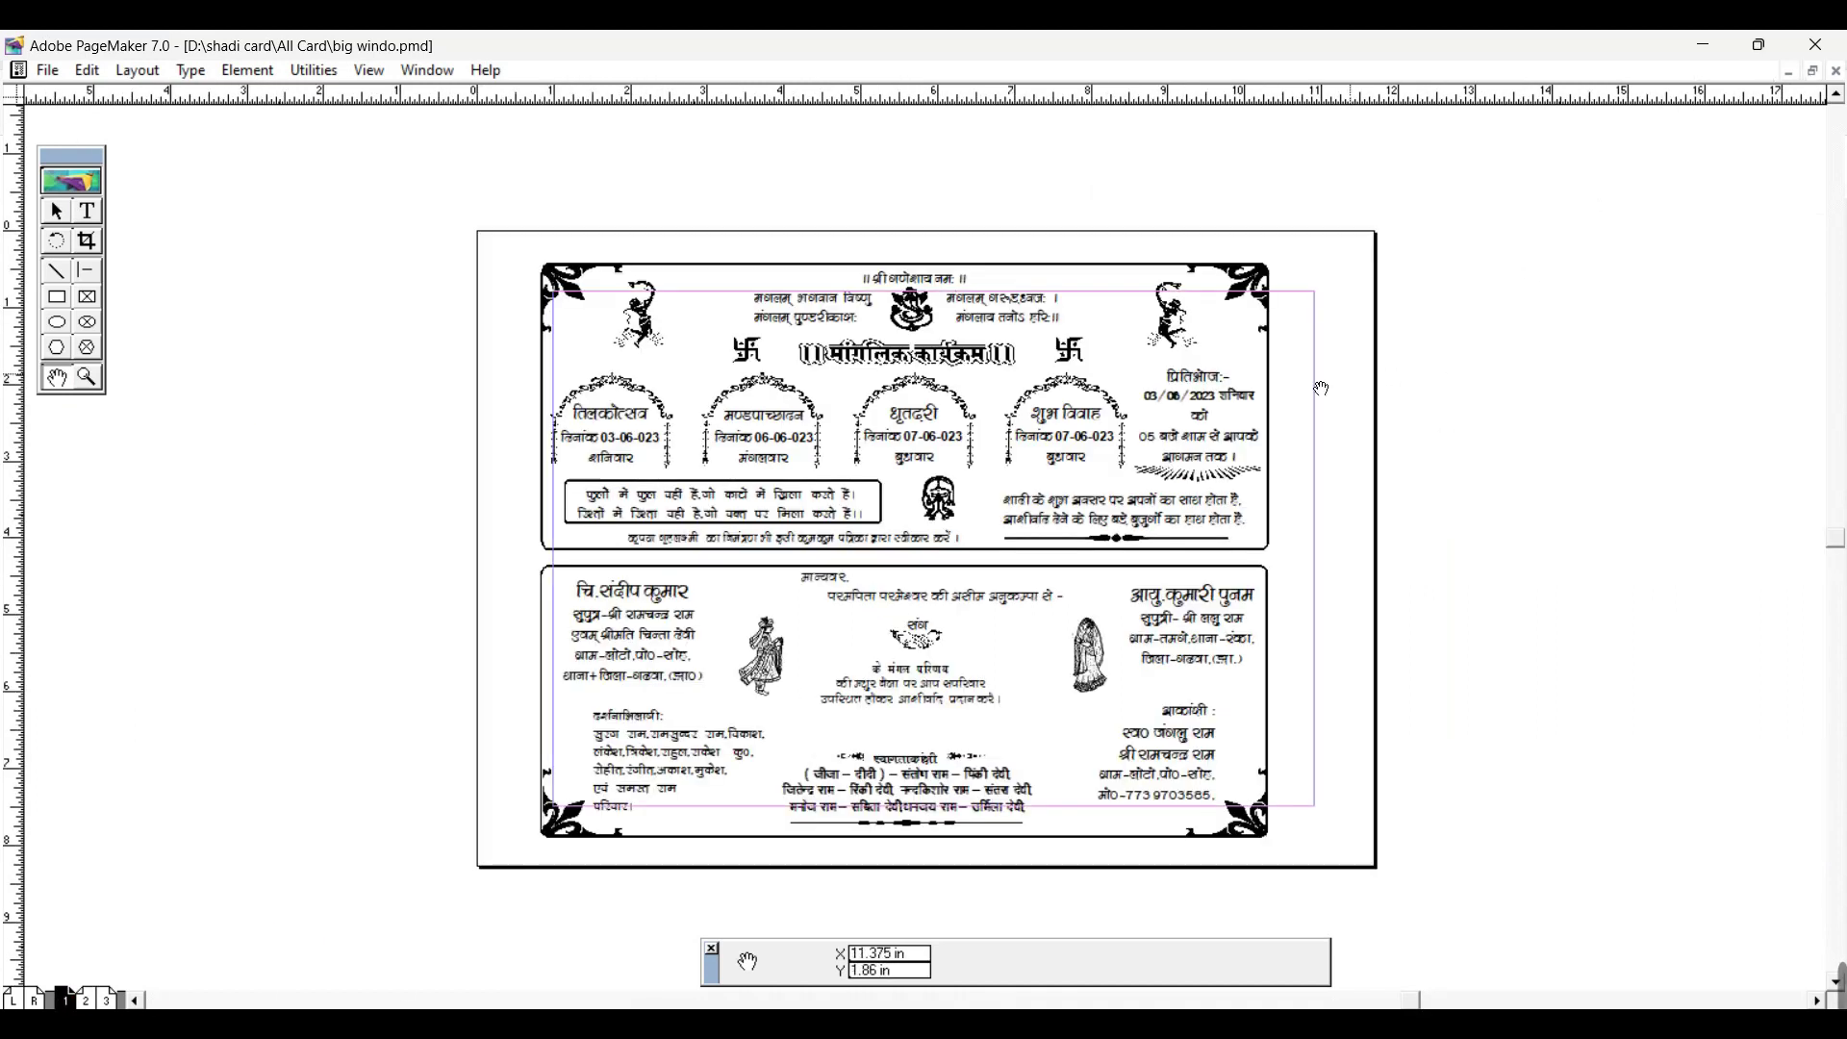
key("ctrl+0")
key("ctrl+2")
key("ctrl+0")
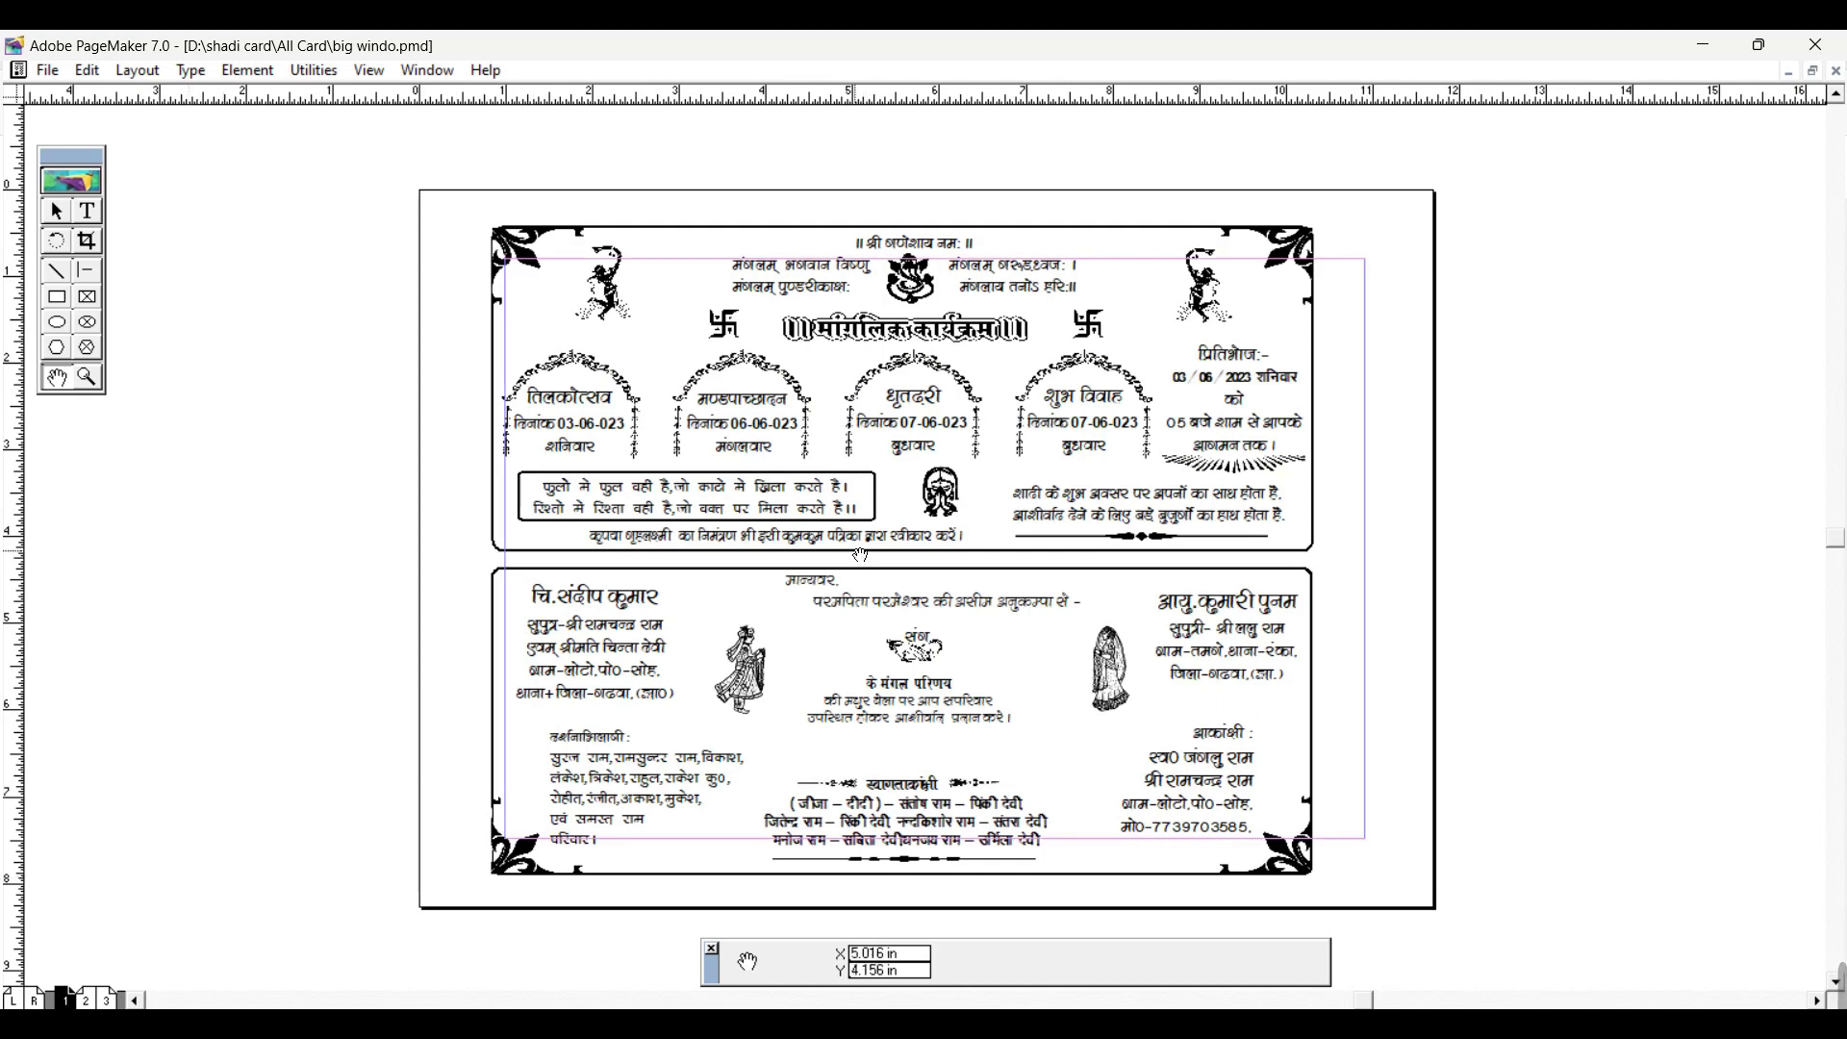
left_click(1702, 44)
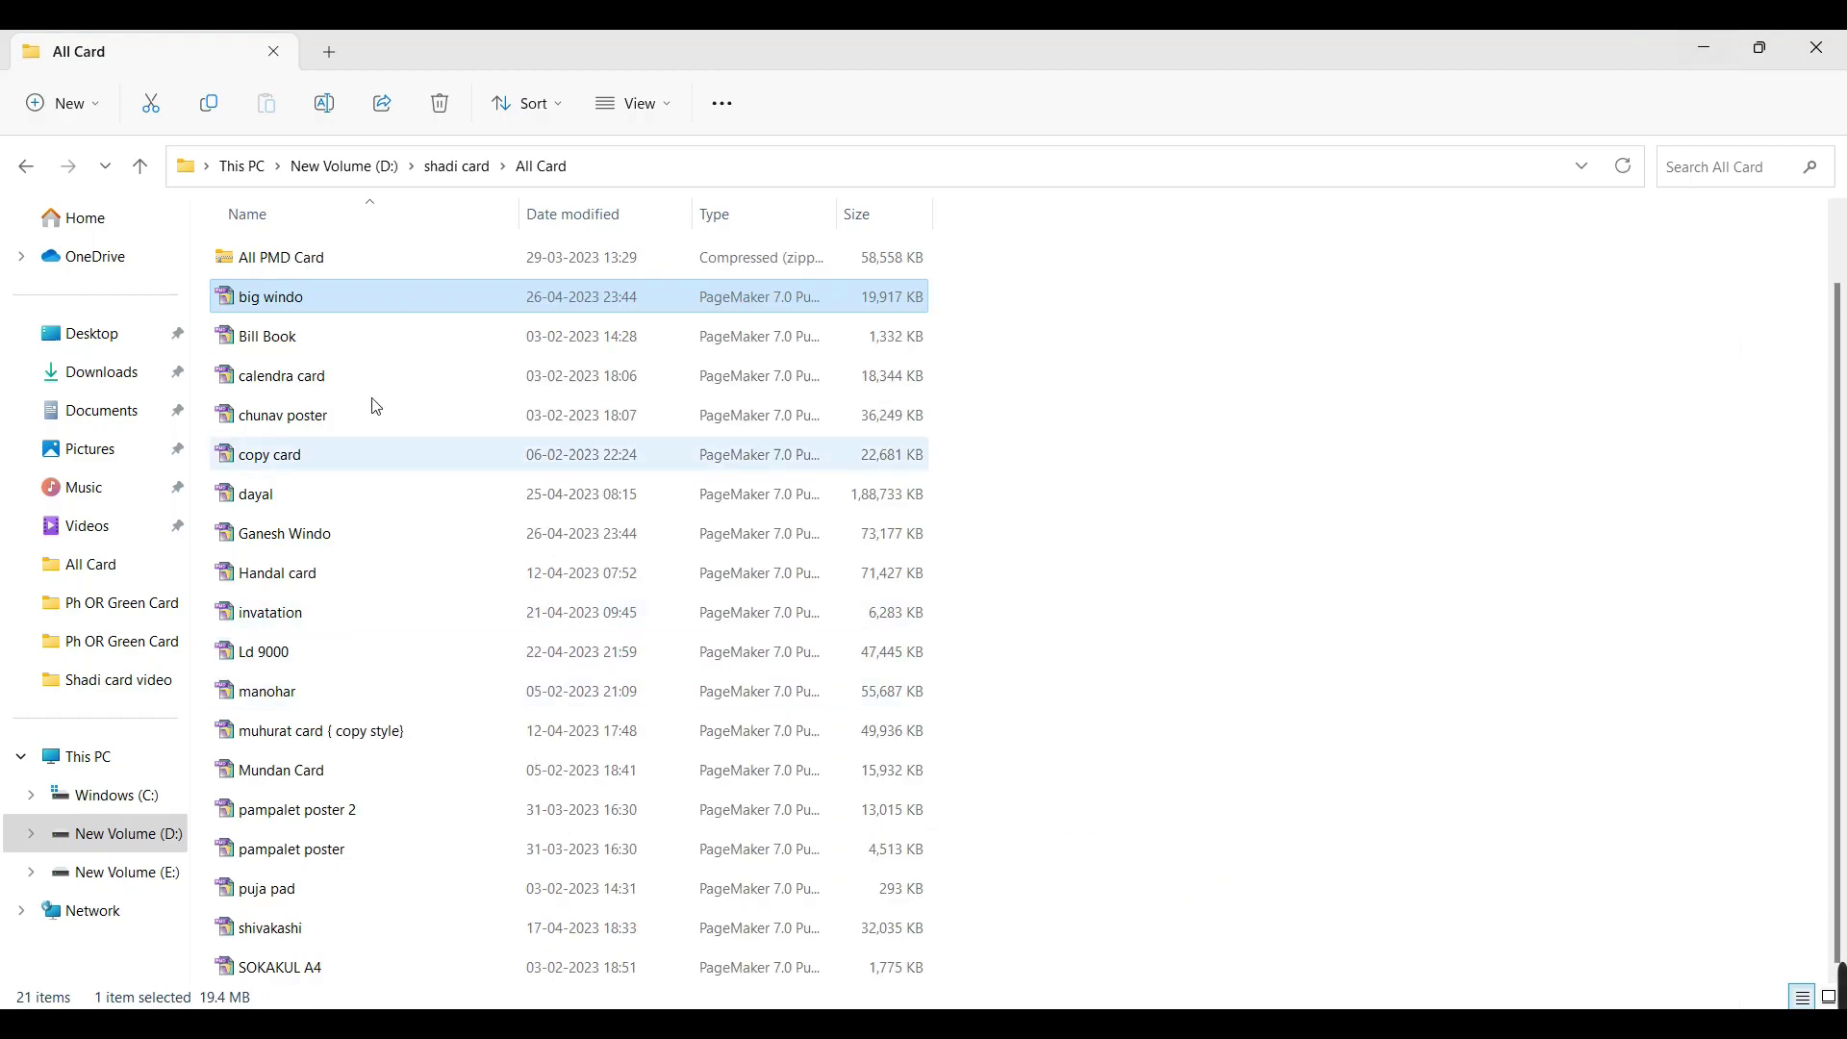
Step: Go from shadi card into SADI KARD and open 'ganesh windo big size'
left_click(458, 169)
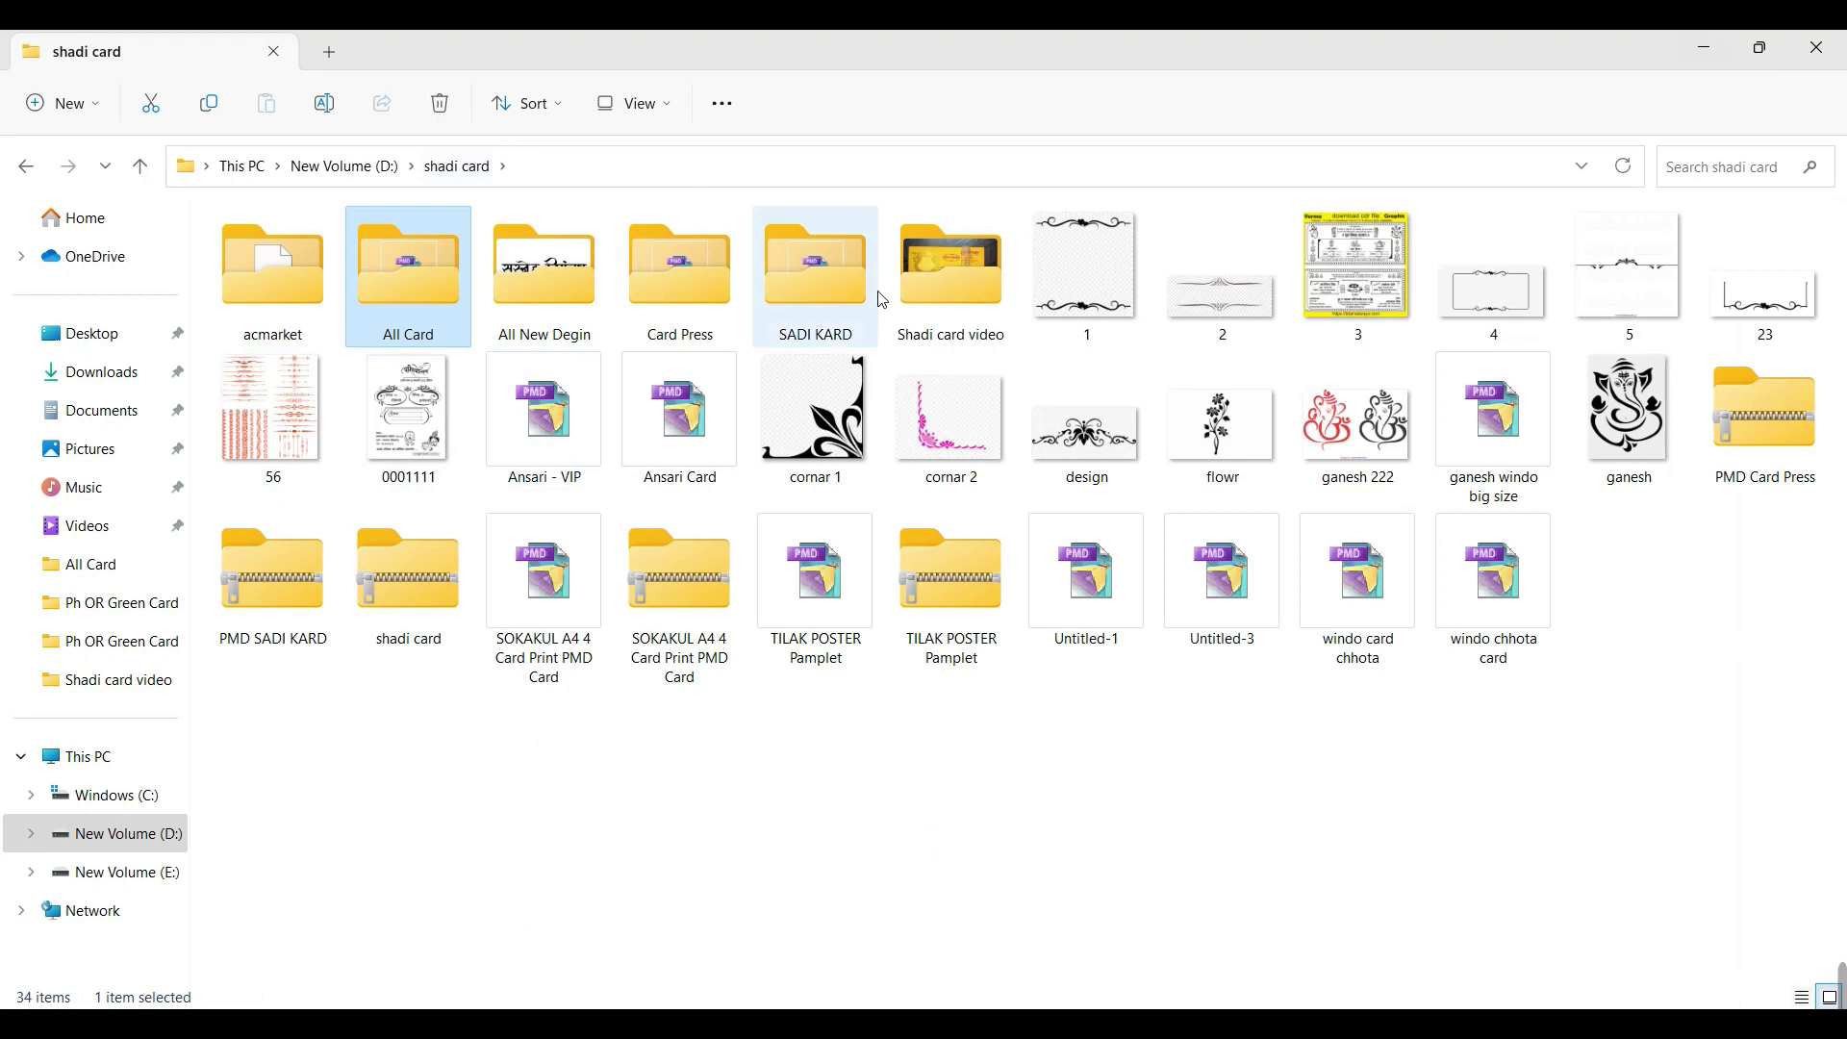
double_click(843, 282)
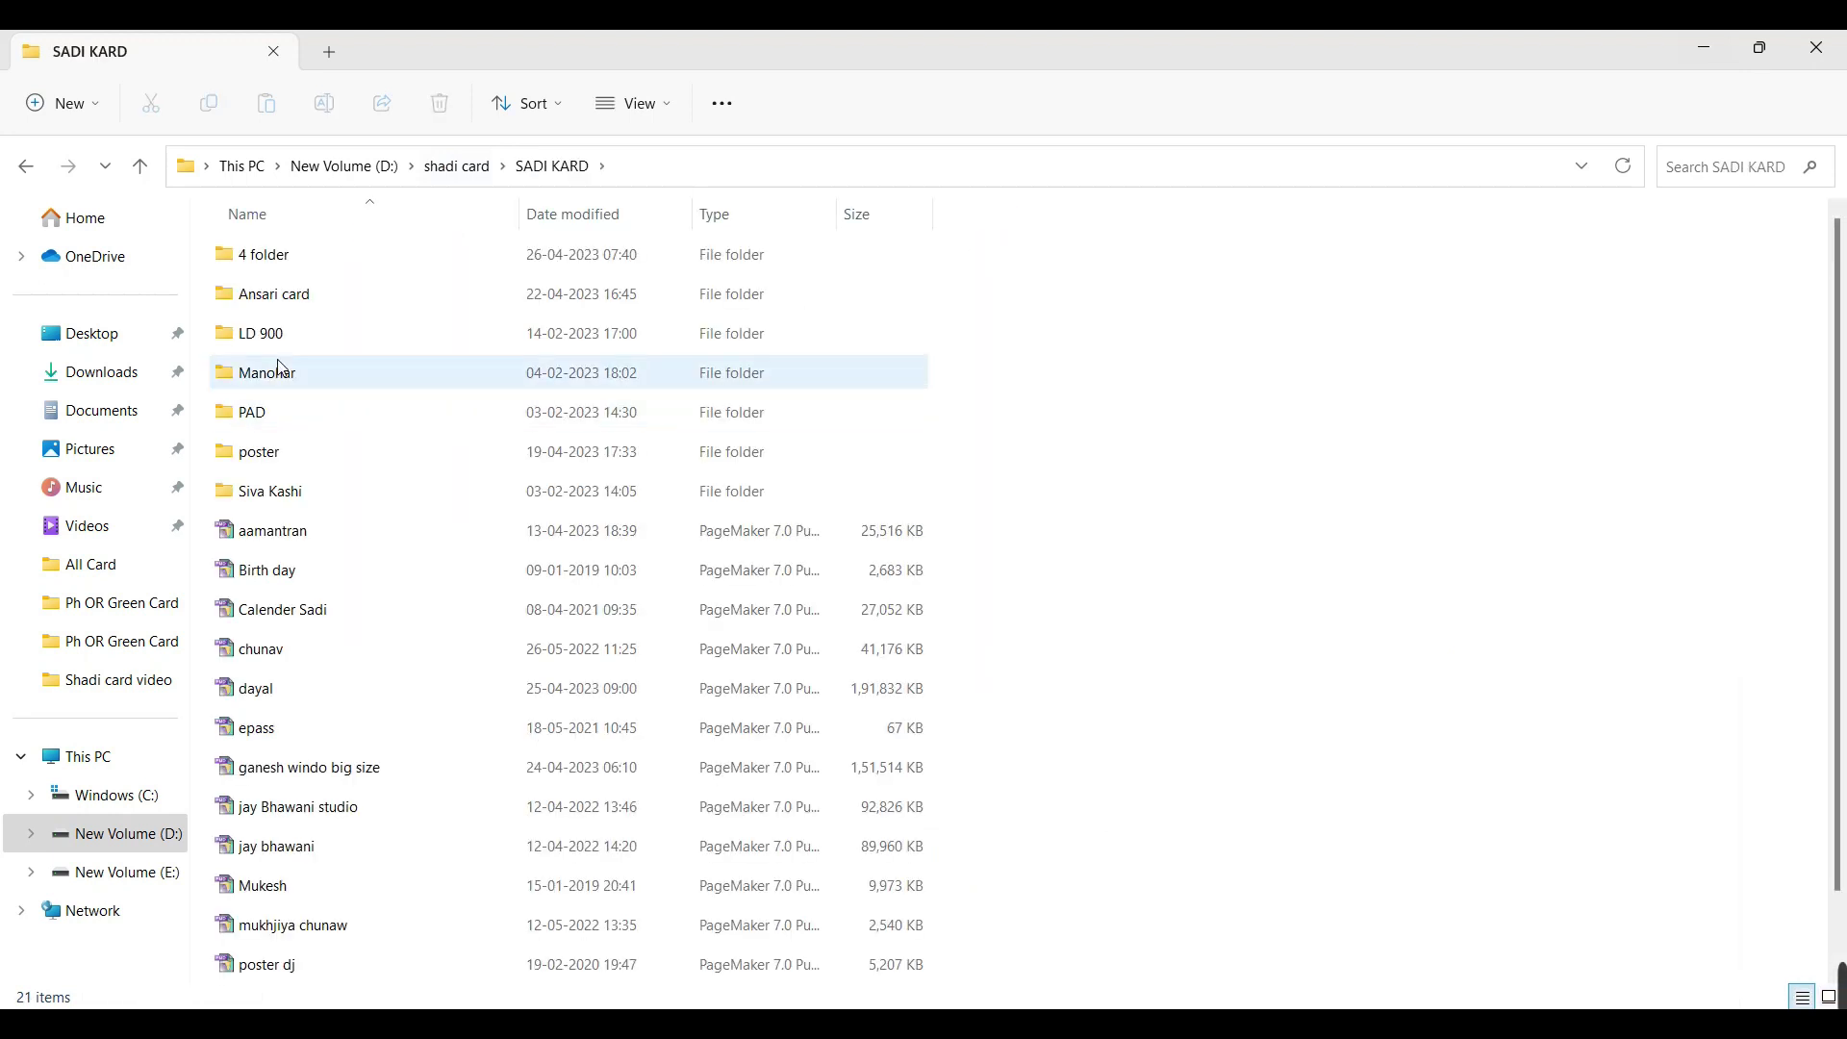
scroll(289, 692, "down", 1)
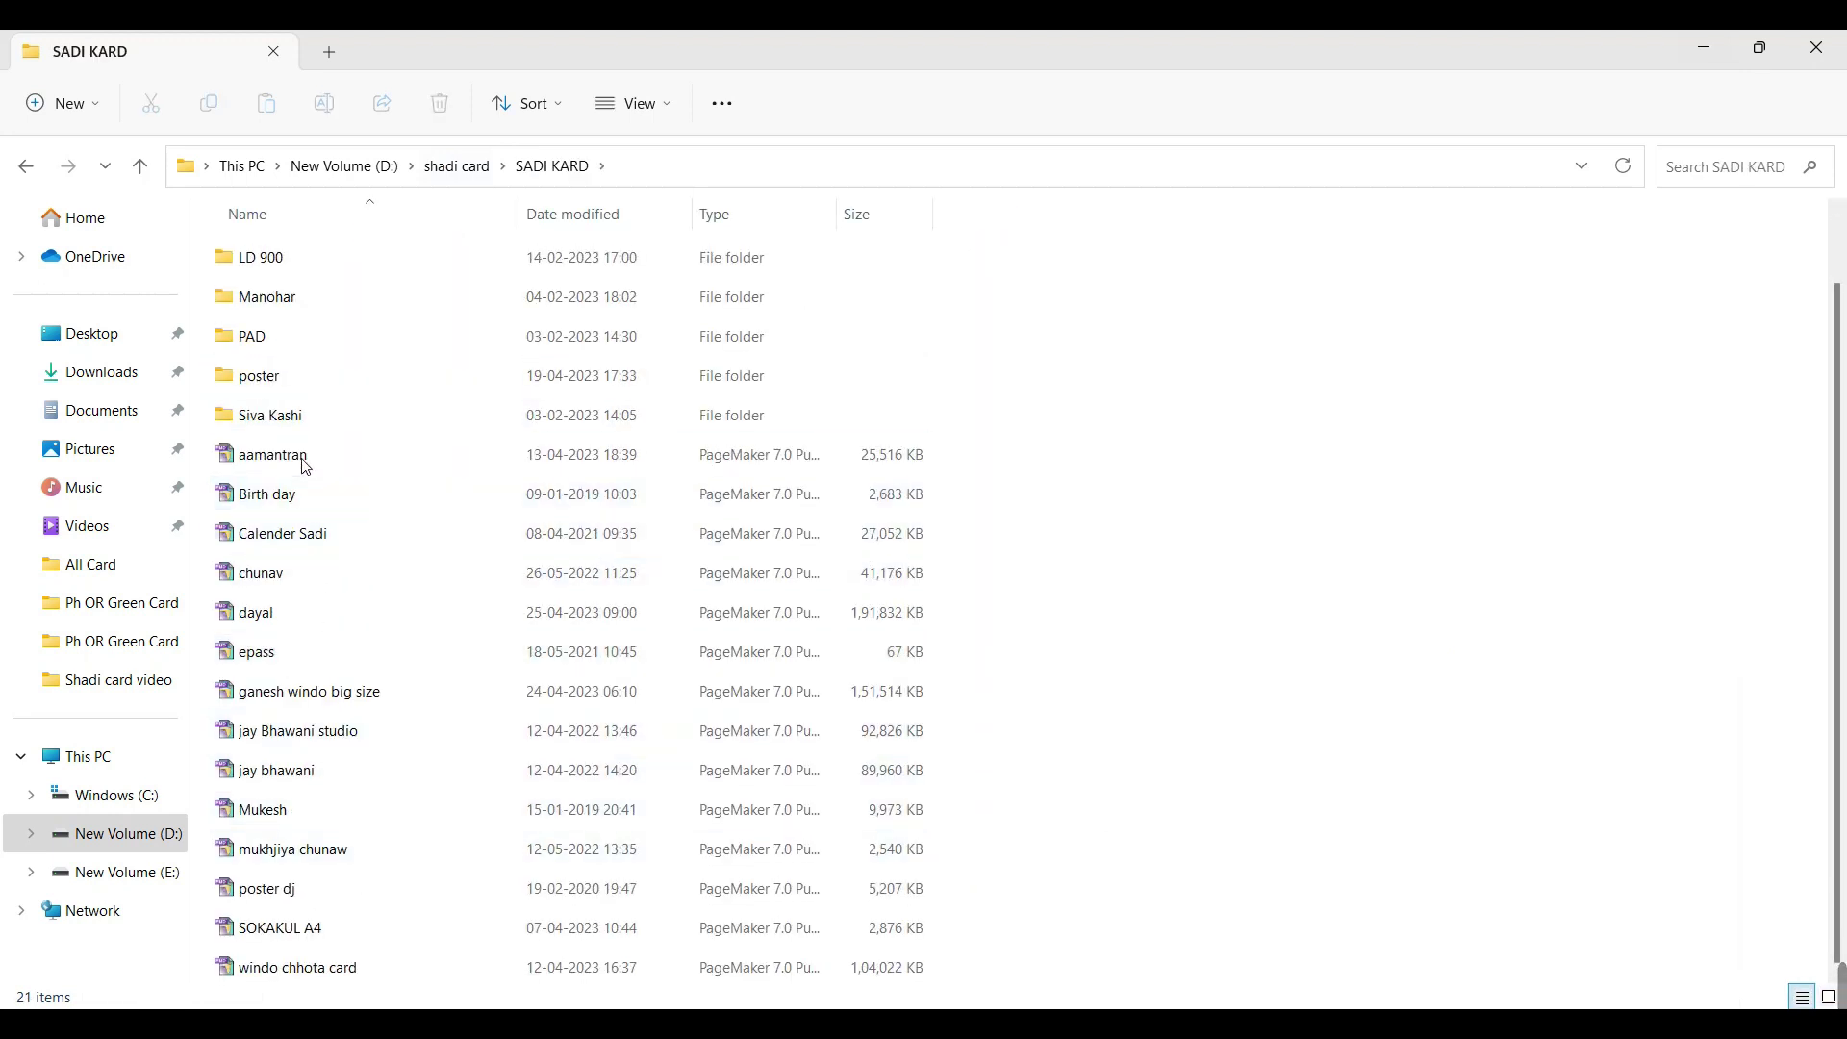
double_click(296, 696)
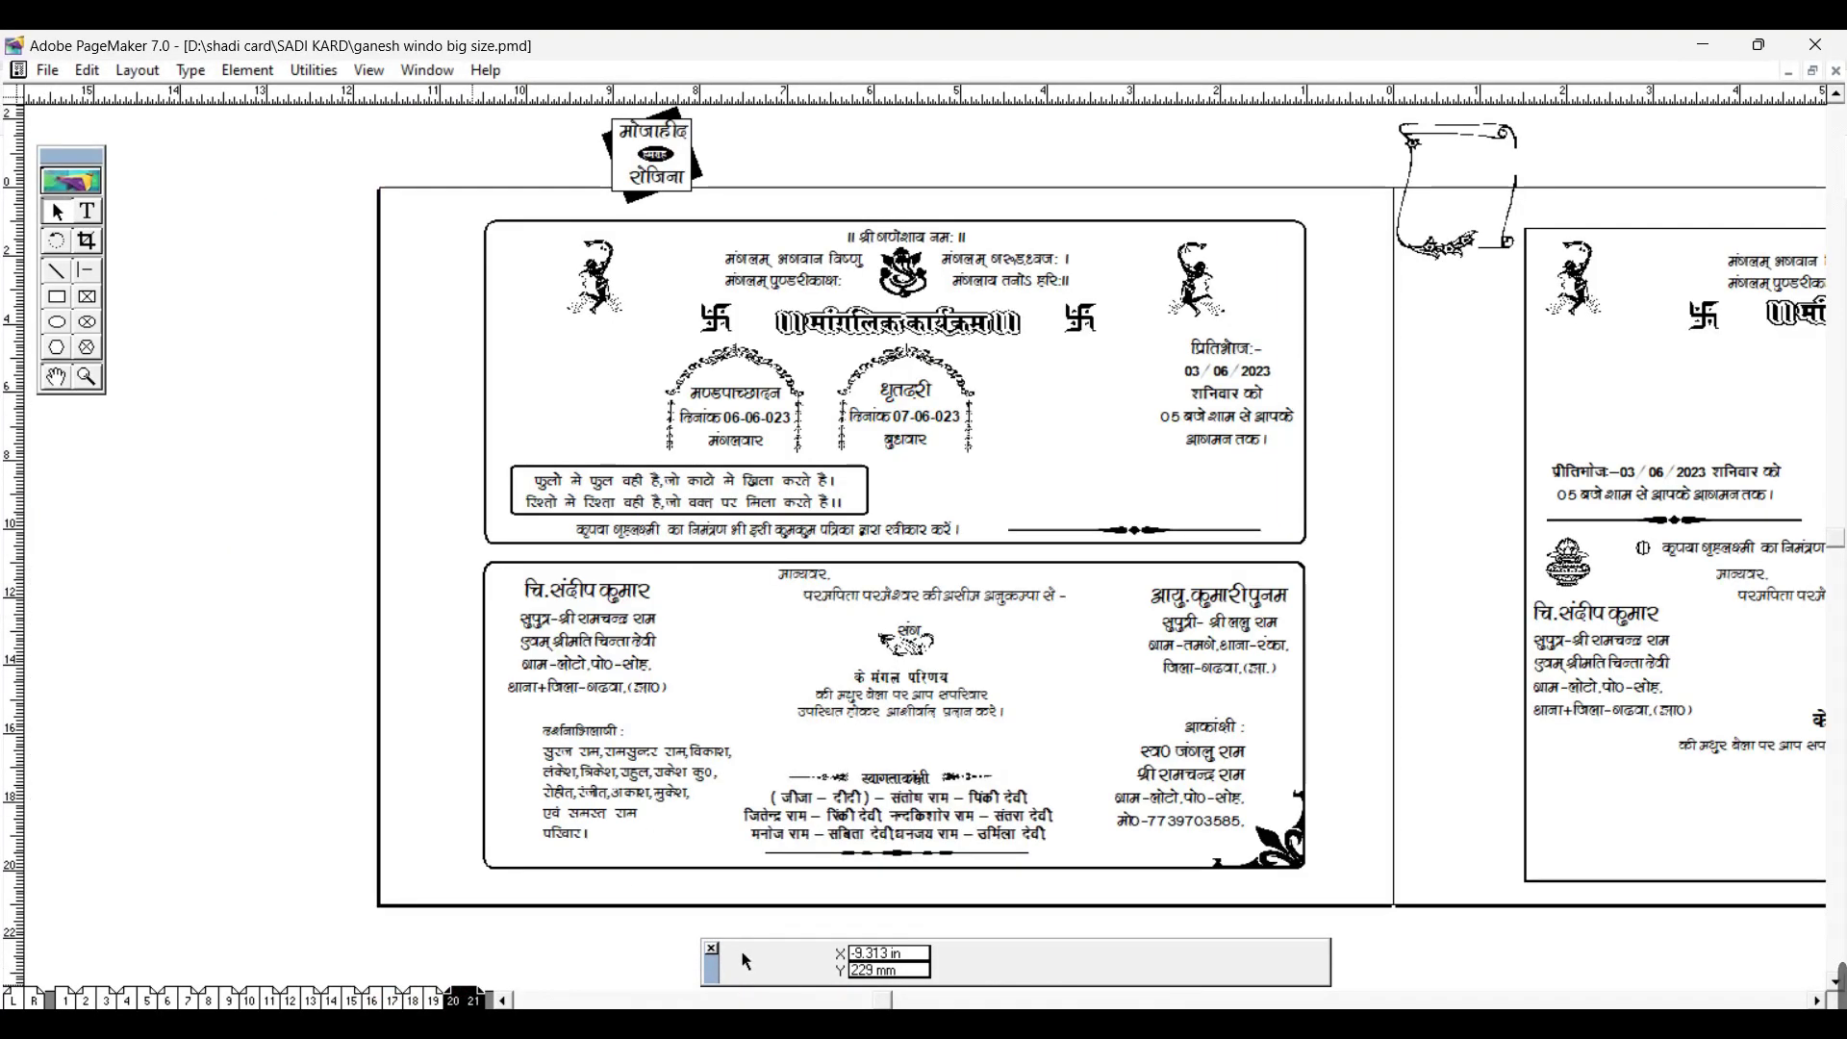
Step: Page back to spreads 14–15 and 12–13, then close ganesh windo big size
key("Page_Up")
key("Page_Up")
key("Page_Up")
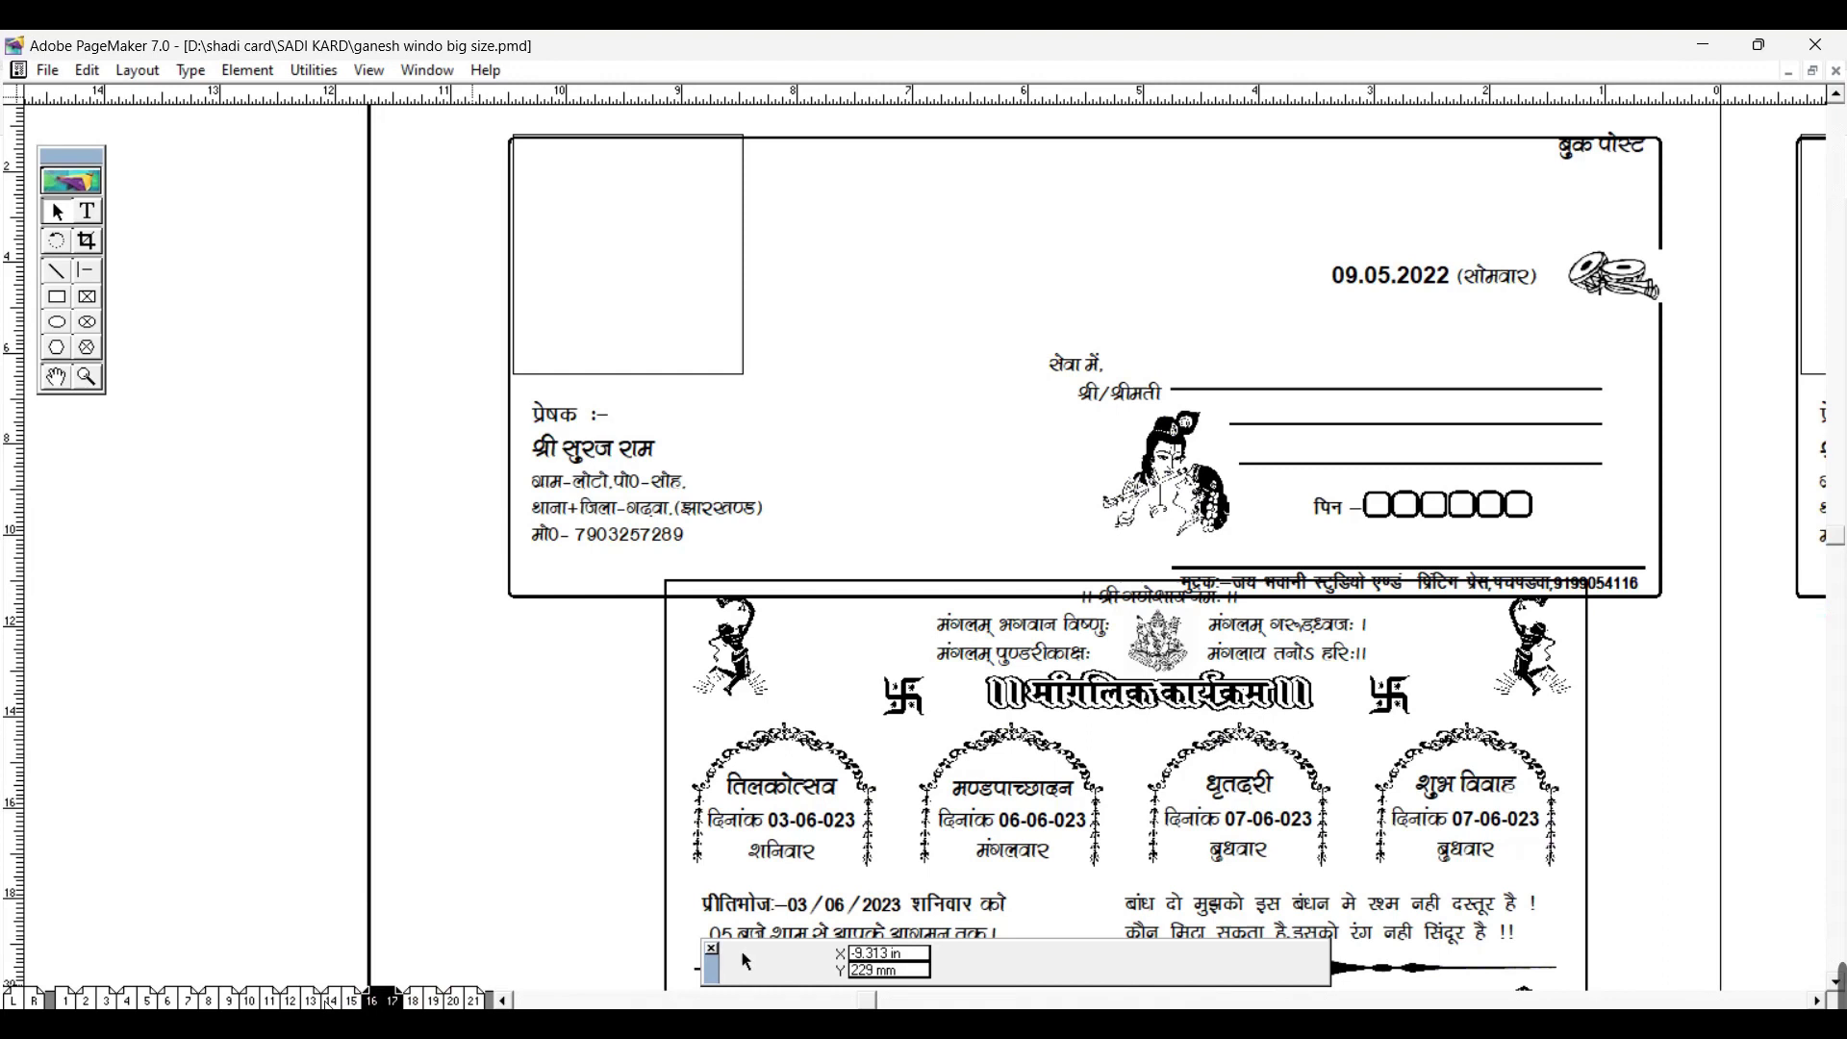
key("Page_Up")
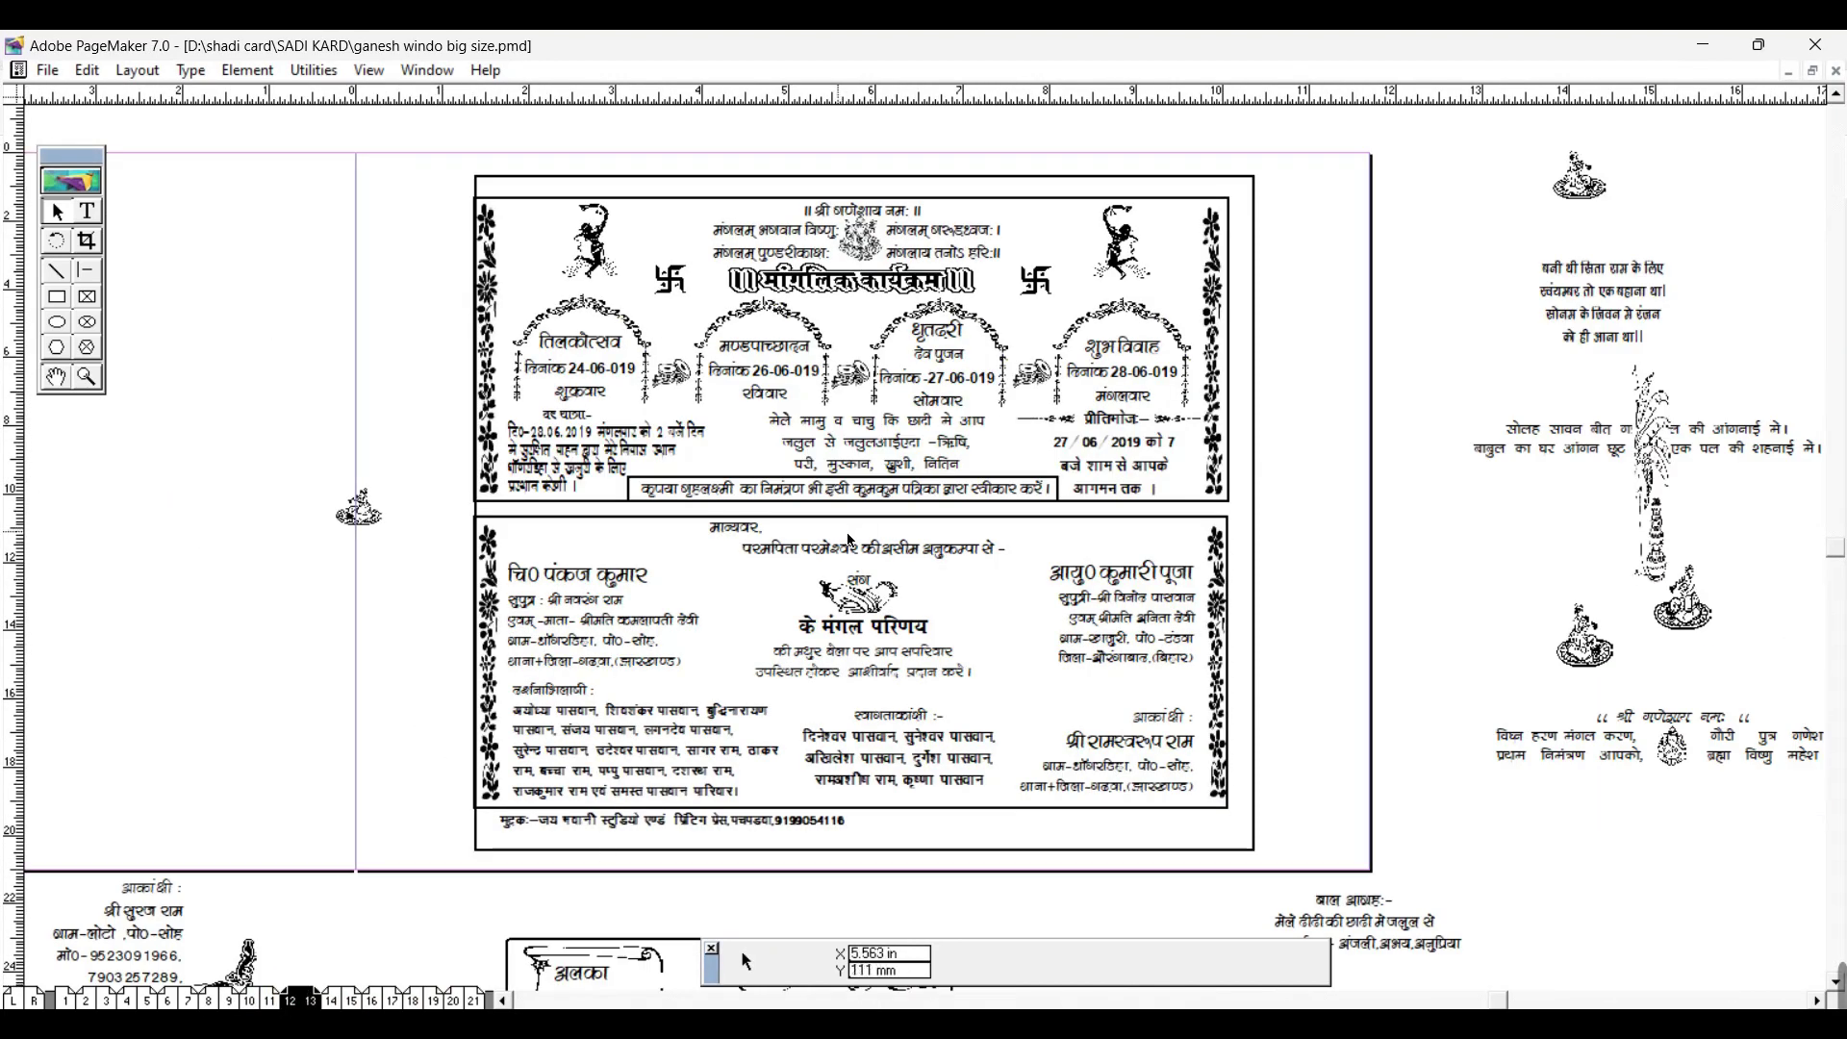
left_click(1835, 71)
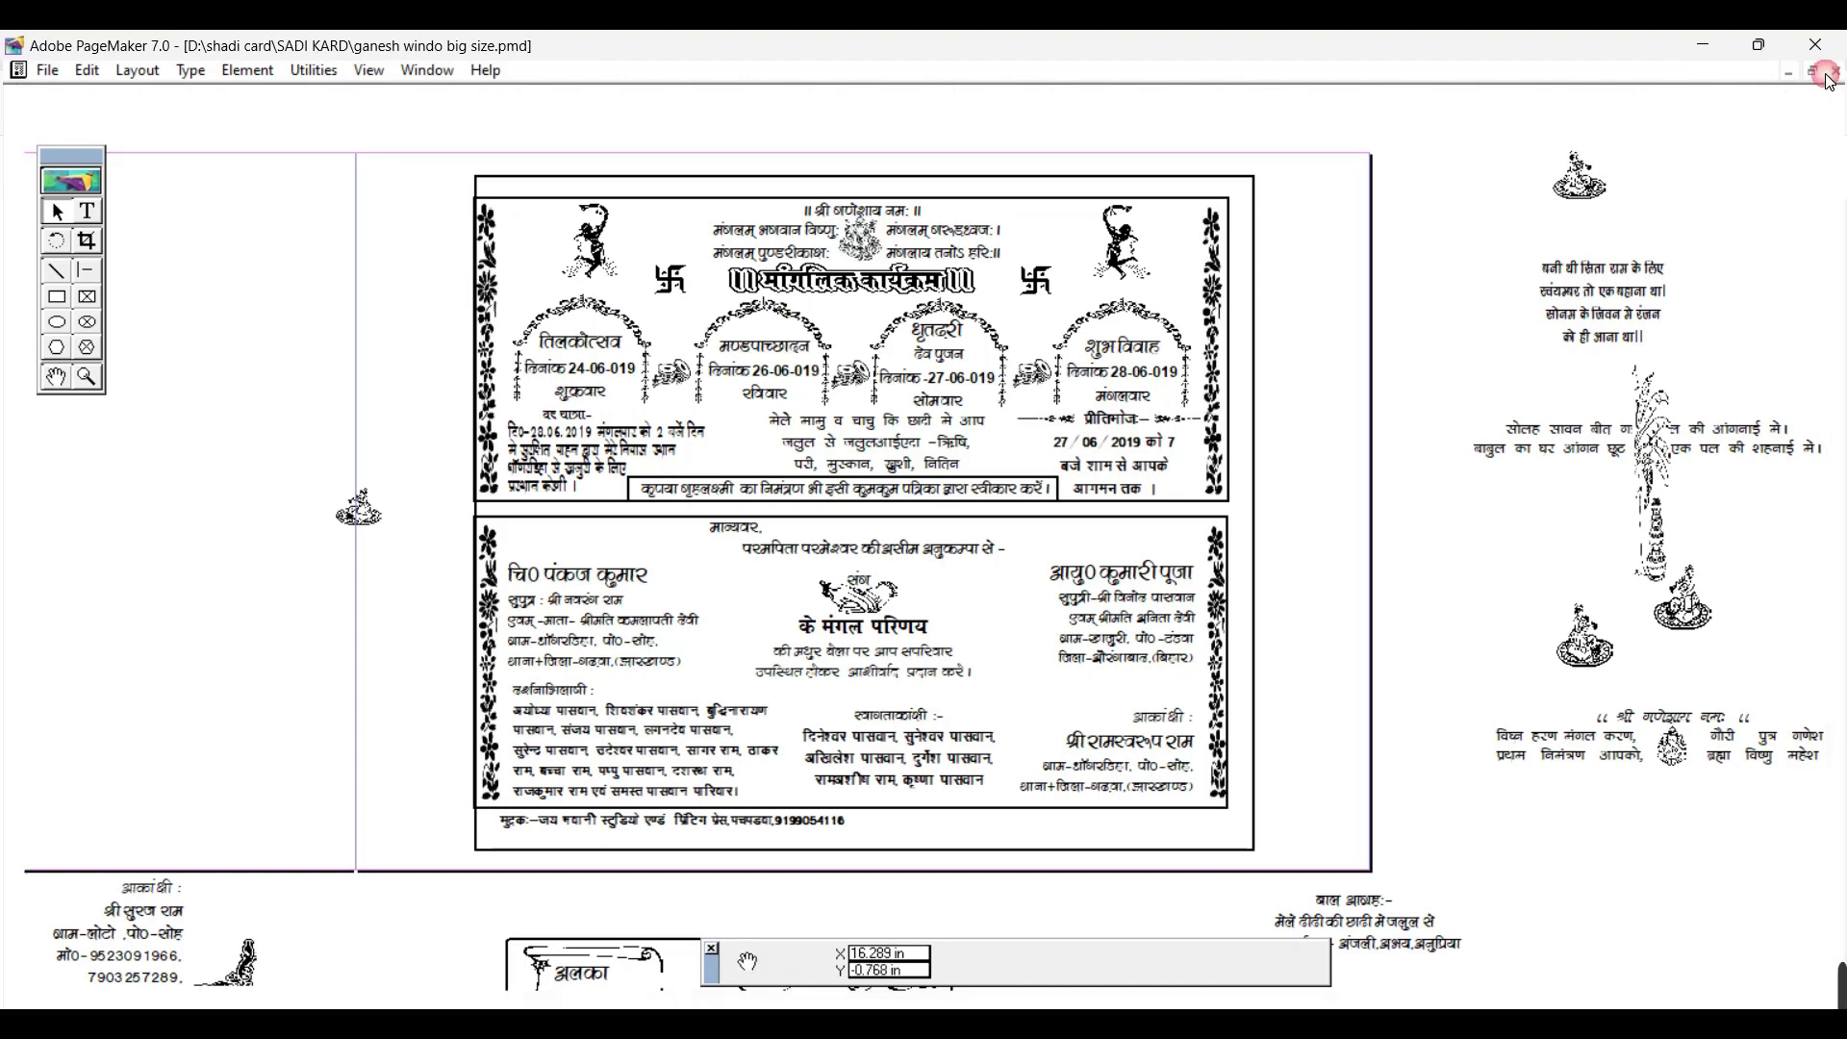
left_click(1703, 44)
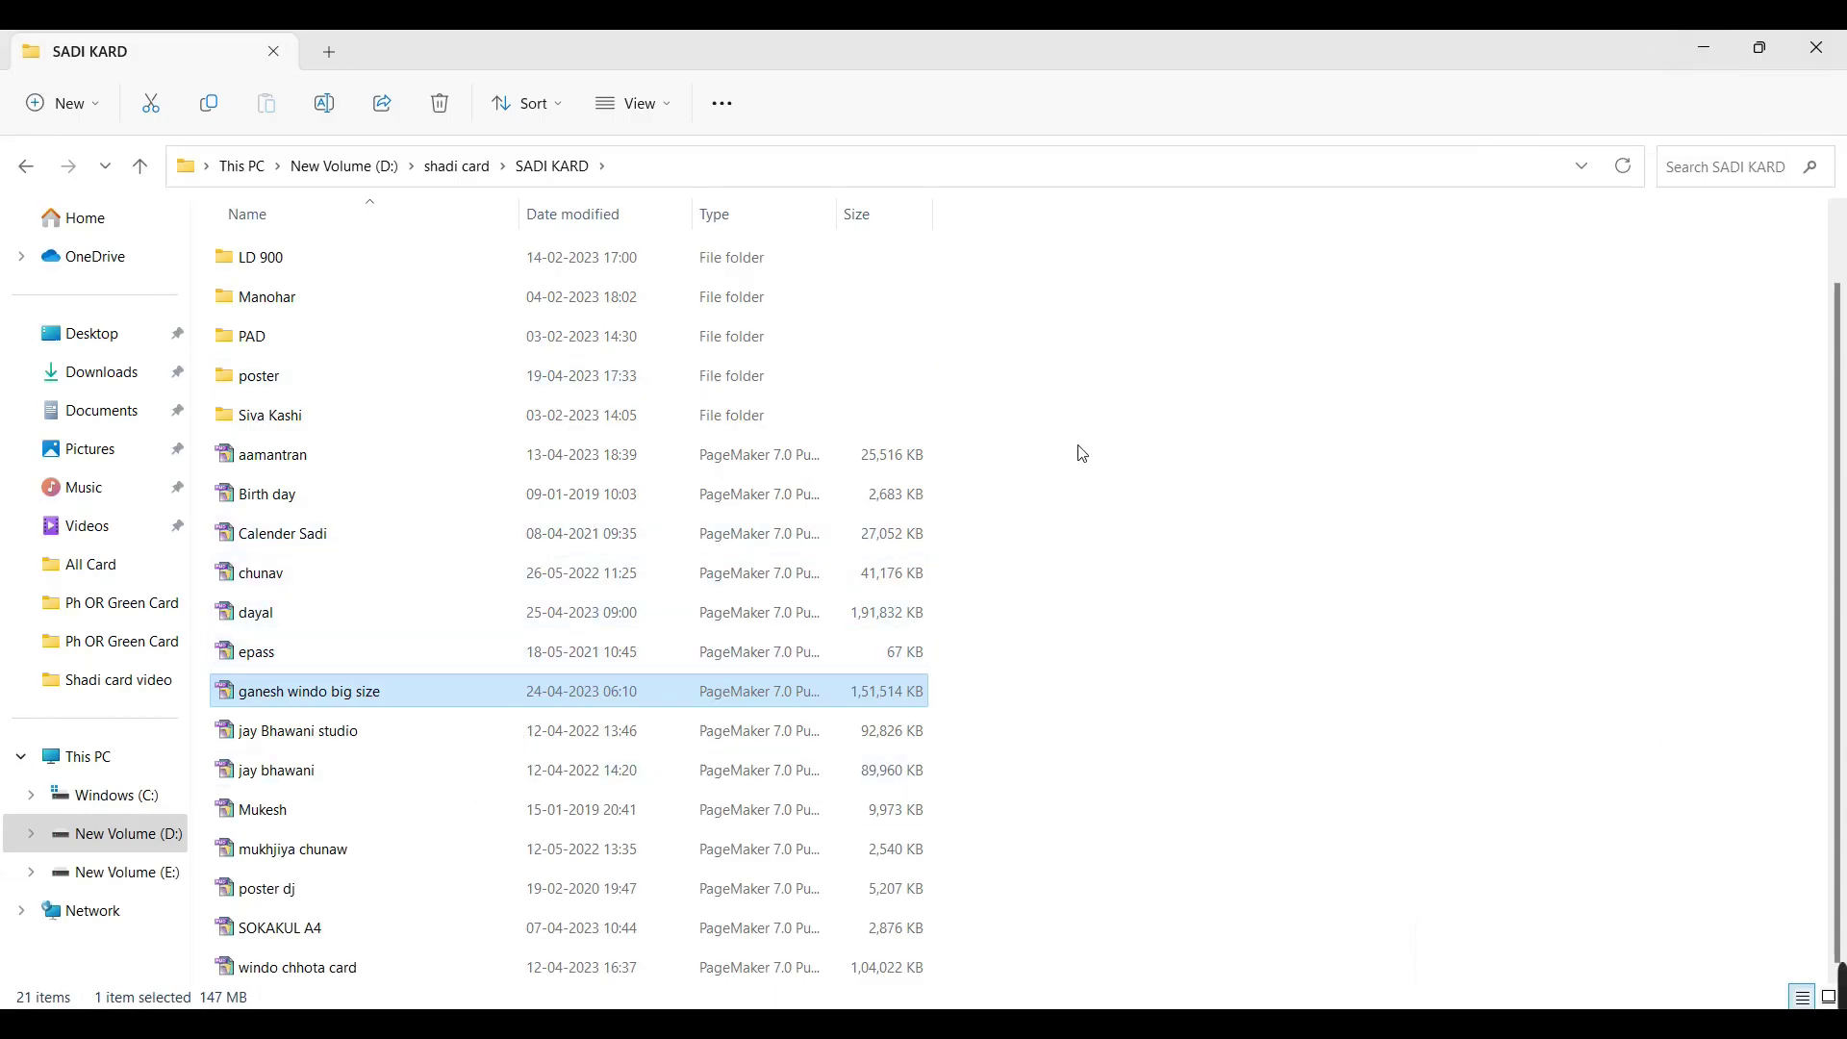
Step: Select and deselect files in SADI KARD, then return to the shadi card folder
left_click_drag(1083, 454, 854, 697)
left_click(852, 338)
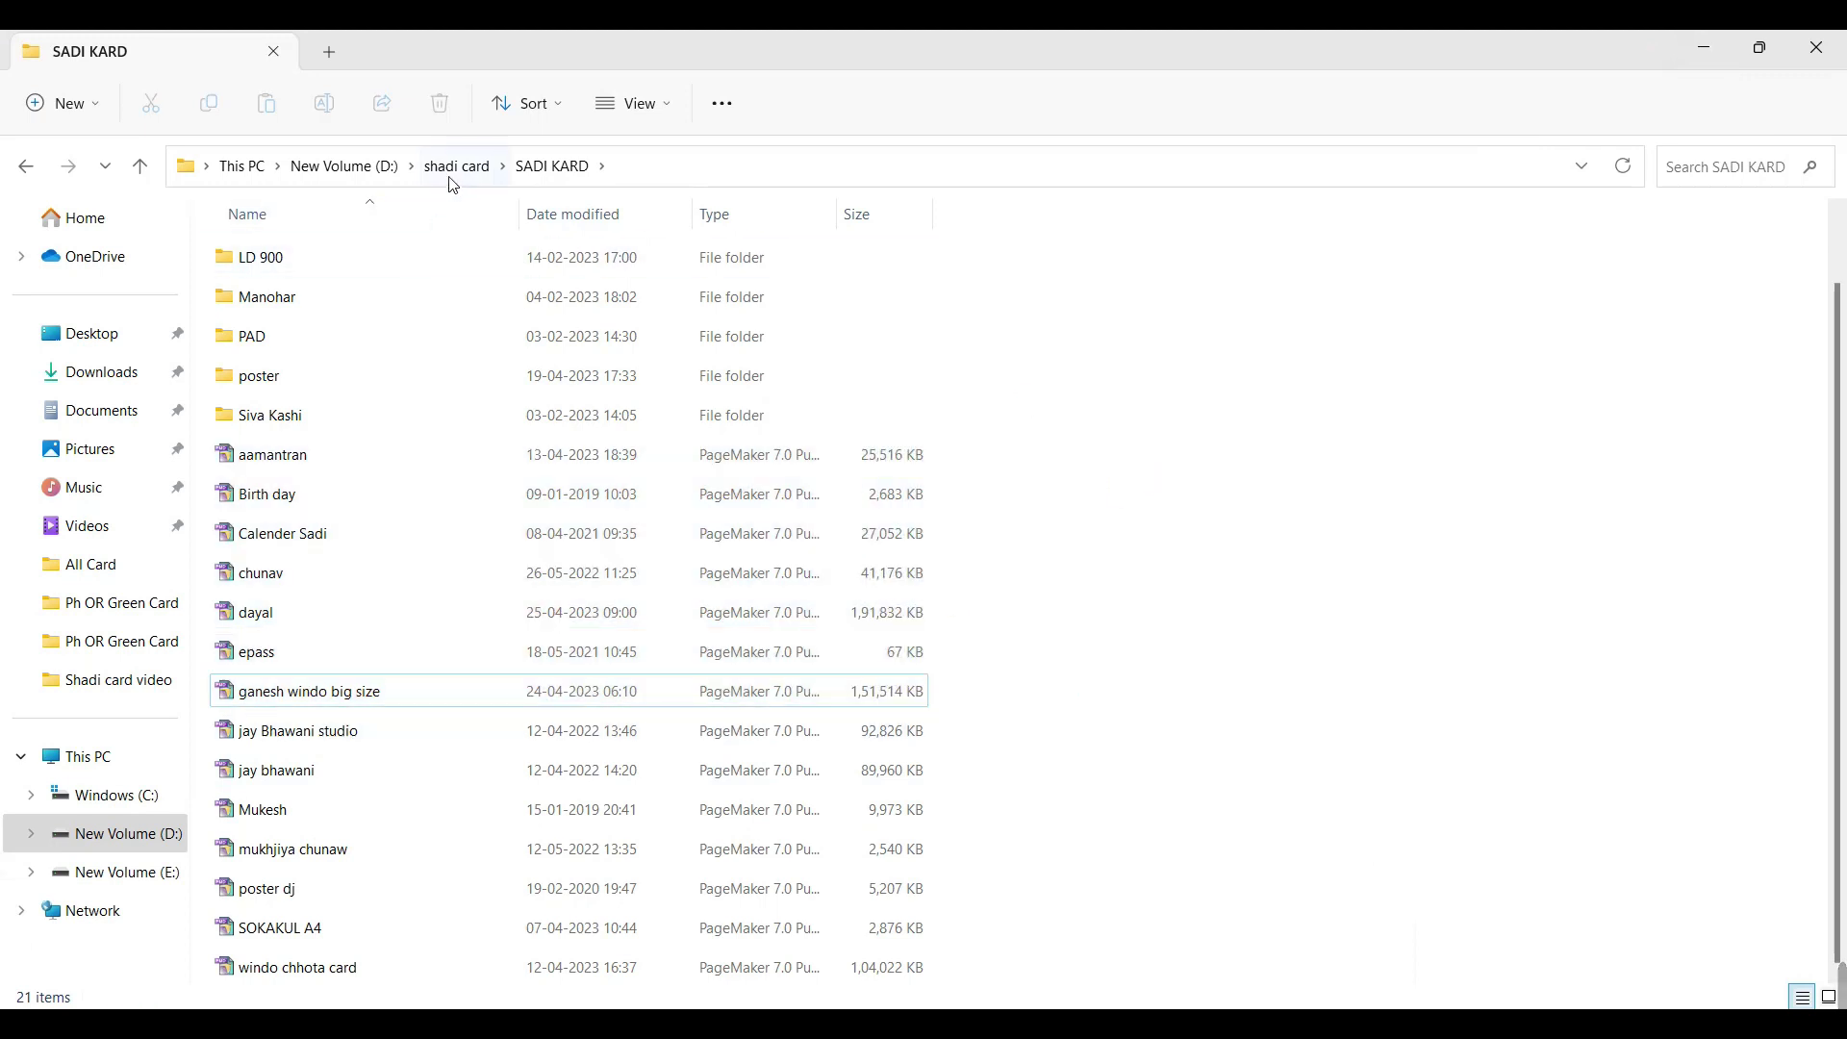
left_click(456, 167)
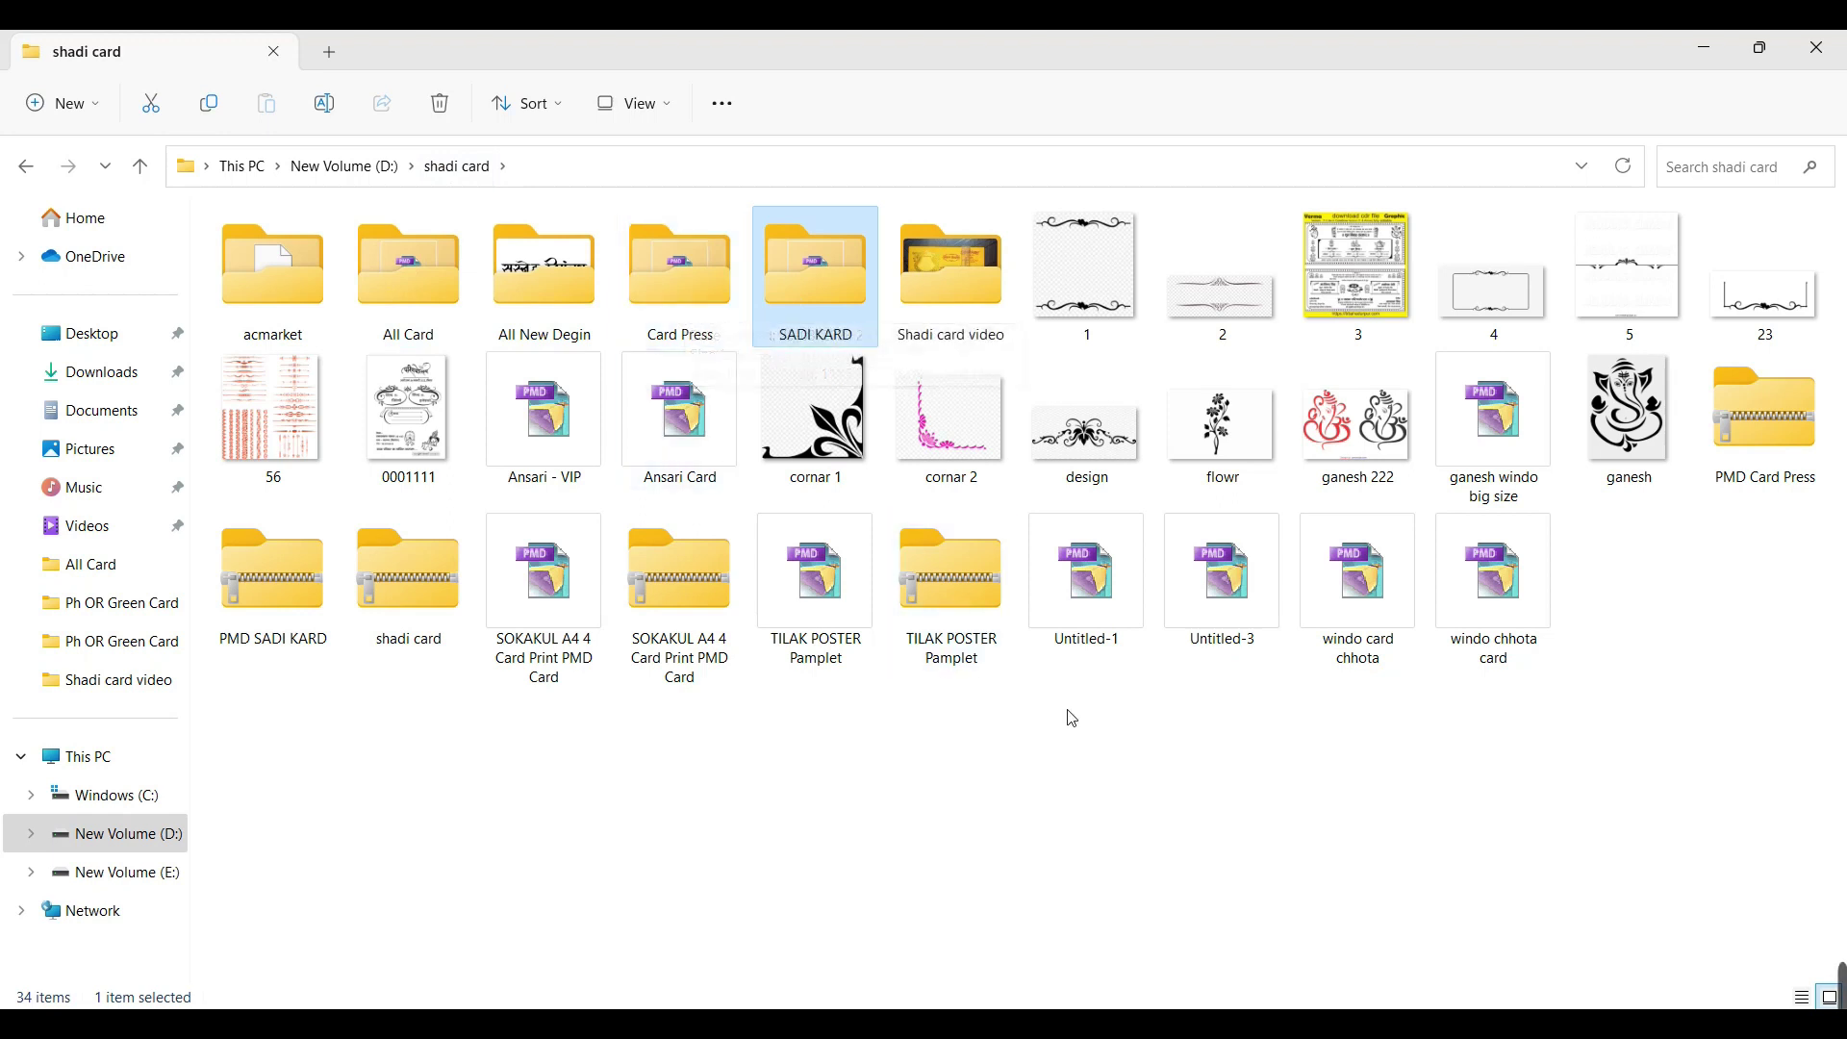
left_click(1311, 724)
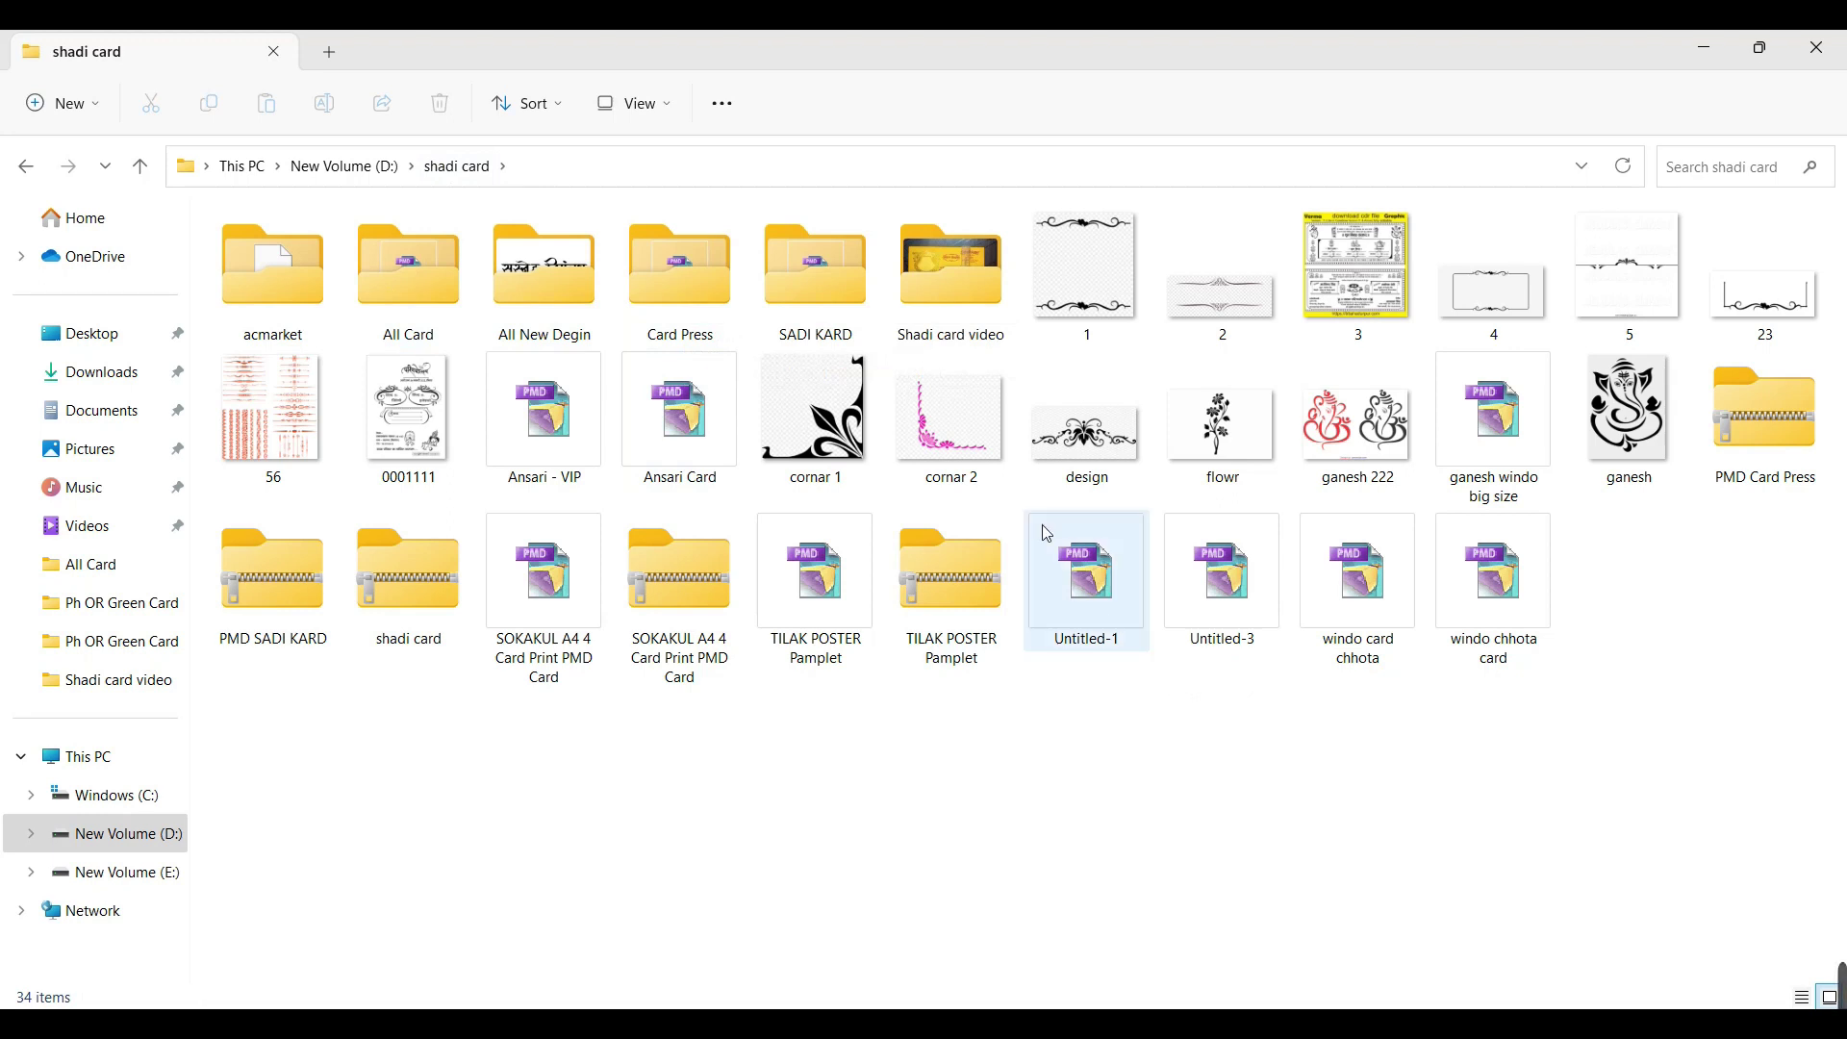
left_click(1054, 452)
left_click(1012, 708)
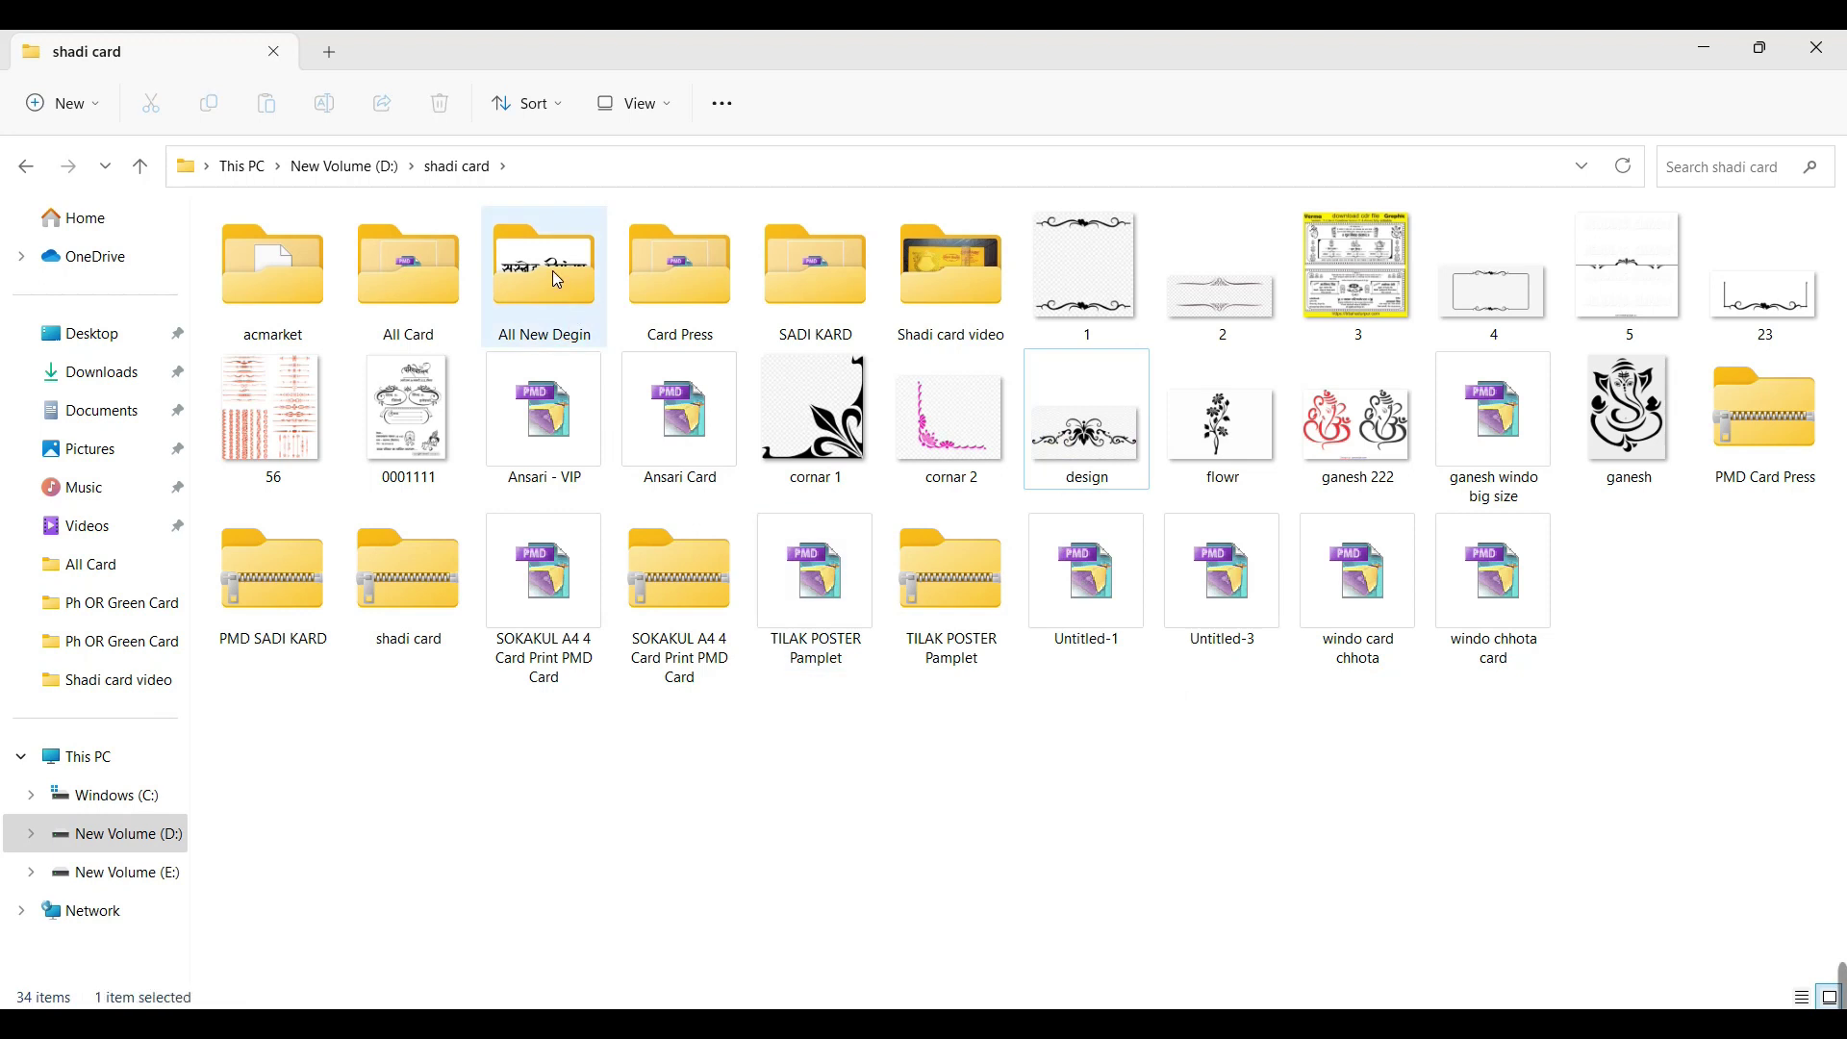
Step: Peek into All New Degin, then open calendra card from the All Card folder
double_click(544, 274)
left_click(458, 170)
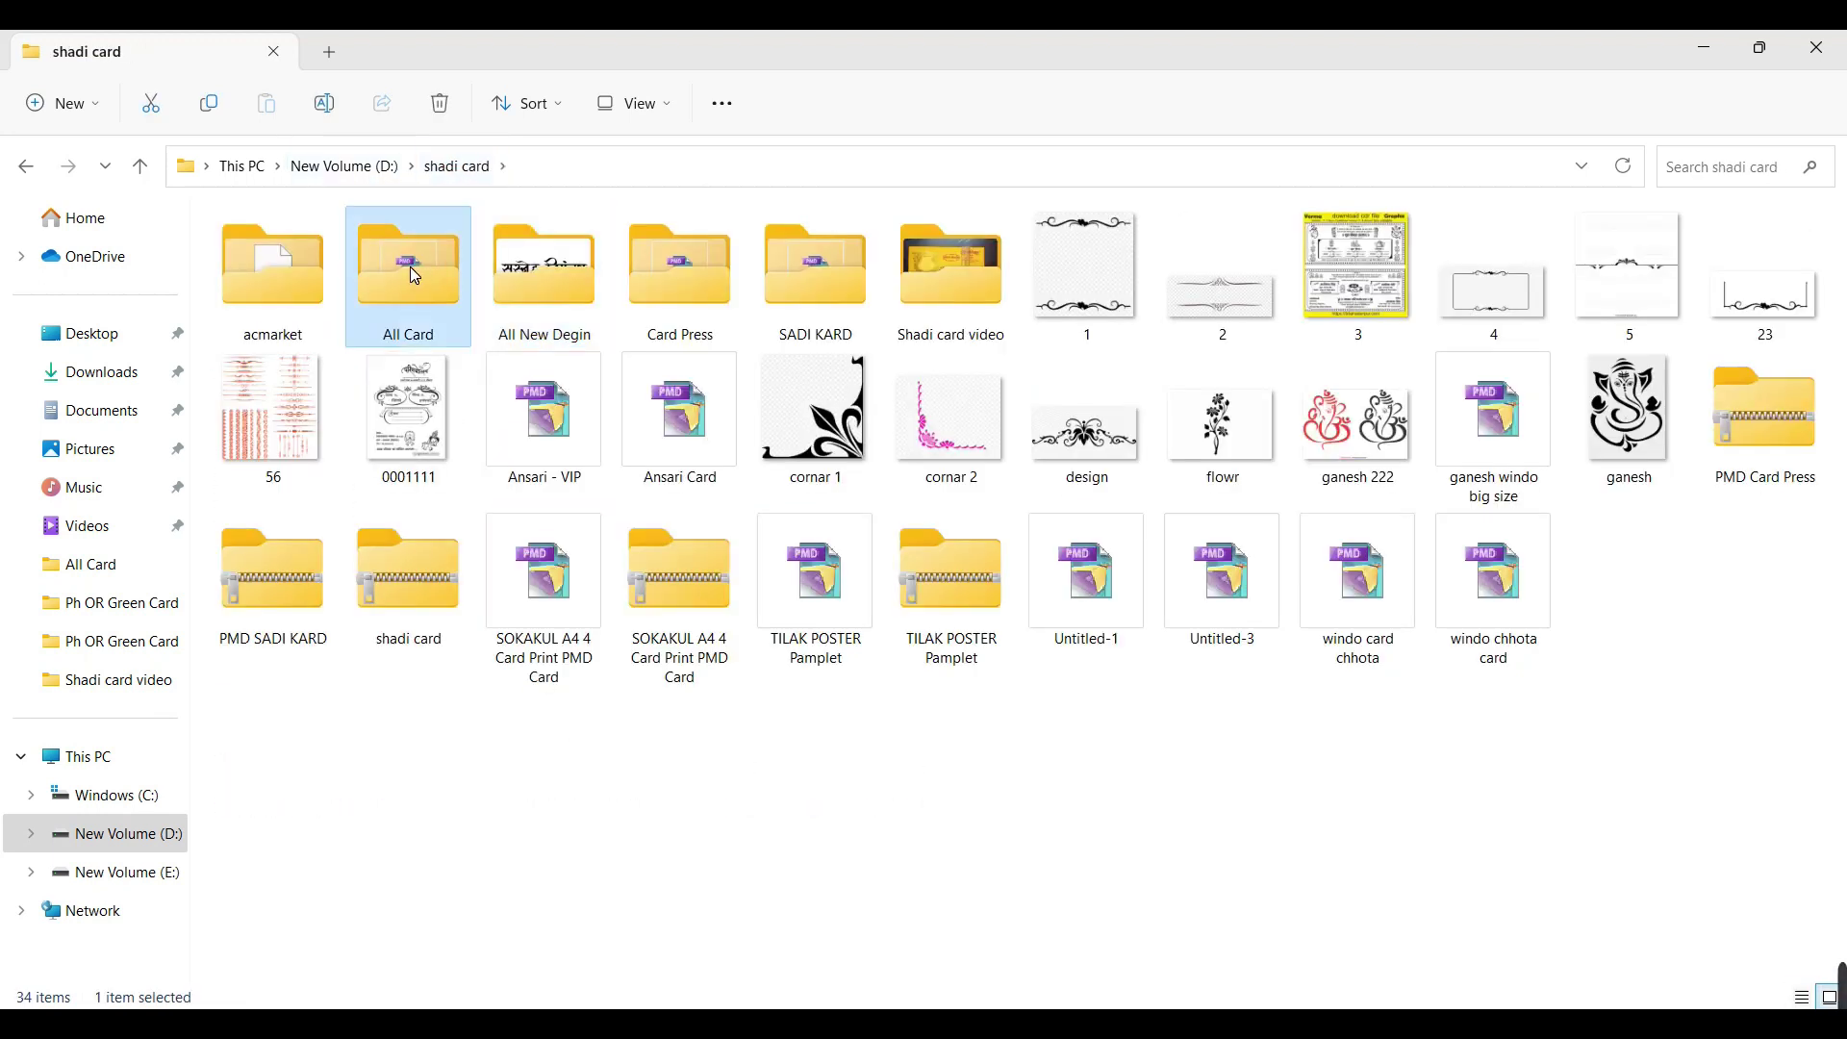
double_click(410, 268)
scroll(273, 623, "up", 1)
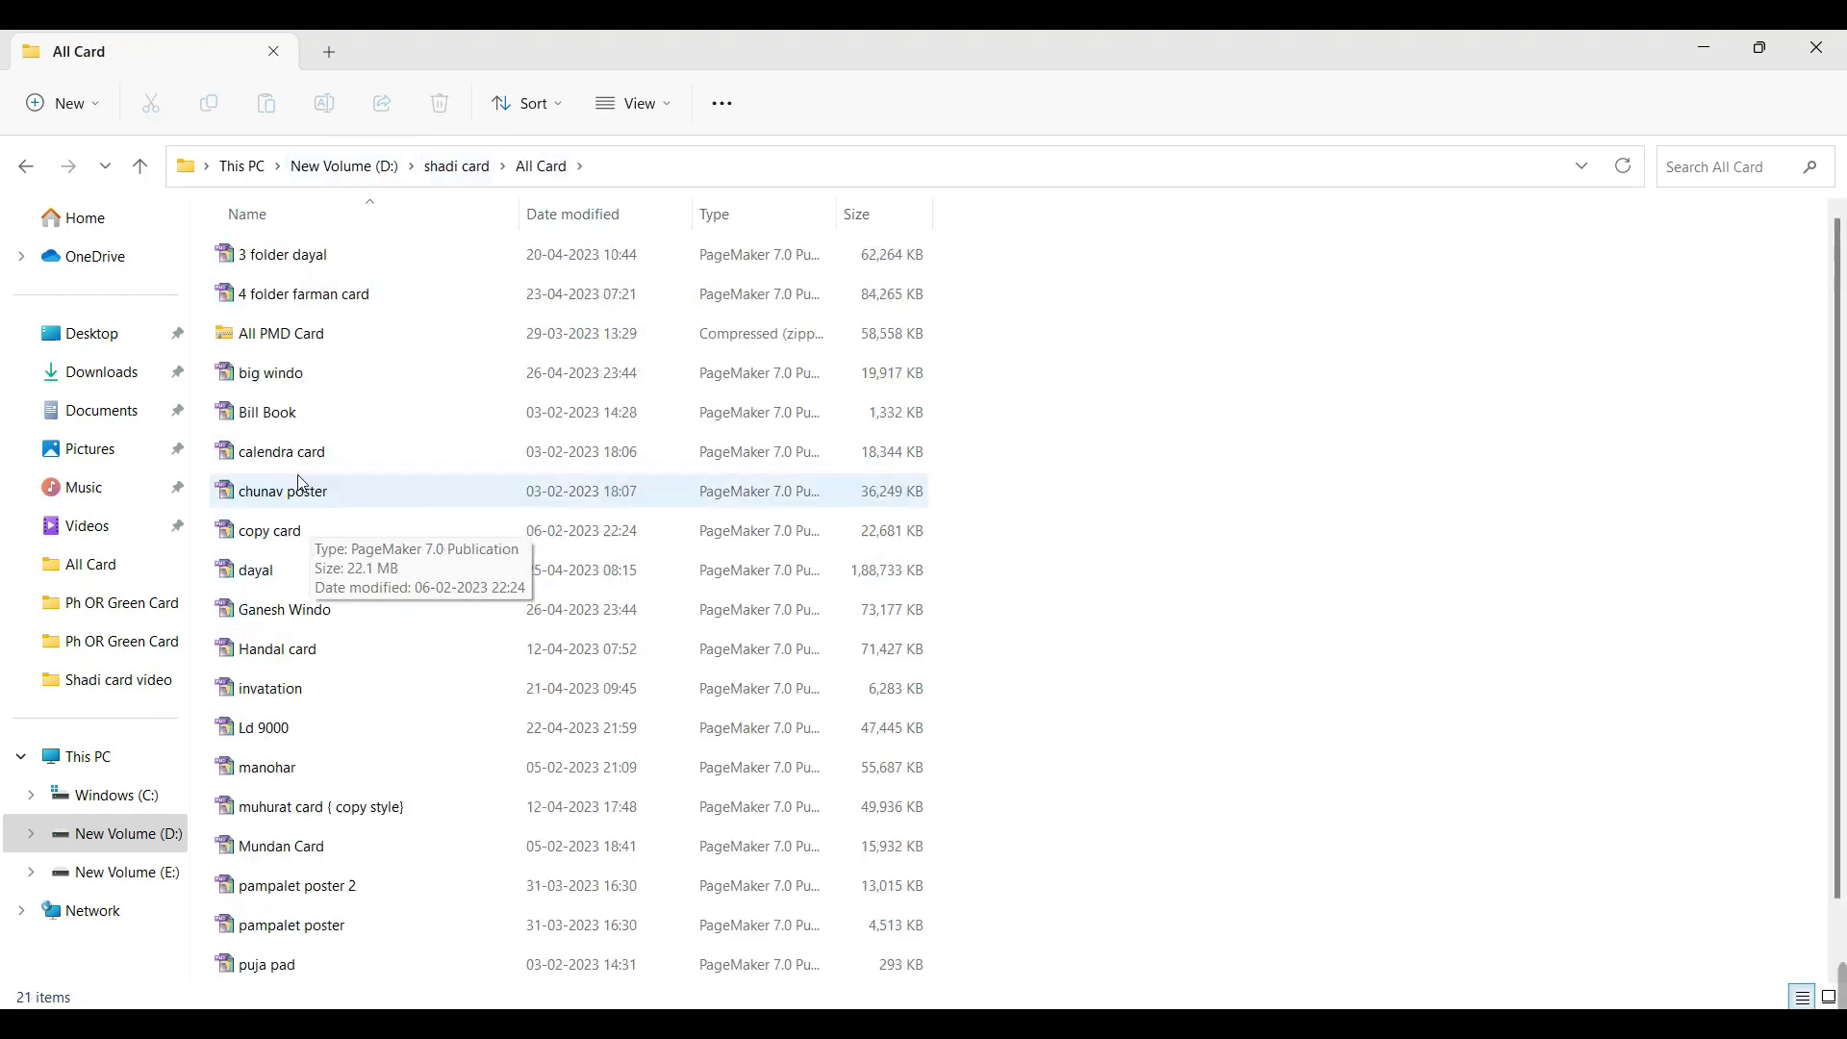
double_click(289, 454)
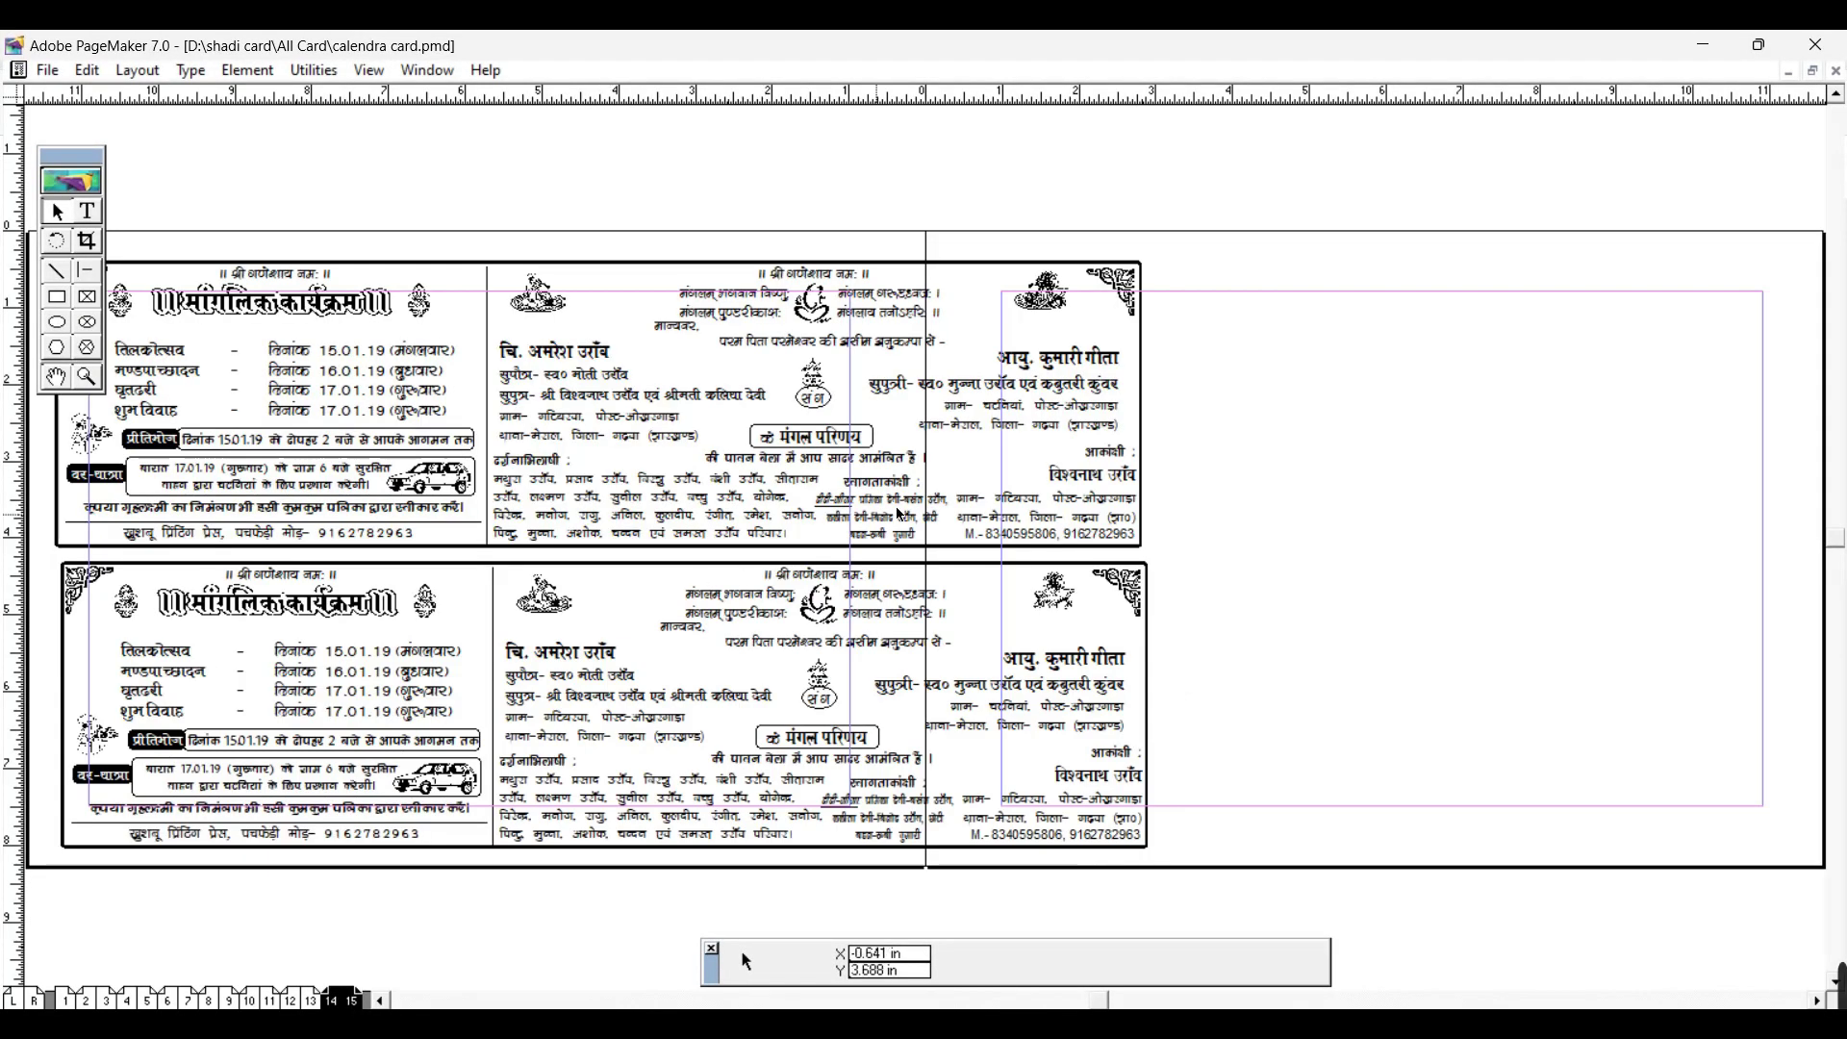
Step: Pan the calendra card spread to shift the cards right and slightly up
left_click(56, 377)
left_click_drag(294, 534, 630, 505)
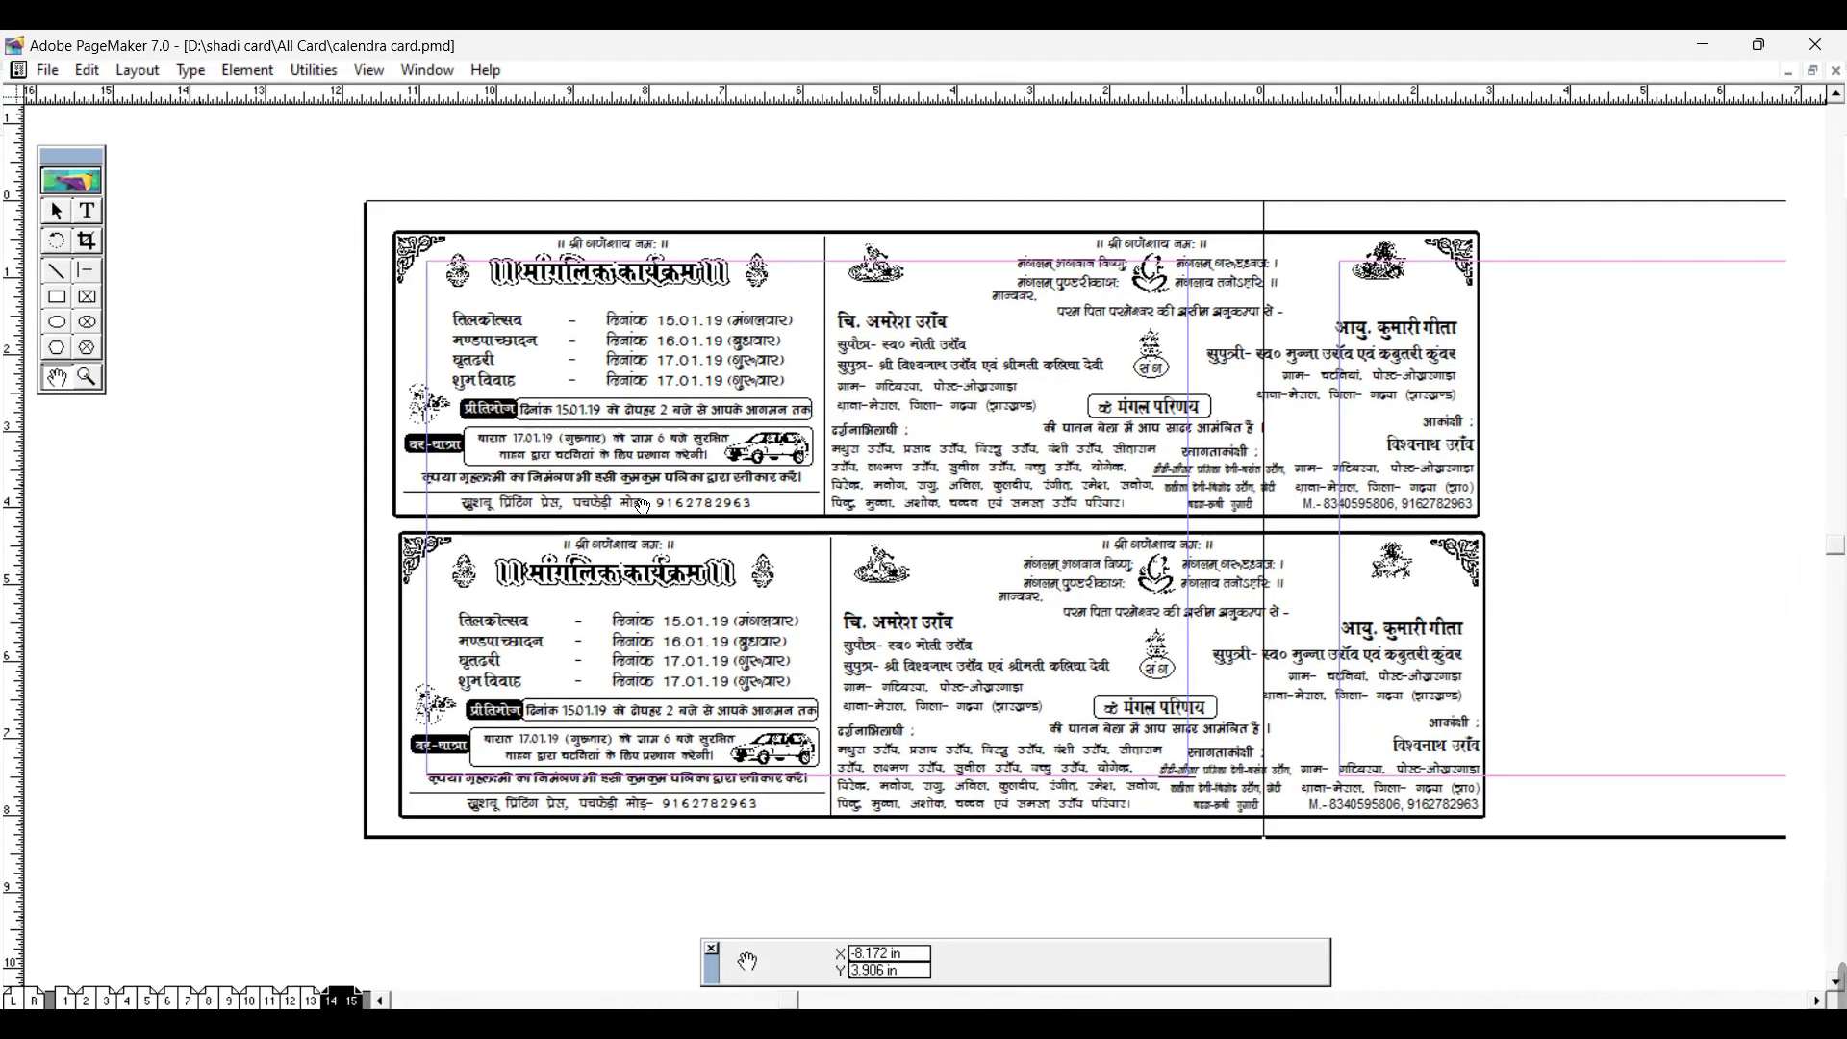
scroll(630, 505, "up", 2)
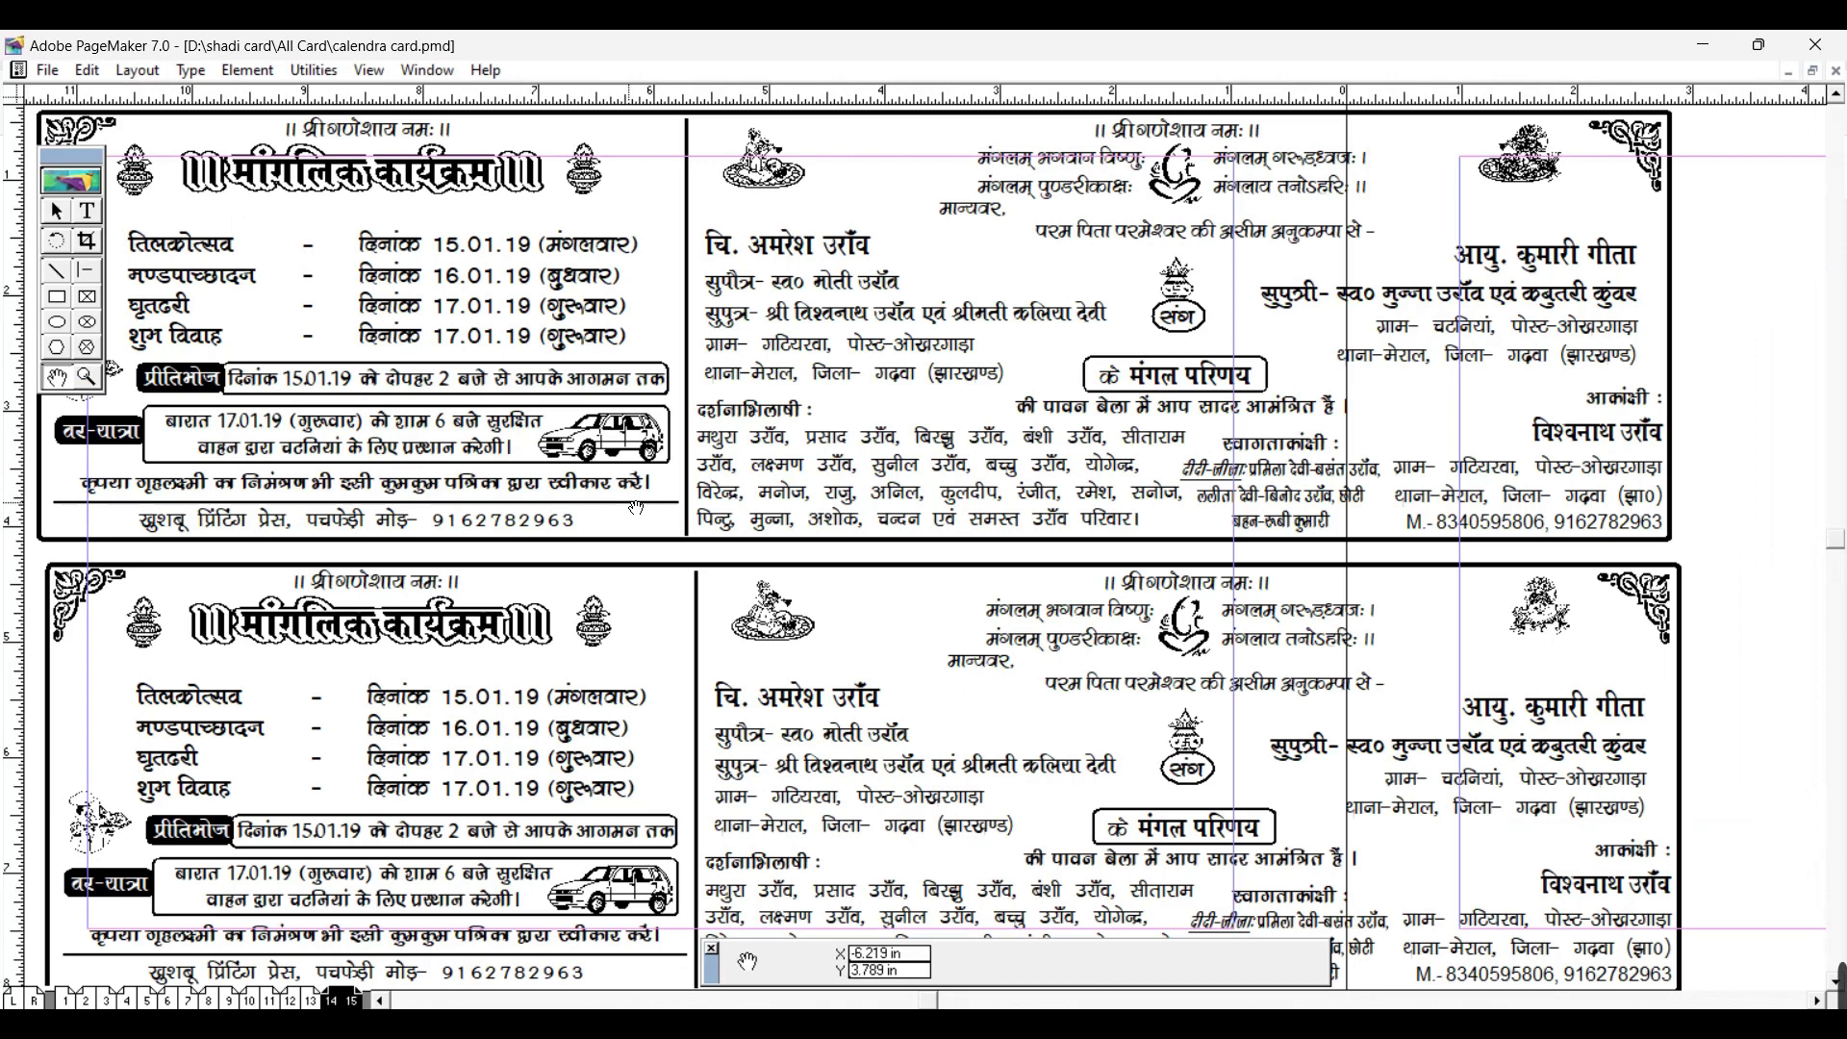
scroll(619, 523, "down", 1)
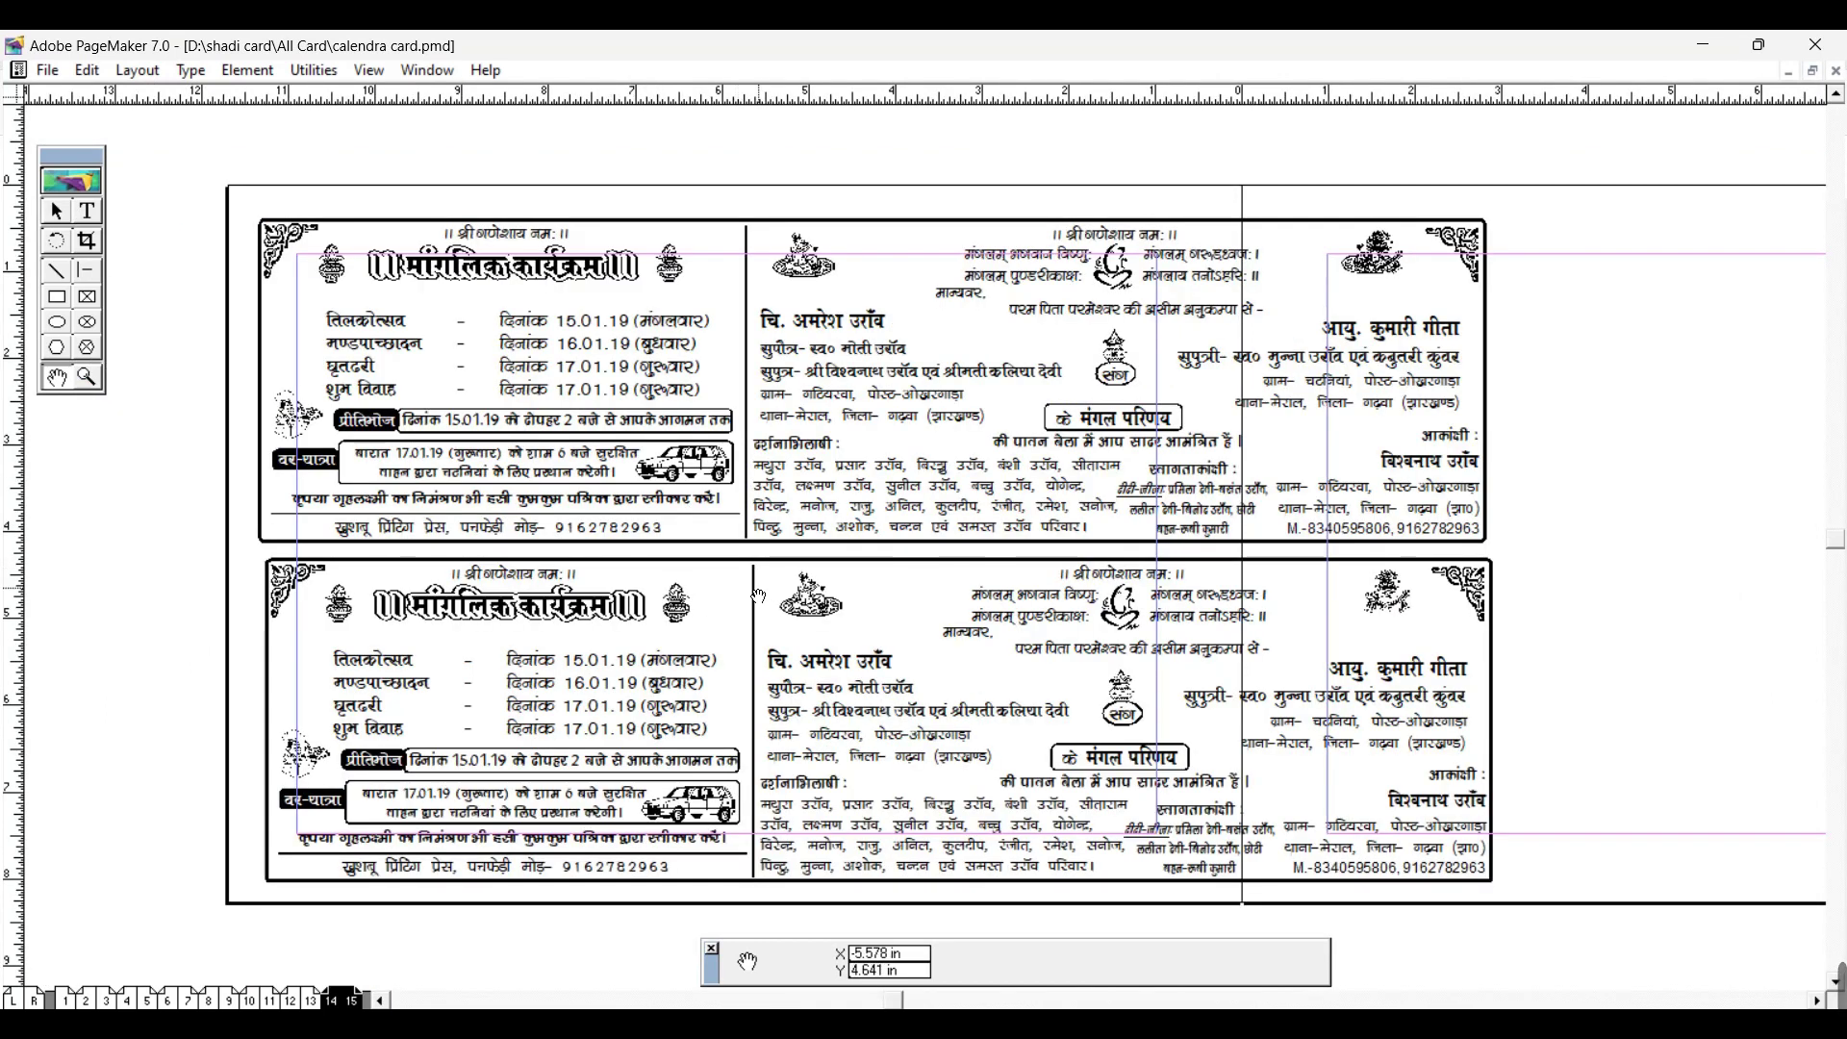
left_click_drag(757, 596, 801, 567)
Step: View the pages 12–13 spread and fit it in the window
left_click(296, 999)
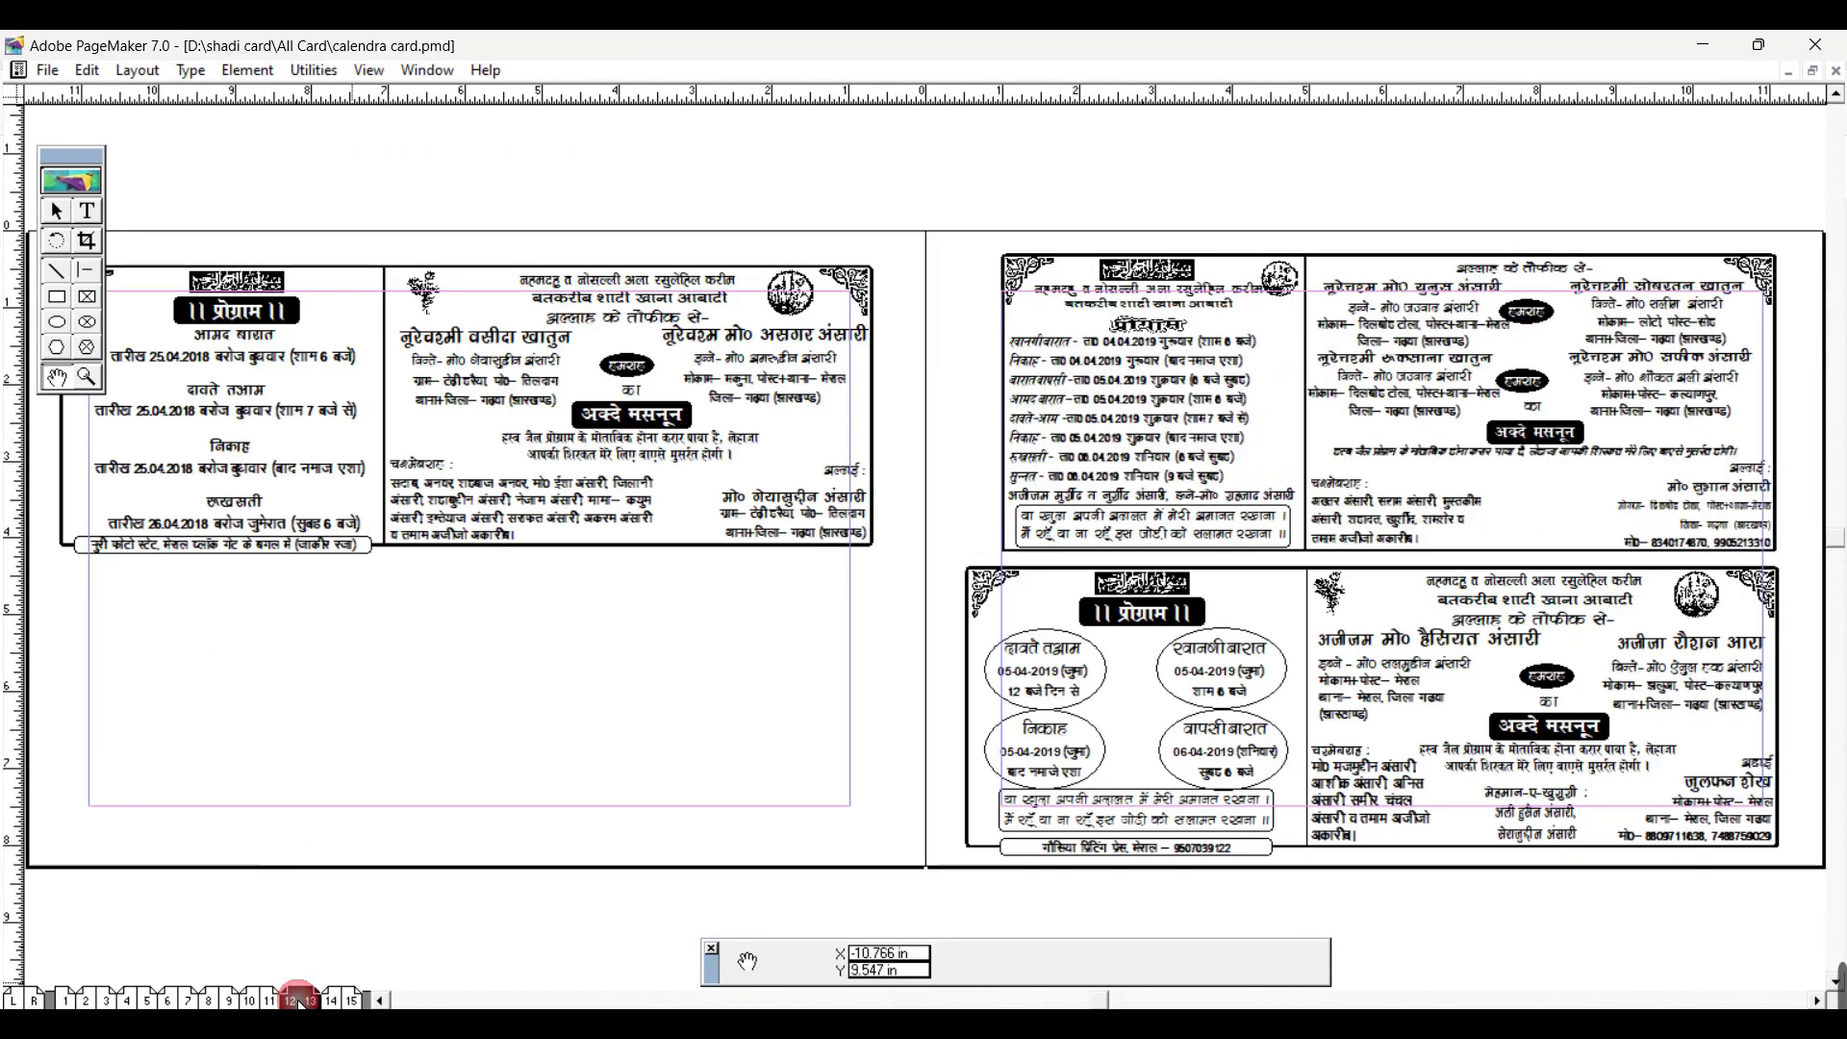
scroll(1062, 597, "up", 4)
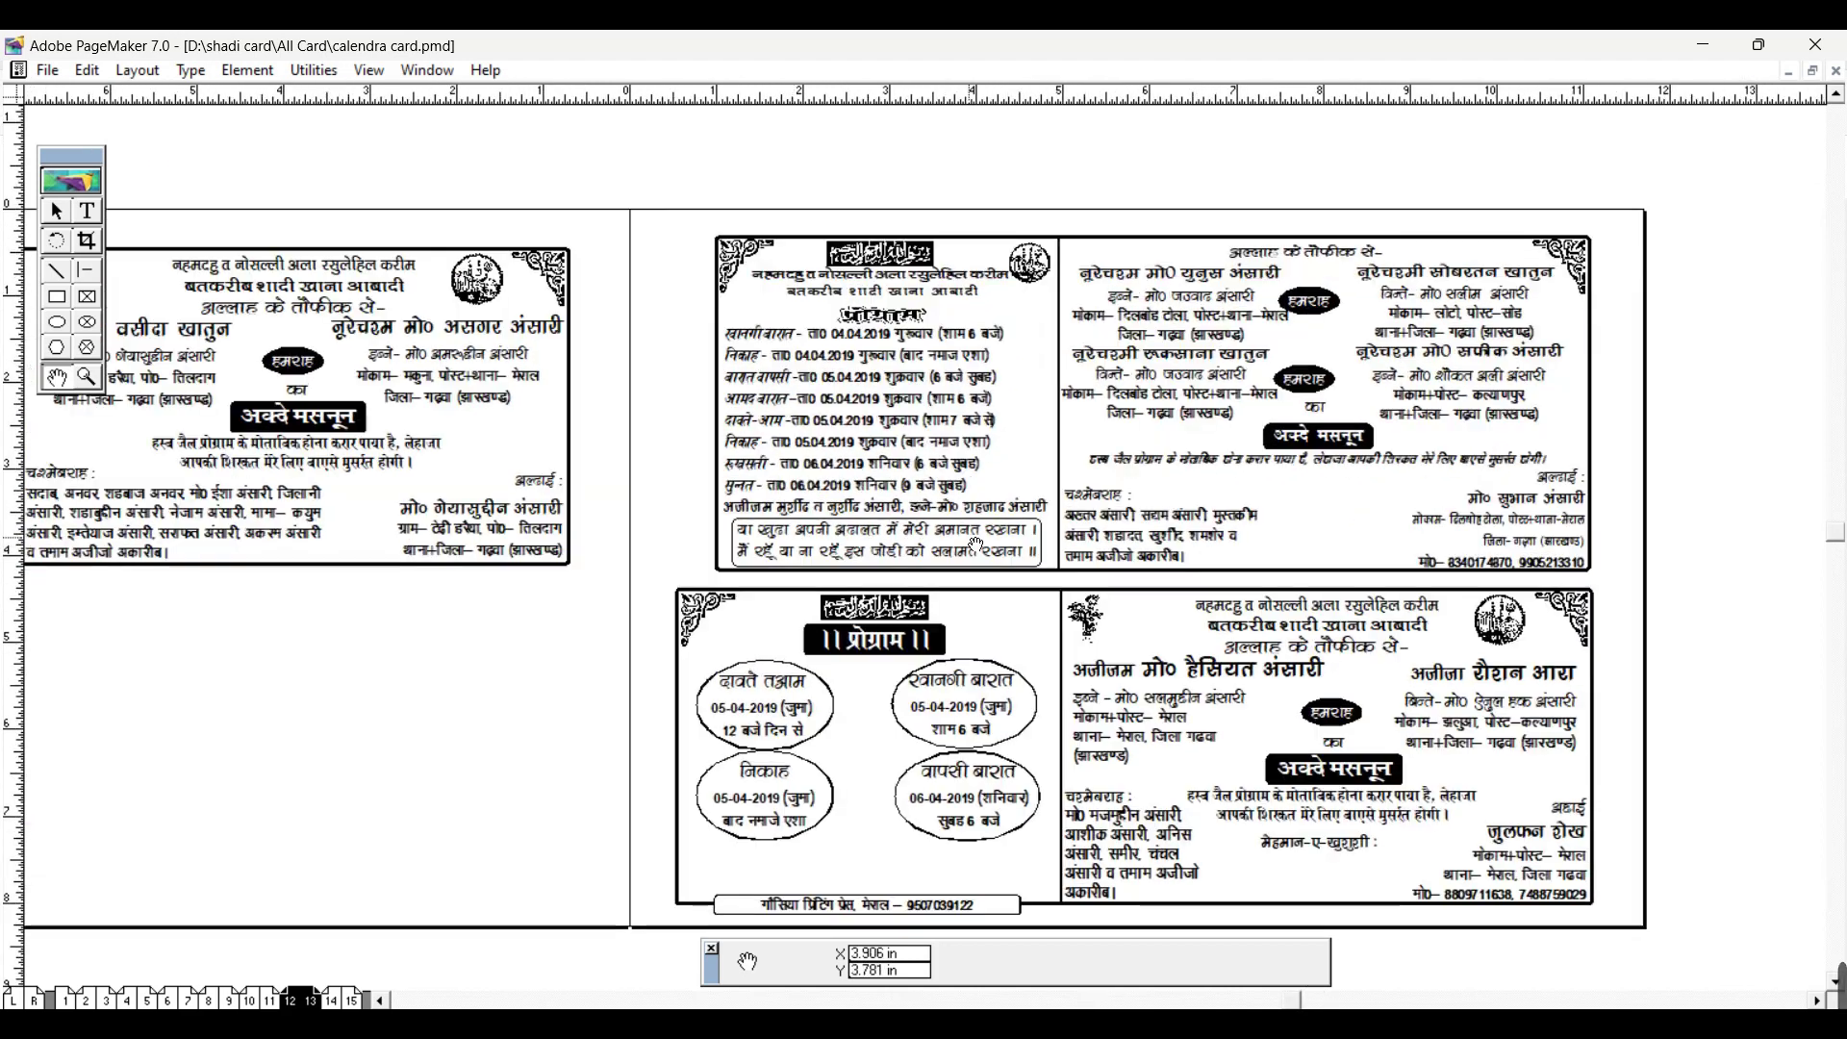
scroll(1062, 555, "right", 3)
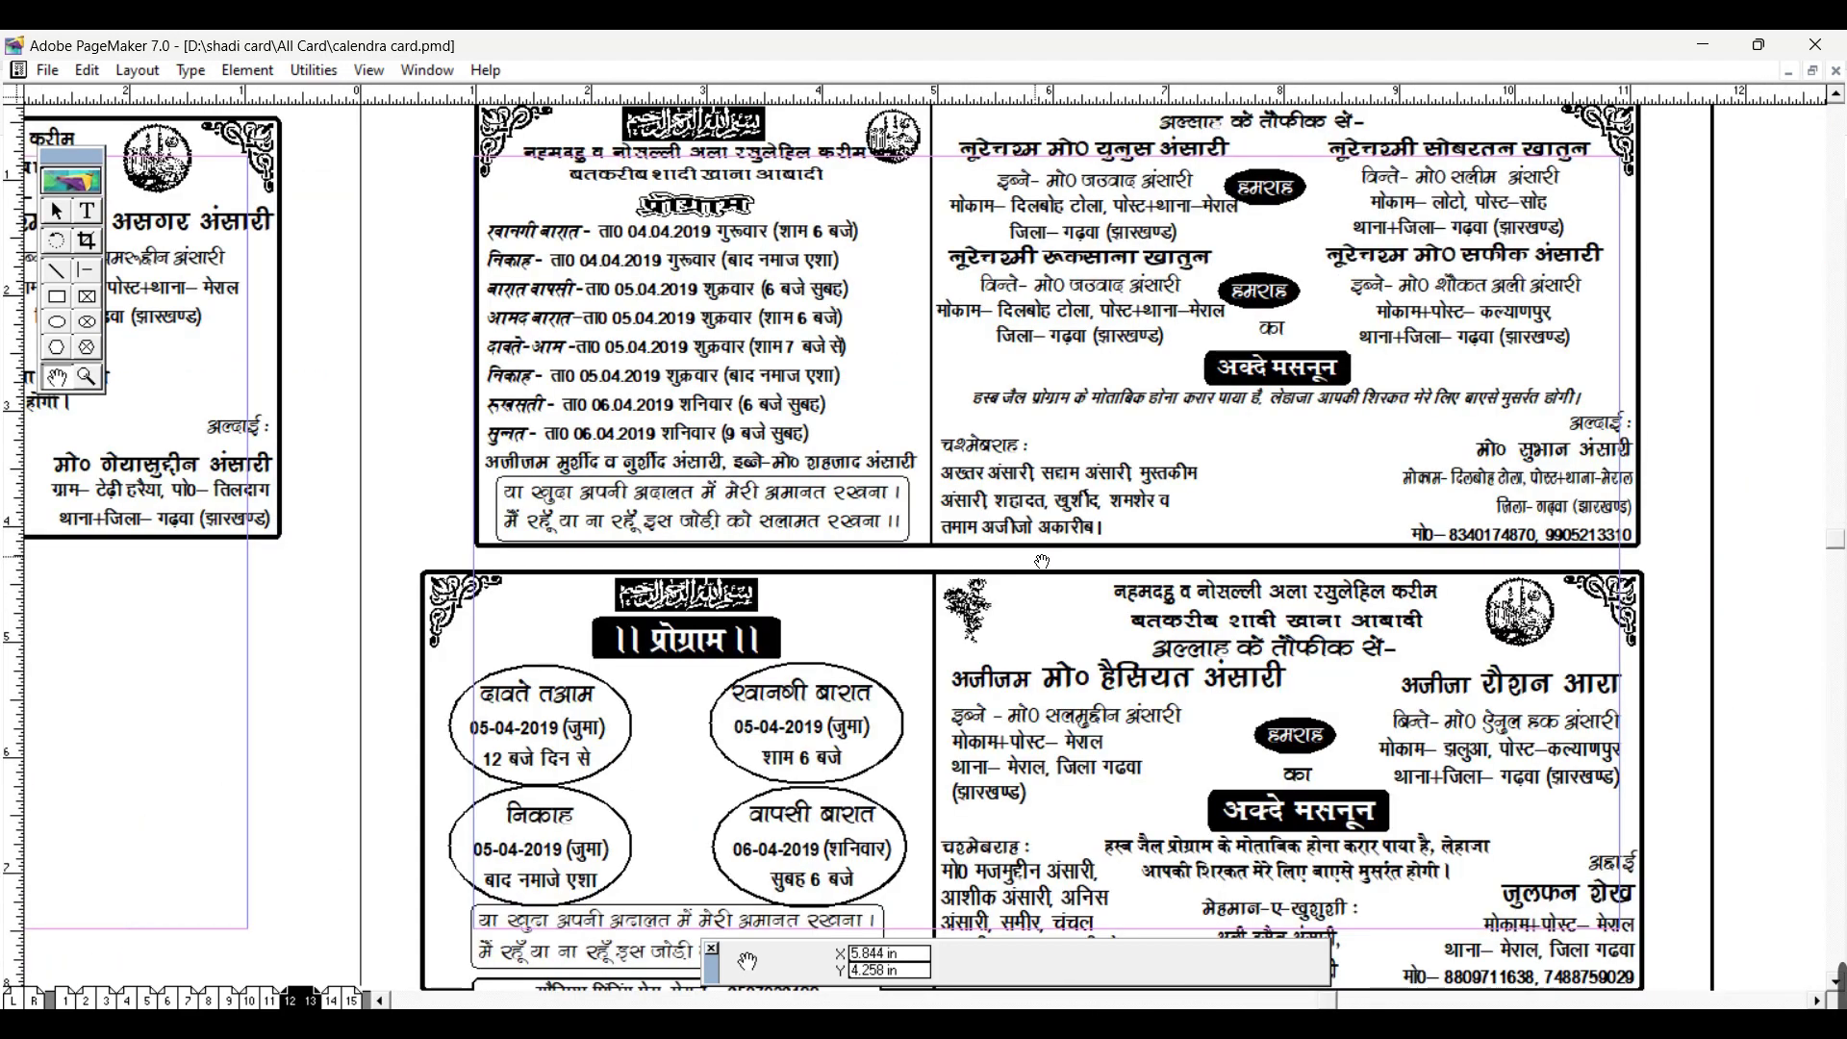
scroll(1041, 561, "down", 1)
scroll(998, 570, "left", 1)
key("ctrl+0")
Step: Step back through pages 10–11 to the pages 2–3 spread and look it over
left_click(249, 1000)
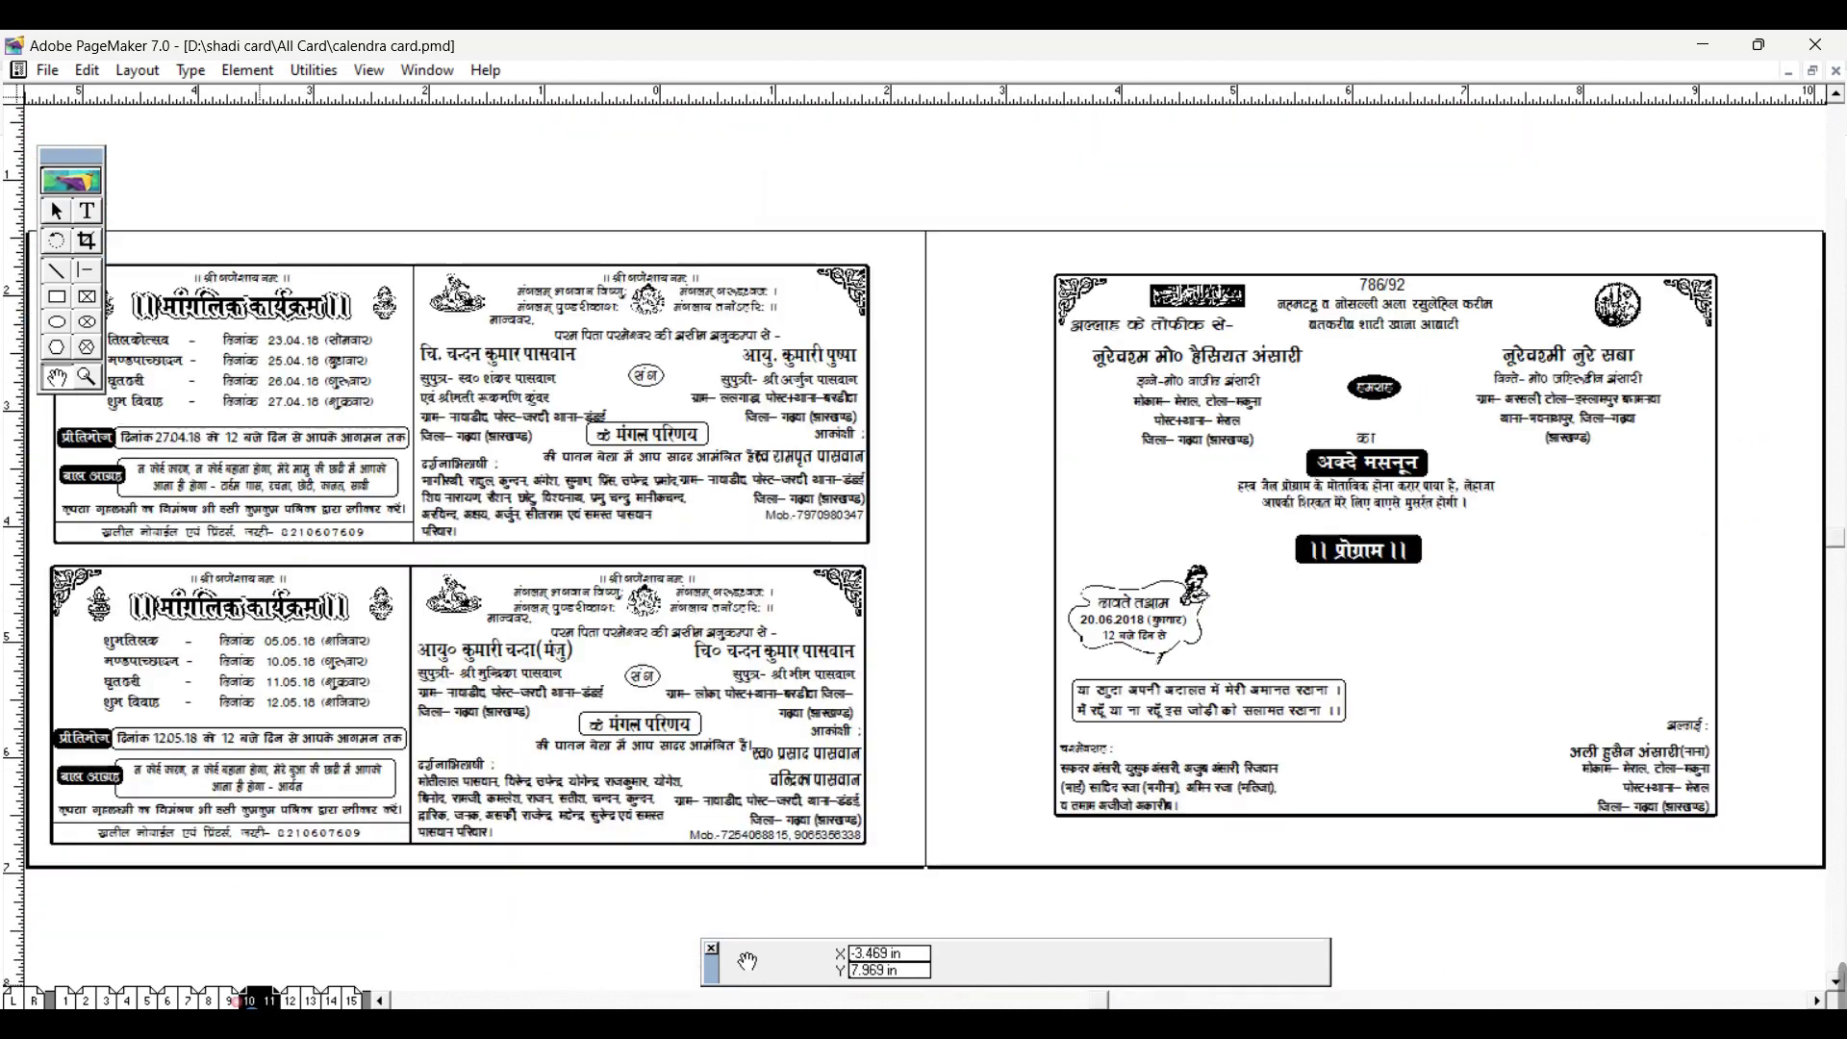
left_click(186, 1000)
left_click(145, 1000)
left_click(110, 1000)
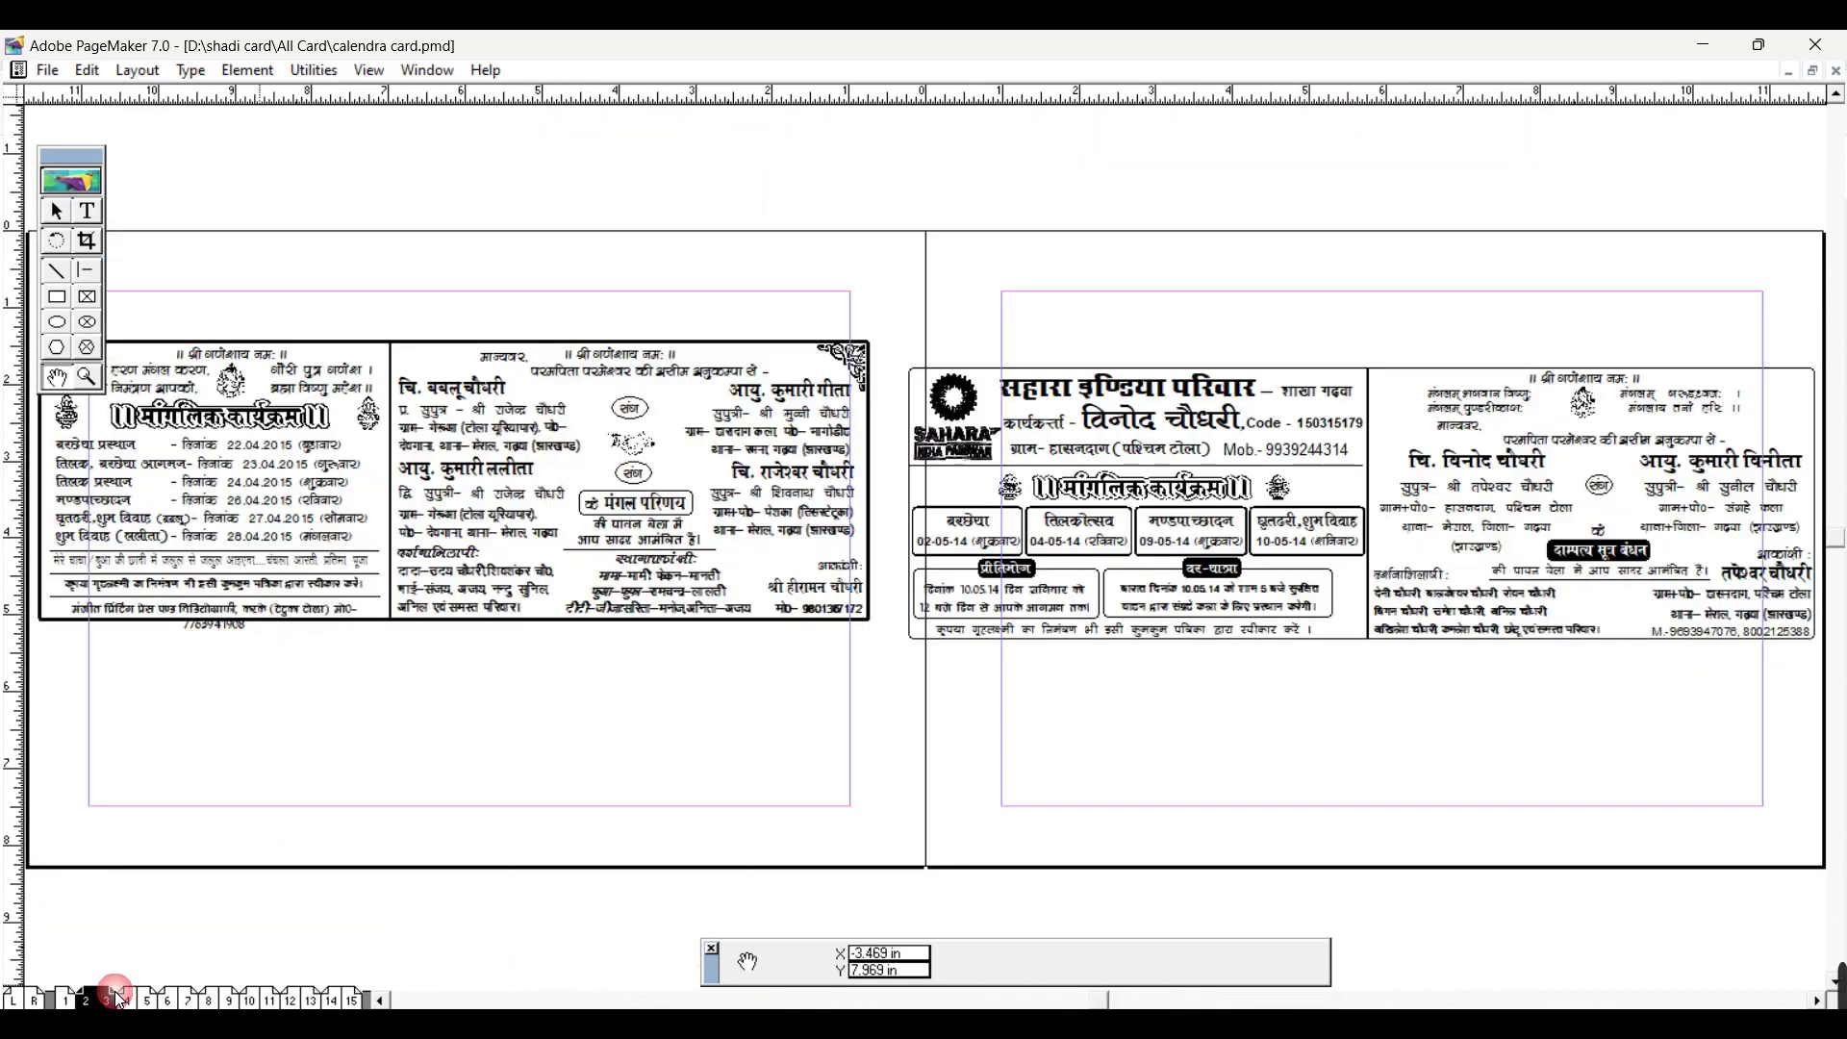
scroll(846, 734, "right", 10)
scroll(856, 692, "up", 2)
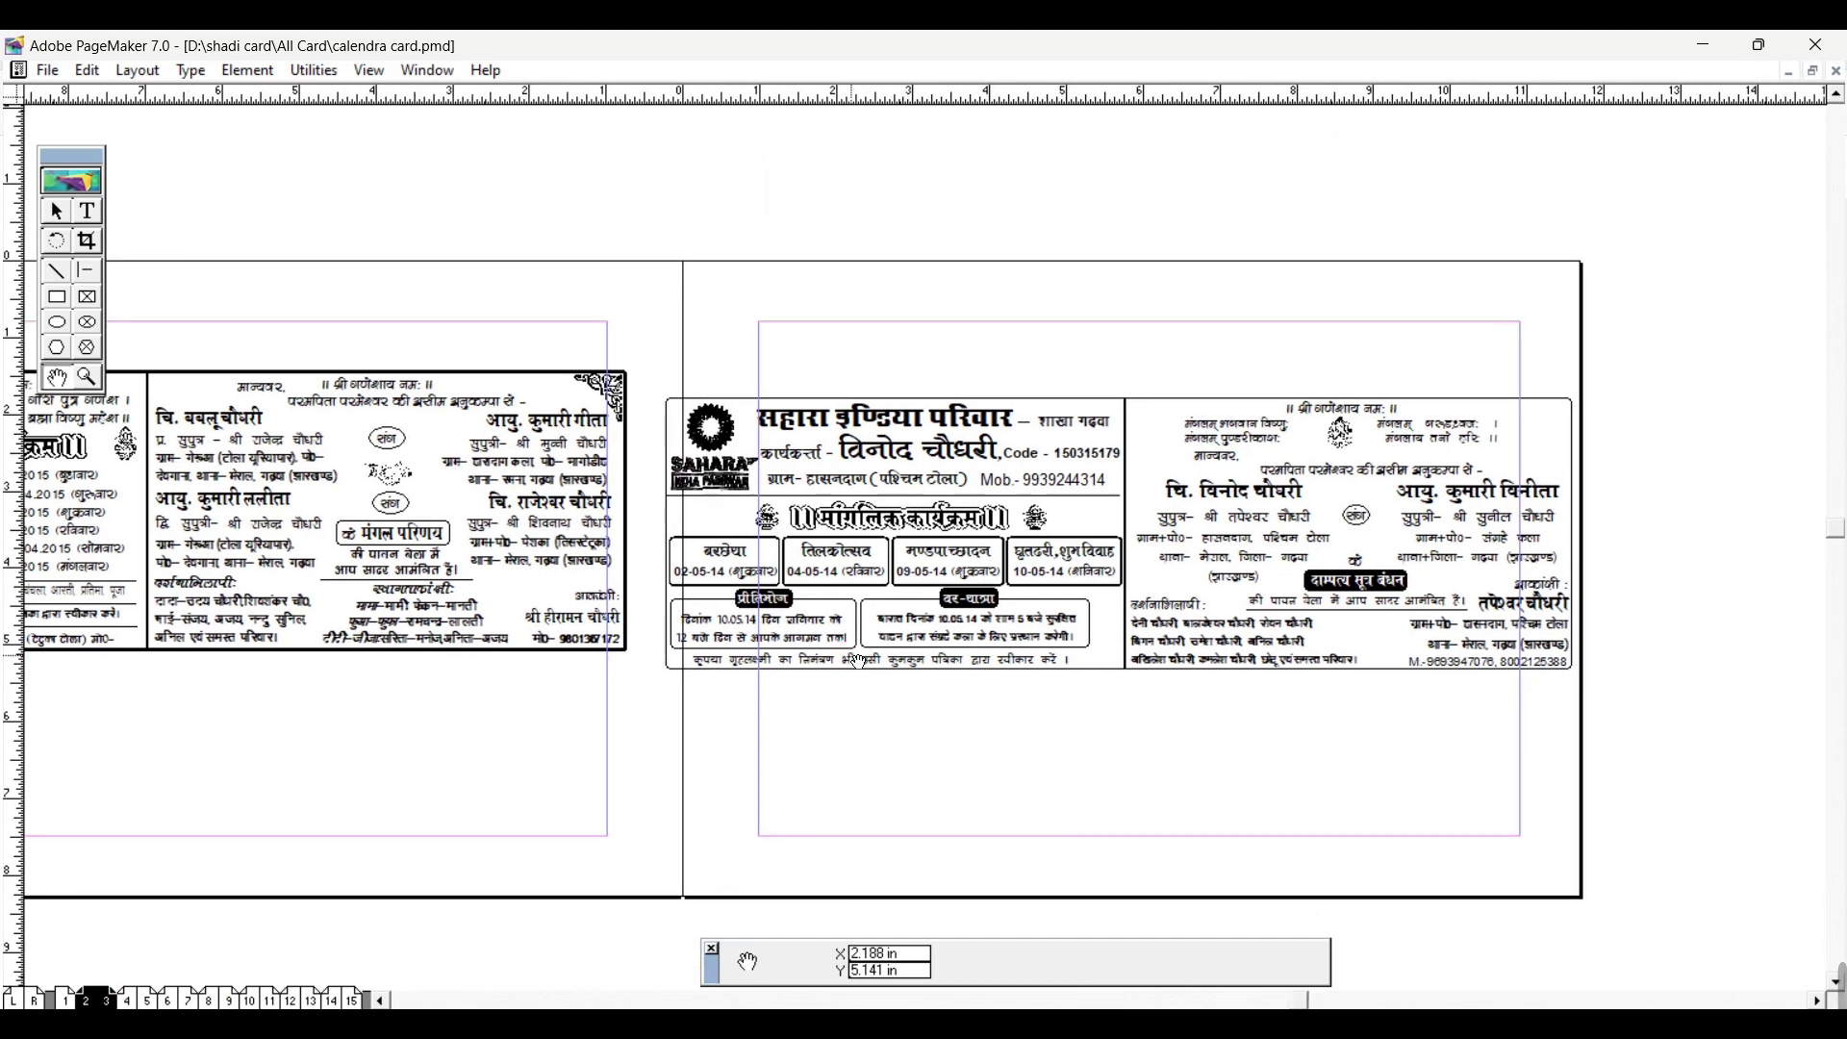
scroll(859, 660, "up", 1)
scroll(858, 660, "up", 1)
scroll(1044, 668, "down", 1)
scroll(1071, 617, "right", 2)
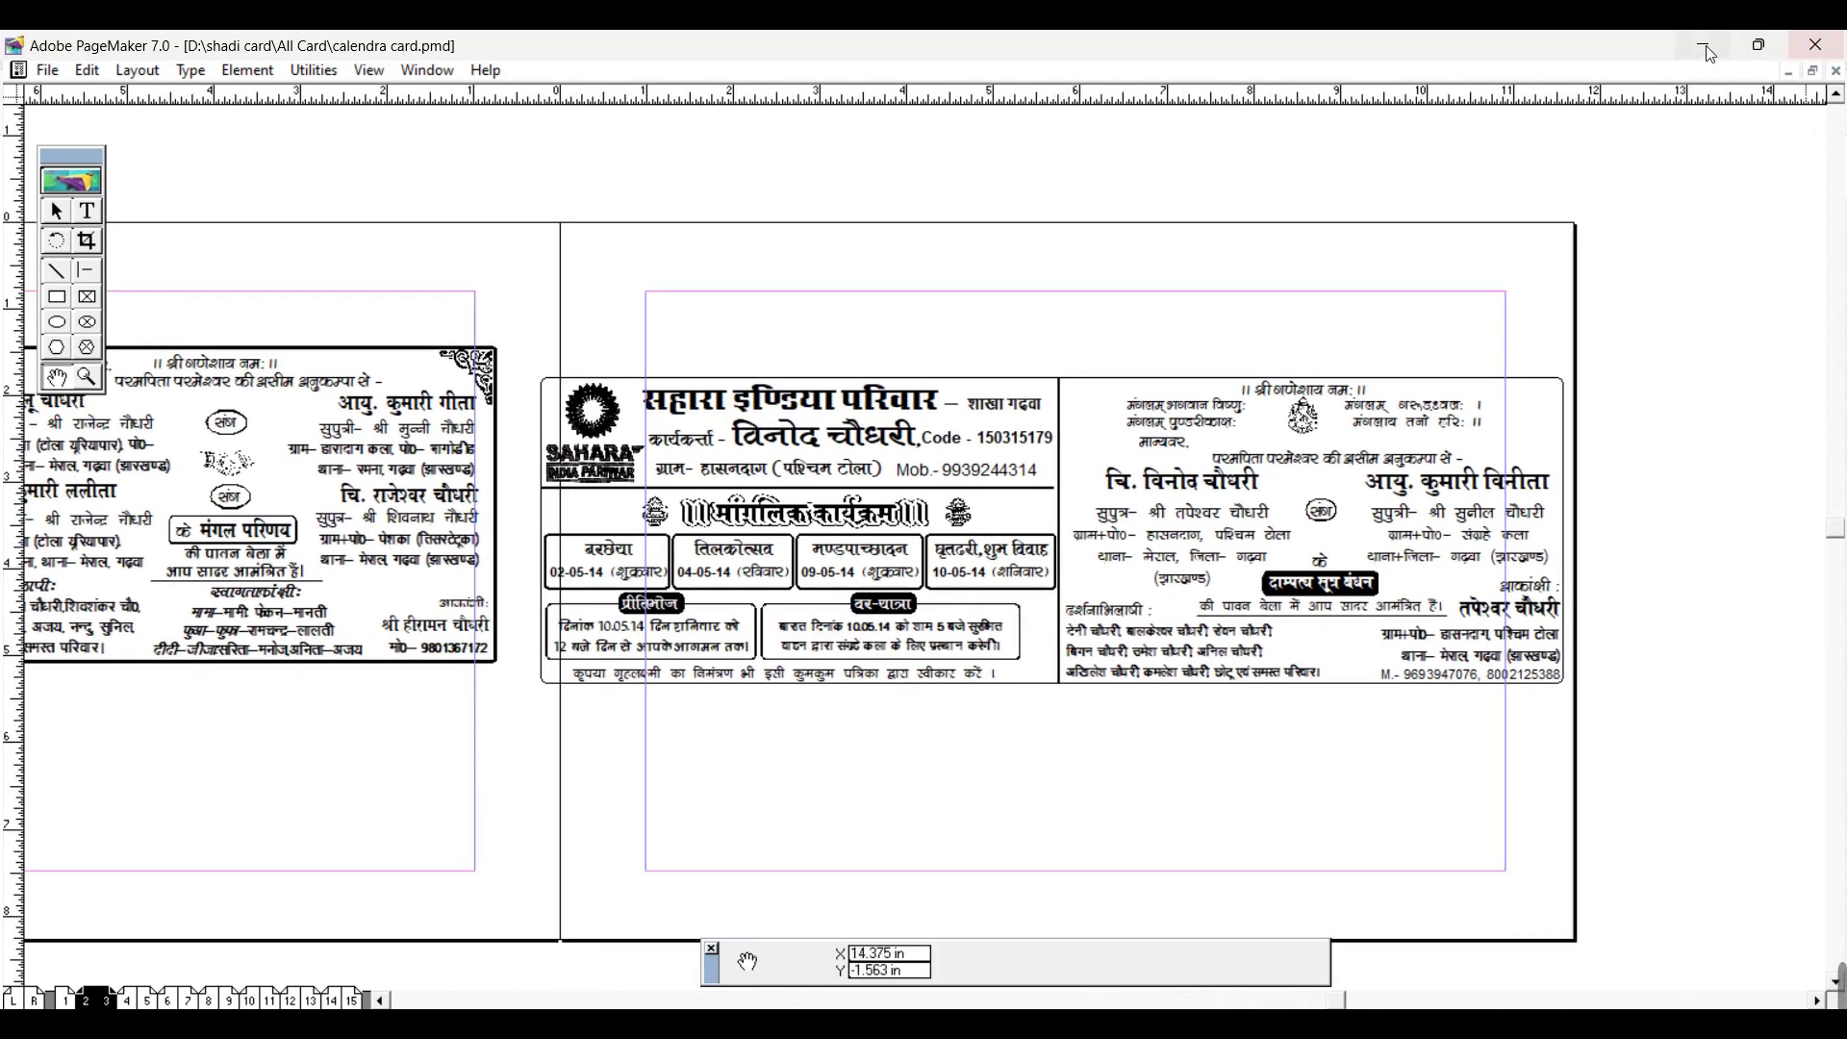
left_click(1702, 45)
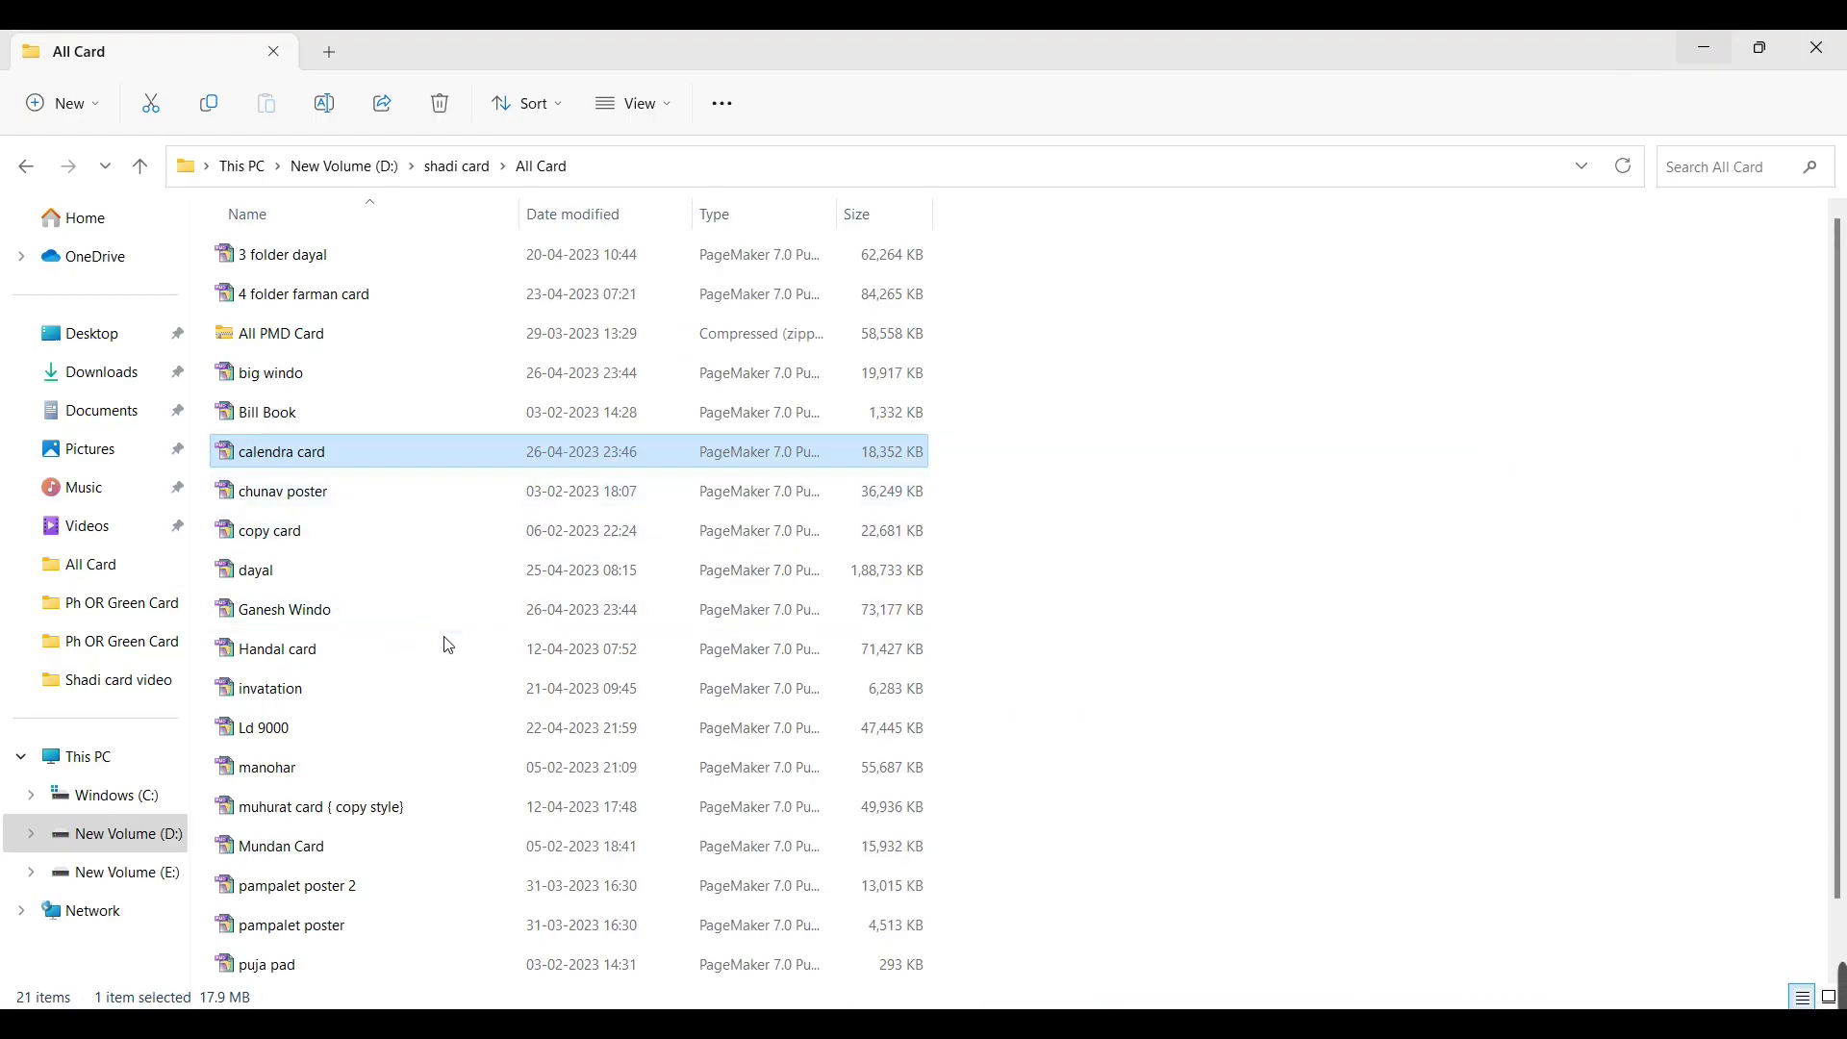
Step: Open Ld 9000 and view its pages 16–17 and 18–19 spreads
scroll(298, 755, "down", 1)
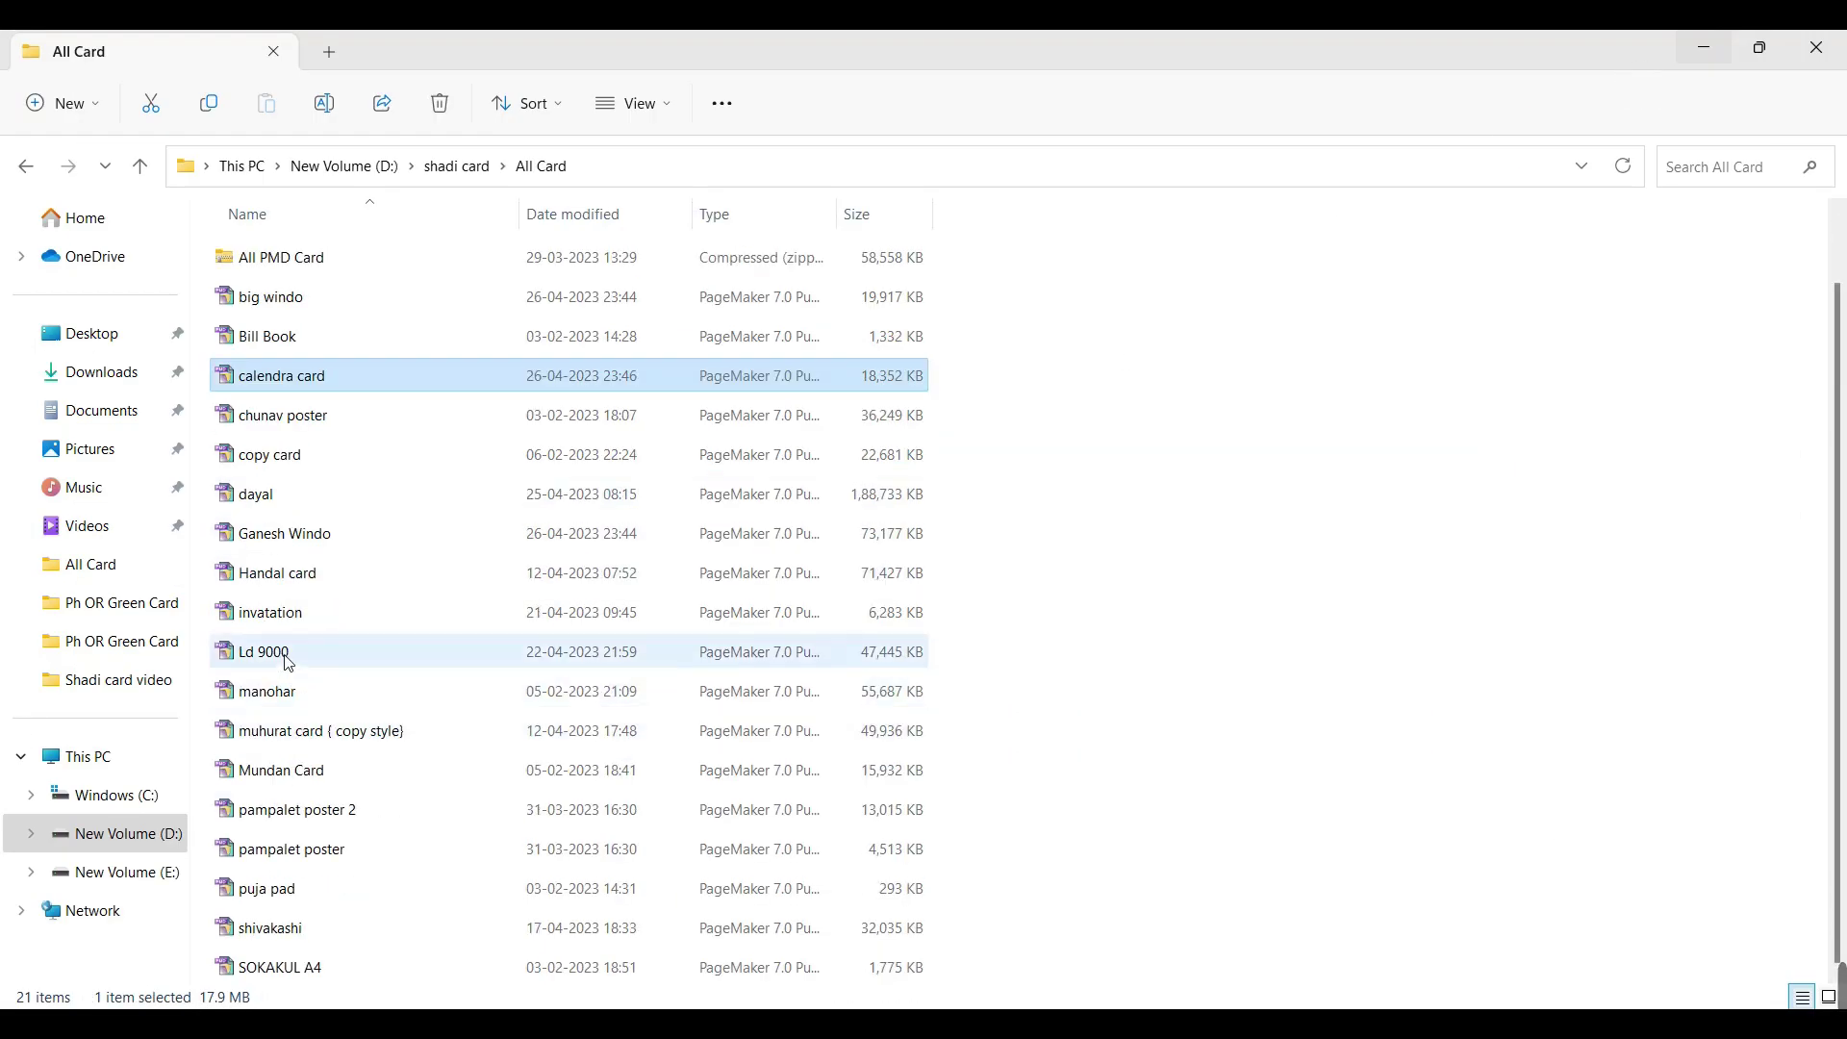
left_click(347, 656)
double_click(347, 656)
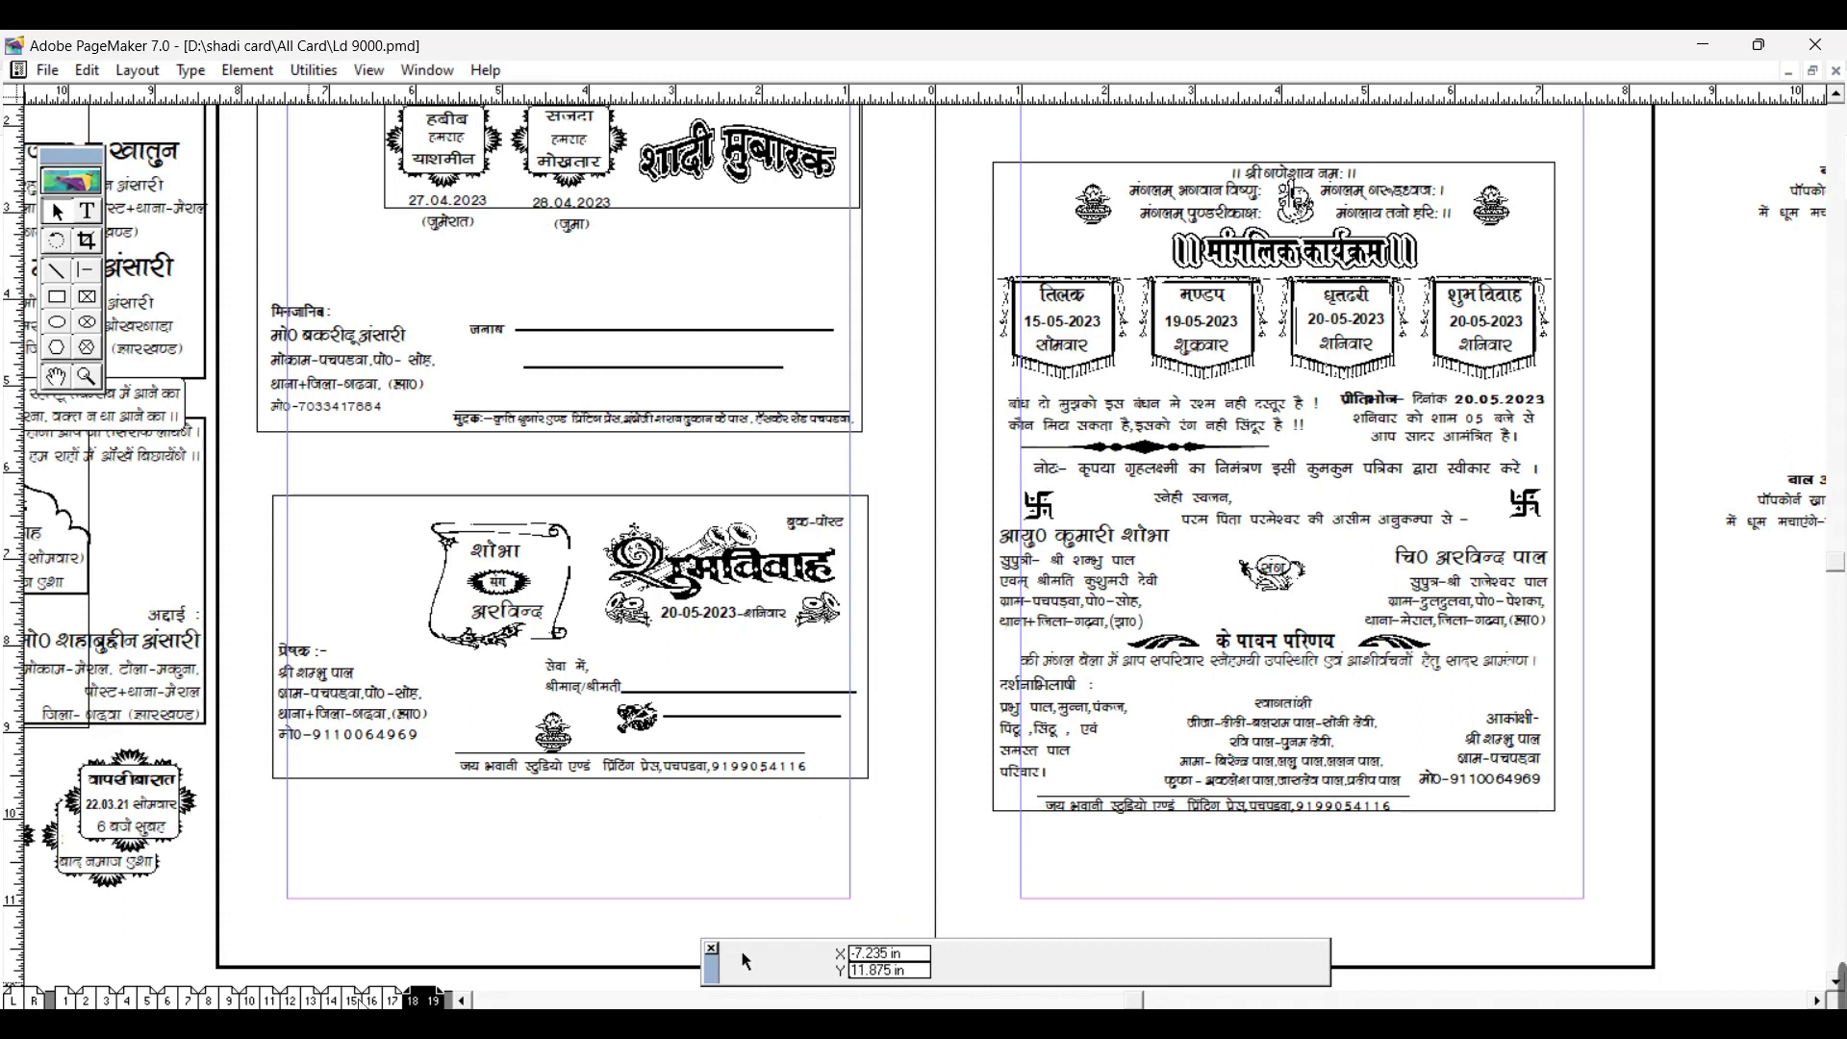
left_click(371, 1000)
left_click(428, 998)
left_click(370, 1000)
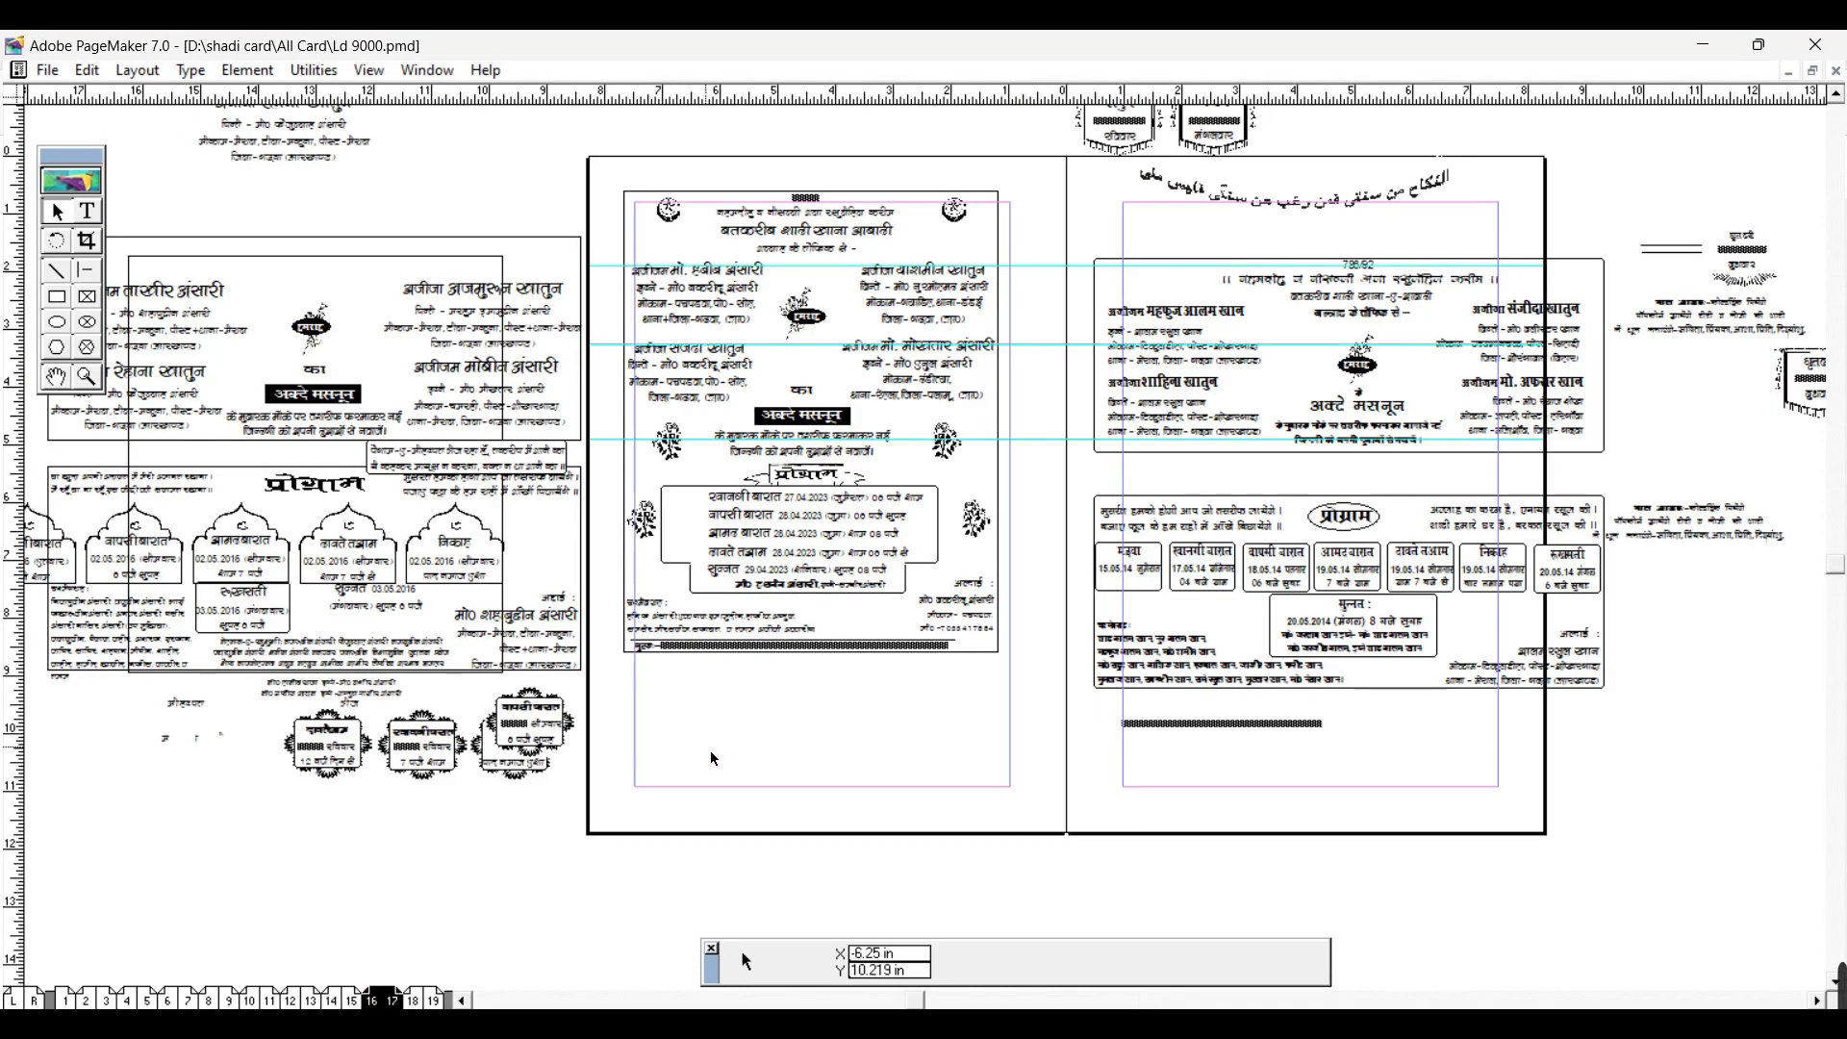
Step: Zoom to actual size on pages 16–17 and pan over the card
key("ctrl+1")
left_click_drag(834, 635, 952, 561)
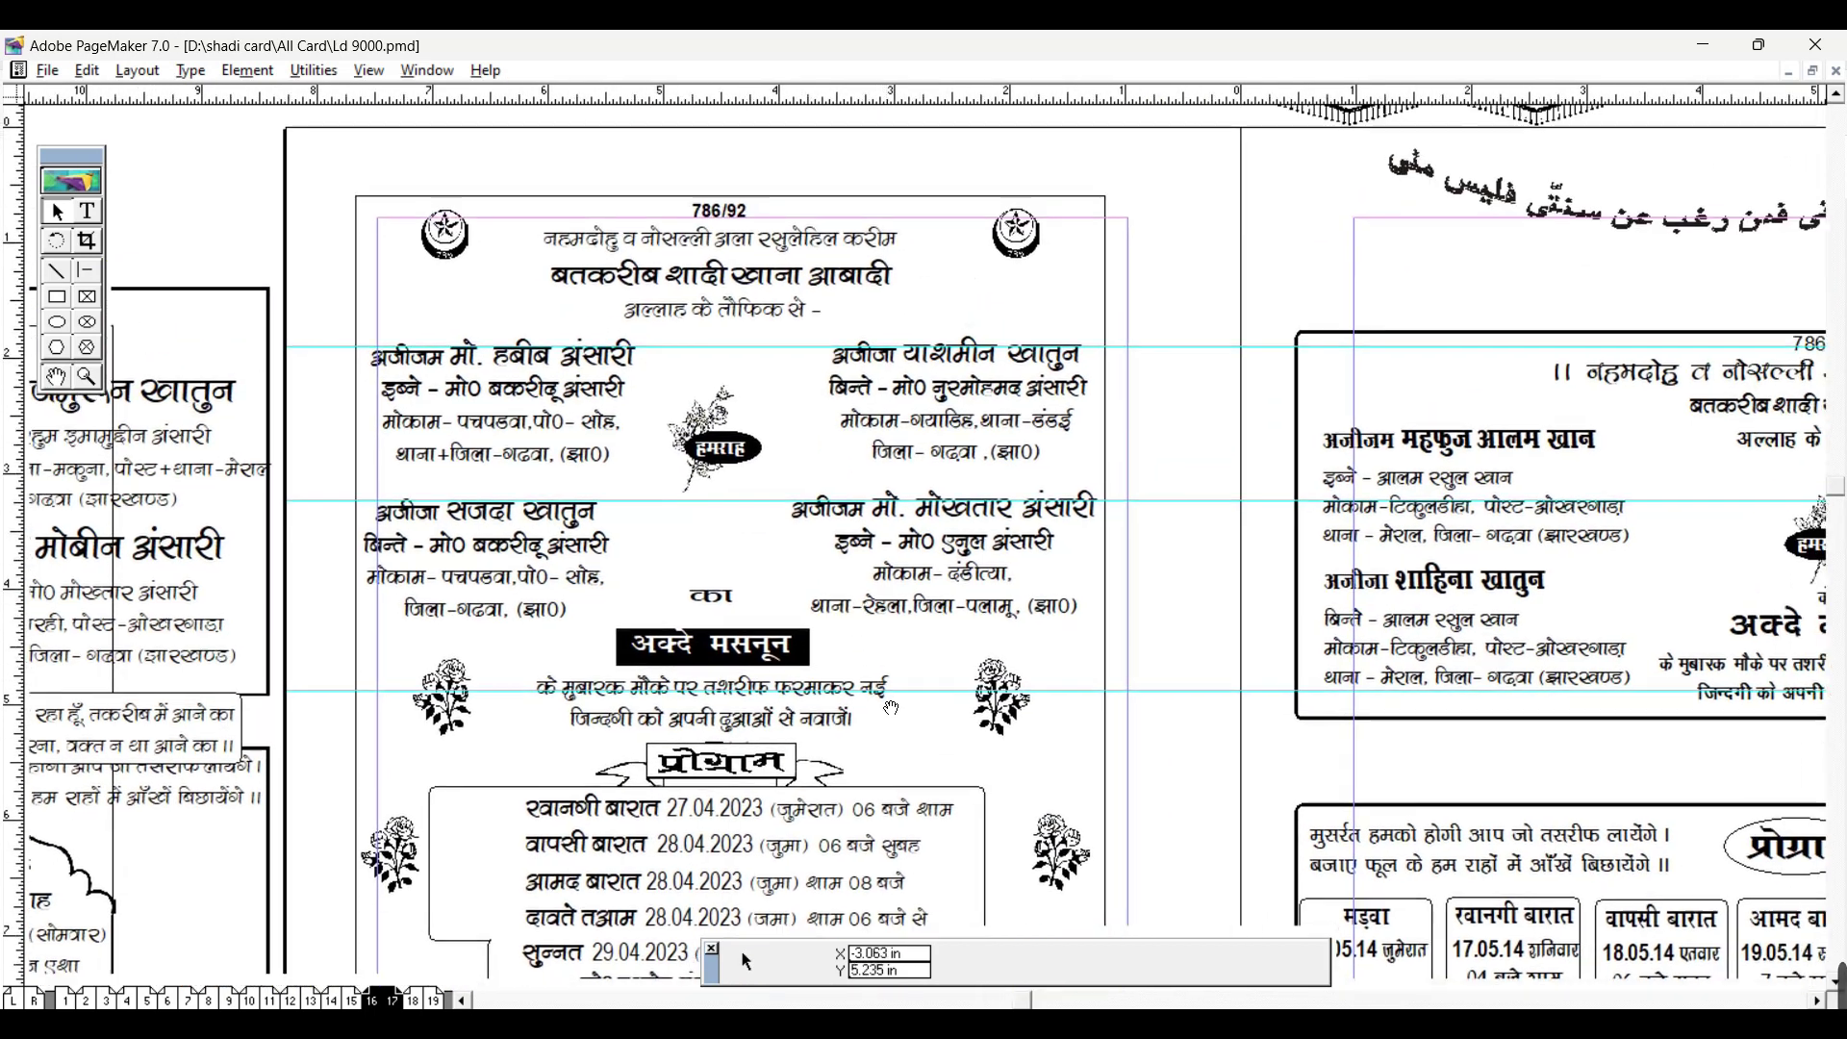
left_click_drag(818, 733, 693, 575)
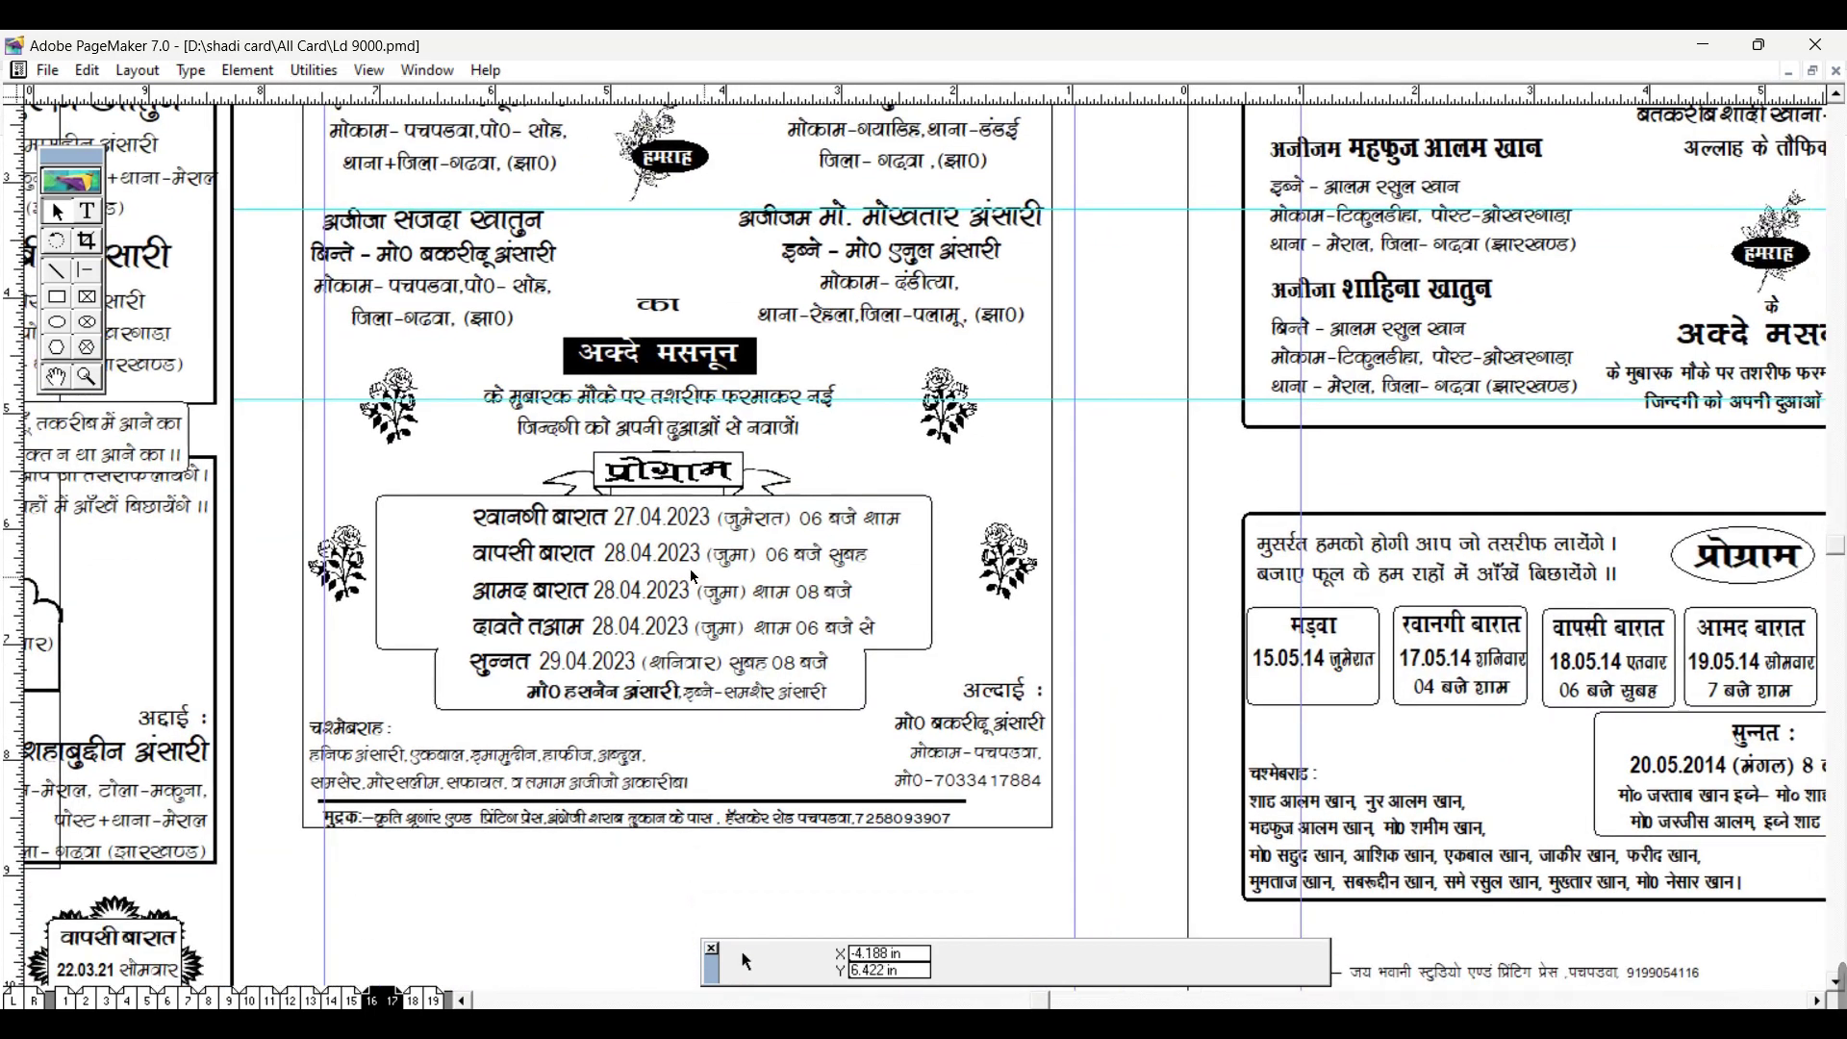
left_click_drag(747, 457, 983, 708)
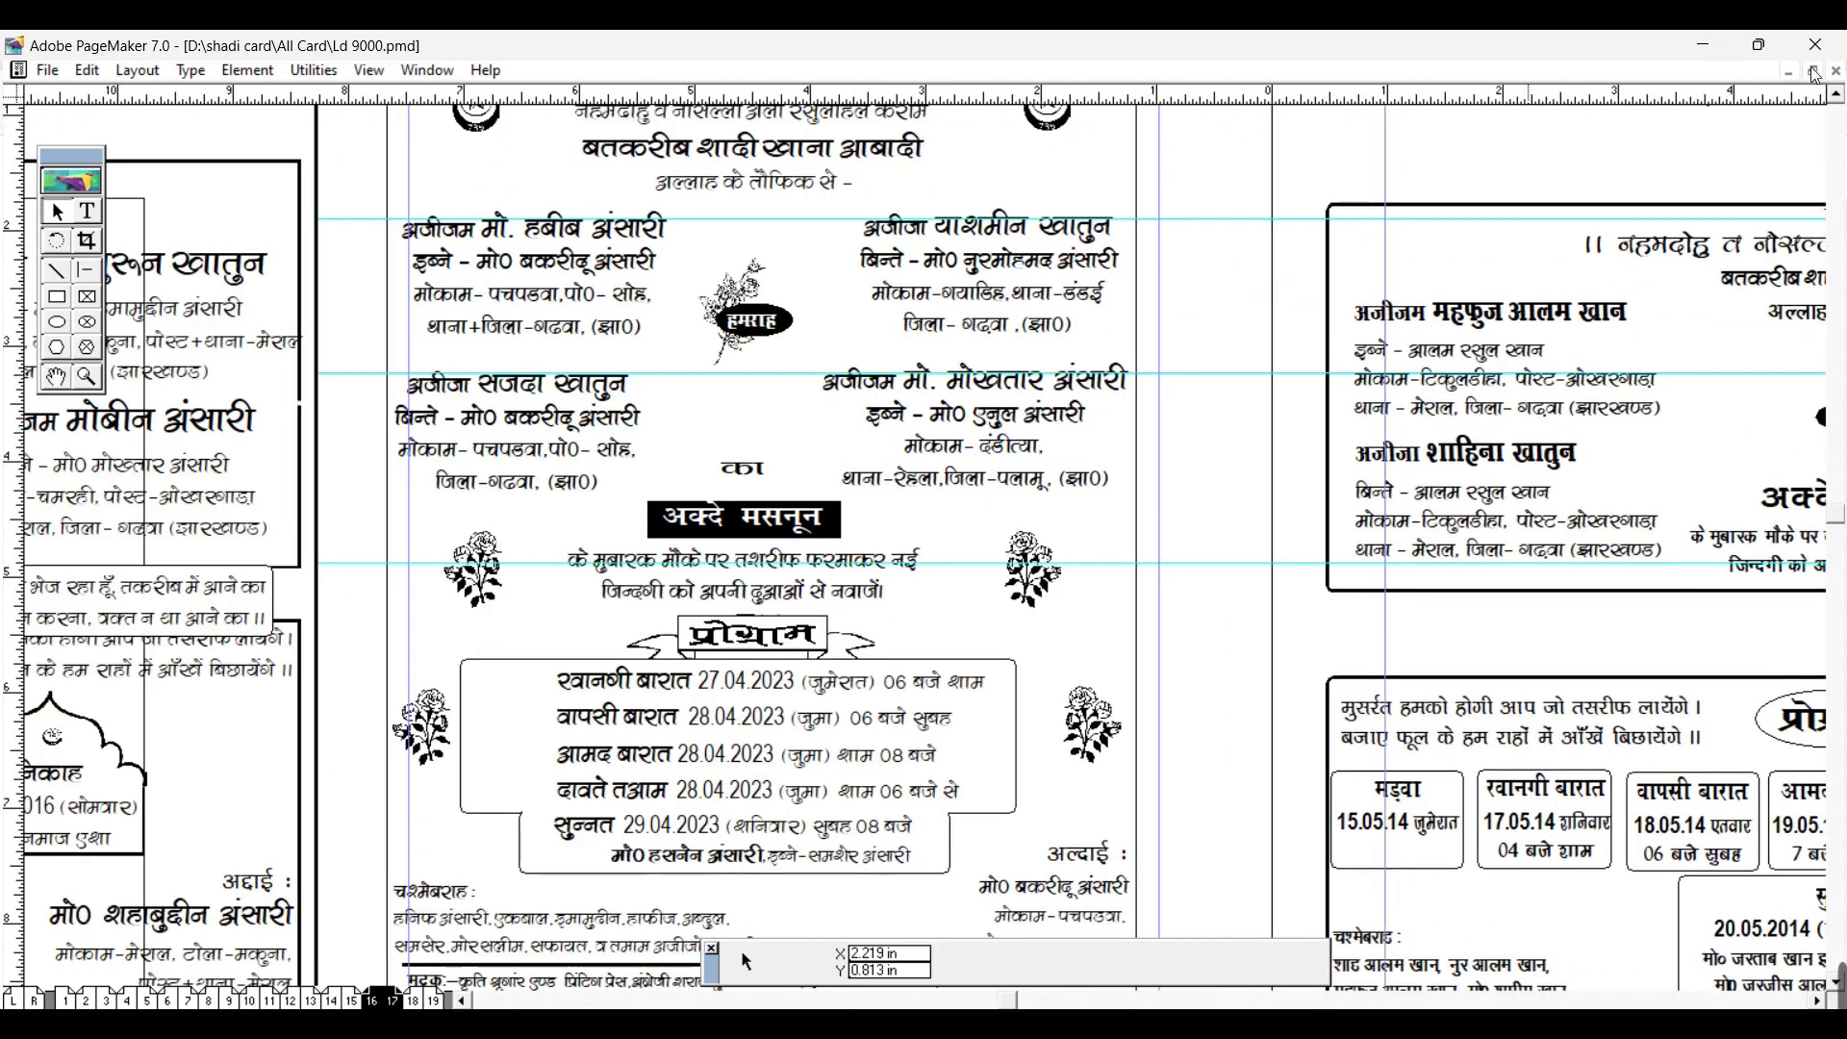
Step: Close Ld 9000 and return to the shadi card folder
key("ctrl+w")
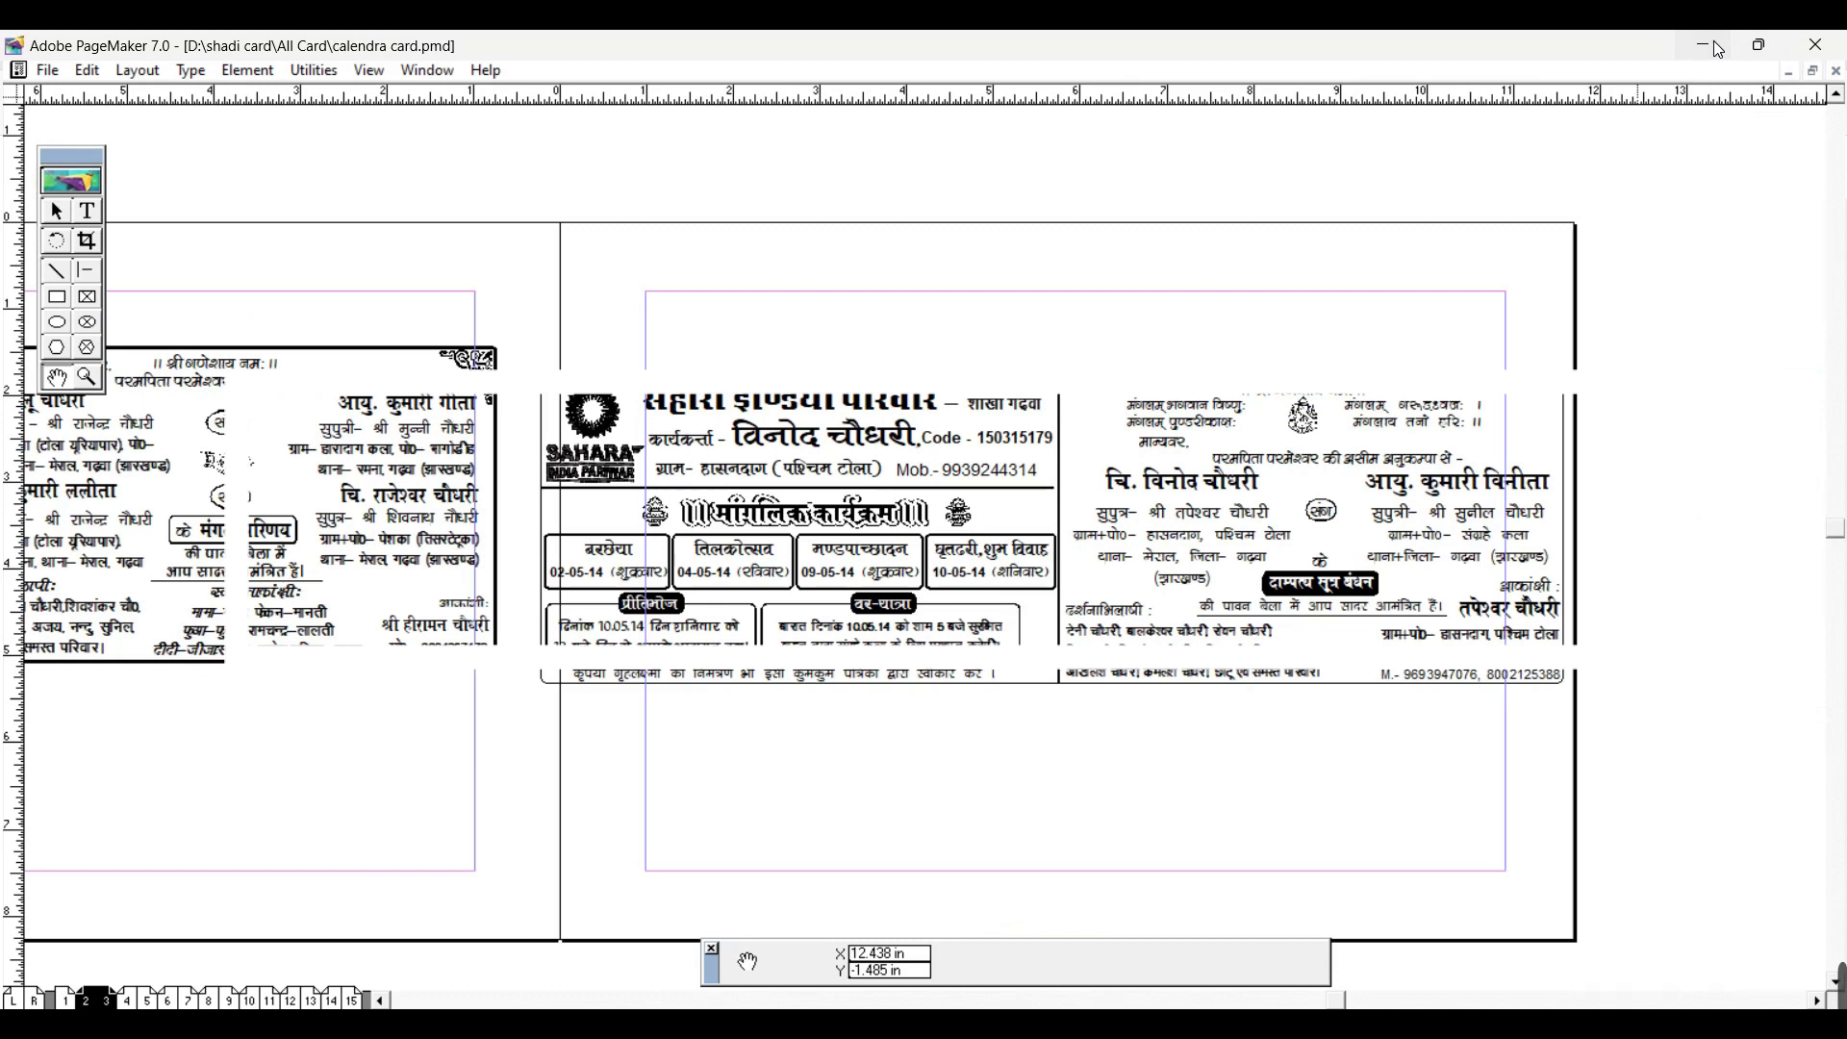
left_click(1717, 49)
left_click(468, 171)
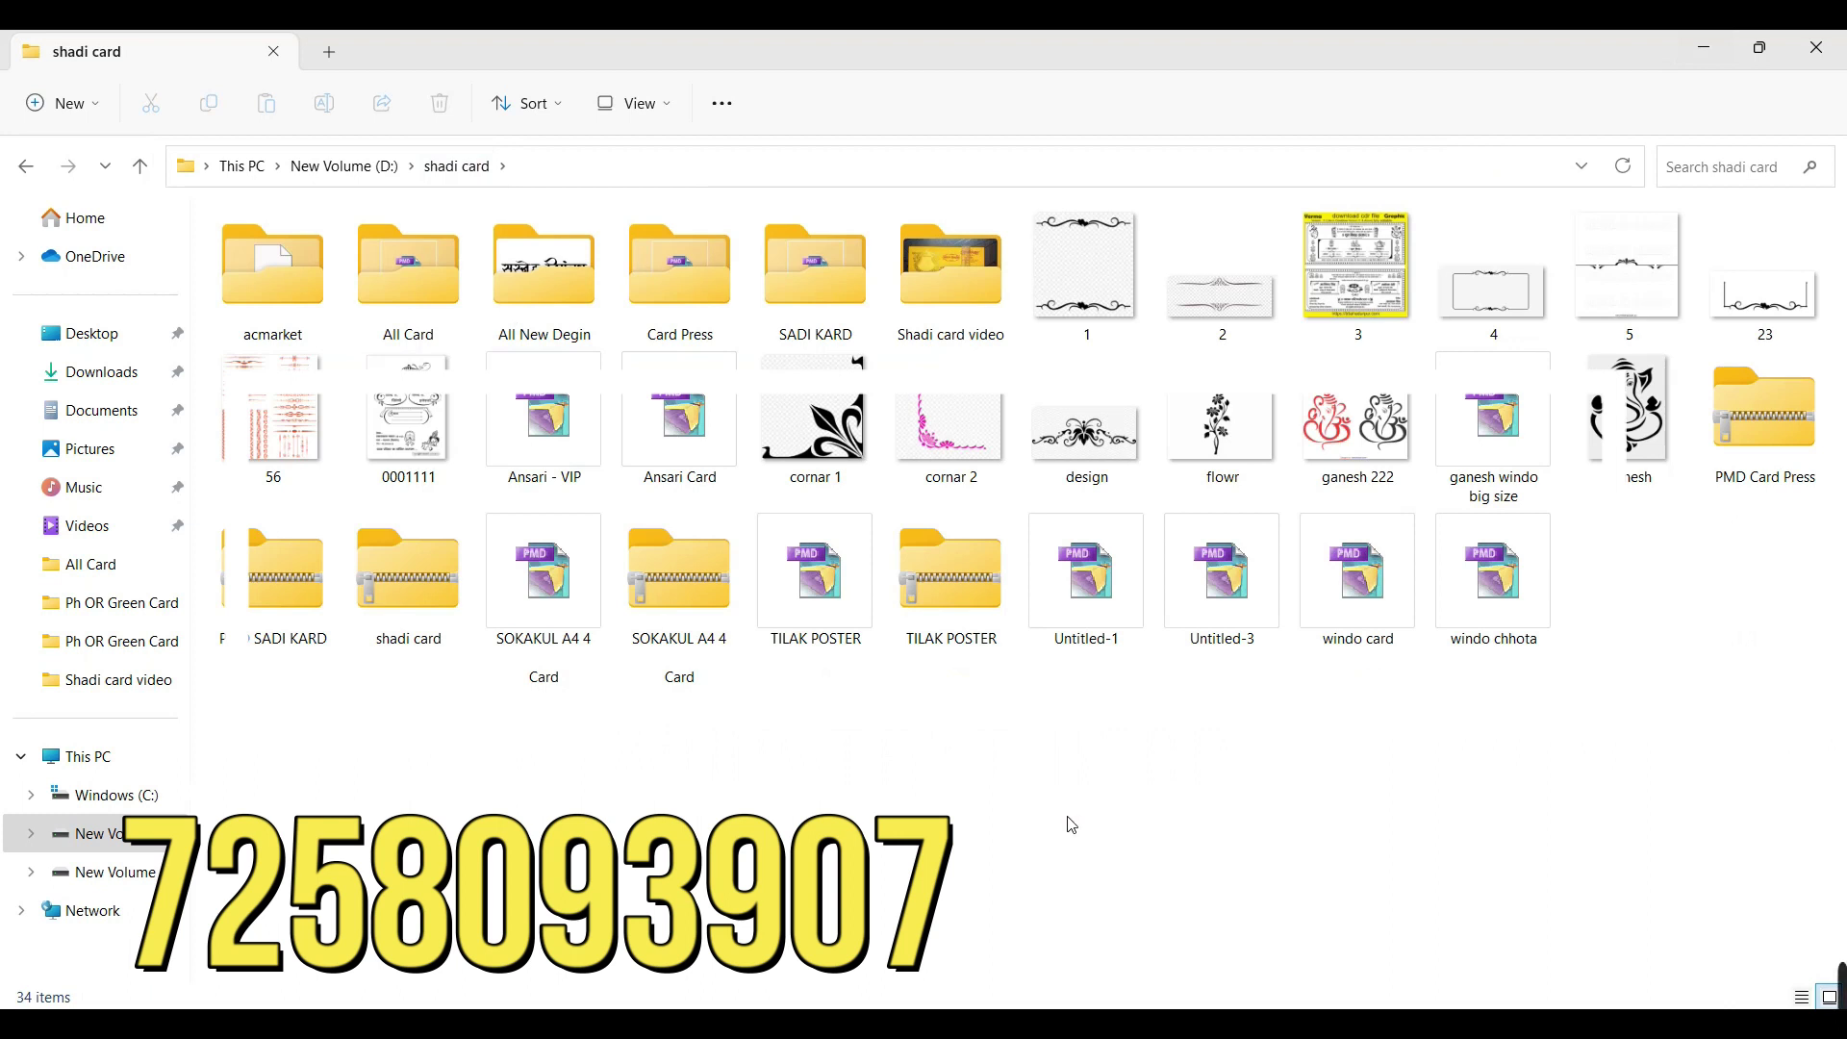
Step: Enter the All Card folder and select the muhurat card { copy style} file
left_click_drag(299, 745, 1422, 207)
left_click(776, 420)
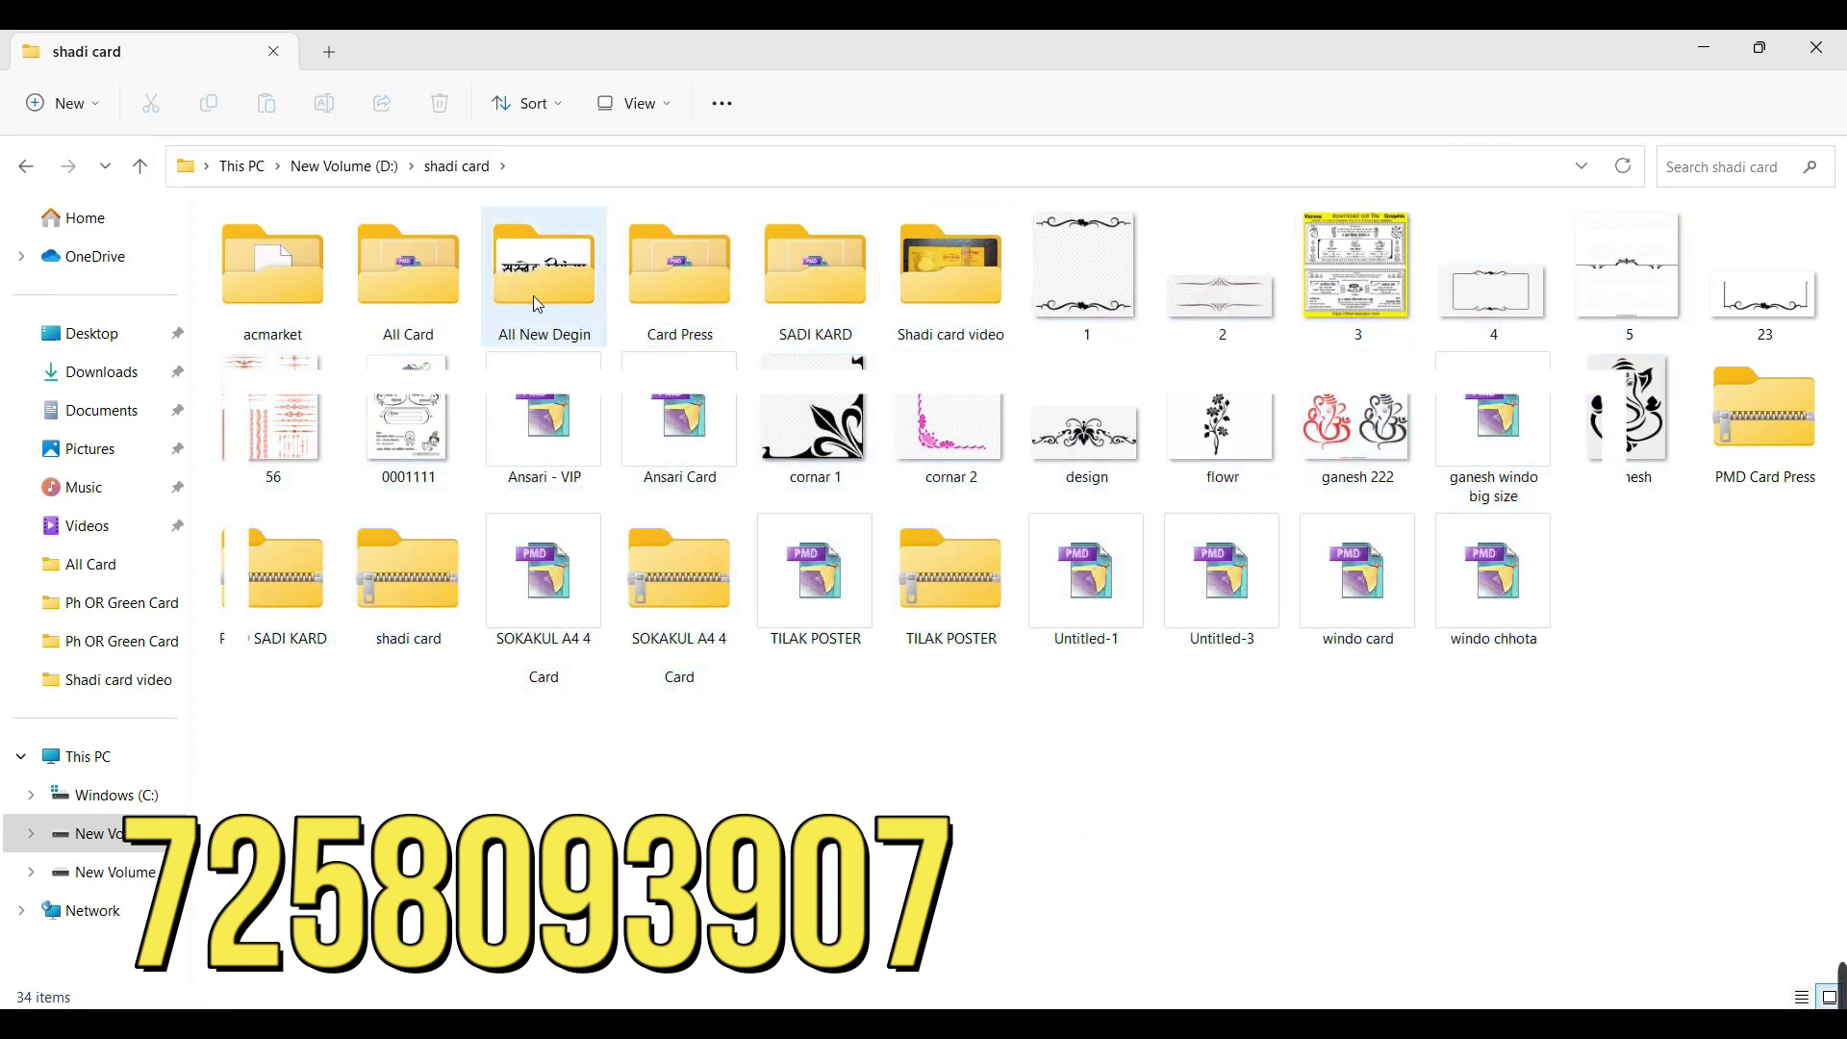
left_click(442, 294)
double_click(441, 293)
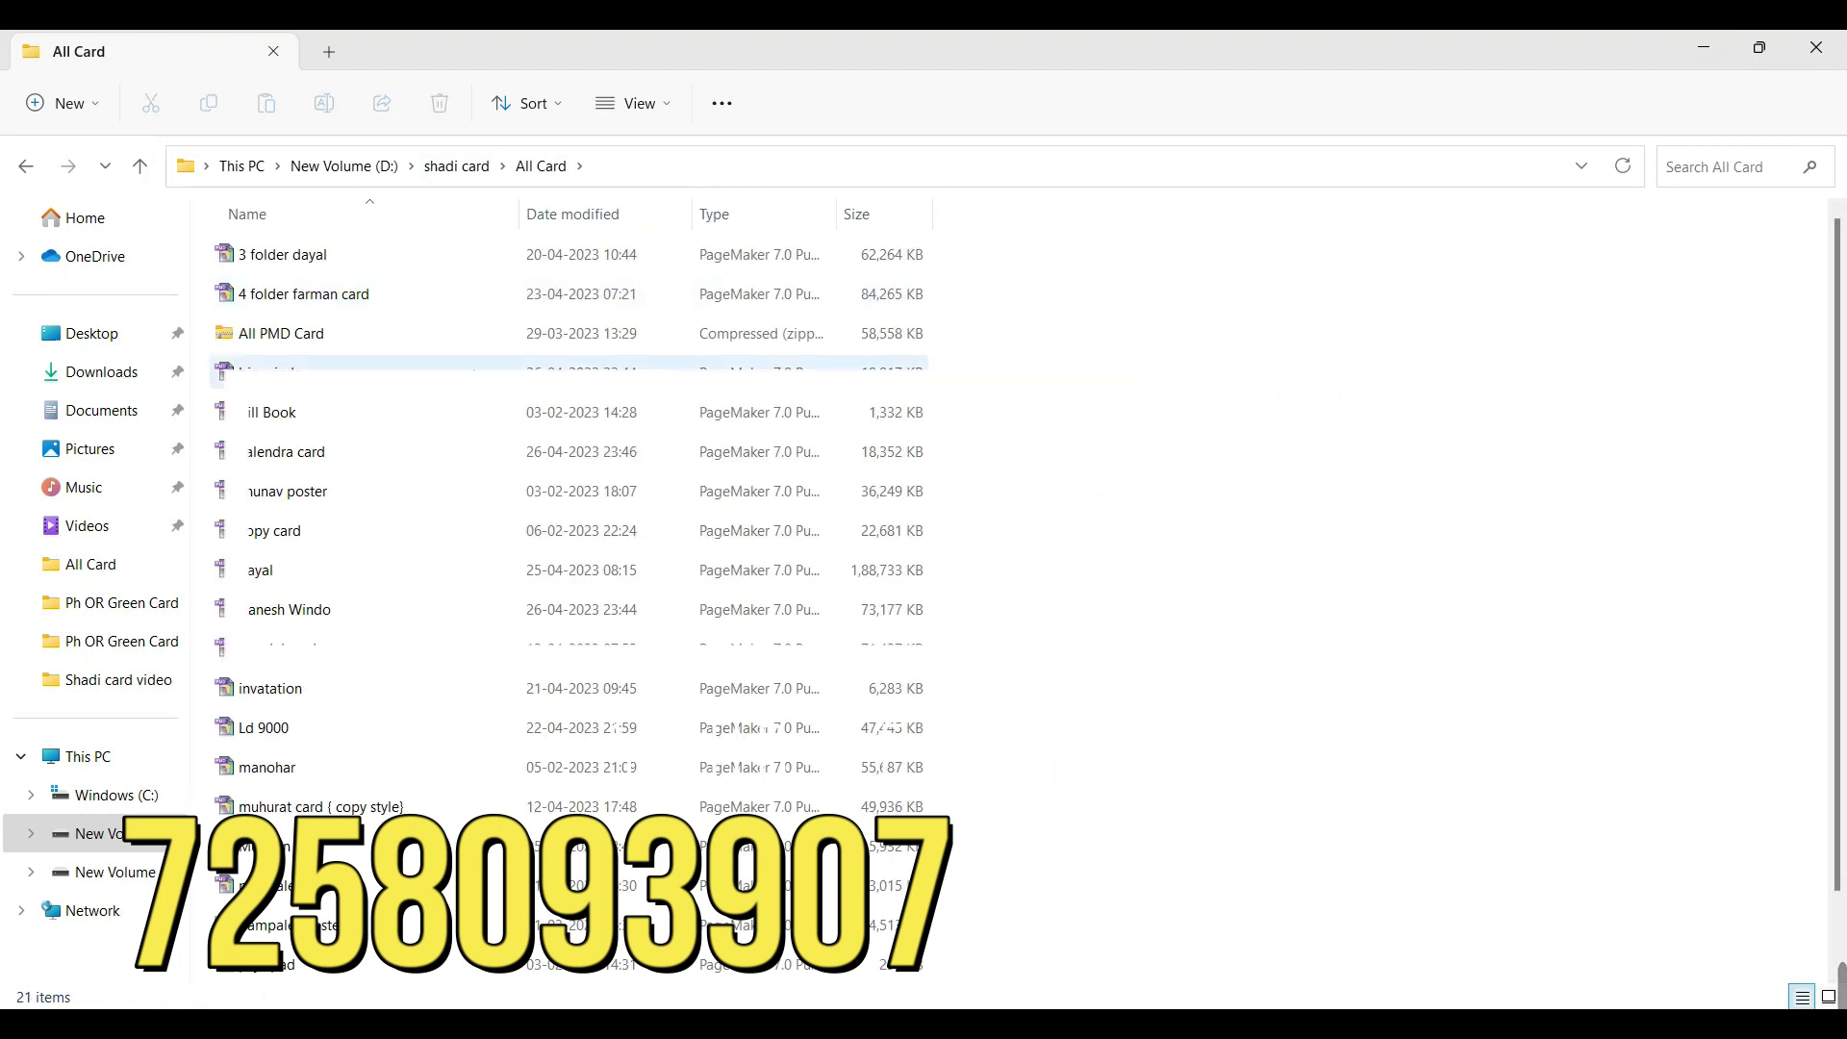
scroll(525, 642, "down", 1)
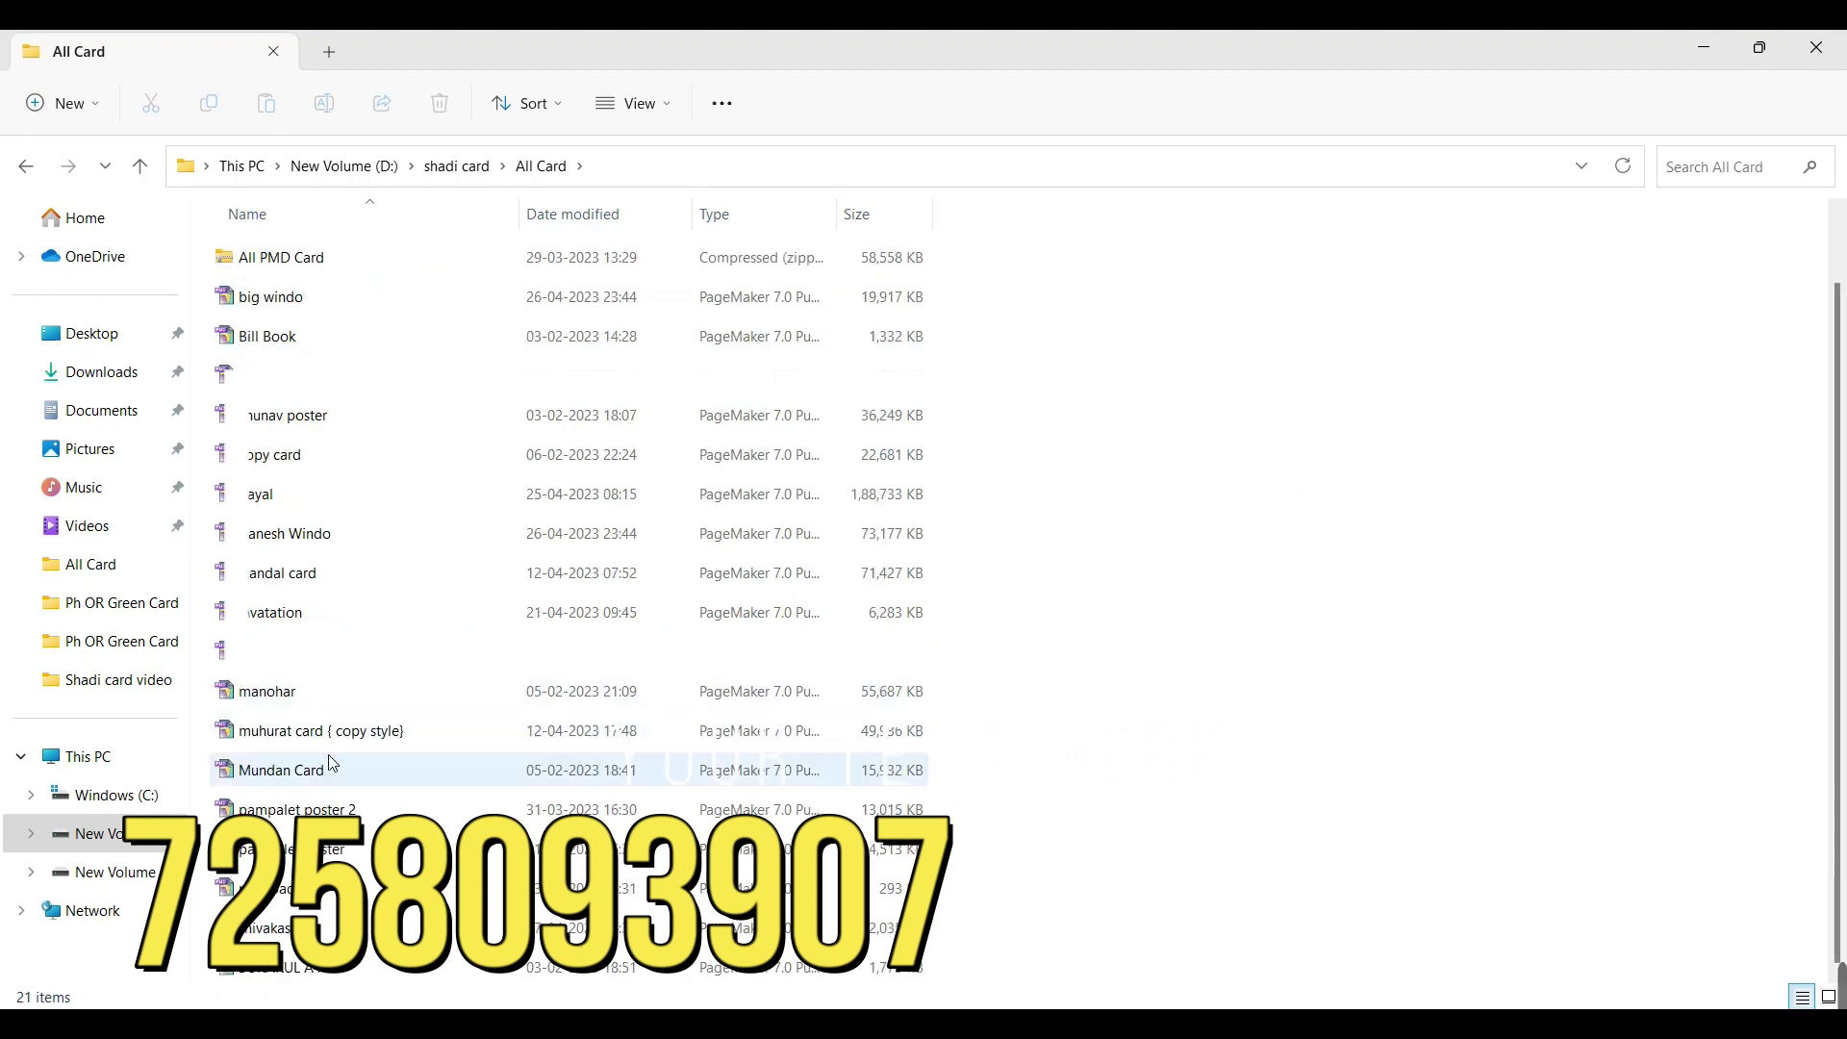
left_click(291, 694)
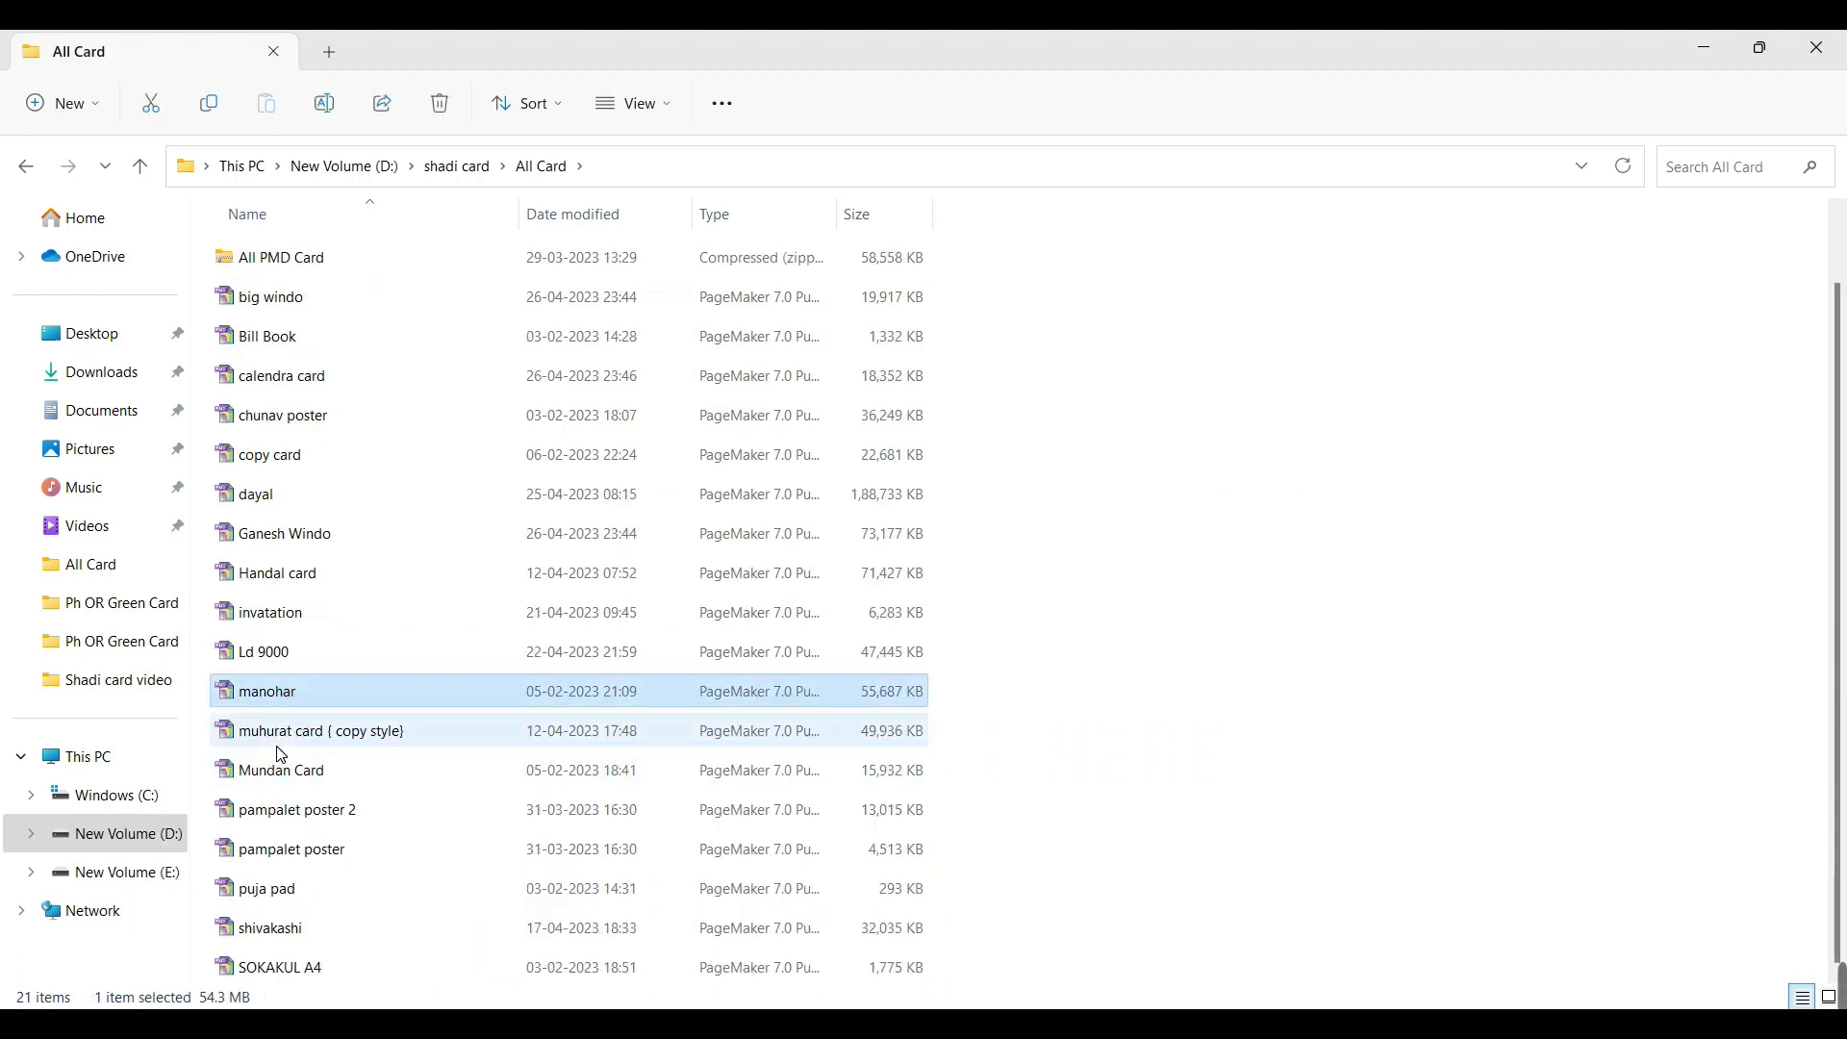
left_click(293, 739)
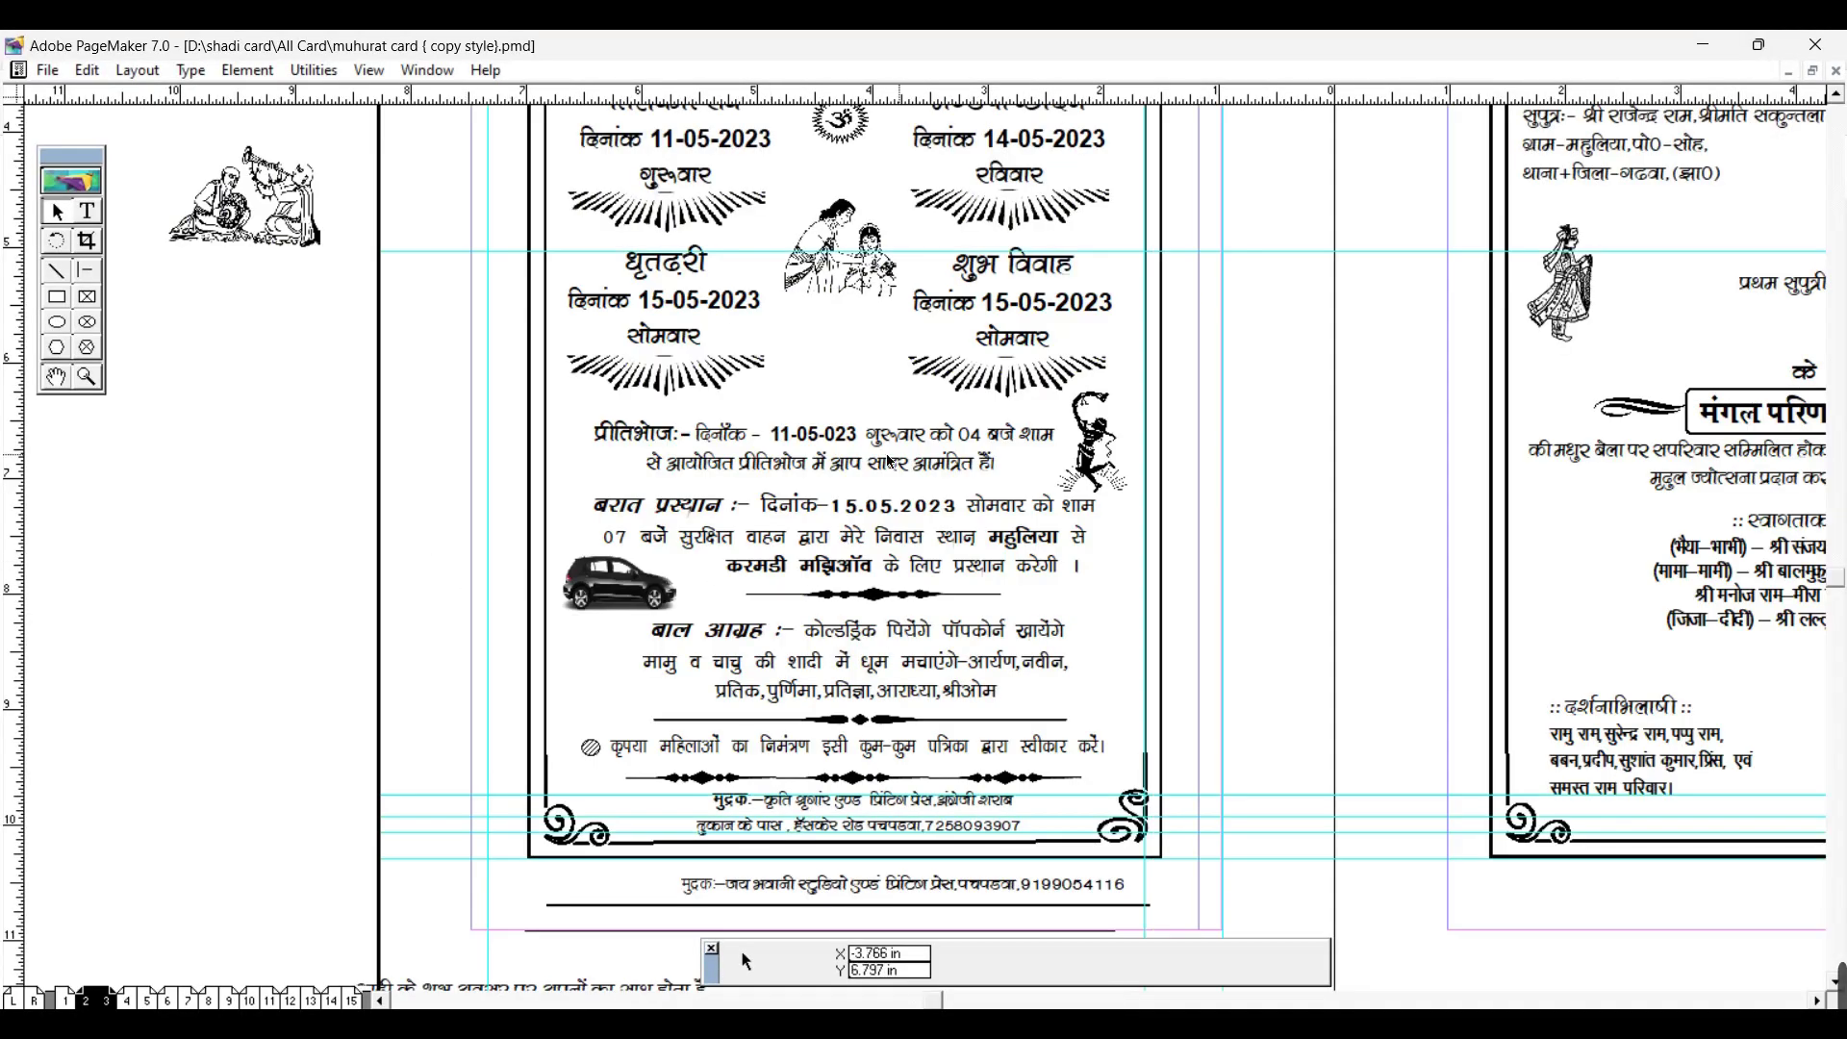
Step: Fit pages 2–3 in the window, view pages 6–7 zoomed out, then close PageMaker
left_click(57, 377)
key("ctrl+0")
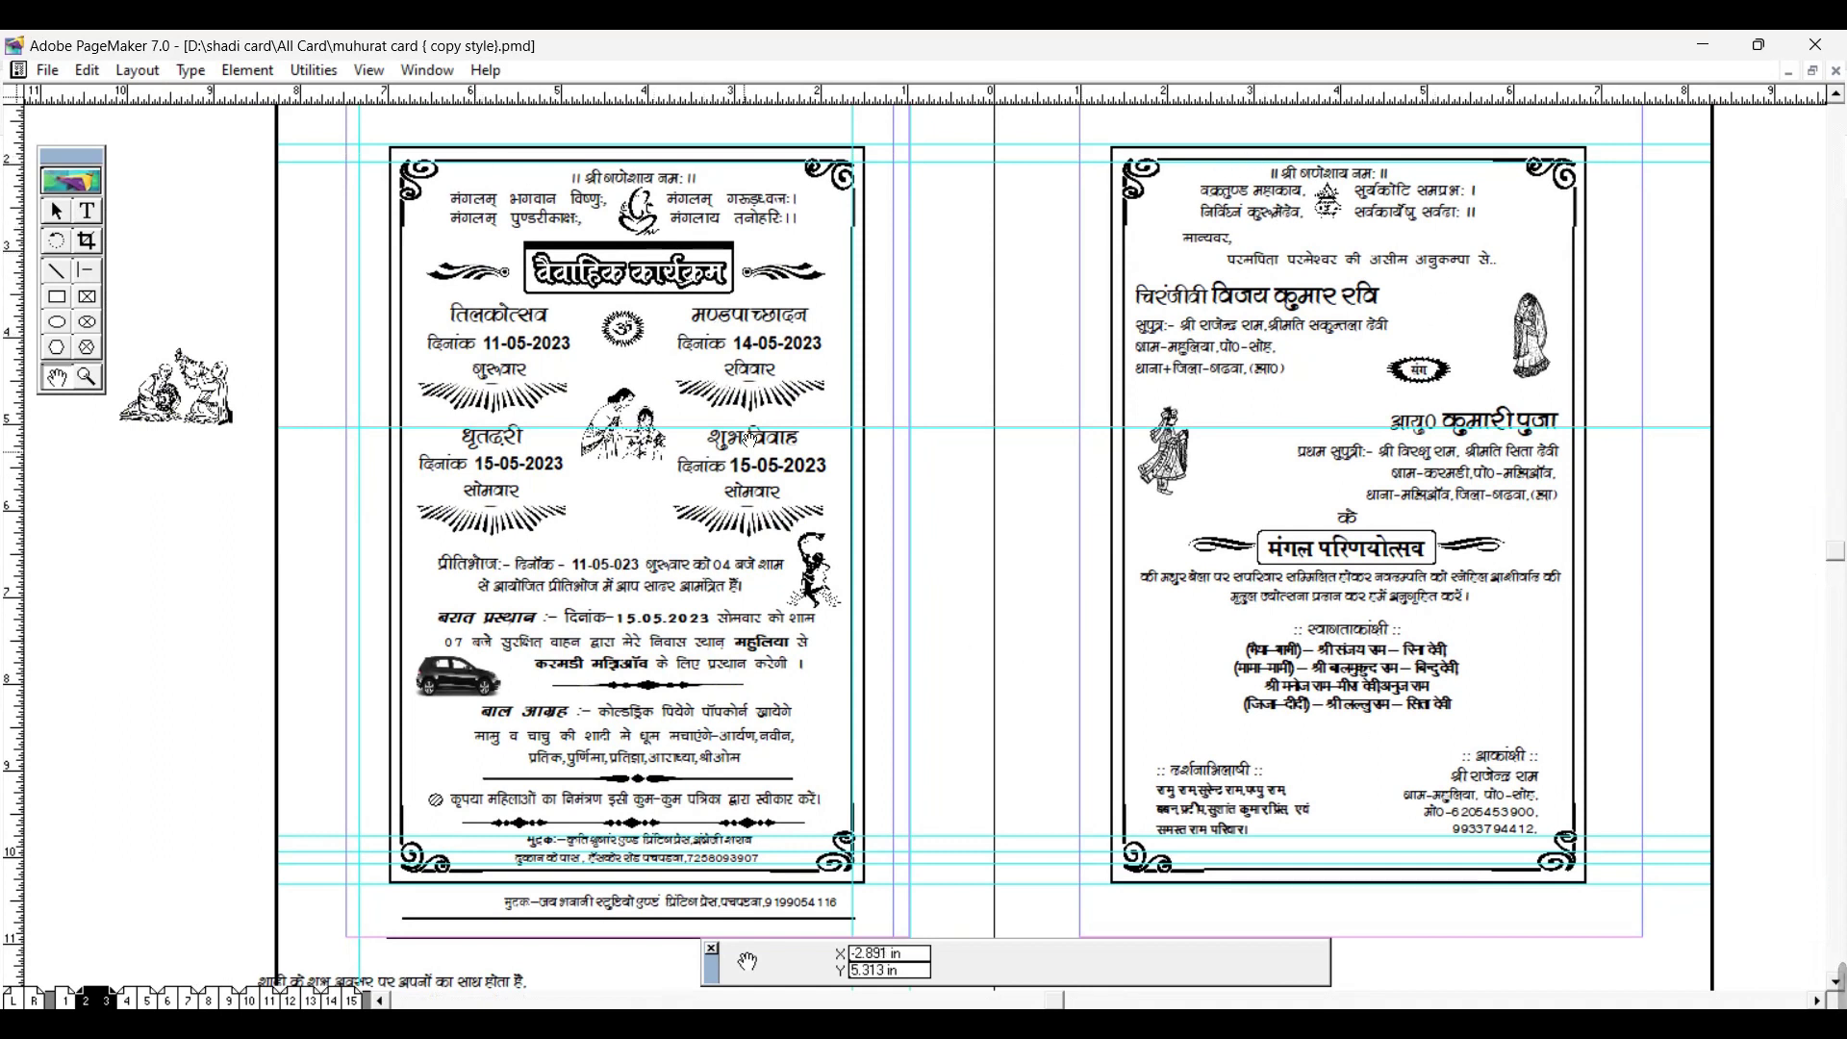
left_click(168, 1000)
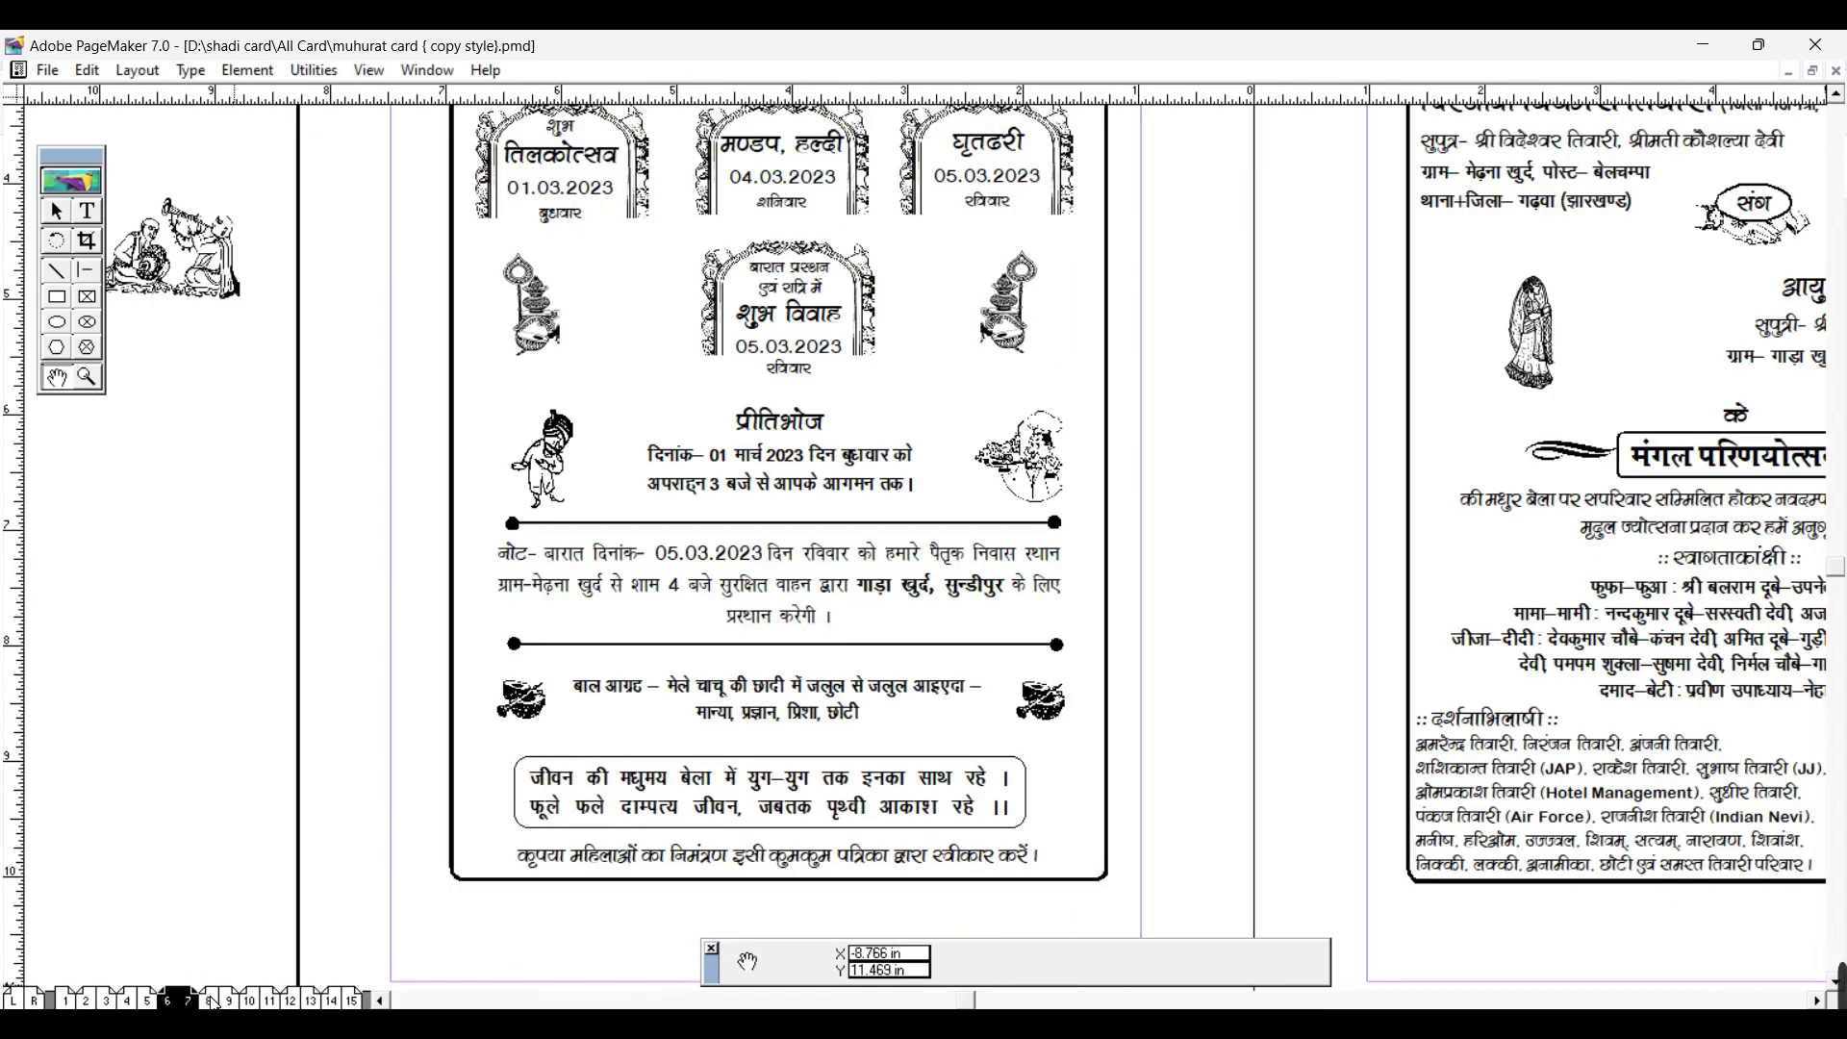
key("ctrl+minus")
left_click(1816, 44)
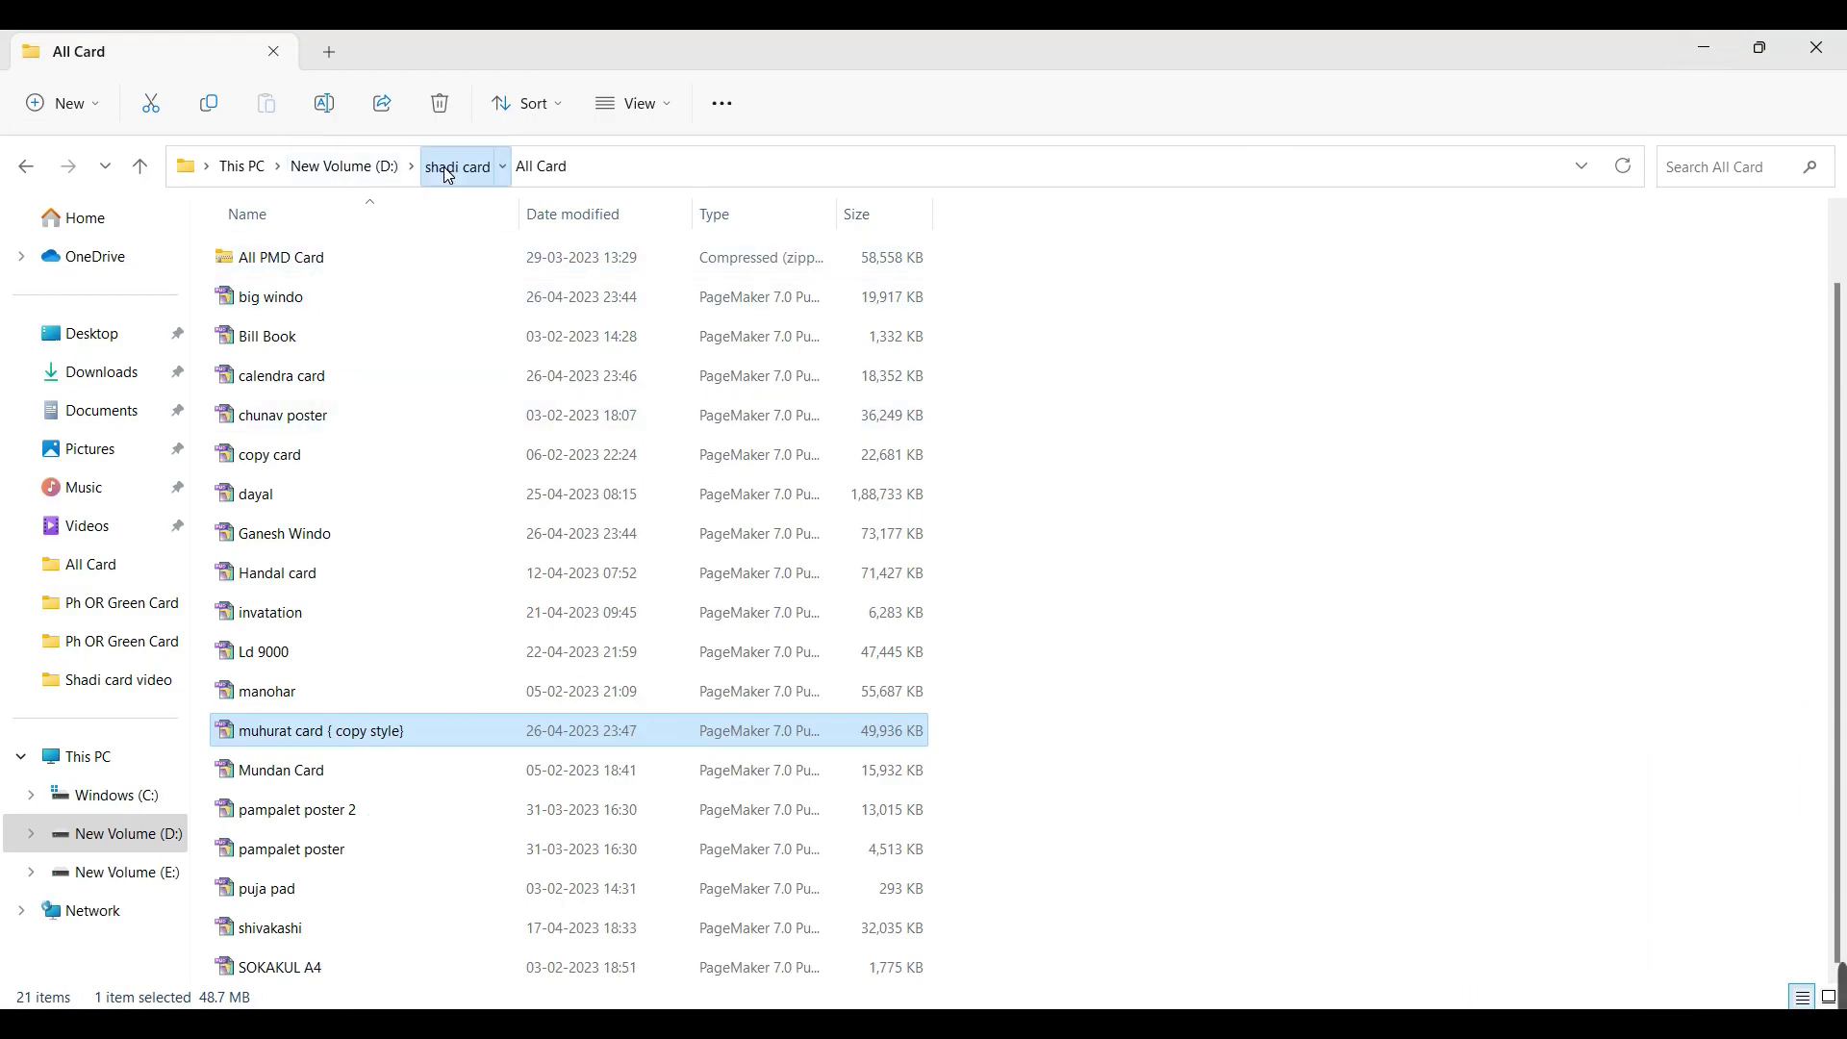
Step: Navigate to SADI KARD\Ansari card and open the Ansari Card document
left_click(451, 170)
double_click(822, 256)
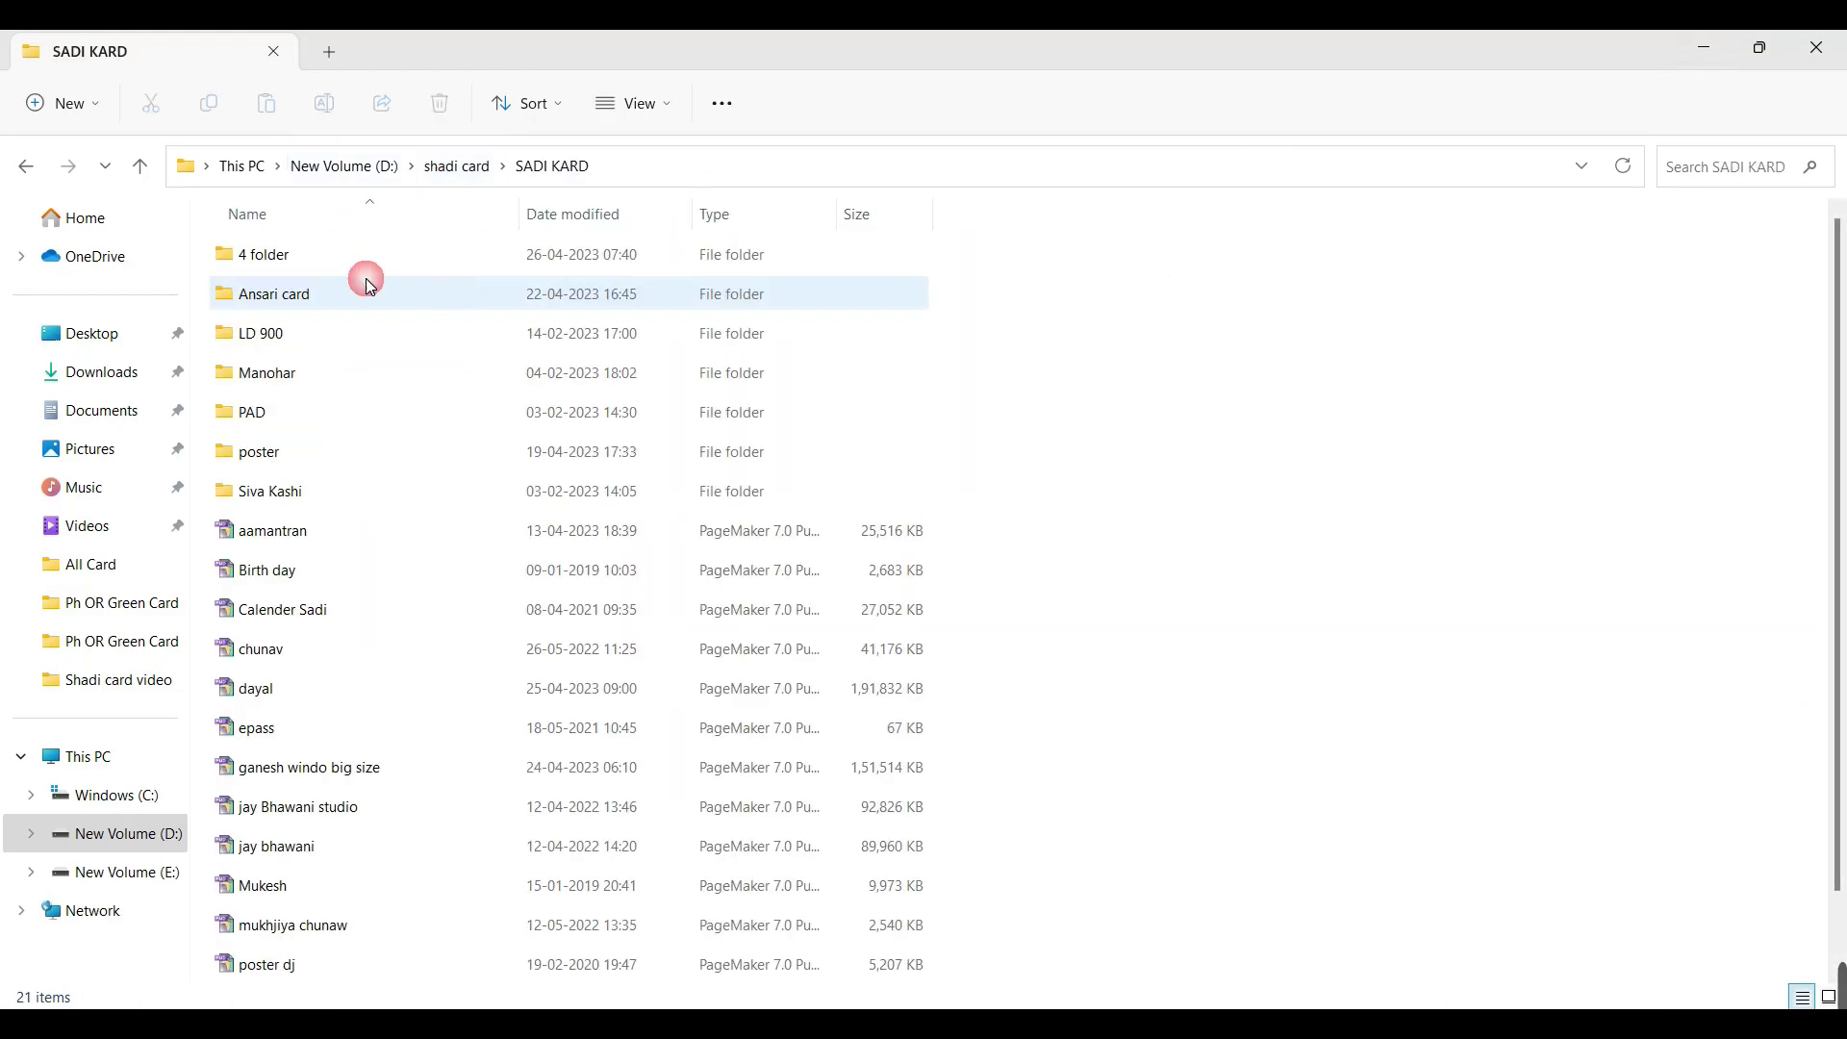
double_click(279, 256)
left_click(553, 167)
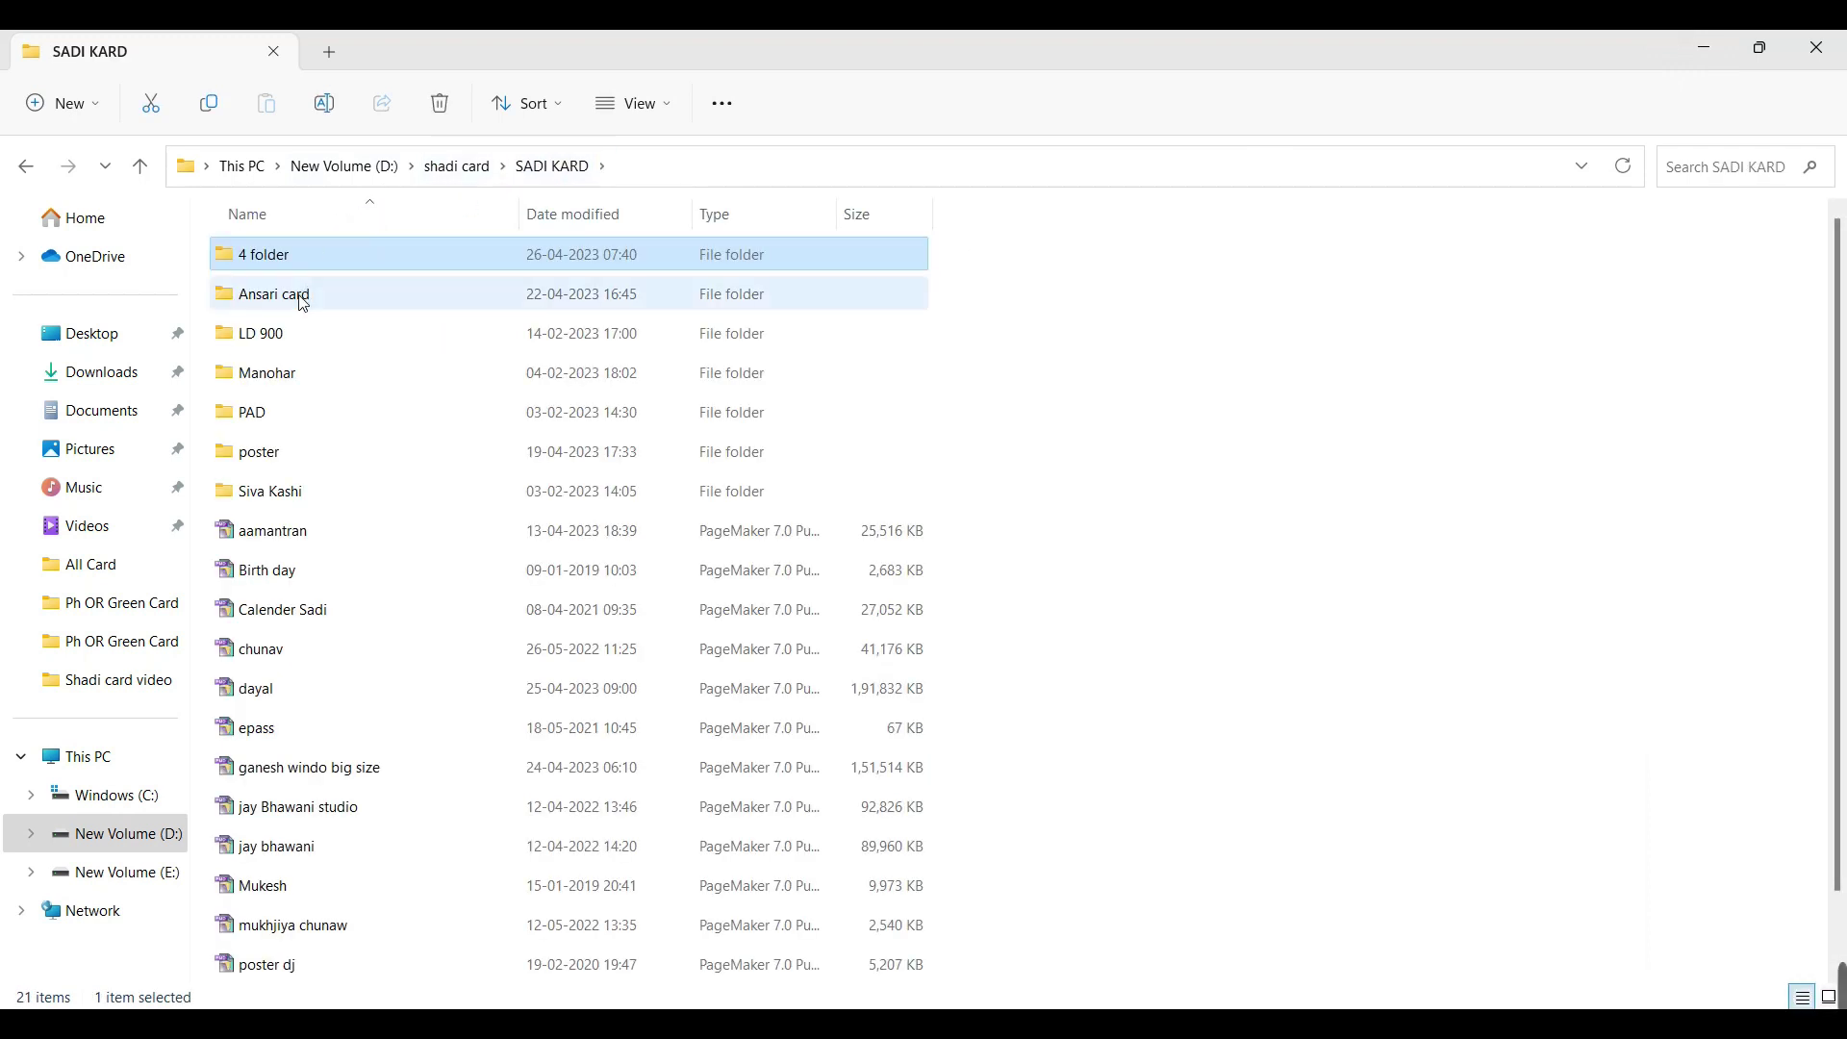
double_click(288, 296)
double_click(310, 337)
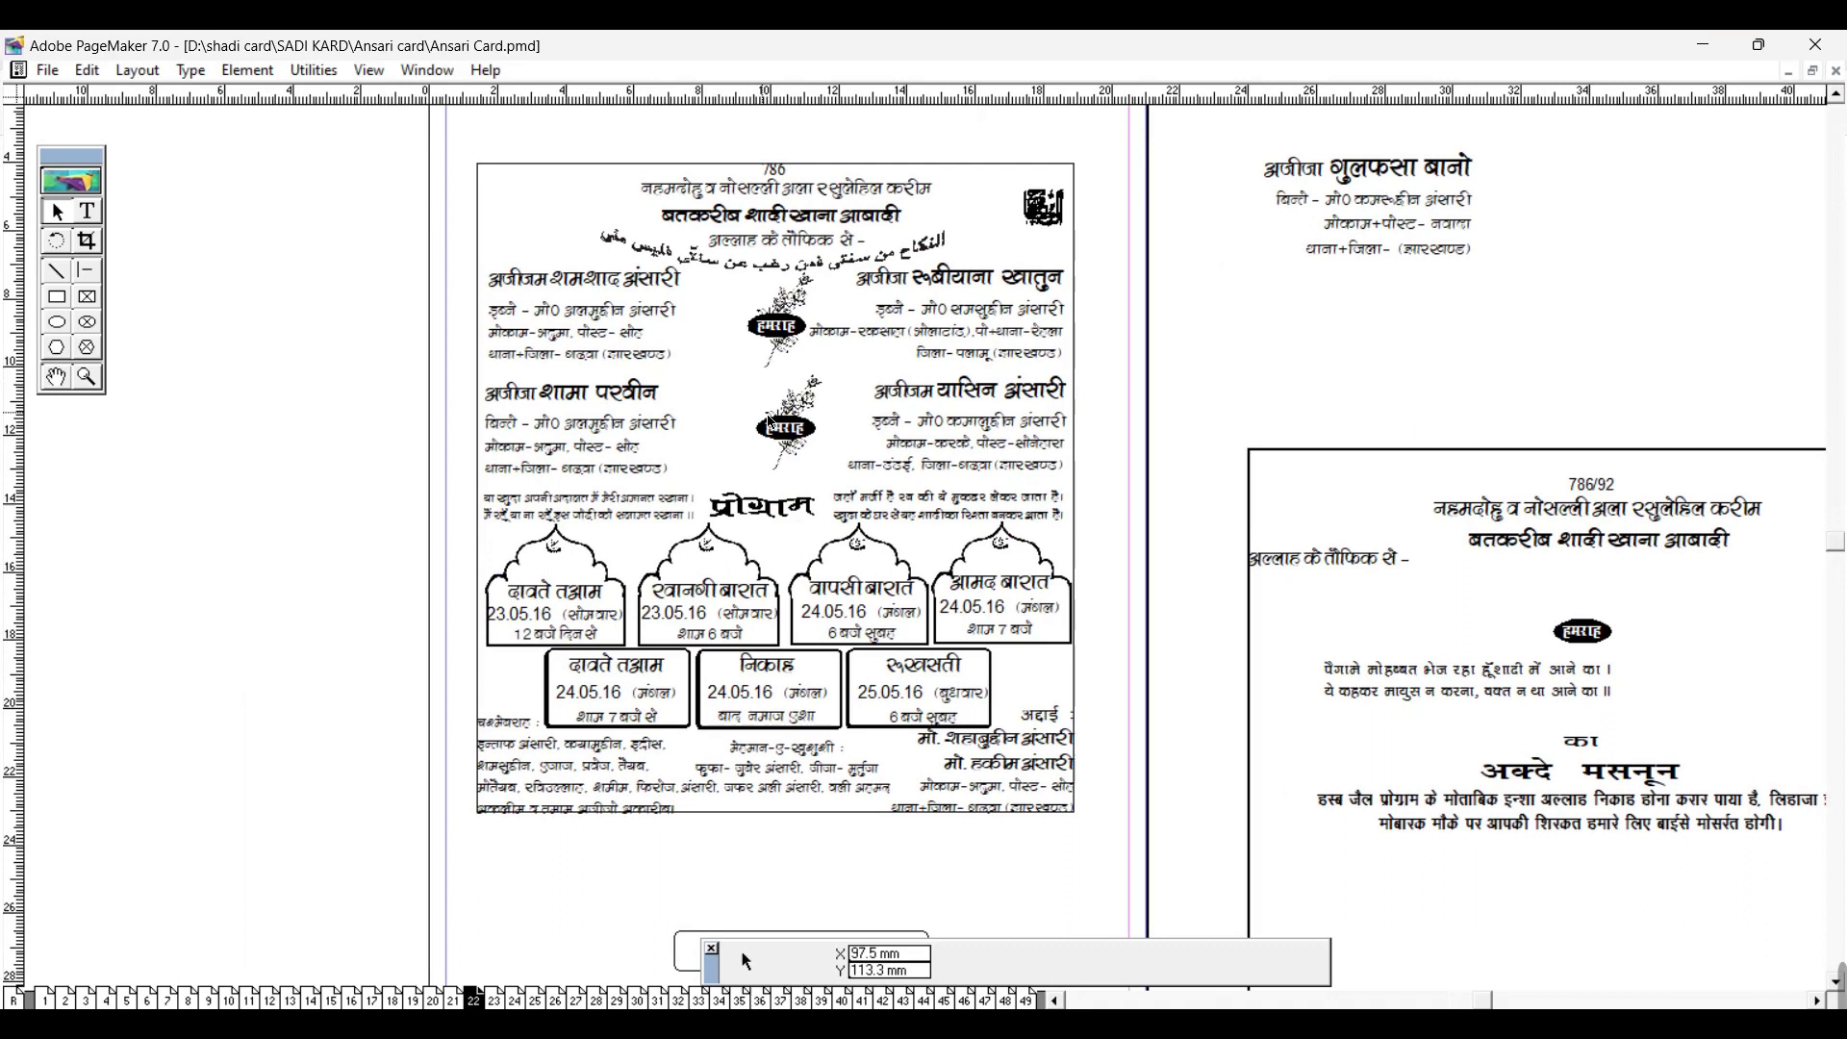
Step: Page through Ansari Card pages 23 to 29, jump to 32 and 49, then back to 37
left_click(494, 1000)
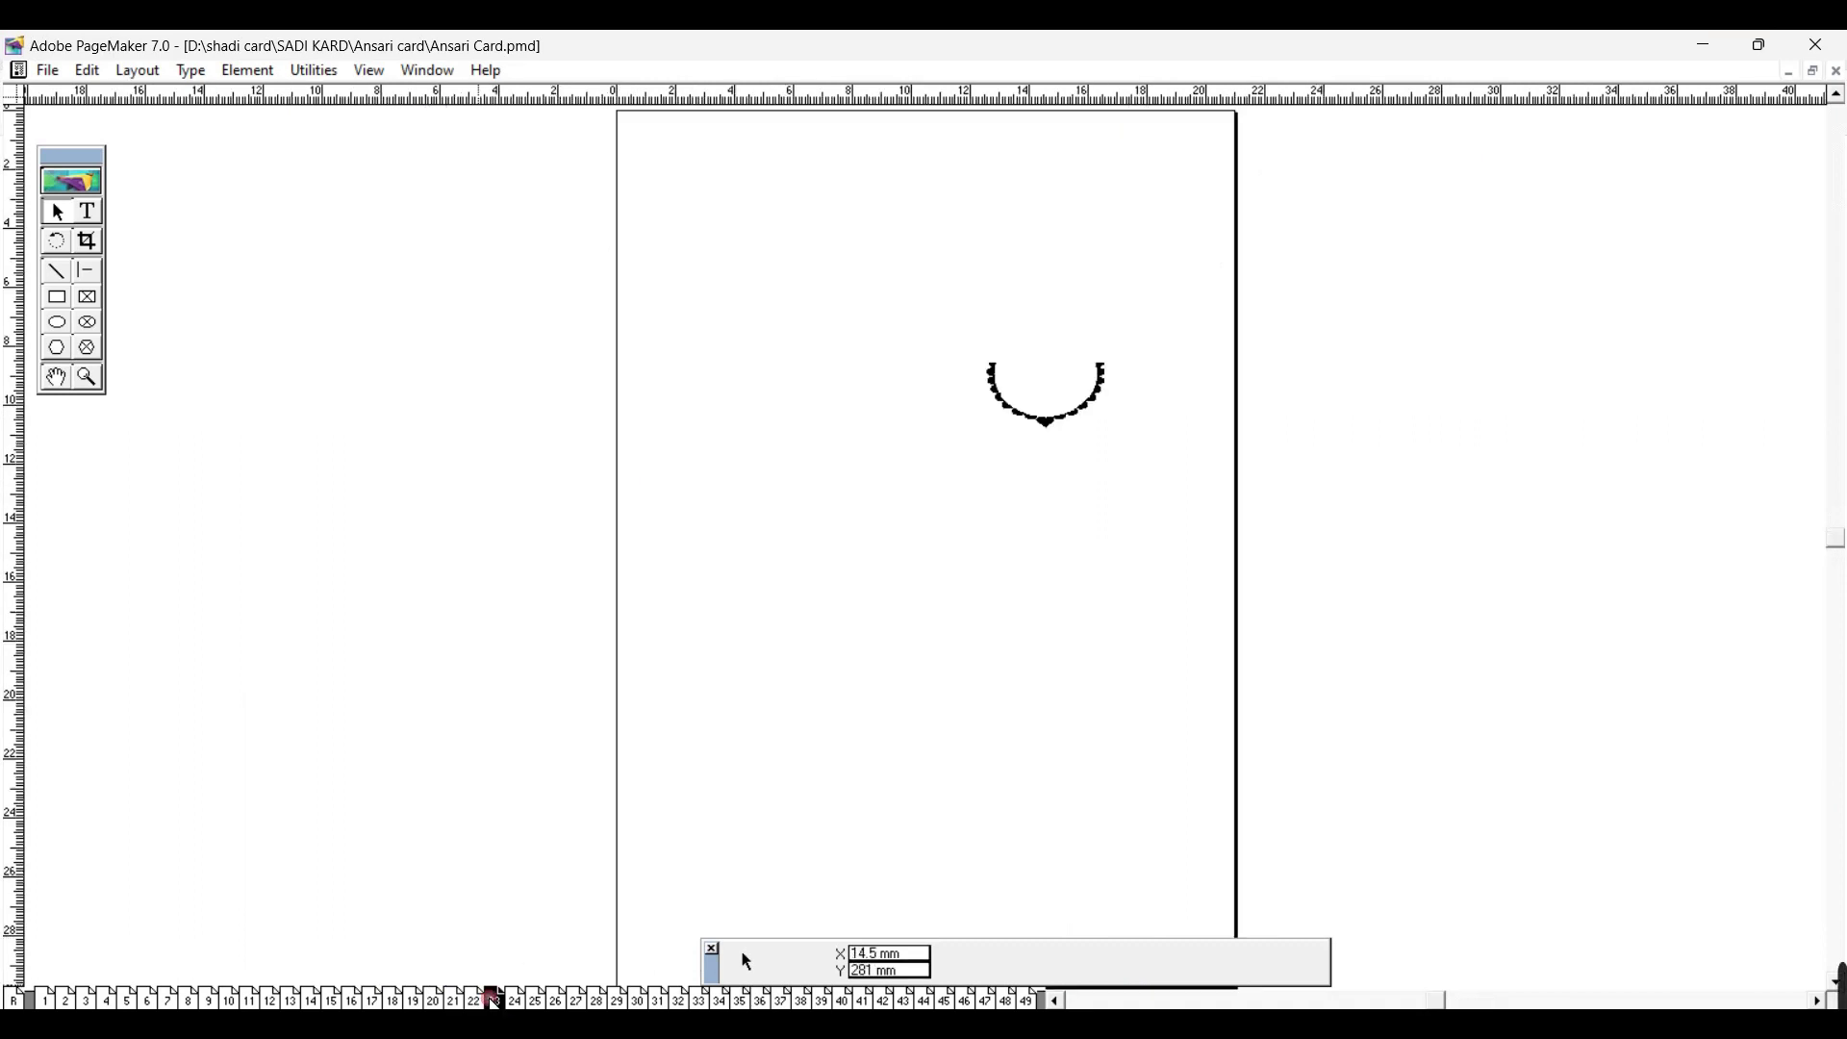
left_click(555, 1001)
left_click(576, 1000)
left_click(597, 1001)
left_click(617, 1000)
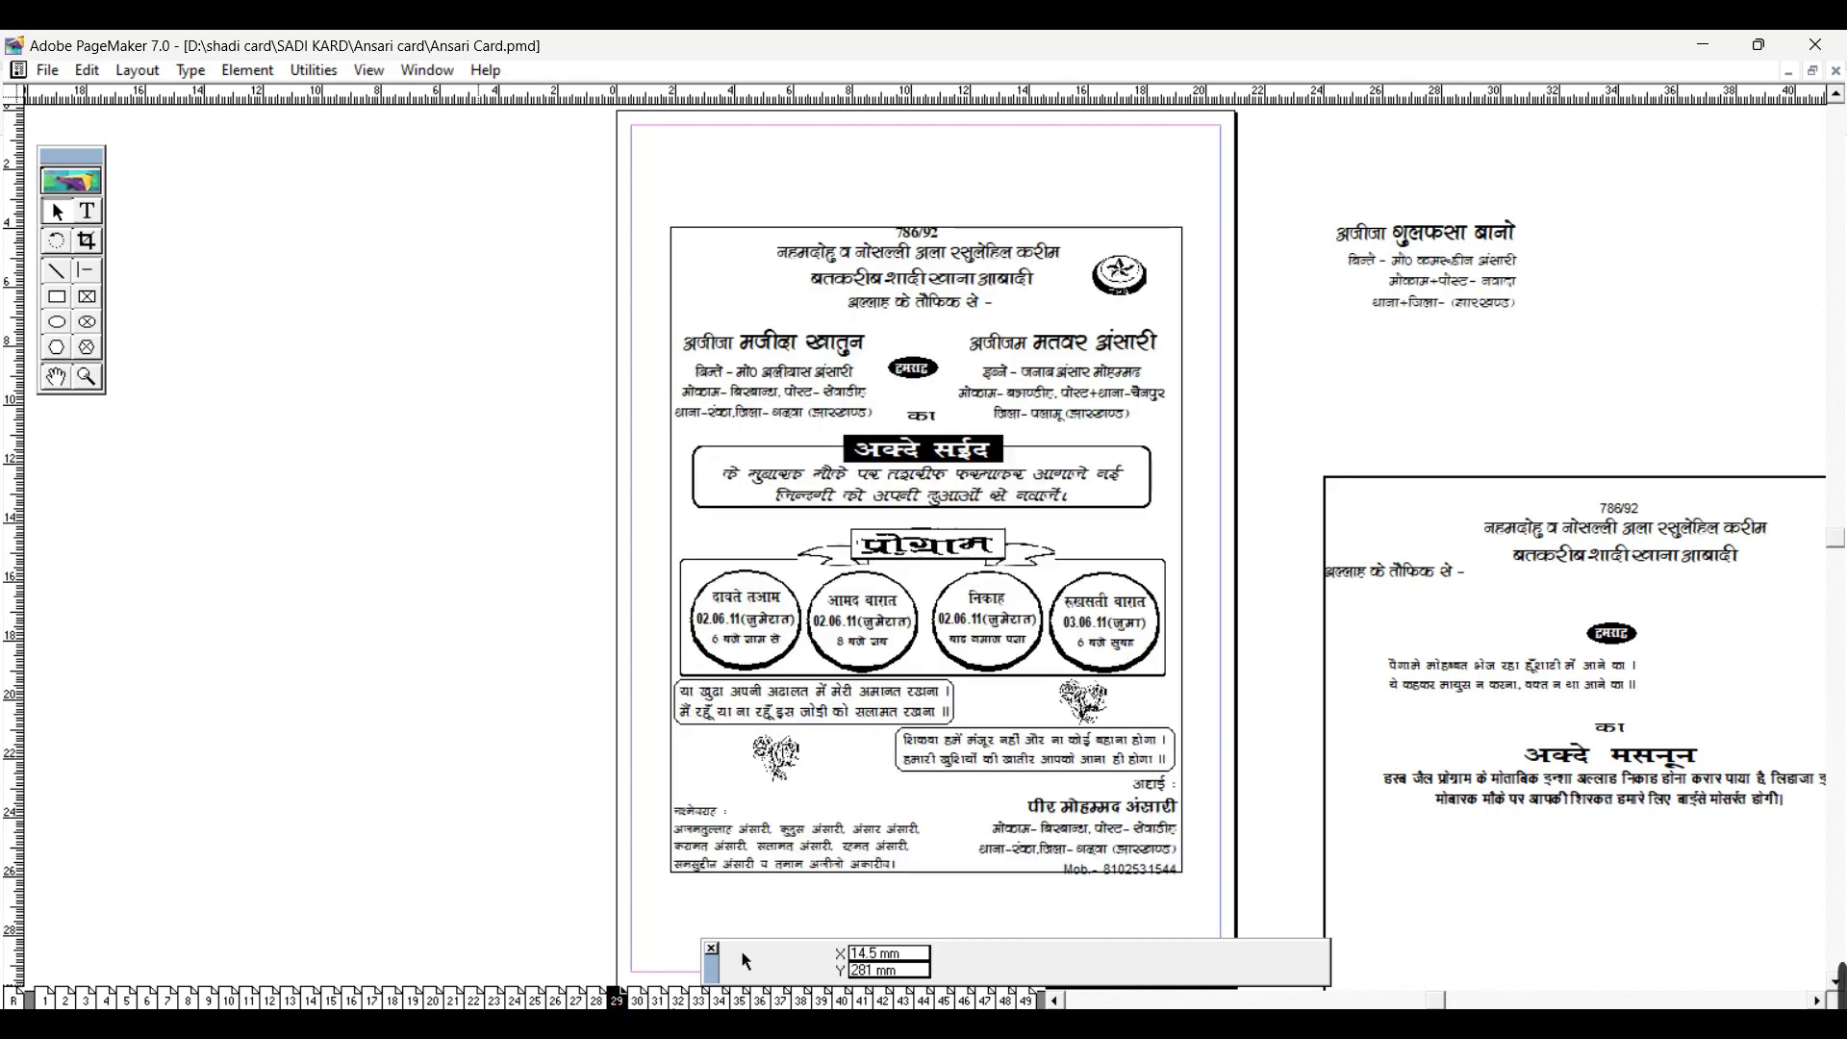
key("Page_Down")
key("Page_Down")
key("Page_Down")
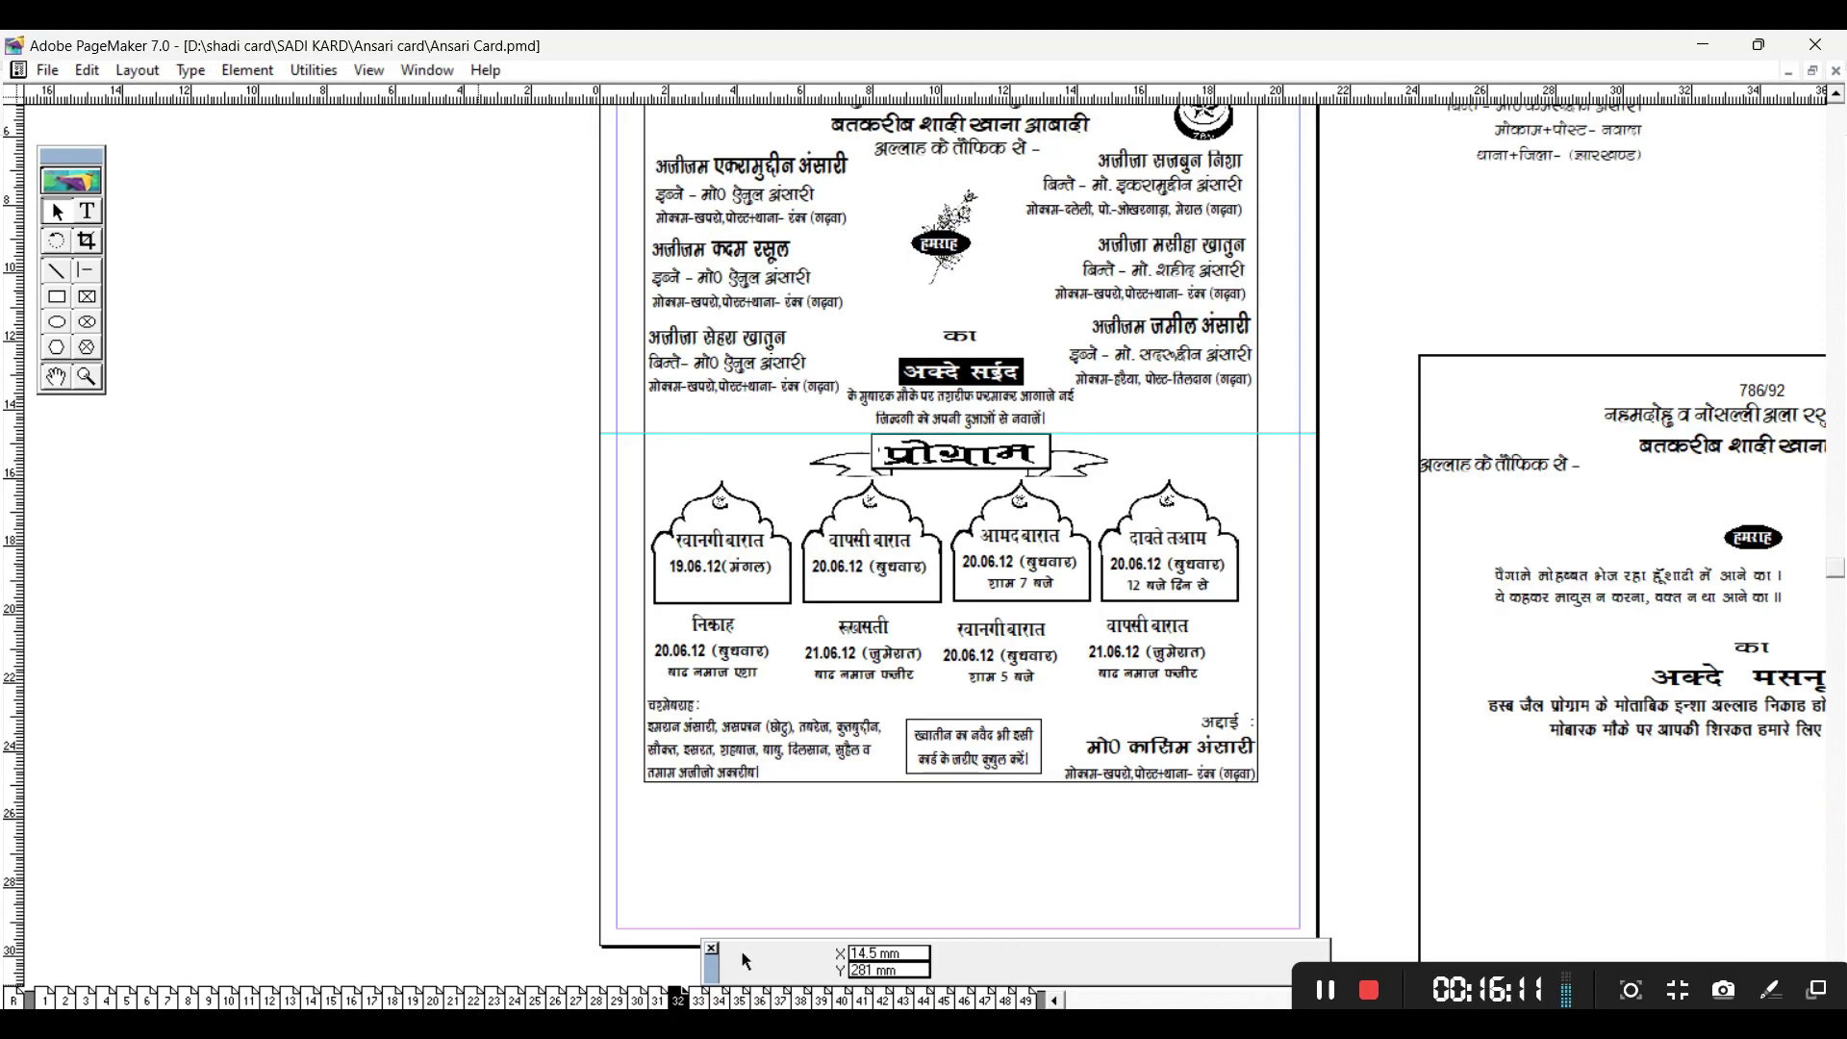
left_click(1027, 996)
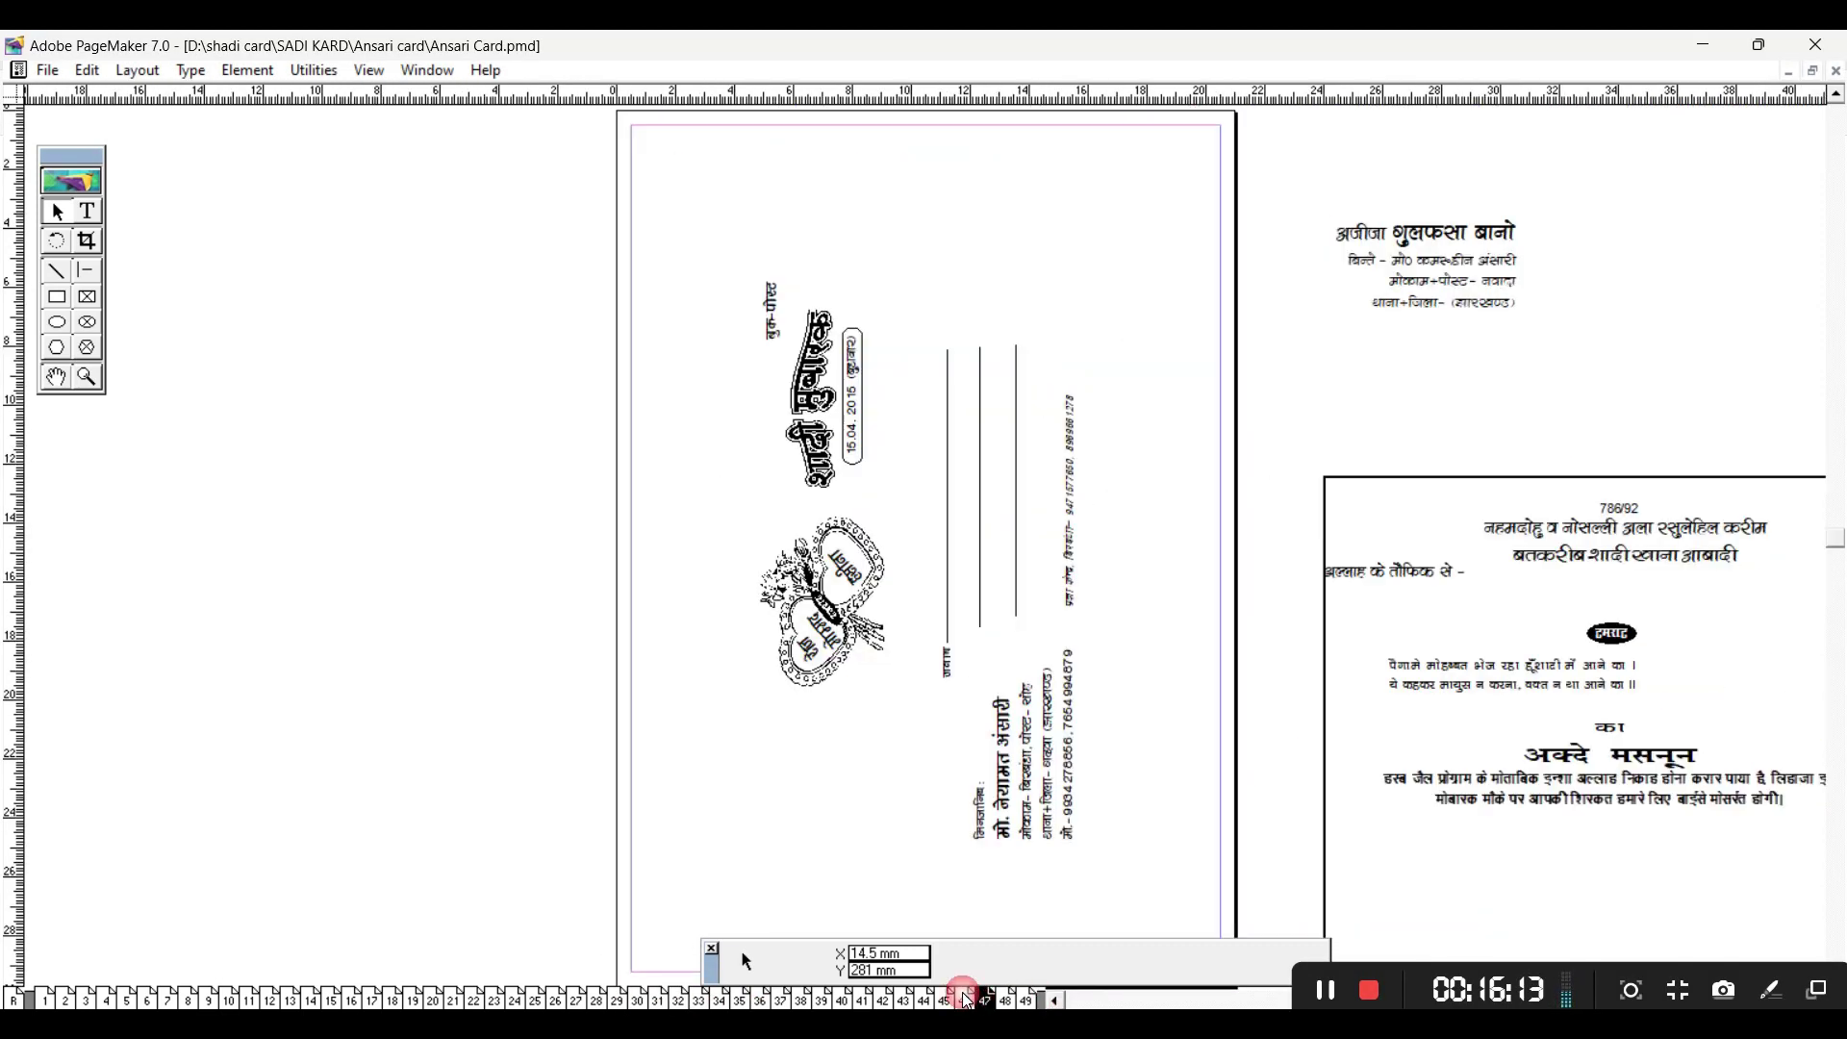
key("Page_Up")
key("Page_Up")
key("Page_Up")
key("Page_Up")
key("Page_Up")
key("Page_Up")
key("Page_Up")
key("Page_Up")
key("Page_Up")
key("Page_Up")
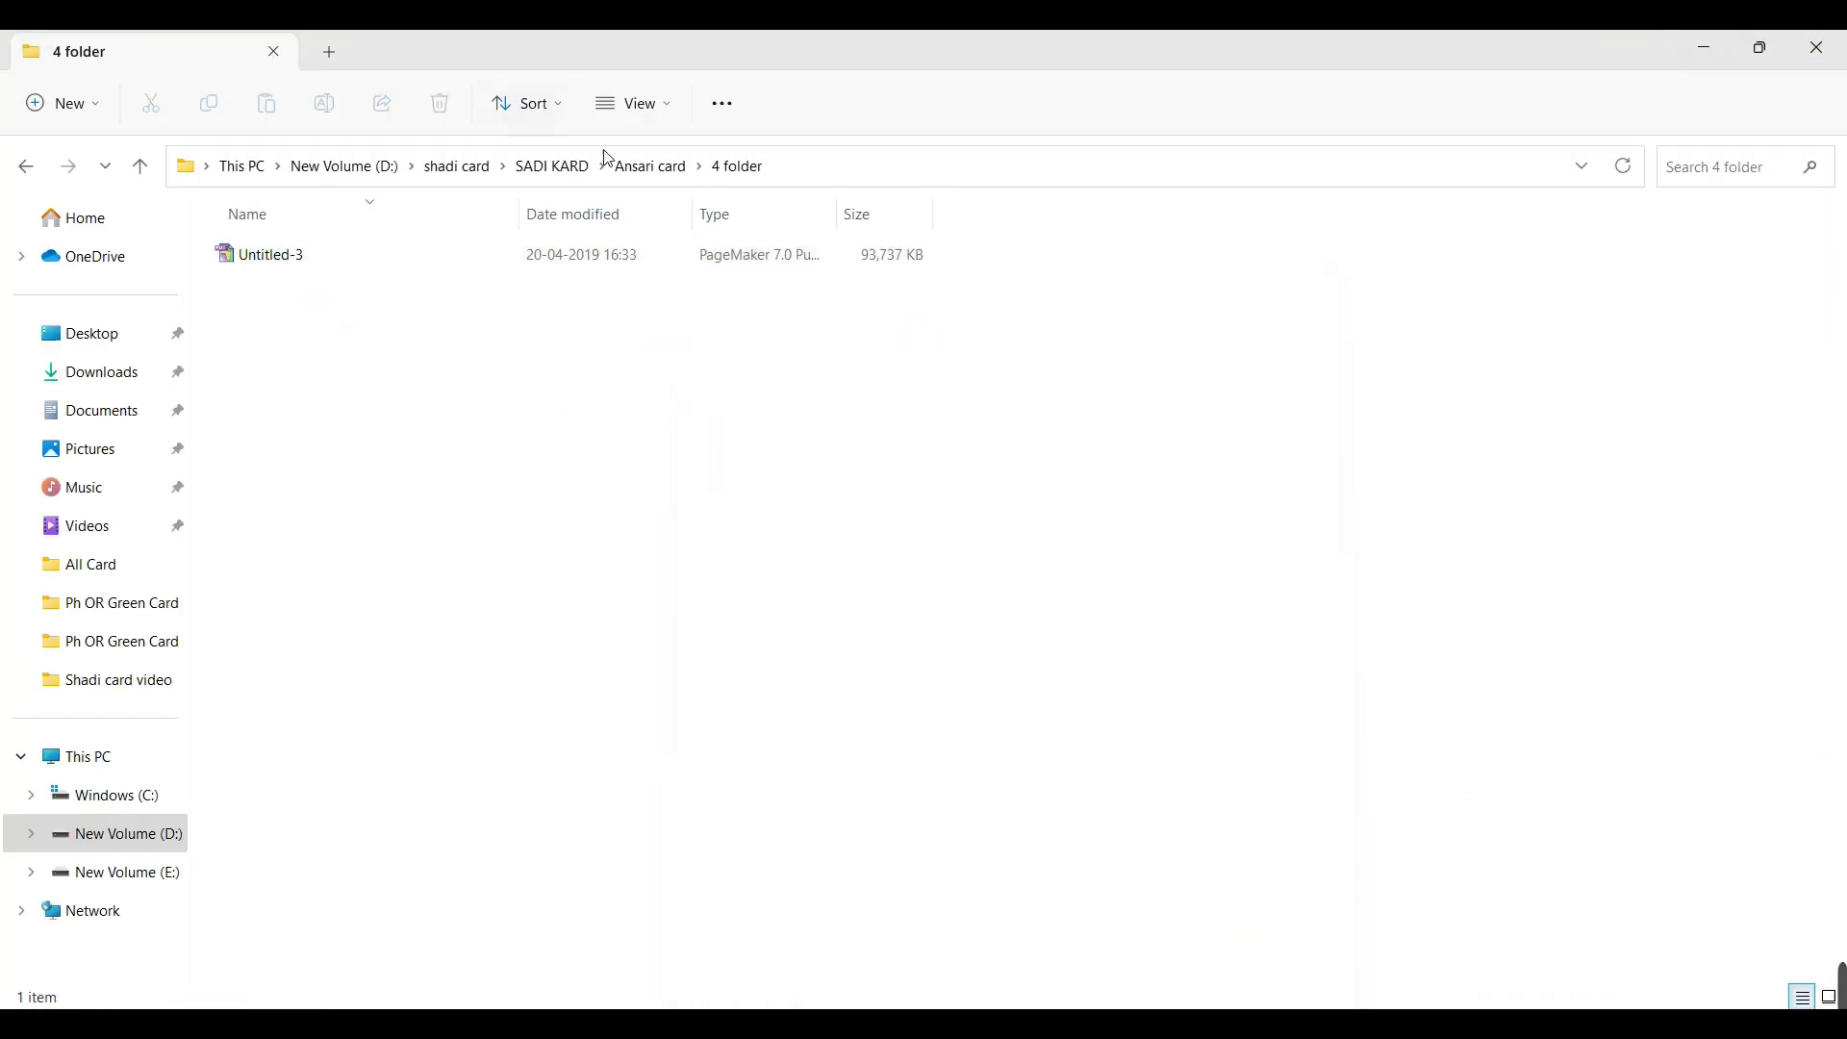
Step: Navigate to D:\shadi card\All Card and open the invatation card file
left_click(610, 163)
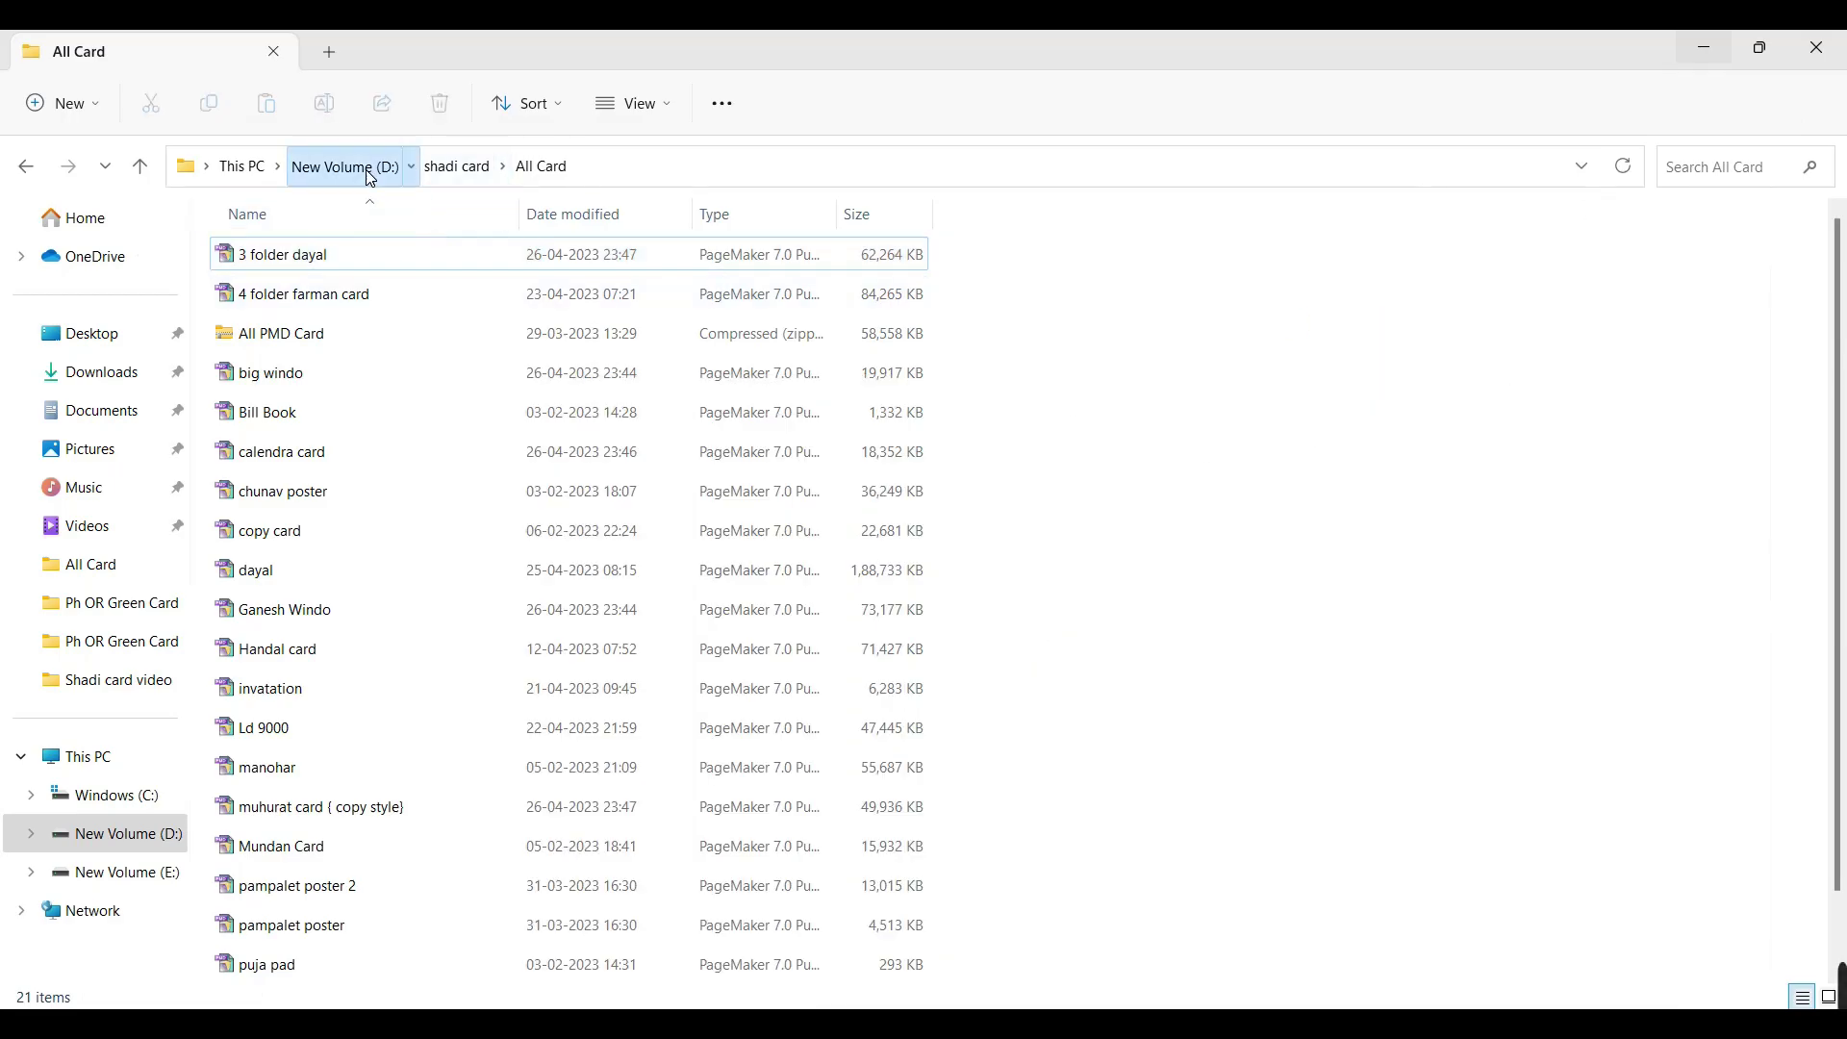
left_click(353, 168)
double_click(816, 423)
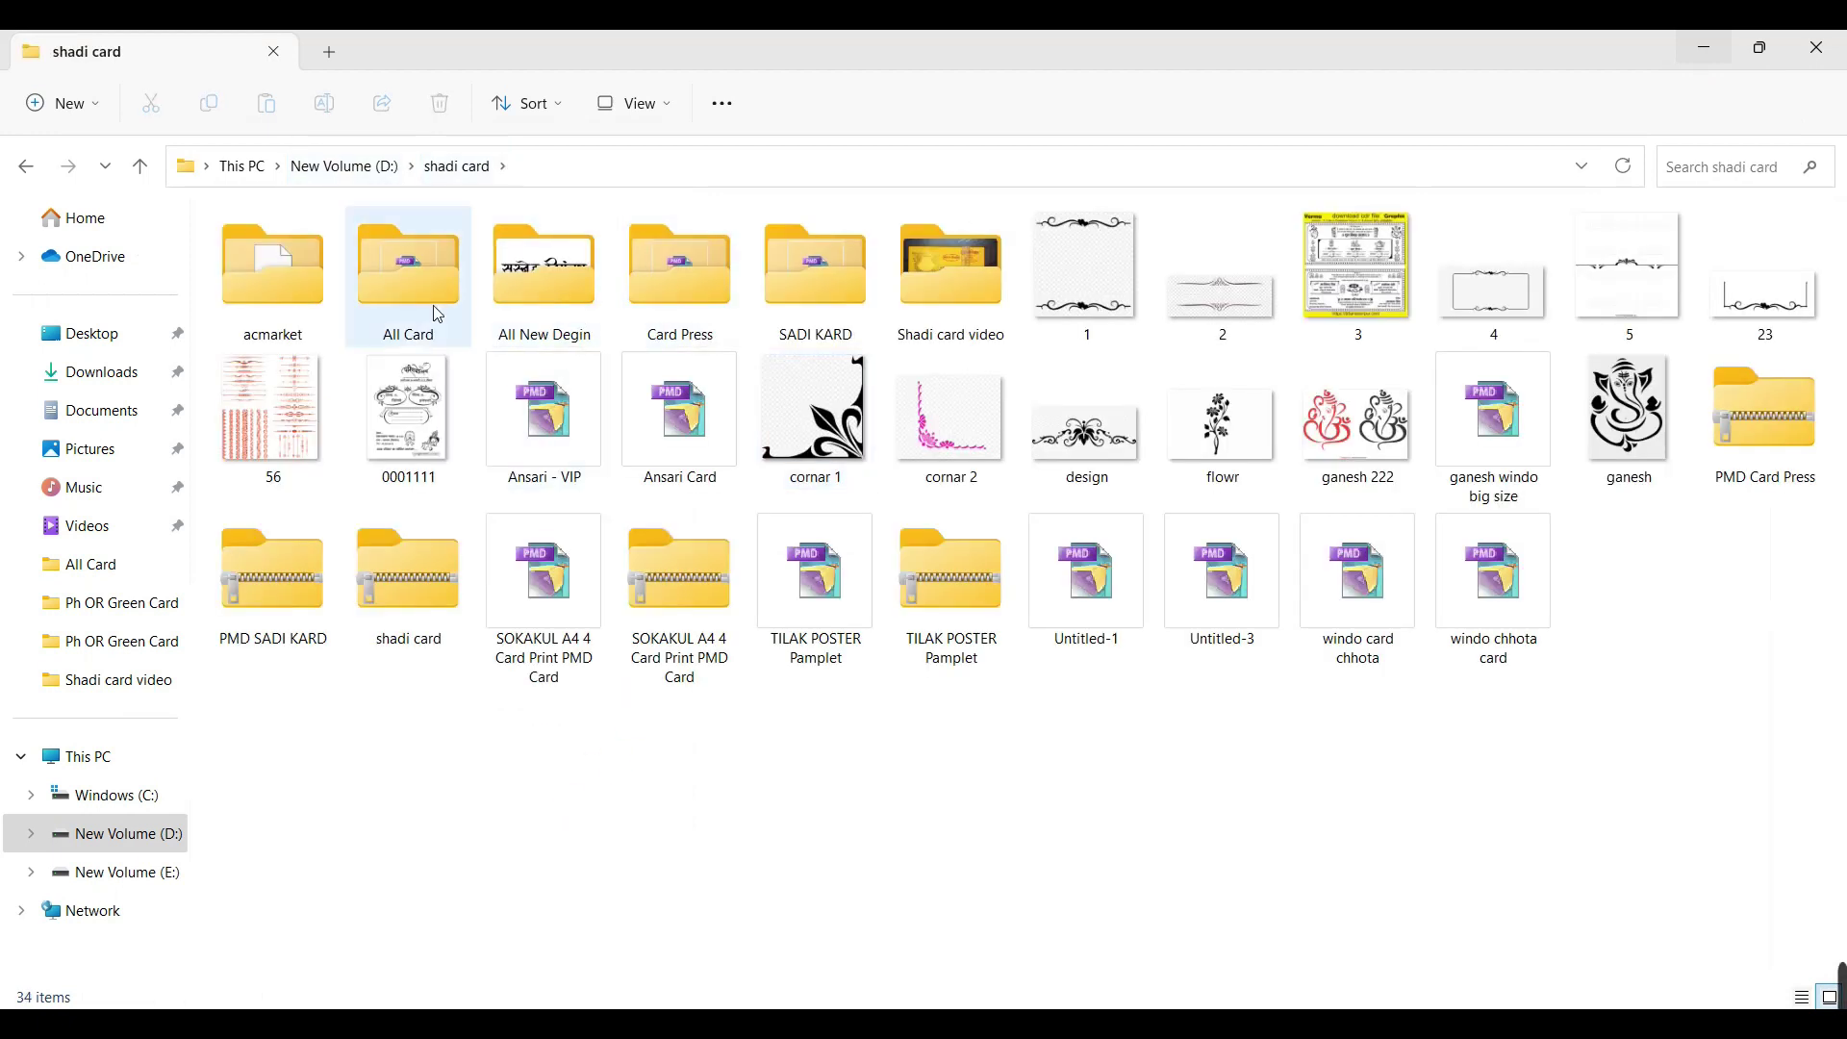
double_click(433, 308)
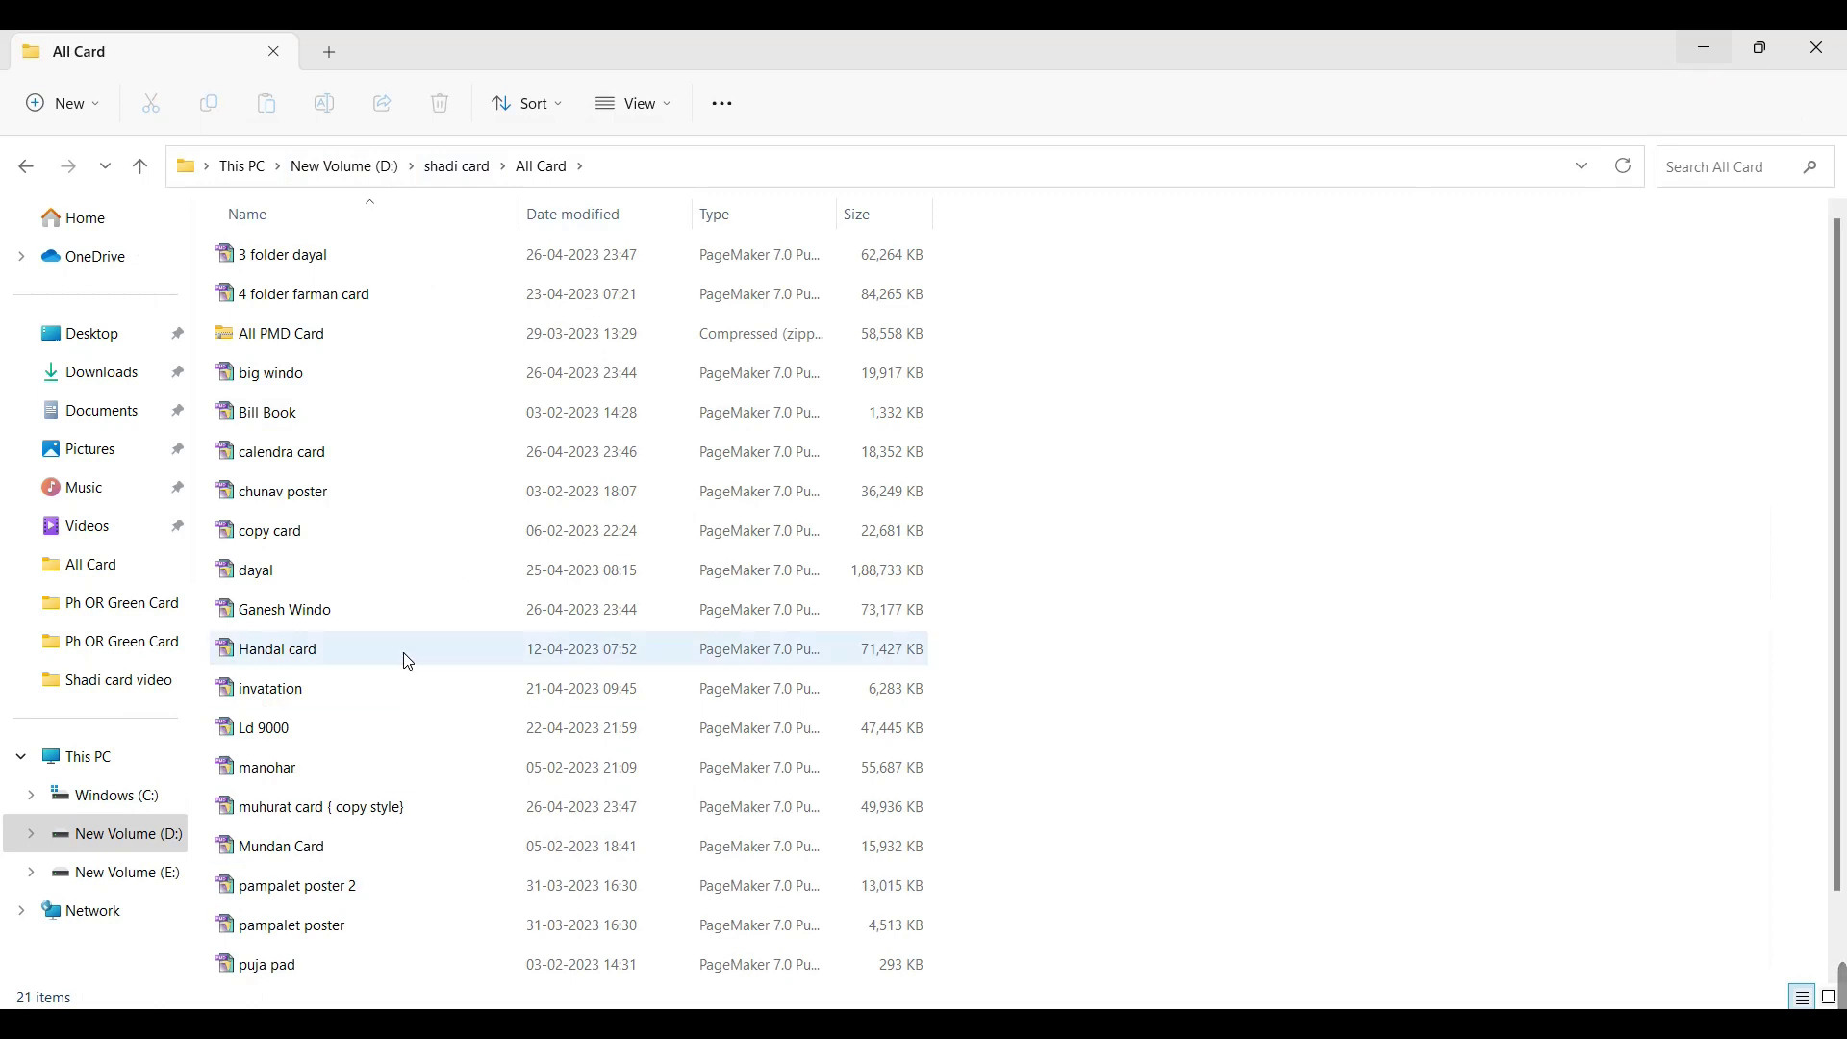
scroll(333, 445, "down", 1)
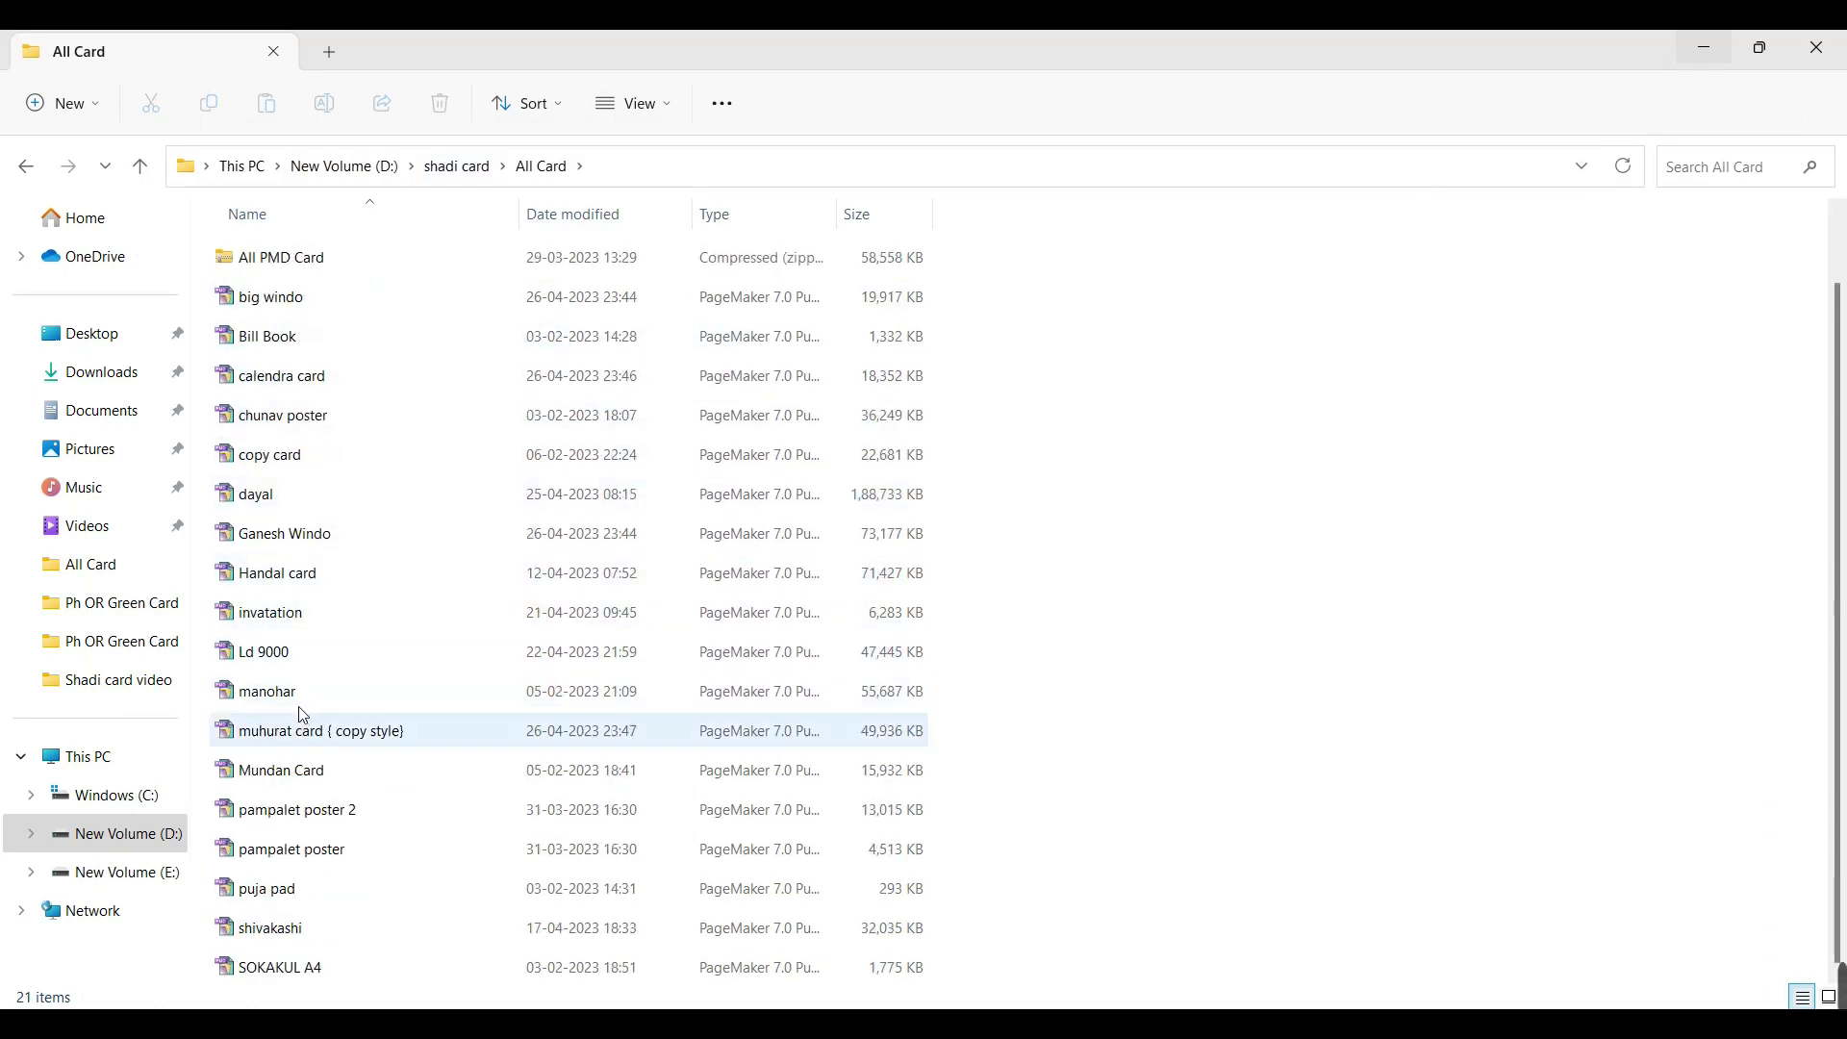
double_click(306, 623)
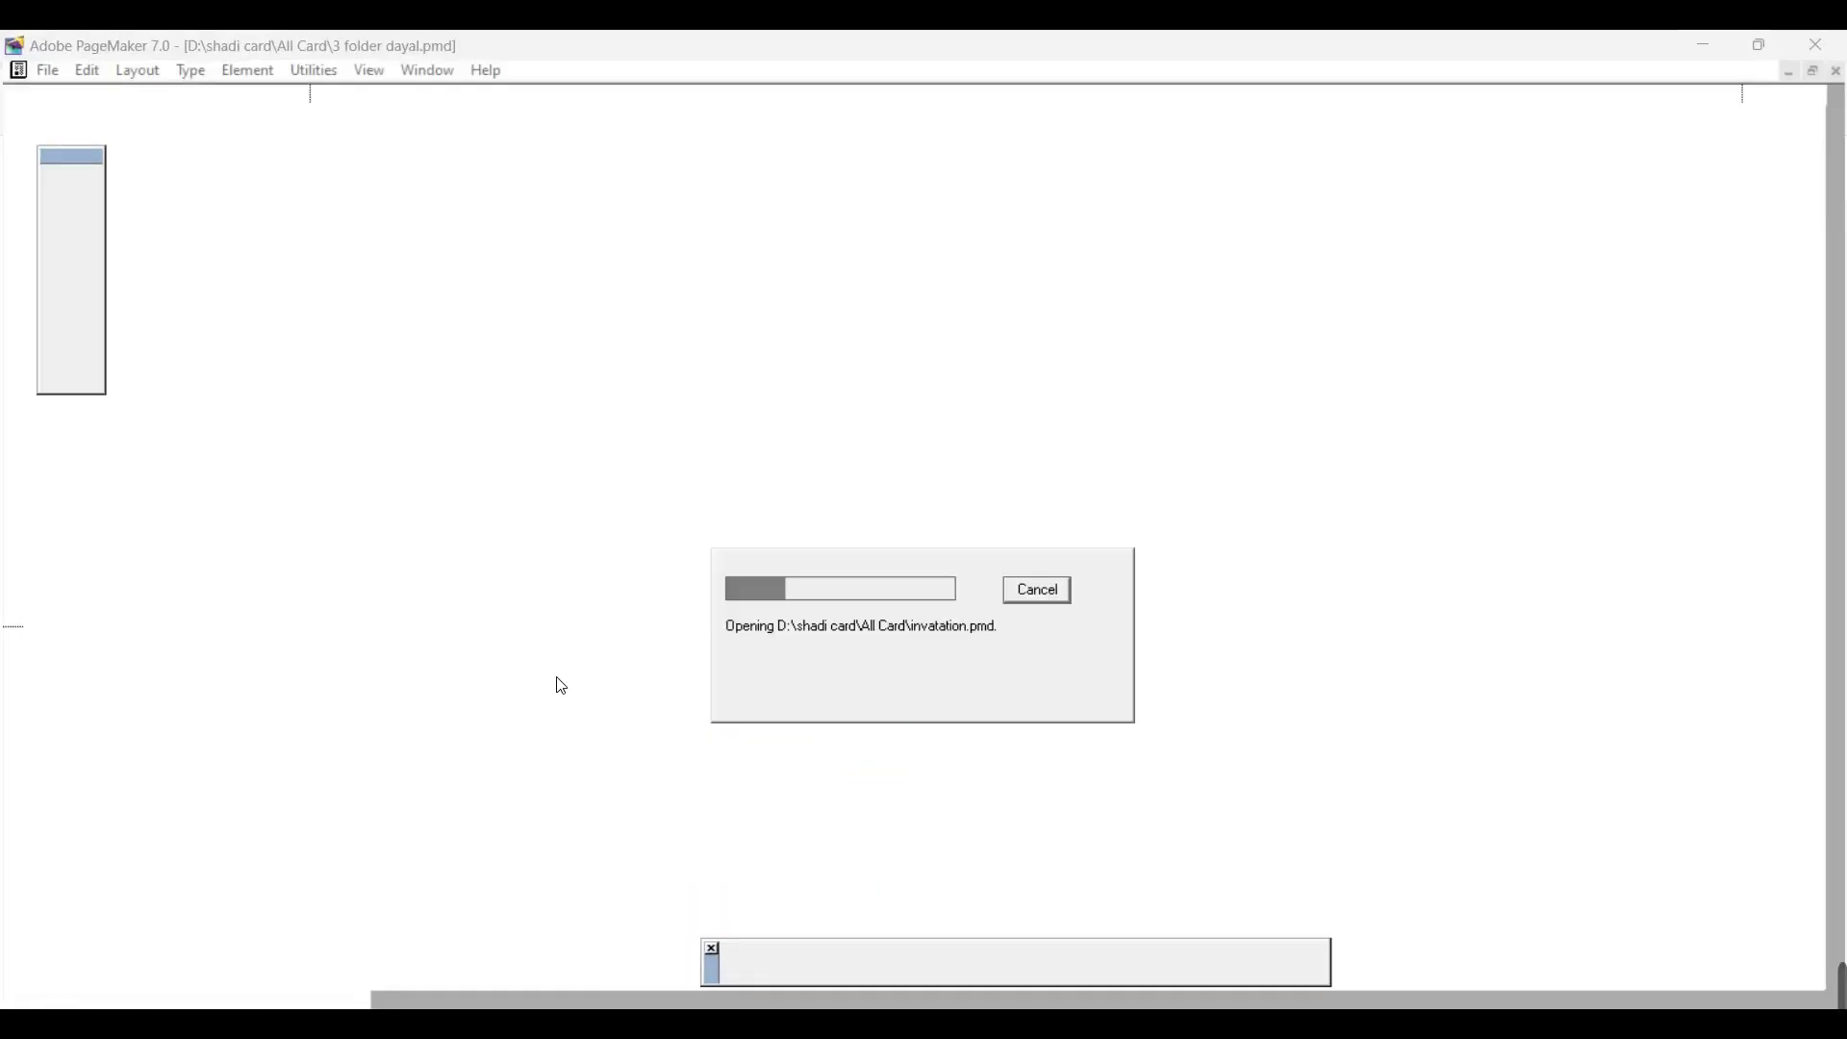
Step: Dismiss the font-matching notice, zoom on the first card, then view the pages 12–13 spread
left_click(1198, 474)
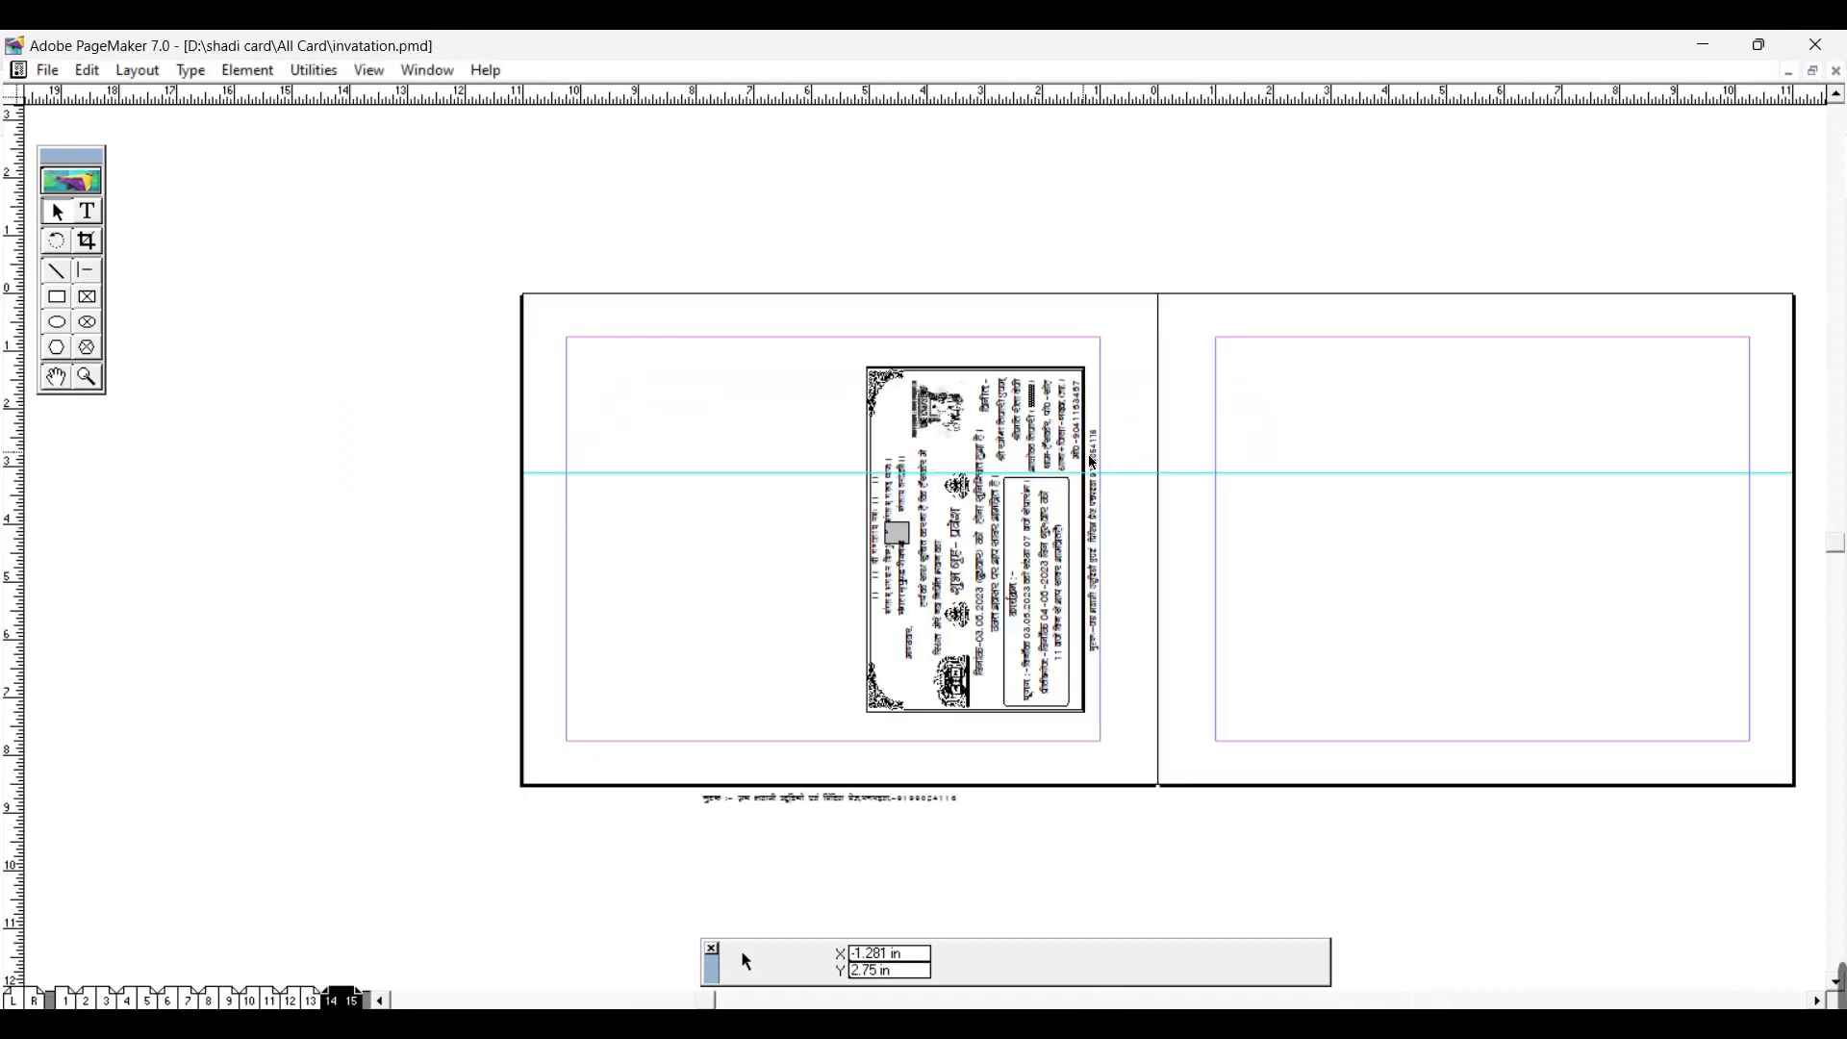
left_click(977, 587, "ctrl")
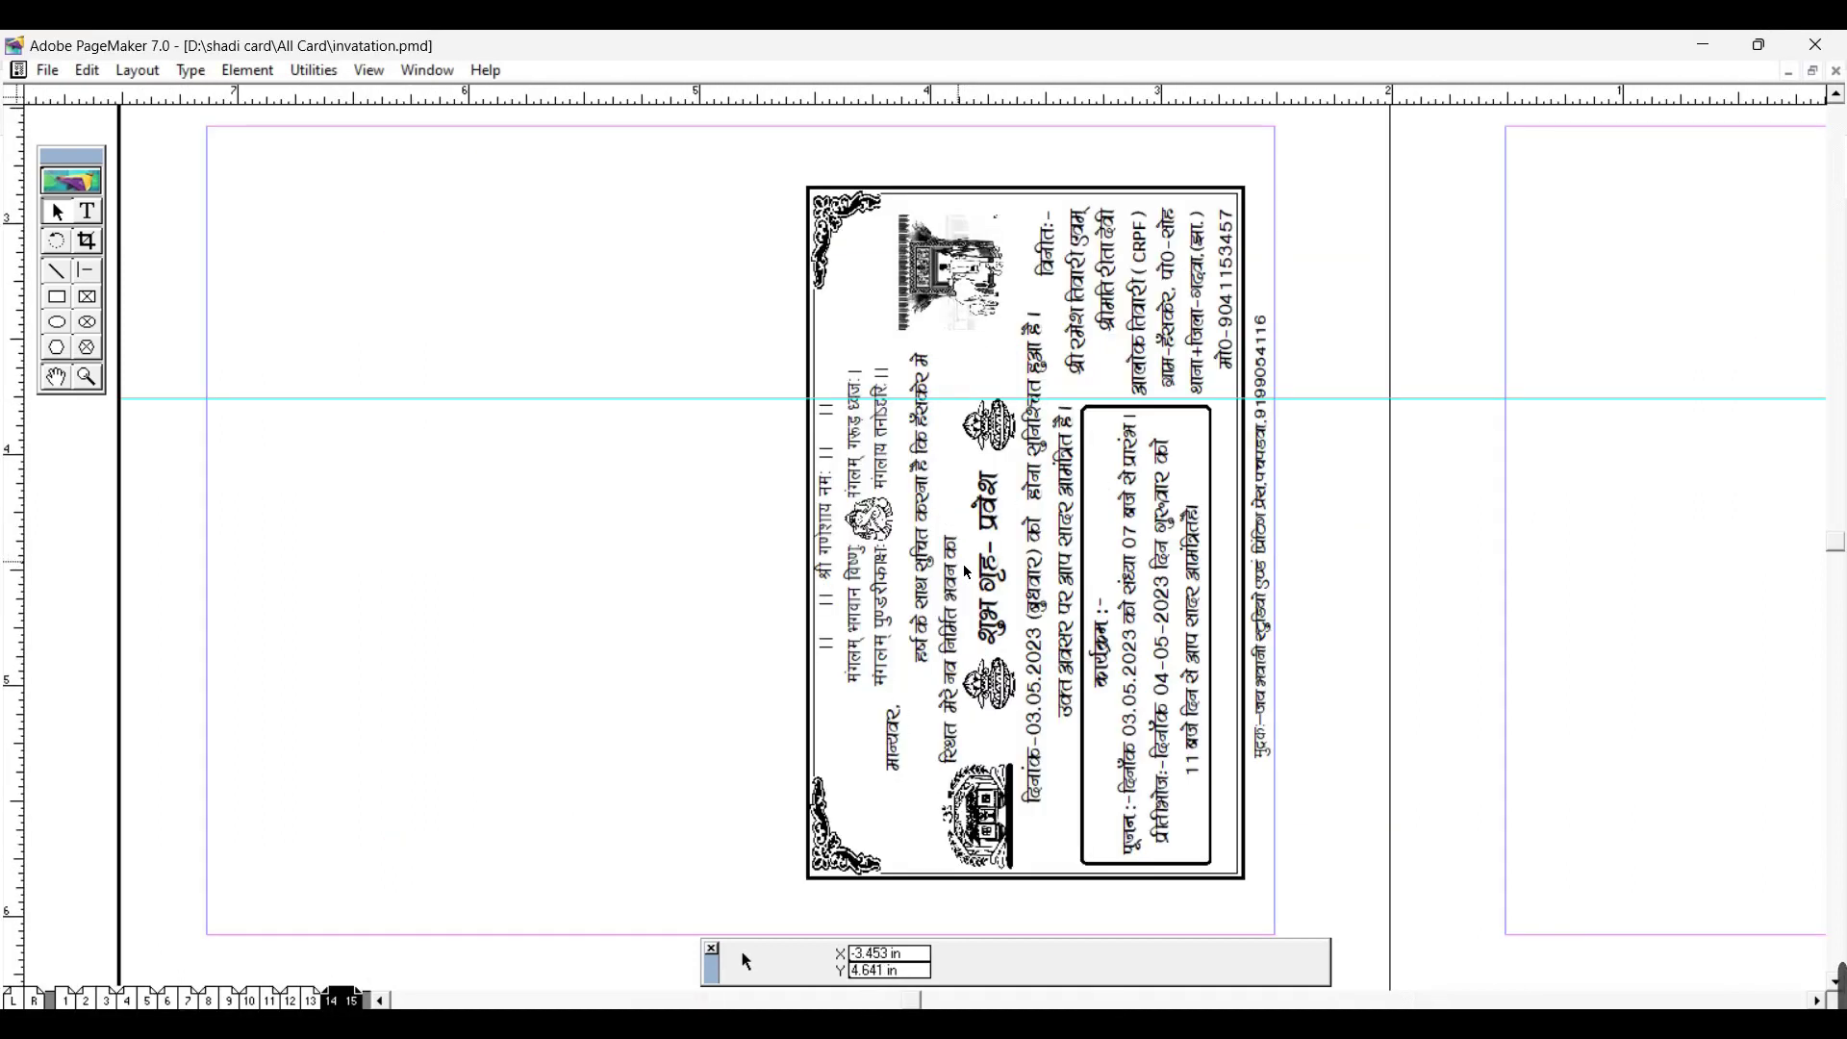
left_click(990, 616, "ctrl+alt")
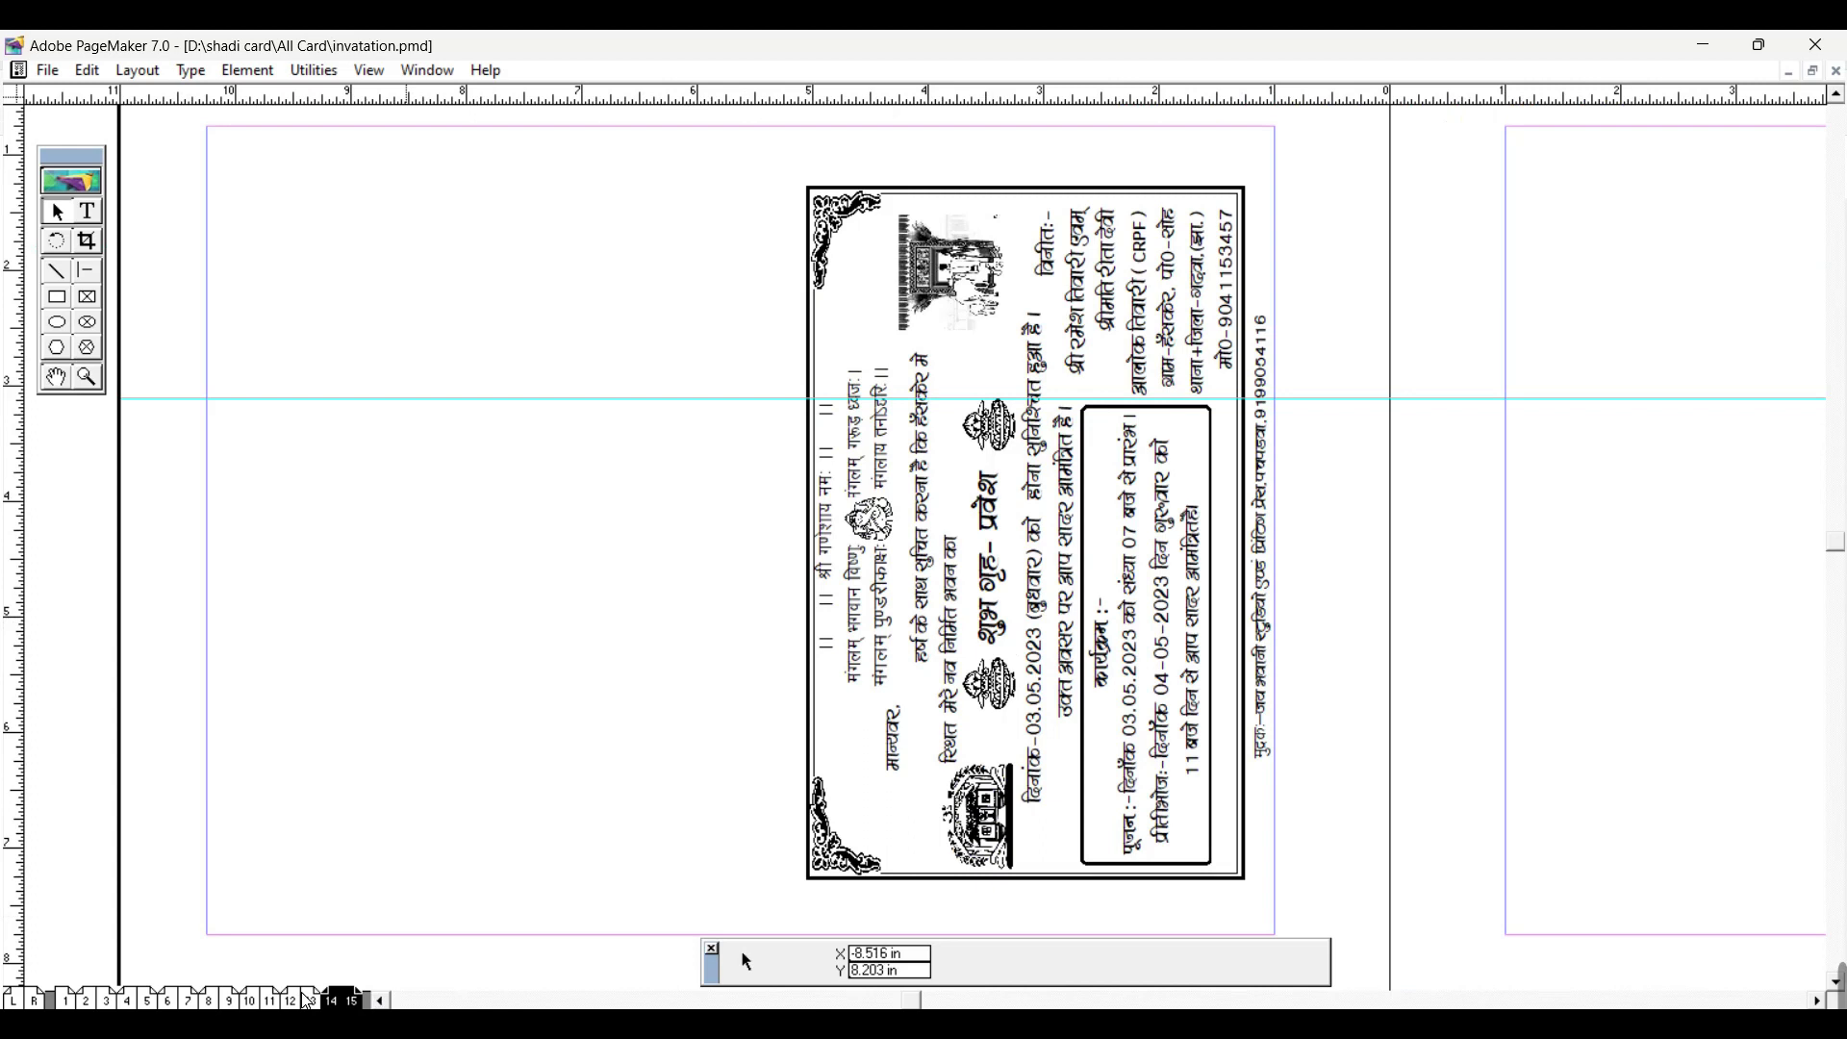
left_click(306, 1000)
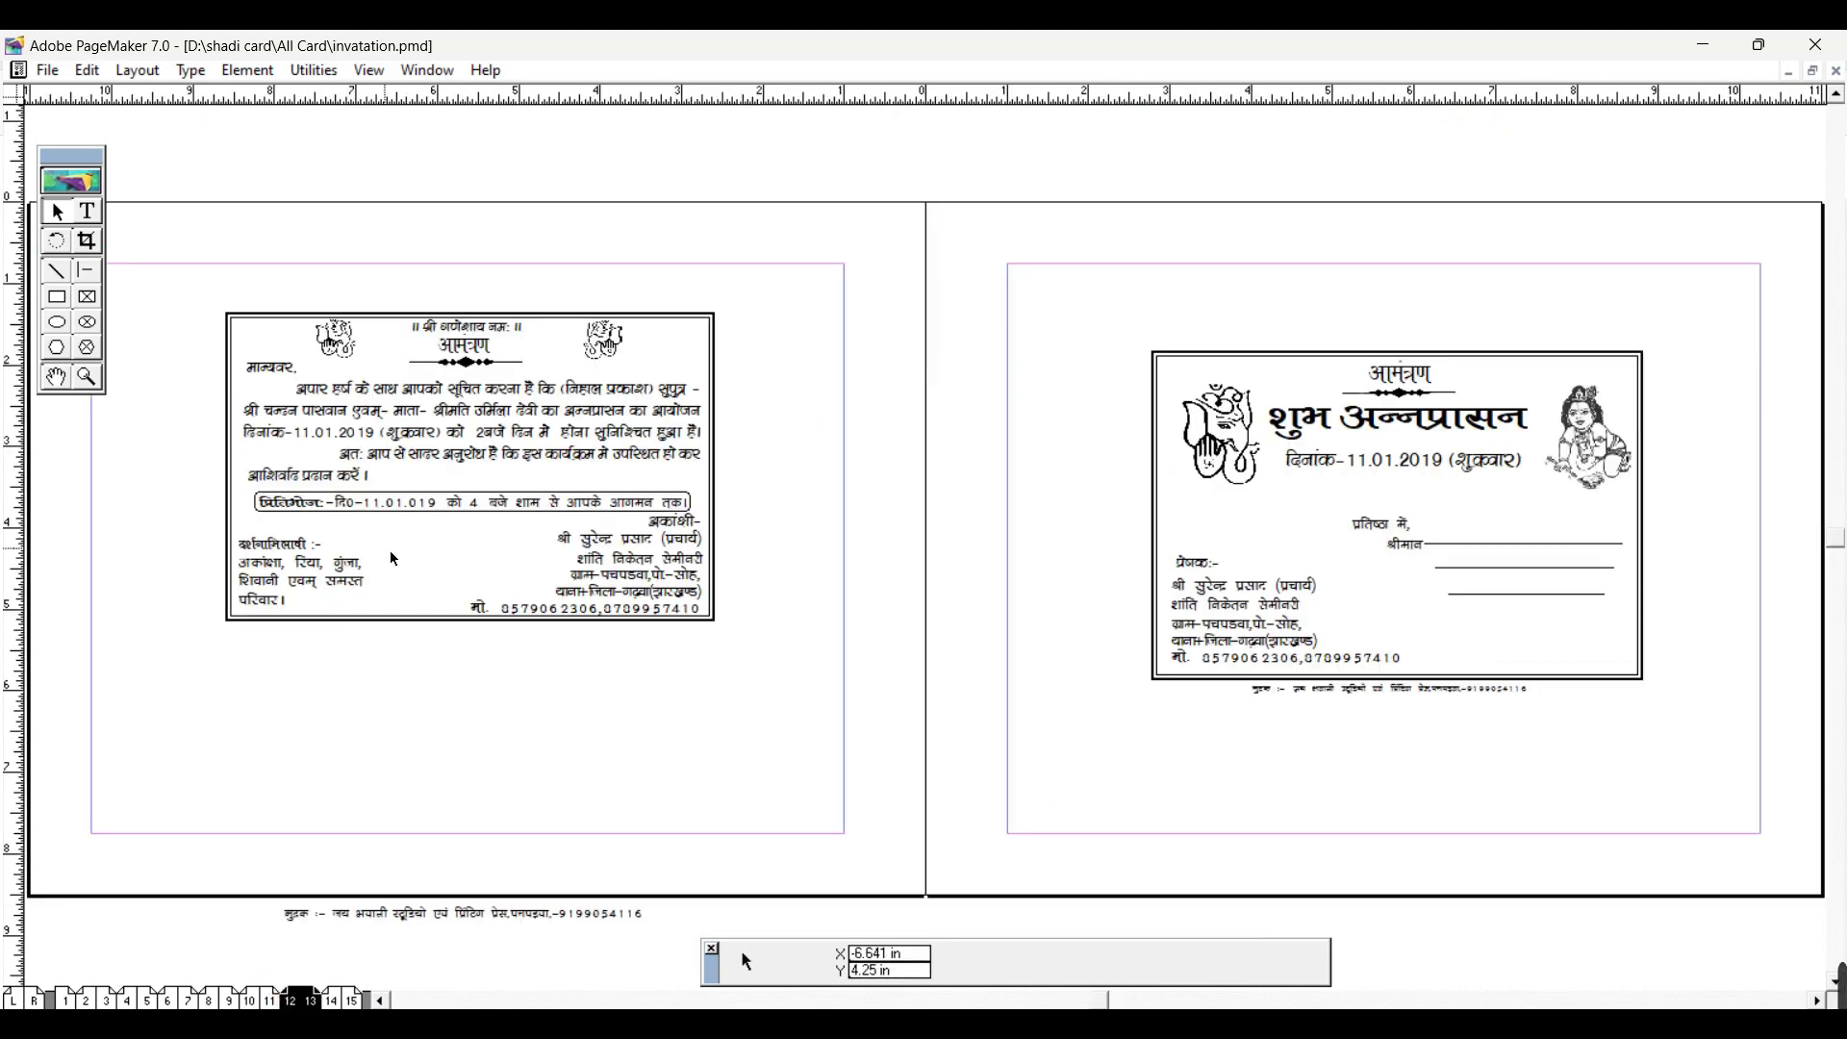
left_click(390, 551, "ctrl")
left_click(876, 514, "ctrl+alt")
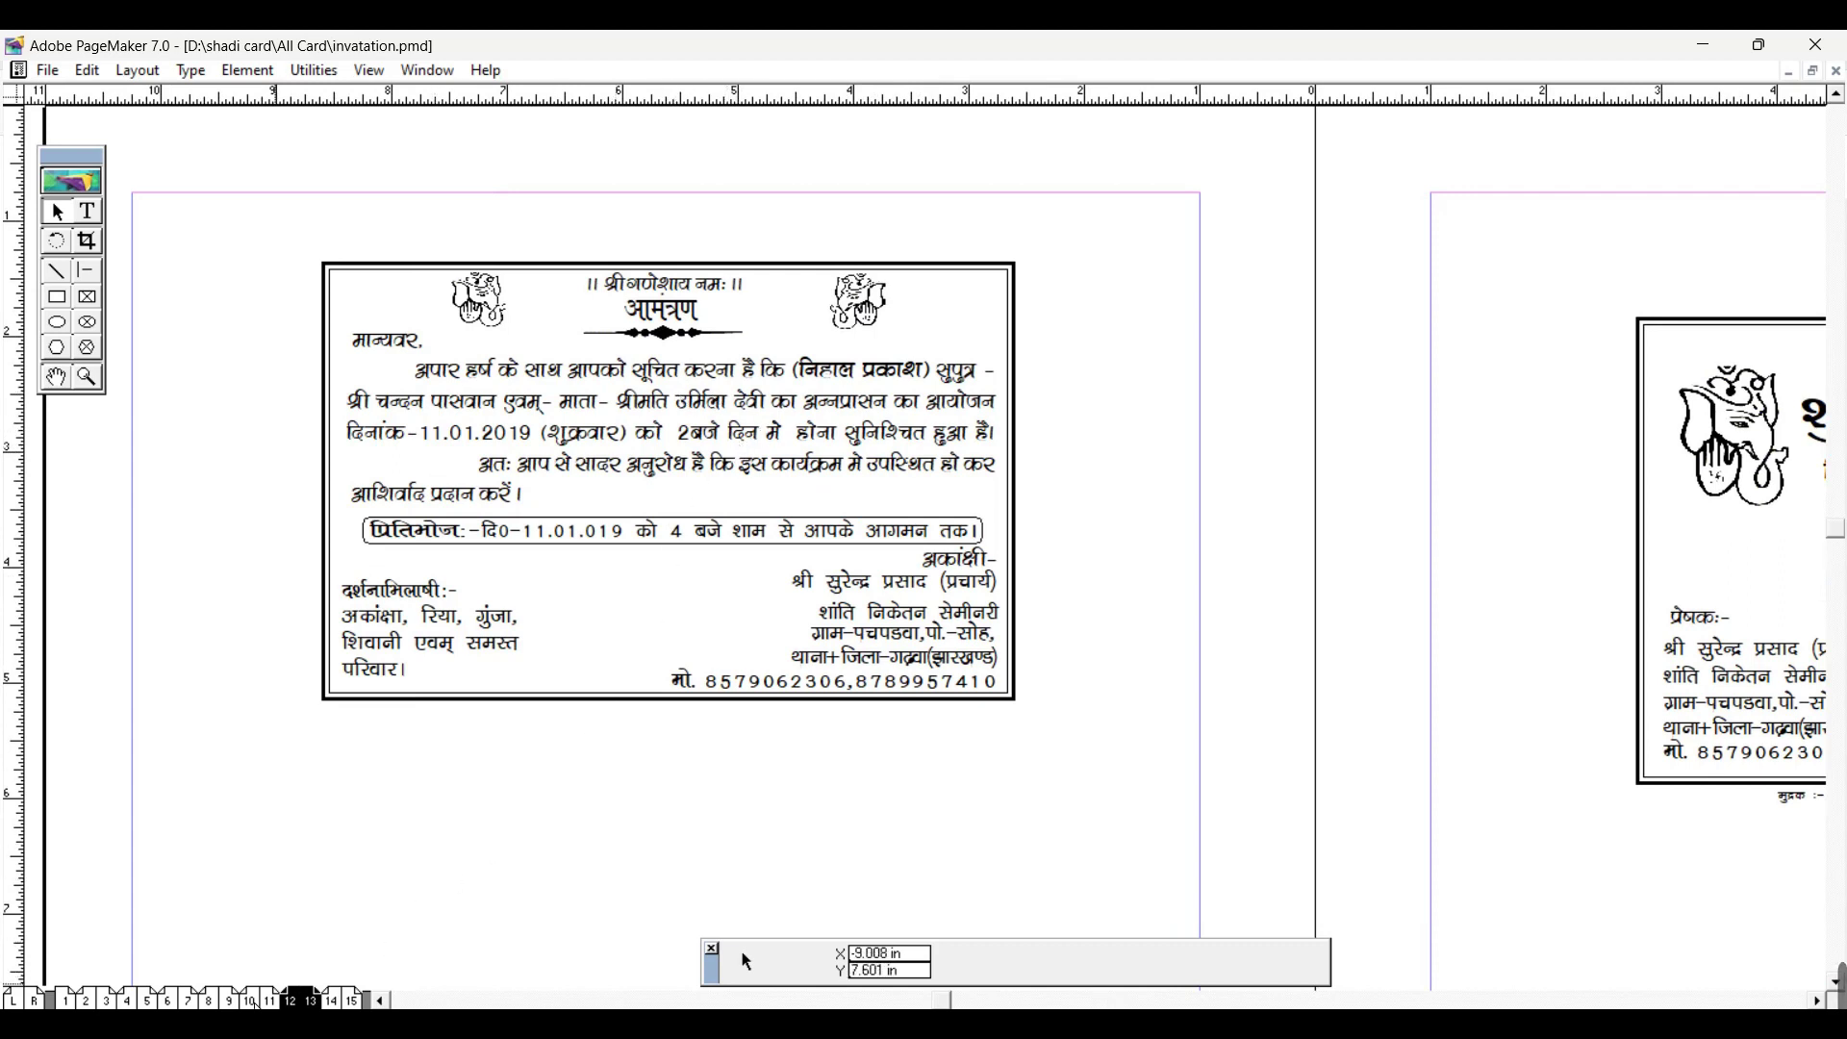
Step: Browse the 10–11, 8–9 and 5–6 spreads, centring the big programme card
left_click(248, 1000)
left_click(211, 1001)
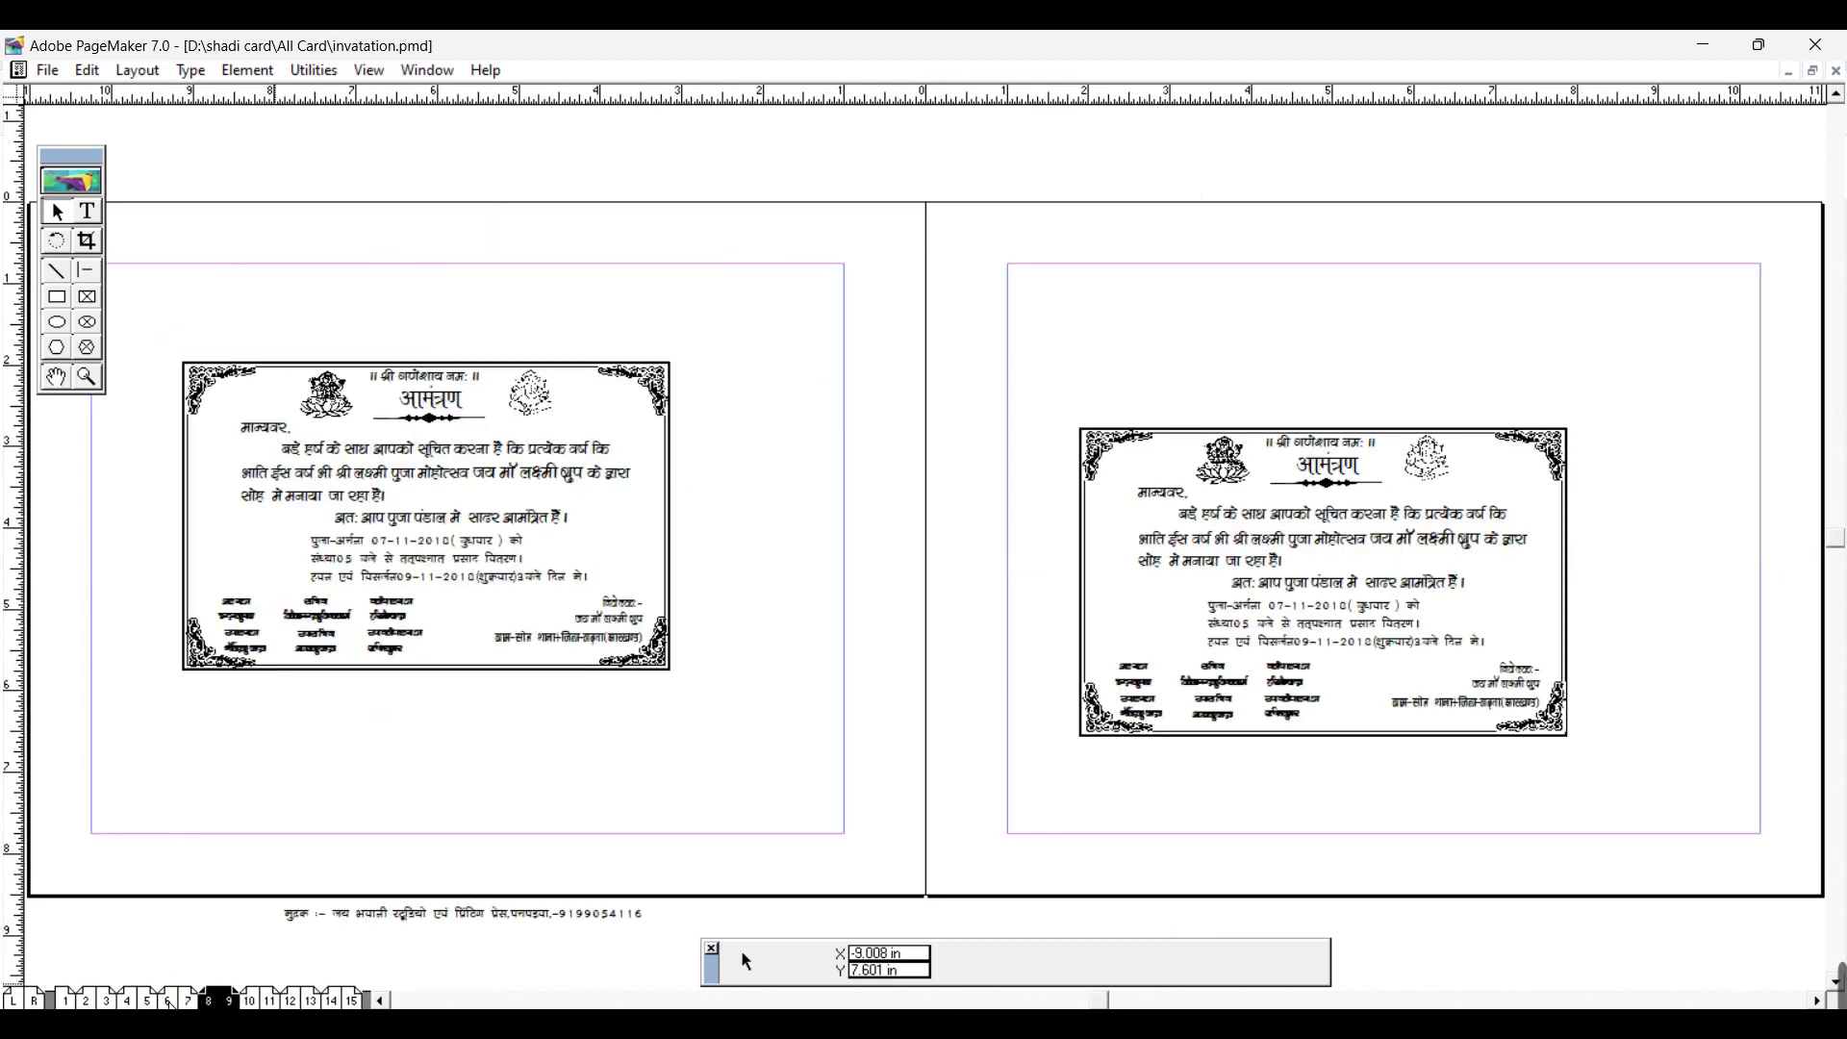
left_click(168, 1002)
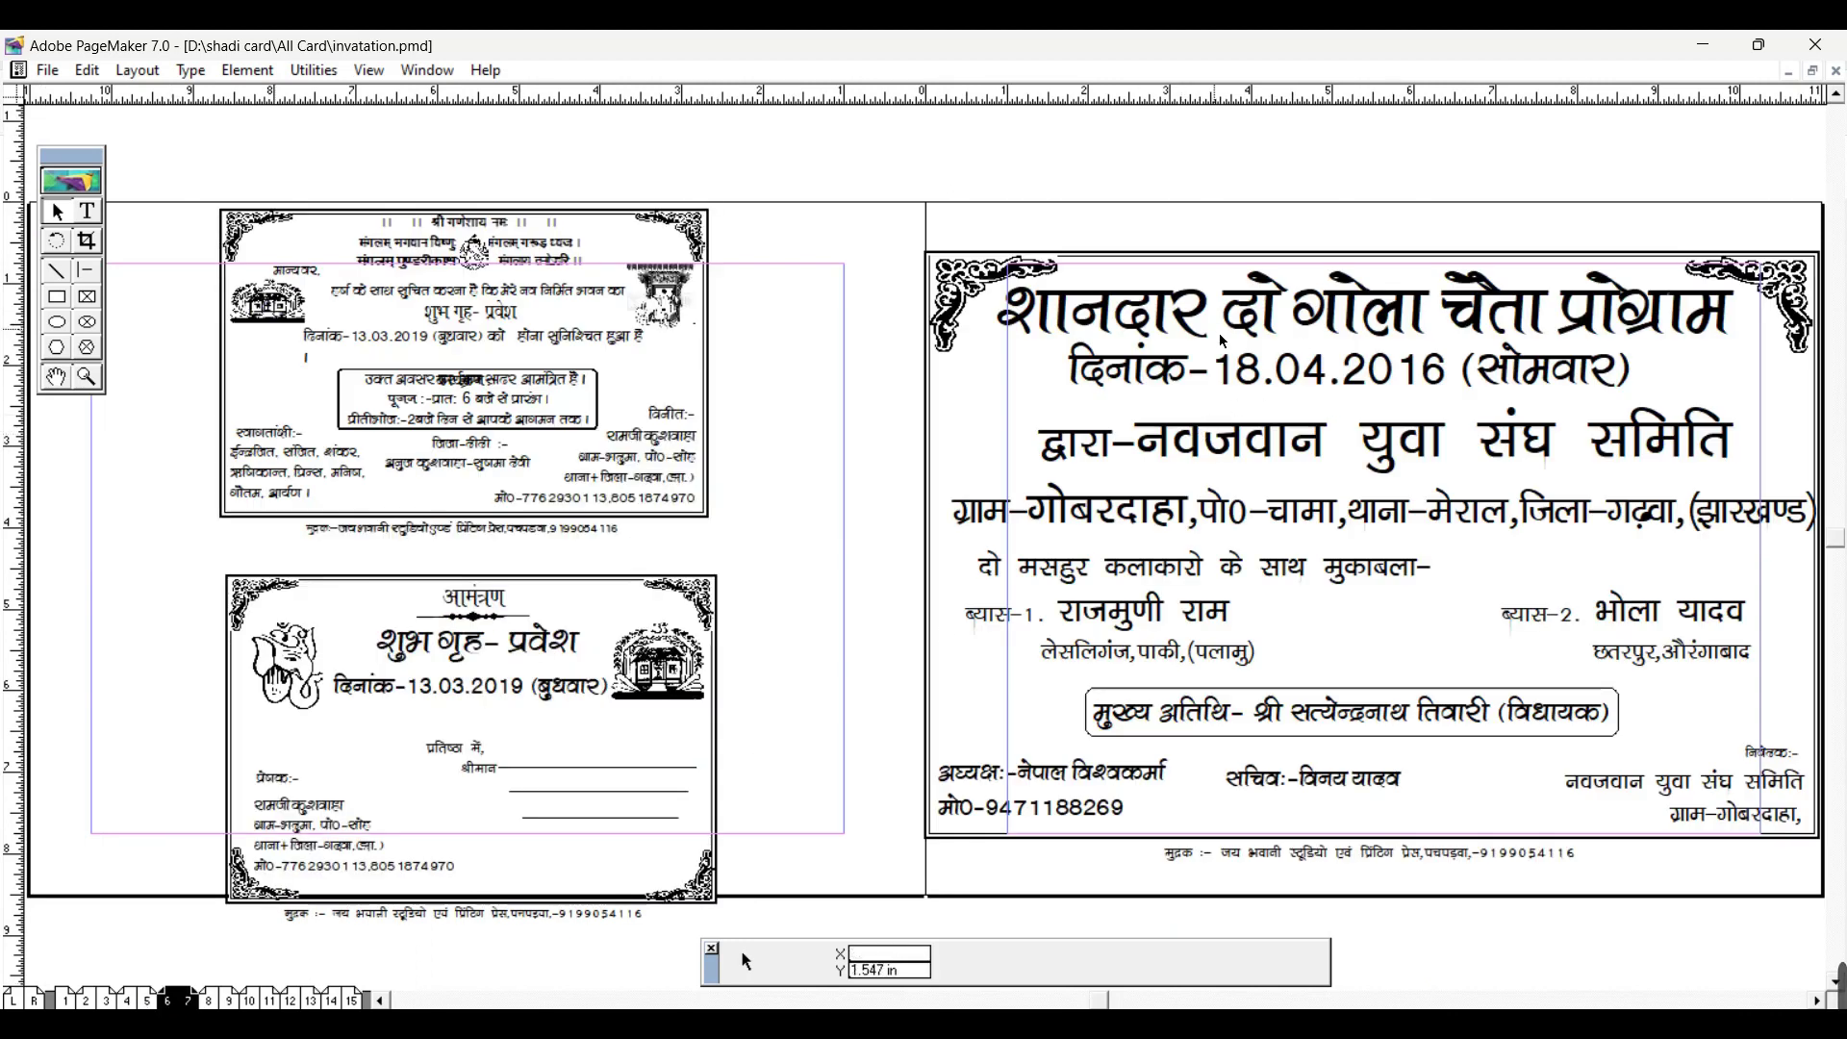
key("alt+space")
key("Escape")
left_click_drag(1346, 469, 952, 458)
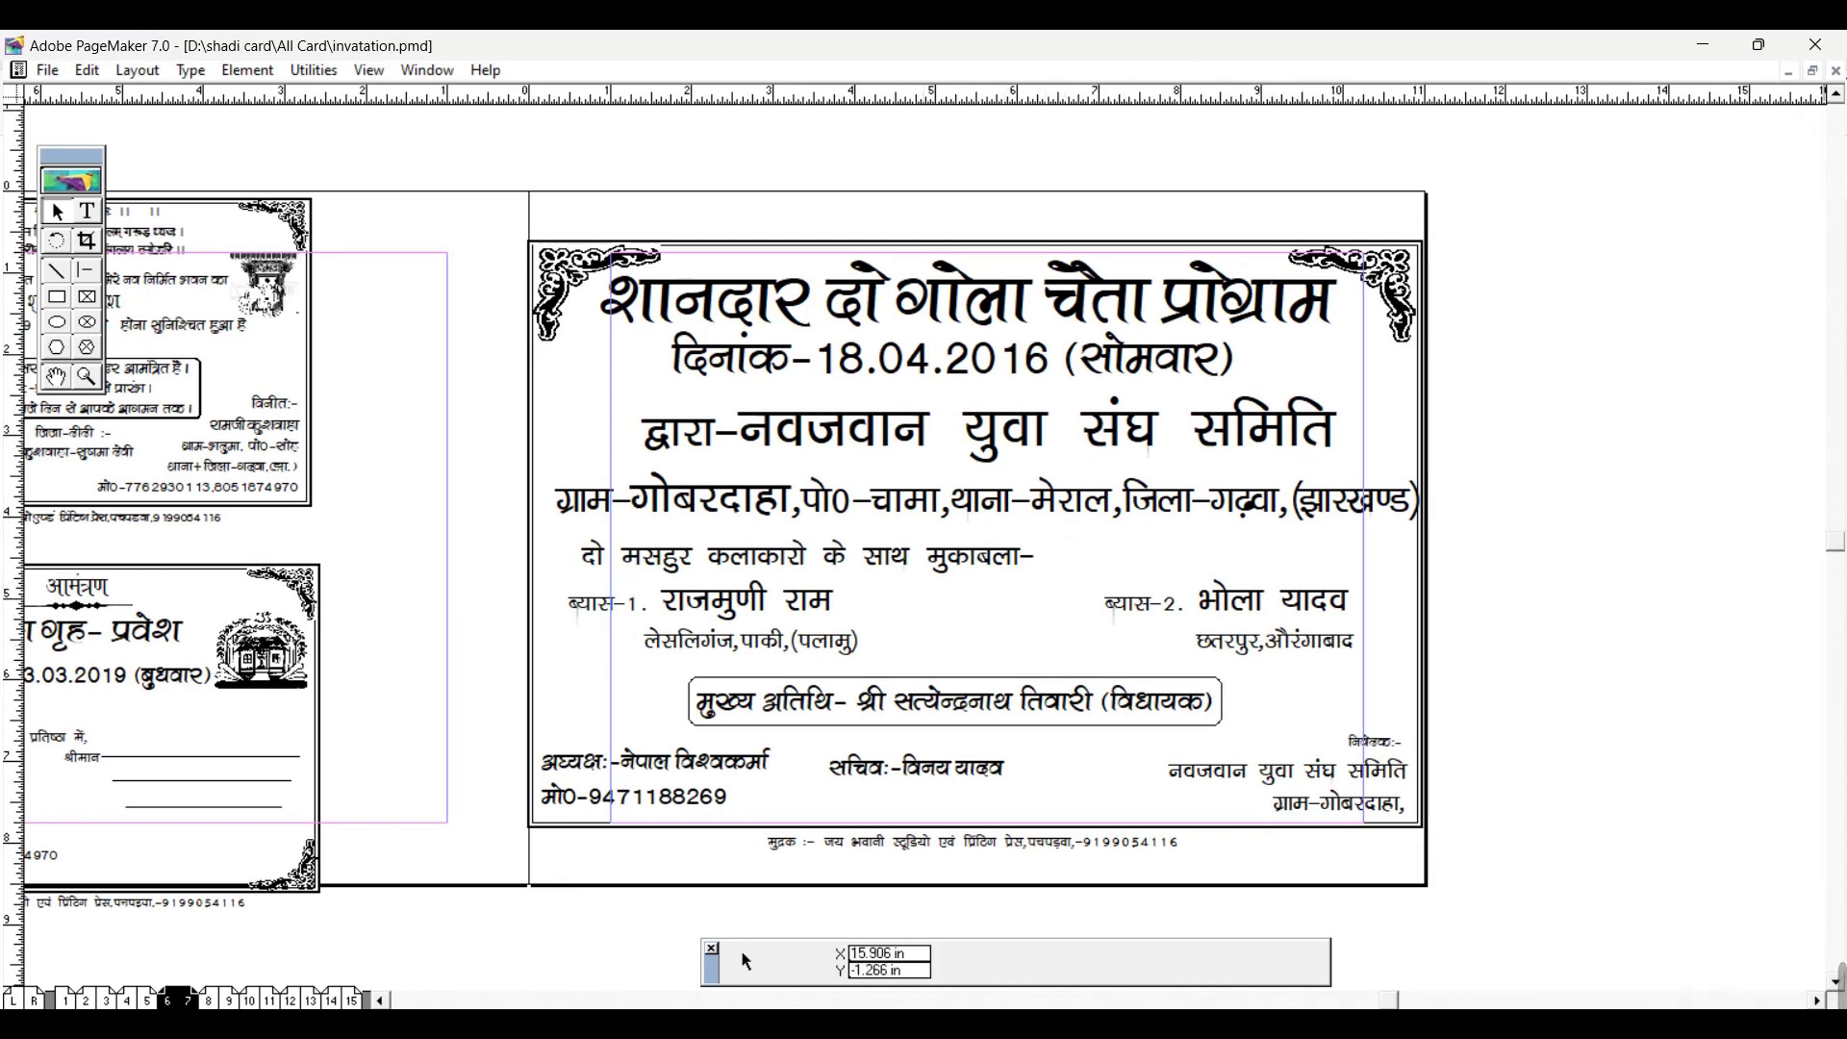
Step: Close invatation without saving and open Mundan Card from the All Card folder
left_click(1835, 71)
left_click(1015, 608)
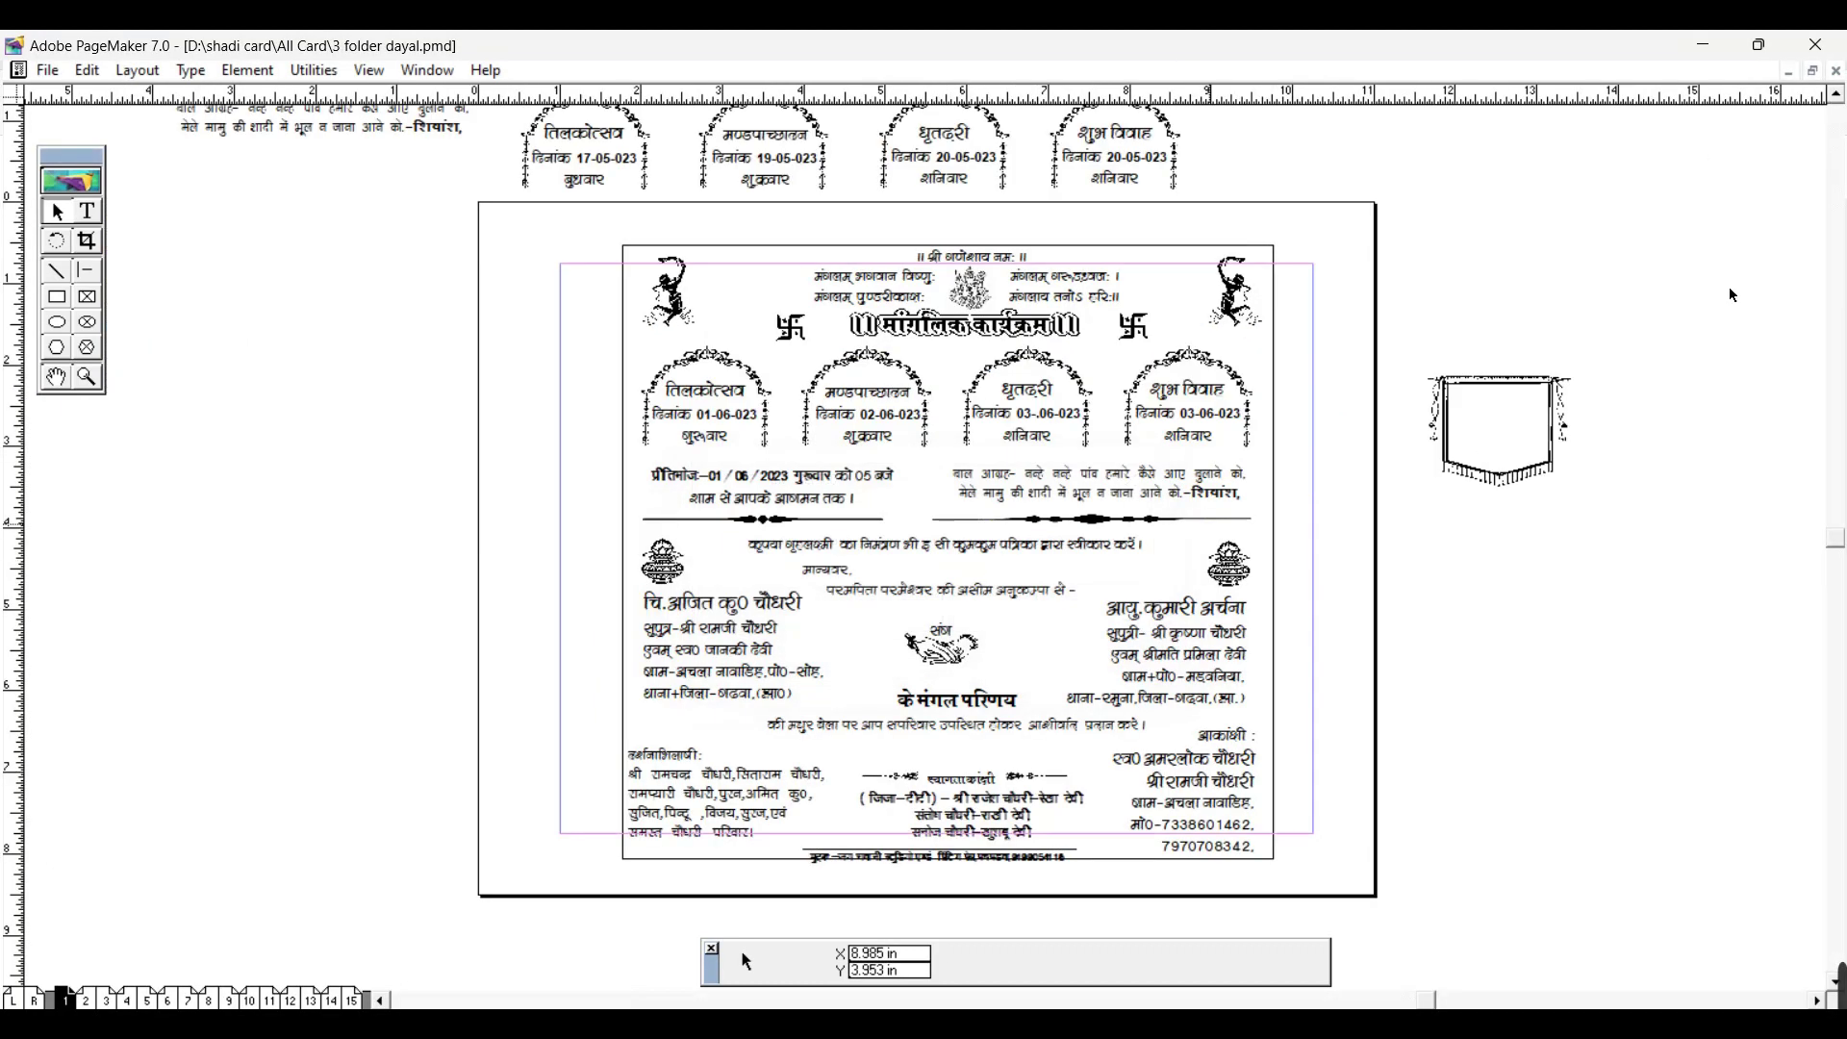
left_click(1703, 44)
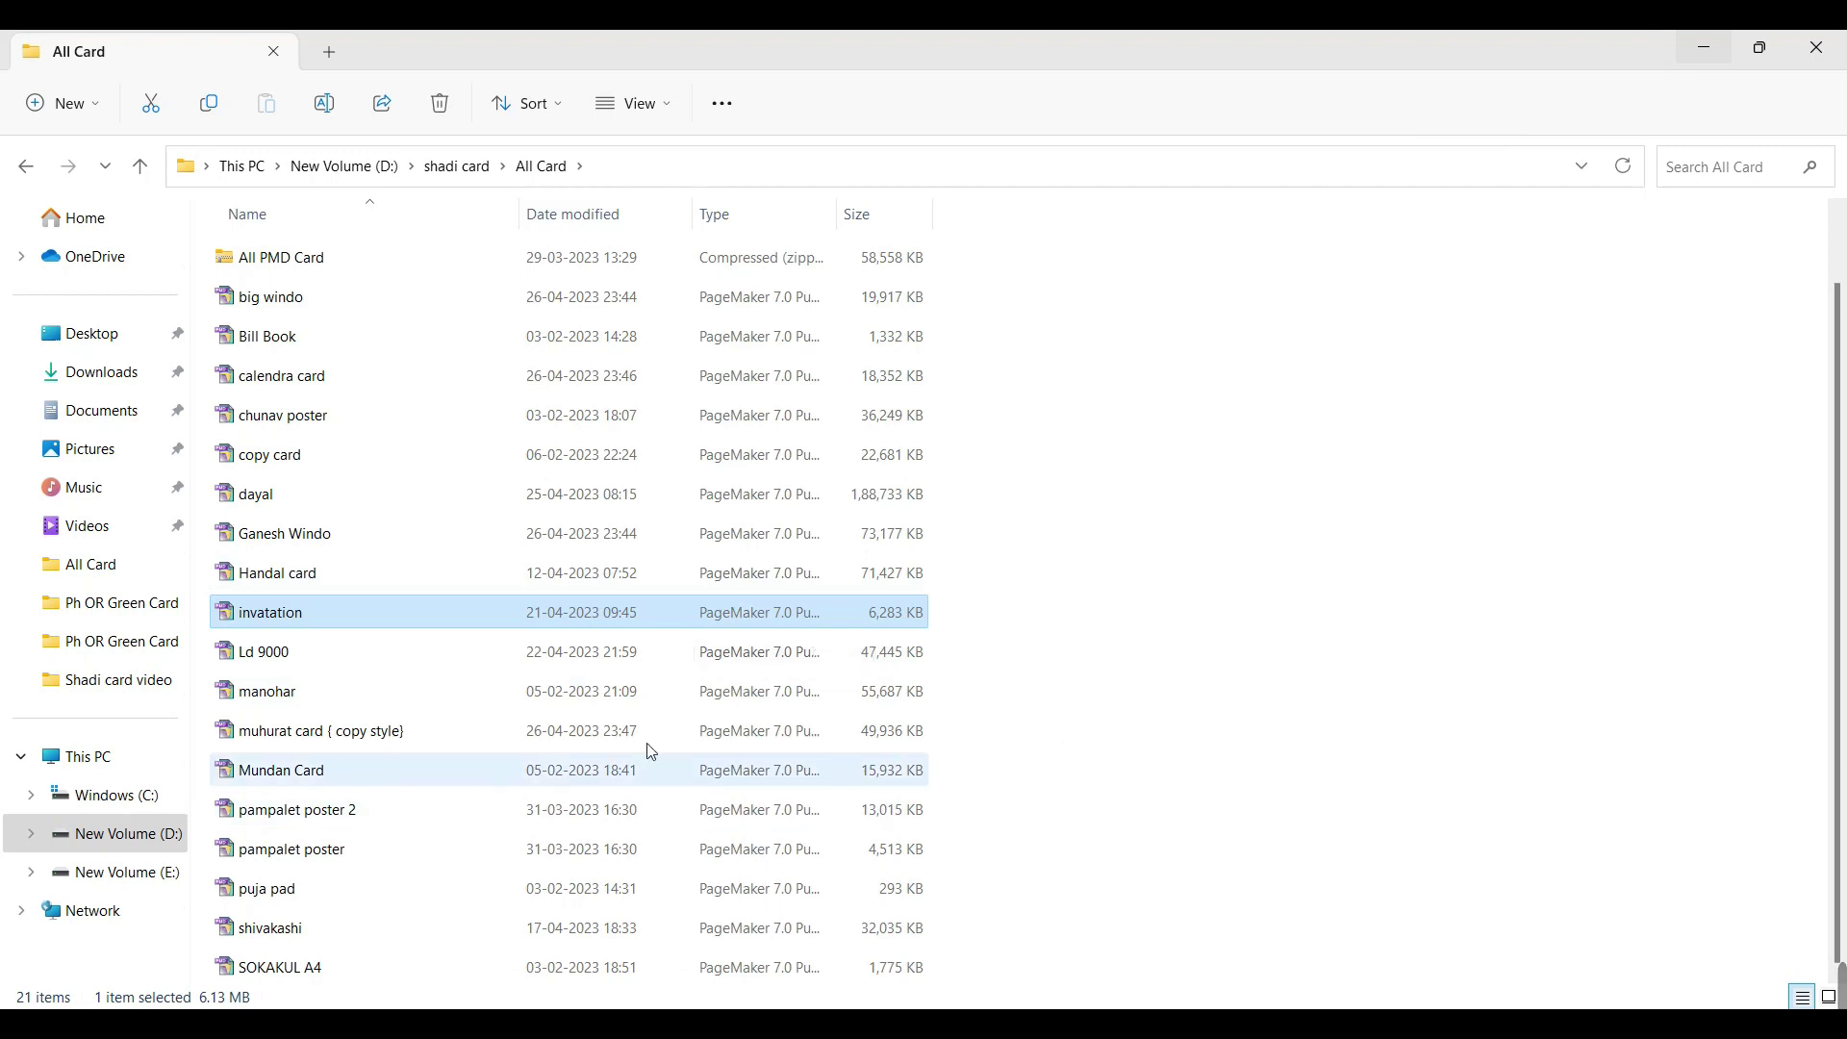
double_click(337, 766)
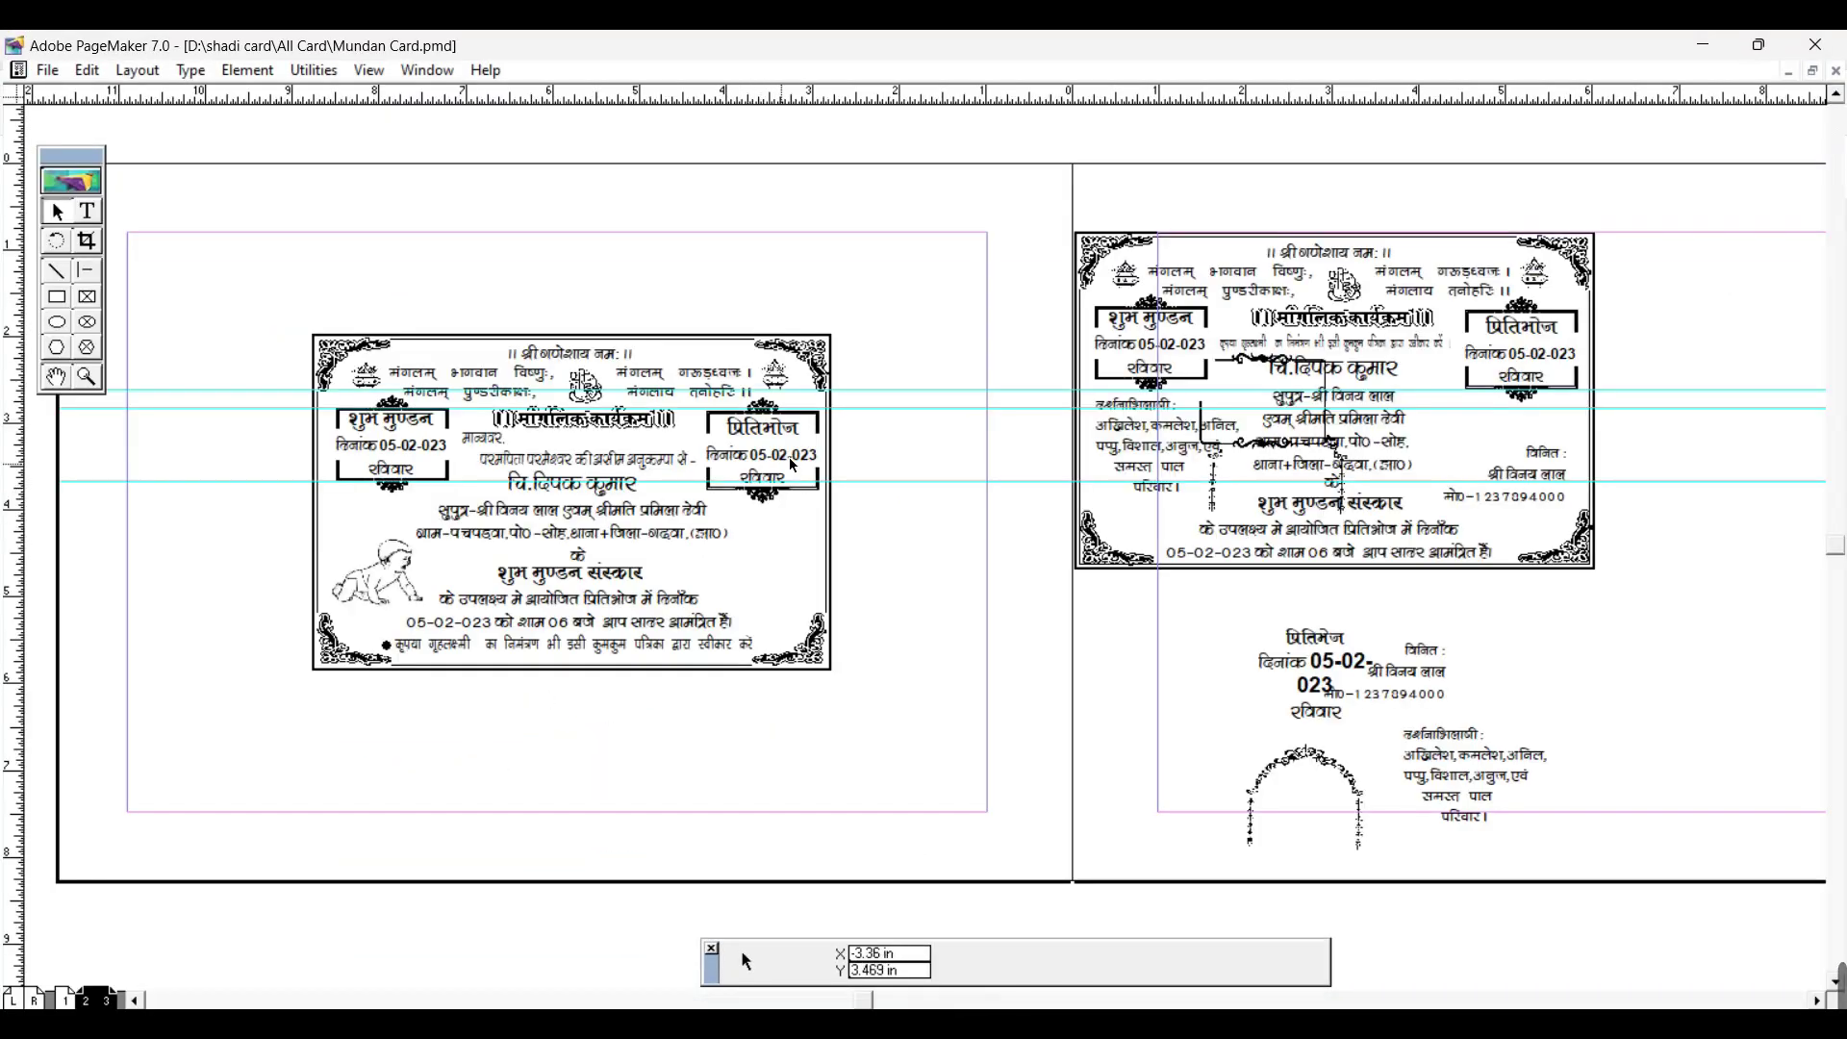
Step: Zoom in on the Mundan card and pan with the Hand tool across its verses and border
left_click(56, 377)
key("ctrl+equal")
key("ctrl+equal")
left_click_drag(1307, 514, 67, 711)
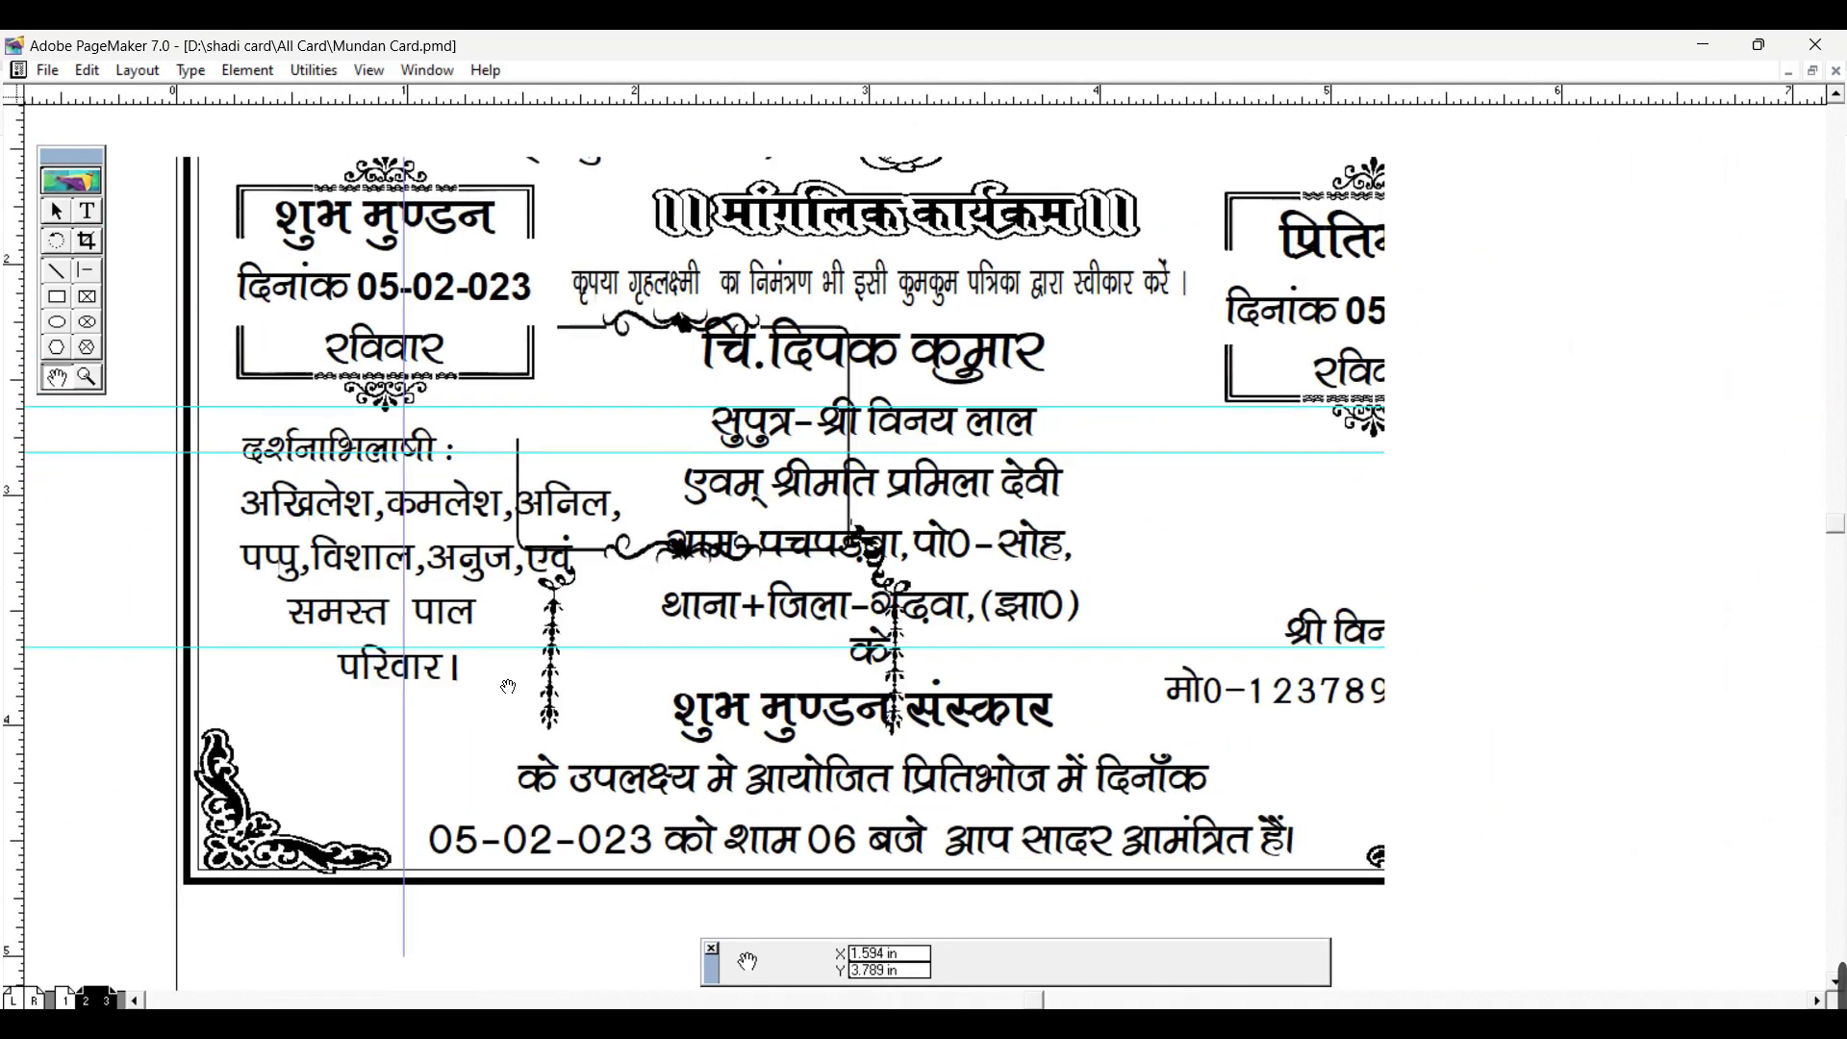
left_click_drag(468, 589, 690, 768)
left_click_drag(759, 488, 714, 348)
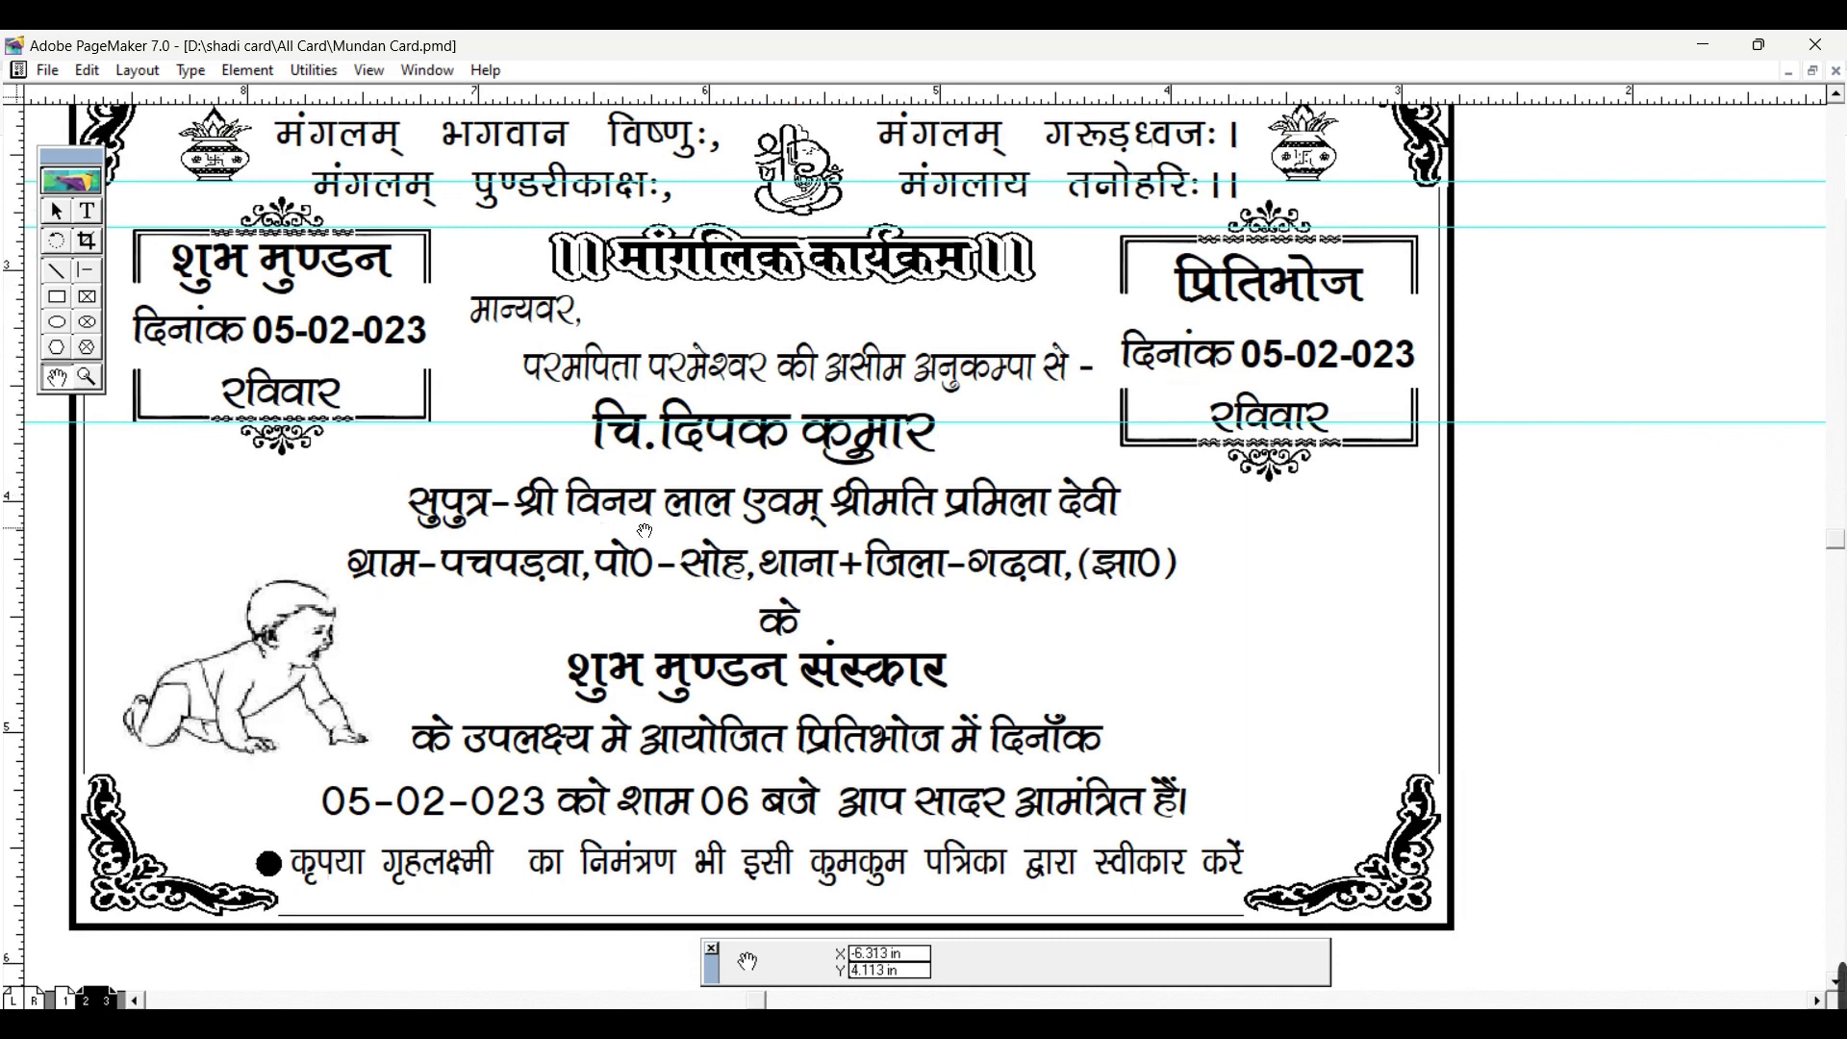
left_click_drag(644, 530, 550, 447)
left_click_drag(619, 642, 662, 729)
Step: Zoom out to the full page and close Mundan Card without saving
key("ctrl+0")
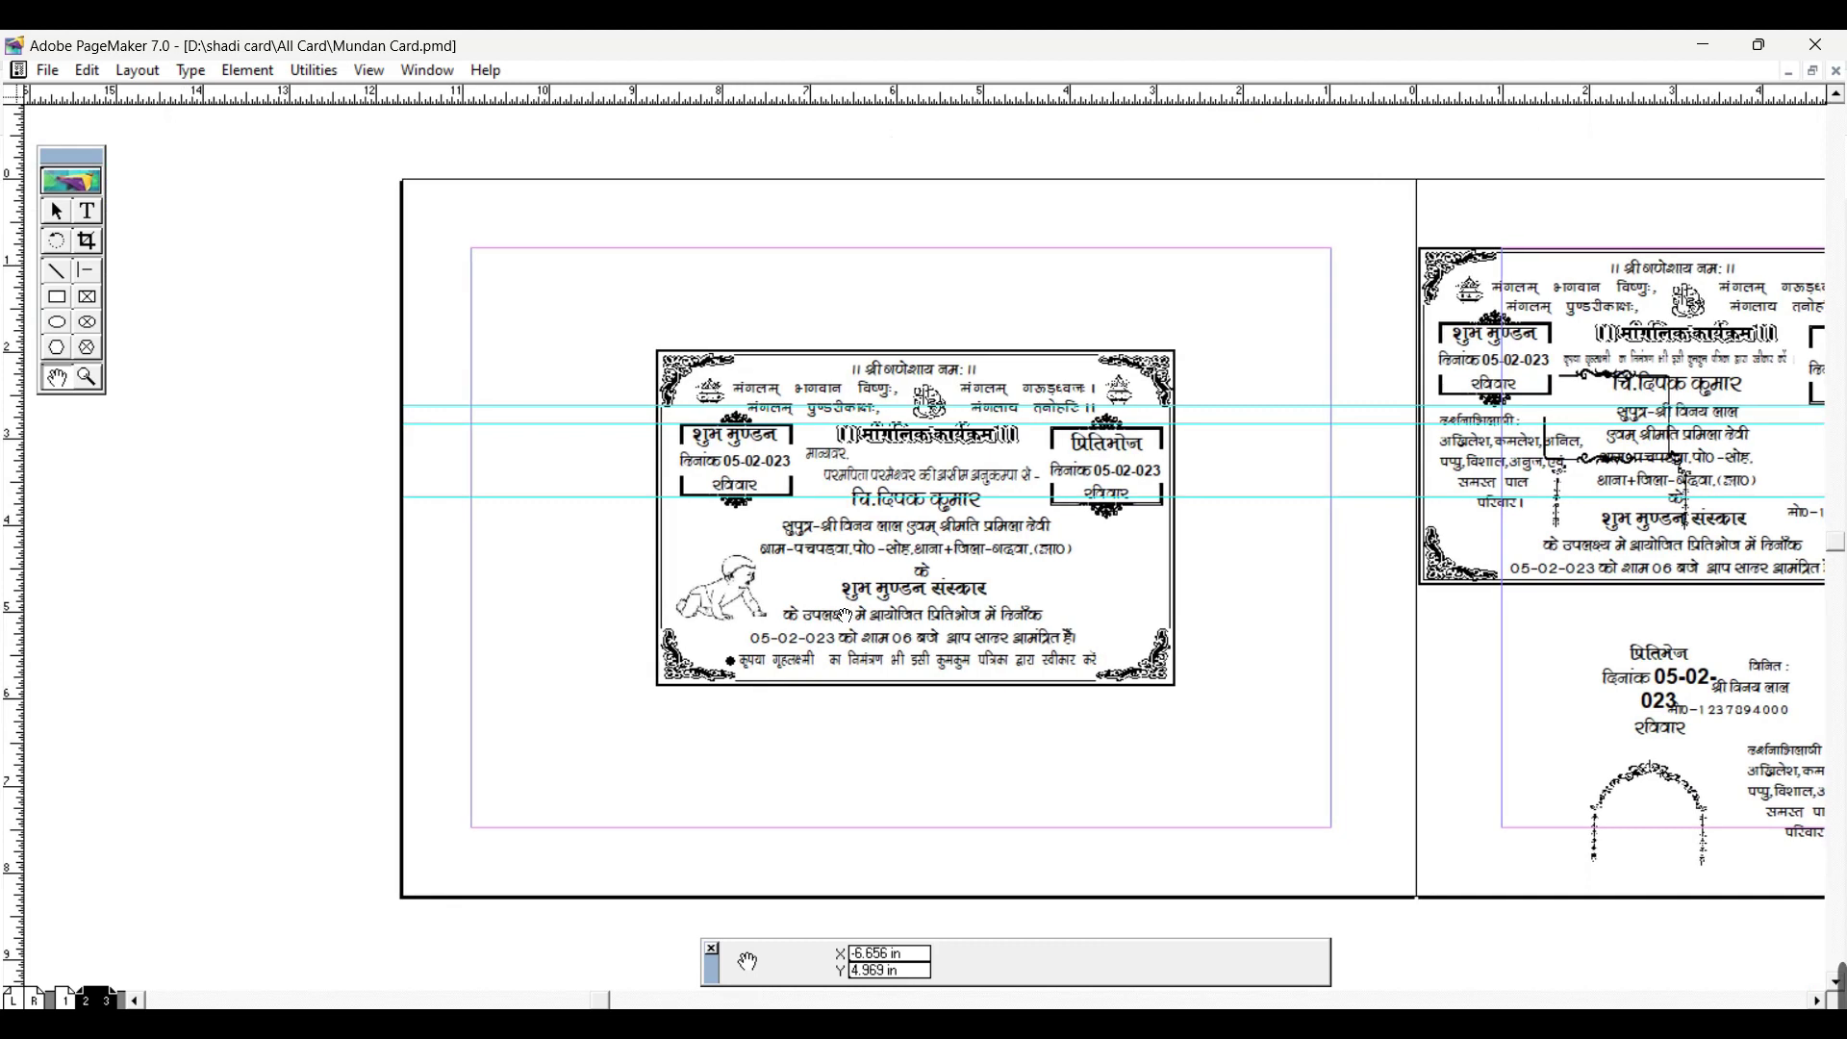
left_click(1837, 72)
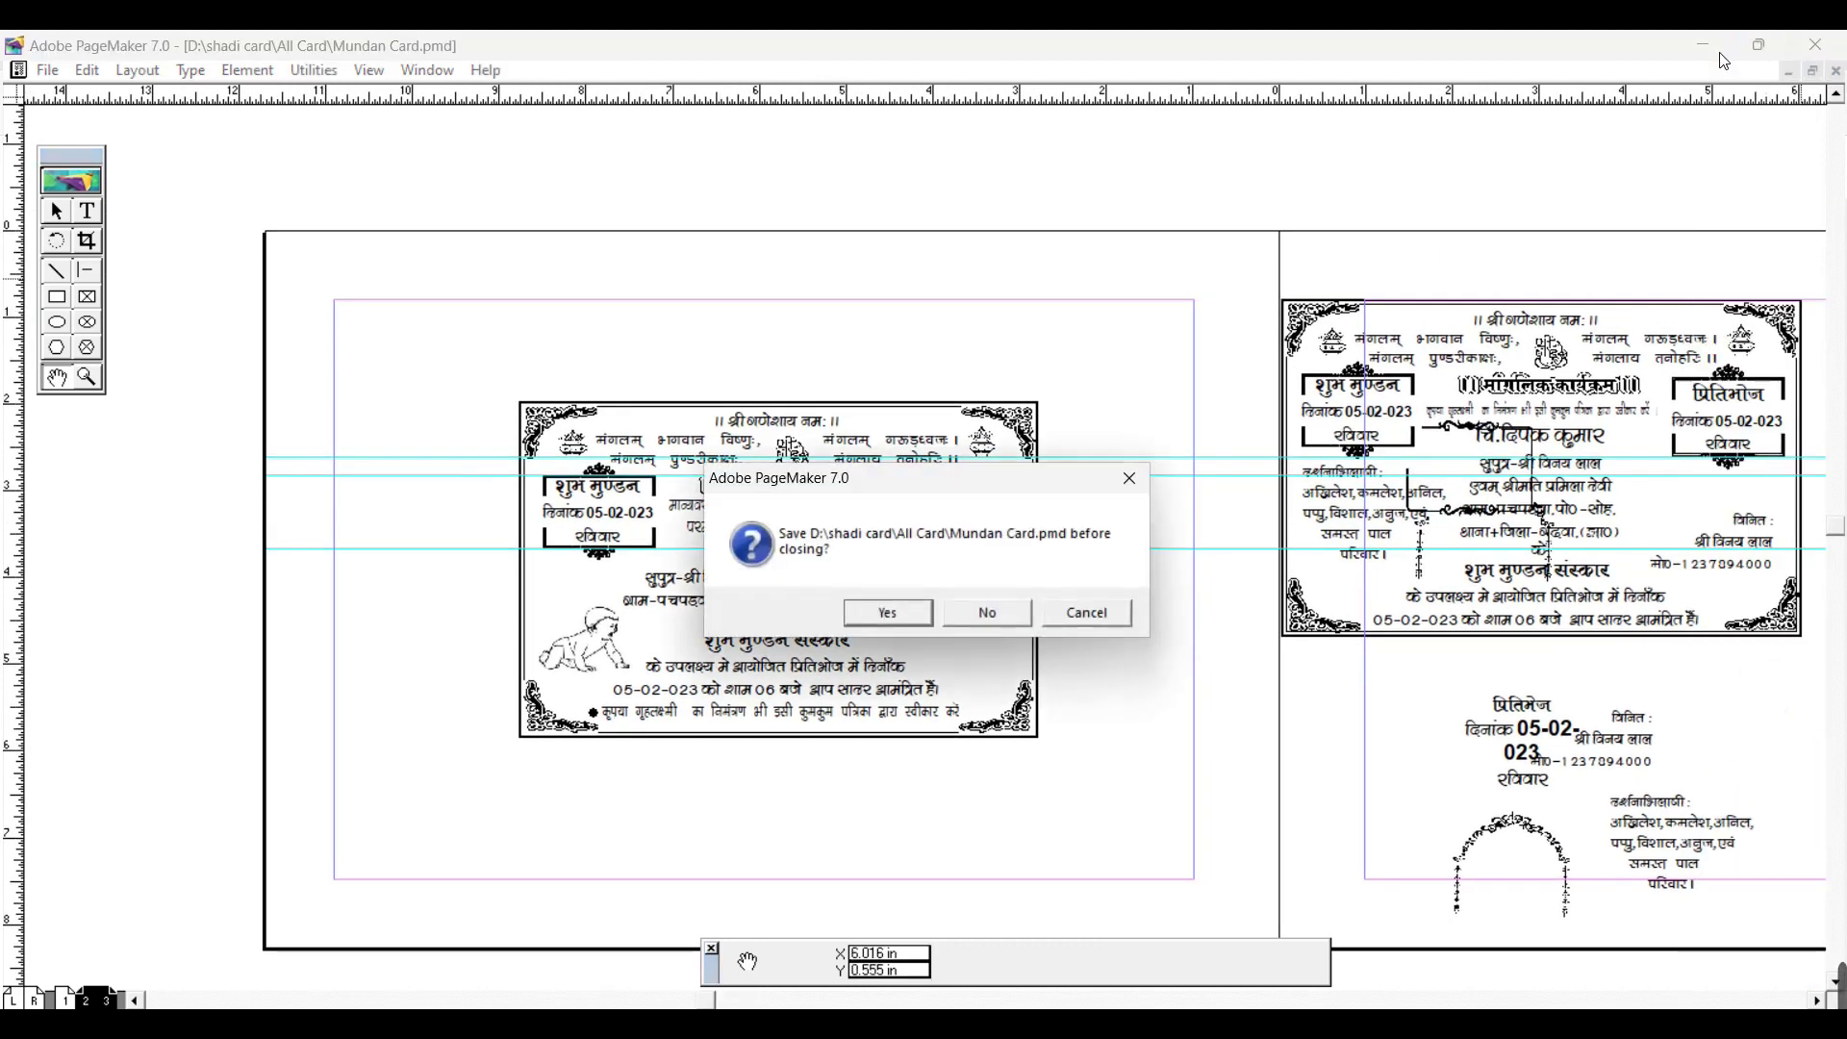
left_click(988, 612)
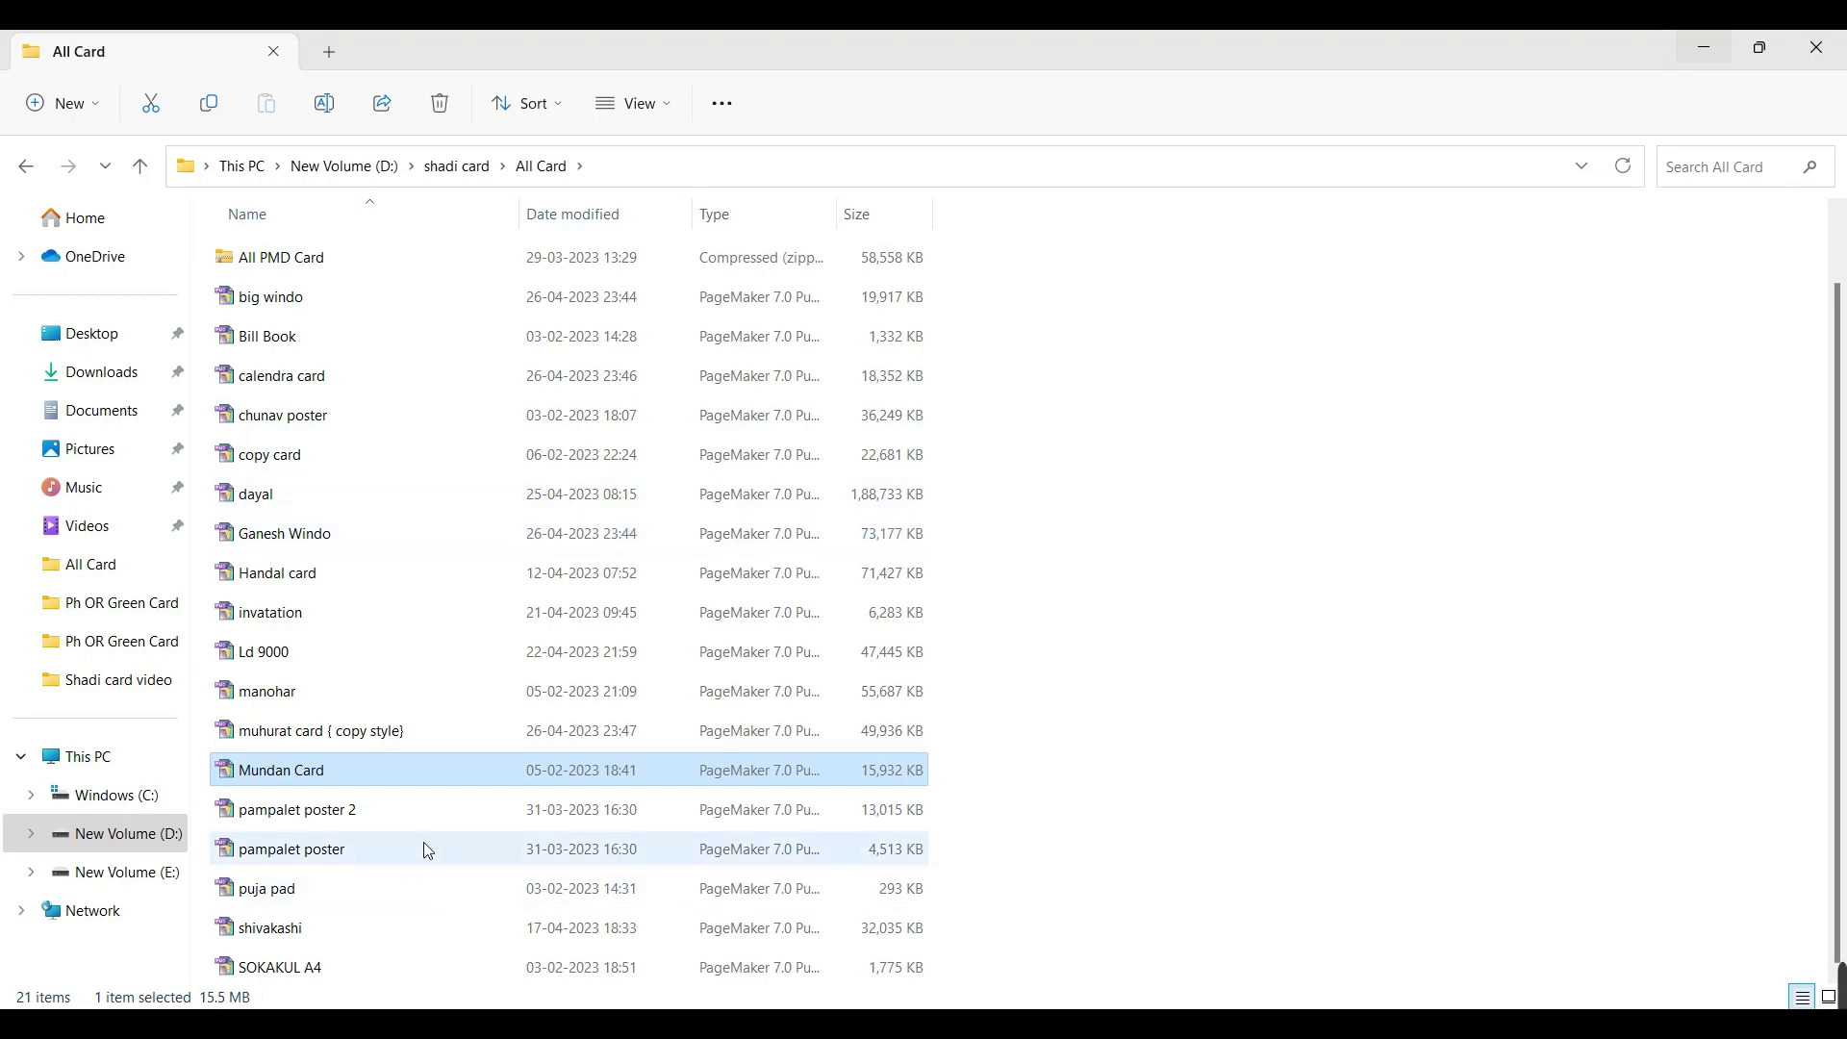
Step: Open the shivakashi card file and view its pages 6–7 spread
left_click(1370, 818)
double_click(291, 929)
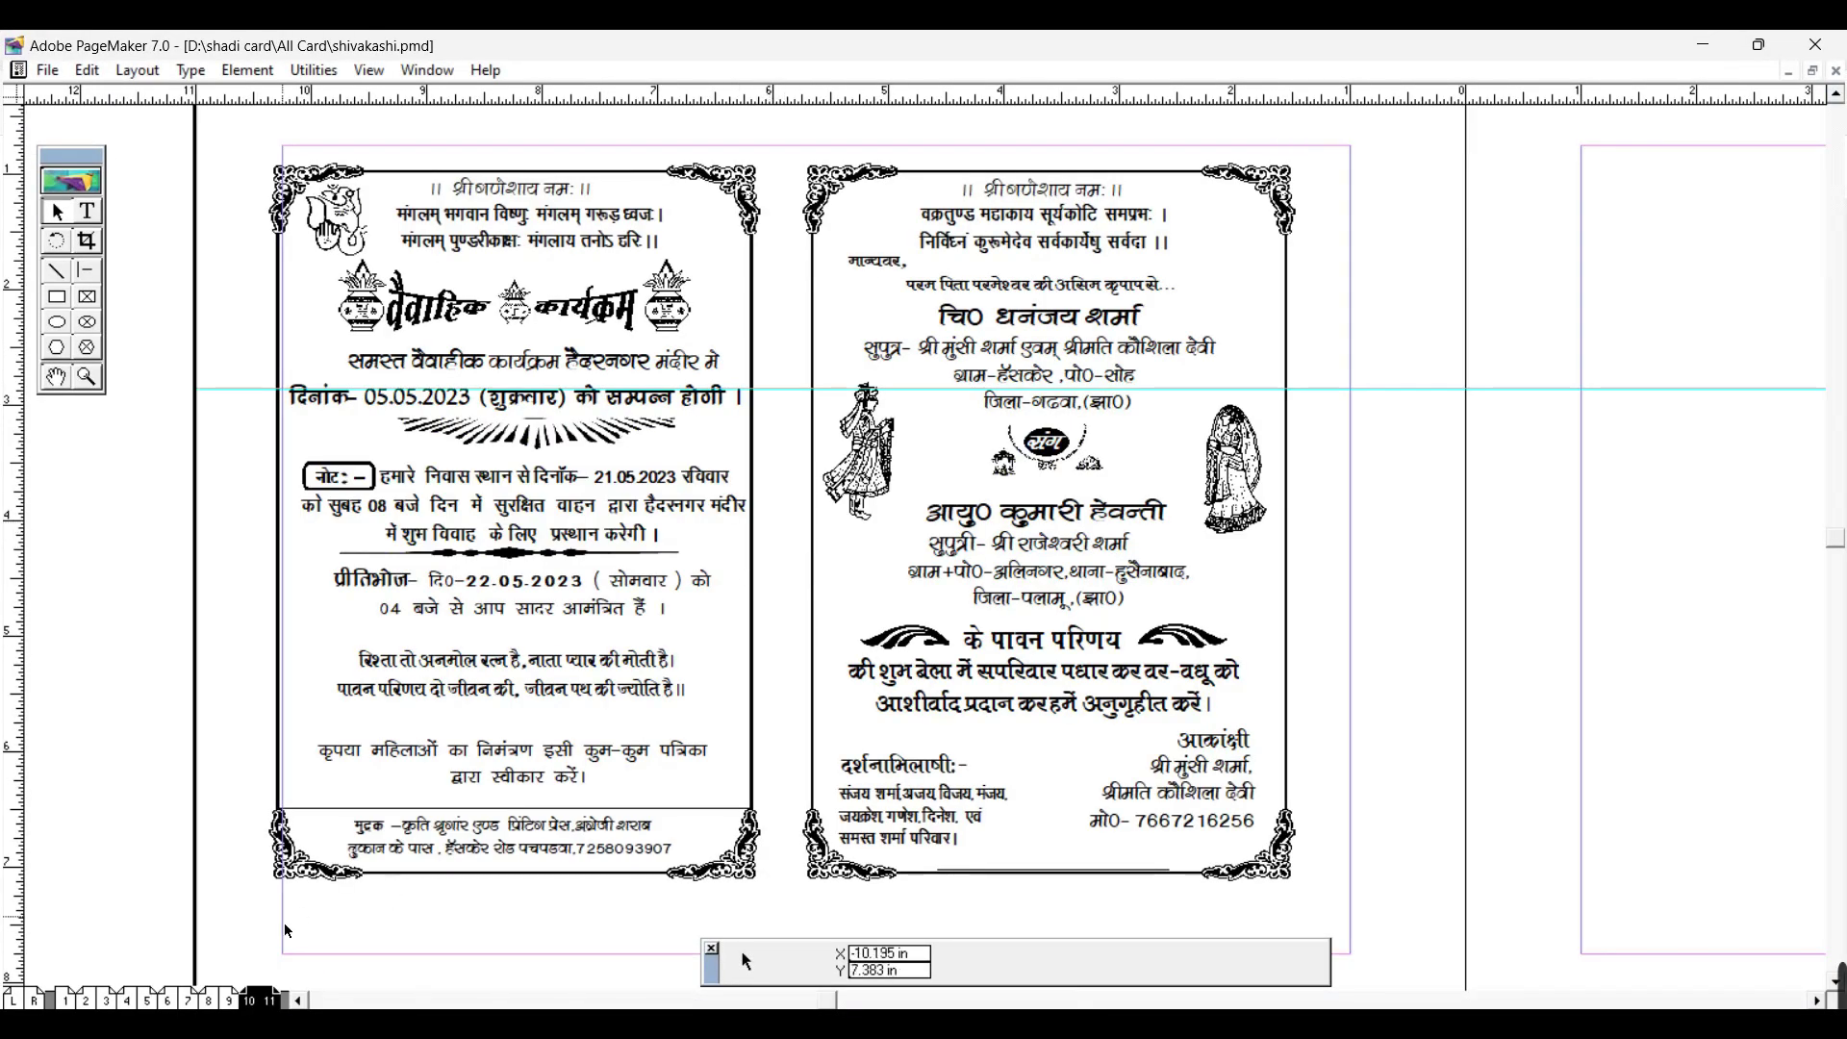
left_click(167, 1000)
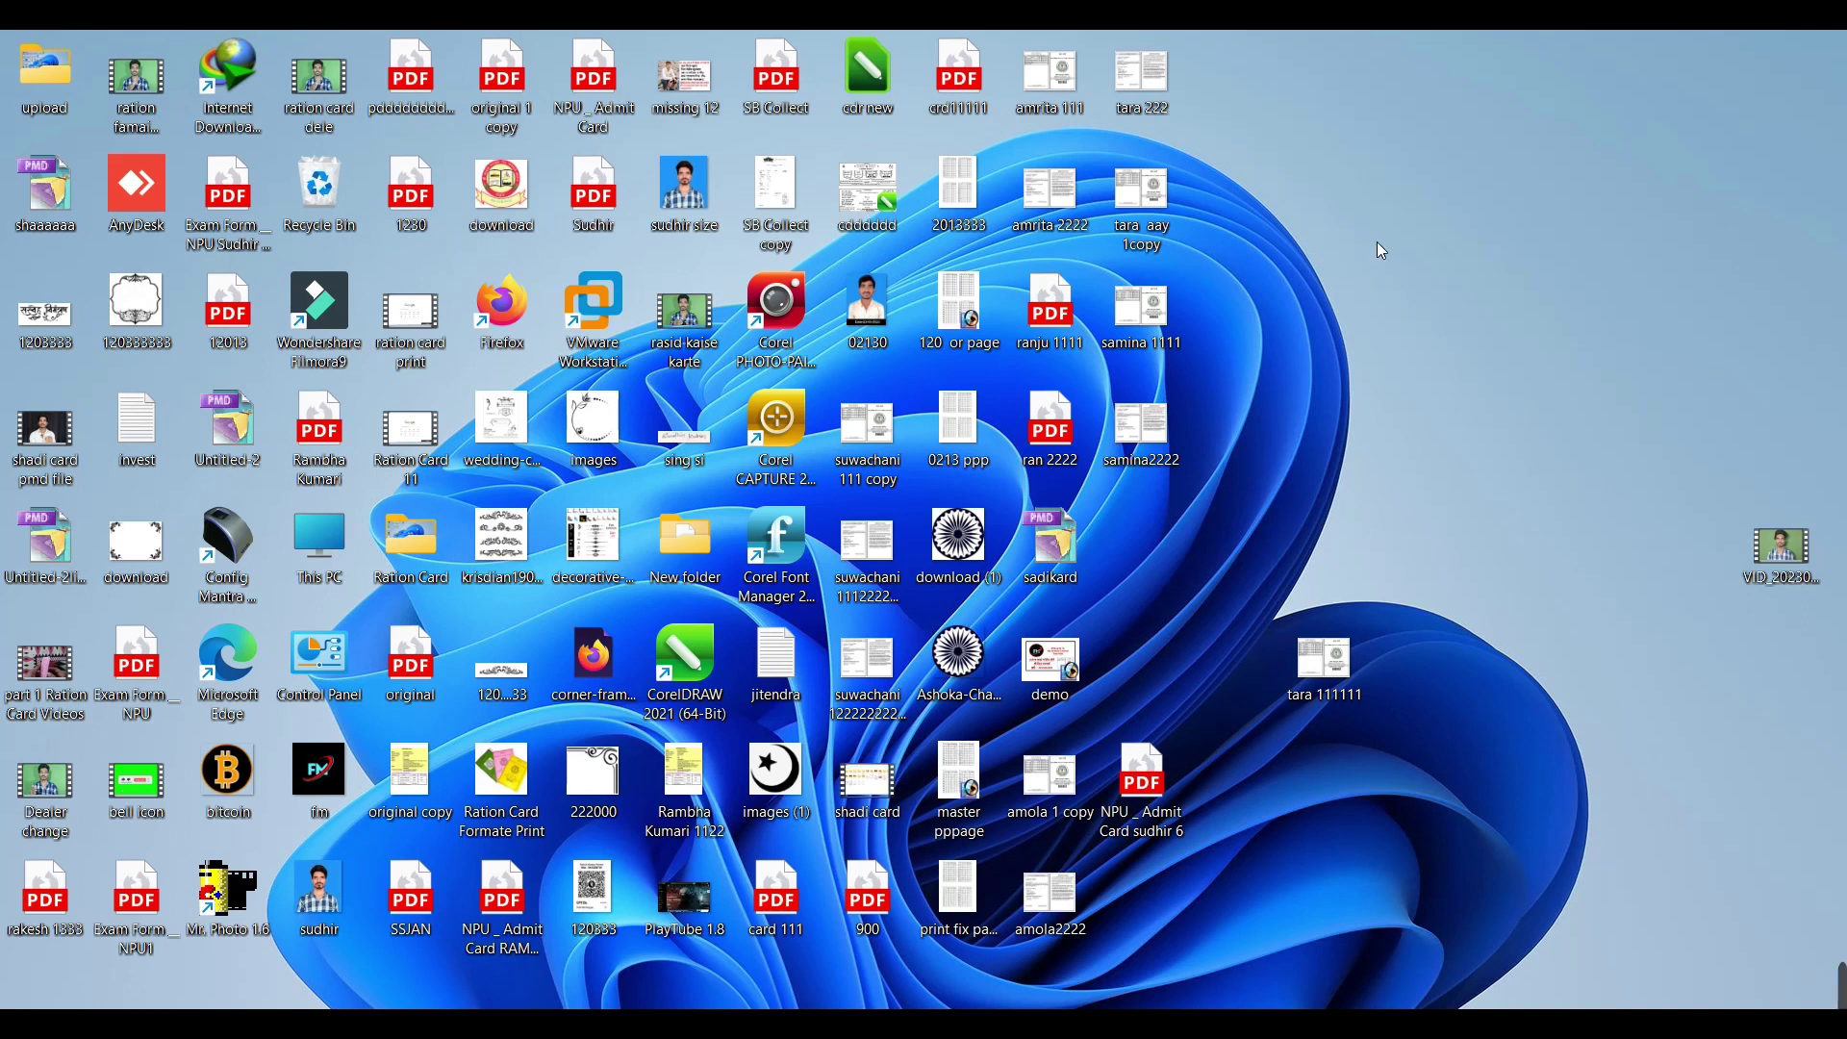
mouse_move(1332, 995)
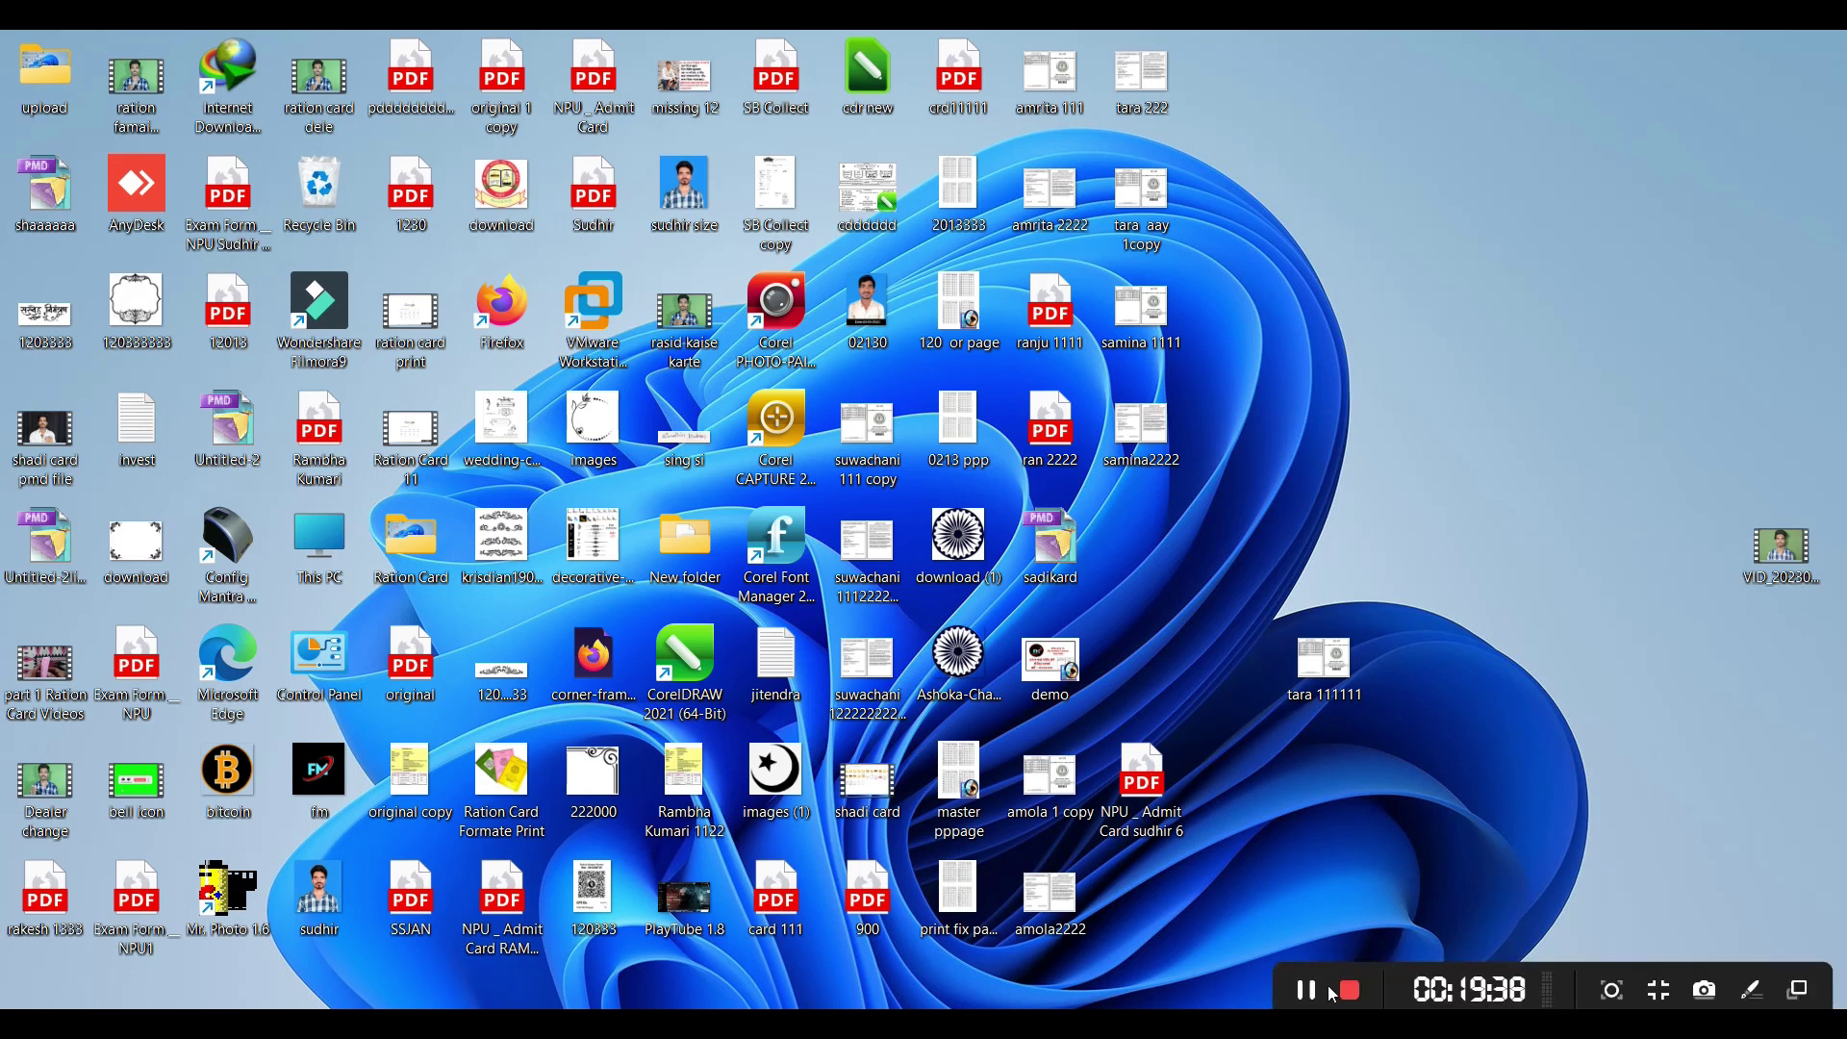